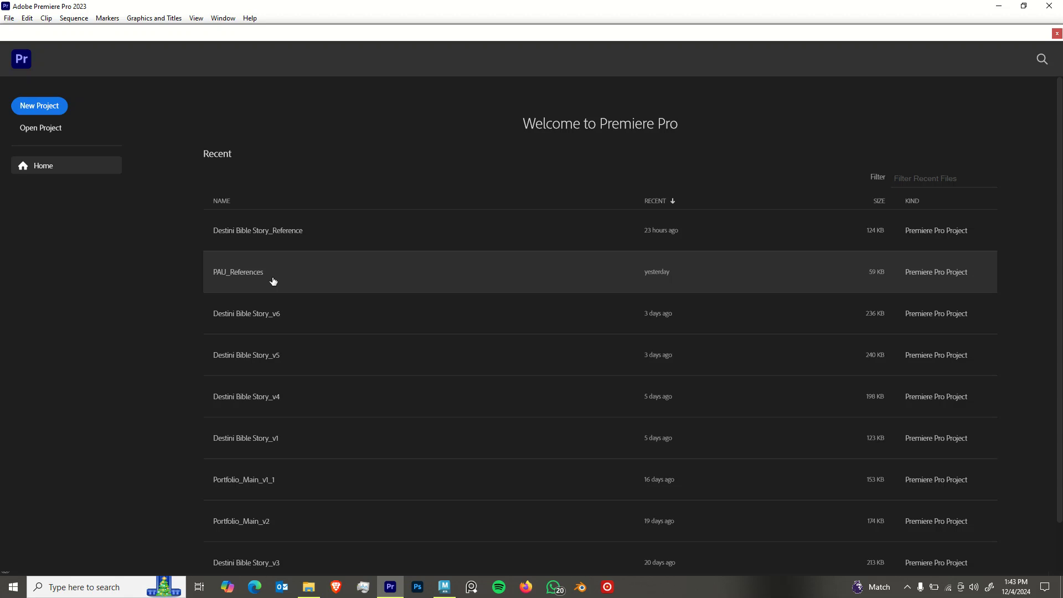
# Open the recent PAU_References project and place "JUMPING animation reference (24 FPS).mp4" from Downloads in the empty timeline as a new sequence.
pyautogui.click(273, 281)
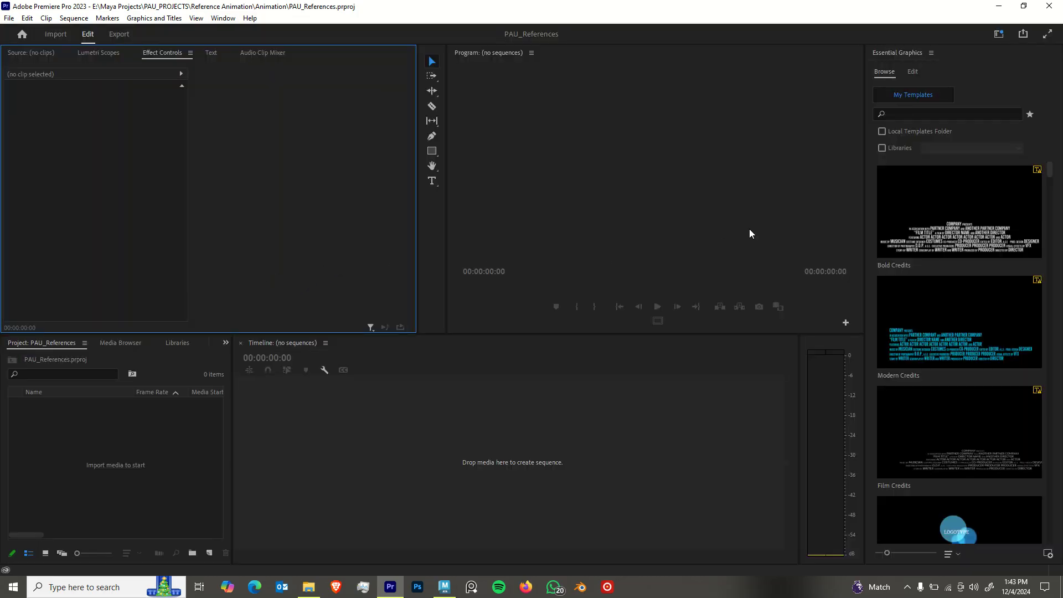
pyautogui.click(561, 426)
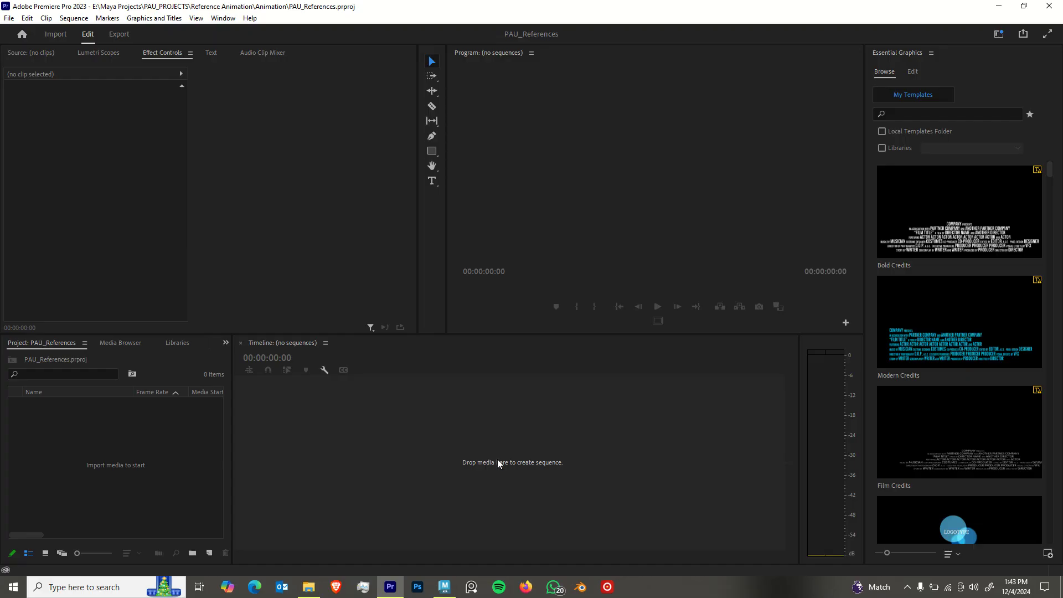
pyautogui.click(311, 590)
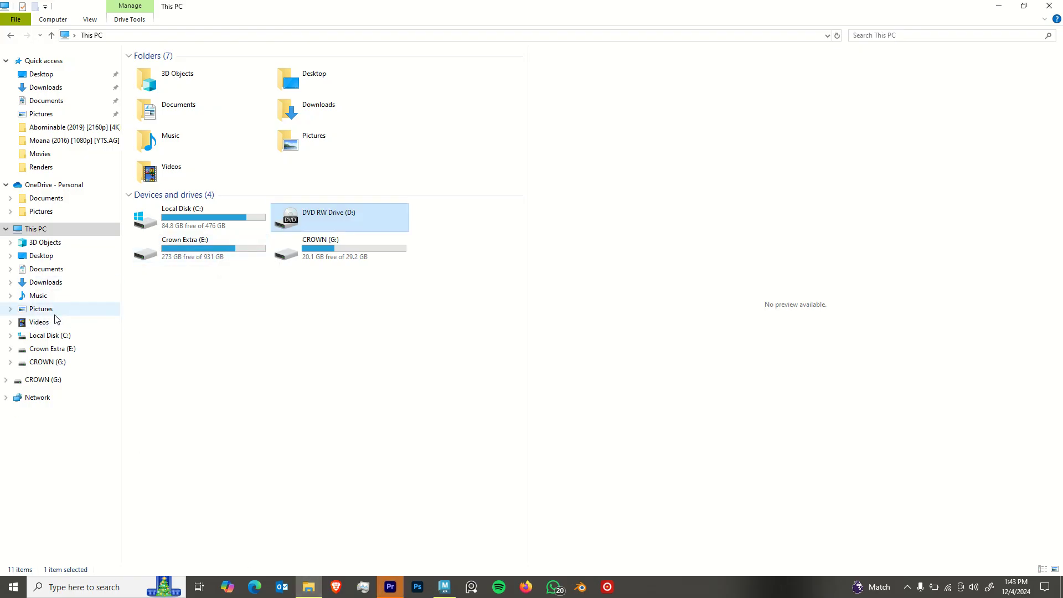
pyautogui.click(47, 283)
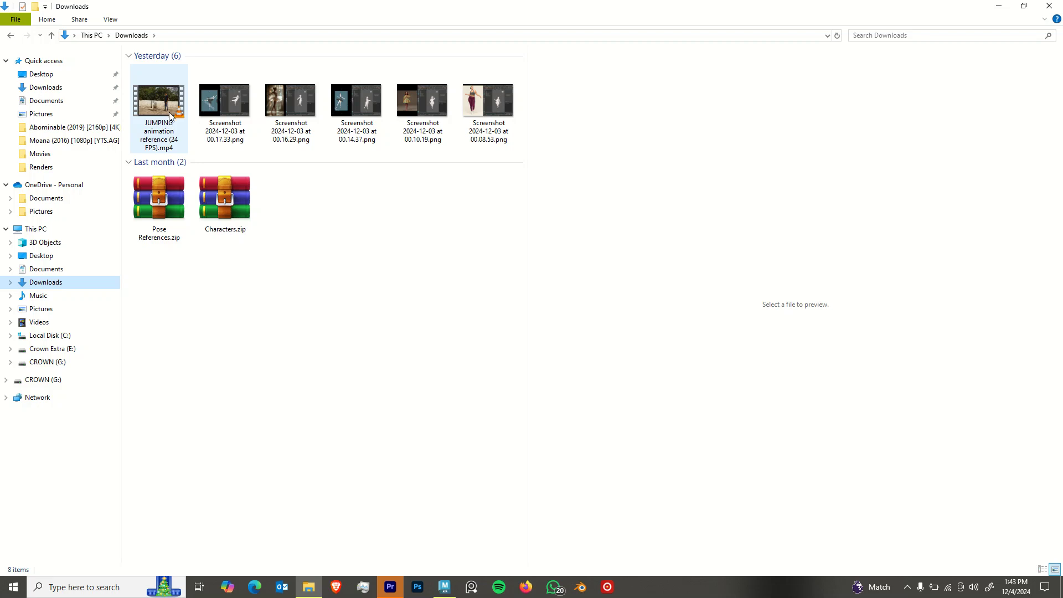
pyautogui.click(152, 98)
pyautogui.moveTo(152, 98); pyautogui.dragTo(397, 488)
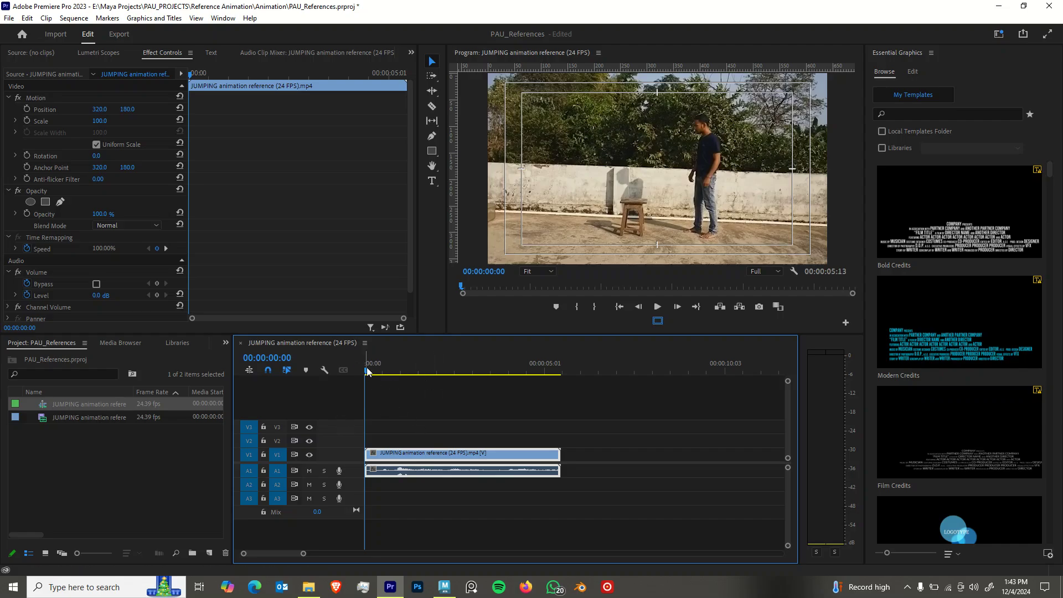
# Mark the jump section of the sequence with an in point at 00:00:01:06 and an out point at 00:00:04:01.
pyautogui.moveTo(369, 372); pyautogui.dragTo(412, 372)
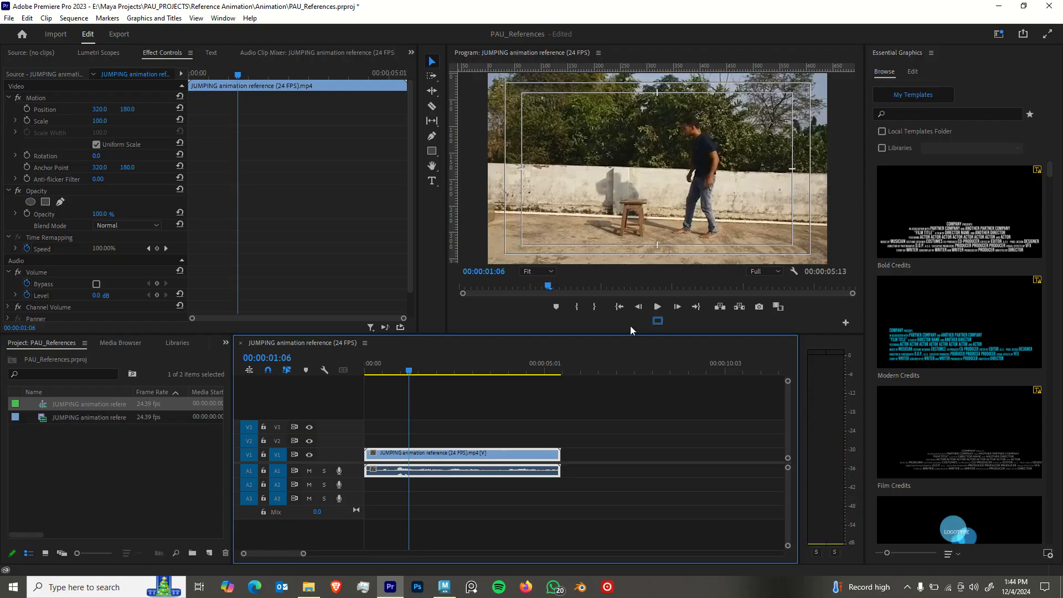
pyautogui.click(582, 307)
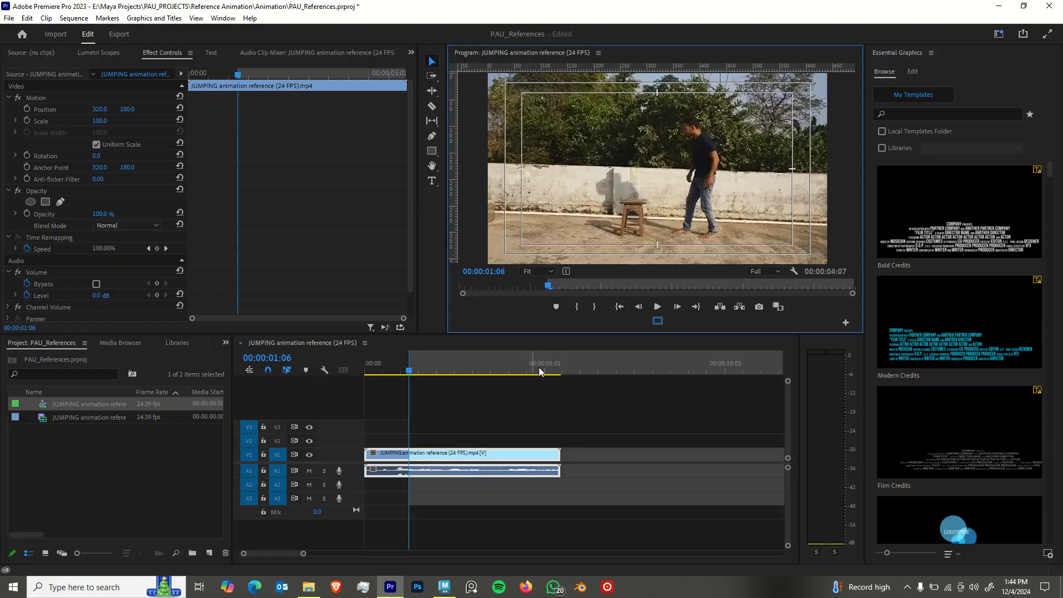
pyautogui.moveTo(412, 372); pyautogui.dragTo(510, 381)
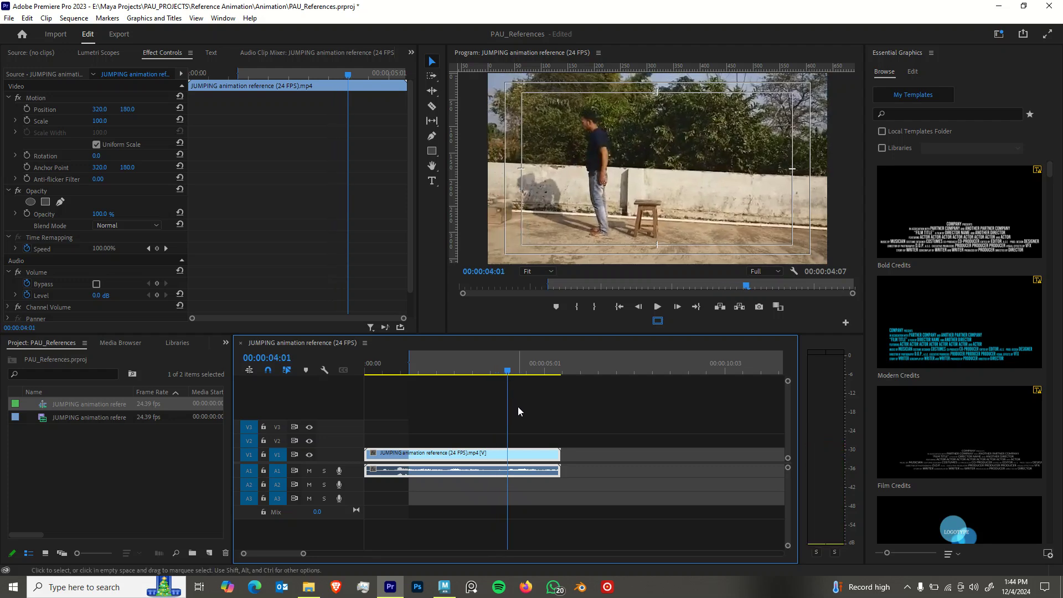
pyautogui.click(594, 306)
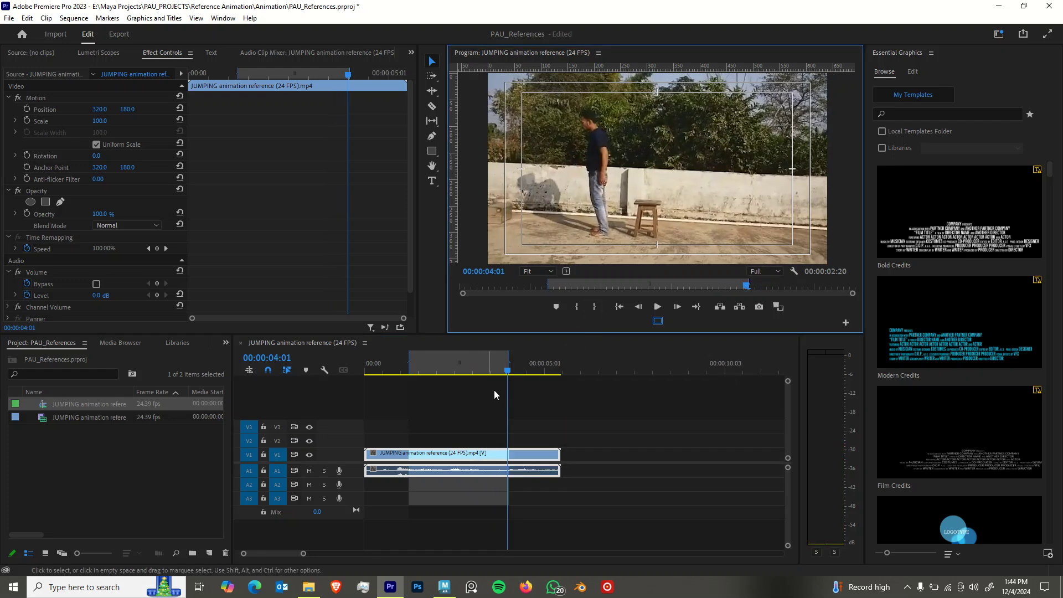
# Play the marked section of the jumping clip from its in point.
pyautogui.keyDown('alt'); pyautogui.scroll(6, 420, 411); pyautogui.keyUp('alt')
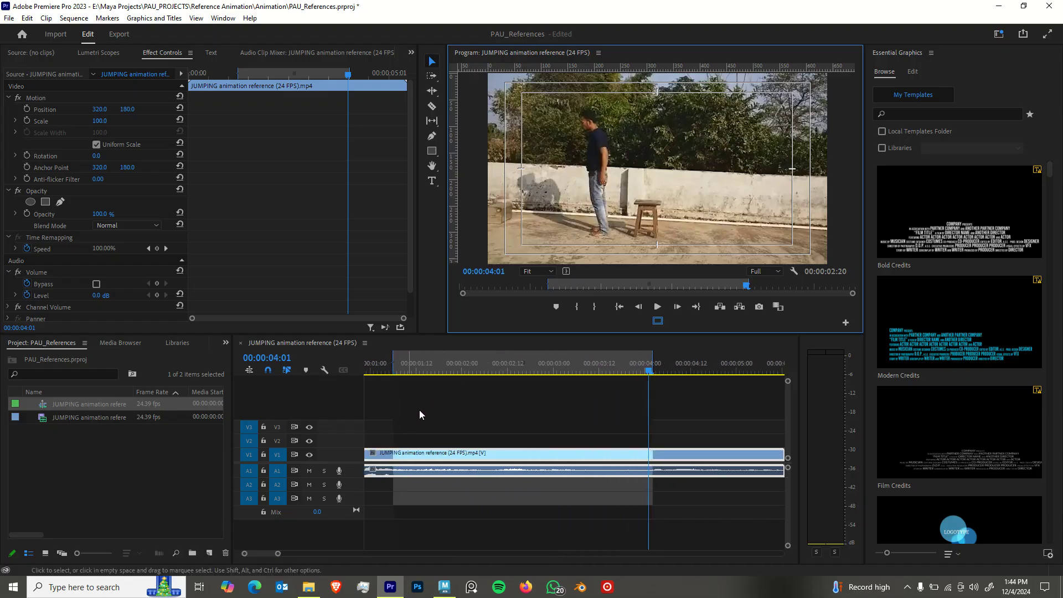
pyautogui.click(393, 373)
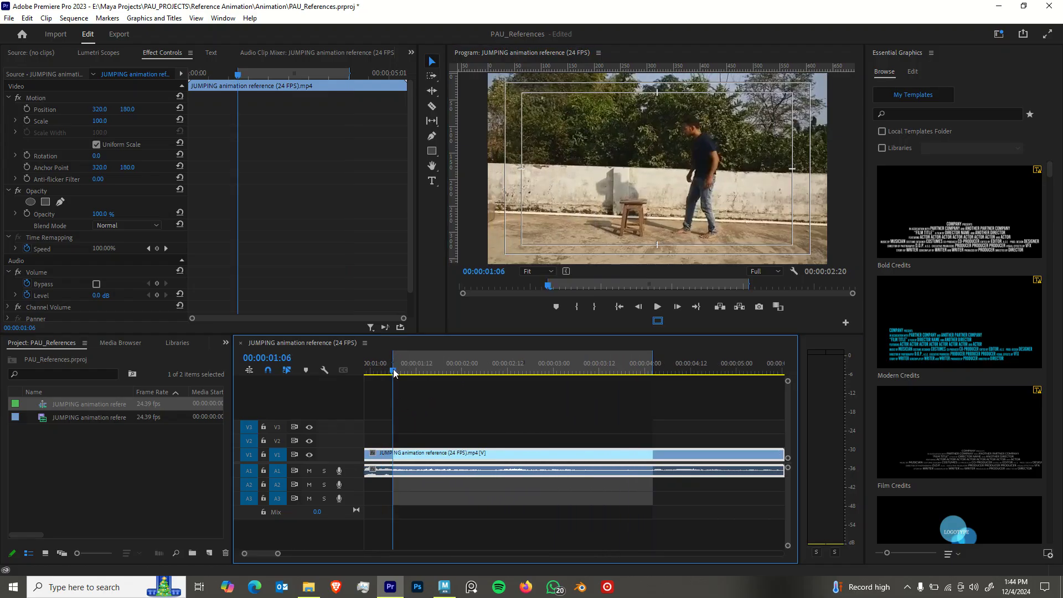
pyautogui.press('space')
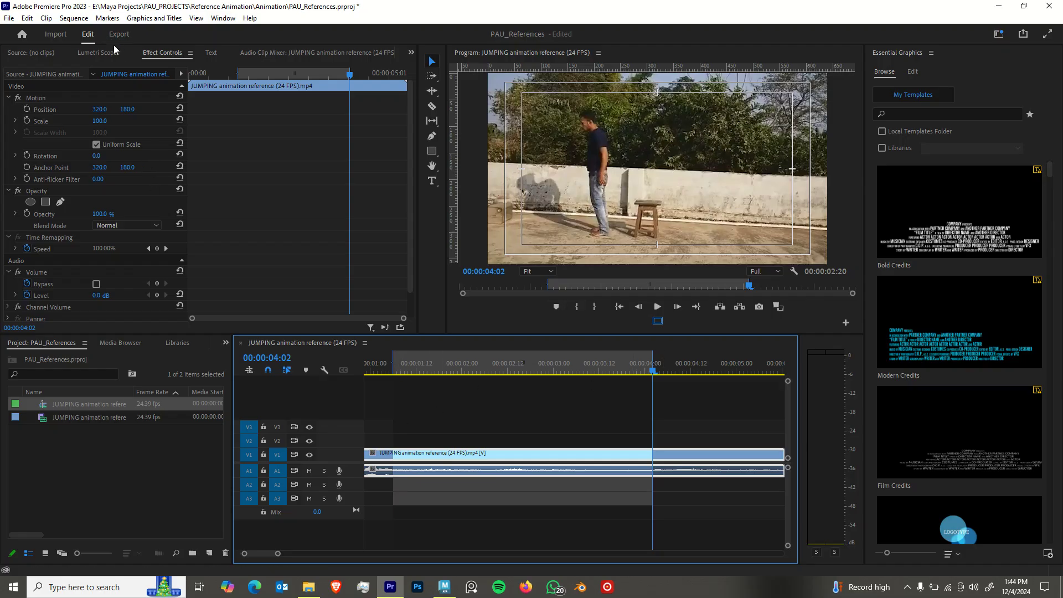
# Open the export settings for the jumping sequence, and open the Crown Extra (E:) drive in File Explorer.
pyautogui.click(127, 35)
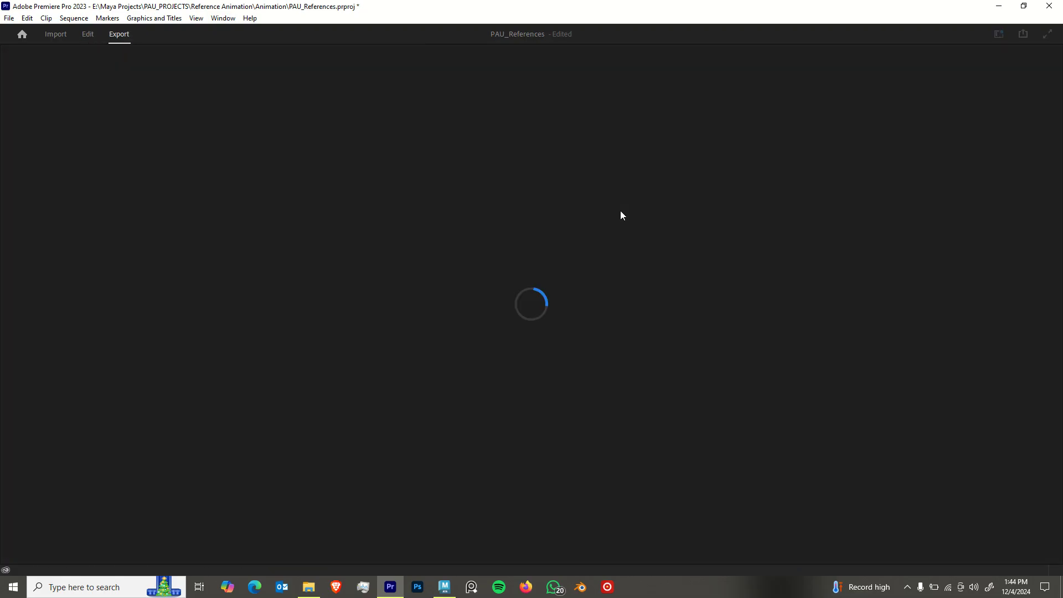
pyautogui.click(309, 587)
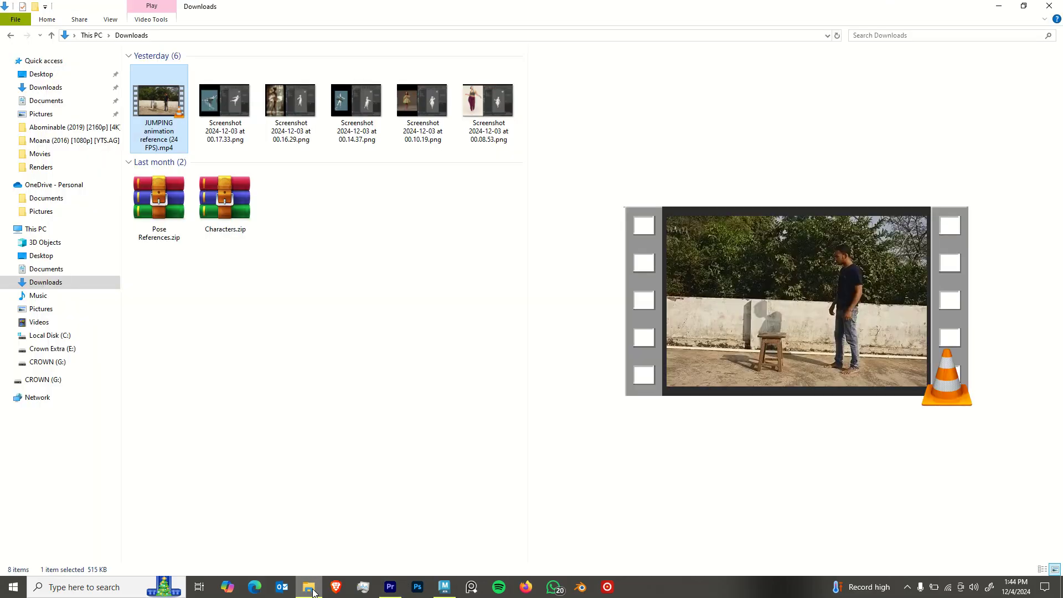
pyautogui.click(62, 349)
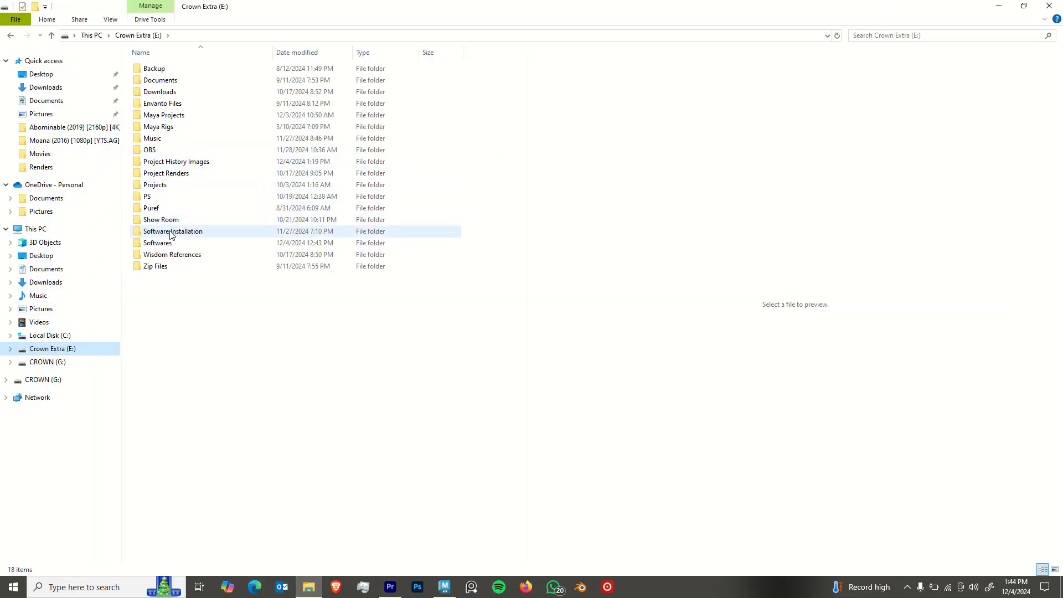
pyautogui.click(162, 127)
pyautogui.doubleClick(161, 127)
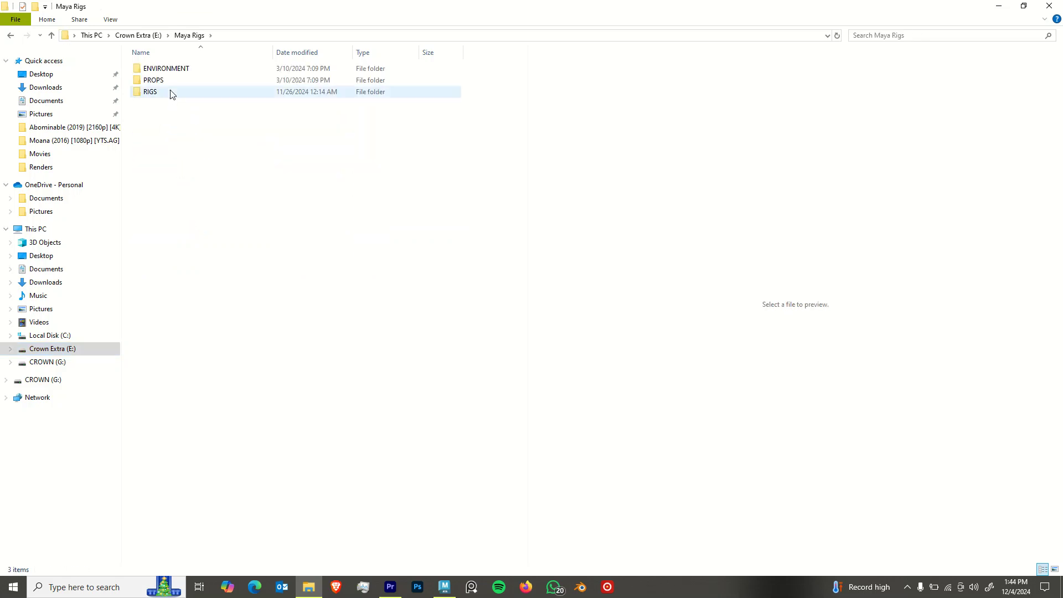
pyautogui.hotkey('alt', 'Left')
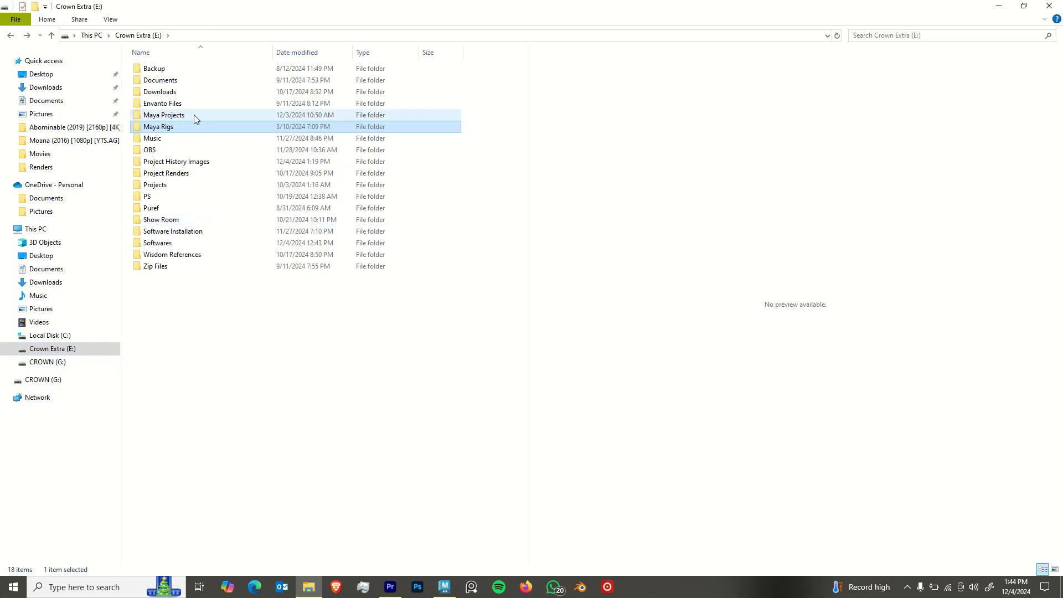
# Go to the folder Maya Projects\PAU_PROJECTS\Reference Animation\Animation\Jump on the E: drive.
pyautogui.doubleClick(193, 114)
pyautogui.doubleClick(164, 103)
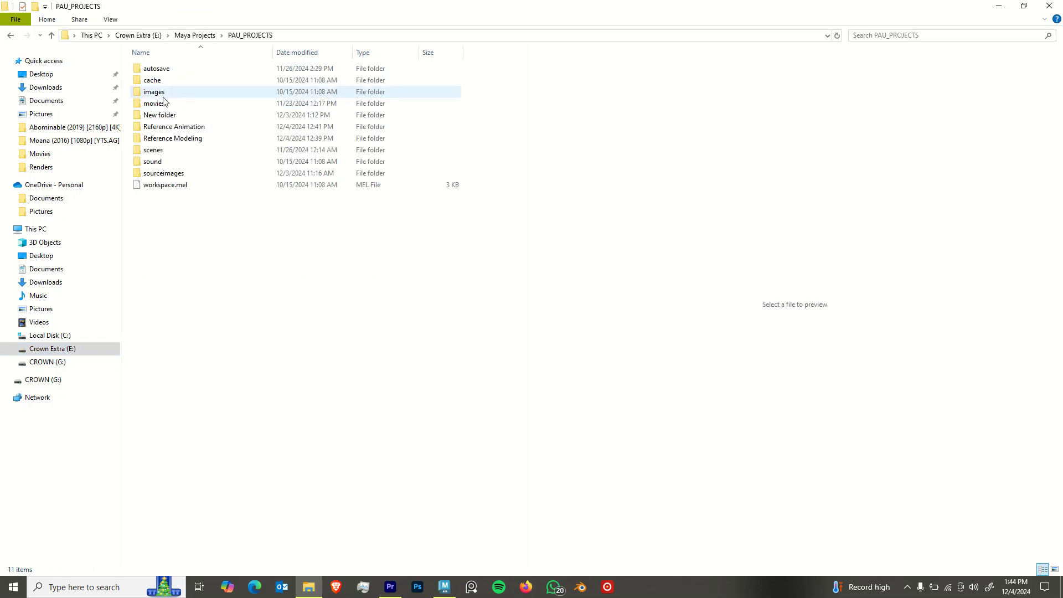
pyautogui.doubleClick(171, 129)
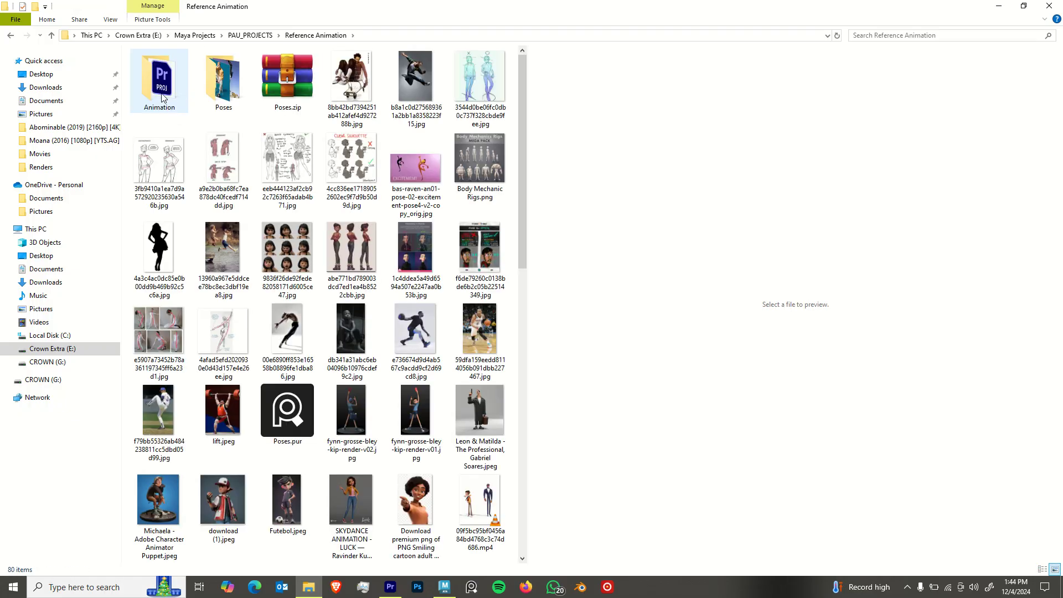
pyautogui.doubleClick(168, 81)
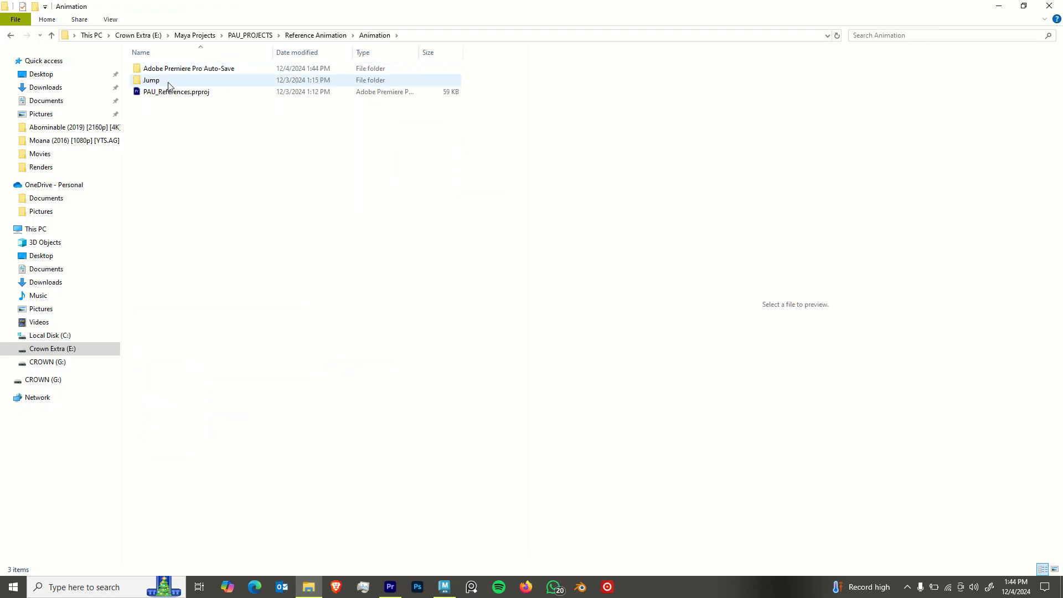
pyautogui.doubleClick(169, 84)
# Delete all existing images in the Jump folder, and restore the folder window to a smaller size away from the export settings.
pyautogui.click(182, 88)
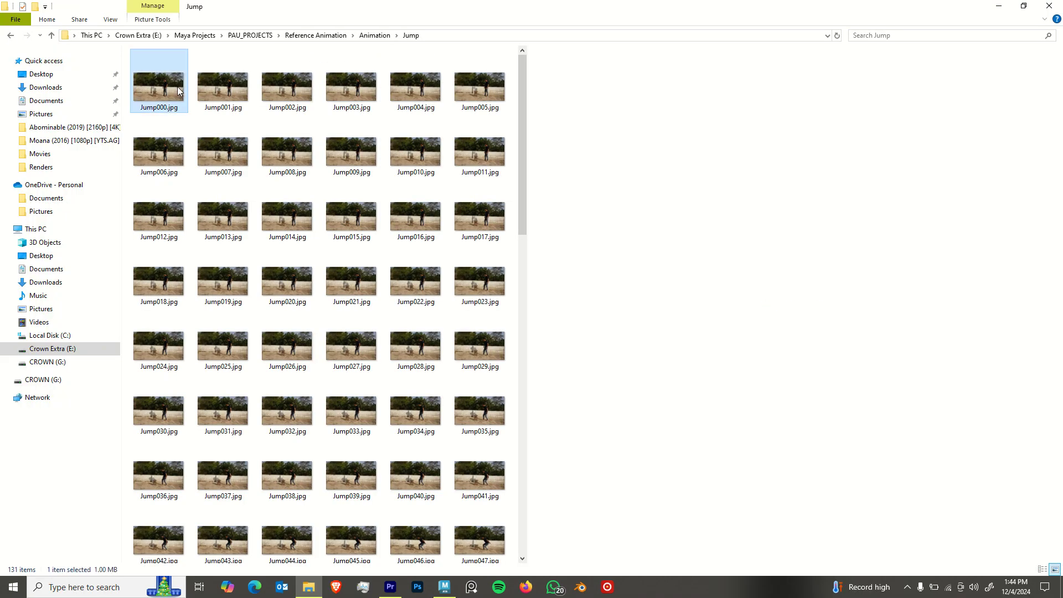
pyautogui.hotkey('ctrl', 'a')
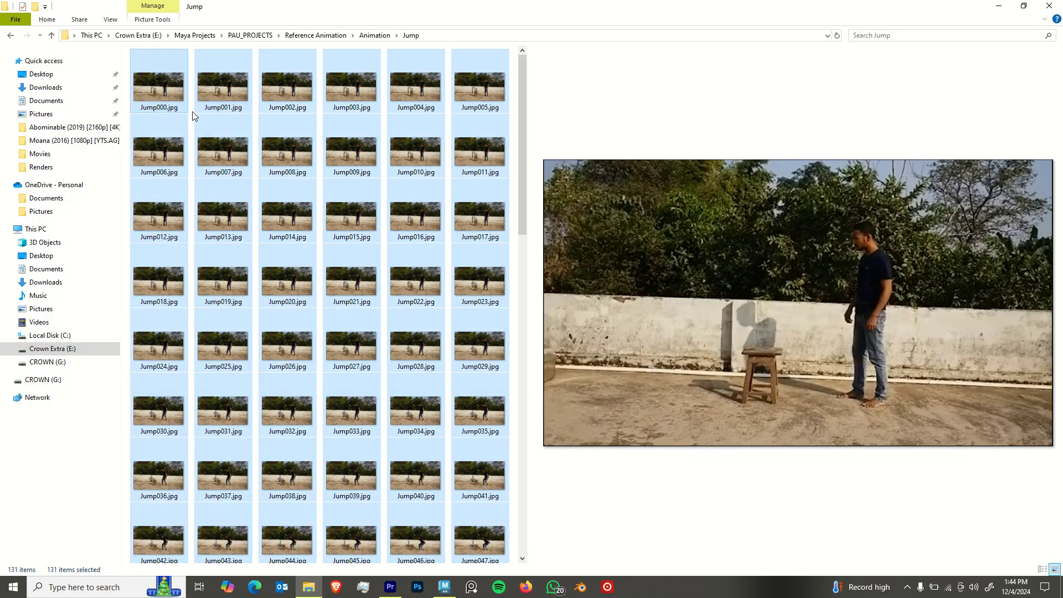
pyautogui.press('Delete')
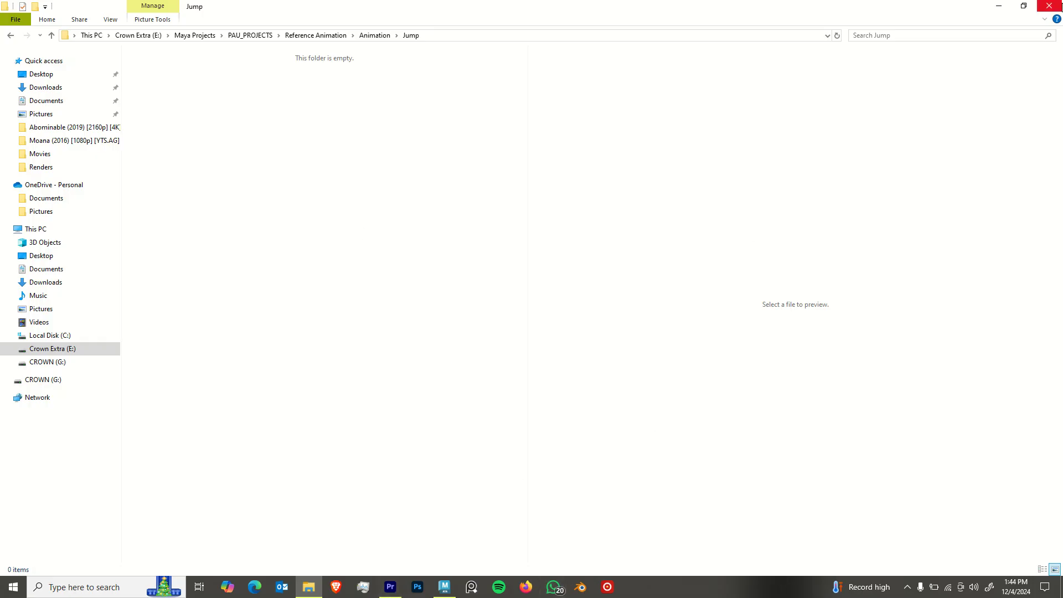
pyautogui.click(1024, 11)
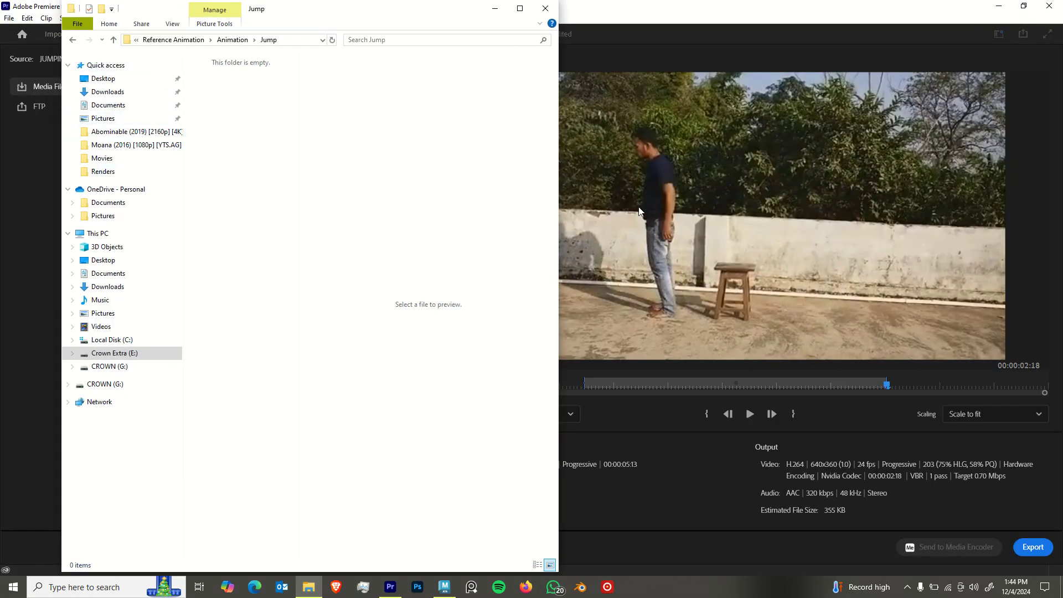
pyautogui.moveTo(463, 16); pyautogui.dragTo(959, 23)
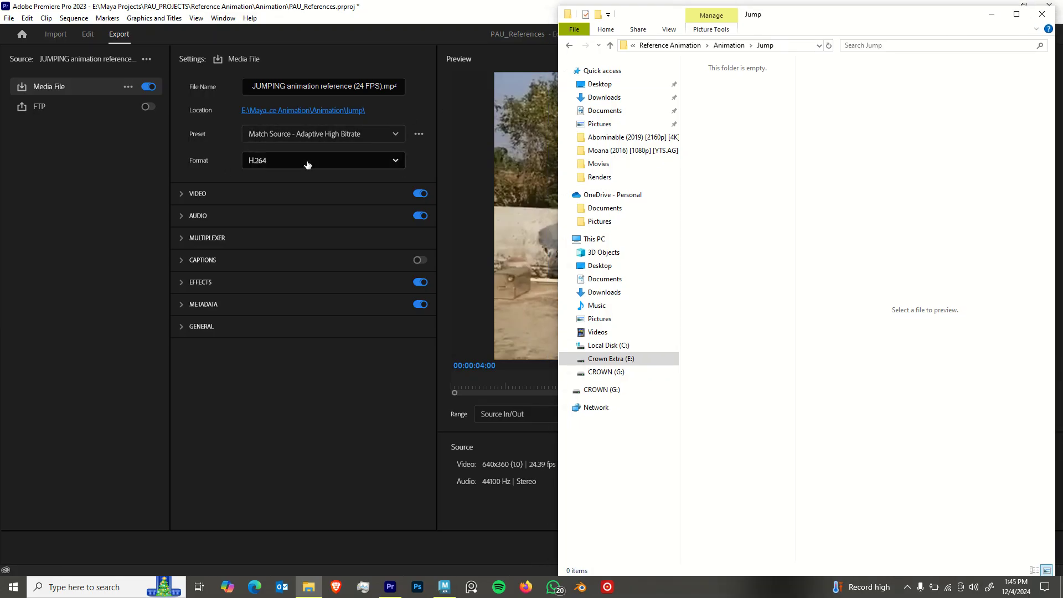
# In Premiere Pro, set the export format of the jumping sequence to JPEG.
pyautogui.click(394, 168)
pyautogui.click(395, 165)
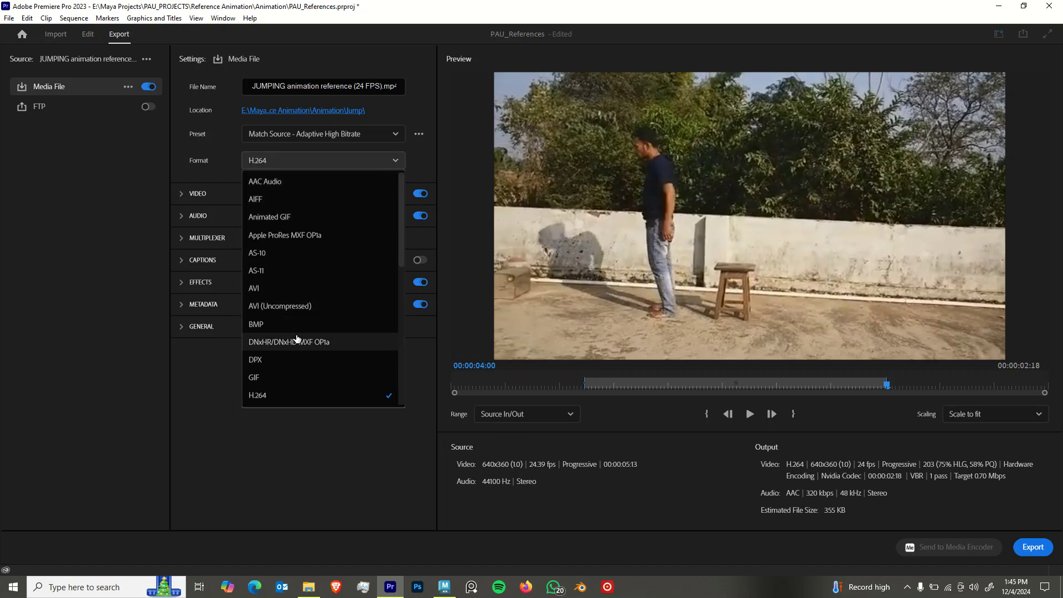
pyautogui.scroll(-3, 283, 332)
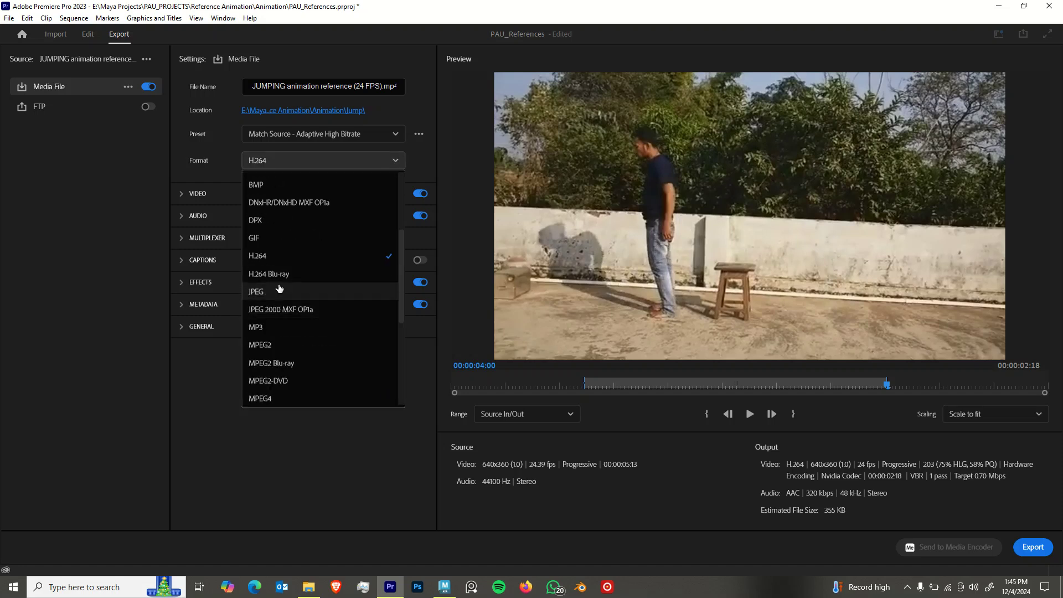
pyautogui.click(282, 292)
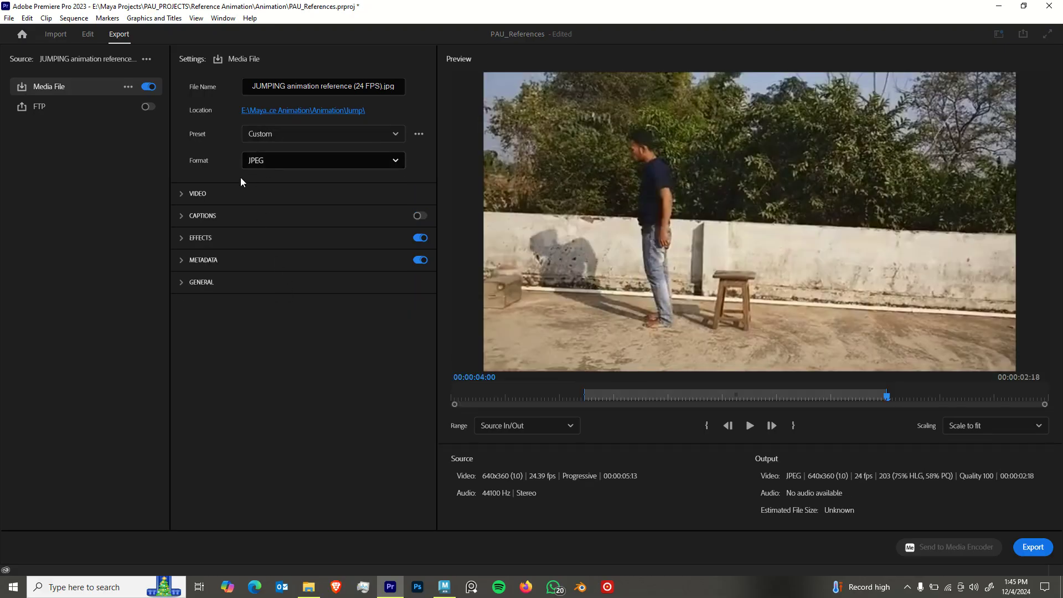
# Check the JPEG export's basic video settings, including quality, Export As Sequence and whether the frame rate matches the source.
pyautogui.click(191, 193)
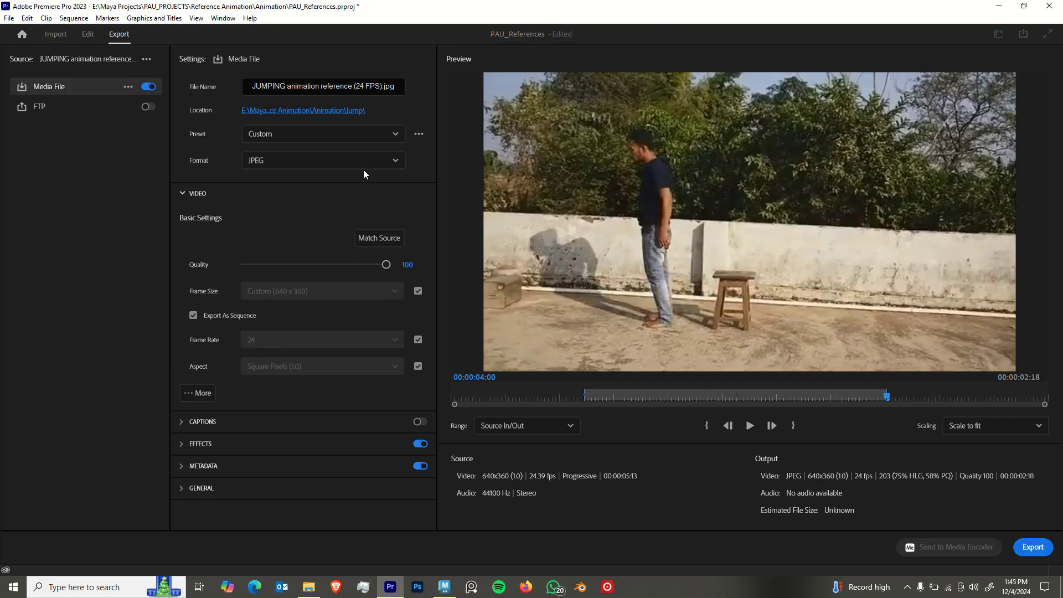
pyautogui.click(183, 194)
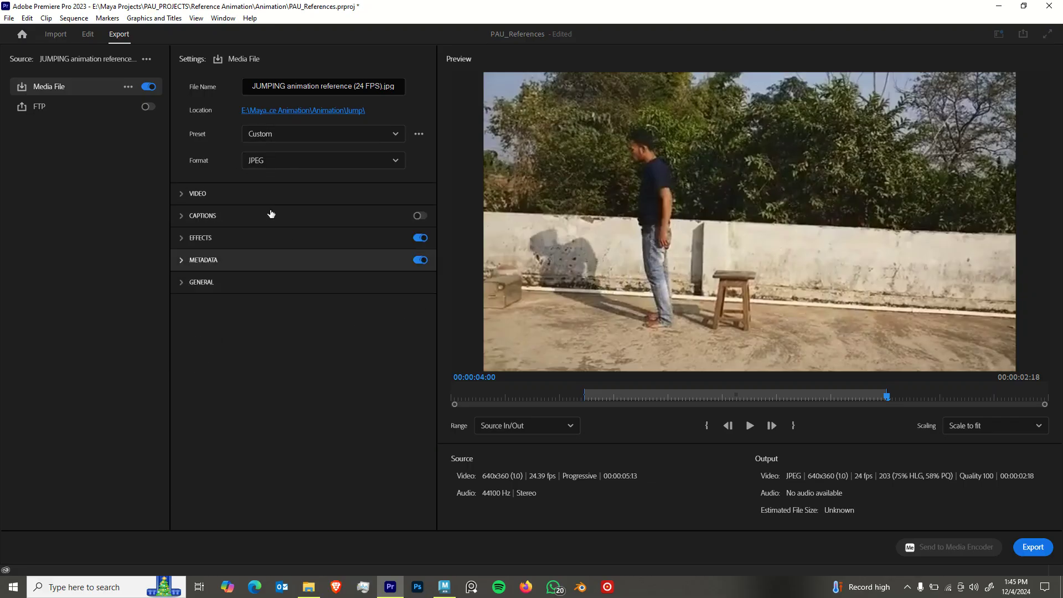
pyautogui.click(211, 195)
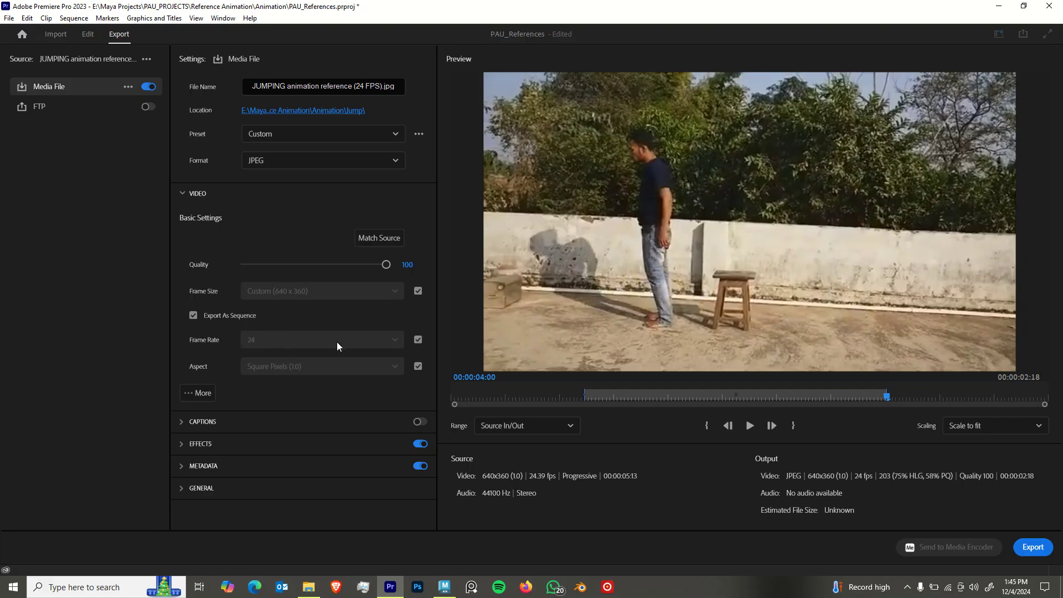
pyautogui.click(418, 340)
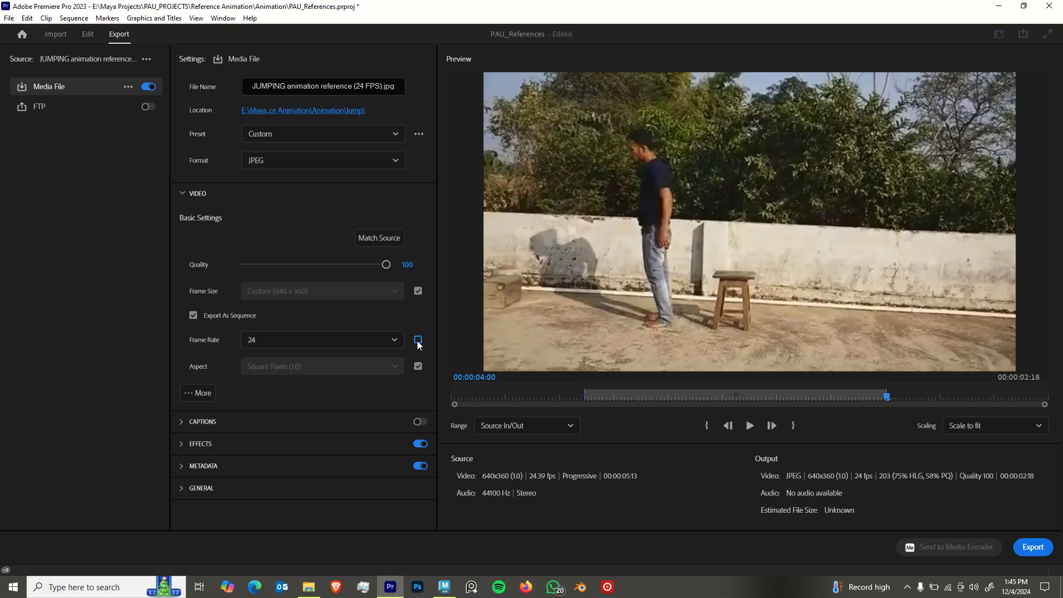
pyautogui.click(418, 340)
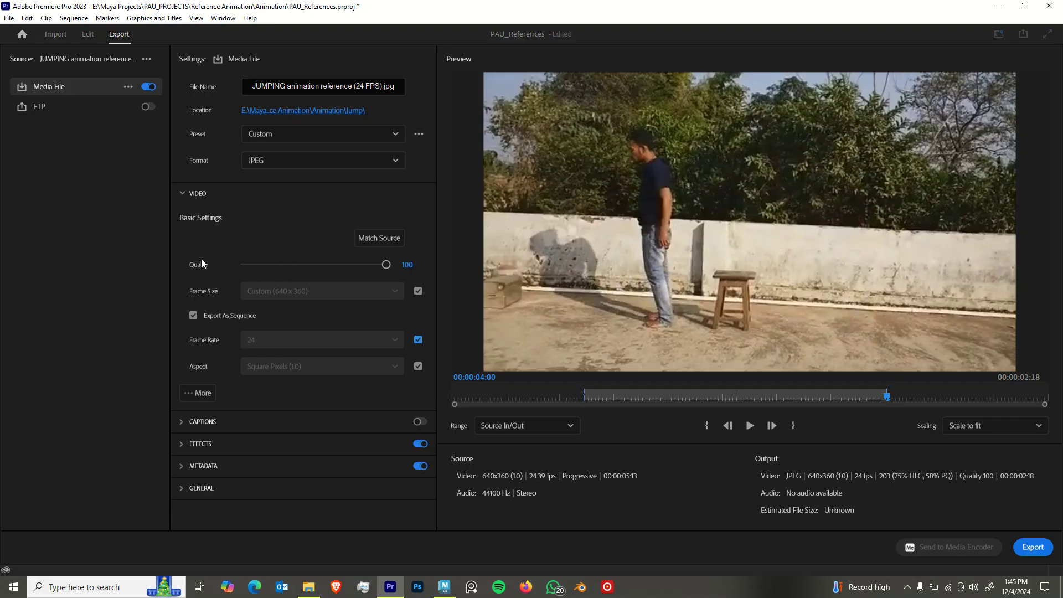
pyautogui.click(184, 193)
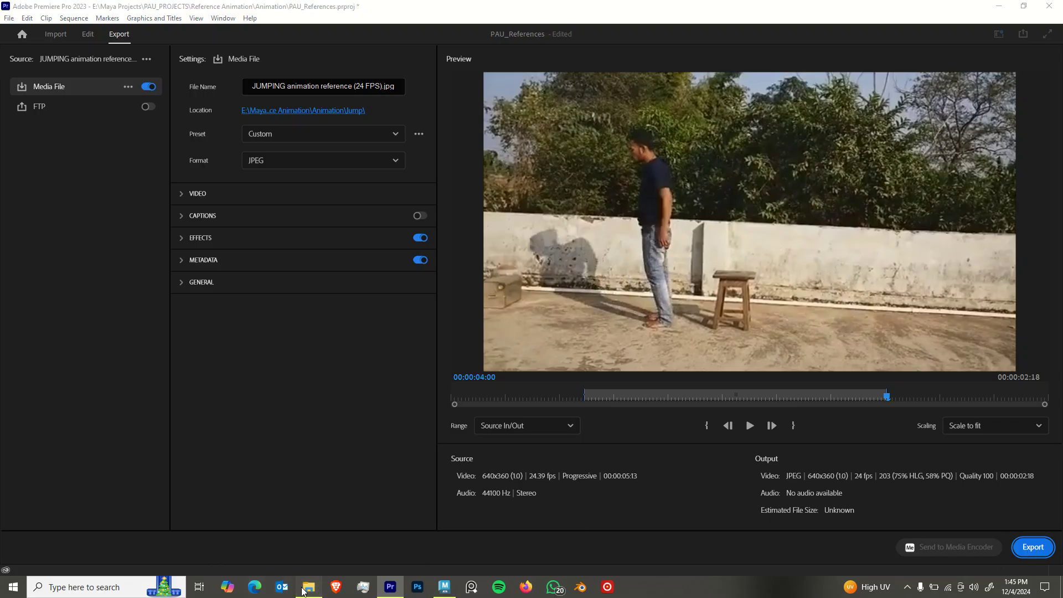
# Switch to the Jump folder window in File Explorer and place it so that the export command stays visible.
pyautogui.click(308, 587)
pyautogui.moveTo(821, 25); pyautogui.dragTo(303, 21)
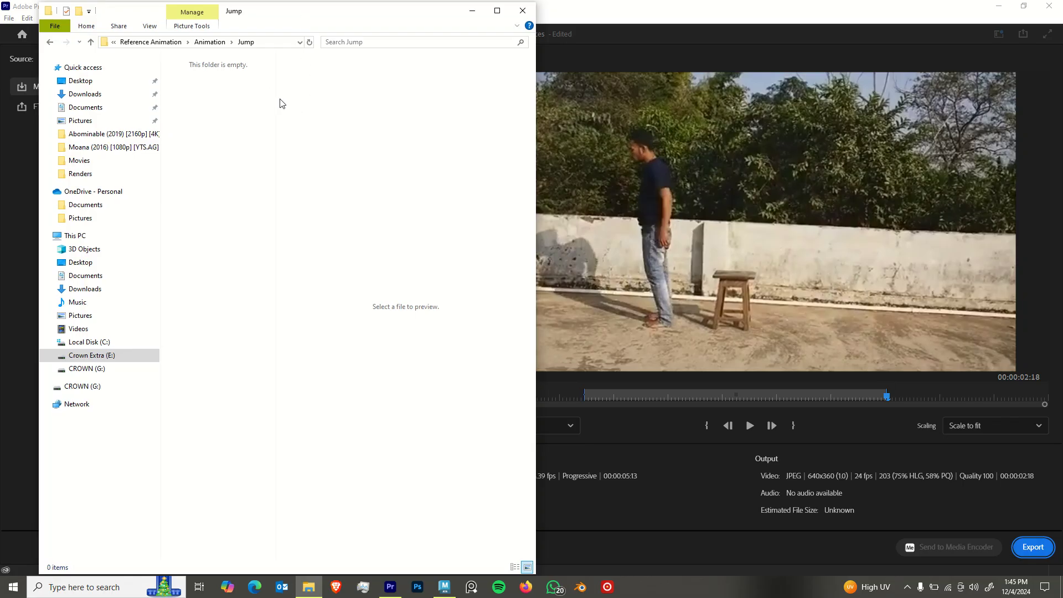
# Widen the Jump folder window to show more files, and start exporting the JPEG sequence from Premiere Pro under its current file name.
pyautogui.moveTo(276, 97); pyautogui.dragTo(436, 90)
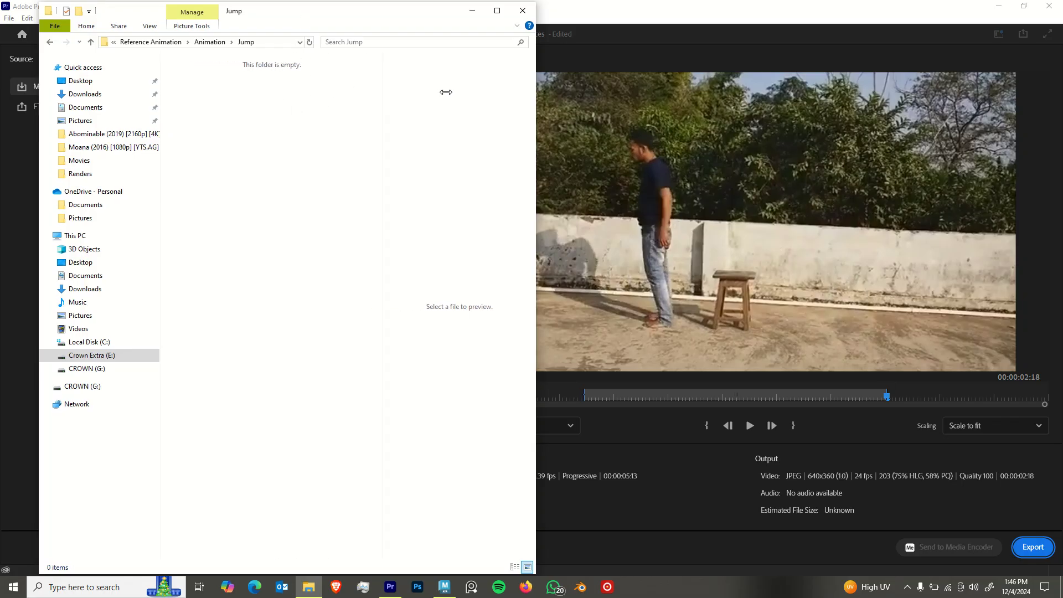
pyautogui.moveTo(535, 134); pyautogui.dragTo(830, 147)
pyautogui.click(1034, 548)
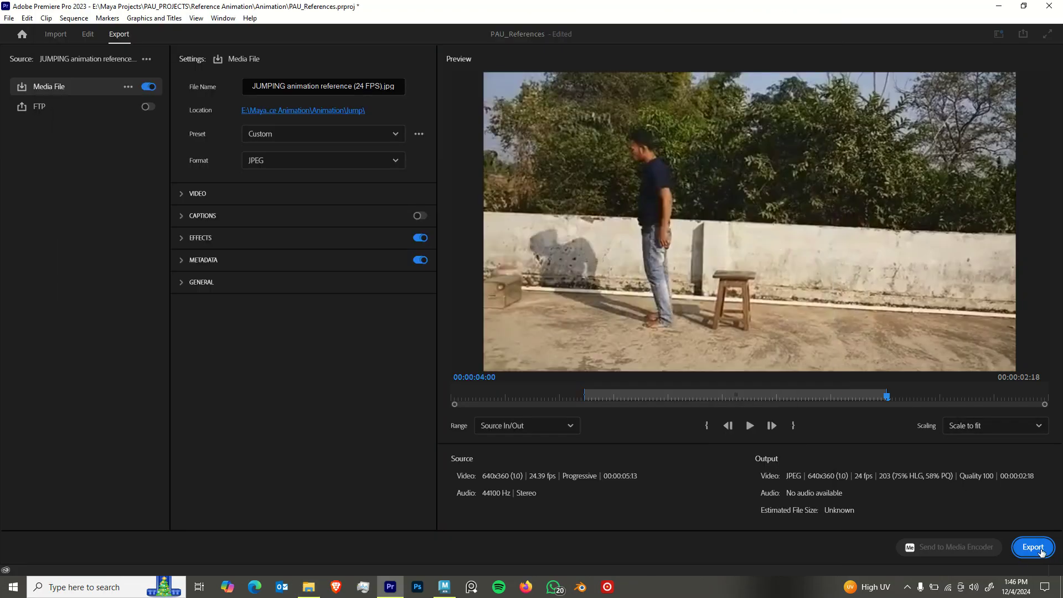
# Switch to the Jump folder in File Explorer, look through the exported images and permanently delete all of them.
pyautogui.click(308, 587)
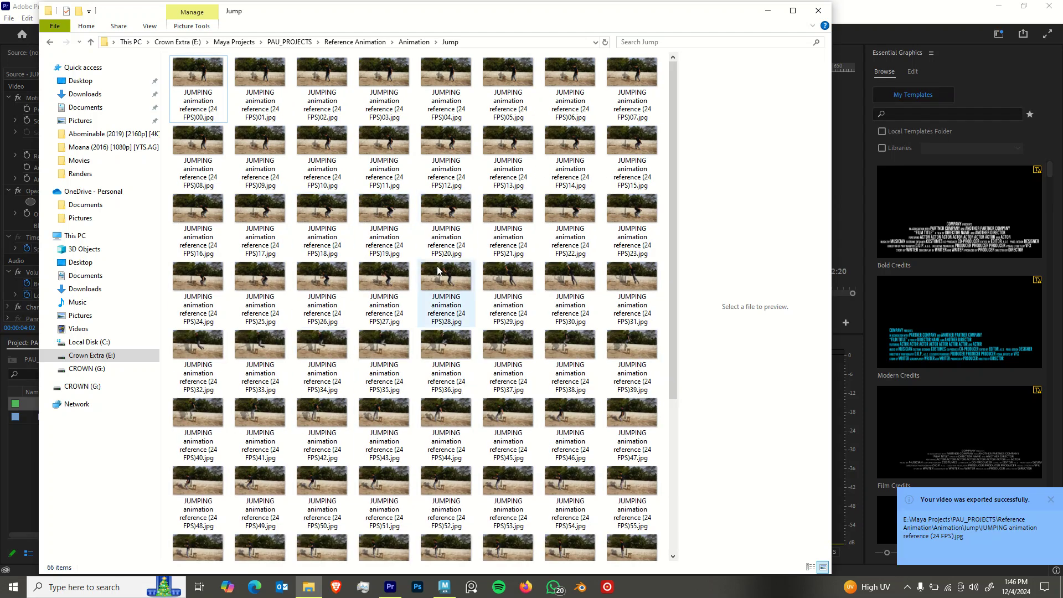
pyautogui.scroll(-2, 388, 299)
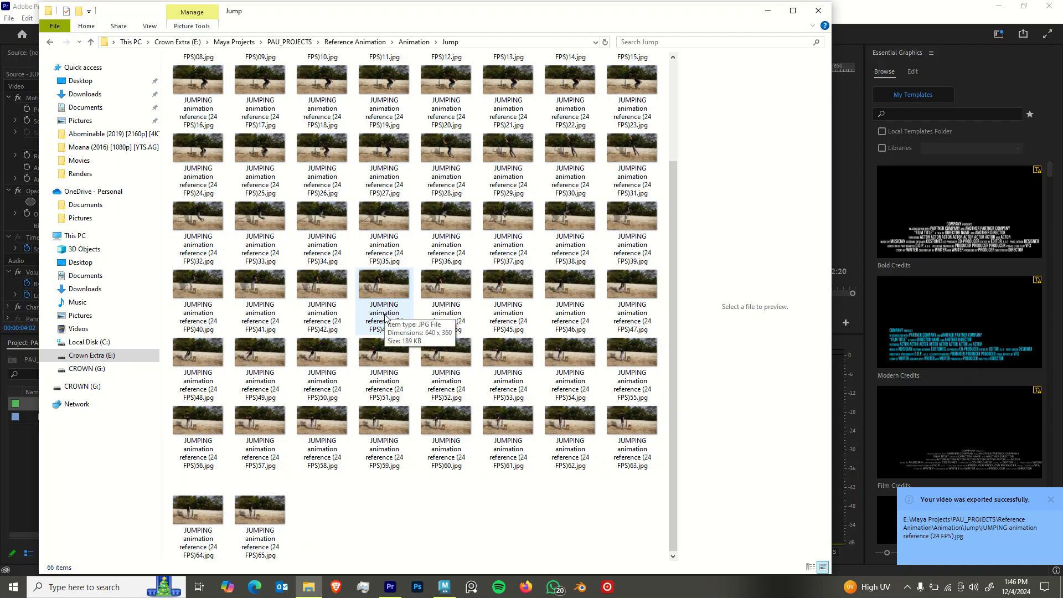
pyautogui.click(262, 535)
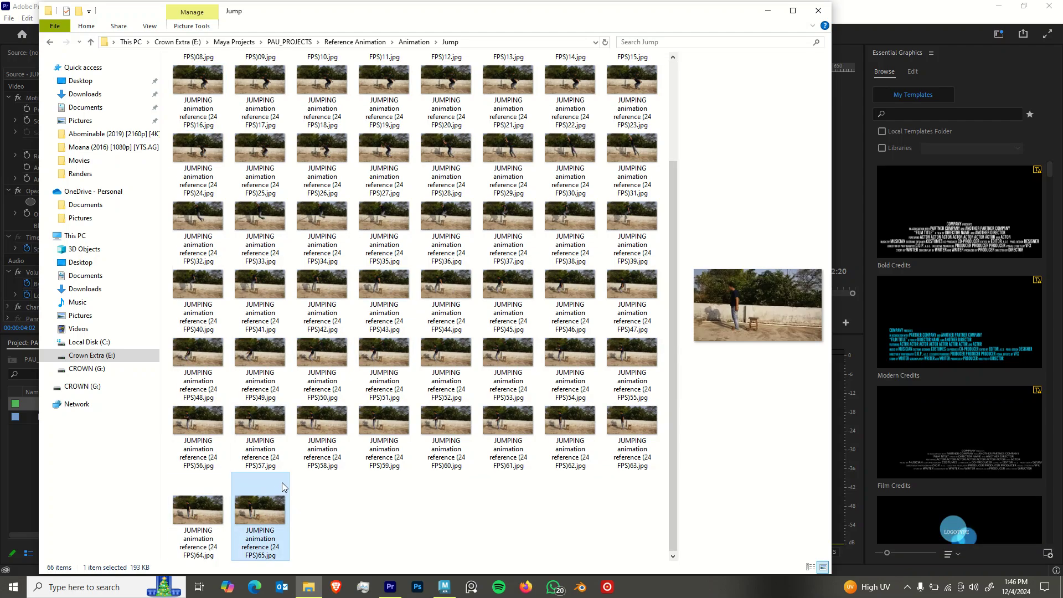
pyautogui.scroll(2, 277, 493)
pyautogui.keyDown('shift'); pyautogui.click(212, 80); pyautogui.keyUp('shift')
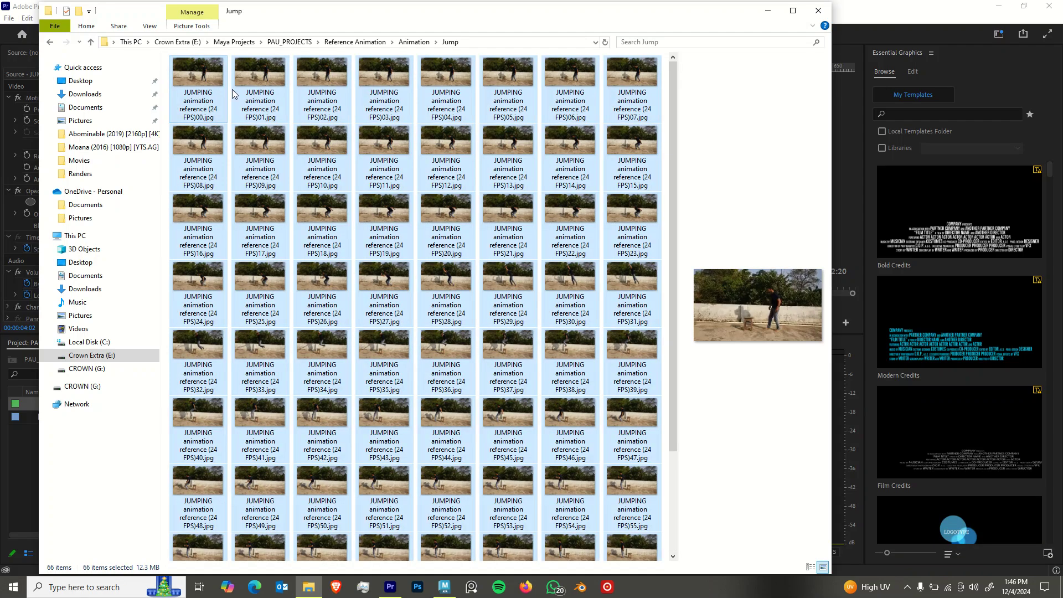
pyautogui.hotkey('shift', 'Delete')
pyautogui.press('Return')
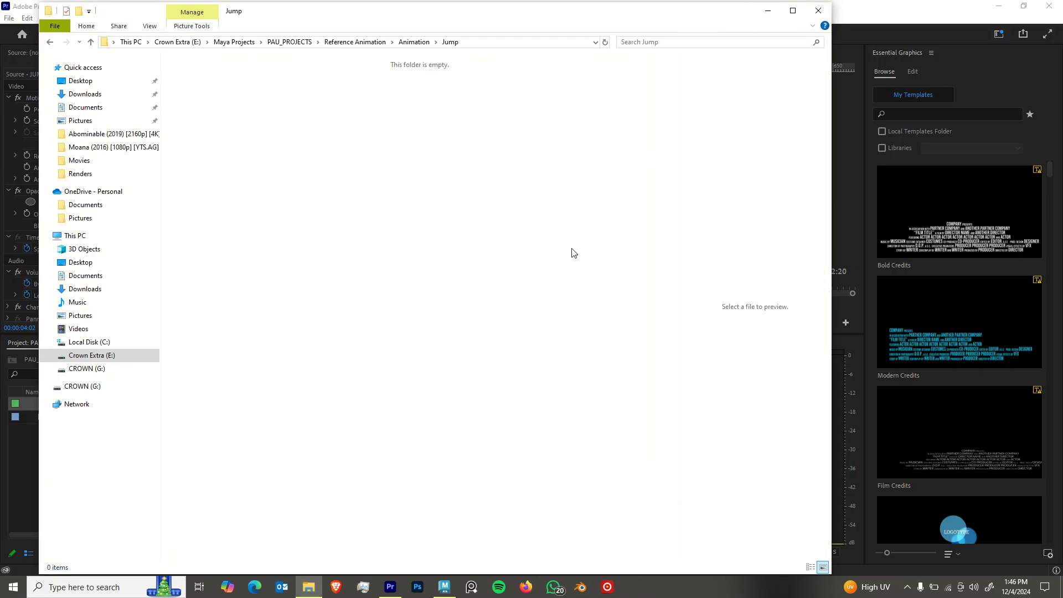
# Switch to Premiere Pro, export the JPEG sequence to the Jump folder under the file name Jump, and check the images in File Explorer.
pyautogui.click(872, 387)
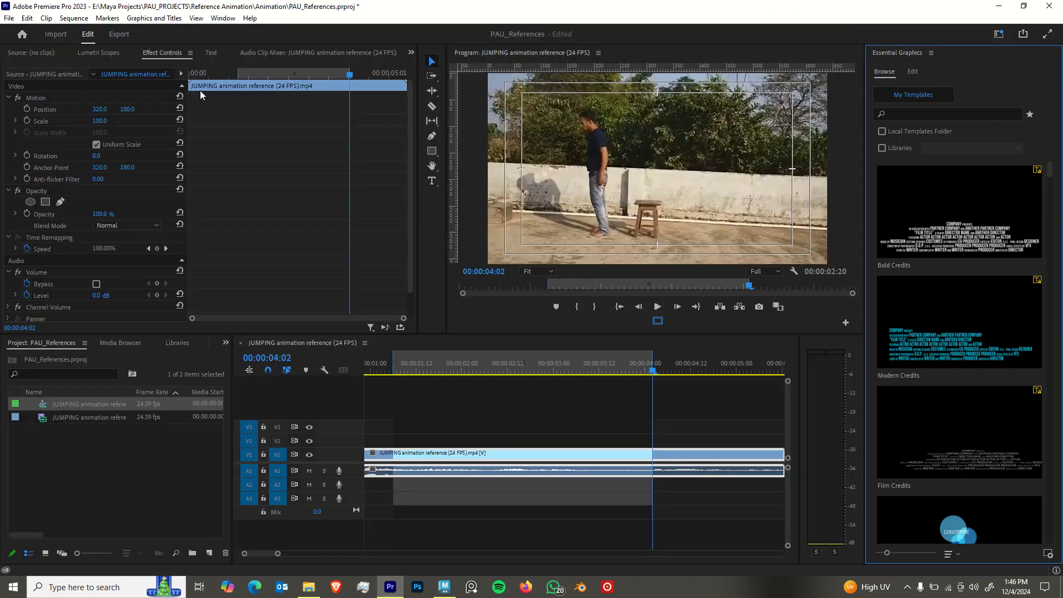
pyautogui.click(119, 33)
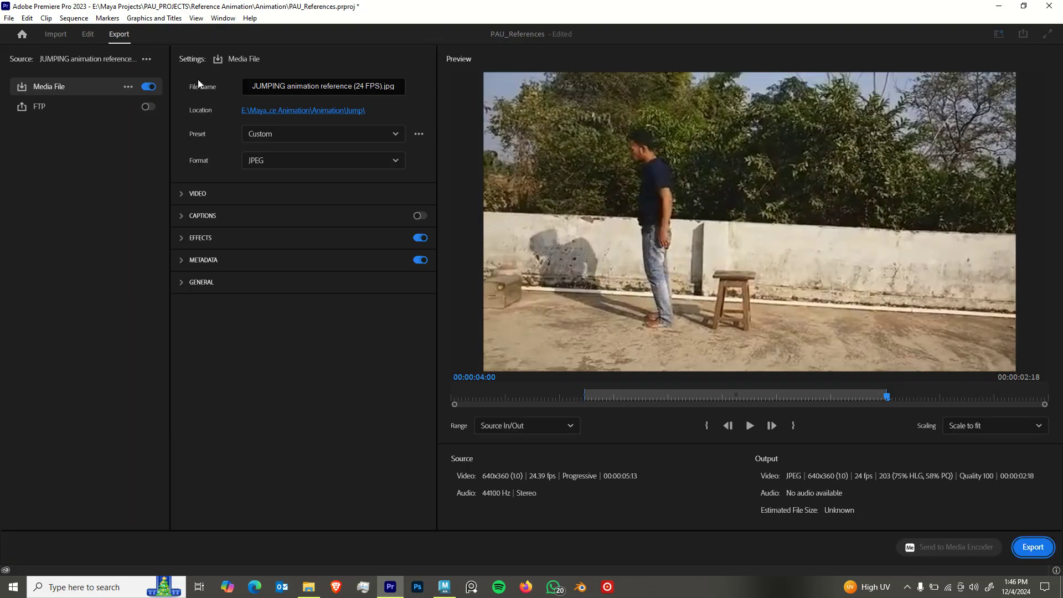
pyautogui.click(274, 113)
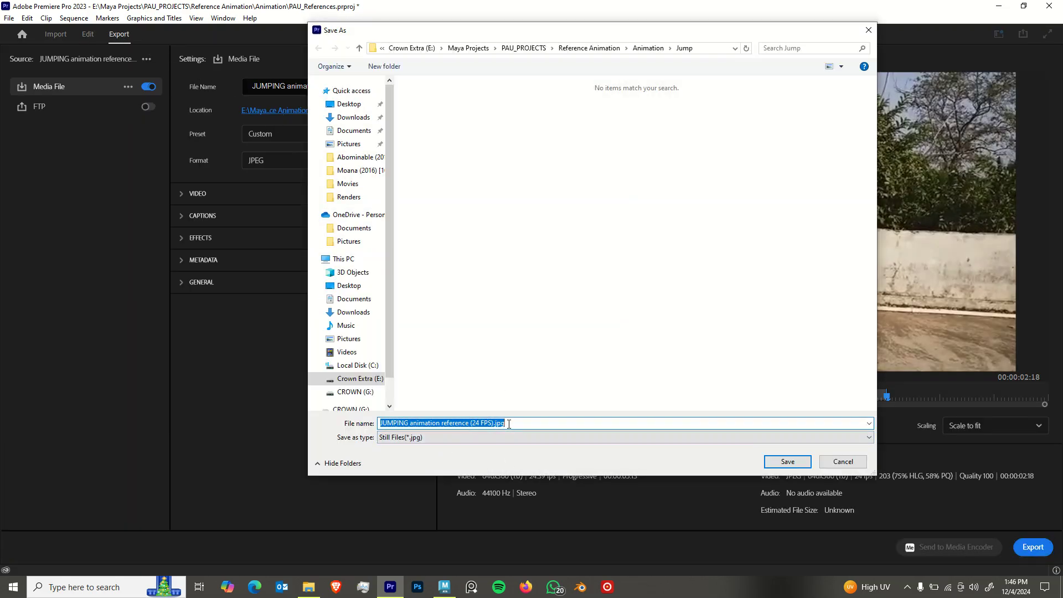
pyautogui.write('Jump')
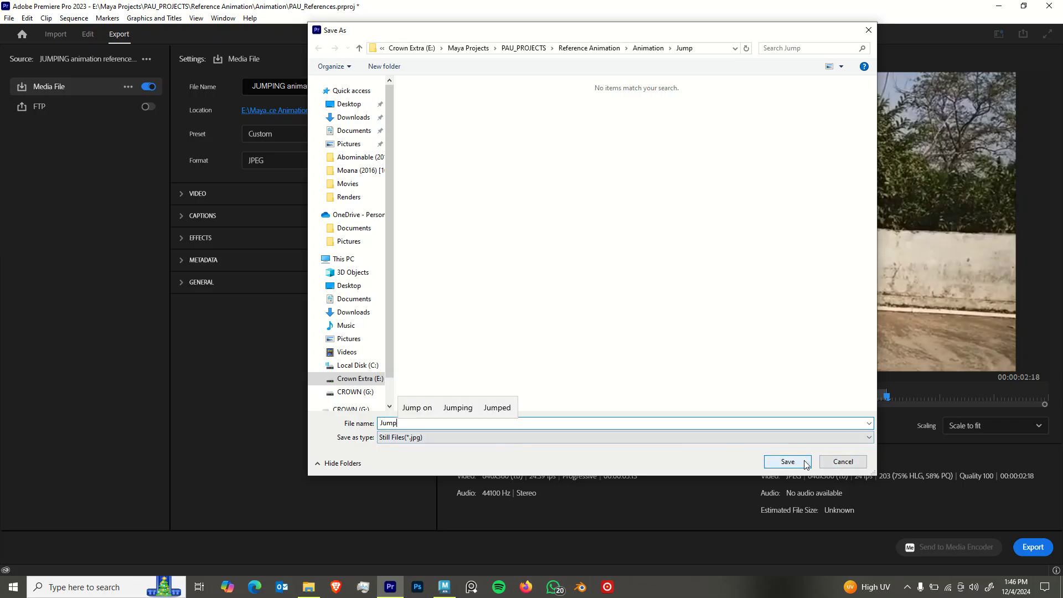
pyautogui.click(804, 464)
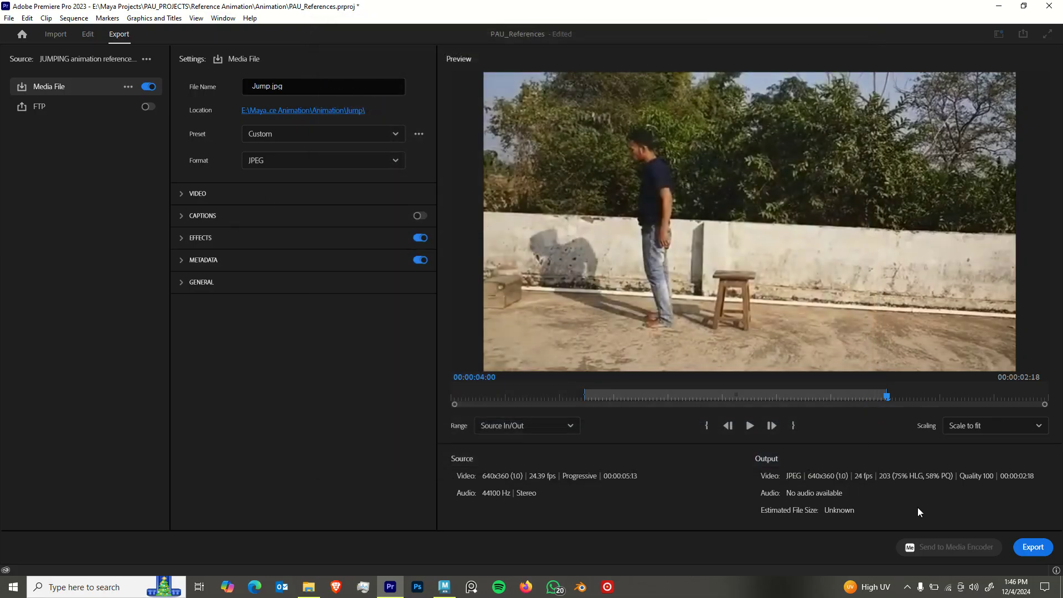
pyautogui.click(1049, 548)
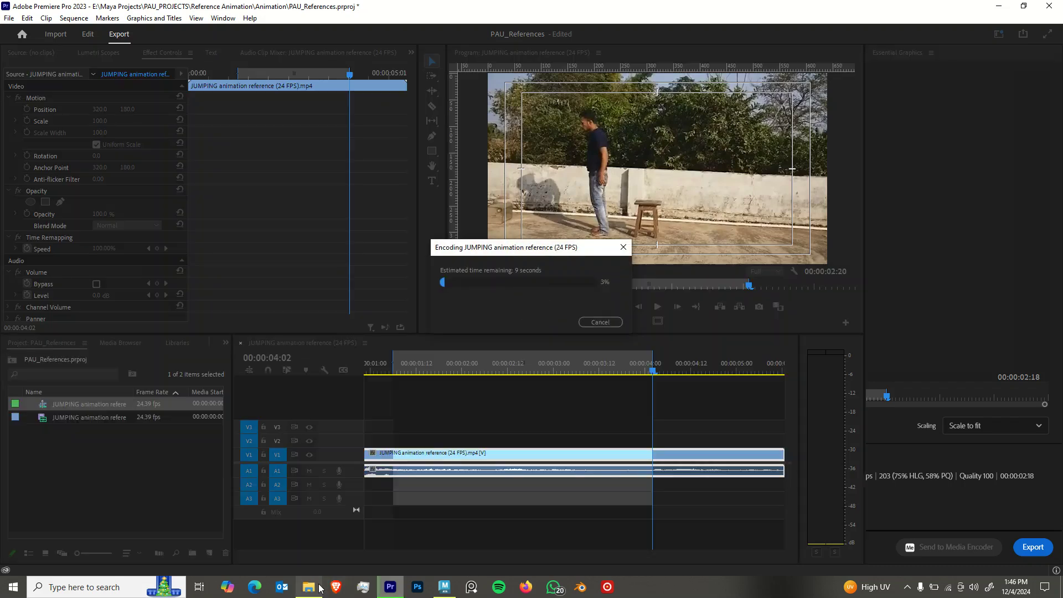
pyautogui.click(315, 588)
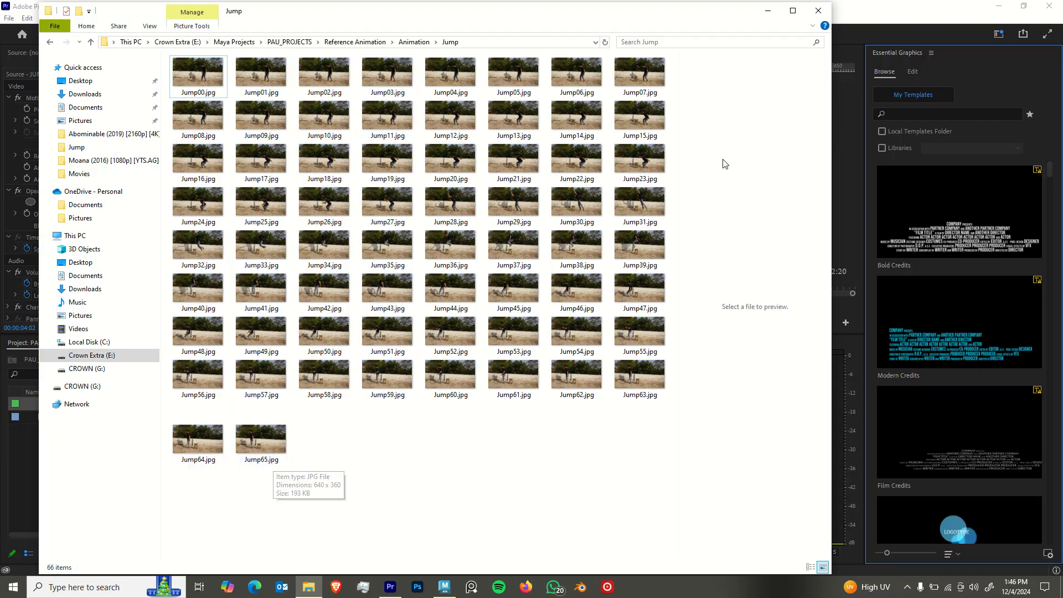
pyautogui.click(767, 10)
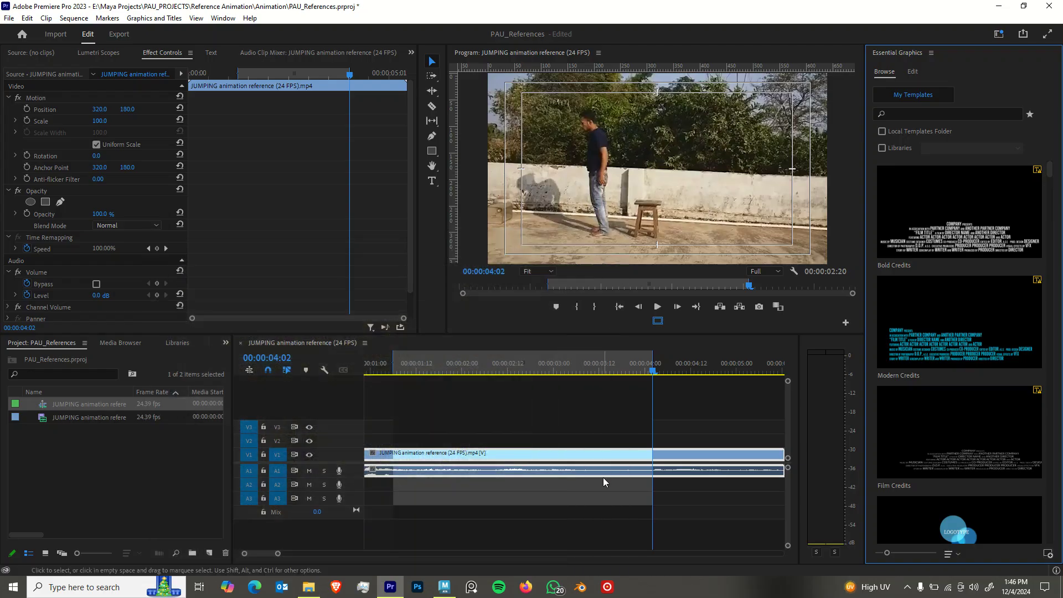
# Save the reference project and close Premiere Pro, bringing the Maya home screen to the front.
pyautogui.click(469, 418)
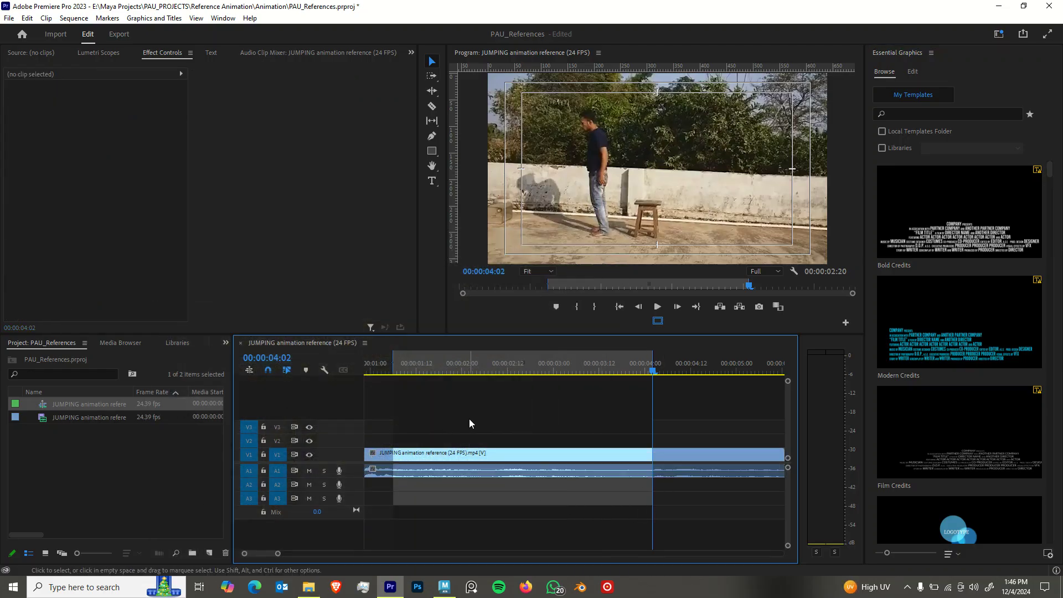
pyautogui.hotkey('ctrl', 's')
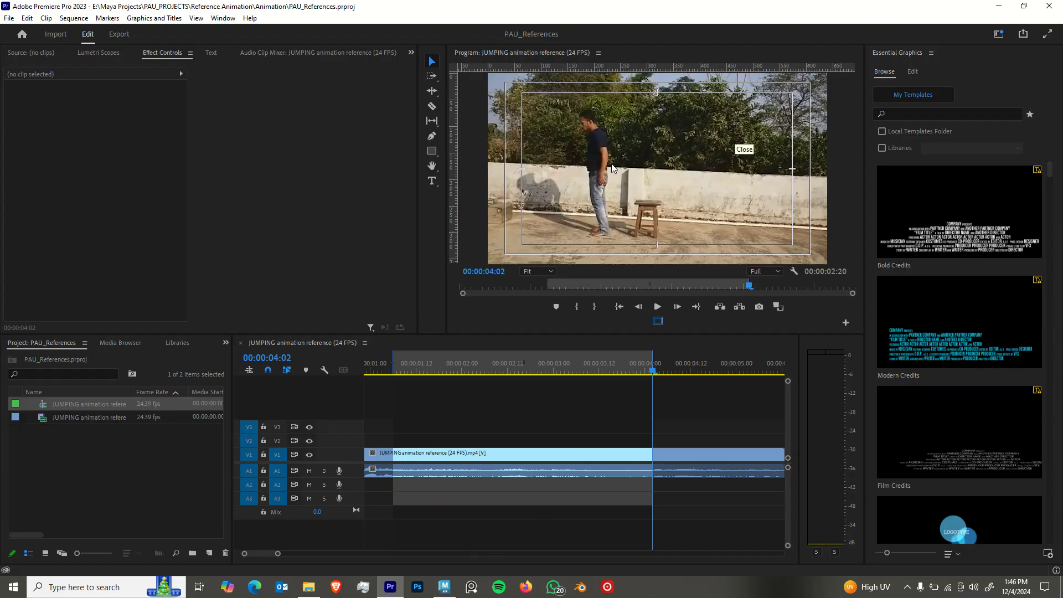
pyautogui.click(445, 587)
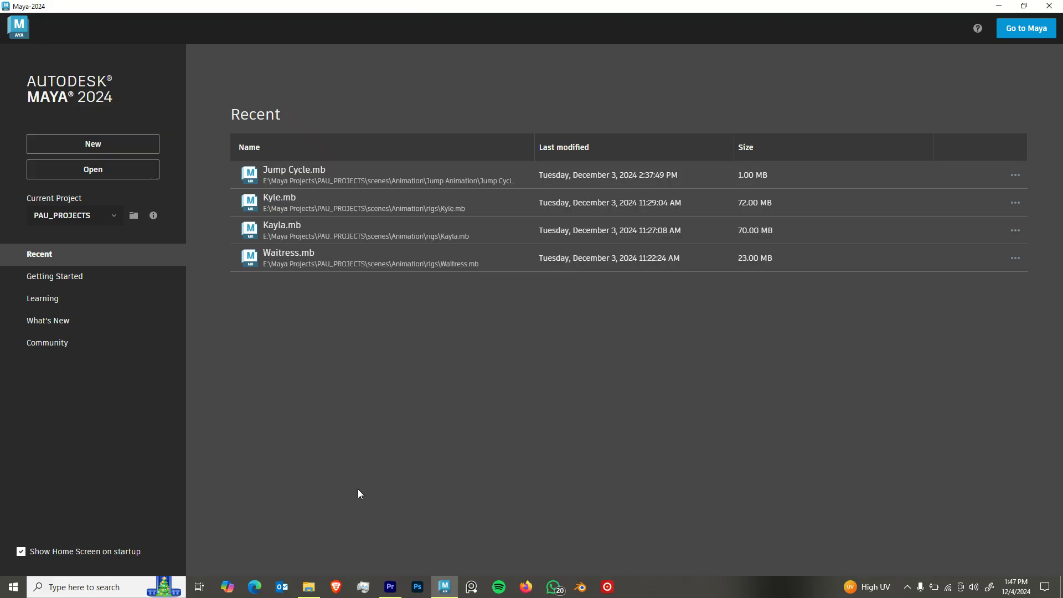
pyautogui.click(400, 590)
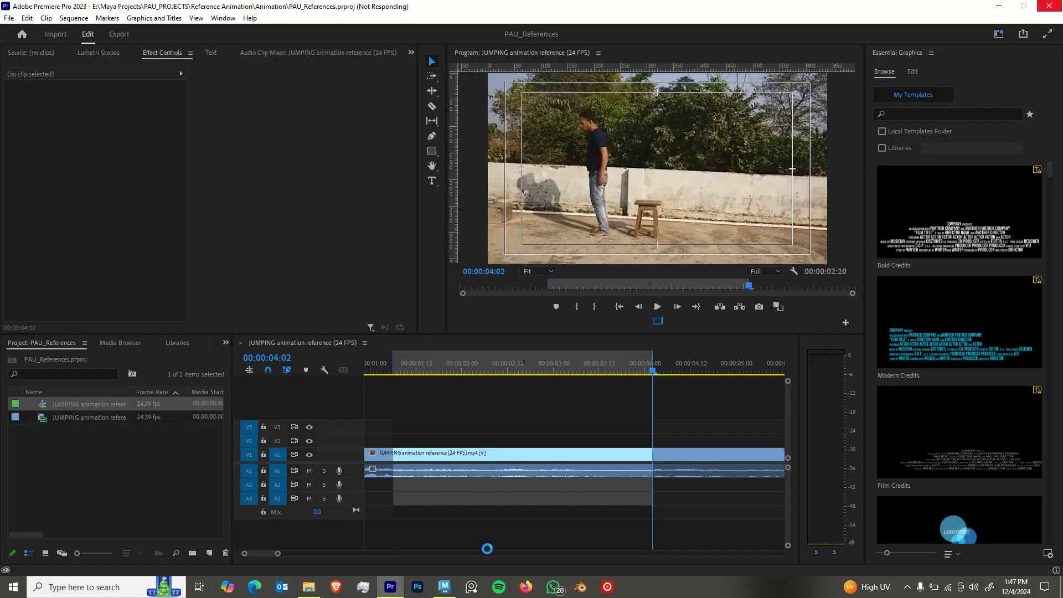
pyautogui.click(1048, 7)
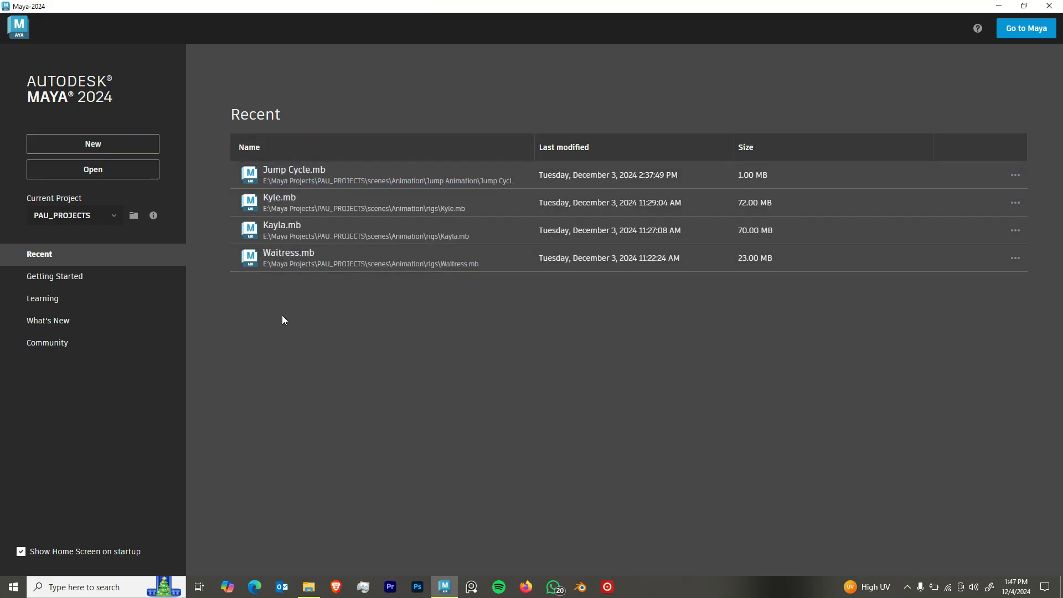
# In Maya, open the scene Jump Cycle.mb from the project's scenes/Animation/Jump Animation folder.
pyautogui.click(95, 170)
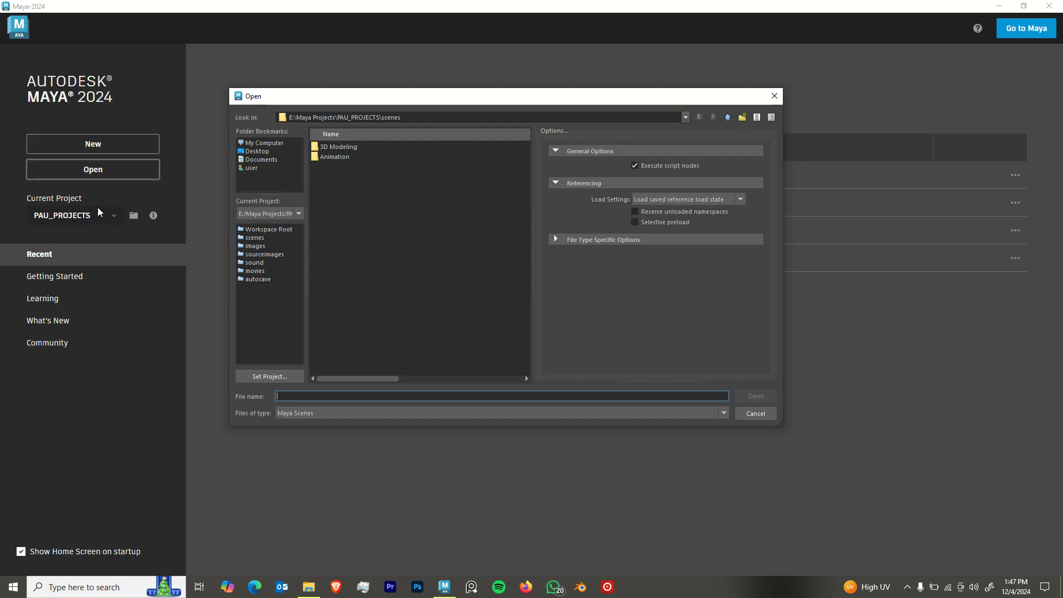
pyautogui.doubleClick(336, 156)
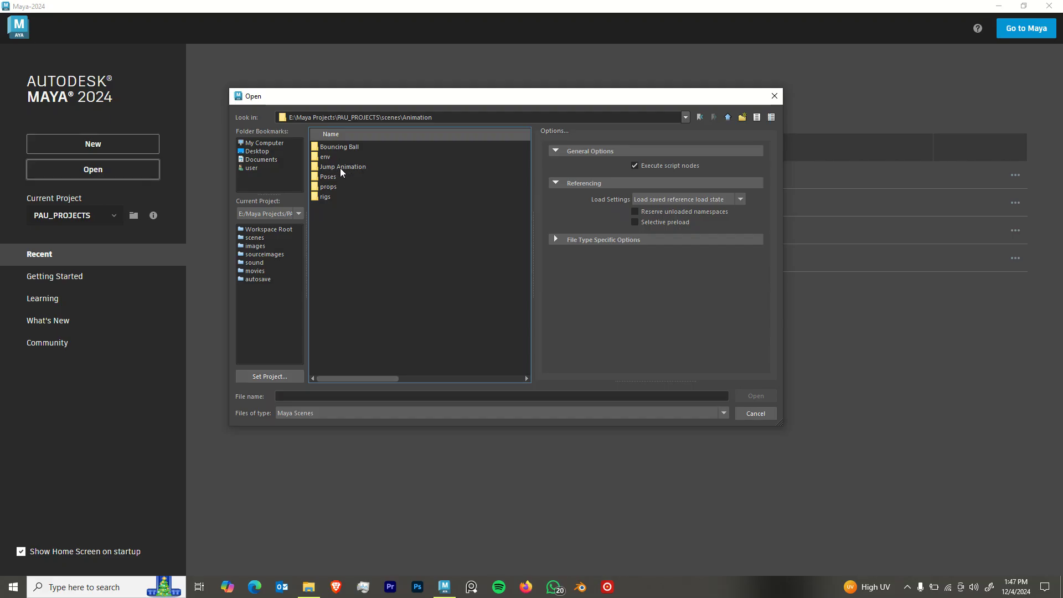
pyautogui.doubleClick(354, 166)
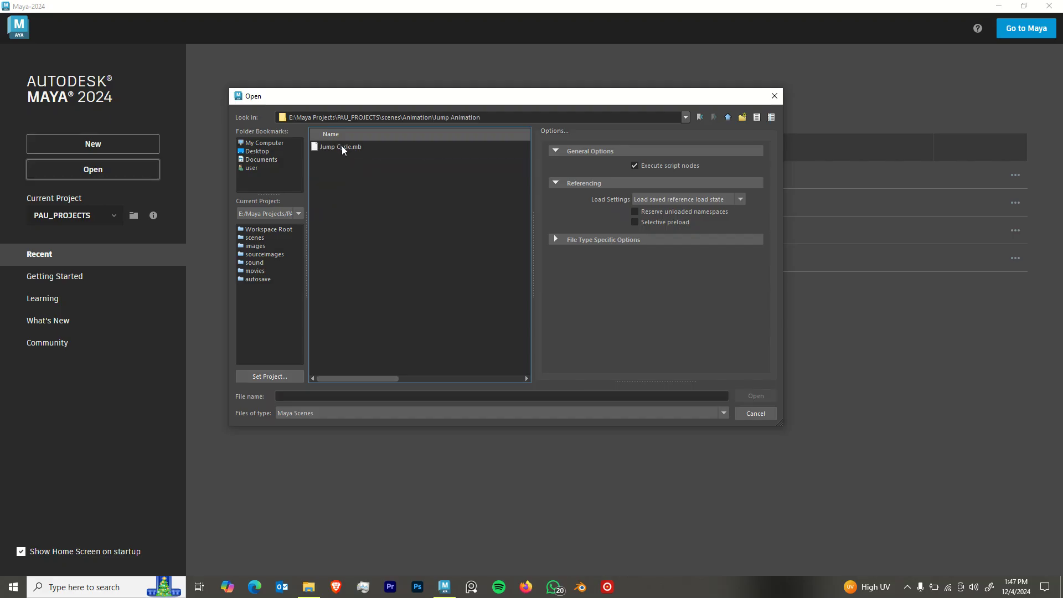
pyautogui.click(341, 146)
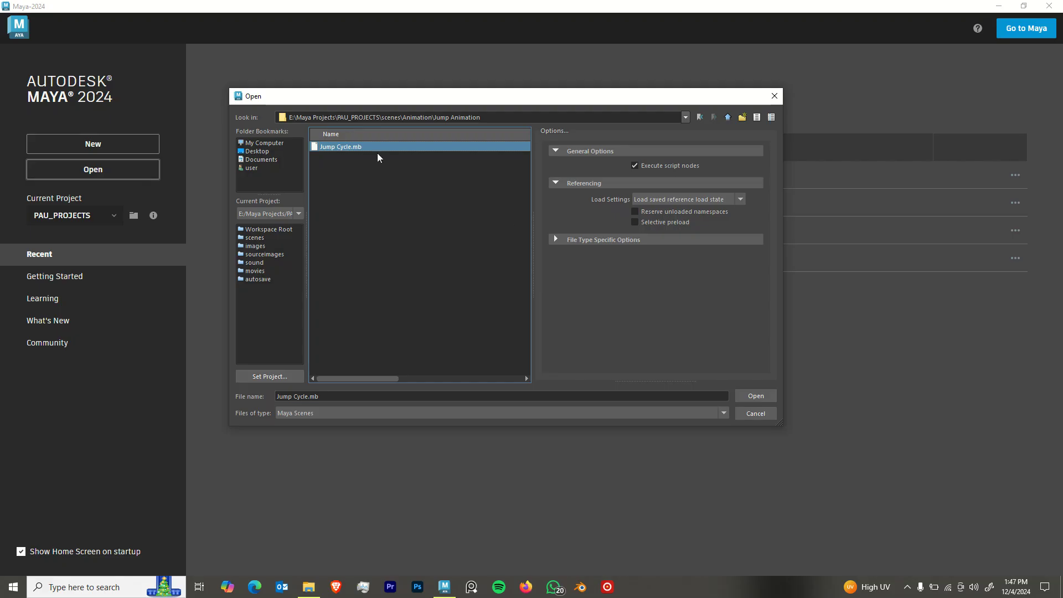
pyautogui.click(764, 398)
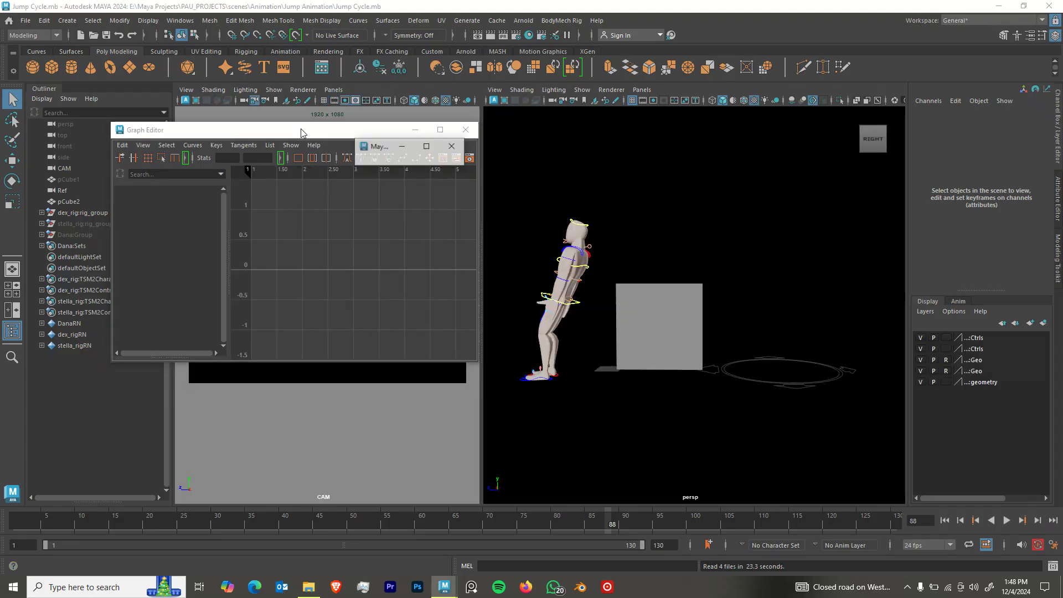
# Move the floating Graph Editor out of the way and switch the workspace to Animation.
pyautogui.moveTo(328, 139); pyautogui.dragTo(584, 162)
pyautogui.click(1030, 20)
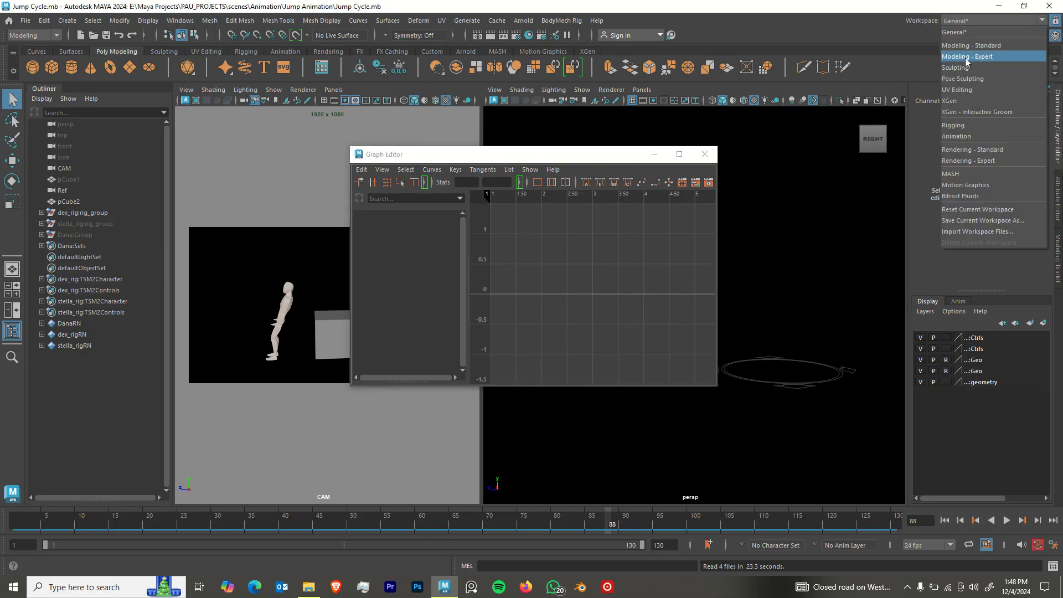
pyautogui.click(961, 136)
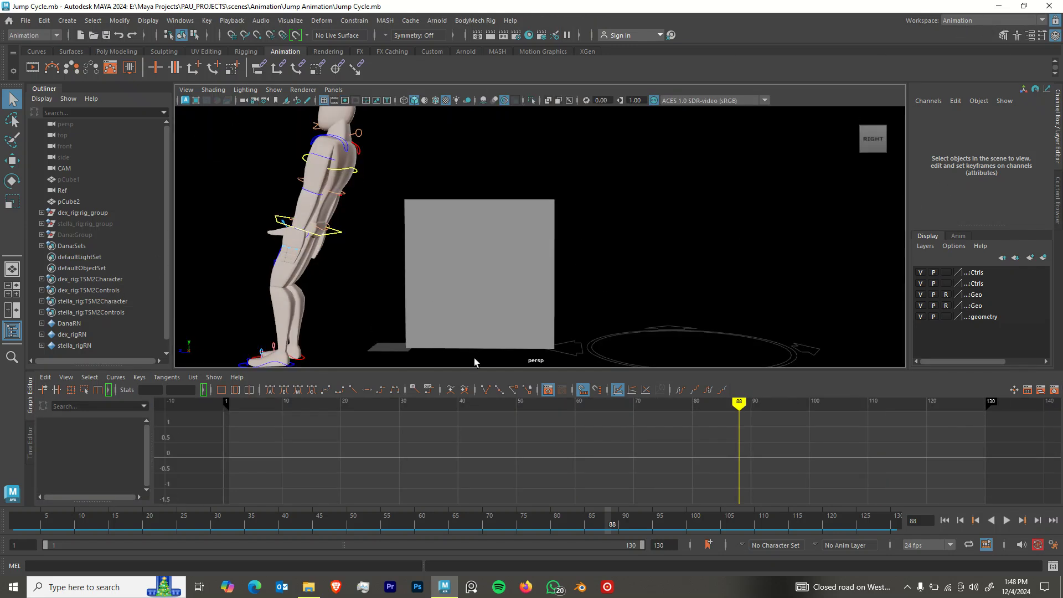
# Arrange two side-by-side viewports with the CAM camera beside the perspective view, and narrow the CAM view.
pyautogui.click(12, 310)
pyautogui.click(334, 89)
pyautogui.moveTo(355, 95)
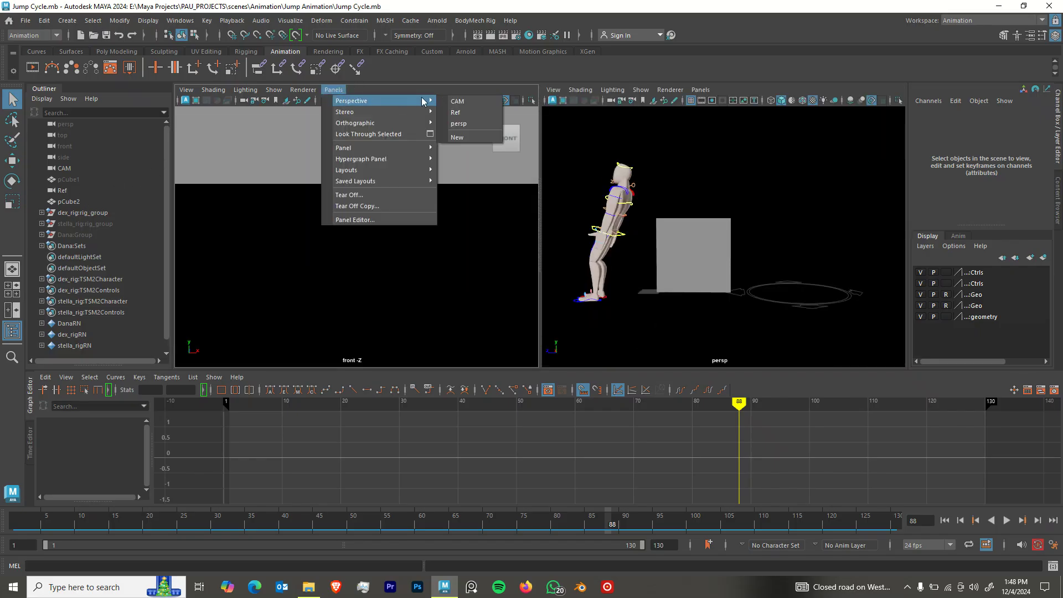
pyautogui.click(468, 106)
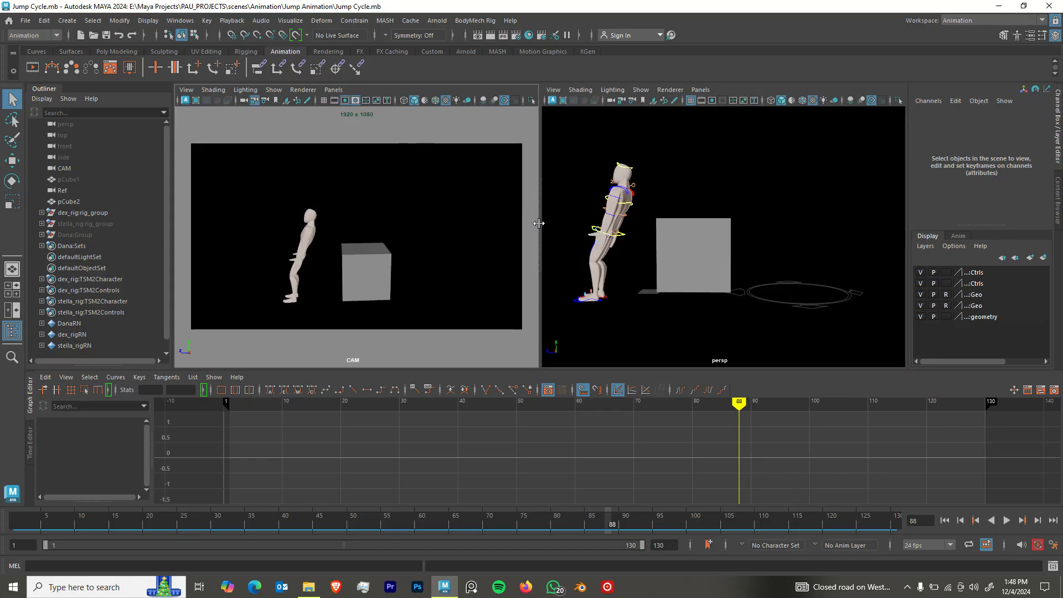
pyautogui.moveTo(541, 224); pyautogui.dragTo(426, 251)
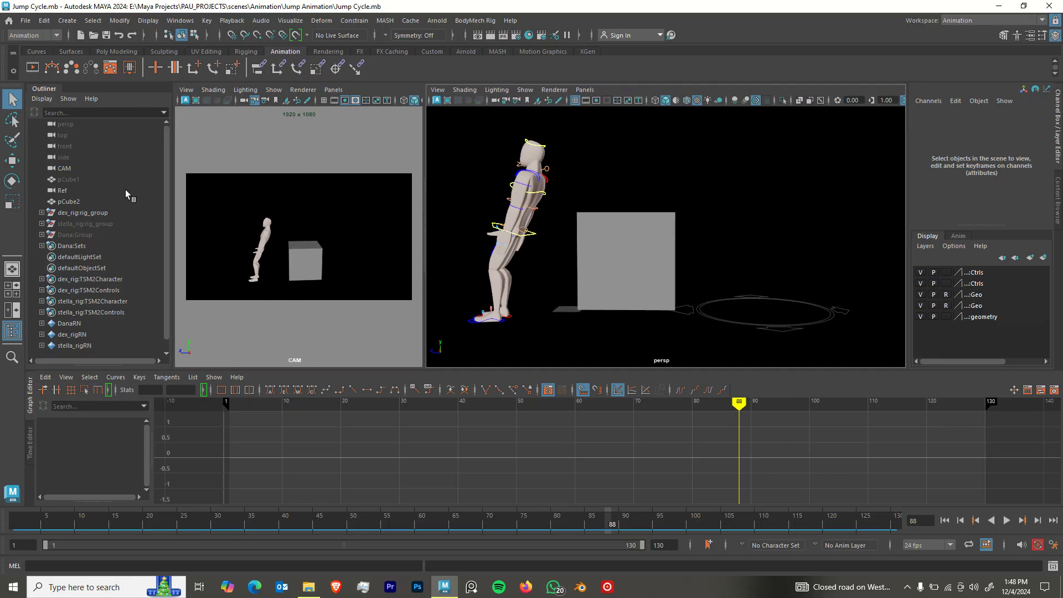
# Delete the existing Ref camera and the hidden pCube1 from the scene.
pyautogui.click(70, 190)
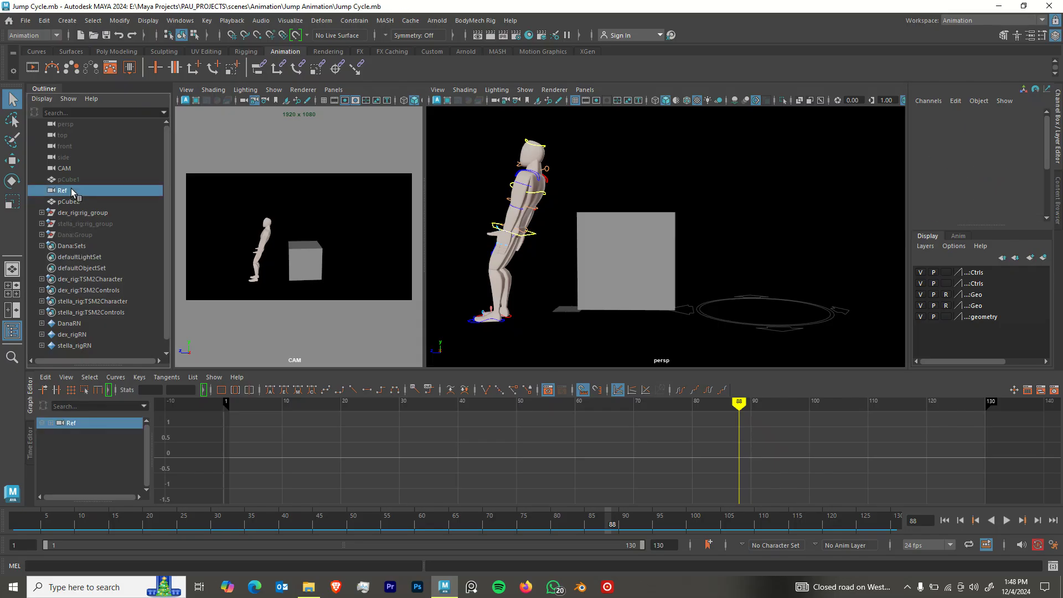
pyautogui.press('Delete')
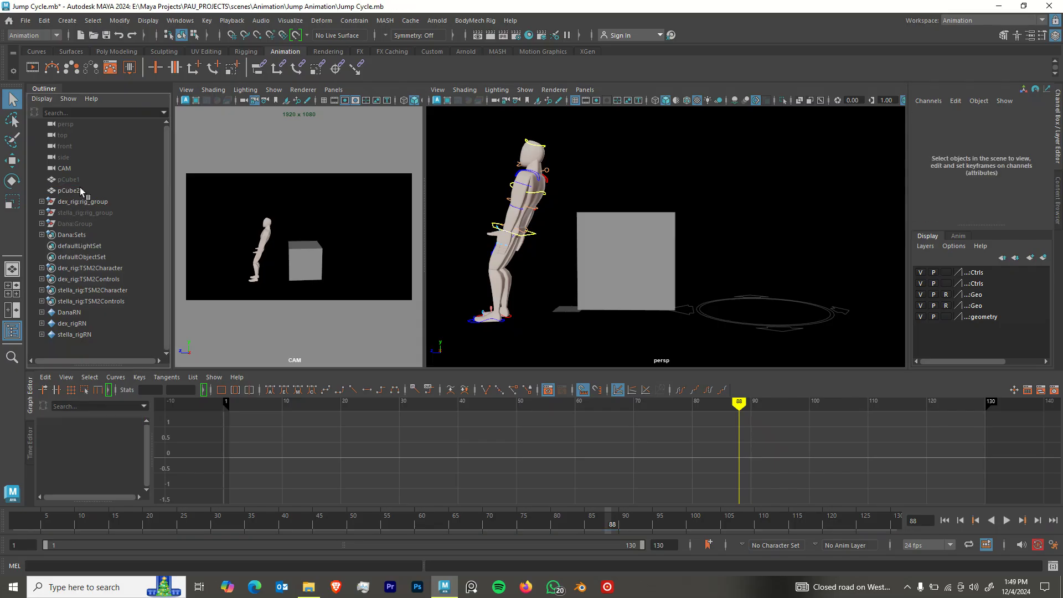
pyautogui.click(69, 180)
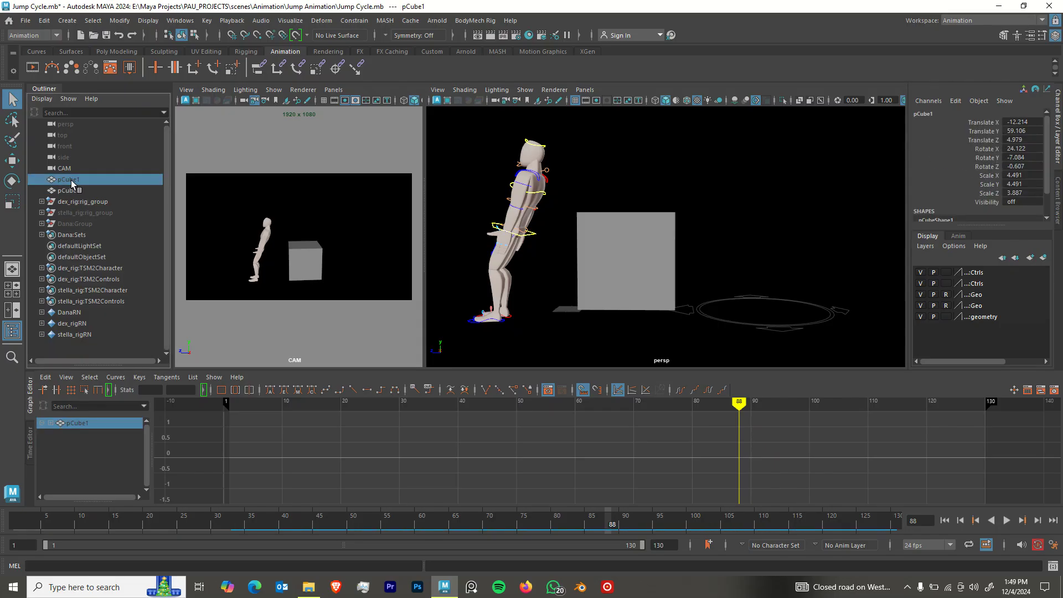
pyautogui.press('Delete')
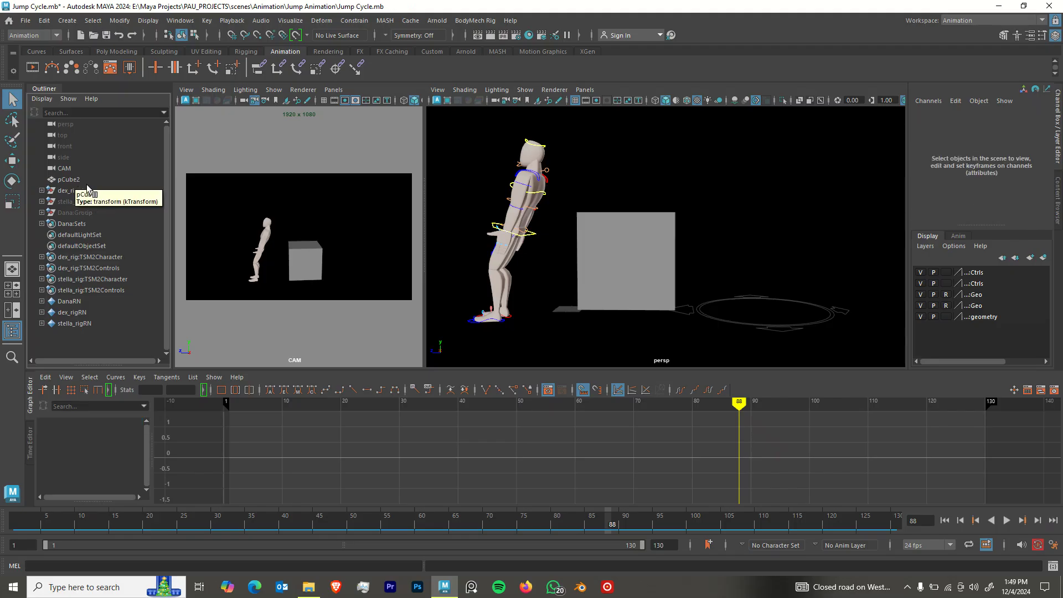
# Remove the Dana rig's file reference from the scene and save the scene.
pyautogui.click(84, 214)
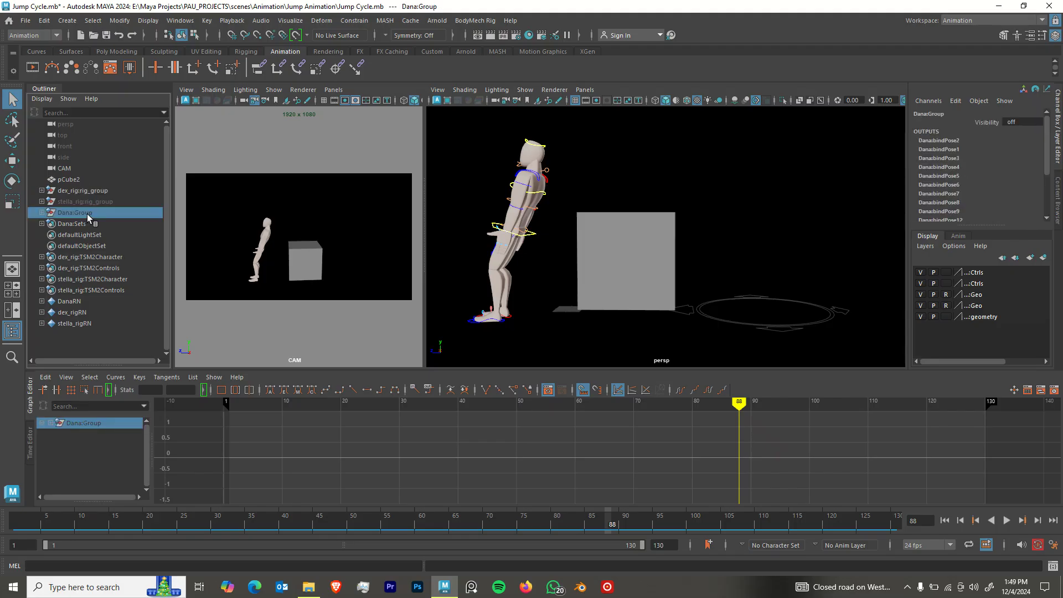
pyautogui.rightClick(87, 216)
pyautogui.moveTo(96, 281)
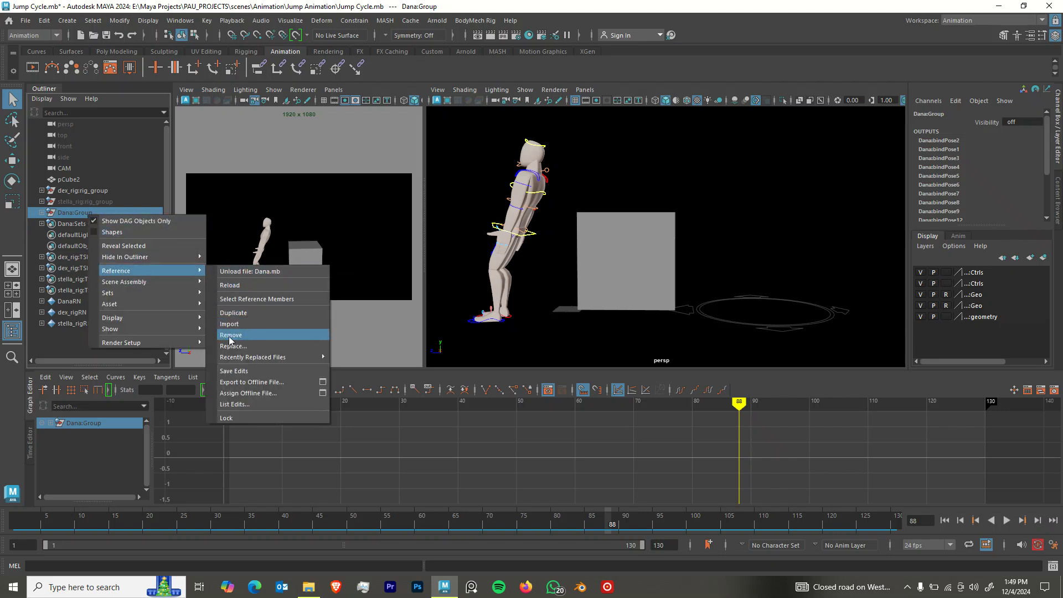
pyautogui.click(228, 336)
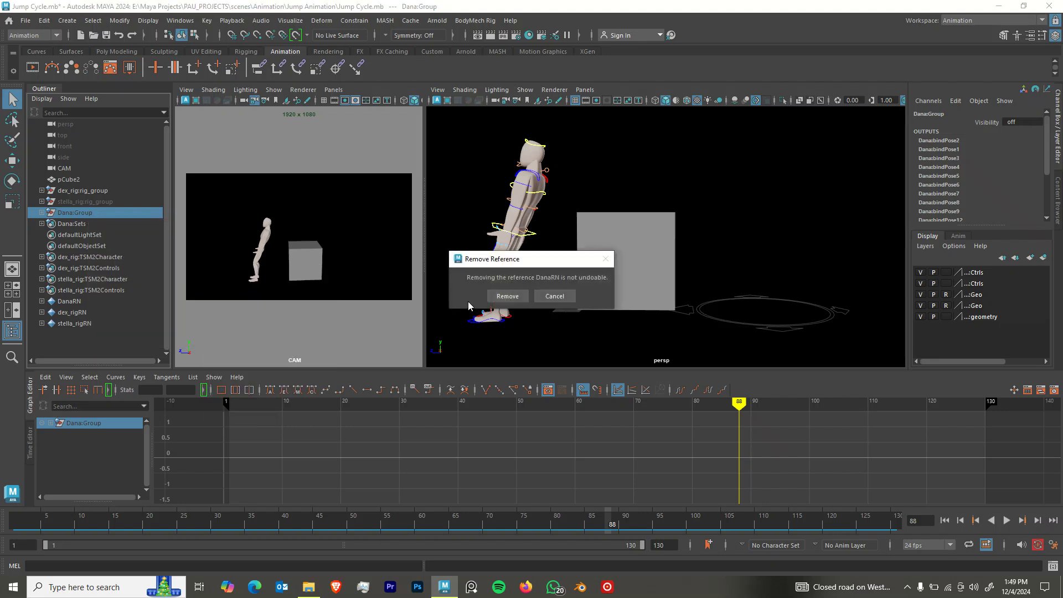
pyautogui.click(499, 296)
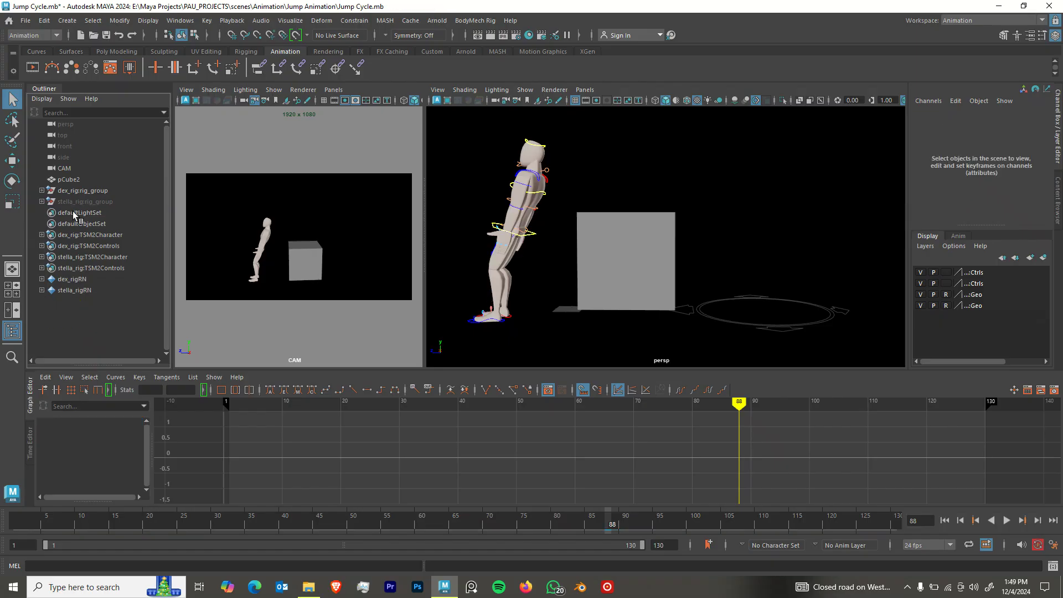
pyautogui.hotkey('ctrl', 's')
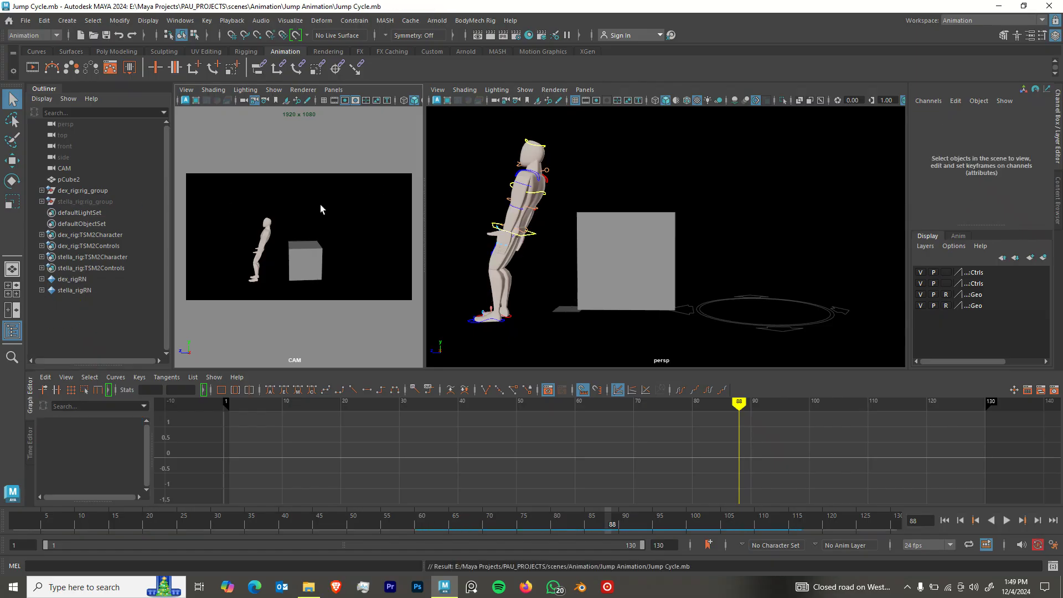
pyautogui.click(73, 180)
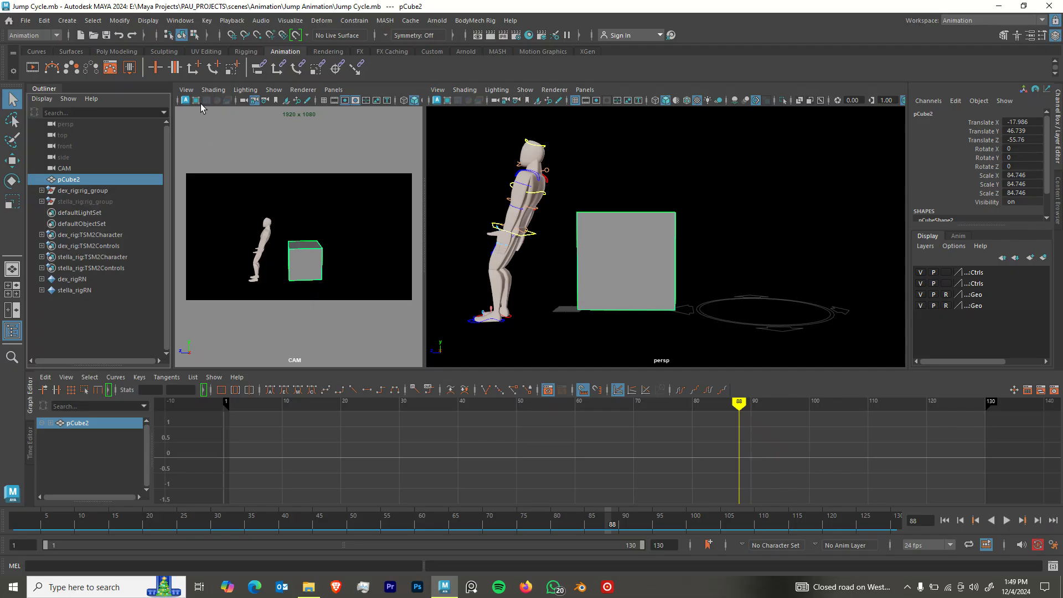
pyautogui.click(333, 93)
pyautogui.moveTo(369, 101)
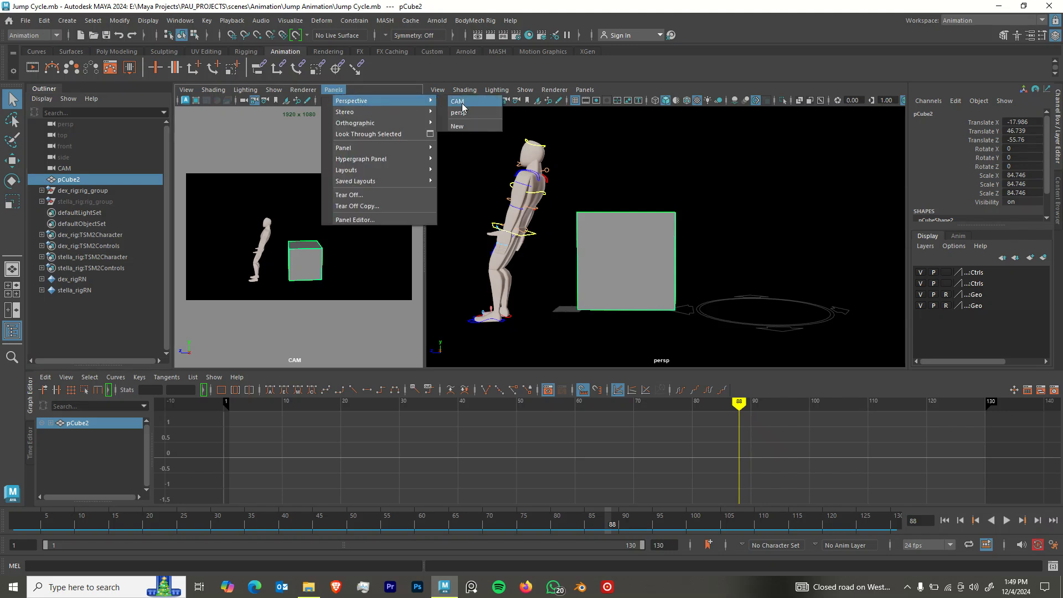
# Create a new camera and rename it Ref.
pyautogui.click(68, 22)
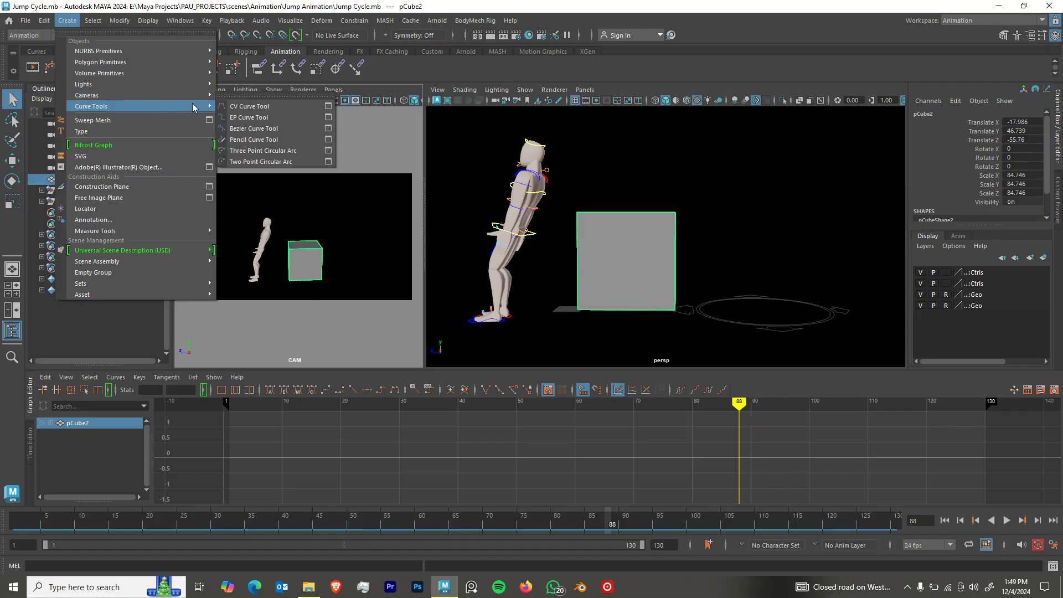
pyautogui.moveTo(205, 100)
pyautogui.click(241, 96)
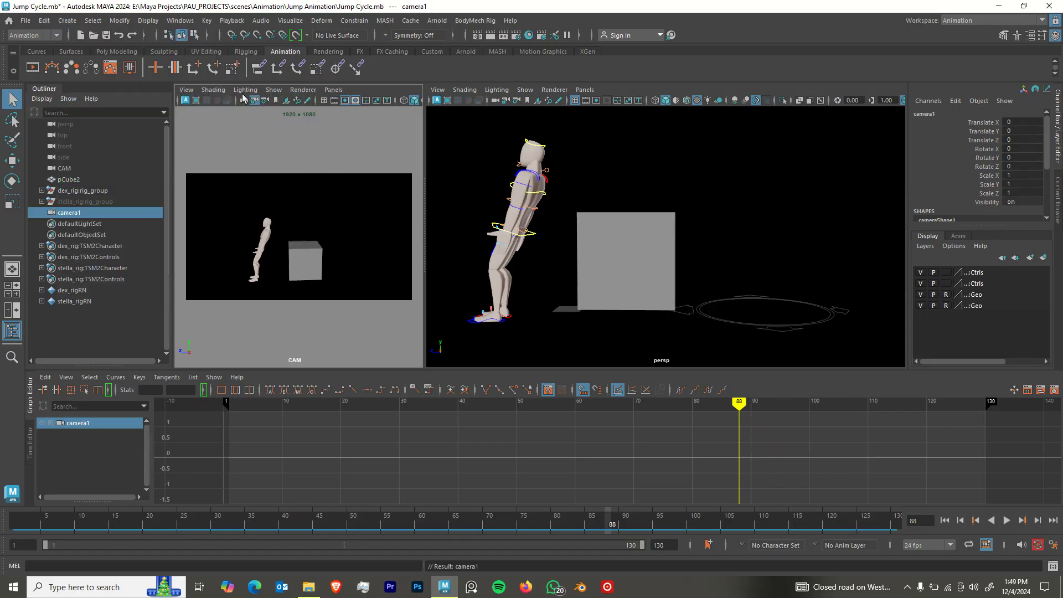
pyautogui.doubleClick(83, 214)
pyautogui.press('capslock')
pyautogui.write('R')
pyautogui.press('capslock')
pyautogui.write('ef')
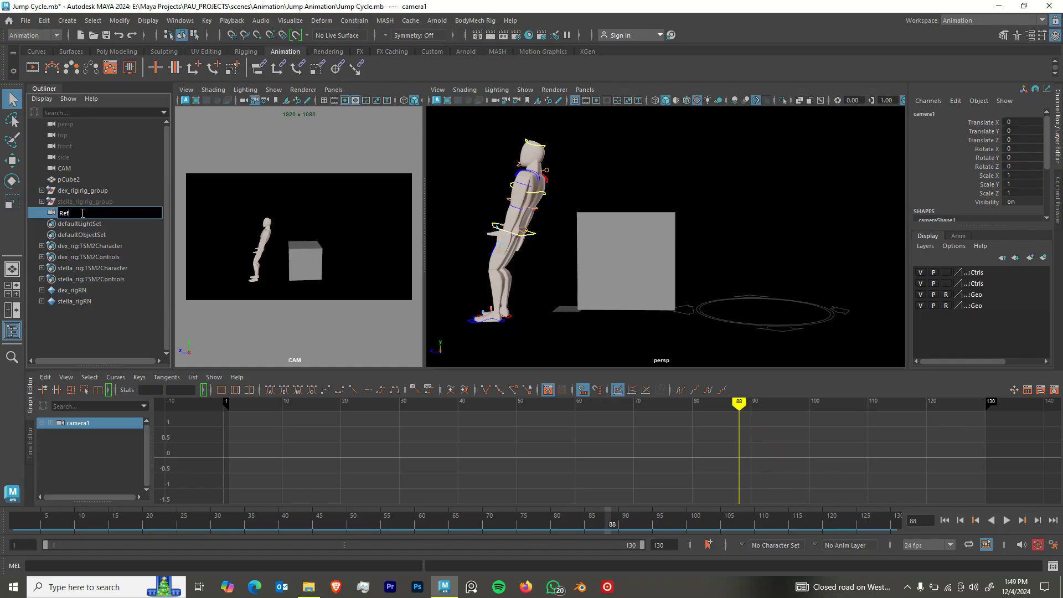
pyautogui.press('Return')
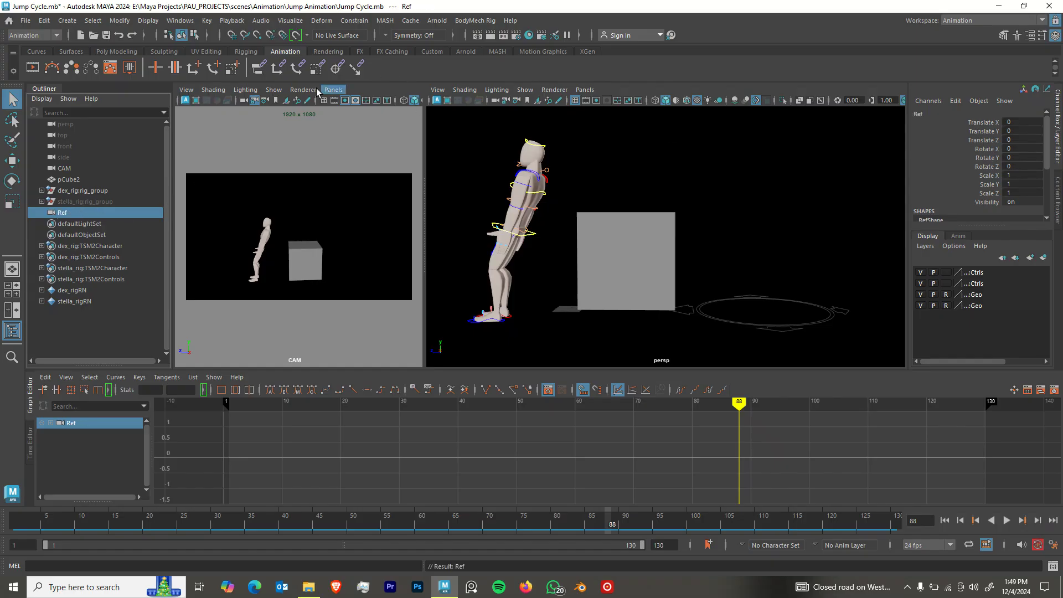
# Switch the CAM viewport to look through the Ref camera and widen that viewport.
pyautogui.click(334, 89)
pyautogui.moveTo(375, 100)
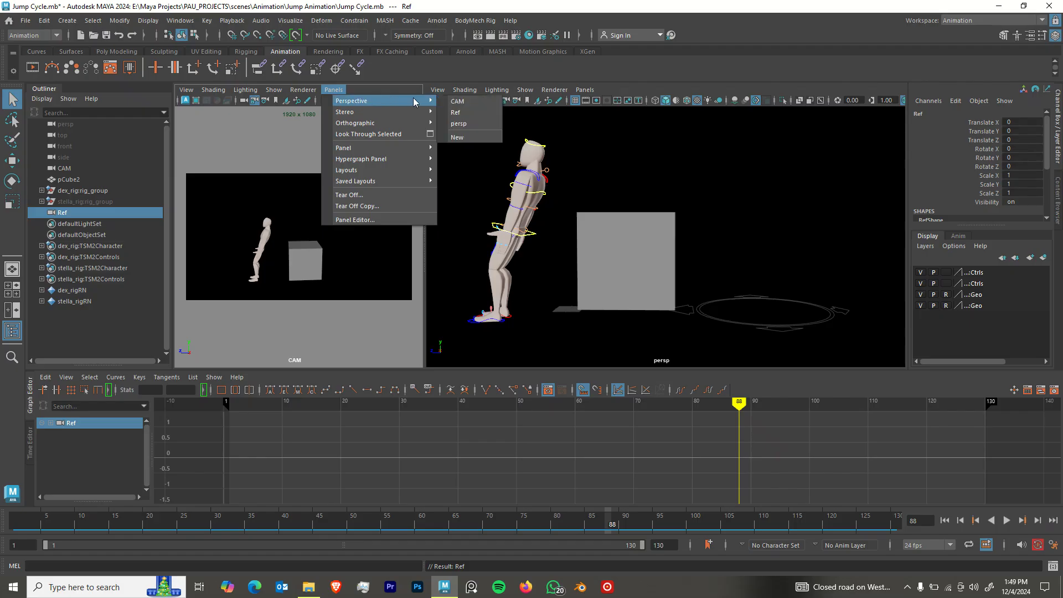
pyautogui.click(463, 114)
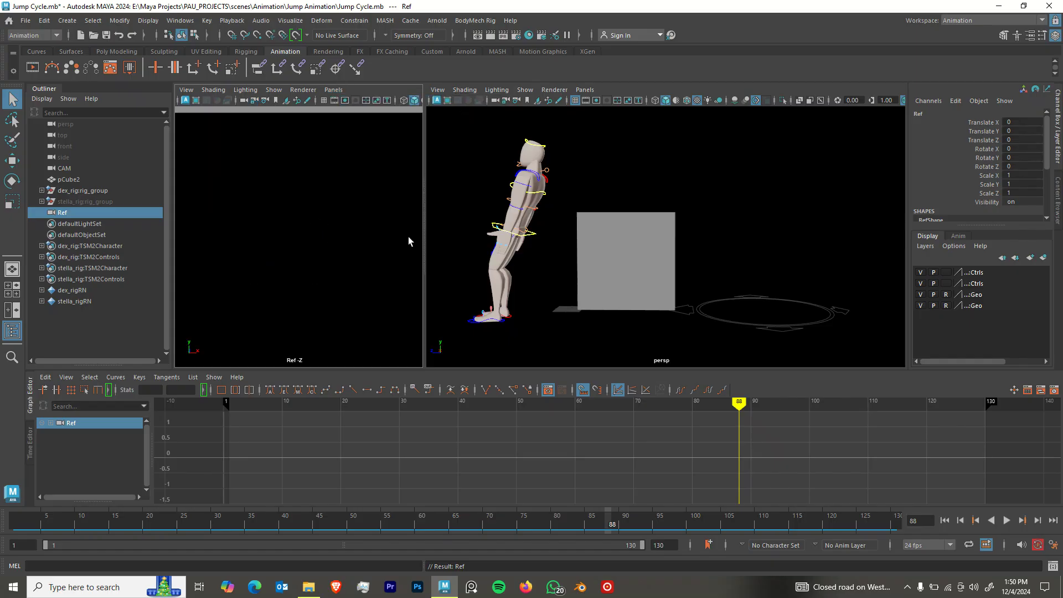
pyautogui.moveTo(425, 247); pyautogui.dragTo(570, 241)
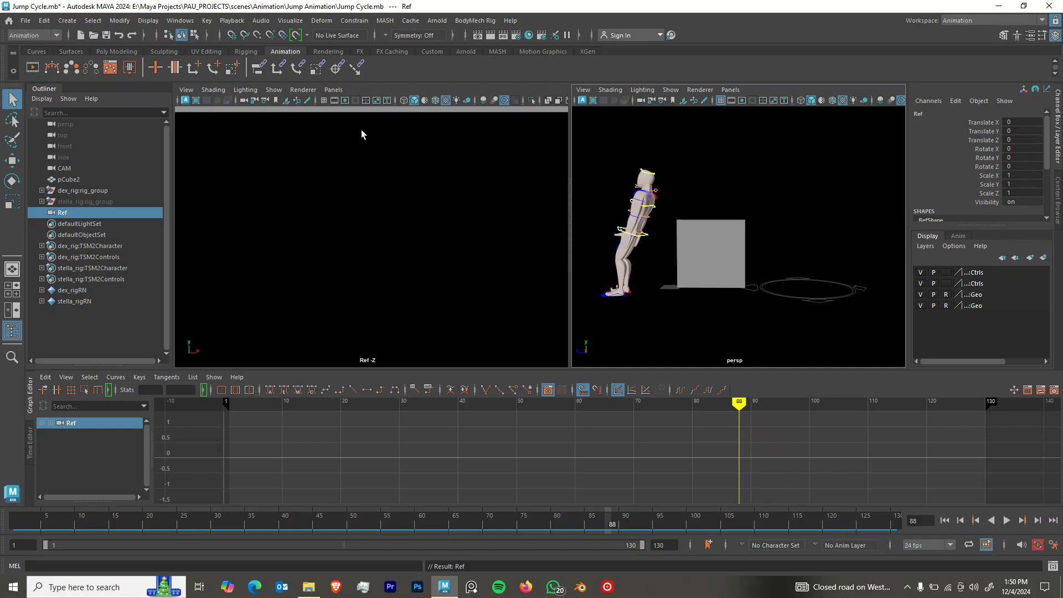
# Turn on the resolution gate and the display of image planes in the Ref viewport.
pyautogui.click(344, 101)
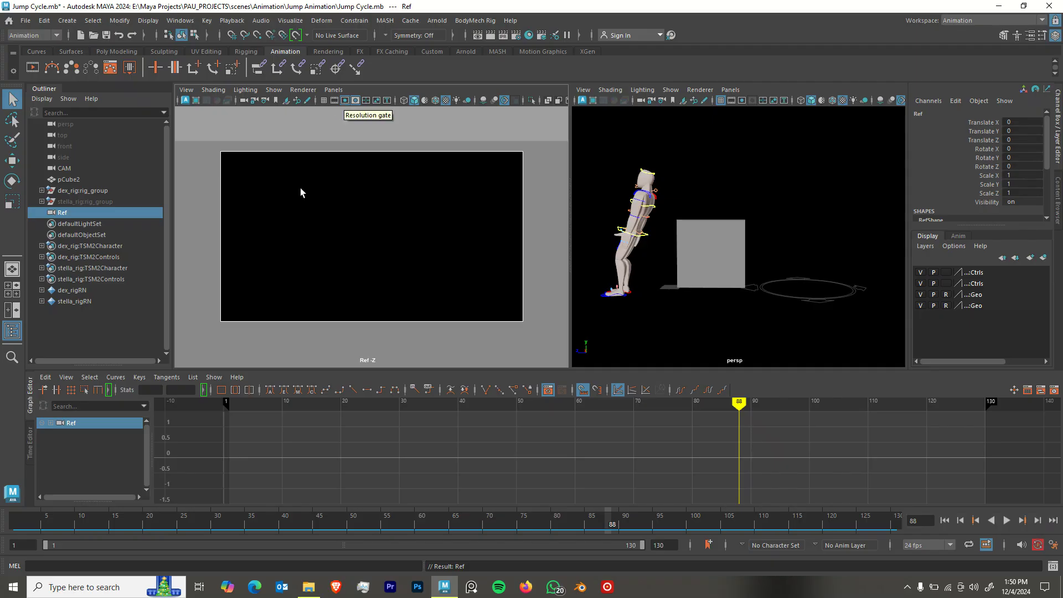
pyautogui.click(345, 102)
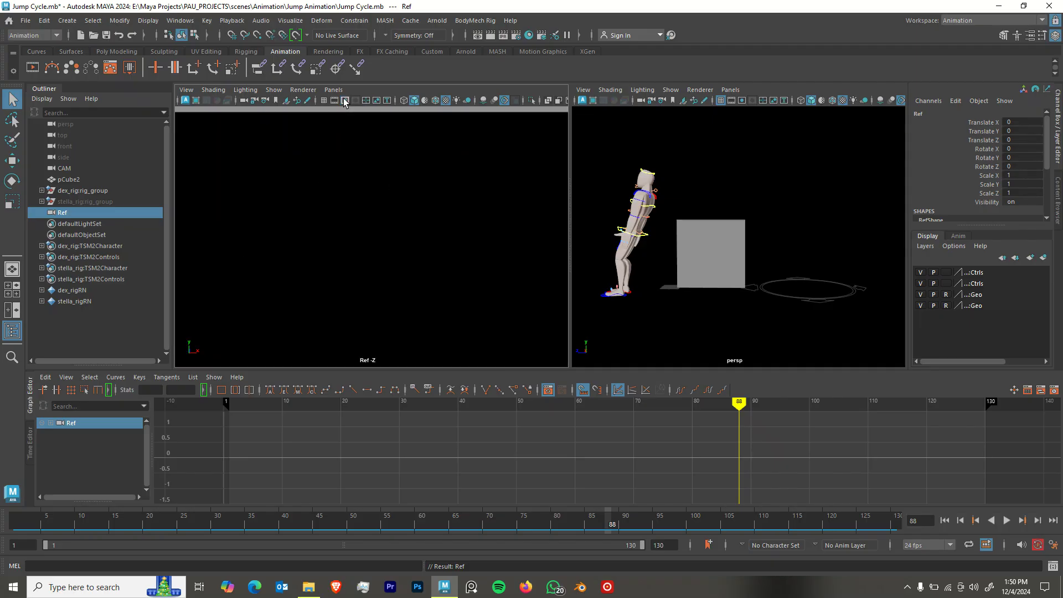
pyautogui.click(345, 101)
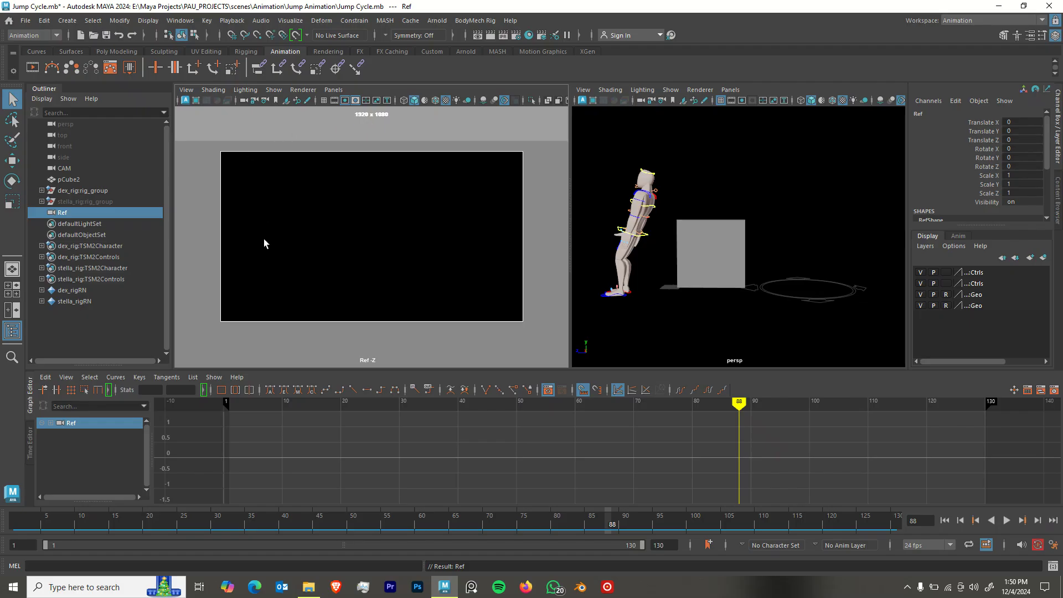
pyautogui.click(273, 90)
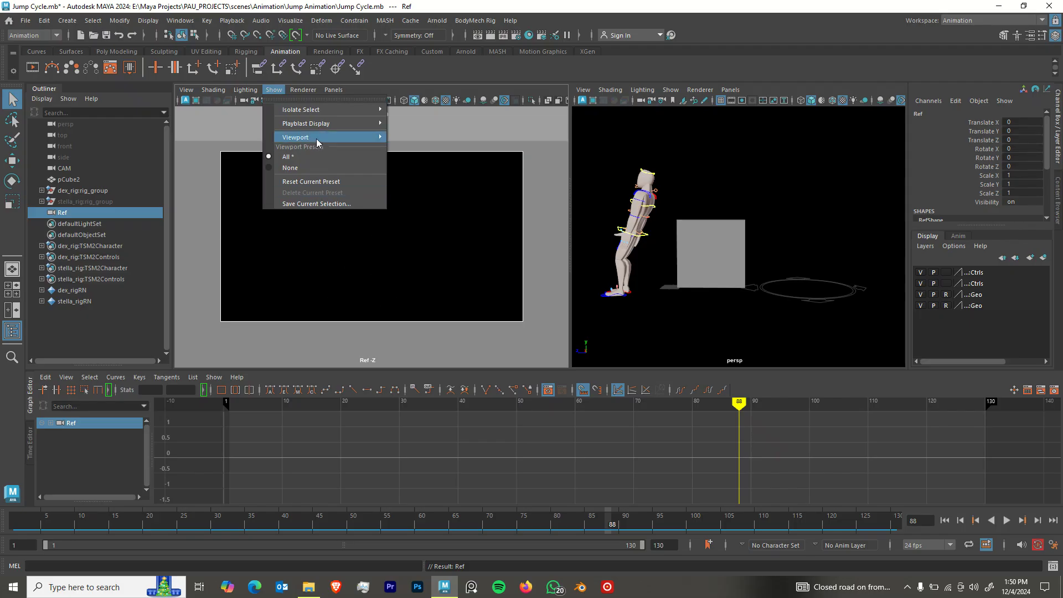
pyautogui.moveTo(314, 138)
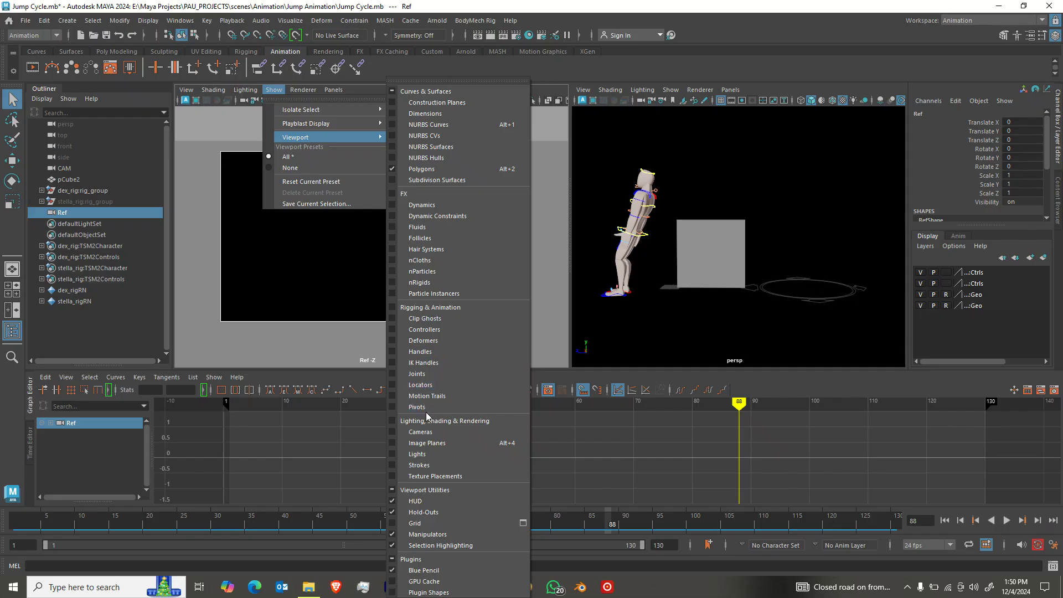
pyautogui.click(421, 446)
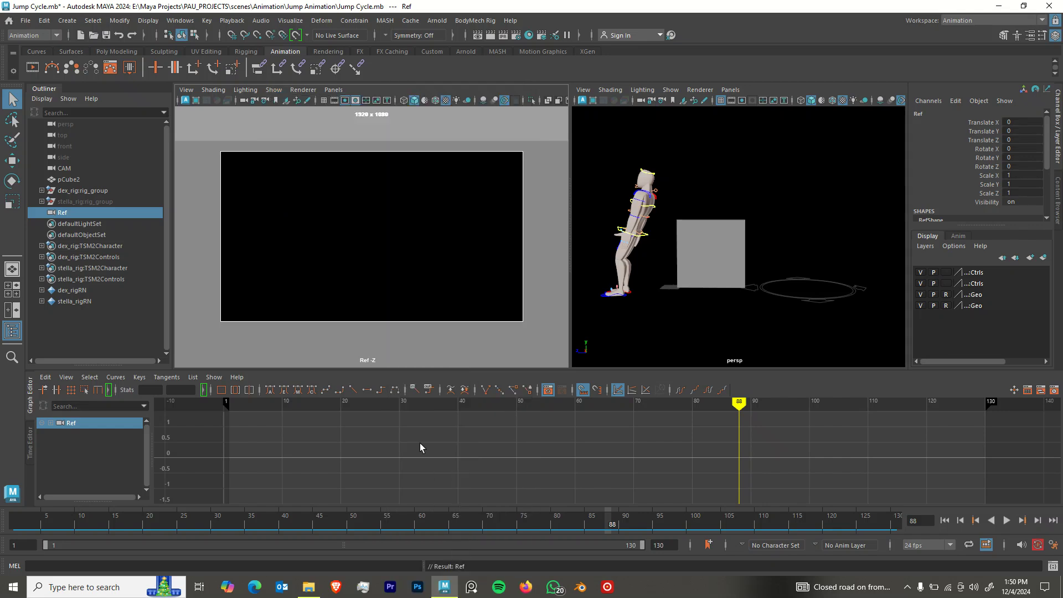
# Start an image plane import for the Ref camera and select Jump00.jpg in the project's Reference Animation/Animation/Jump folder.
pyautogui.click(189, 95)
pyautogui.moveTo(235, 338)
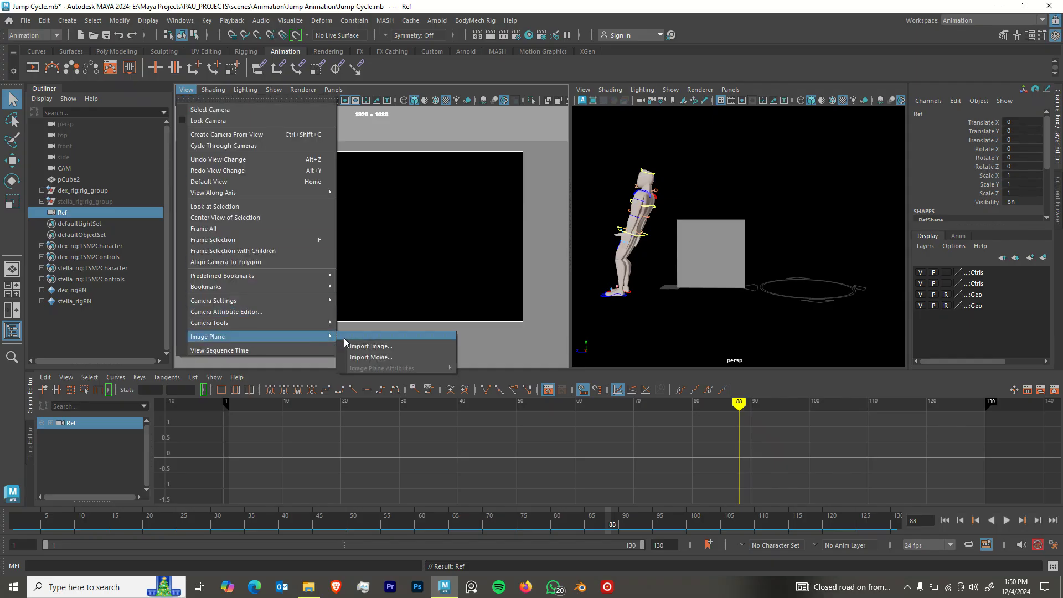
pyautogui.click(364, 346)
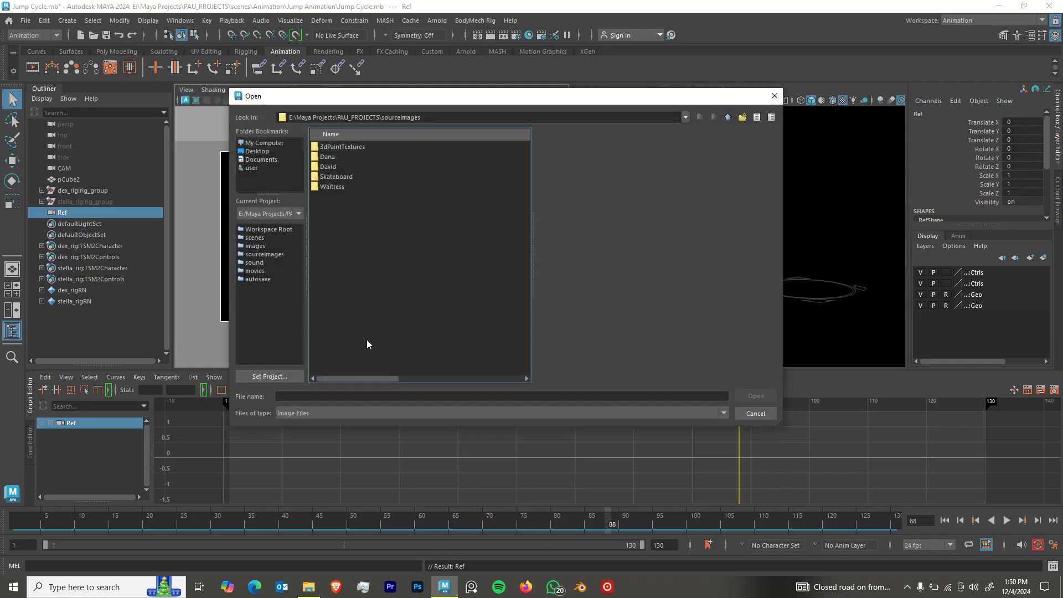
pyautogui.press('BackSpace')
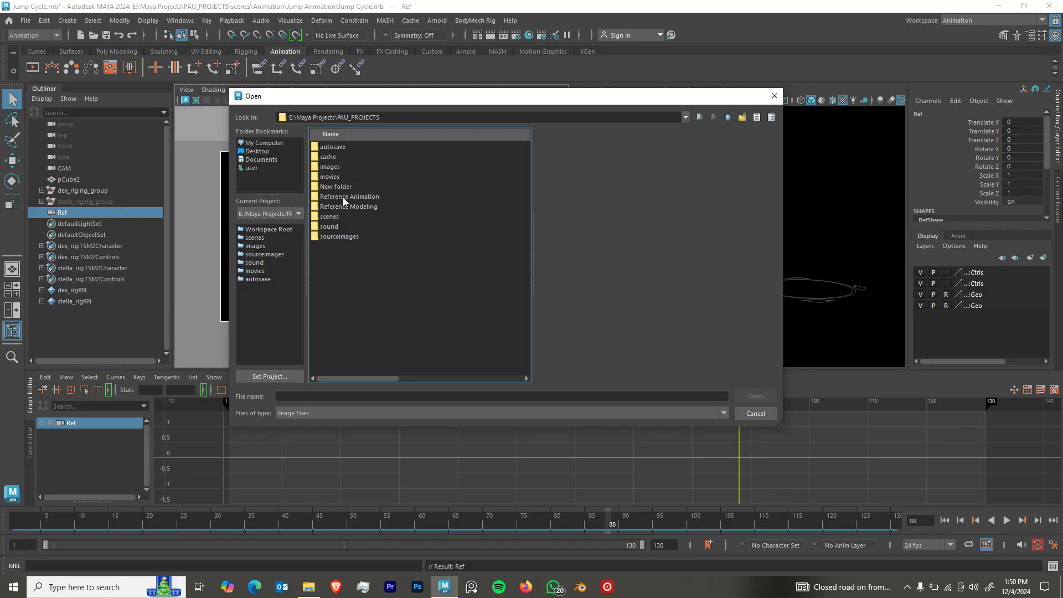
pyautogui.doubleClick(347, 197)
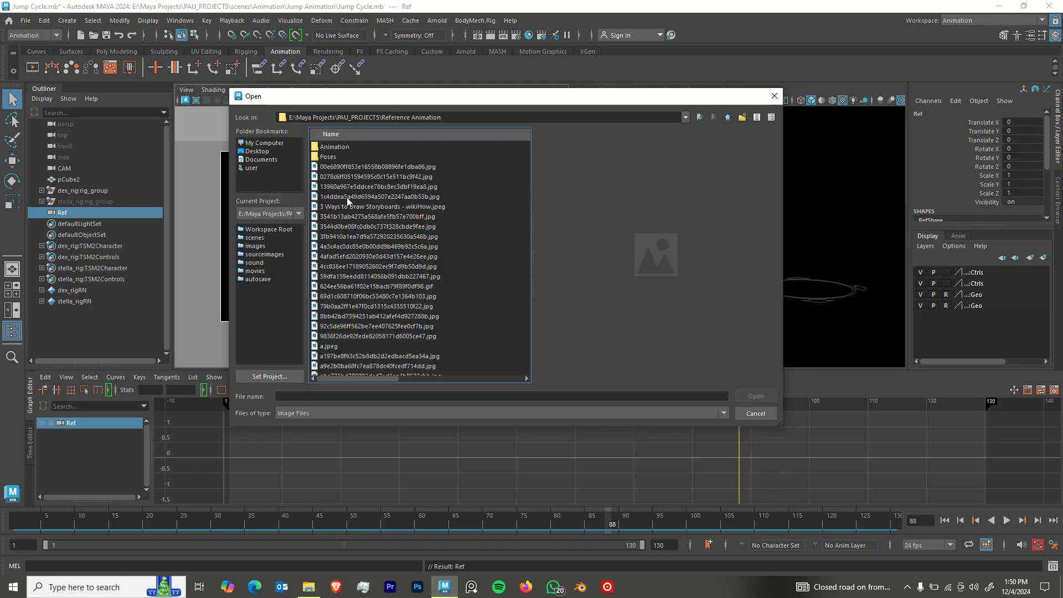
pyautogui.doubleClick(331, 147)
pyautogui.doubleClick(330, 156)
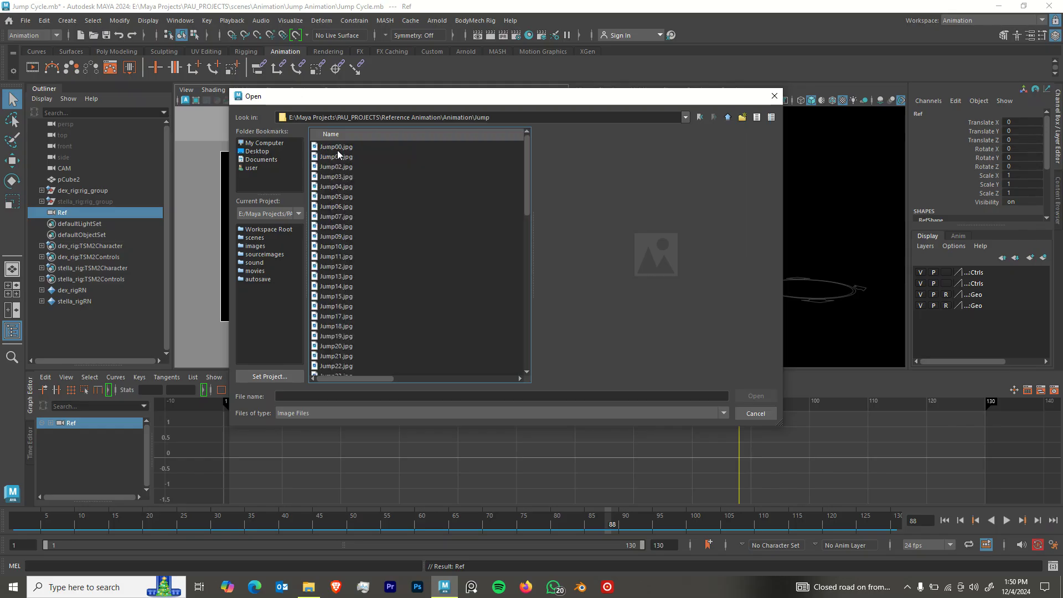
pyautogui.click(337, 146)
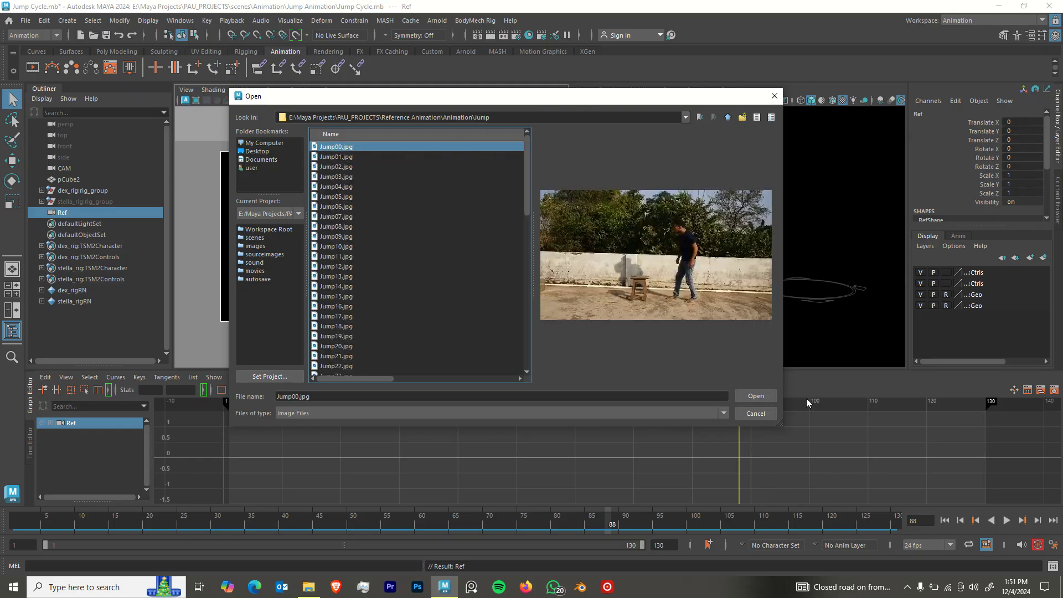
# Enlarge the file browser and preview several frames of the Jump image sequence, returning the selection to Jump00.jpg.
pyautogui.moveTo(782, 422); pyautogui.dragTo(970, 527)
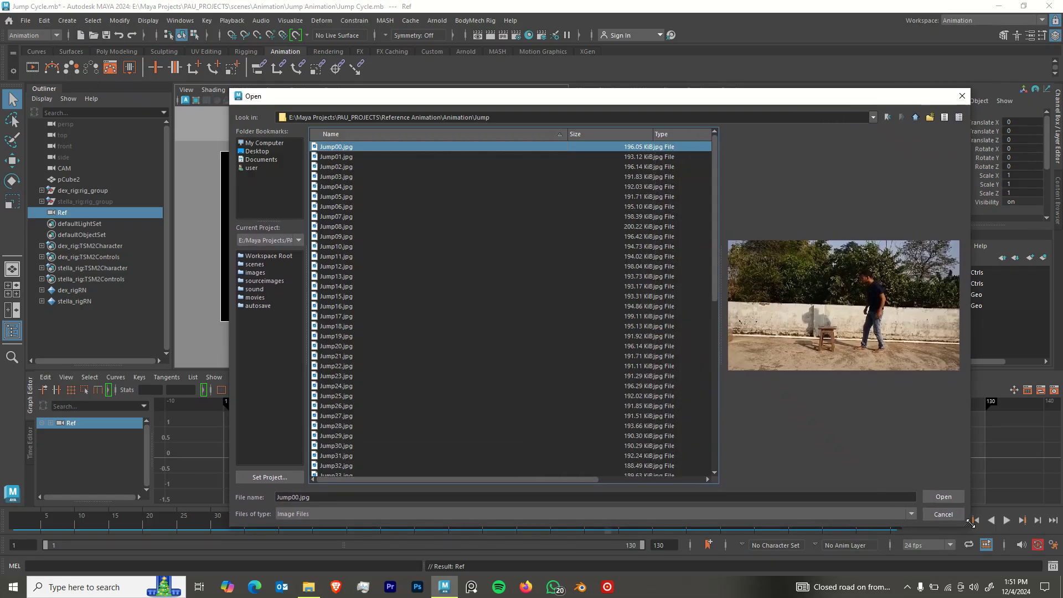
pyautogui.click(336, 159)
pyautogui.click(341, 177)
pyautogui.click(348, 198)
pyautogui.click(341, 226)
pyautogui.click(340, 247)
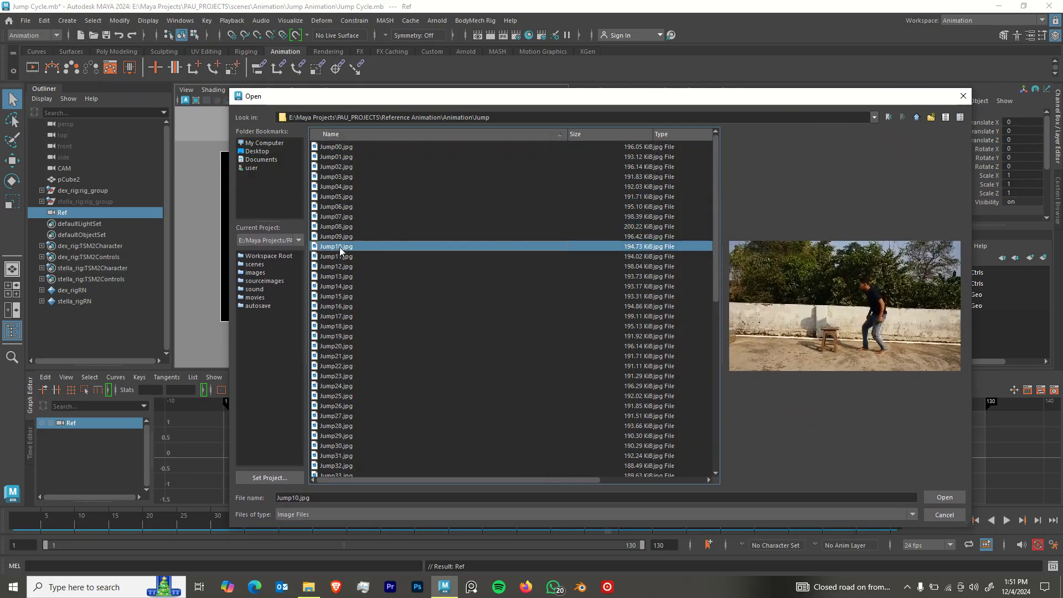
pyautogui.click(335, 147)
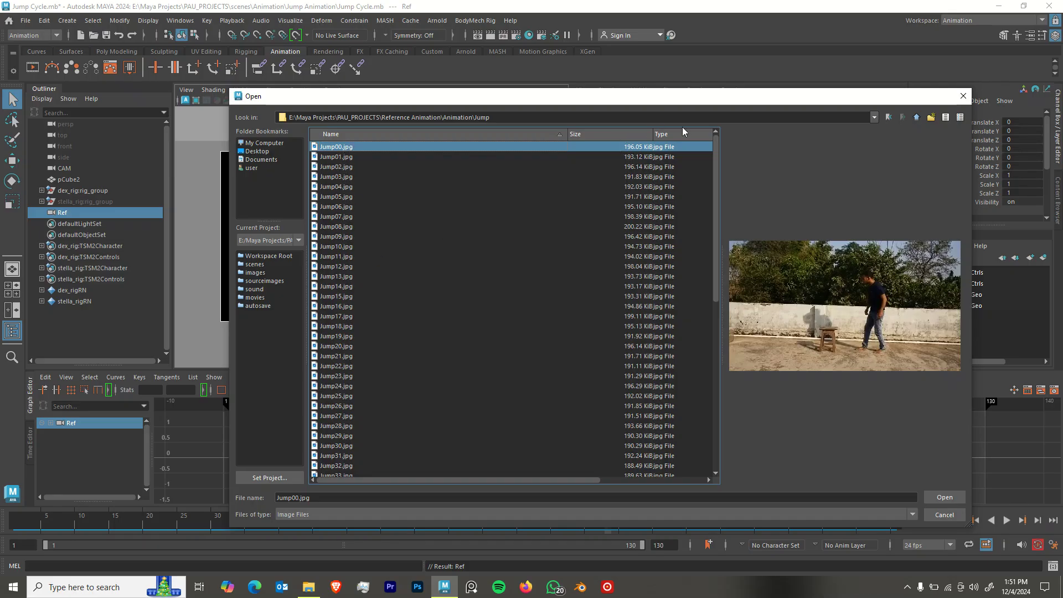
pyautogui.rightClick(443, 167)
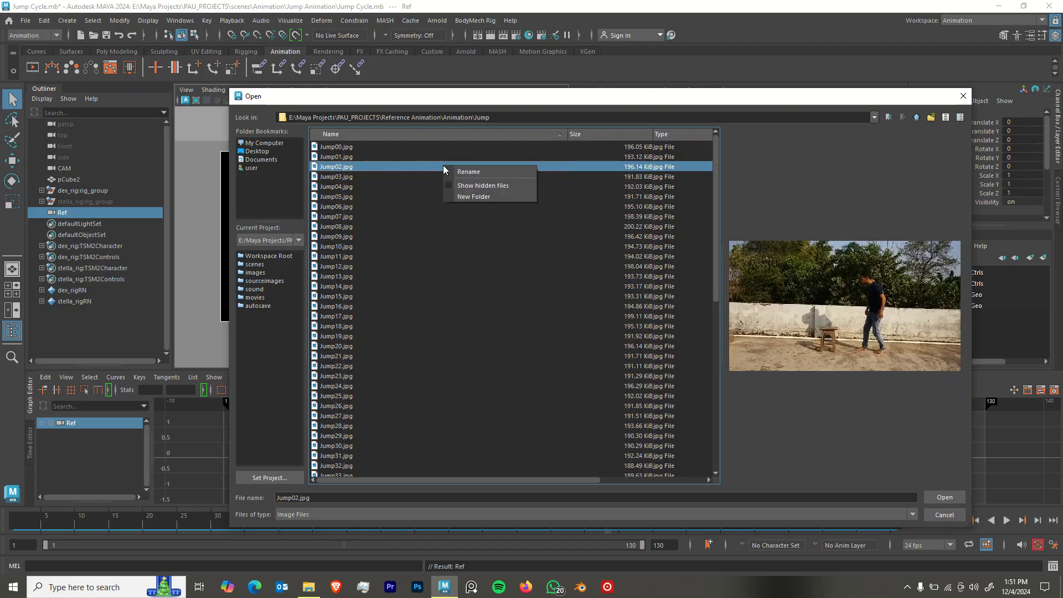
pyautogui.click(464, 146)
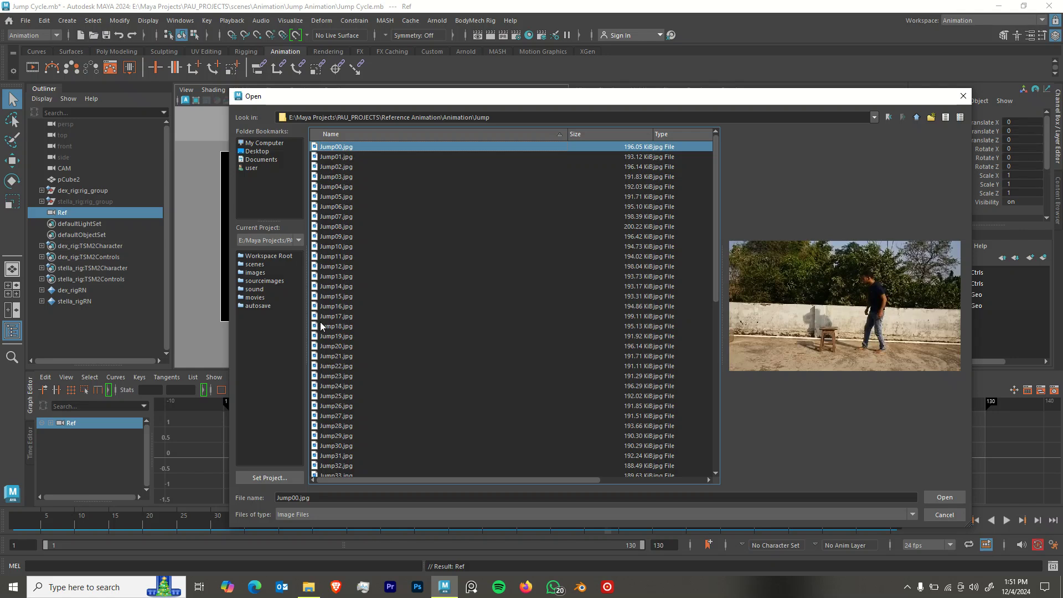
# Import Jump00.jpg from the Jump image sequence as the Ref camera's image plane.
pyautogui.scroll(-11, 323, 344)
pyautogui.scroll(11, 370, 337)
pyautogui.click(945, 497)
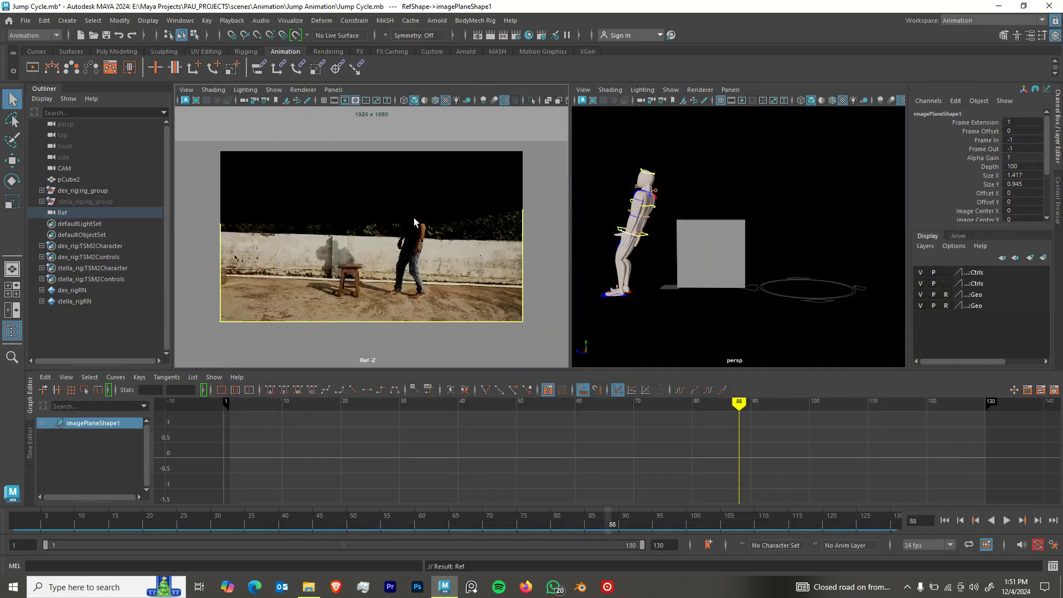
# Hide polygons in the Ref viewport so that the cube no longer covers the reference image.
pyautogui.click(411, 192)
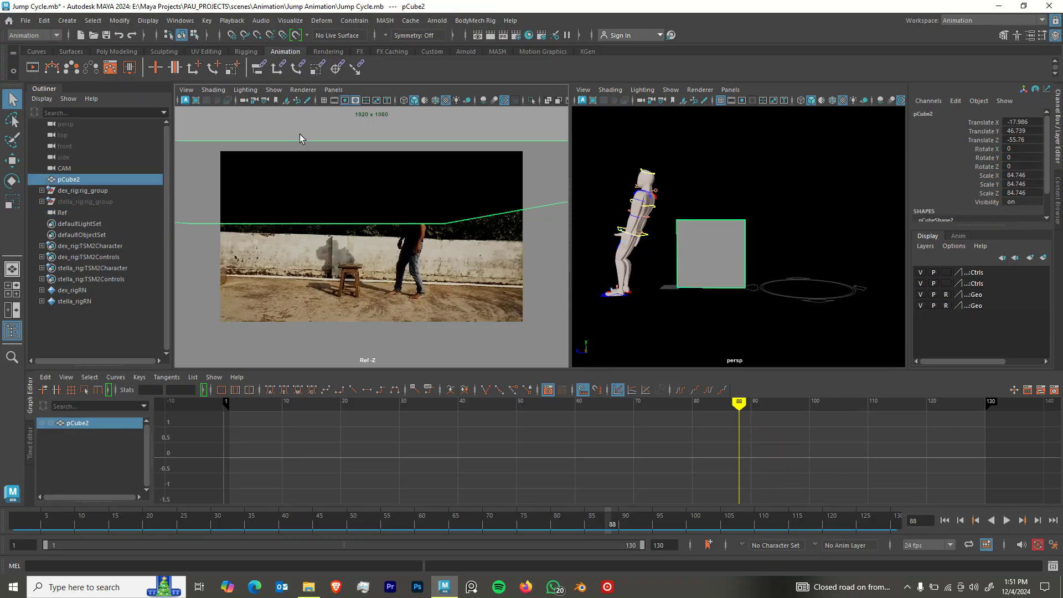
pyautogui.click(274, 90)
pyautogui.moveTo(307, 138)
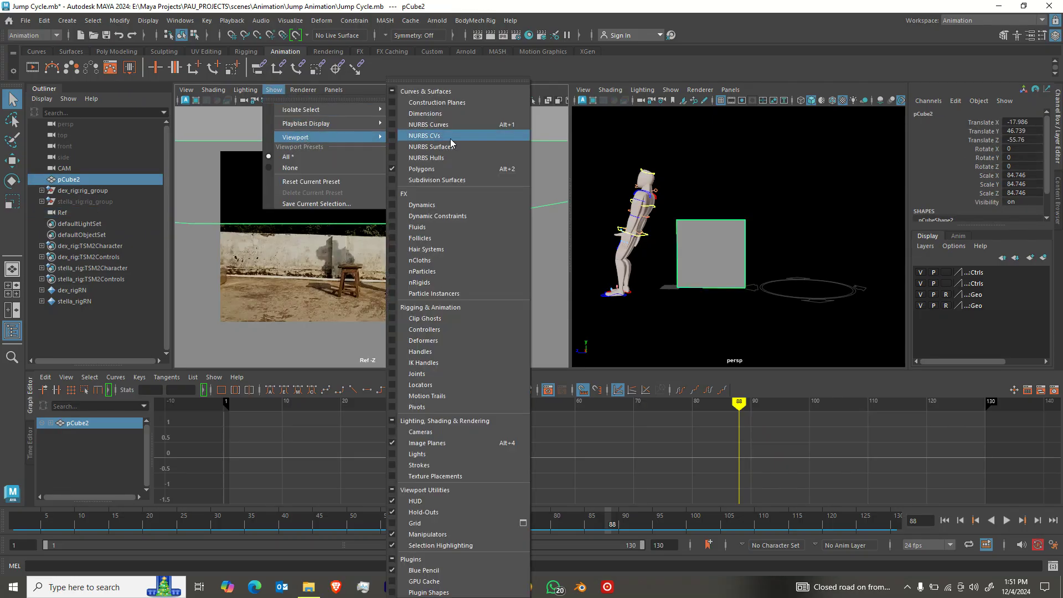
pyautogui.click(426, 168)
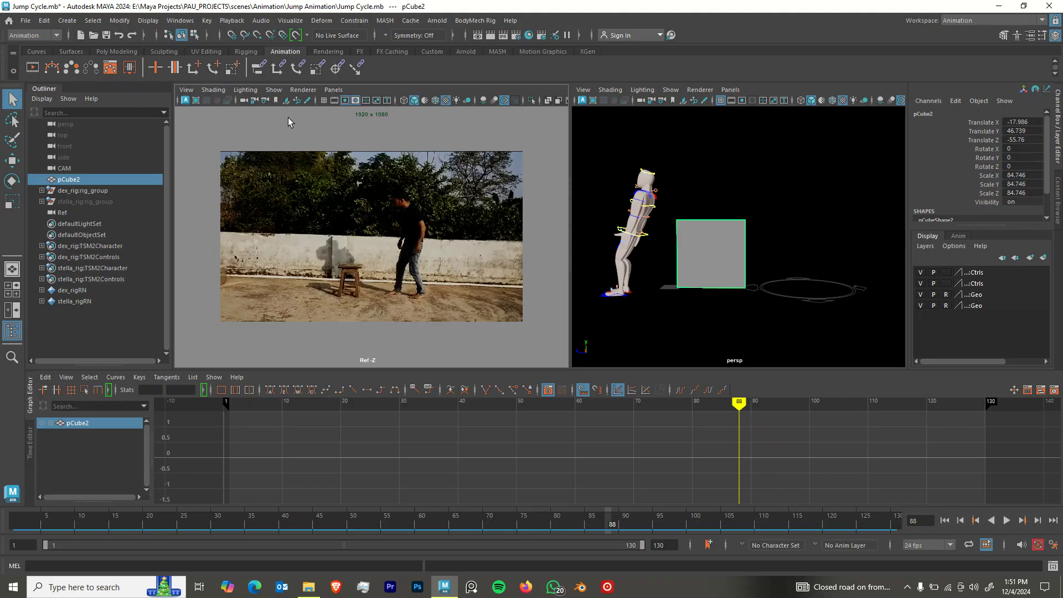
# Set the Ref viewport's view transform to Un-tone-mapped (sRGB), and make that viewport narrower than the persp one.
pyautogui.moveTo(572, 150); pyautogui.dragTo(707, 194)
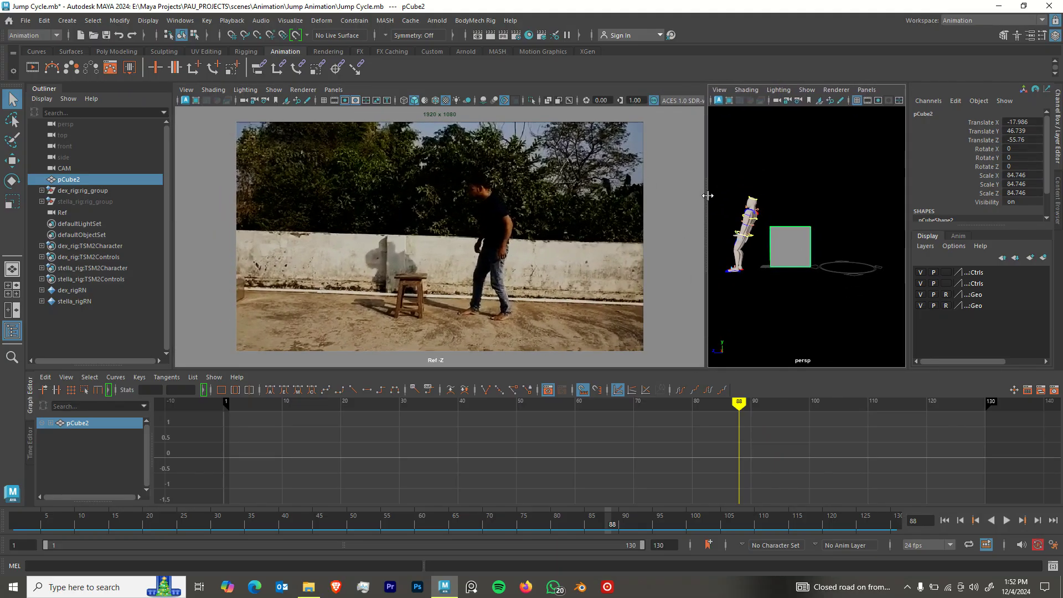
pyautogui.click(675, 101)
pyautogui.click(672, 124)
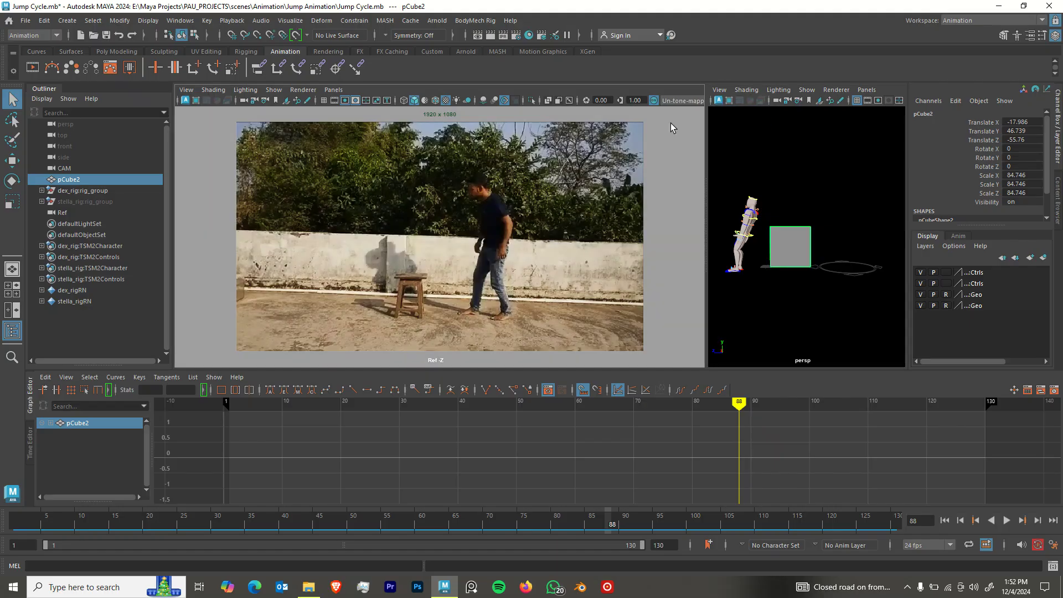
pyautogui.moveTo(706, 218); pyautogui.dragTo(538, 222)
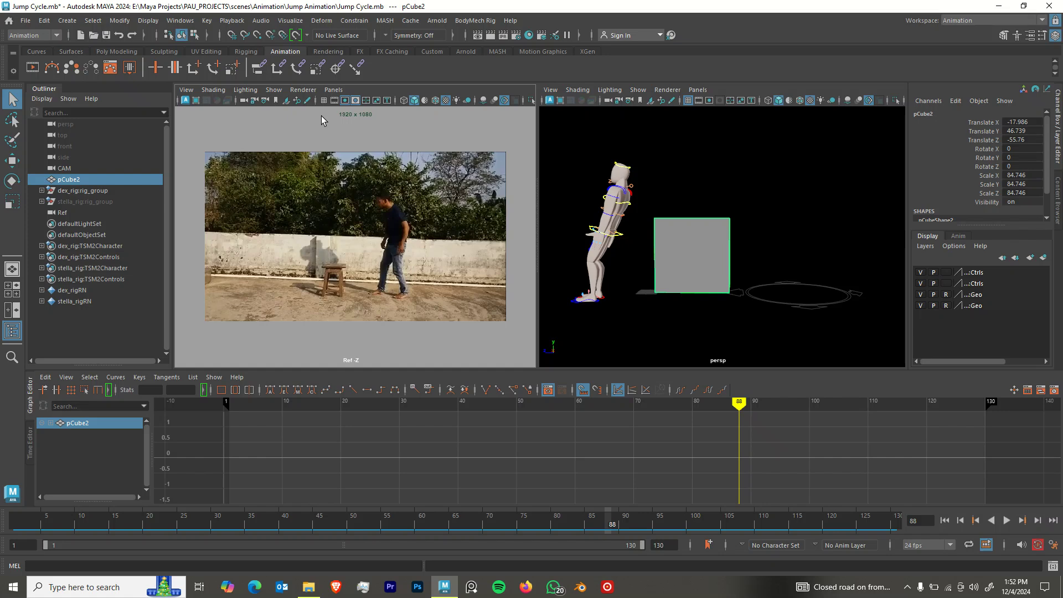
# Tear off a copy of the Ref viewport and move the floating window clear of the docked Ref view.
pyautogui.click(333, 89)
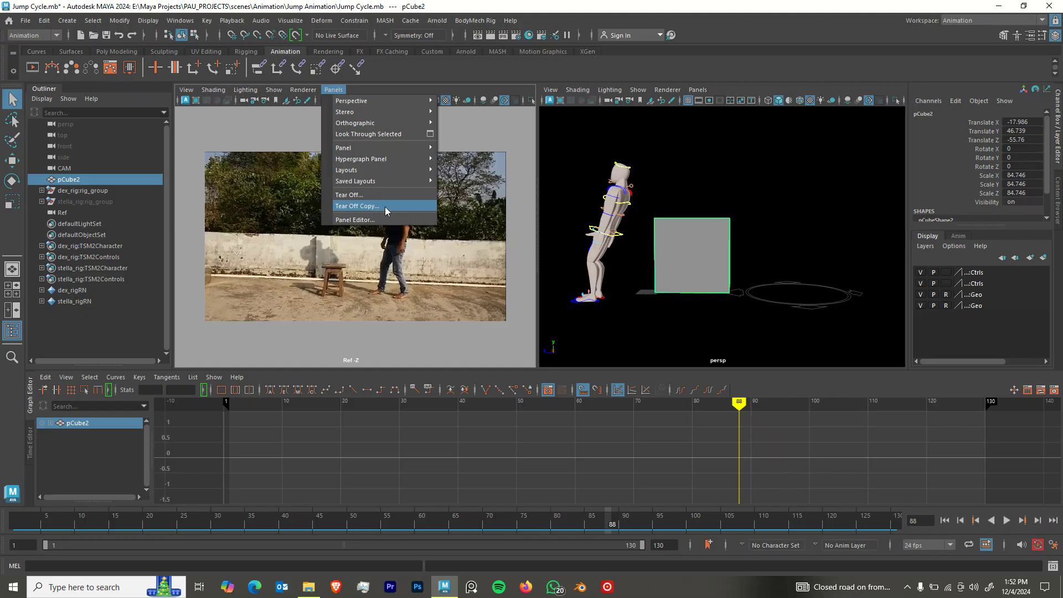
pyautogui.click(384, 207)
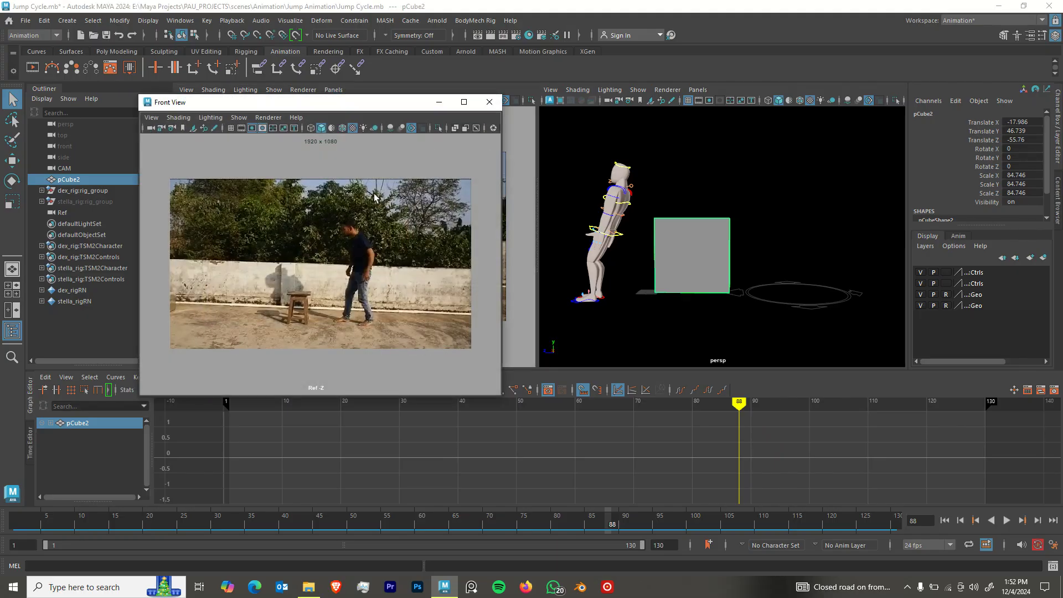
pyautogui.moveTo(310, 109); pyautogui.dragTo(851, 259)
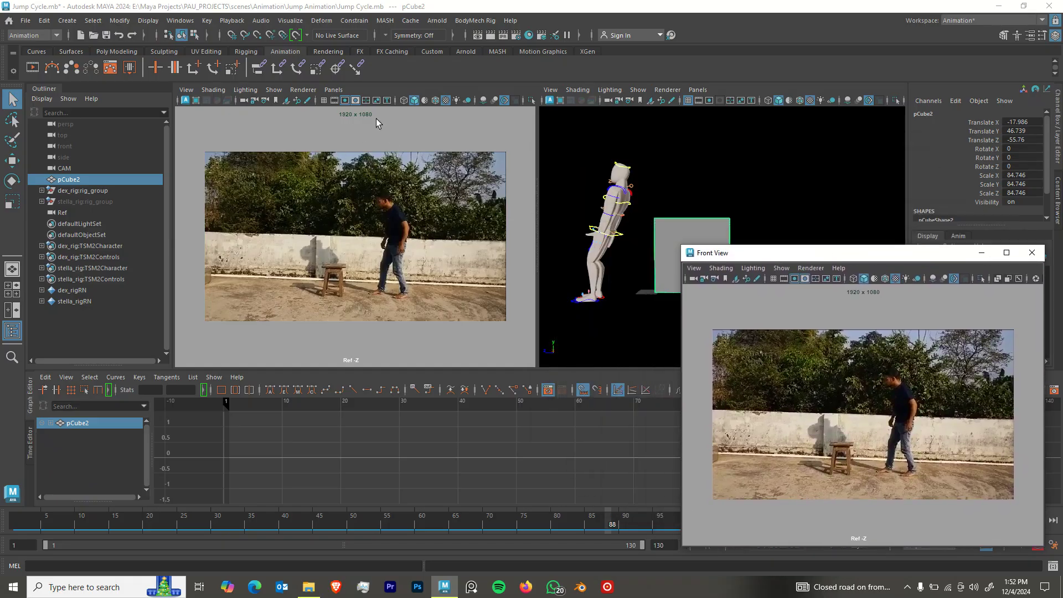
# Switch the docked Ref viewport back to the CAM camera.
pyautogui.click(334, 92)
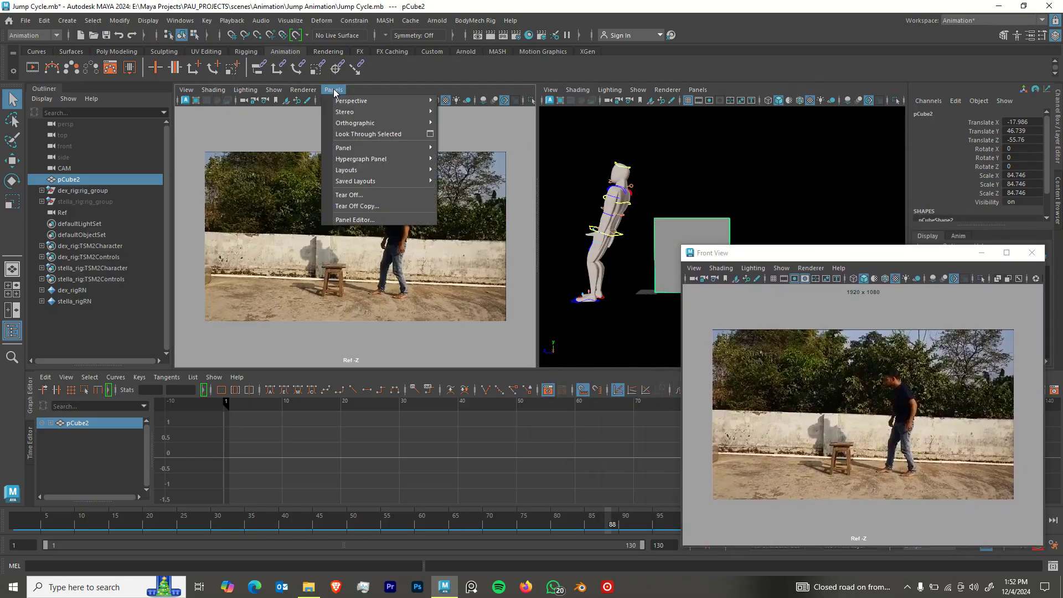
pyautogui.moveTo(424, 102)
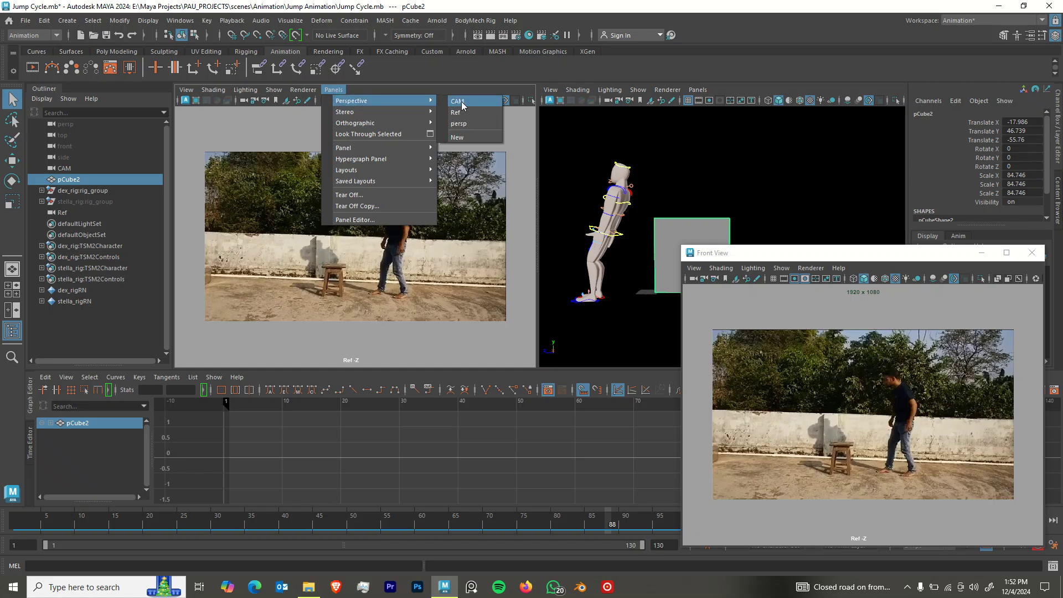
pyautogui.click(463, 102)
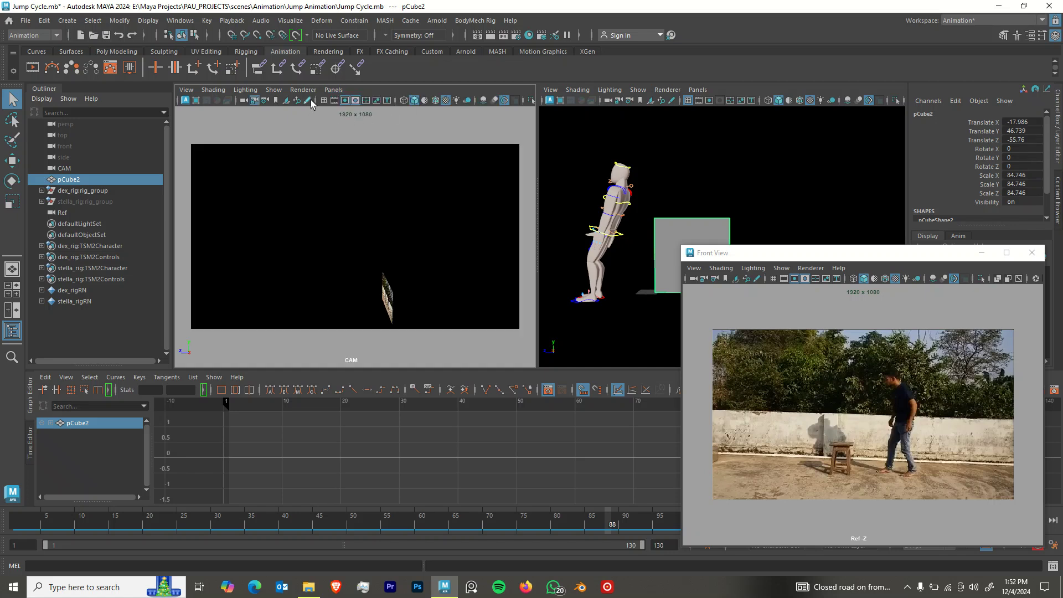
# Show polygons and hide image planes in the CAM viewport.
pyautogui.click(274, 90)
pyautogui.moveTo(303, 138)
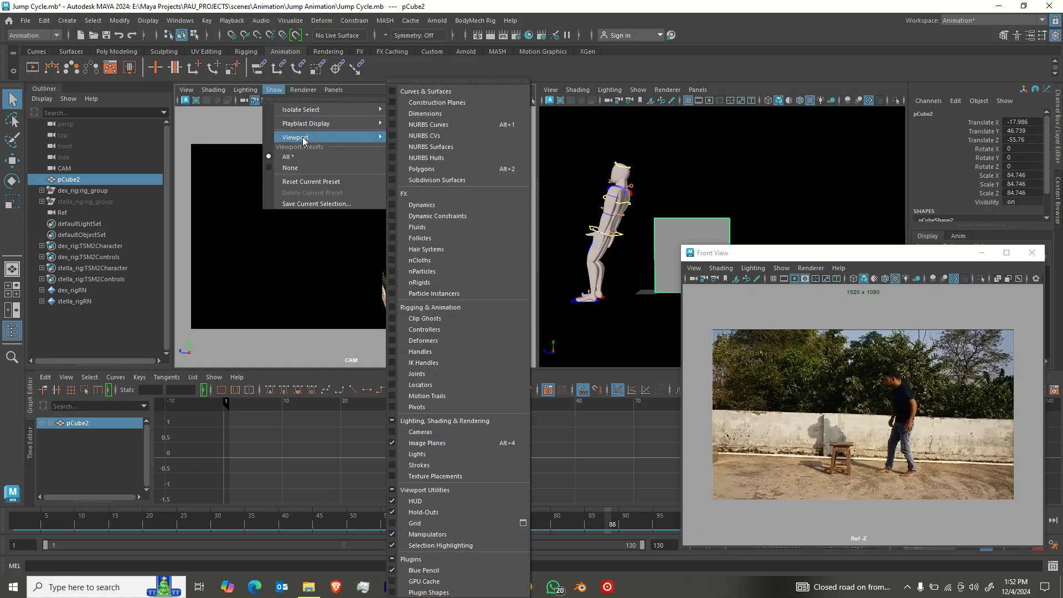
pyautogui.click(416, 169)
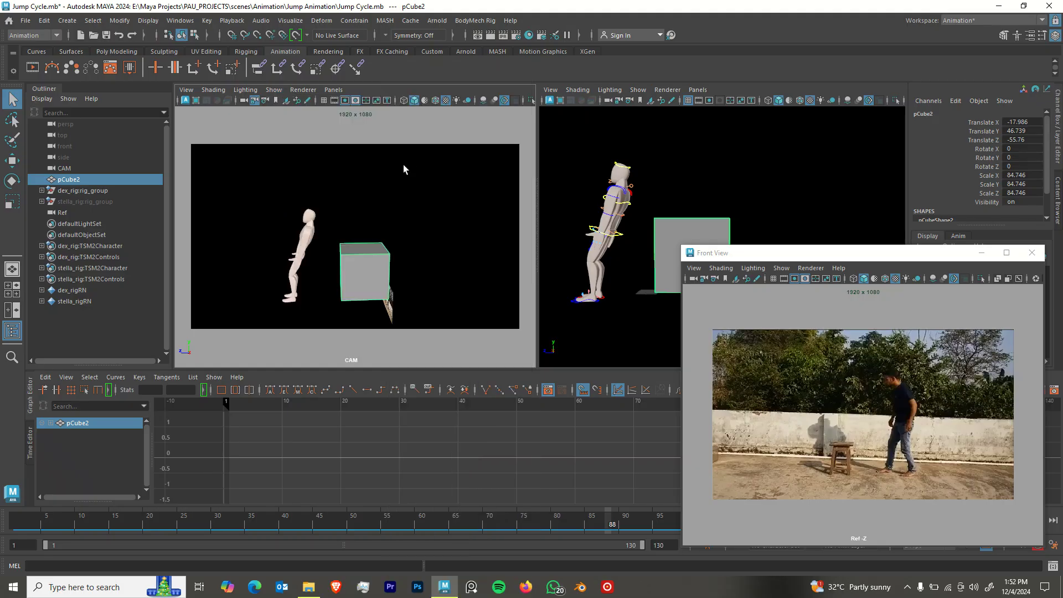
pyautogui.click(274, 91)
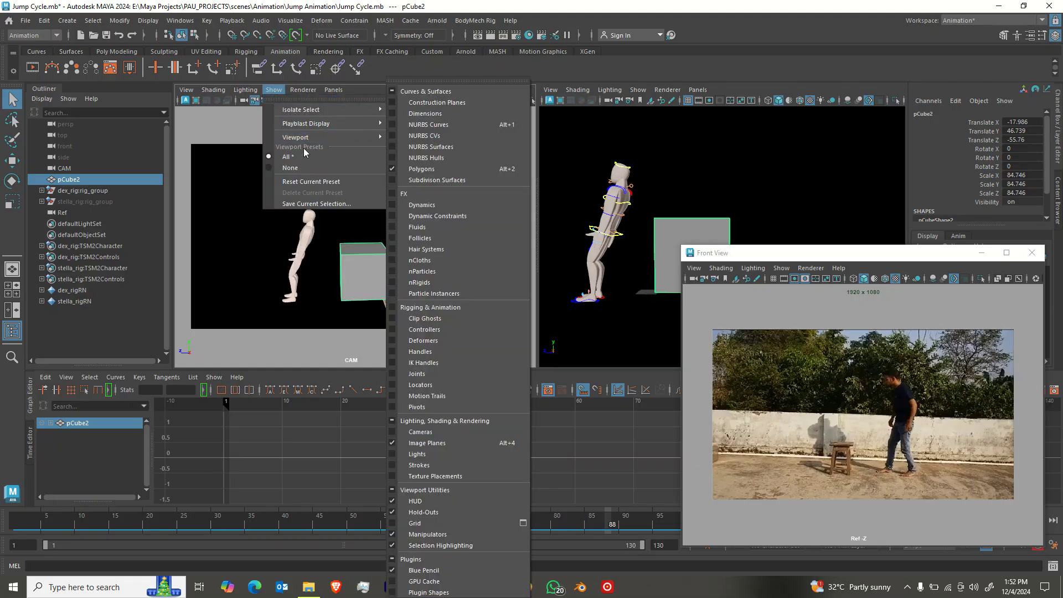
pyautogui.moveTo(355, 139)
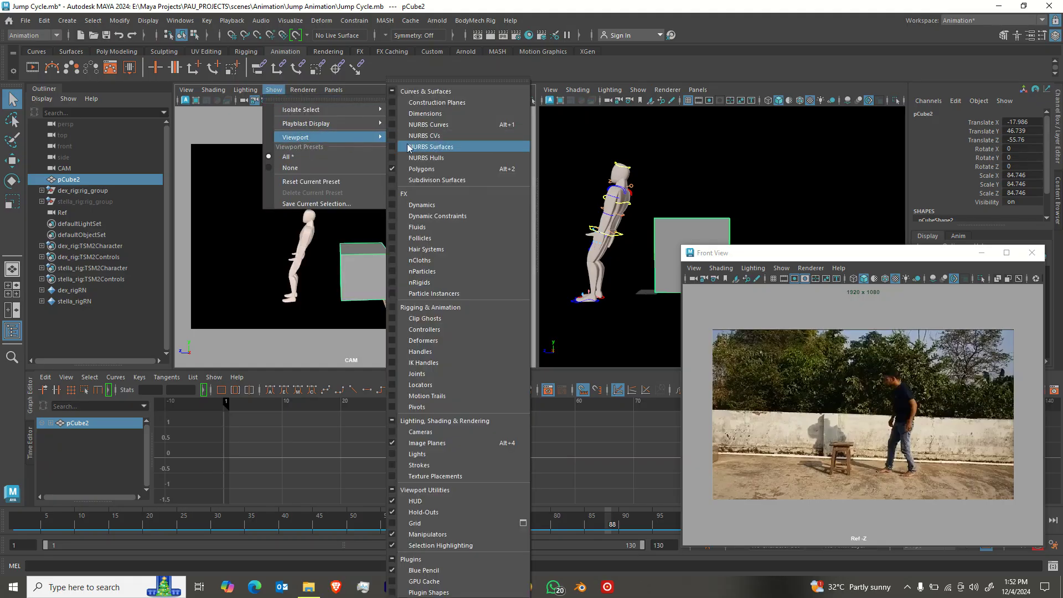
pyautogui.click(427, 444)
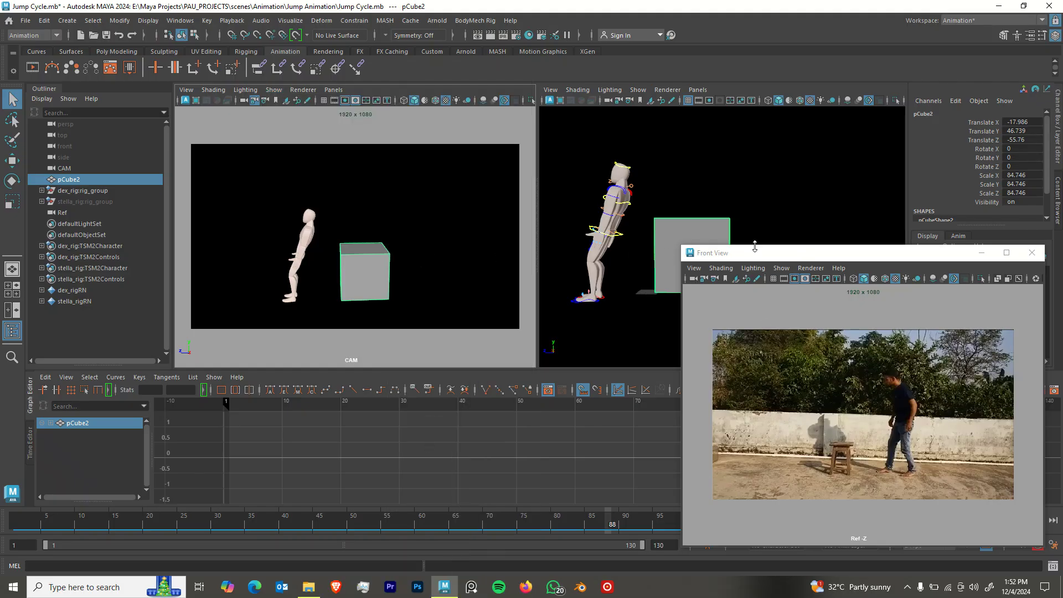
# Widen the persp viewport, and shrink the floating reference window and place it over the empty area below the layer editor.
pyautogui.moveTo(770, 258); pyautogui.dragTo(114, 214)
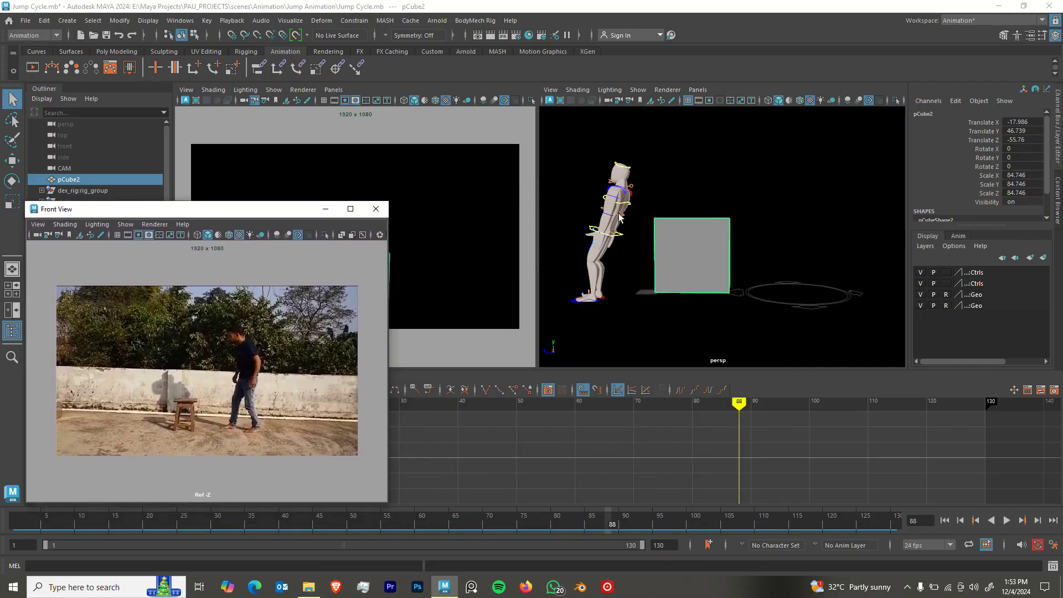
pyautogui.moveTo(535, 194); pyautogui.dragTo(427, 206)
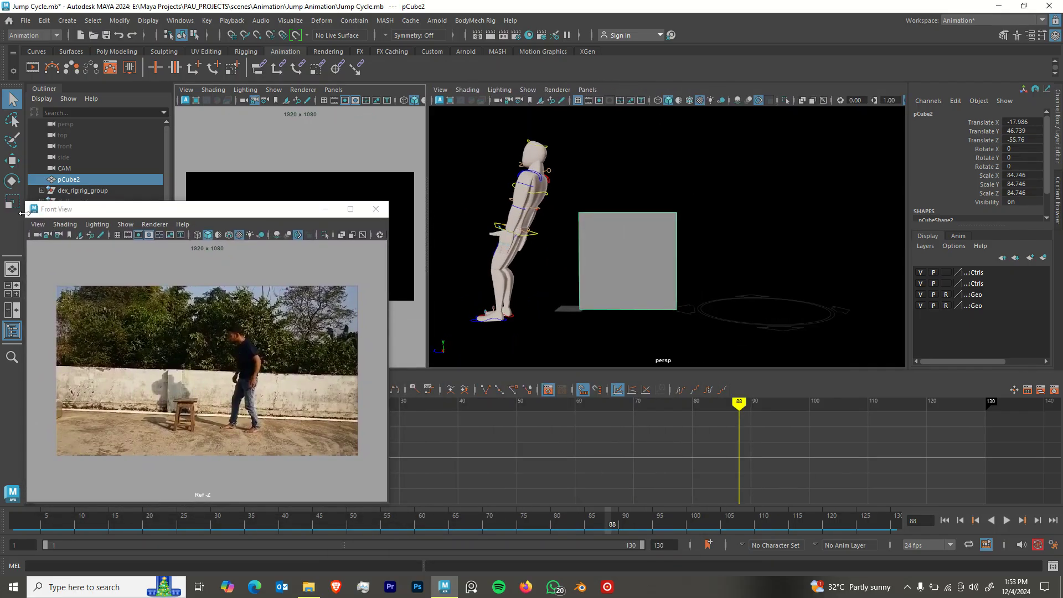
pyautogui.moveTo(22, 205); pyautogui.dragTo(98, 297)
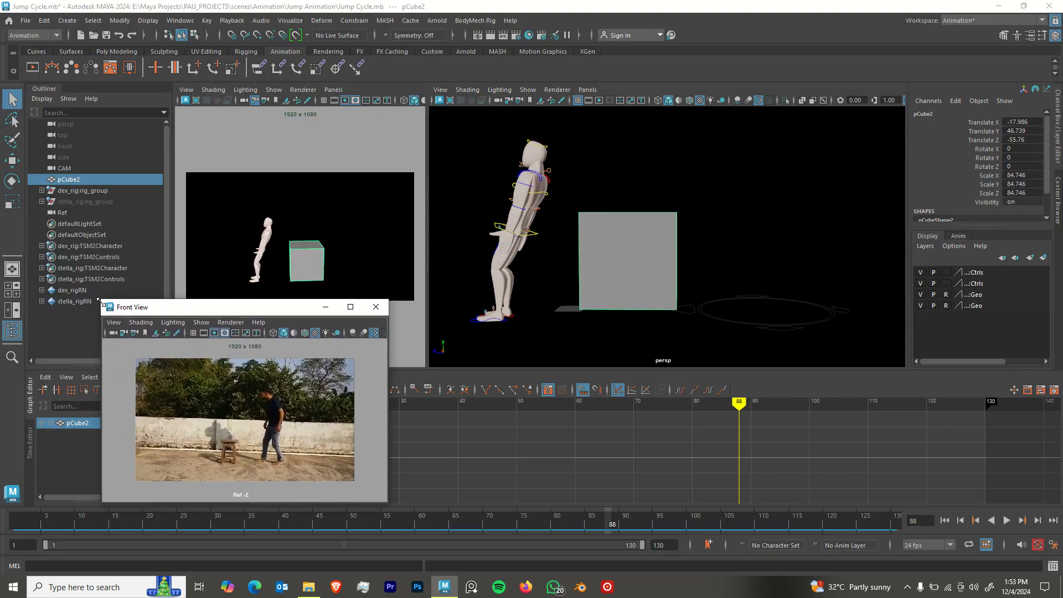
pyautogui.moveTo(167, 308); pyautogui.dragTo(839, 312)
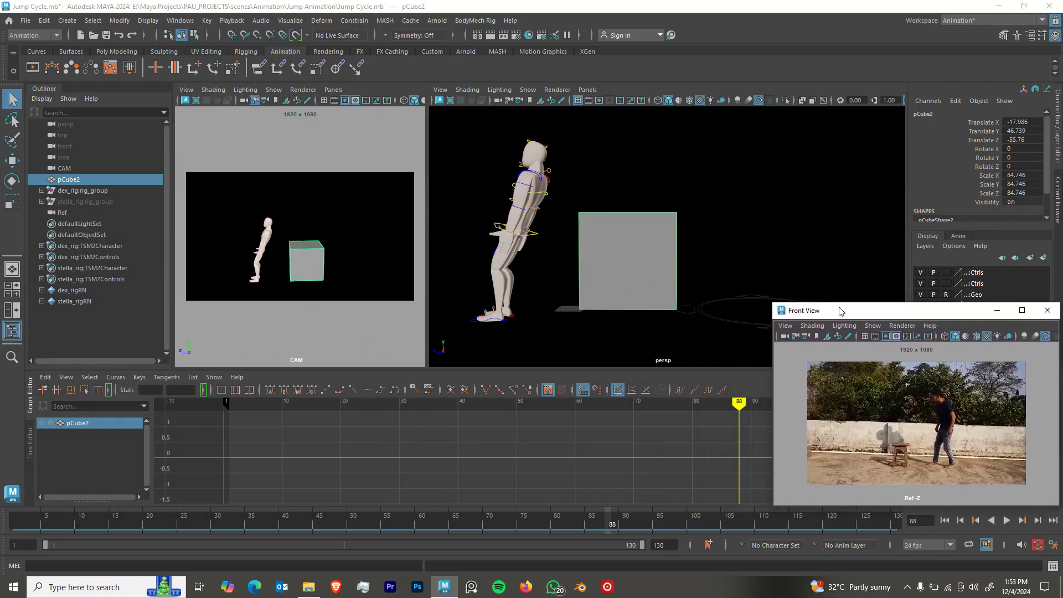
pyautogui.moveTo(770, 301); pyautogui.dragTo(827, 338)
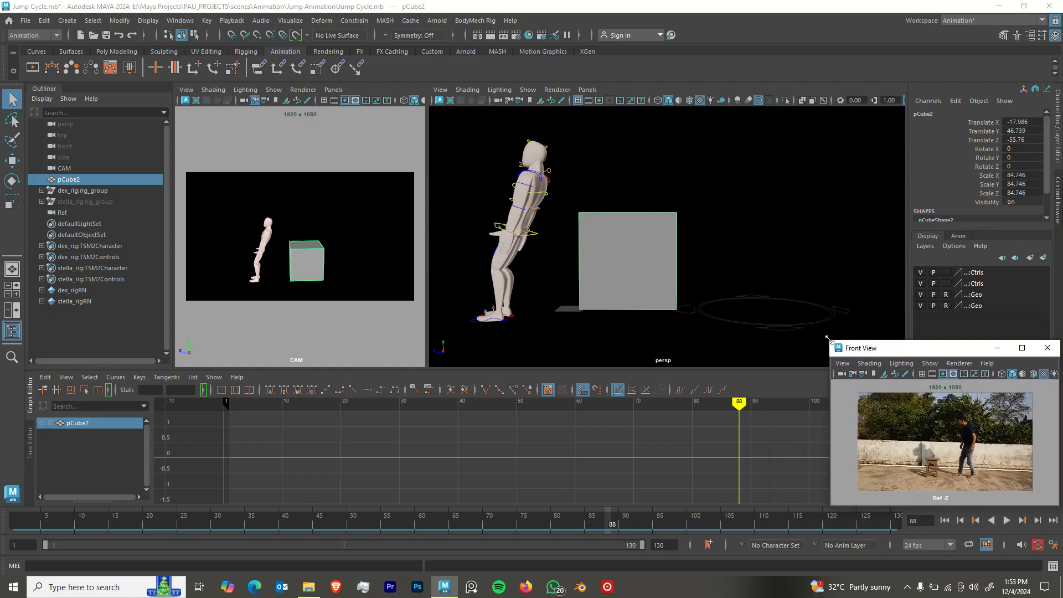
# Save the Jump Cycle scene and inspect the character and cube from several angles in the persp view.
pyautogui.keyDown('alt'); pyautogui.moveTo(662, 208); pyautogui.dragTo(717, 178); pyautogui.keyUp('alt')
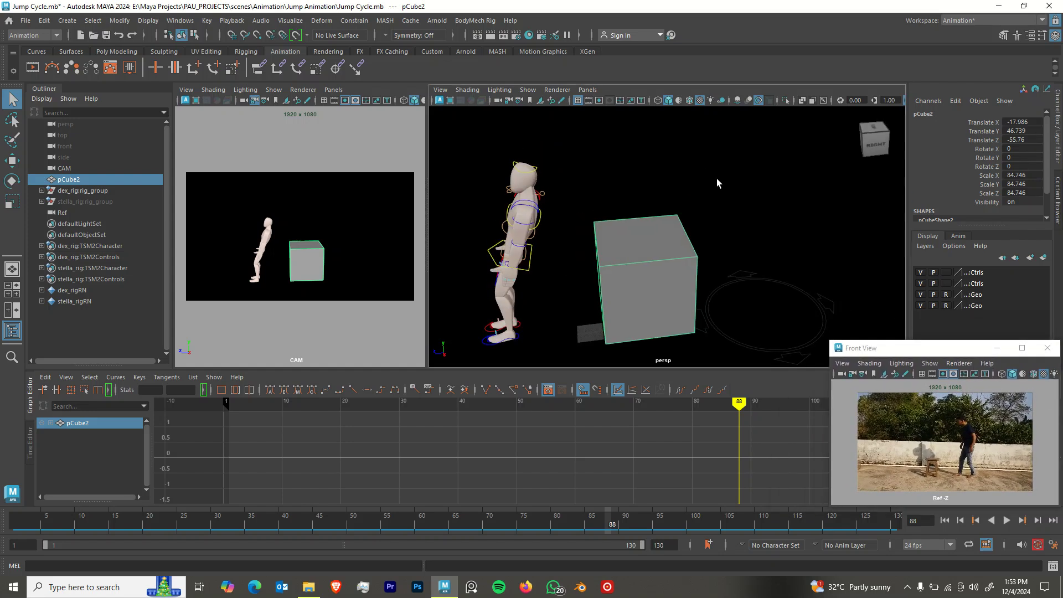
pyautogui.hotkey('ctrl', 's')
pyautogui.keyDown('alt'); pyautogui.moveTo(656, 224); pyautogui.dragTo(764, 203); pyautogui.keyUp('alt')
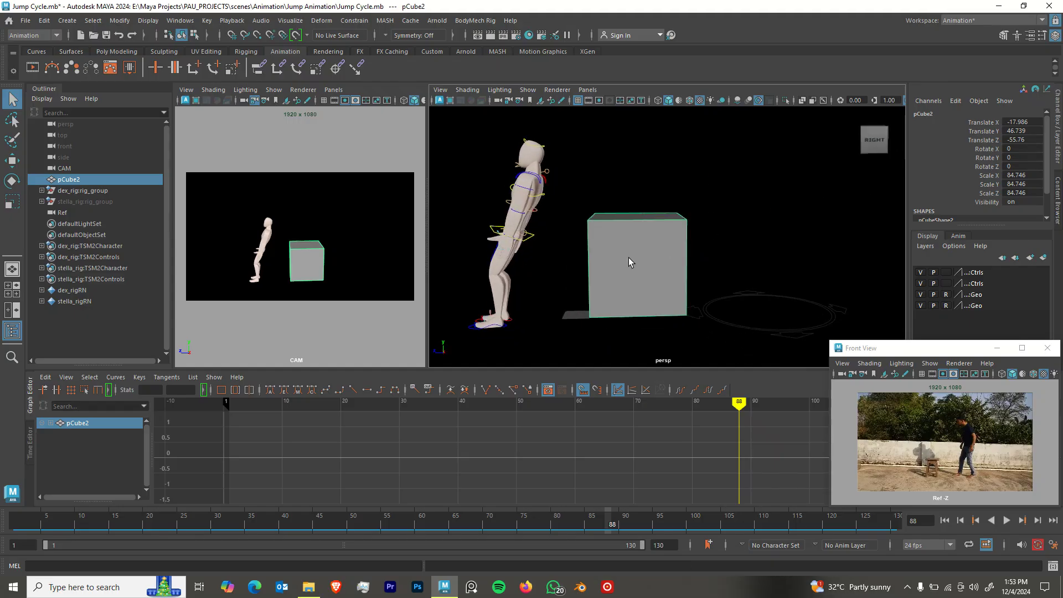
pyautogui.moveTo(697, 266)
pyautogui.keyDown('alt'); pyautogui.mouseDown()
pyautogui.moveTo(692, 258)
pyautogui.moveTo(684, 287)
pyautogui.moveTo(650, 247)
pyautogui.moveTo(689, 252)
pyautogui.mouseUp(); pyautogui.keyUp('alt')
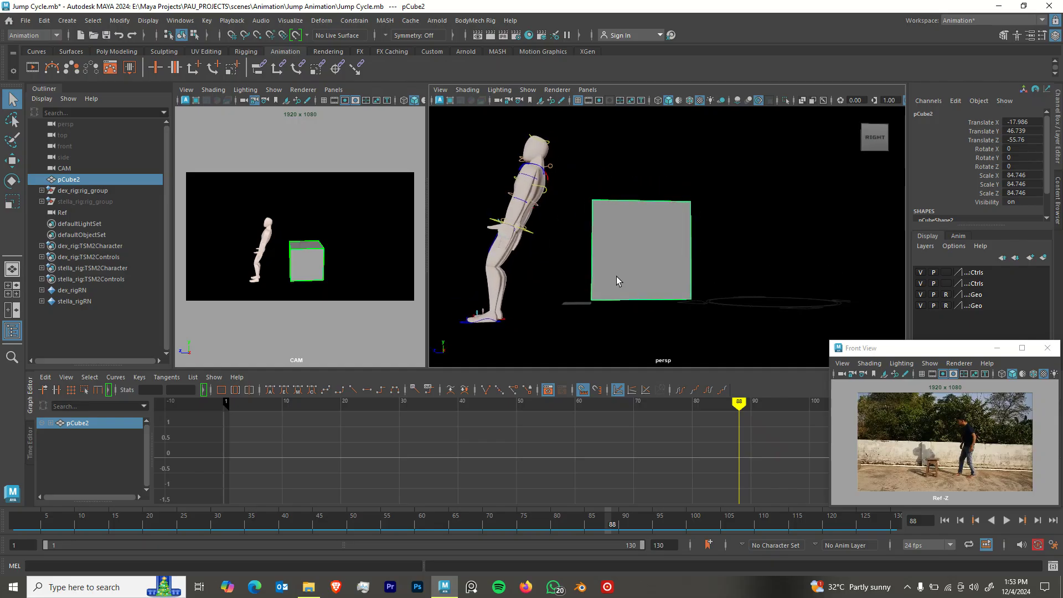
# Lower pCube2 to a Translate Y of 43.056 and compare it with the stool in the reference window.
pyautogui.press('w')
pyautogui.moveTo(636, 230); pyautogui.dragTo(639, 236)
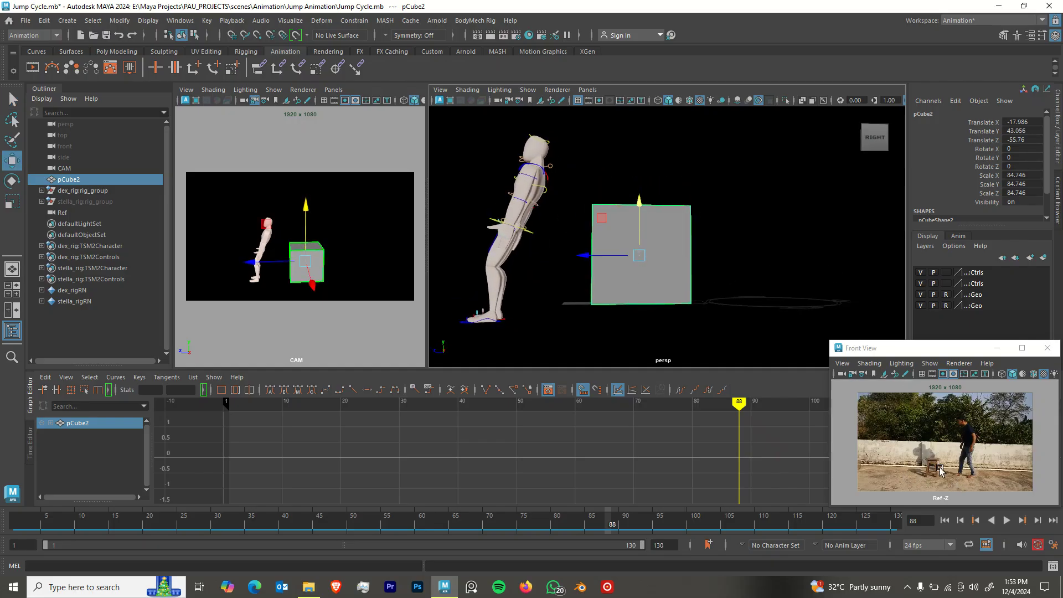
pyautogui.moveTo(830, 340); pyautogui.dragTo(601, 188)
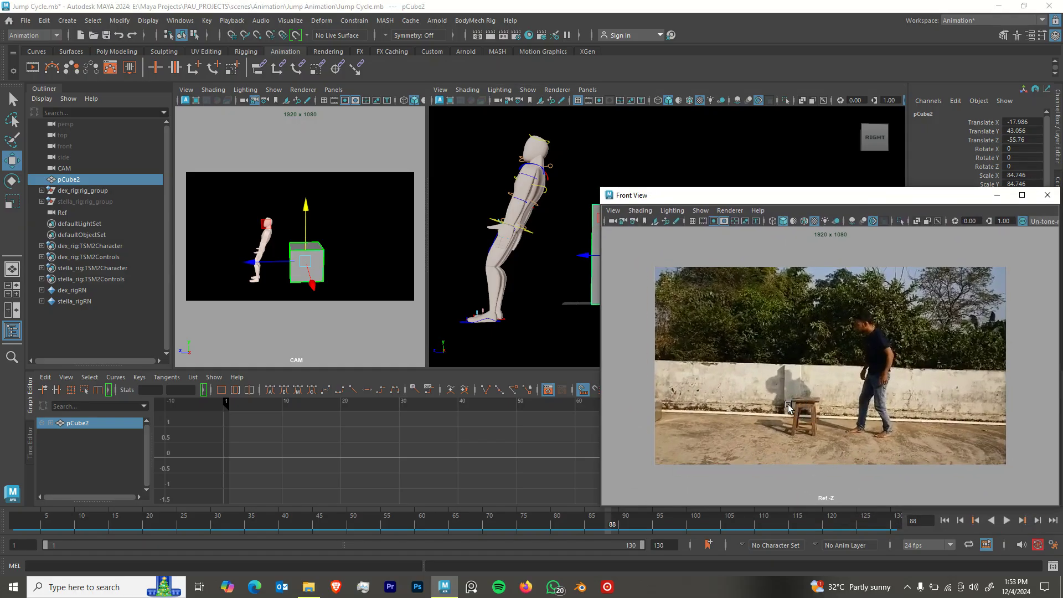
pyautogui.moveTo(599, 190); pyautogui.dragTo(800, 314)
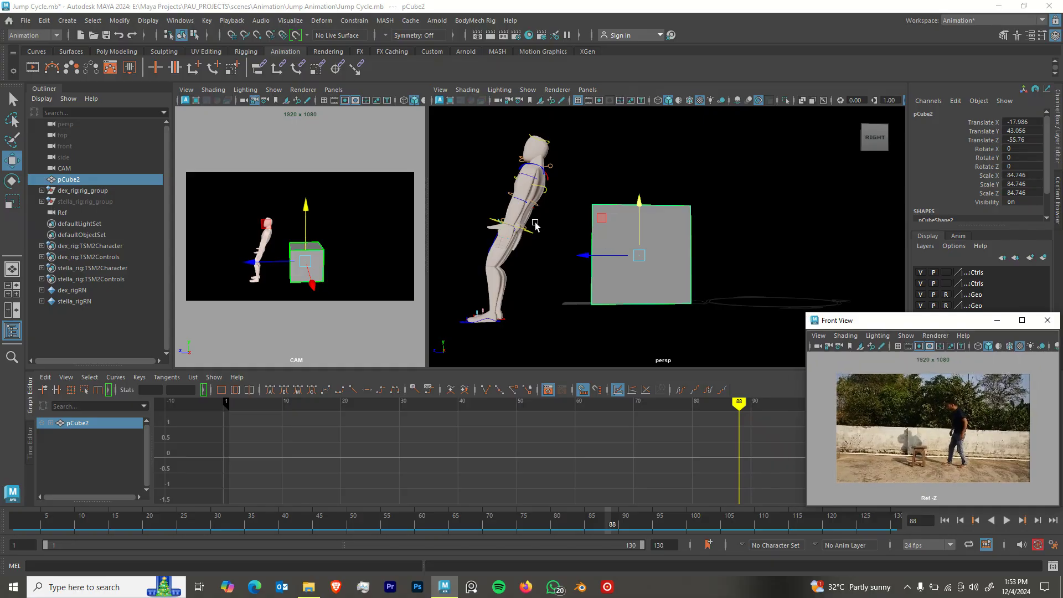
# Select all of the dex_rig character's controls in the persp view and go to frame 1.
pyautogui.scroll(-3, 532, 224)
pyautogui.moveTo(523, 157); pyautogui.dragTo(600, 292)
pyautogui.click(114, 525)
pyautogui.moveTo(115, 524); pyautogui.dragTo(15, 515)
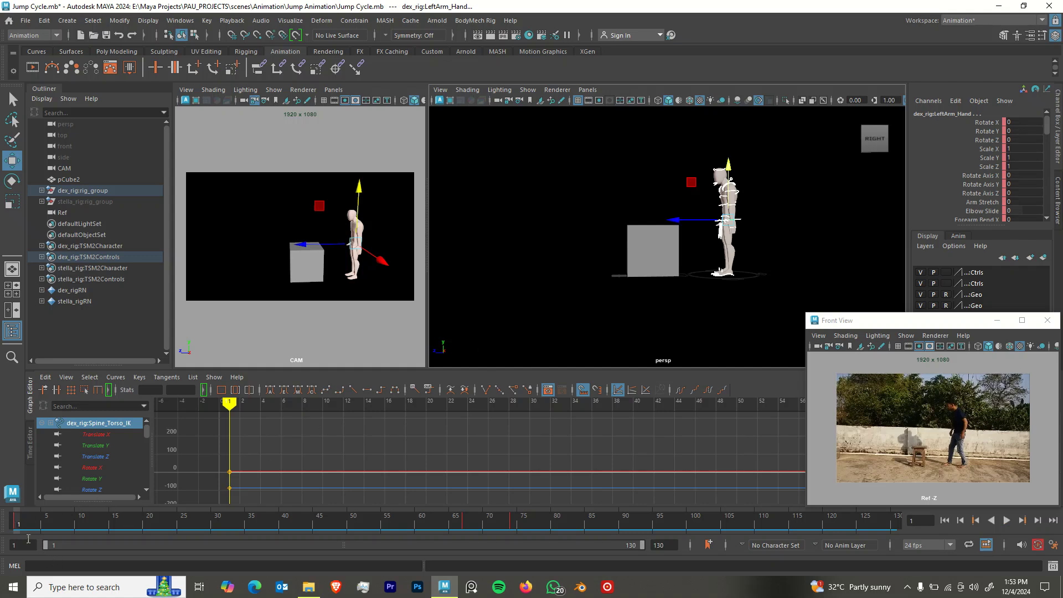
# Play the jump animation twice from the start to review it against the reference image, and return to frame 1.
pyautogui.hotkey('alt', 'v')
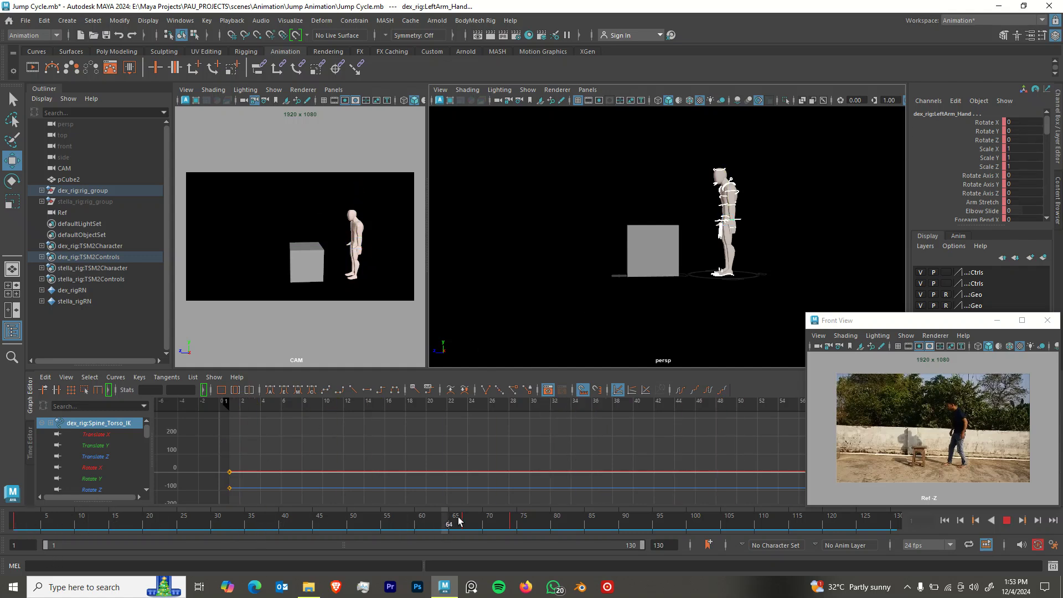
pyautogui.moveTo(616, 528); pyautogui.dragTo(0, 536)
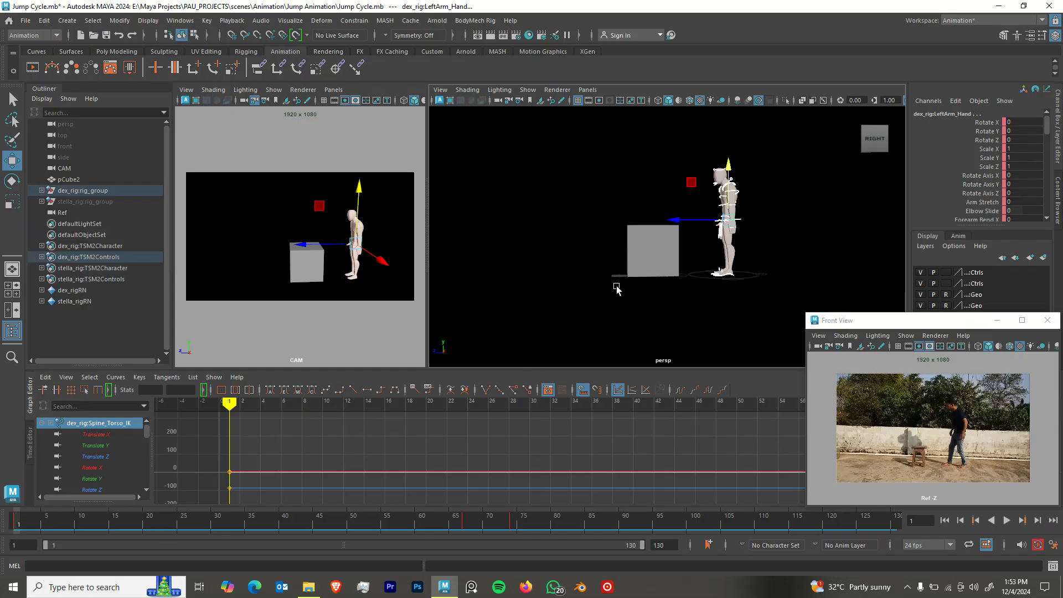
pyautogui.hotkey('alt', 'v')
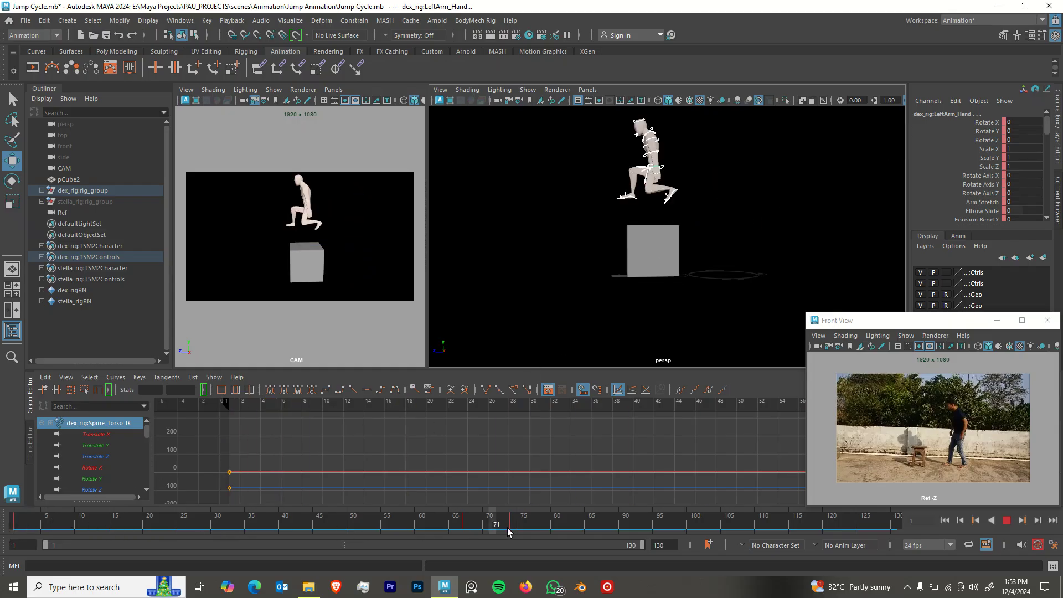
pyautogui.moveTo(109, 556); pyautogui.dragTo(455, 531)
pyautogui.moveTo(337, 539); pyautogui.dragTo(19, 528)
# Enlarge the floating reference window and select the jump image plane in it.
pyautogui.moveTo(804, 314); pyautogui.dragTo(331, 102)
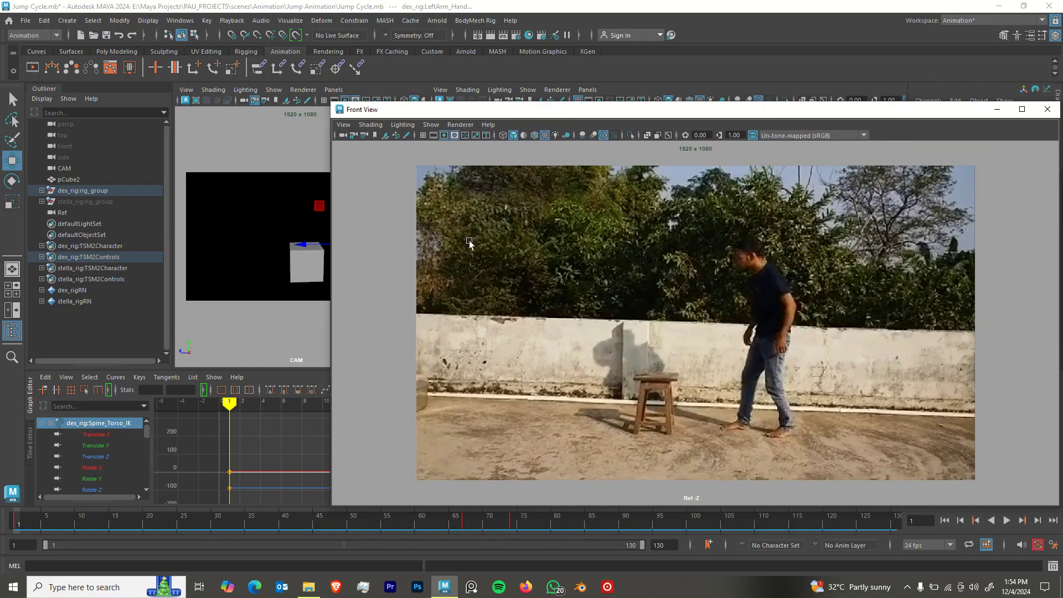
pyautogui.click(493, 247)
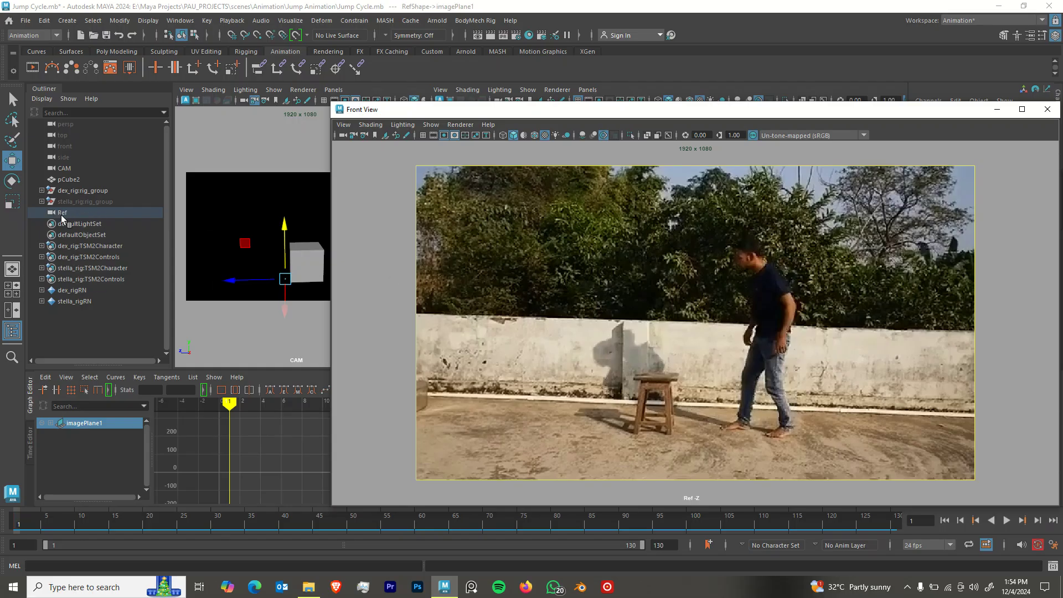
pyautogui.moveTo(466, 115); pyautogui.dragTo(265, 69)
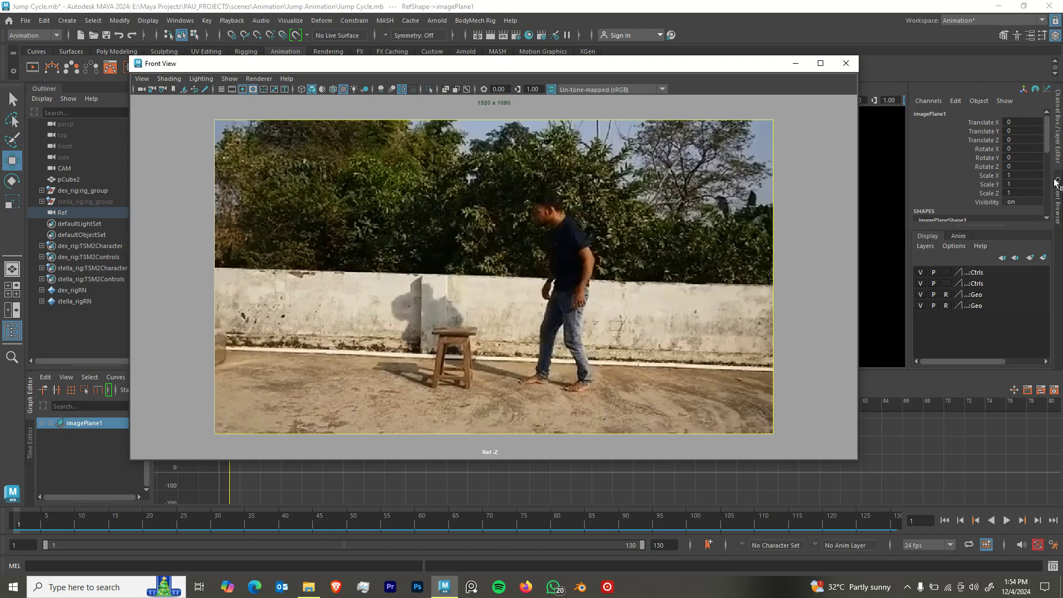
# Open the Attribute Editor for imagePlaneShape1 and arrange it beside the floating reference window.
pyautogui.click(1004, 36)
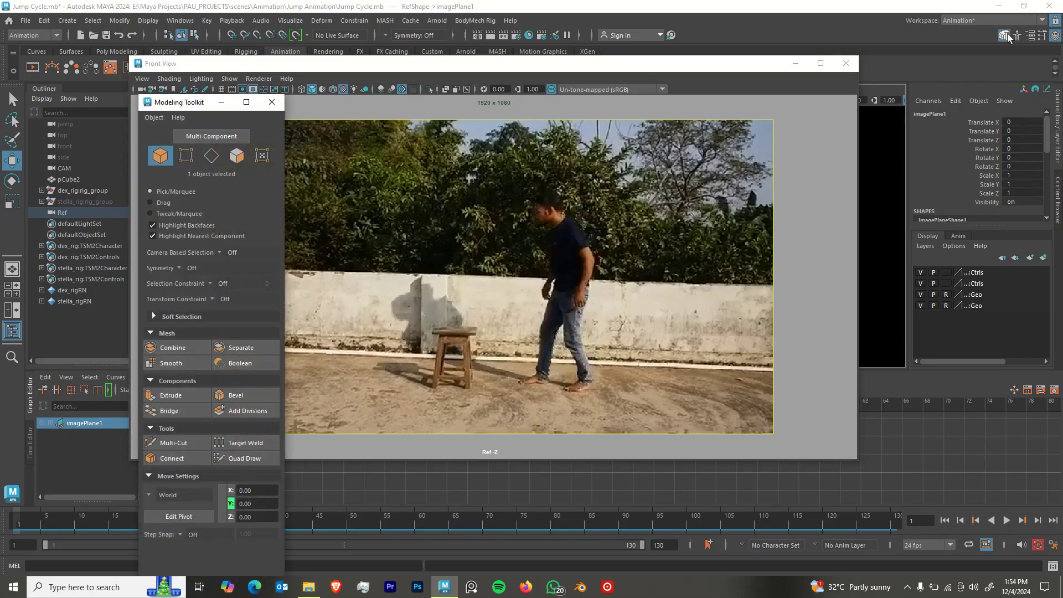
pyautogui.click(272, 103)
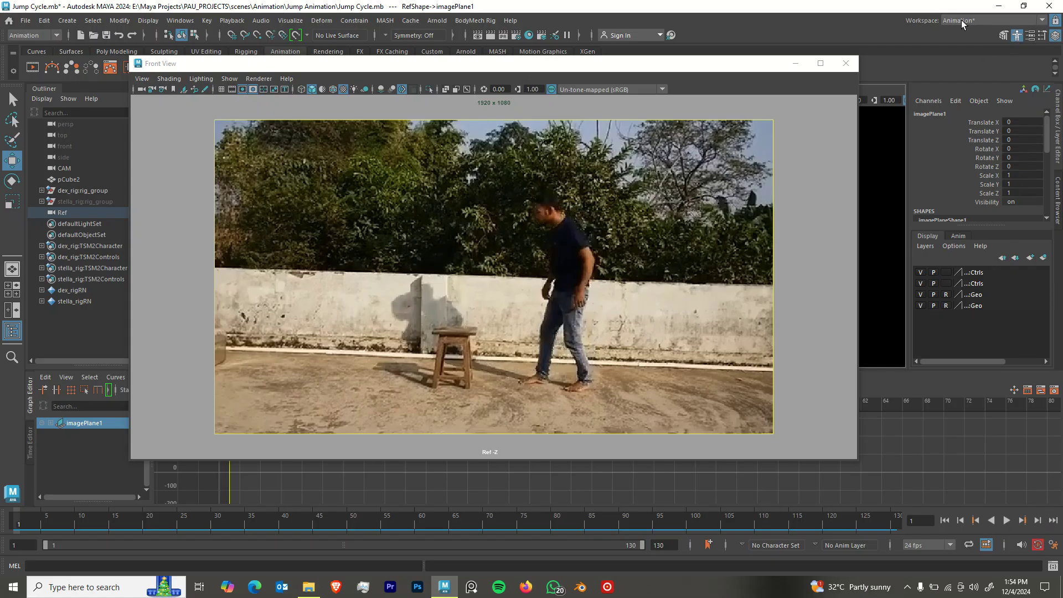
pyautogui.click(1030, 37)
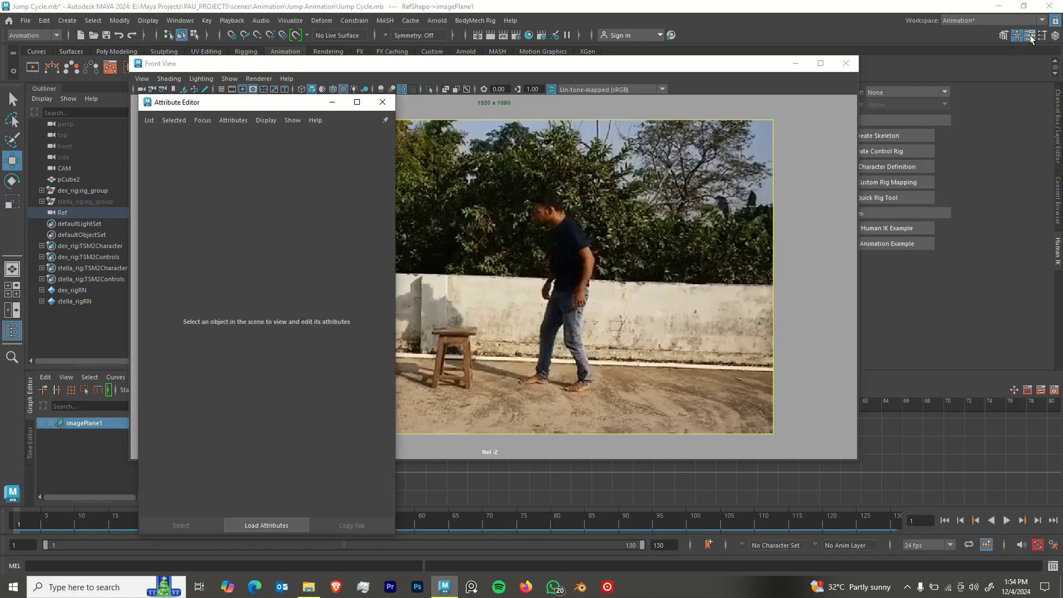
pyautogui.moveTo(523, 68); pyautogui.dragTo(551, 147)
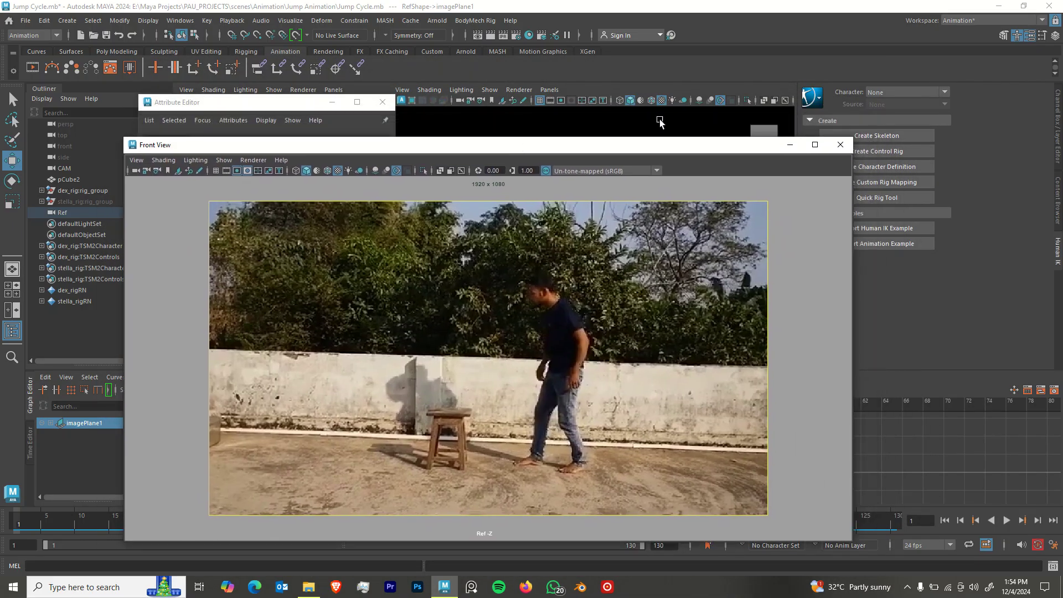
pyautogui.click(1059, 121)
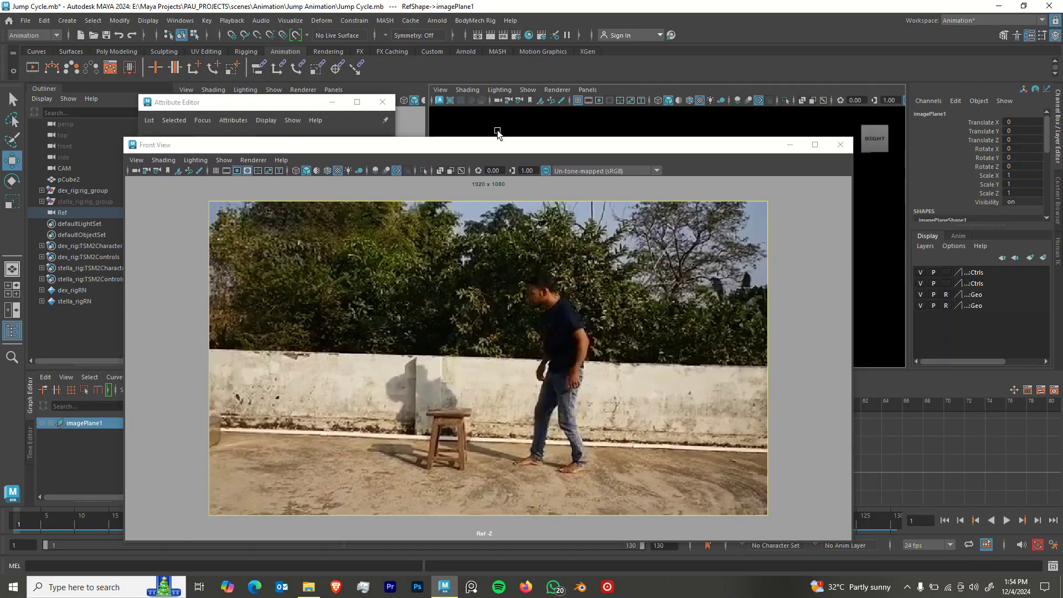
pyautogui.moveTo(308, 98); pyautogui.dragTo(879, 34)
pyautogui.moveTo(585, 155); pyautogui.dragTo(491, 114)
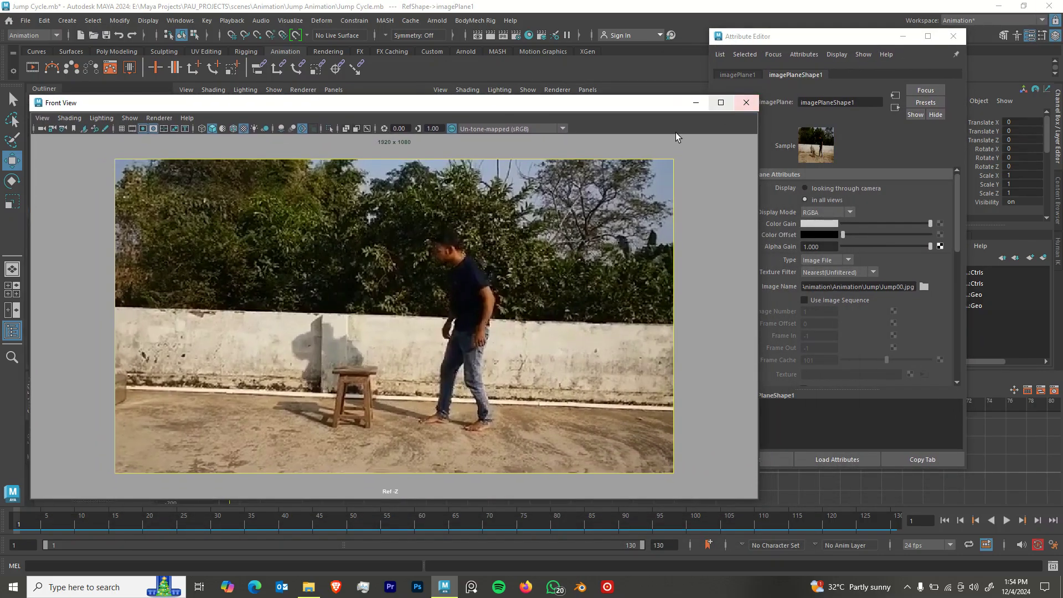
pyautogui.moveTo(637, 104); pyautogui.dragTo(588, 110)
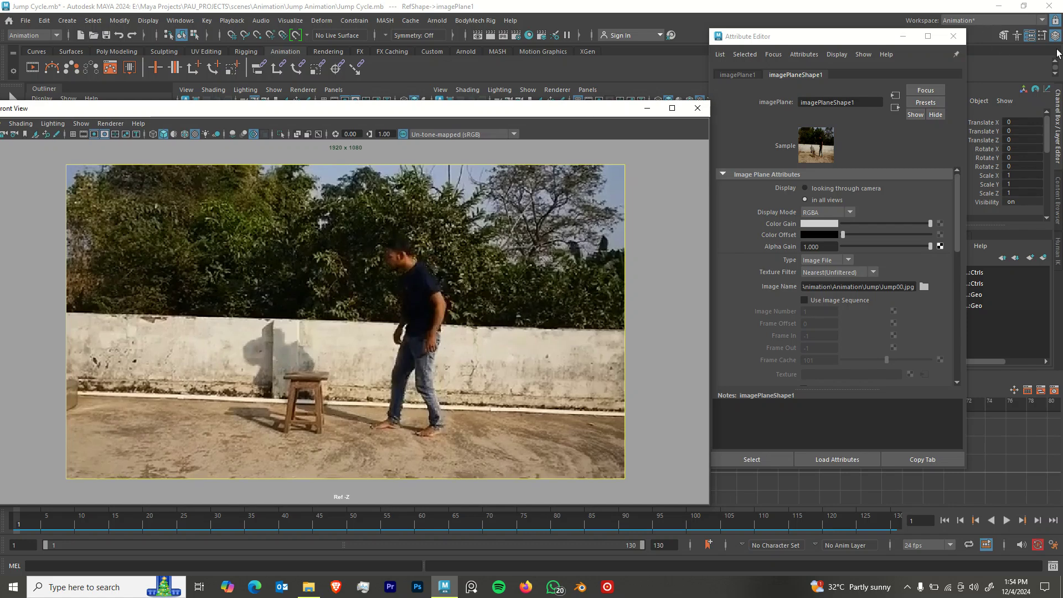
# Dock the Attribute Editor as a tab alongside the Channel Box / Layer Editor.
pyautogui.click(1057, 21)
pyautogui.moveTo(835, 36); pyautogui.dragTo(1058, 183)
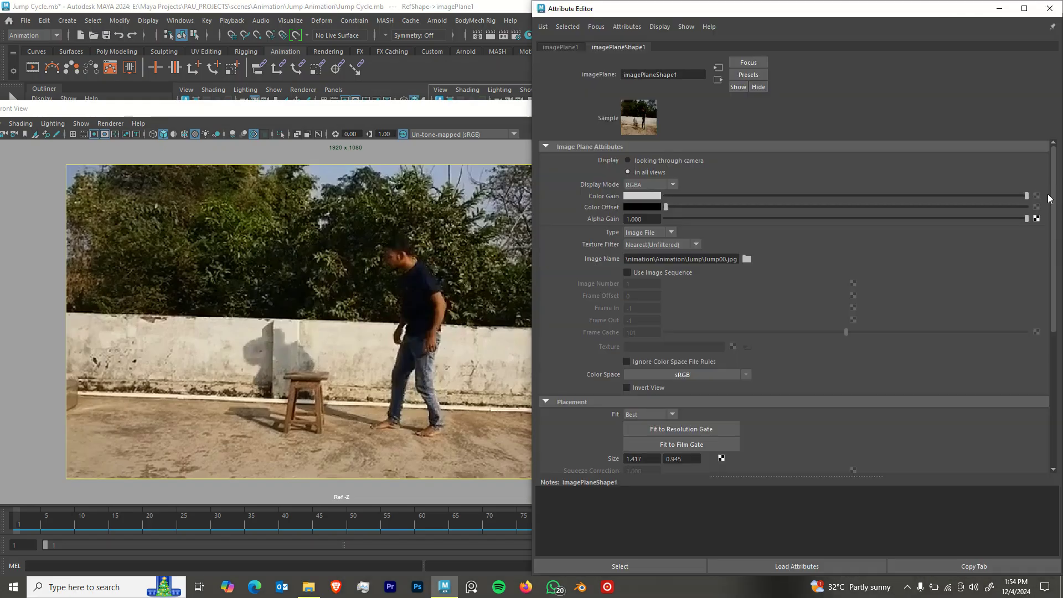
pyautogui.moveTo(818, 11); pyautogui.dragTo(928, 199)
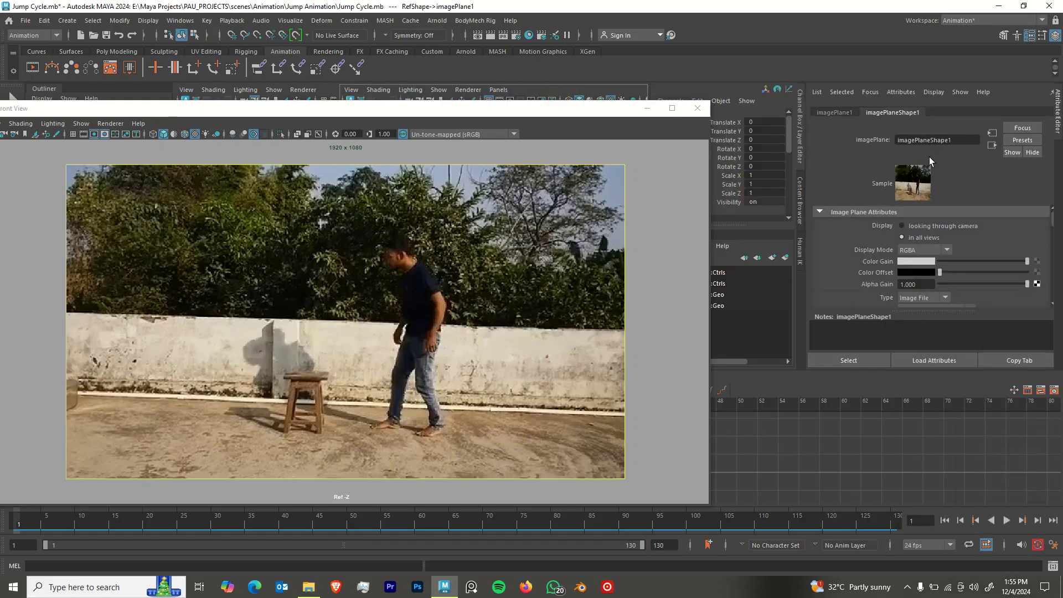
pyautogui.moveTo(1060, 97); pyautogui.dragTo(1050, 192)
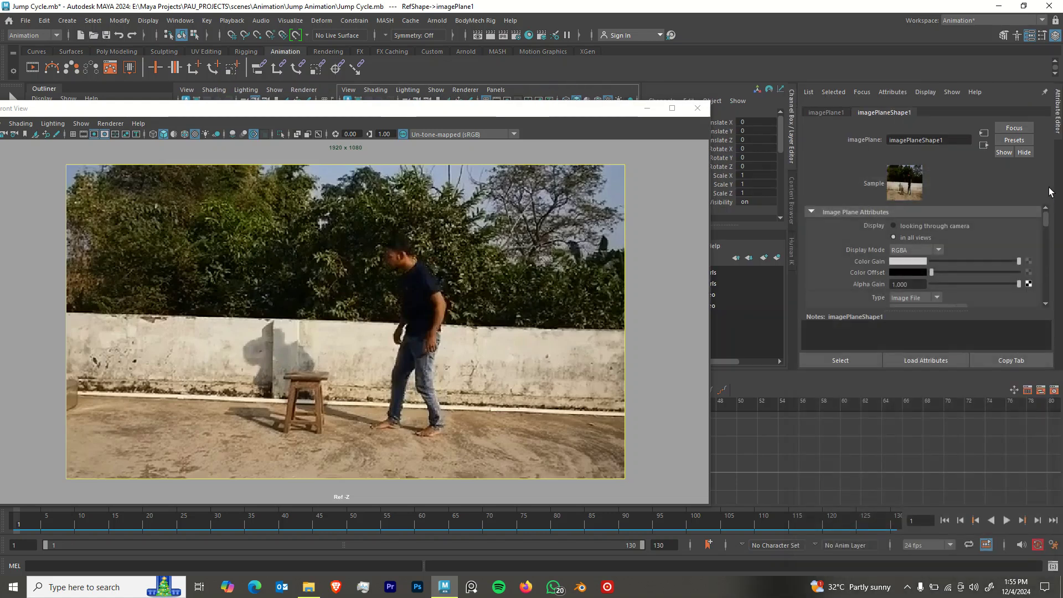
pyautogui.moveTo(1058, 127); pyautogui.dragTo(1031, 188)
pyautogui.moveTo(949, 170); pyautogui.dragTo(1061, 160)
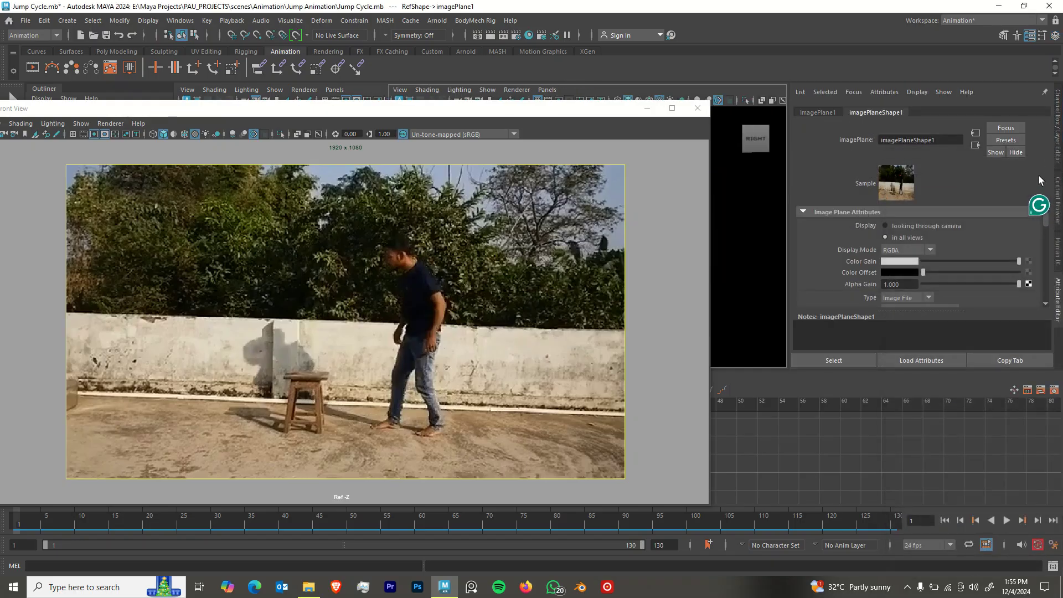
# Remove the Human IK and Content Browser tabs from the dock and show the Attribute Editor for the image plane.
pyautogui.click(1059, 252)
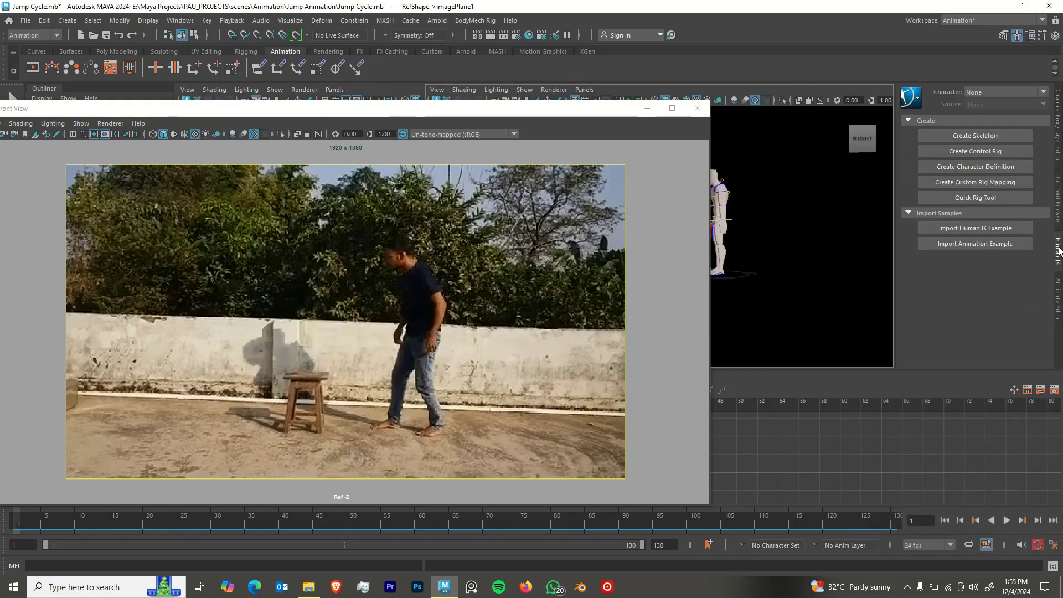
pyautogui.moveTo(1059, 250); pyautogui.dragTo(789, 158)
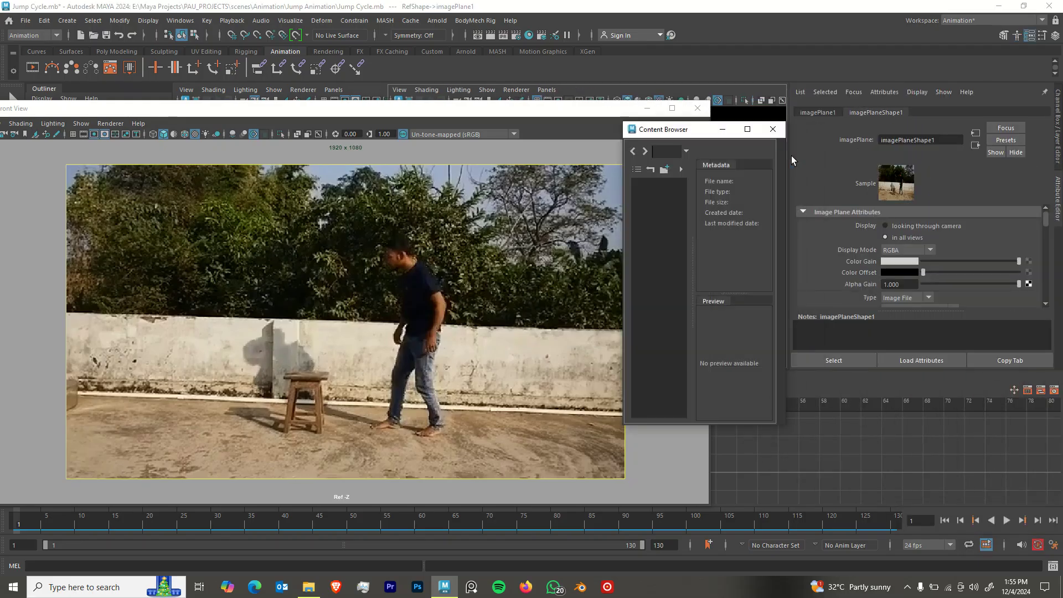
pyautogui.click(772, 132)
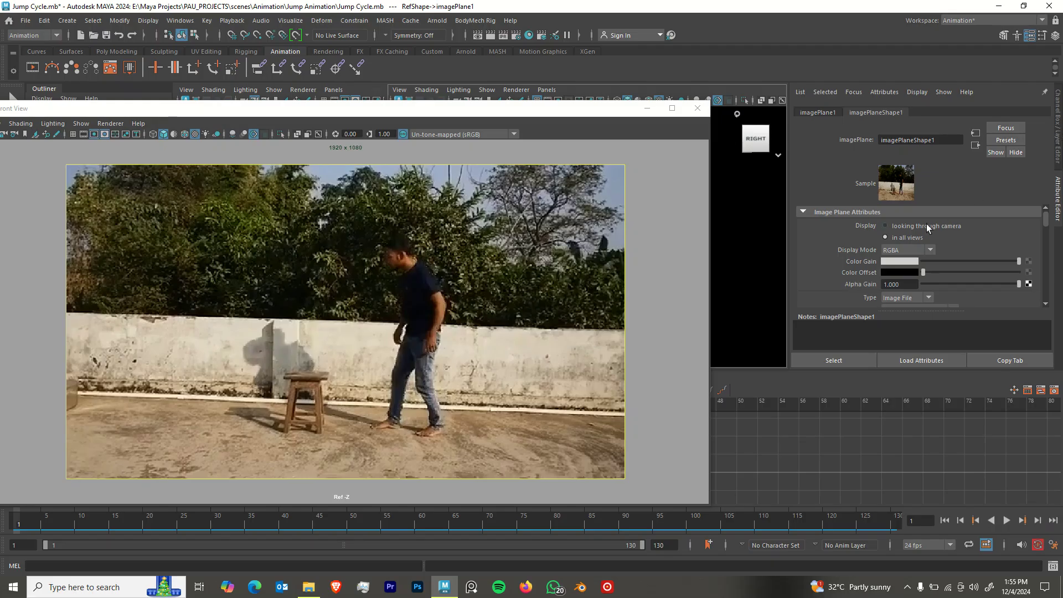
pyautogui.click(1058, 157)
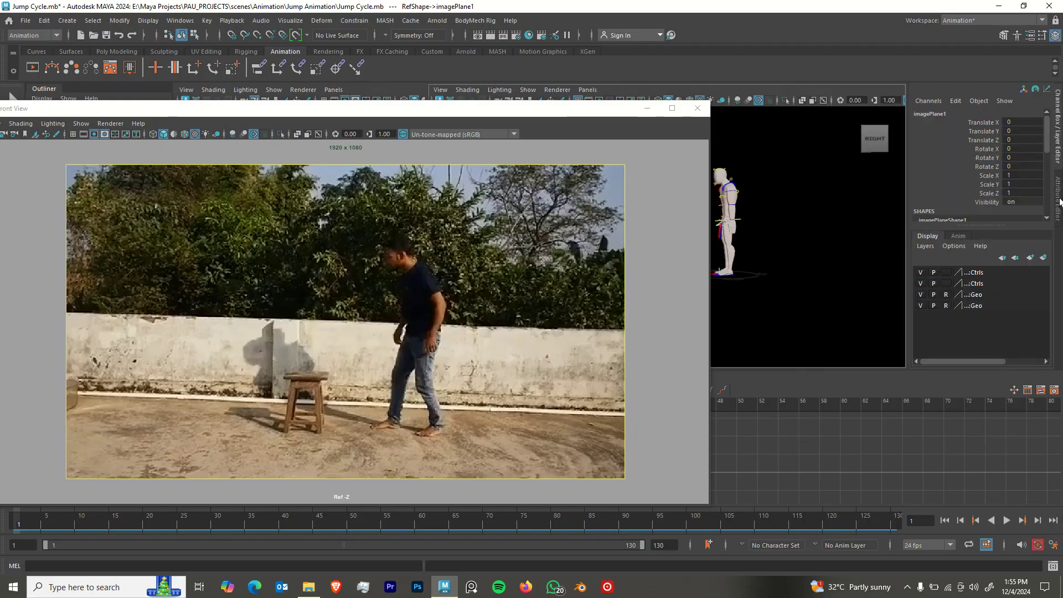
pyautogui.click(1058, 200)
# Move the reference window clear of the attributes and enable Use Image Sequence for imagePlaneShape1.
pyautogui.moveTo(409, 116); pyautogui.dragTo(550, 53)
pyautogui.click(1047, 18)
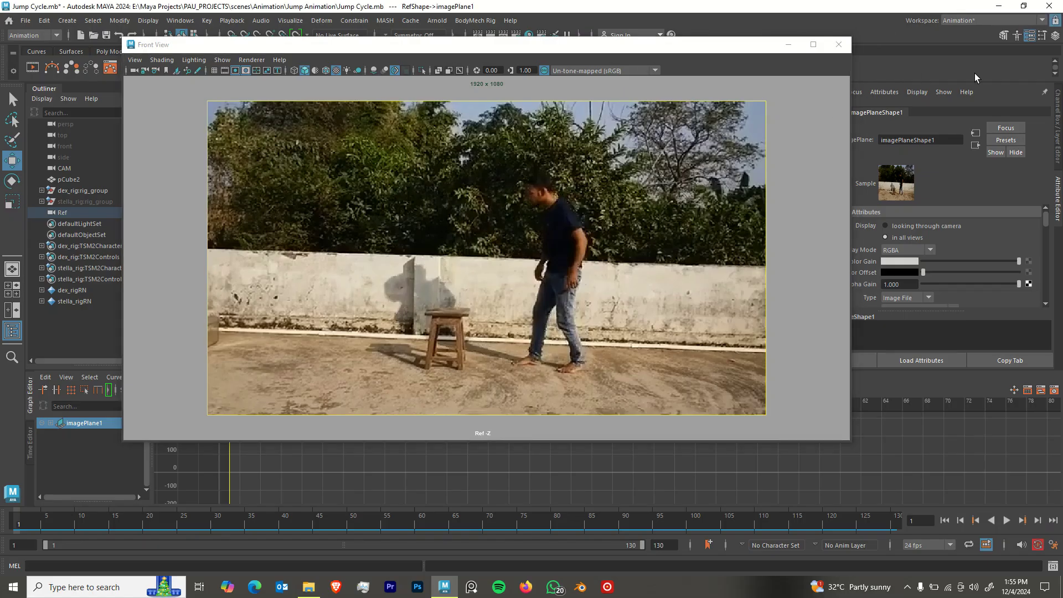
pyautogui.click(464, 189)
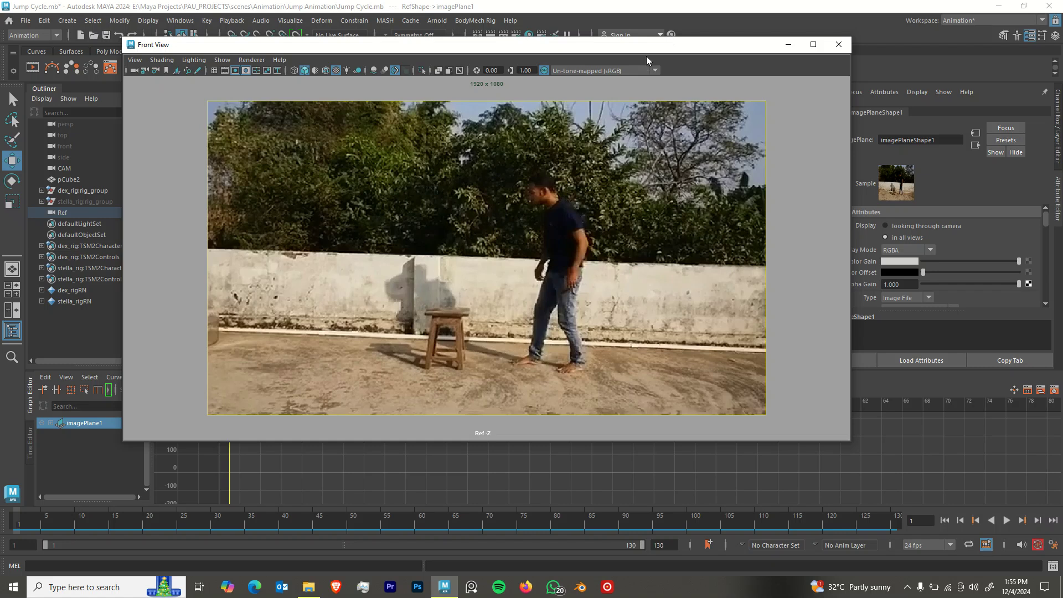
pyautogui.moveTo(636, 55); pyautogui.dragTo(563, 63)
pyautogui.scroll(-1, 924, 267)
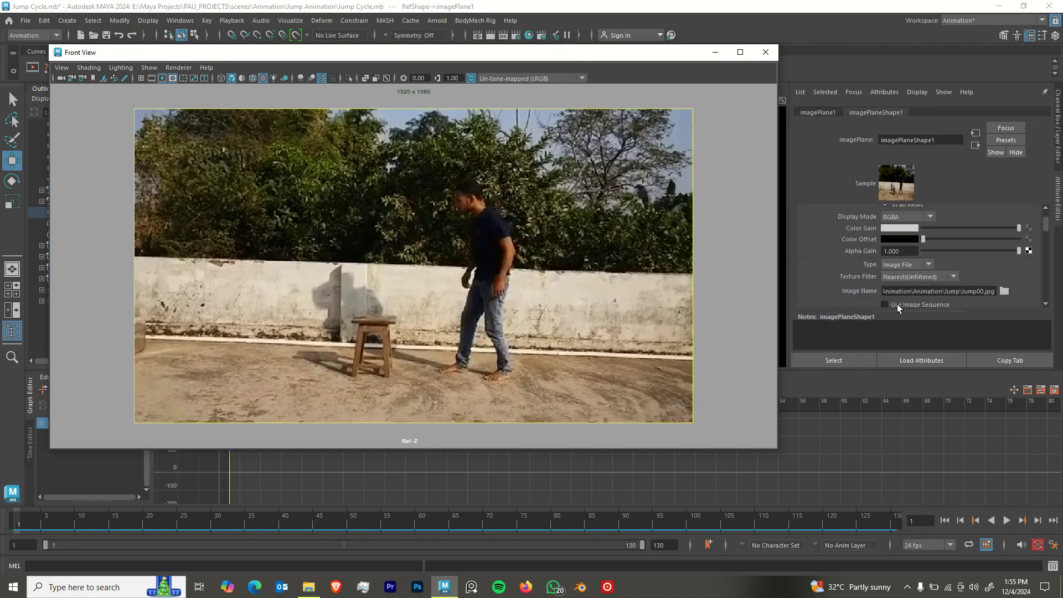
pyautogui.scroll(-1, 902, 284)
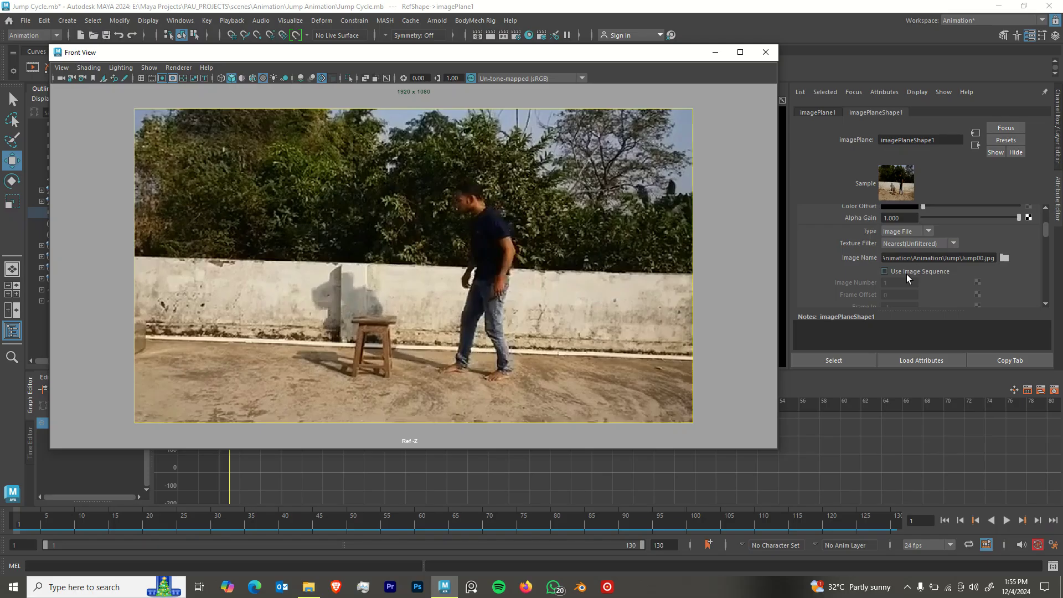
pyautogui.scroll(1, 920, 275)
pyautogui.scroll(-1, 911, 273)
pyautogui.click(903, 270)
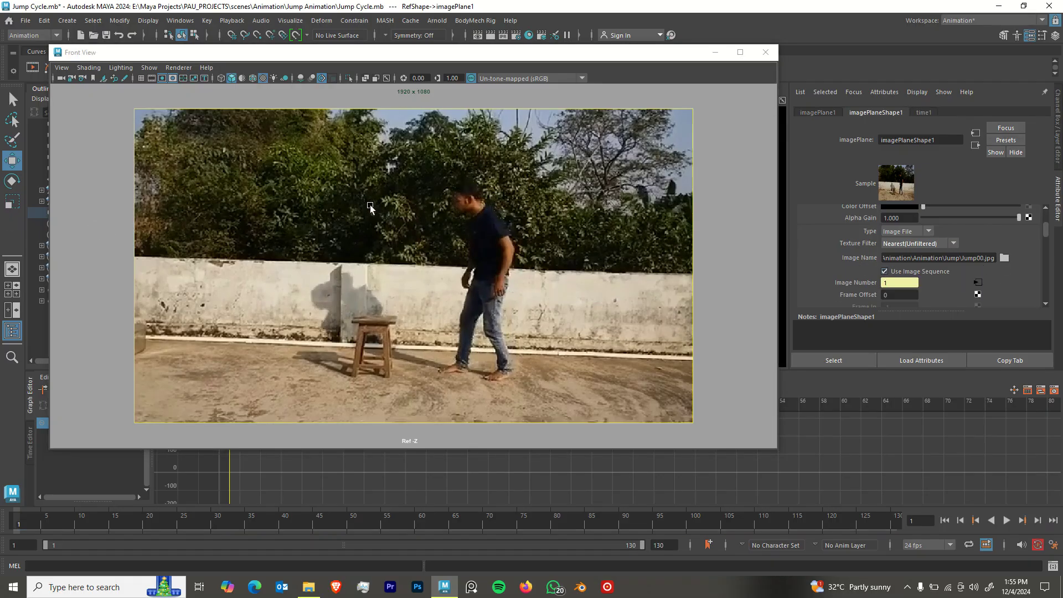
# Play the jump image sequence to check it, stop at frame 36, and return to the Channel Box.
pyautogui.hotkey('alt', 'v')
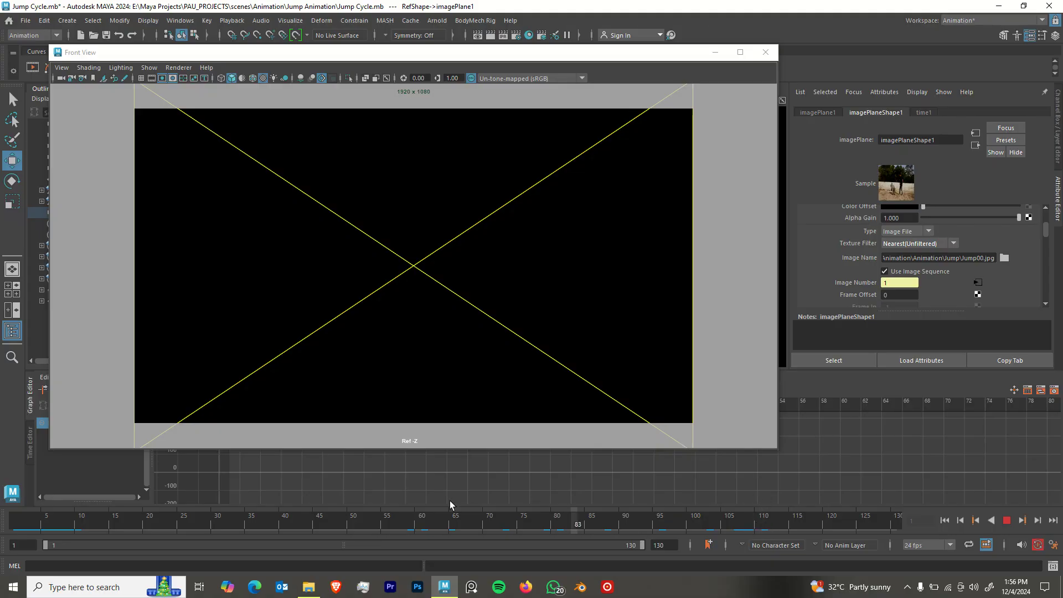
pyautogui.hotkey('alt', 'v')
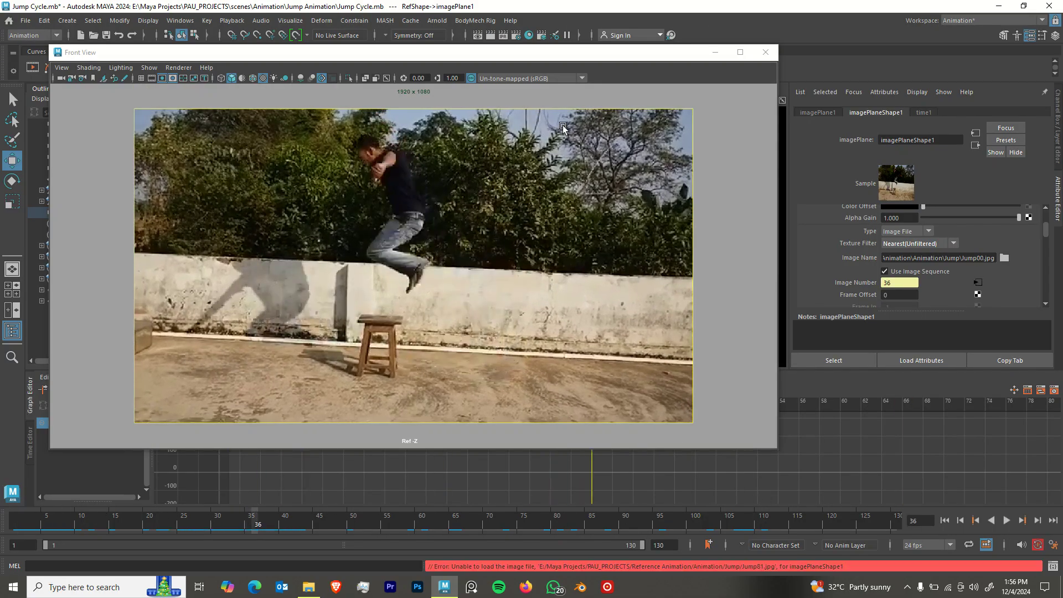
pyautogui.hotkey('ctrl', 'a')
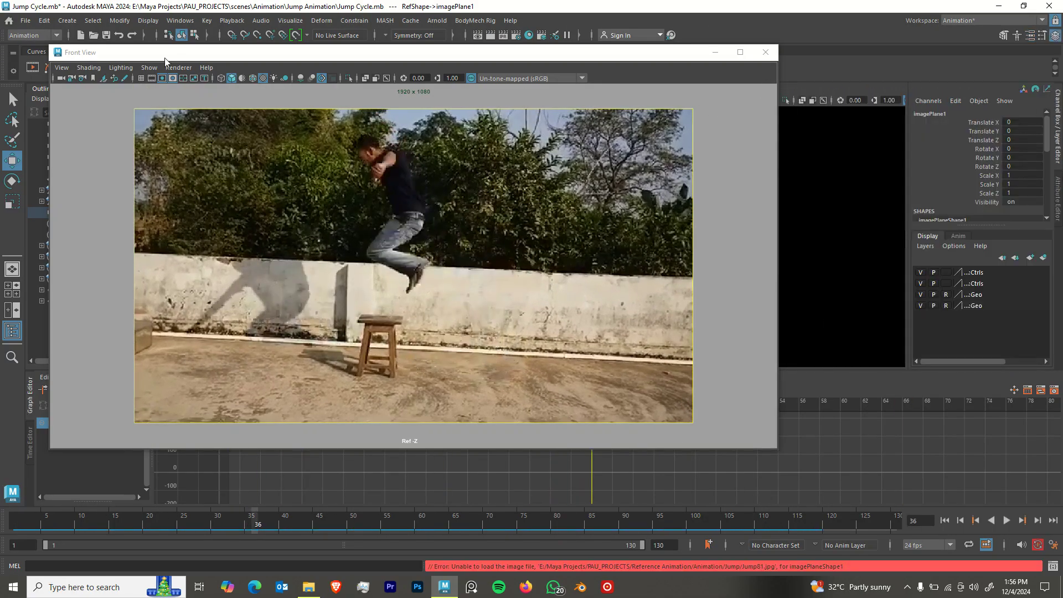
# Shrink the reference window until the CAM and persp views are uncovered, and clear the image plane selection.
pyautogui.moveTo(48, 46); pyautogui.dragTo(527, 225)
pyautogui.click(552, 223)
pyautogui.moveTo(571, 231); pyautogui.dragTo(855, 291)
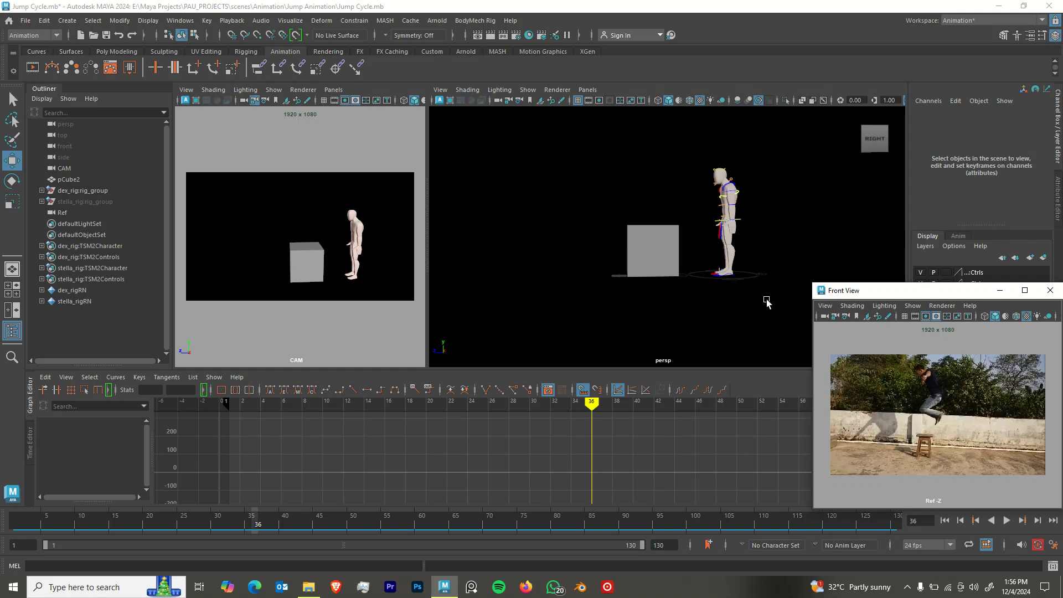
pyautogui.moveTo(700, 166); pyautogui.dragTo(789, 317)
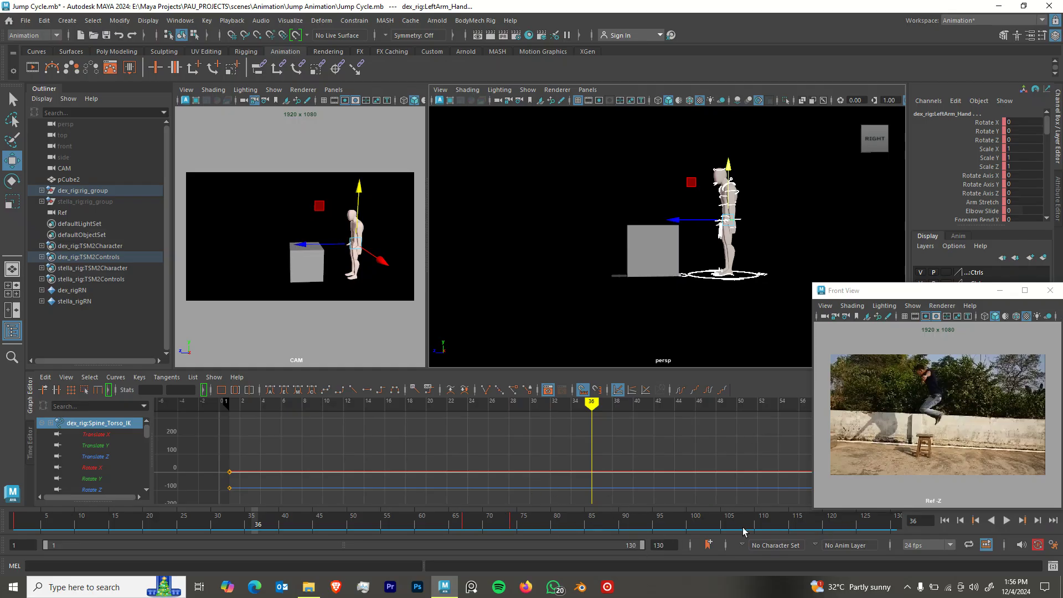
pyautogui.doubleClick(674, 544)
pyautogui.keyDown('shift'); pyautogui.moveTo(532, 523); pyautogui.dragTo(191, 544); pyautogui.keyUp('shift')
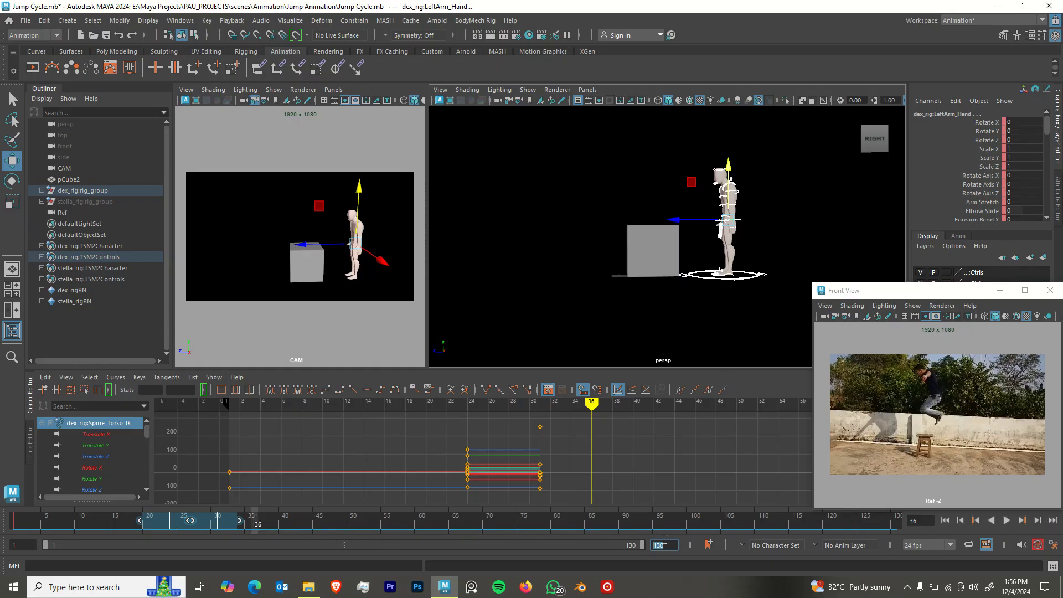
pyautogui.click(308, 523)
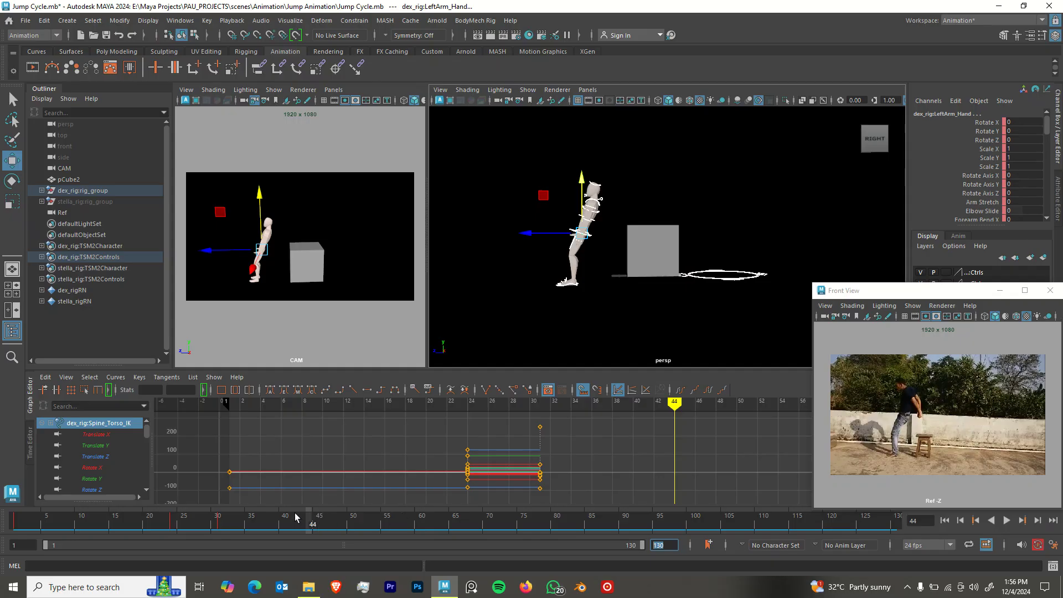
pyautogui.hotkey('ctrl', 'z')
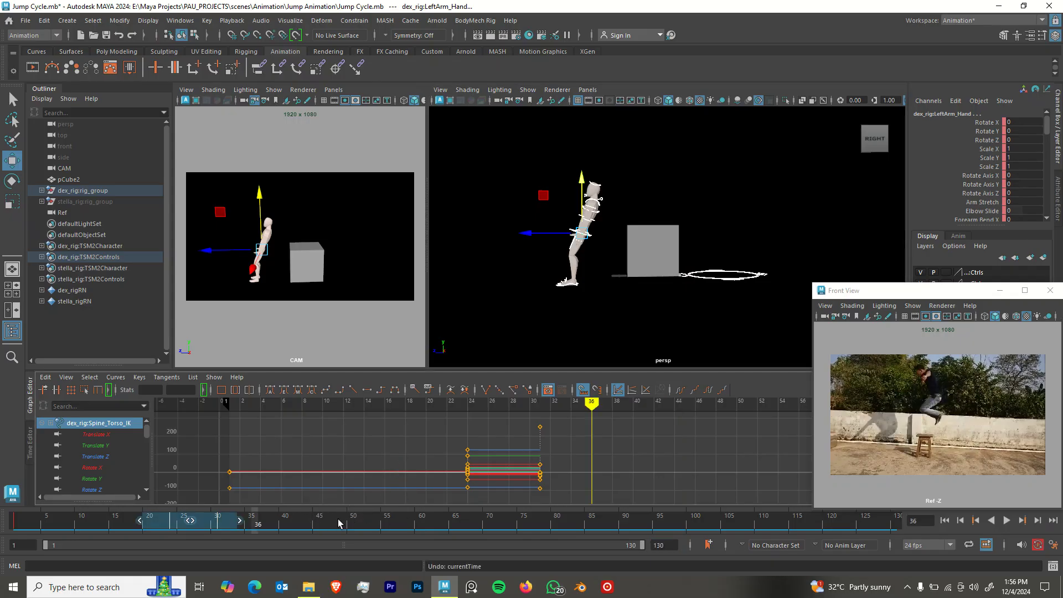
pyautogui.hotkey('ctrl', 'z')
pyautogui.hotkey('ctrl', 'z')
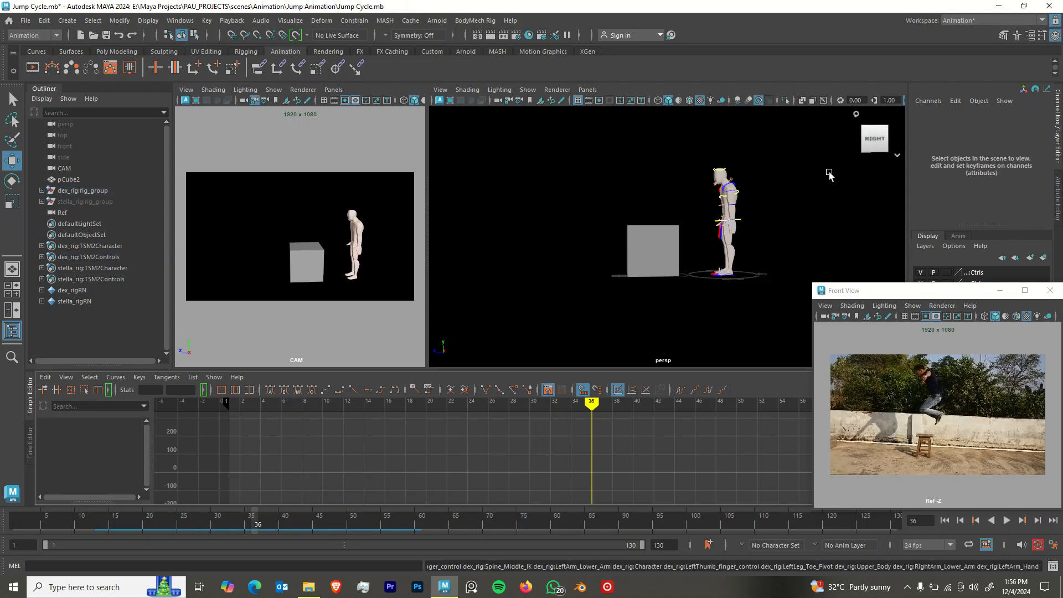
# Select all dex_rig controls and shift their keys in the frame range 63–75 back to about frames 24–36.
pyautogui.moveTo(692, 164); pyautogui.dragTo(785, 327)
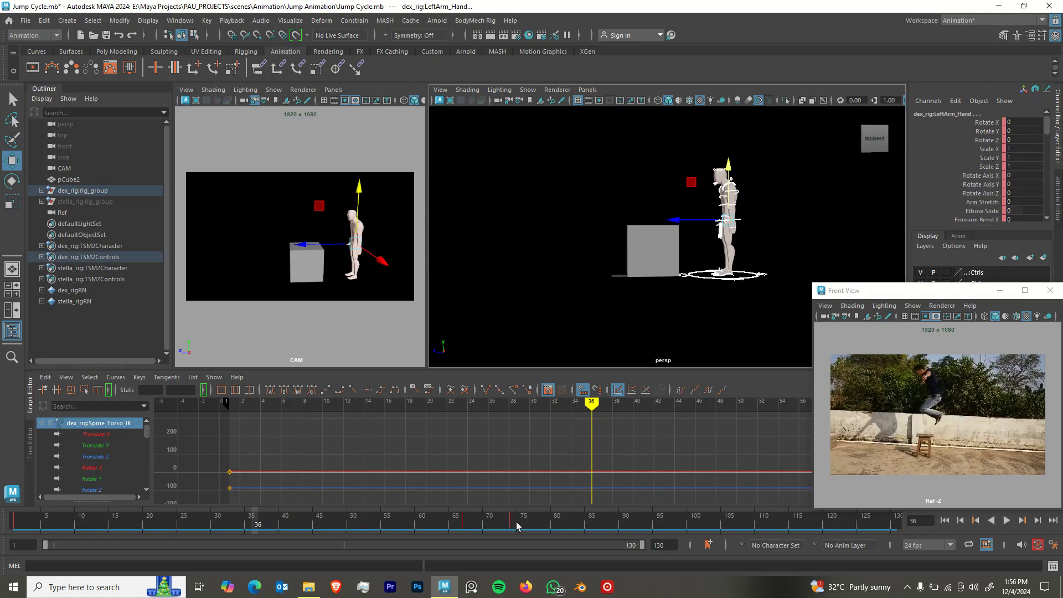
pyautogui.keyDown('shift'); pyautogui.moveTo(516, 522); pyautogui.dragTo(438, 534); pyautogui.keyUp('shift')
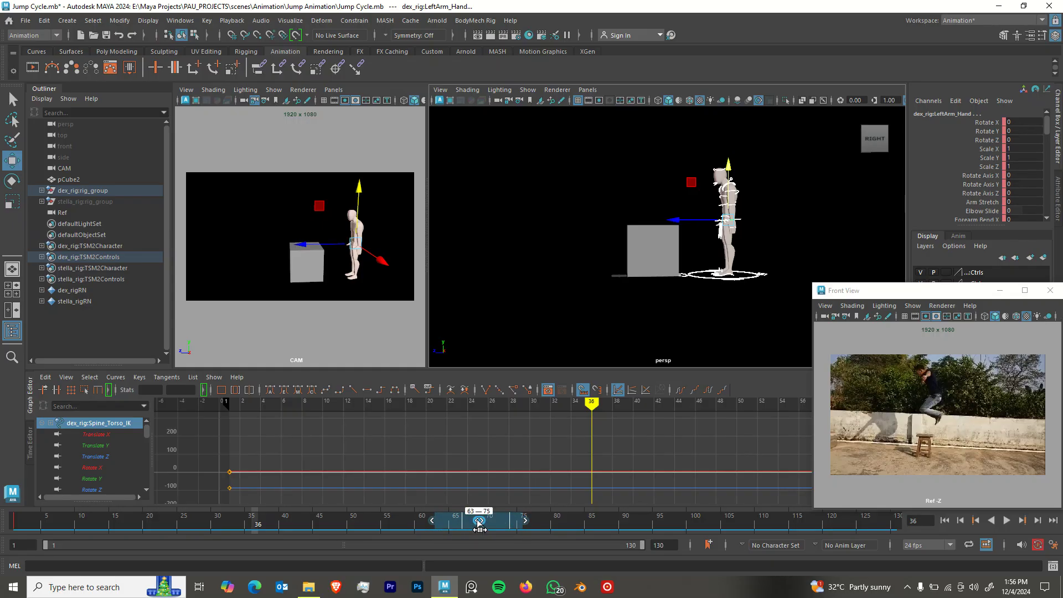
pyautogui.moveTo(480, 522); pyautogui.dragTo(216, 530)
pyautogui.scroll(-5, 627, 467)
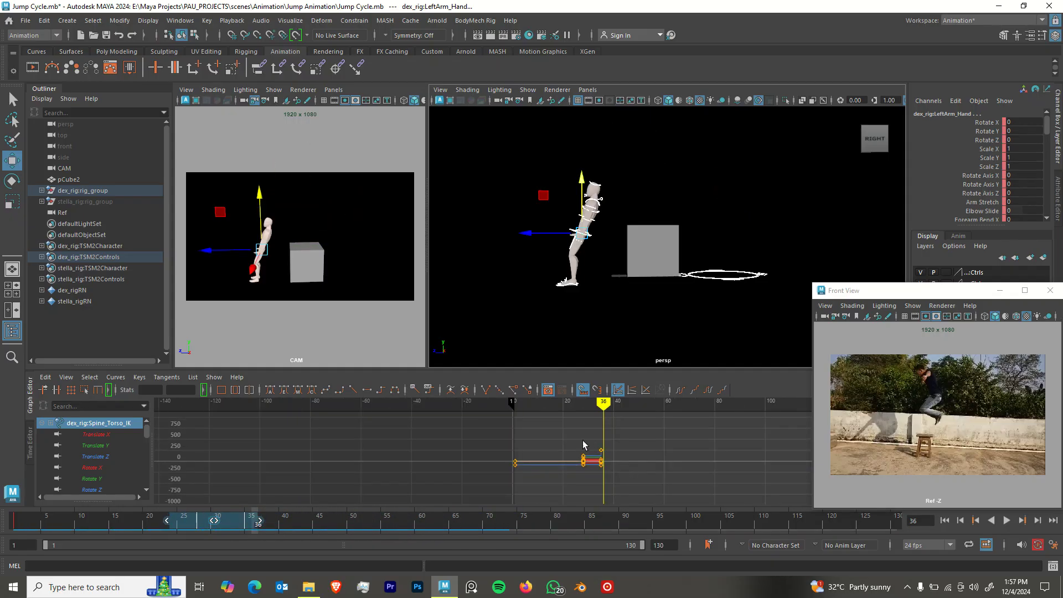
pyautogui.moveTo(568, 434); pyautogui.dragTo(641, 490)
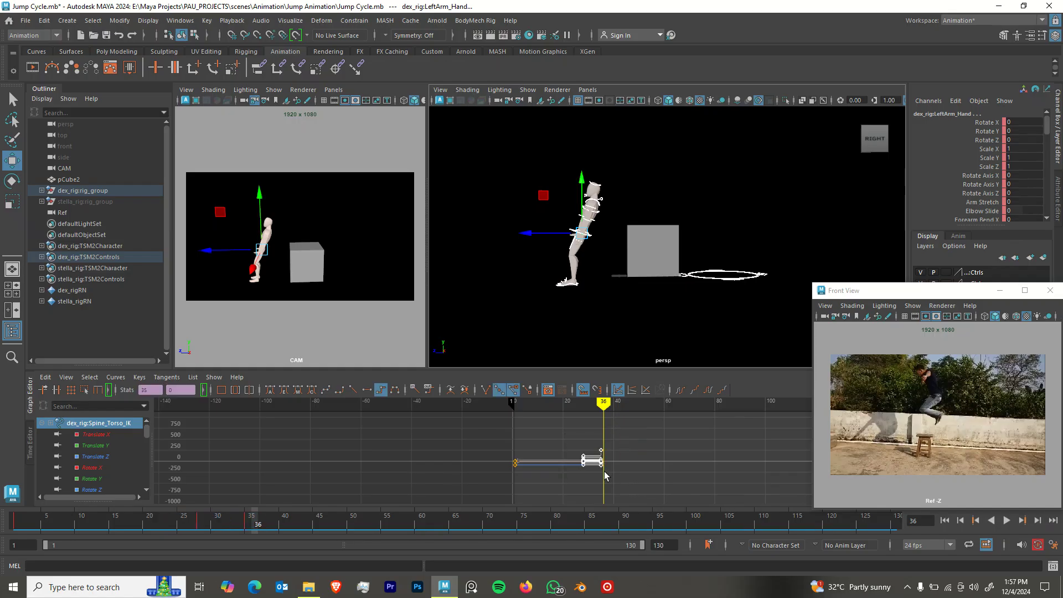
pyautogui.moveTo(593, 461); pyautogui.dragTo(551, 470)
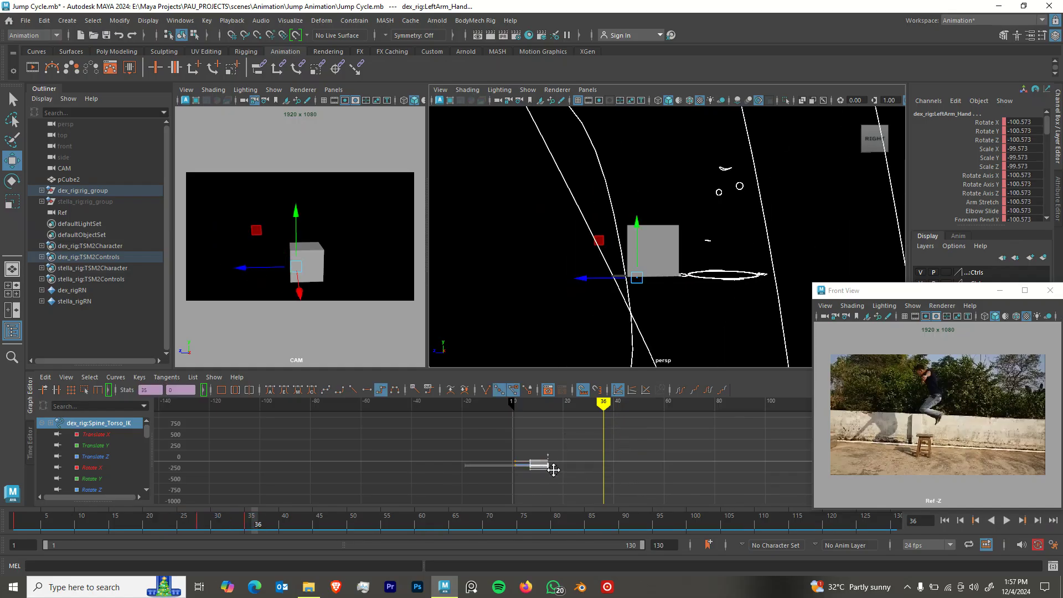
pyautogui.hotkey('ctrl', 'z')
pyautogui.hotkey('ctrl', 'z')
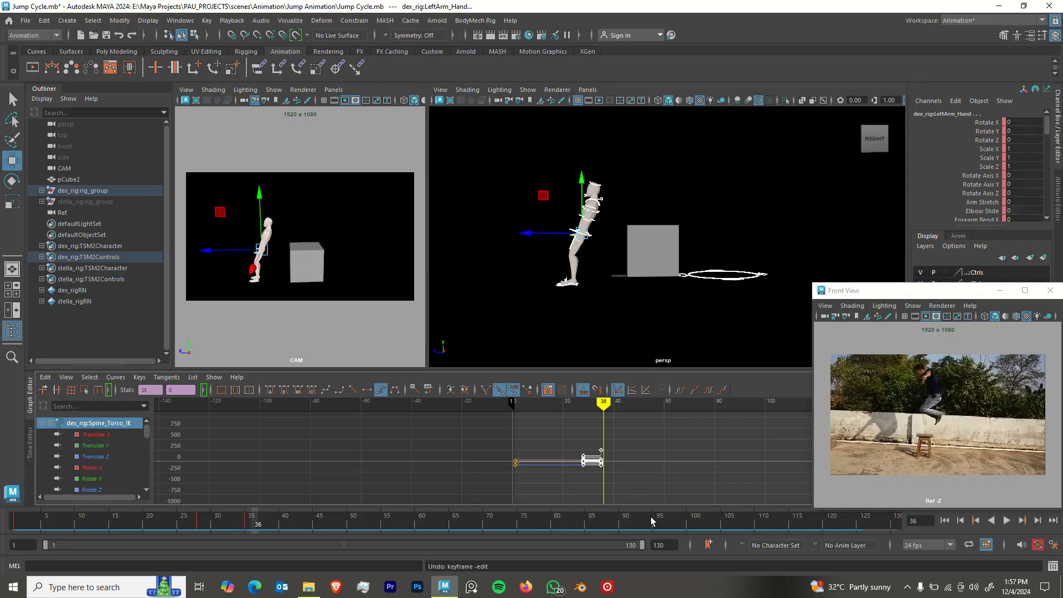
# Shift the dex_rig keys at frames 28 and 35 to frames 38 and 45.
pyautogui.press('a')
pyautogui.scroll(2, 607, 469)
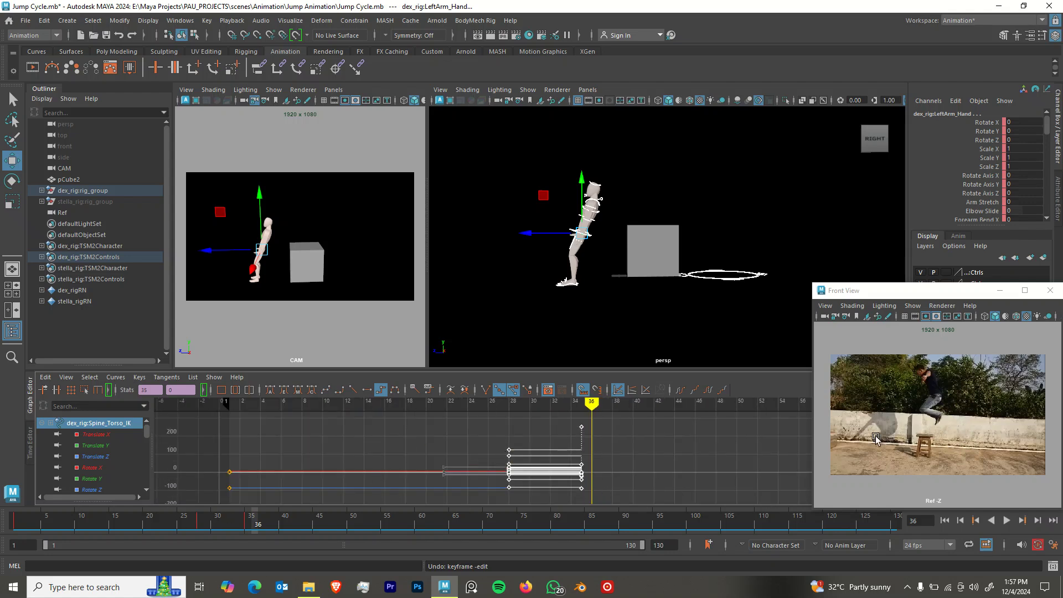
pyautogui.moveTo(216, 525); pyautogui.dragTo(282, 534)
pyautogui.moveTo(199, 524); pyautogui.dragTo(453, 524)
# Set the animation end frame to 65 and save the scene.
pyautogui.click(671, 545)
pyautogui.write('65')
pyautogui.press('Return')
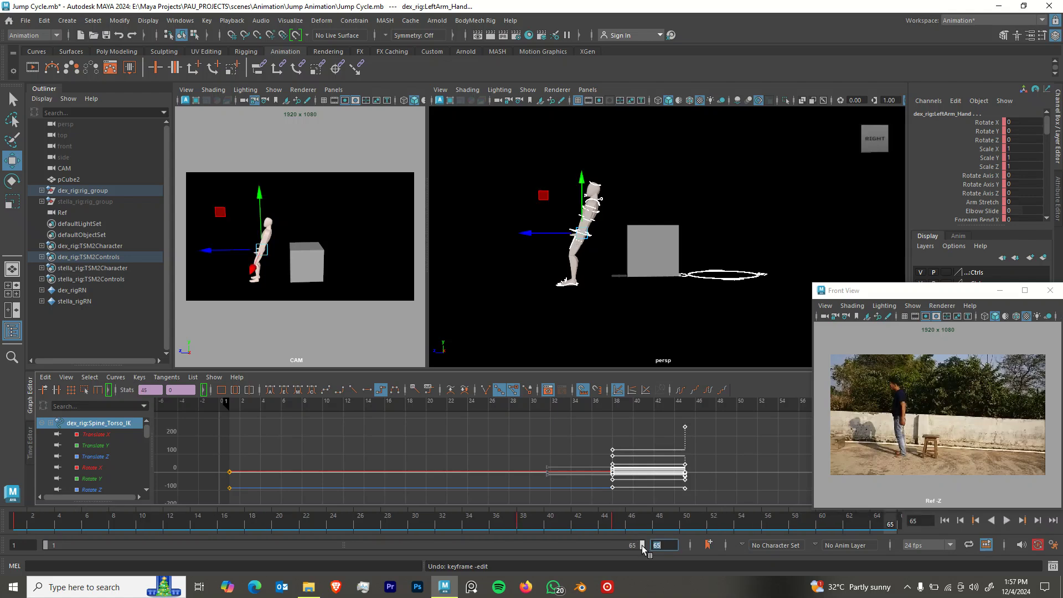
pyautogui.keyDown('alt'); pyautogui.moveTo(667, 280); pyautogui.dragTo(653, 269); pyautogui.keyUp('alt')
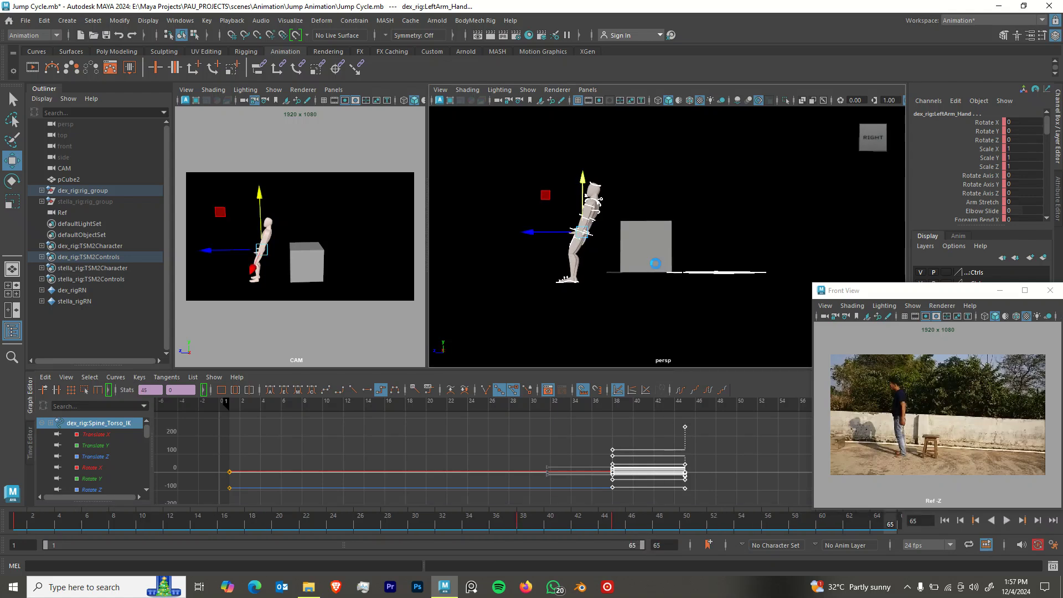
pyautogui.hotkey('ctrl', 's')
pyautogui.keyDown('alt'); pyautogui.moveTo(580, 292); pyautogui.dragTo(598, 307); pyautogui.keyUp('alt')
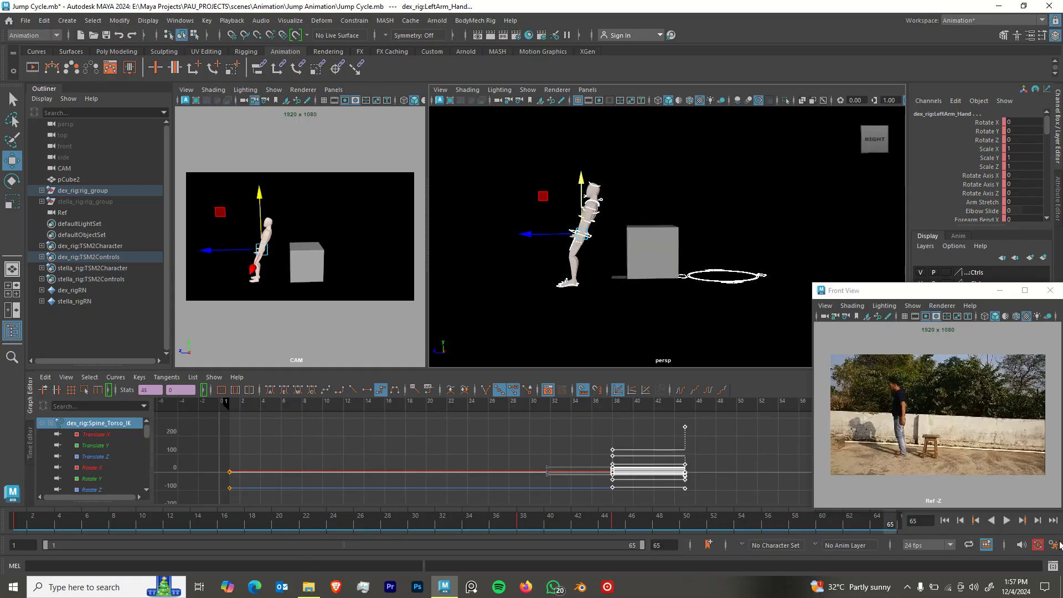
# Play the animation from frame 1 to compare the dex_rig key timing with the reference footage.
pyautogui.click(21, 523)
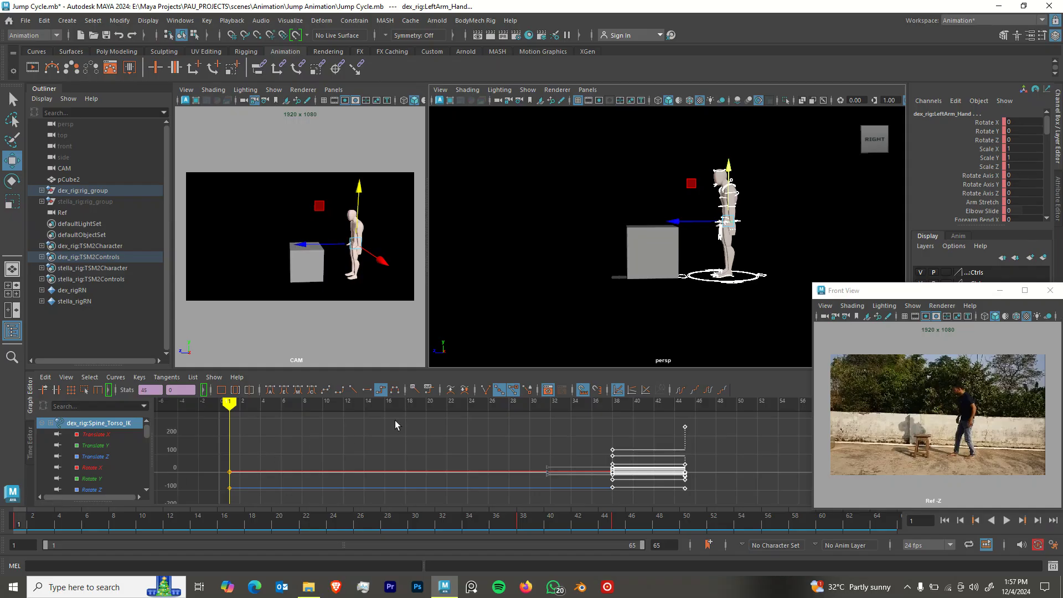
pyautogui.hotkey('alt', 'v')
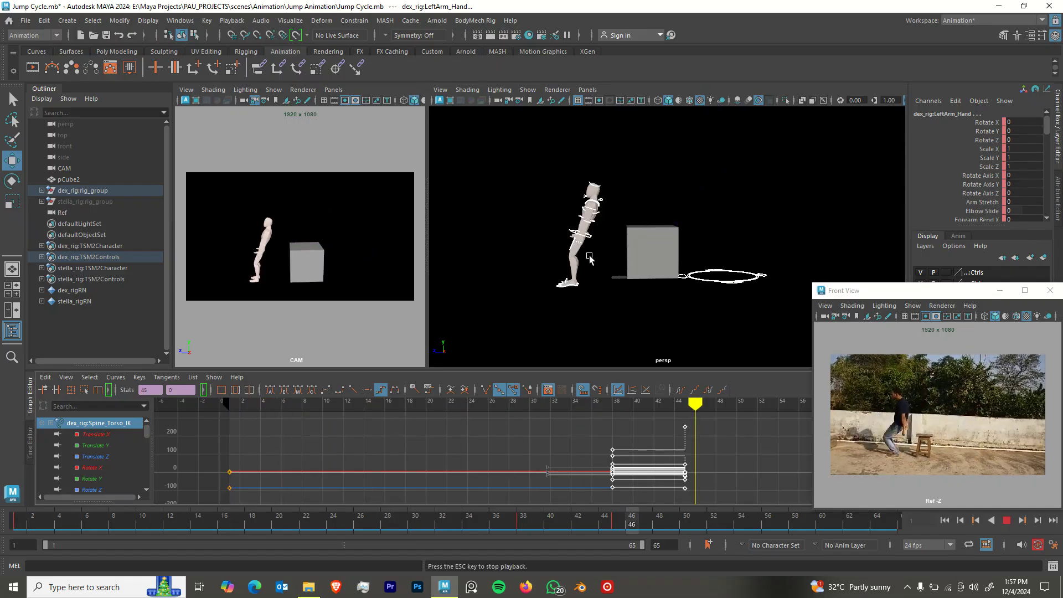
pyautogui.click(1007, 521)
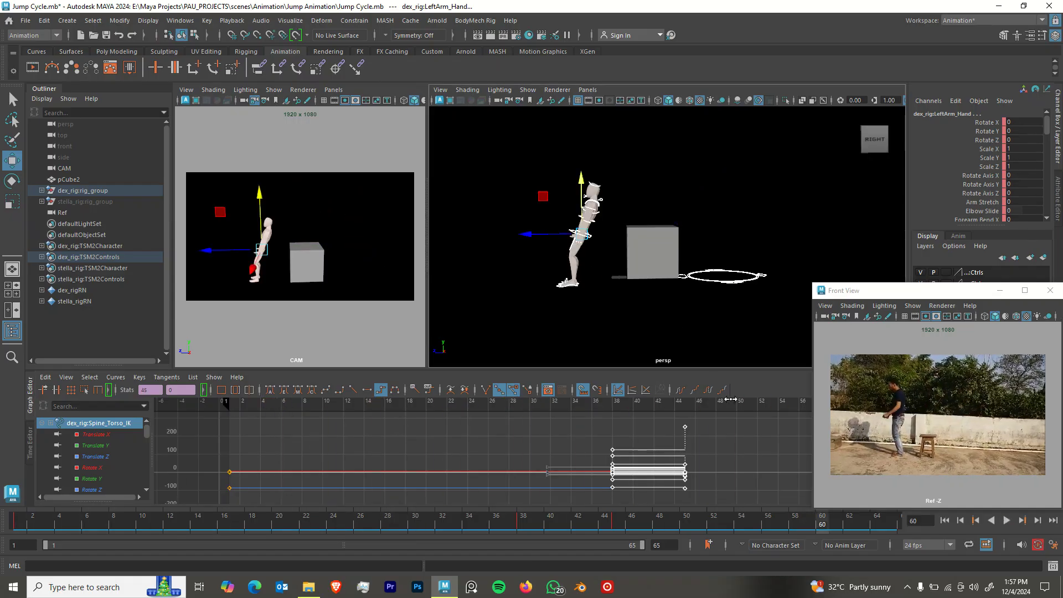
# Set both the default in tangent and the default out tangent to Auto Span (Legacy) in the animation preferences.
pyautogui.click(1054, 545)
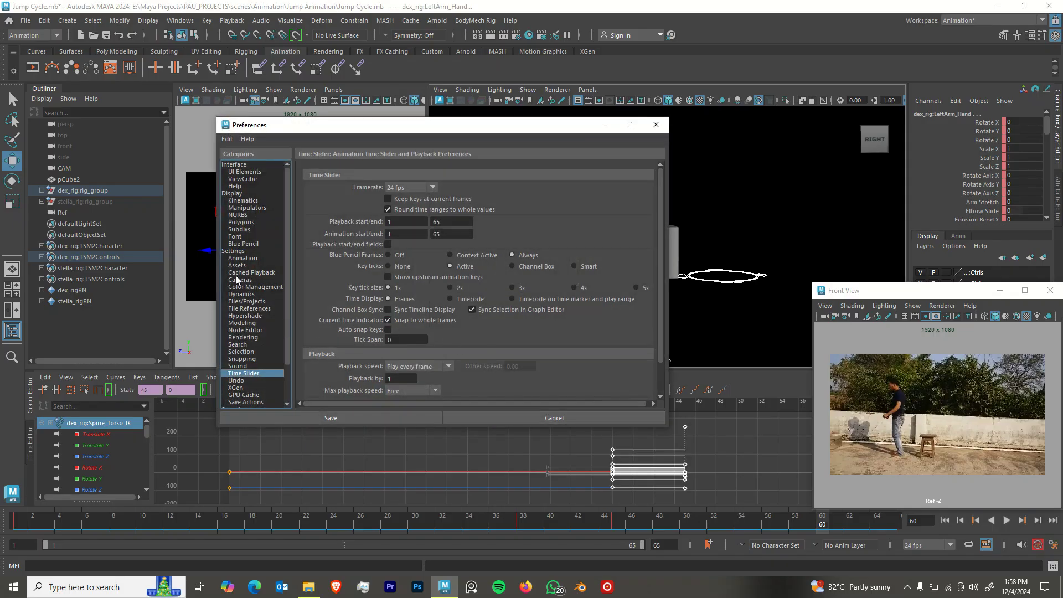
pyautogui.click(242, 258)
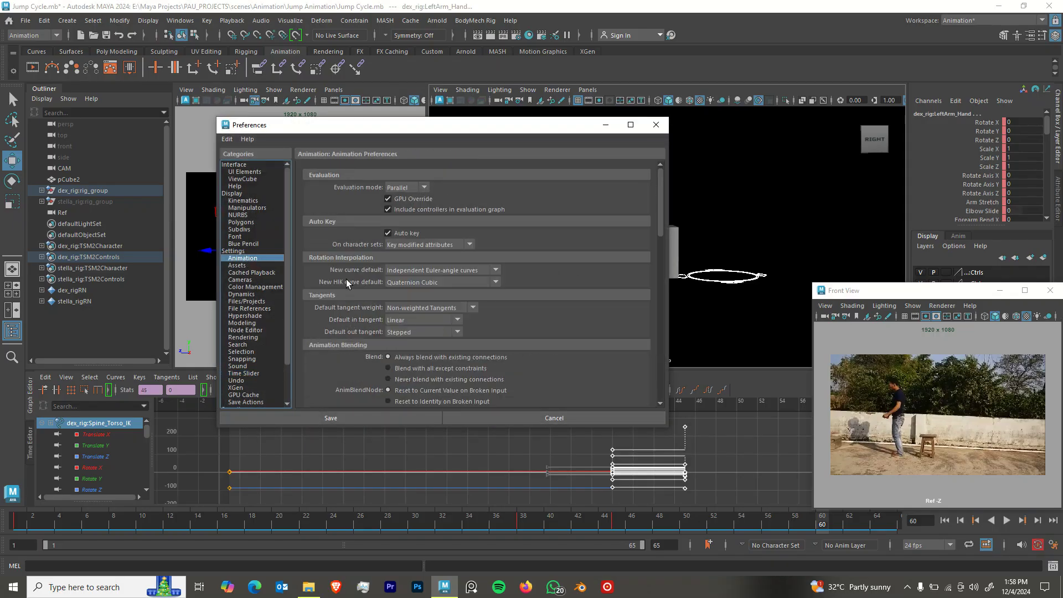
pyautogui.click(398, 321)
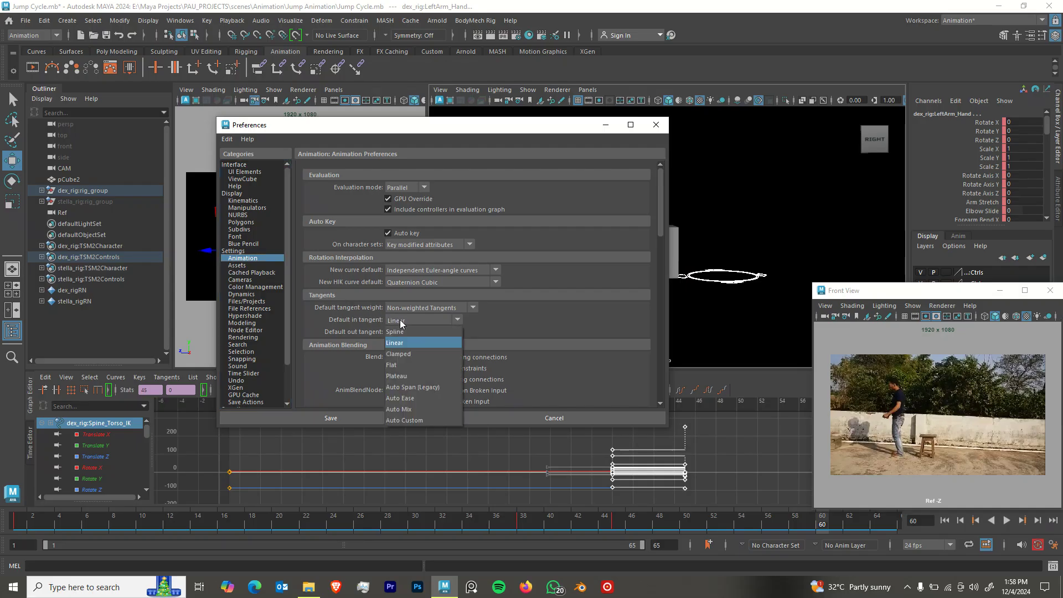
pyautogui.click(420, 389)
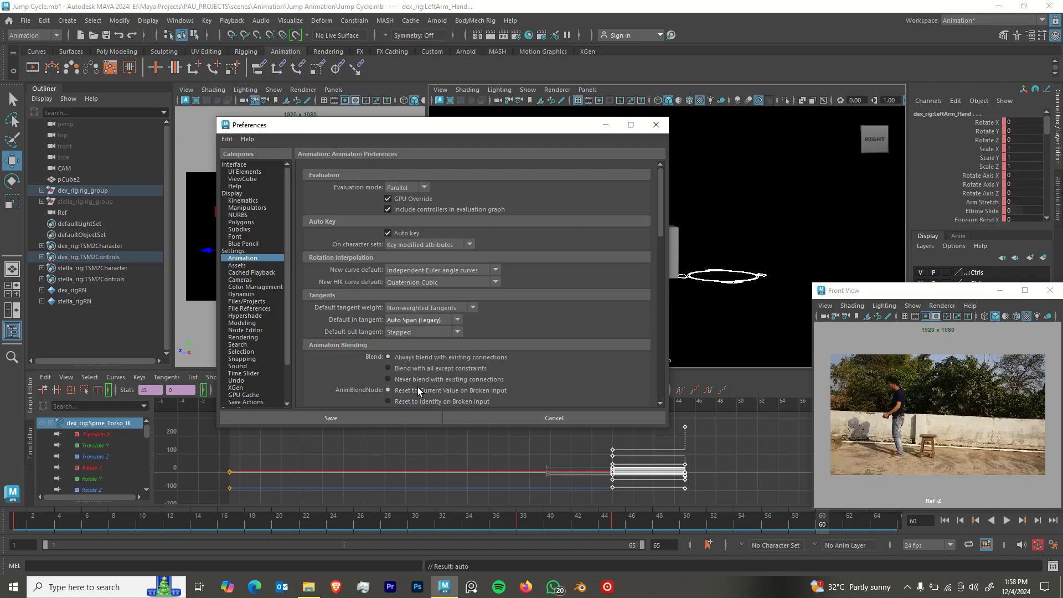
pyautogui.click(399, 332)
pyautogui.click(411, 402)
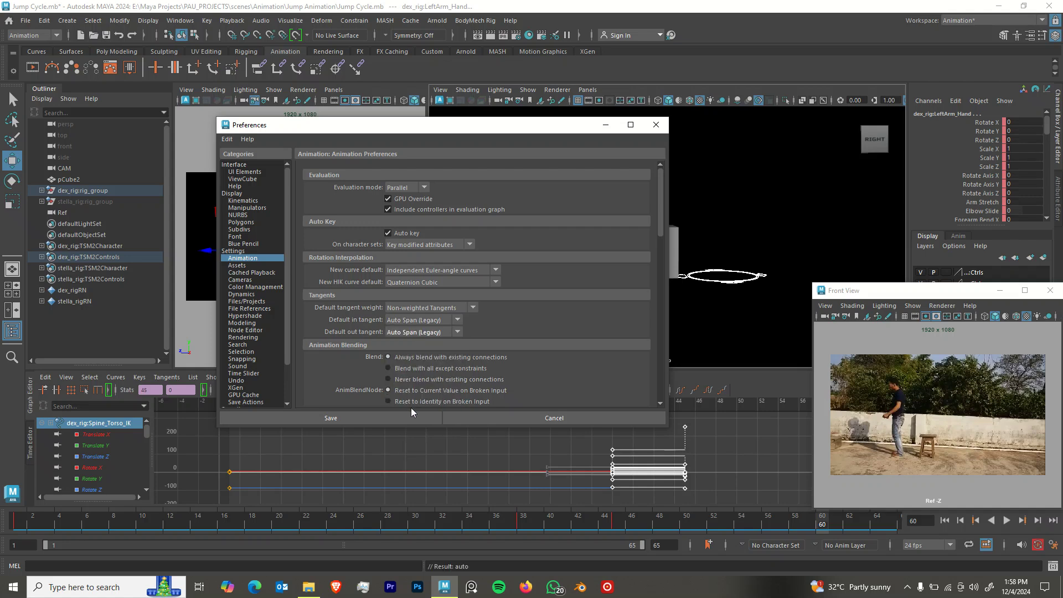
# Set the default in tangent to Linear and the default out tangent to Stepped, and save the preferences.
pyautogui.click(406, 320)
pyautogui.click(406, 339)
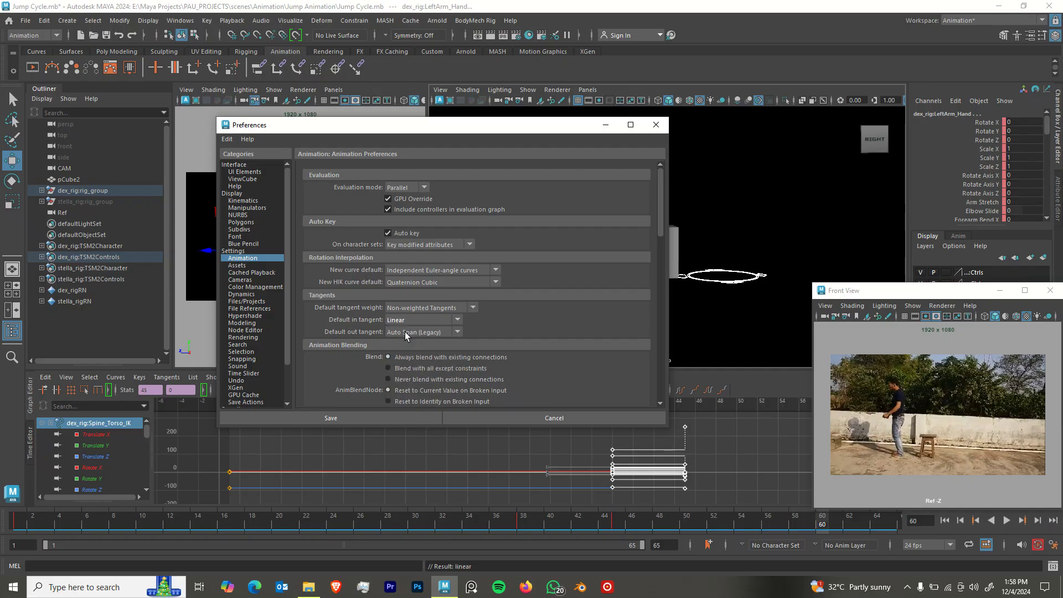
pyautogui.click(406, 332)
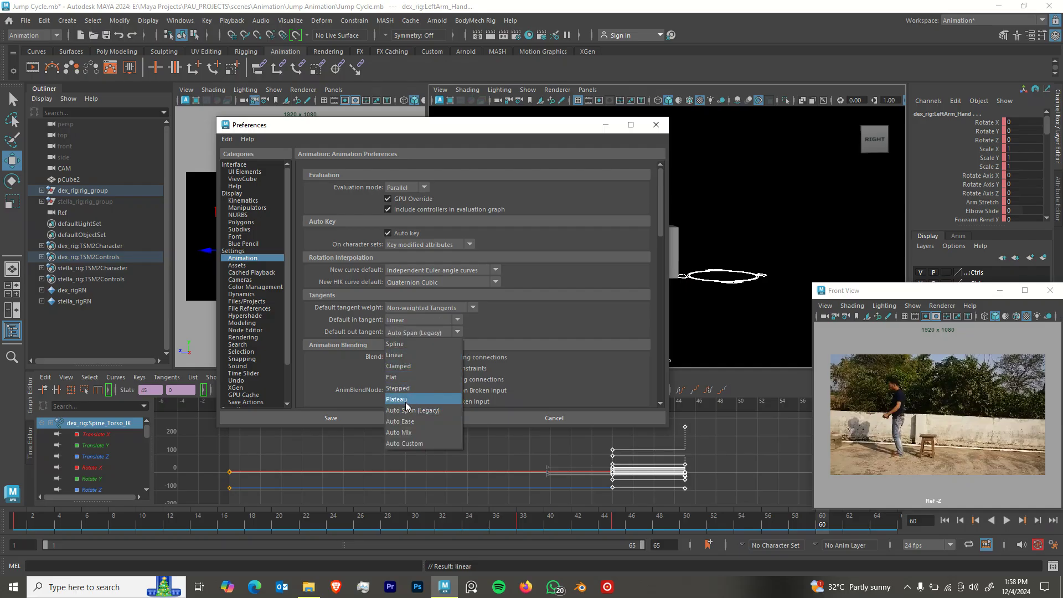
pyautogui.click(397, 388)
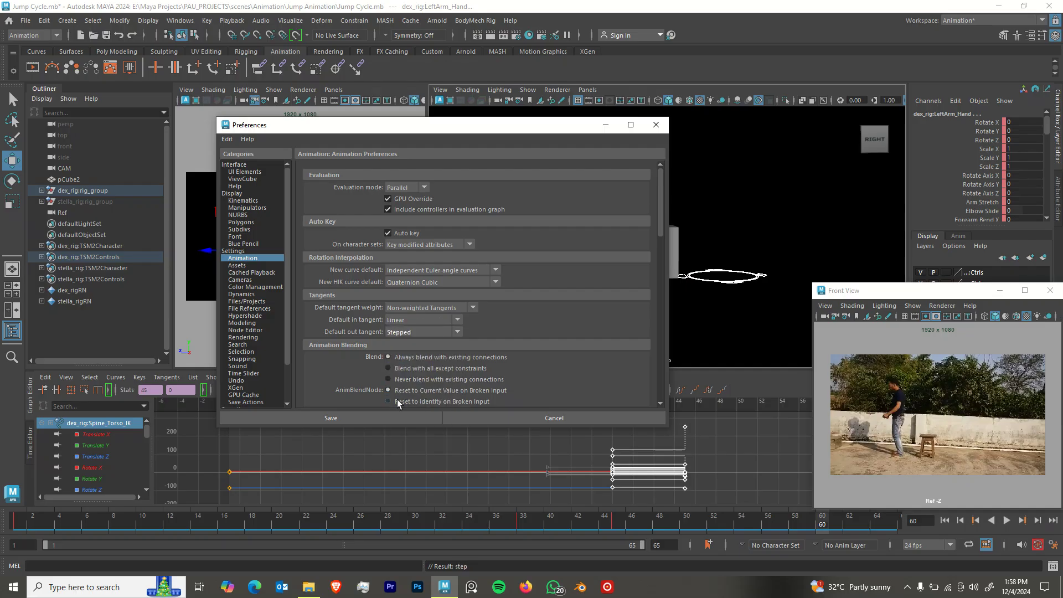
pyautogui.click(360, 421)
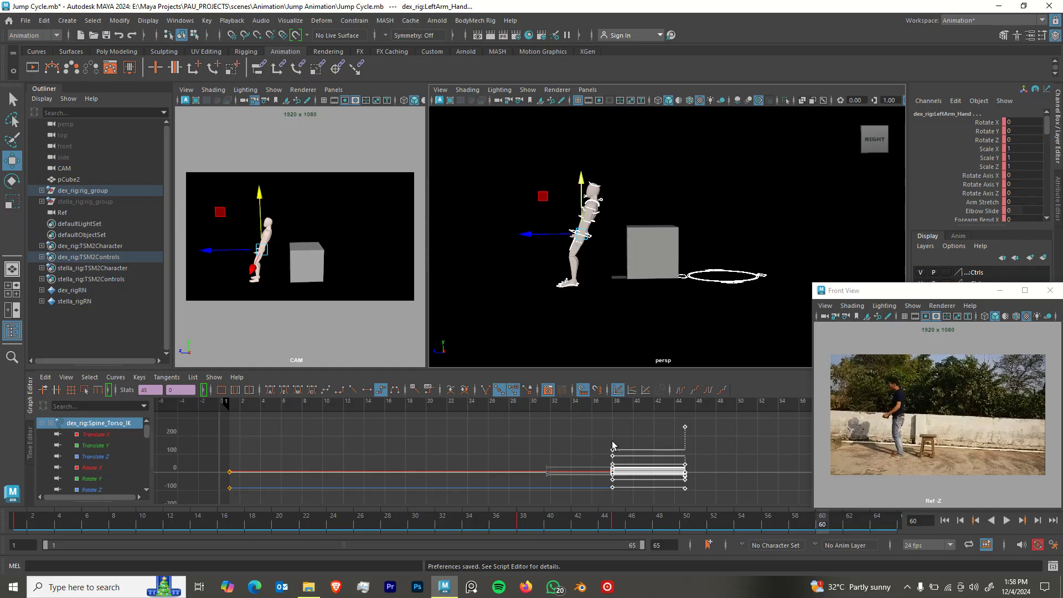
# Apply auto tangents to the dex_rig keys at frames 38 and 45 and play the jump from frame 1.
pyautogui.keyDown('alt'); pyautogui.moveTo(507, 479); pyautogui.dragTo(375, 470, button='middle'); pyautogui.keyUp('alt')
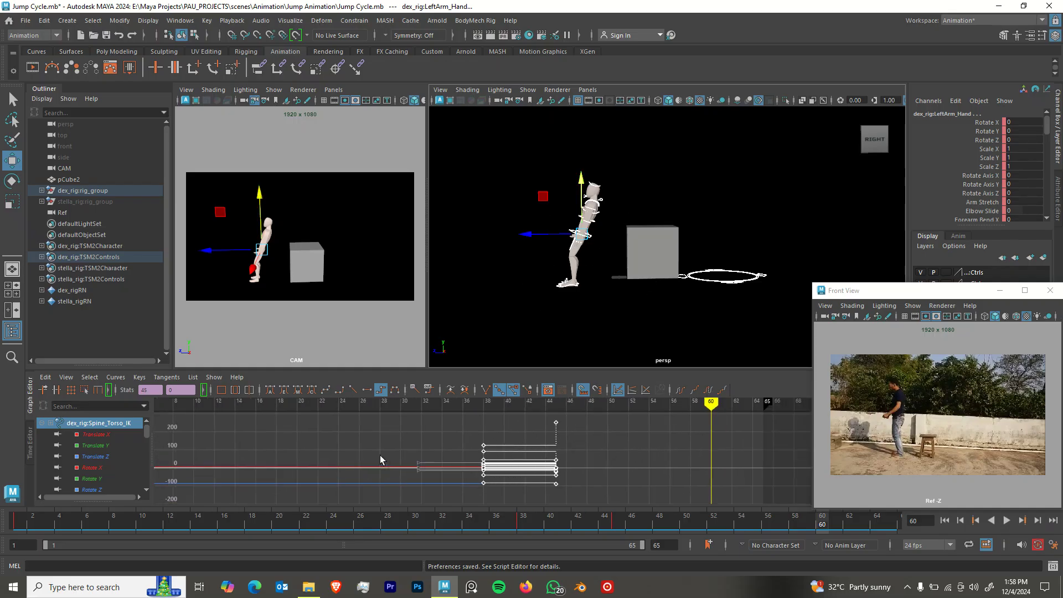
pyautogui.click(419, 450)
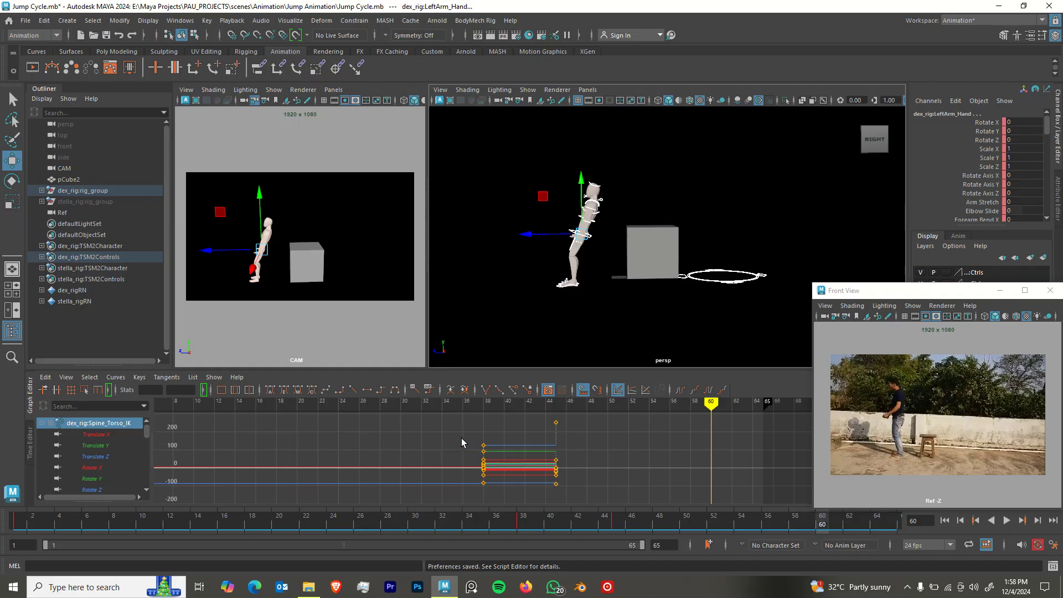
pyautogui.moveTo(593, 490); pyautogui.dragTo(593, 491)
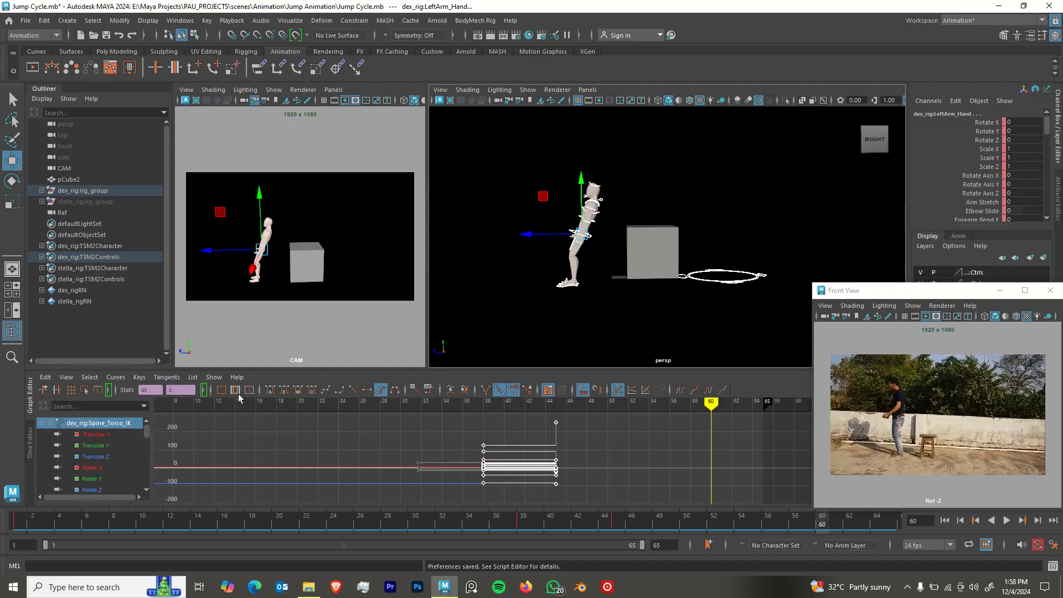
pyautogui.click(270, 392)
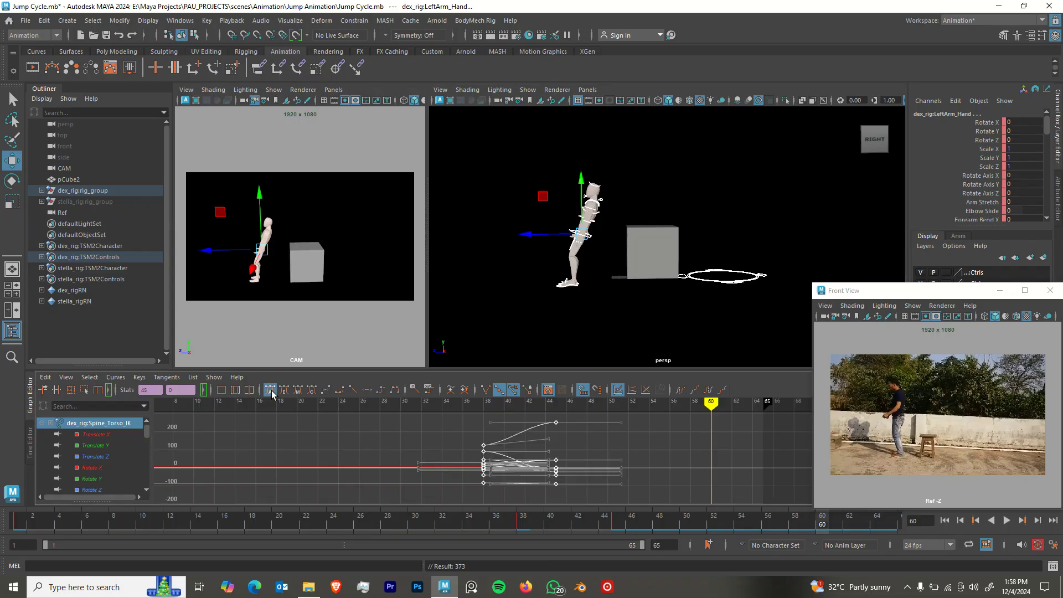
pyautogui.click(569, 439)
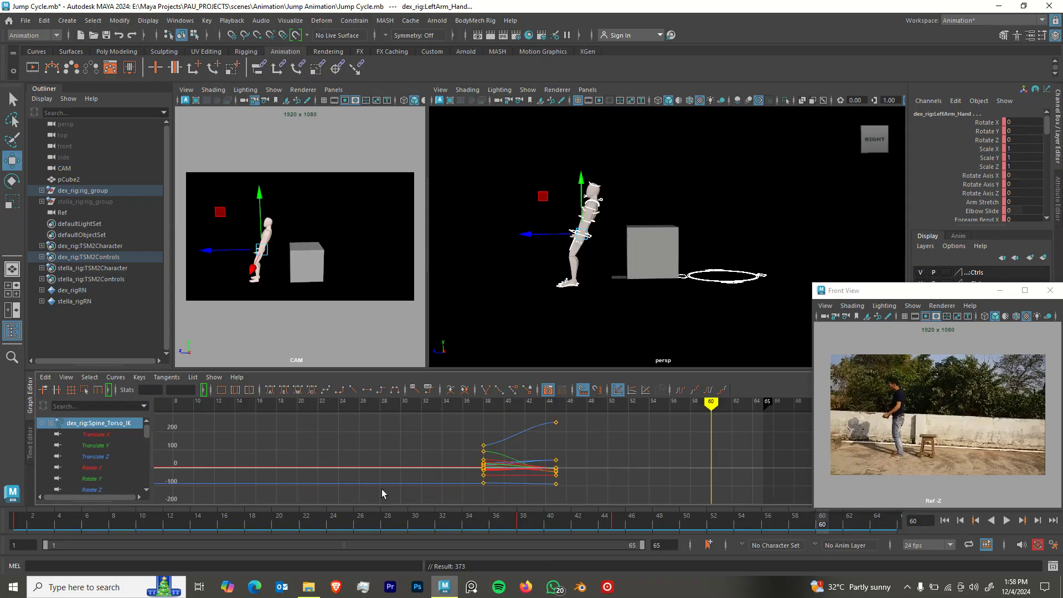
pyautogui.moveTo(354, 524); pyautogui.dragTo(2, 537)
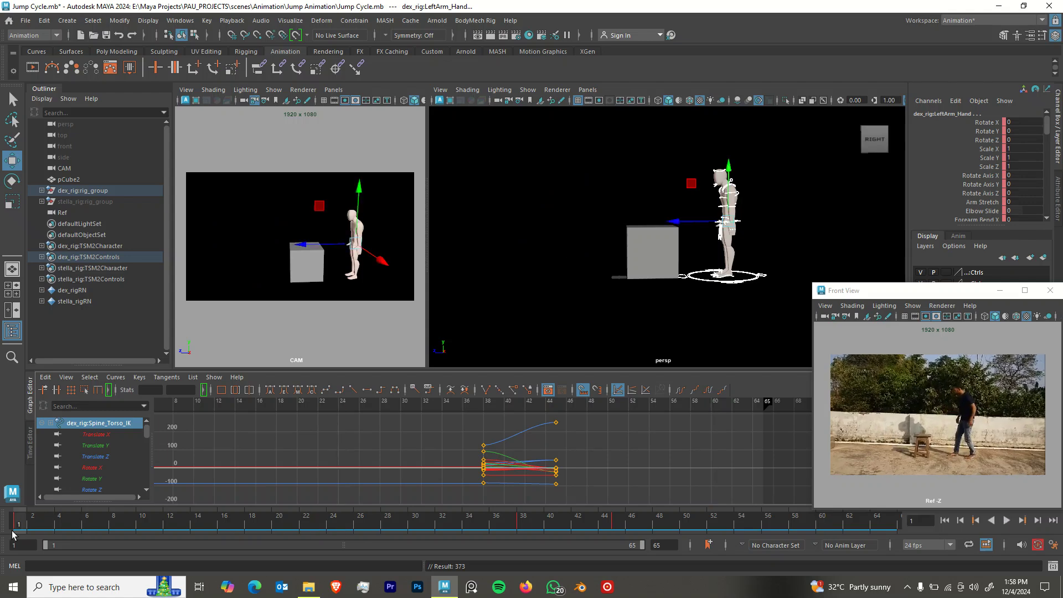
pyautogui.hotkey('alt', 'v')
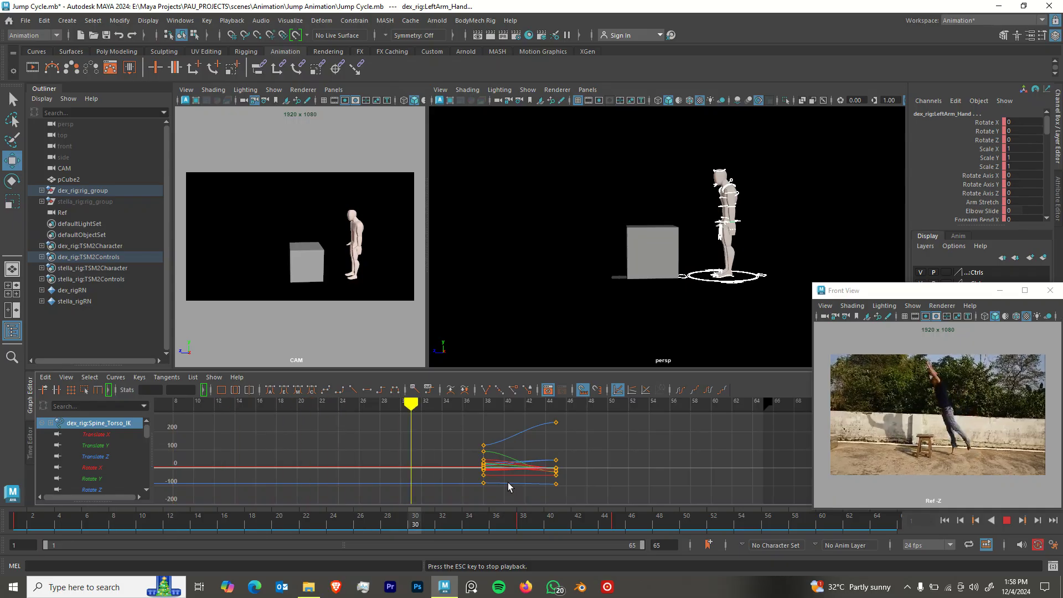
pyautogui.hotkey('alt', 'v')
# Select all dex_rig keys including frame 1, apply auto tangents to them, and play back the interpolated motion.
pyautogui.scroll(-9, 483, 453)
pyautogui.moveTo(473, 433); pyautogui.dragTo(628, 492)
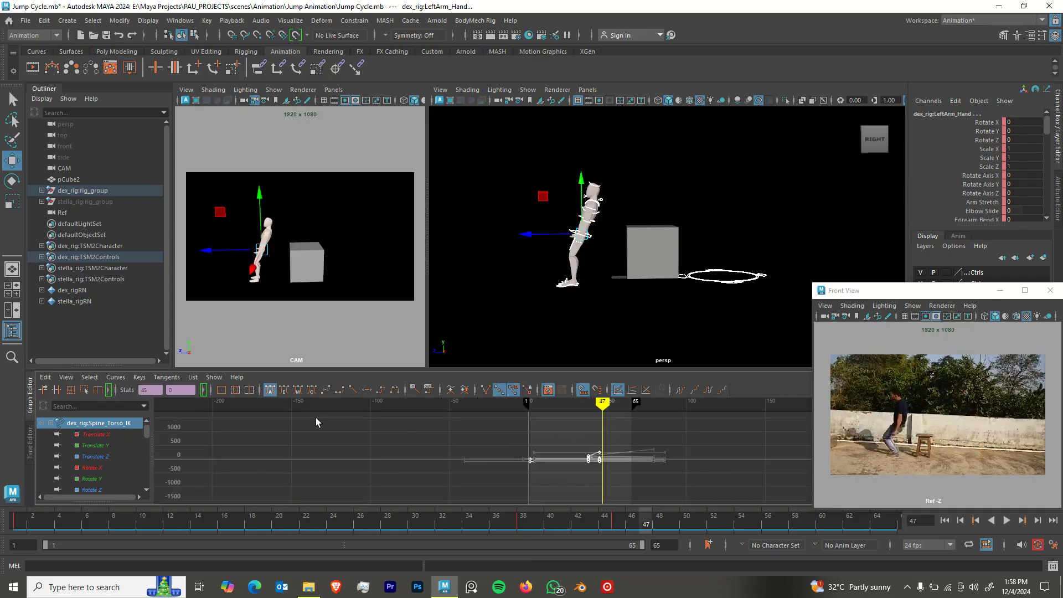
pyautogui.hotkey('alt', 'v')
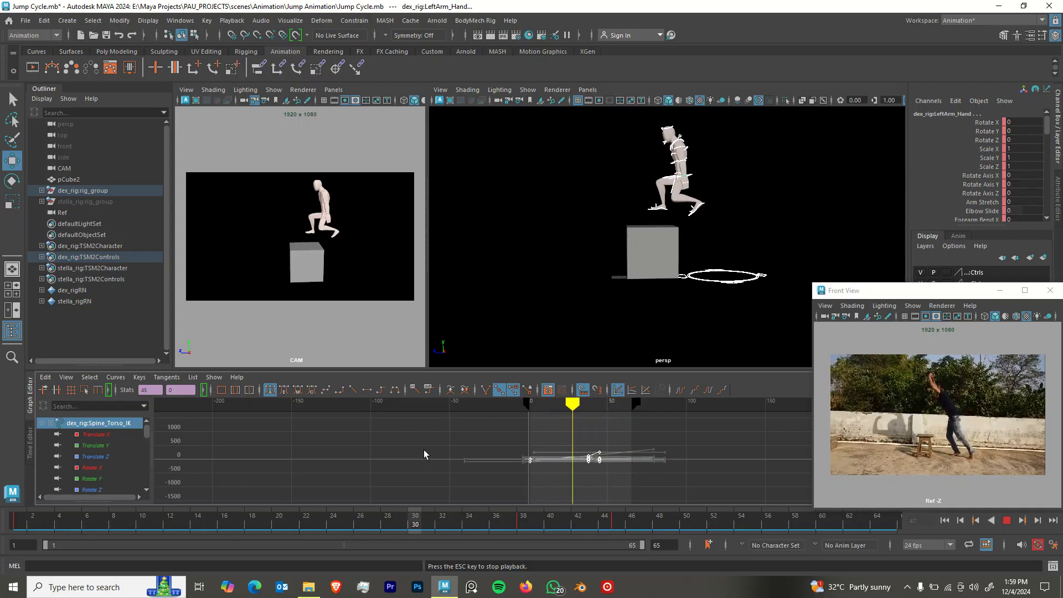
pyautogui.press('Escape')
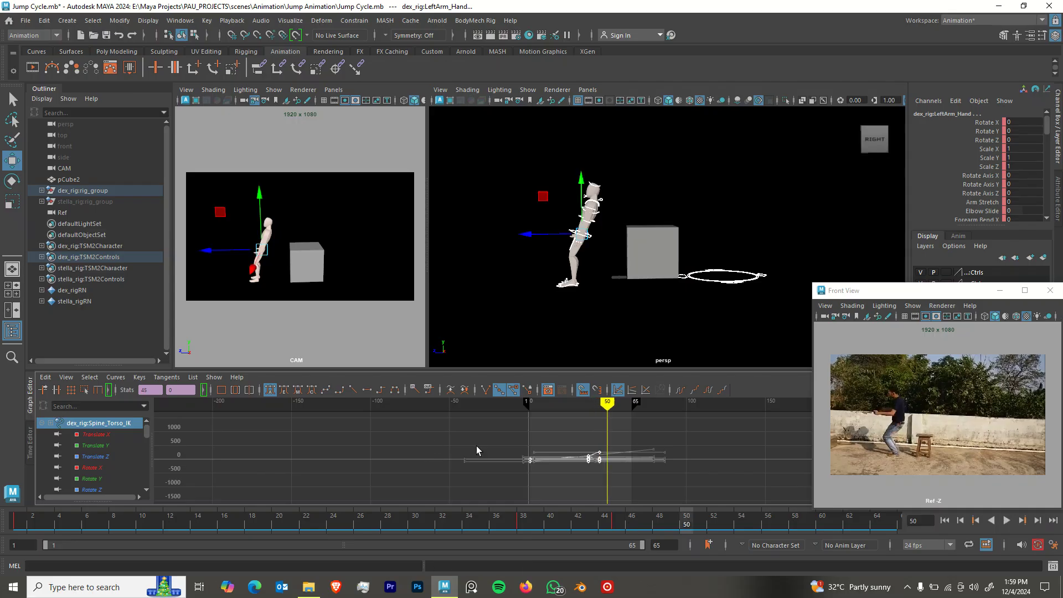
# Switch all dex_rig keys back to linear in and stepped out tangents, check the playback, and save the scene.
pyautogui.moveTo(616, 497); pyautogui.dragTo(660, 512)
pyautogui.click(353, 391)
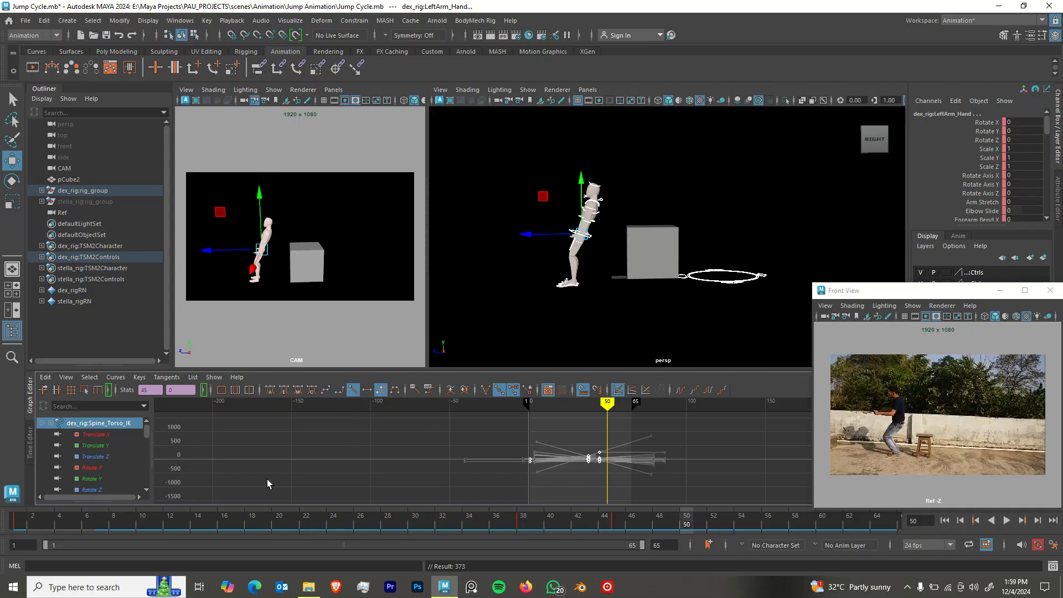
pyautogui.hotkey('alt', 'v')
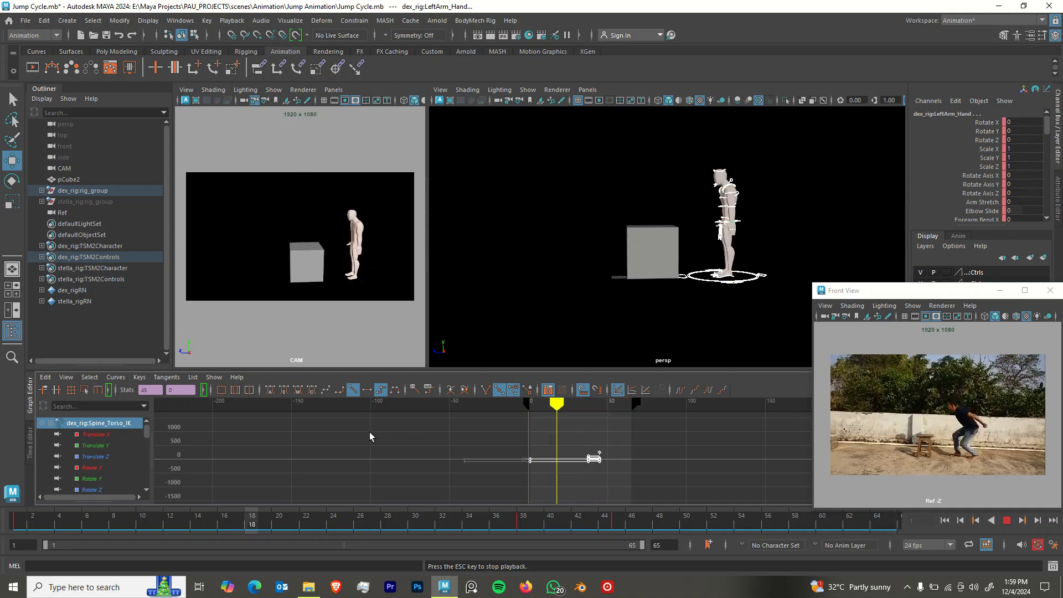
pyautogui.press('Escape')
pyautogui.hotkey('ctrl', 's')
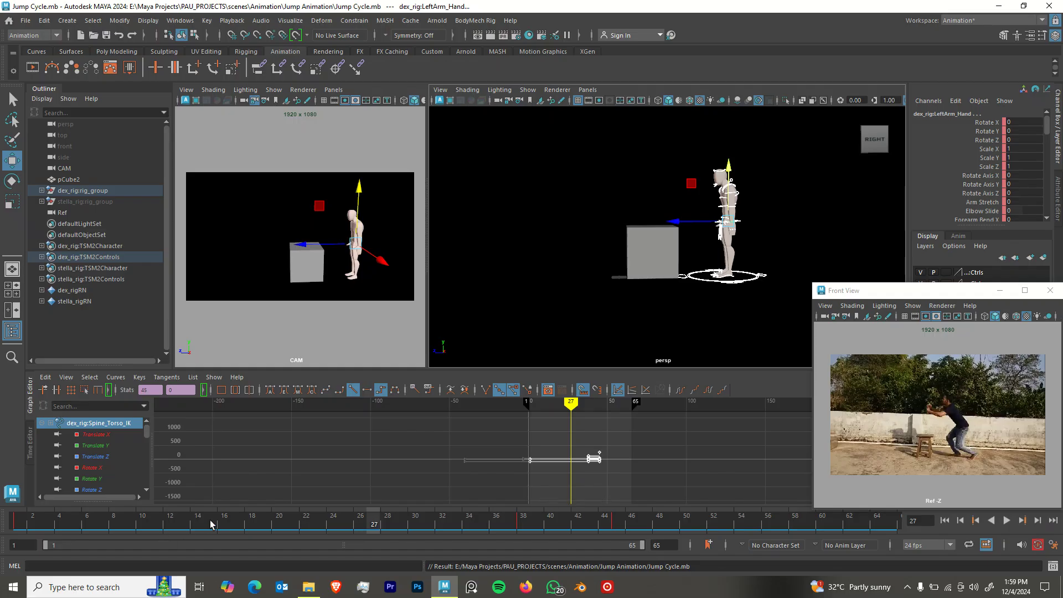
# At frame 1, move dex_rig's RightLeg_IK_Leg control forward along Z so the right foot steps toward the box.
pyautogui.moveTo(27, 520); pyautogui.dragTo(3, 521)
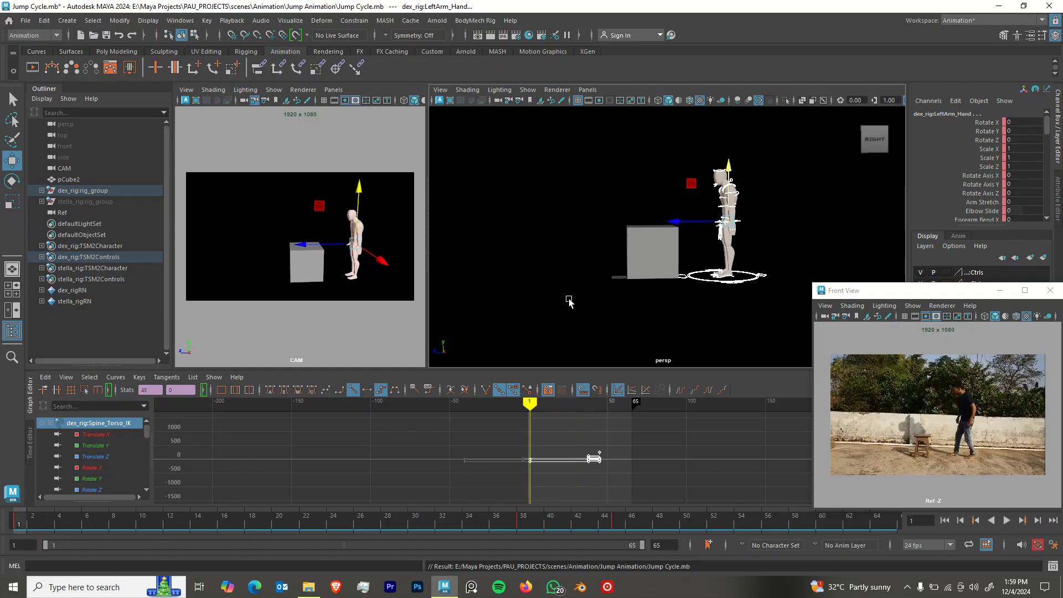
pyautogui.keyDown('alt'); pyautogui.moveTo(666, 266); pyautogui.dragTo(654, 268); pyautogui.keyUp('alt')
pyautogui.keyDown('alt'); pyautogui.moveTo(654, 268); pyautogui.dragTo(745, 281, button='right'); pyautogui.keyUp('alt')
pyautogui.keyDown('alt'); pyautogui.moveTo(744, 281); pyautogui.dragTo(608, 263, button='middle'); pyautogui.keyUp('alt')
pyautogui.keyDown('alt'); pyautogui.moveTo(608, 263); pyautogui.dragTo(642, 265); pyautogui.keyUp('alt')
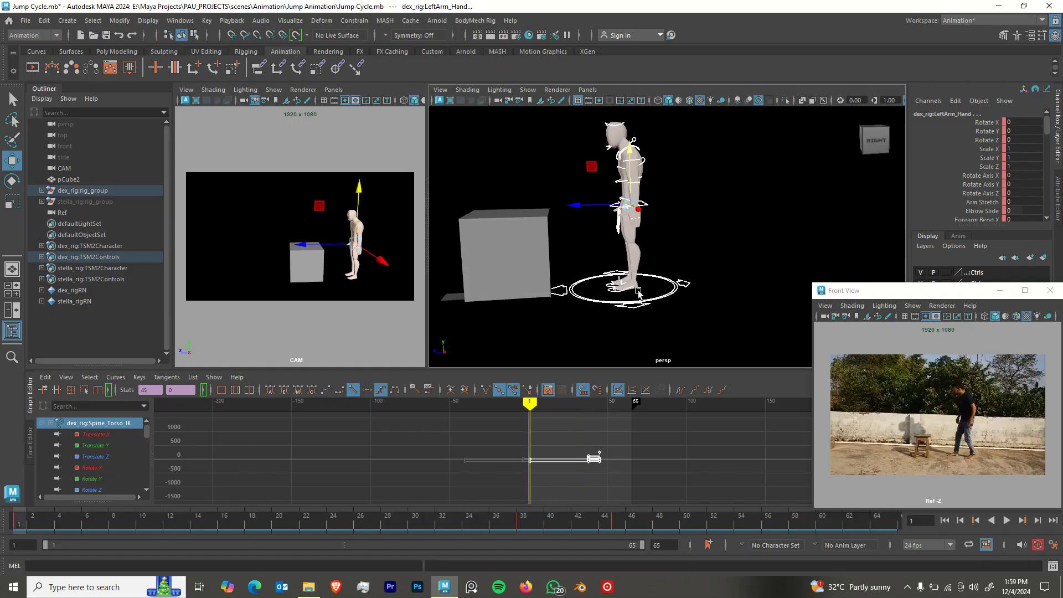
pyautogui.click(611, 288)
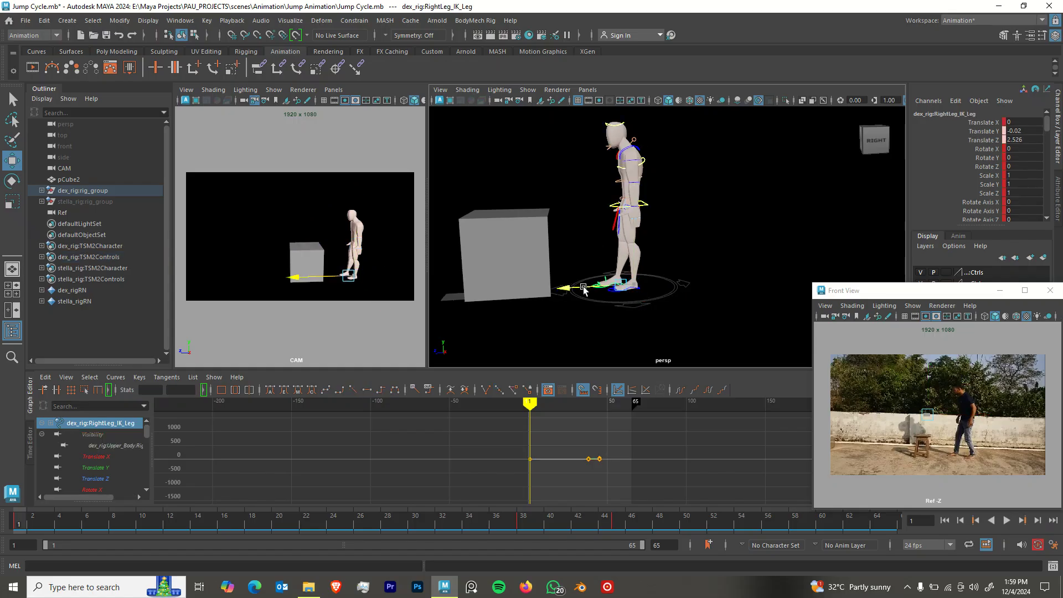
pyautogui.moveTo(581, 287); pyautogui.dragTo(582, 288)
# Move the Upper_Body control to about Translate Y -4.9 and Z 8.7, and rotate it to about X 9.7 and Y 12.6.
pyautogui.keyDown('alt'); pyautogui.moveTo(635, 242); pyautogui.dragTo(615, 207); pyautogui.keyUp('alt')
pyautogui.click(626, 206)
pyautogui.keyDown('alt'); pyautogui.moveTo(628, 234); pyautogui.dragTo(638, 262, button='middle'); pyautogui.keyUp('alt')
pyautogui.keyDown('alt'); pyautogui.moveTo(638, 262); pyautogui.dragTo(621, 235); pyautogui.keyUp('alt')
pyautogui.press('e')
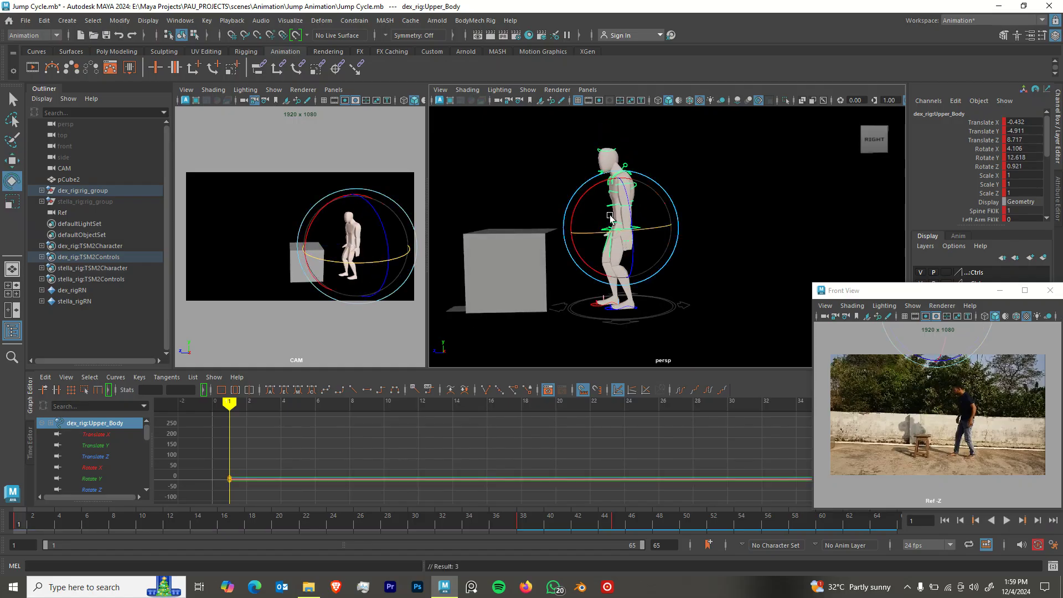
pyautogui.moveTo(581, 205); pyautogui.dragTo(752, 247)
pyautogui.press('w')
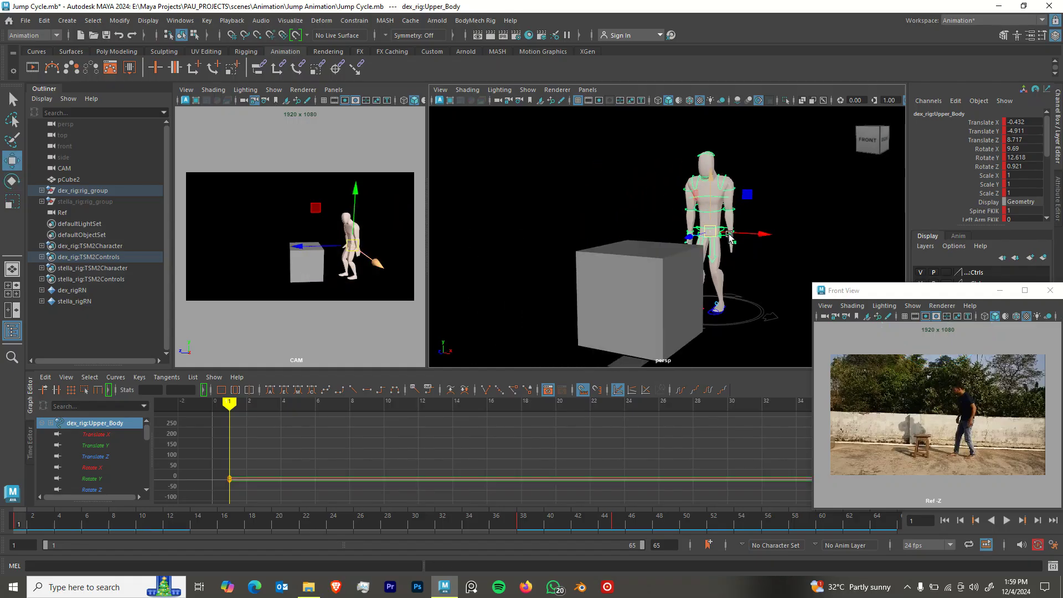
# Tilt the Upper_Body control to about Rotate Z -2.8 and shift it sideways to about Translate X -5.4.
pyautogui.scroll(3, 696, 246)
pyautogui.keyDown('alt'); pyautogui.moveTo(696, 246); pyautogui.dragTo(629, 284, button='middle'); pyautogui.keyUp('alt')
pyautogui.keyDown('alt'); pyautogui.moveTo(629, 284); pyautogui.dragTo(638, 277); pyautogui.keyUp('alt')
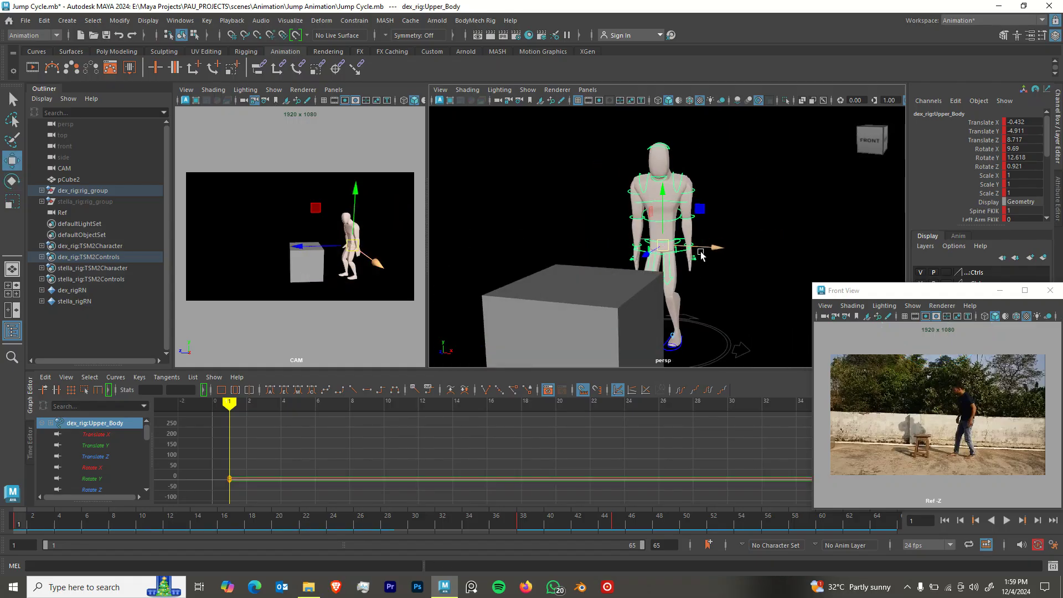
pyautogui.press('e')
pyautogui.moveTo(699, 217); pyautogui.dragTo(696, 206)
pyautogui.press('w')
pyautogui.moveTo(721, 249); pyautogui.dragTo(607, 267)
# Turn the left foot by rotating LeftLeg_IK_Leg to about 15.5 in Rotate Y.
pyautogui.click(578, 285)
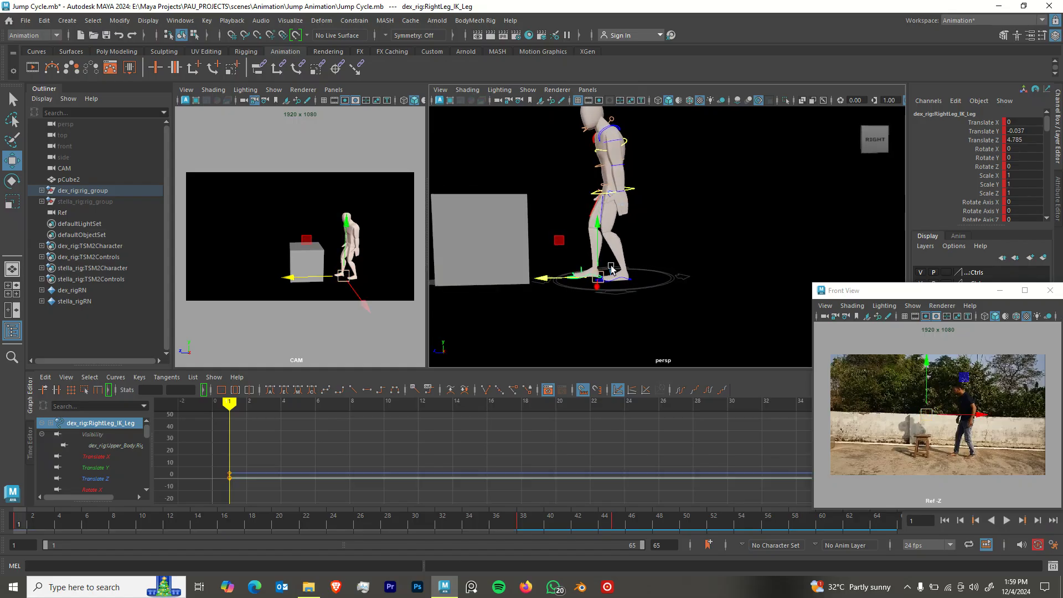
pyautogui.click(624, 280)
pyautogui.press('e')
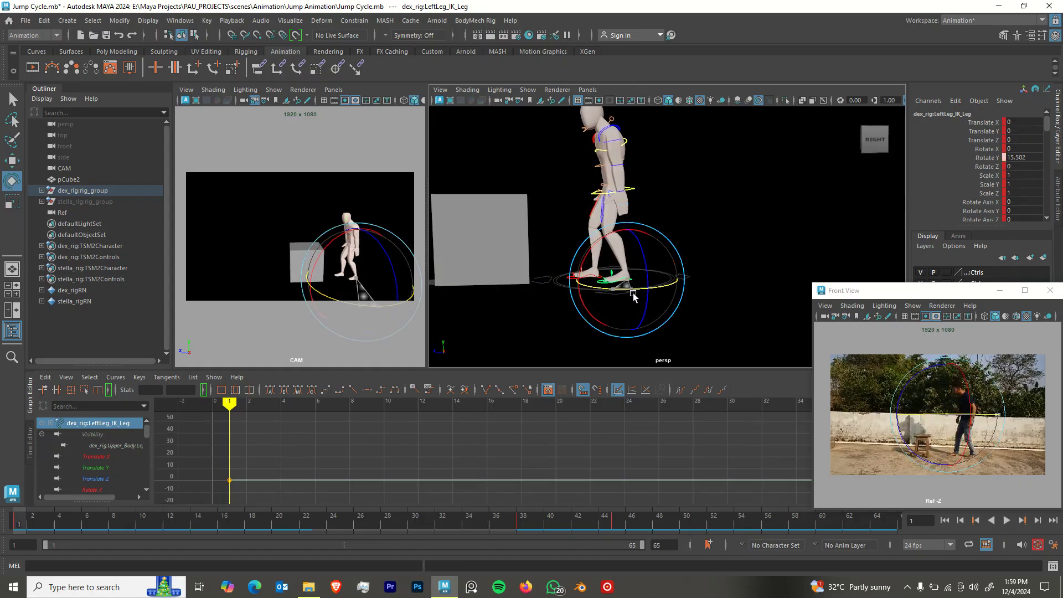
pyautogui.keyDown('alt'); pyautogui.moveTo(624, 278); pyautogui.dragTo(712, 292); pyautogui.keyUp('alt')
pyautogui.keyDown('alt'); pyautogui.moveTo(688, 249); pyautogui.dragTo(610, 278); pyautogui.keyUp('alt')
# Bend the left forearm by rotating LeftArm_Lower_Arm to about -37.1 in Rotate Y.
pyautogui.scroll(3, 704, 264)
pyautogui.click(573, 247)
pyautogui.click(592, 271)
pyautogui.click(648, 222)
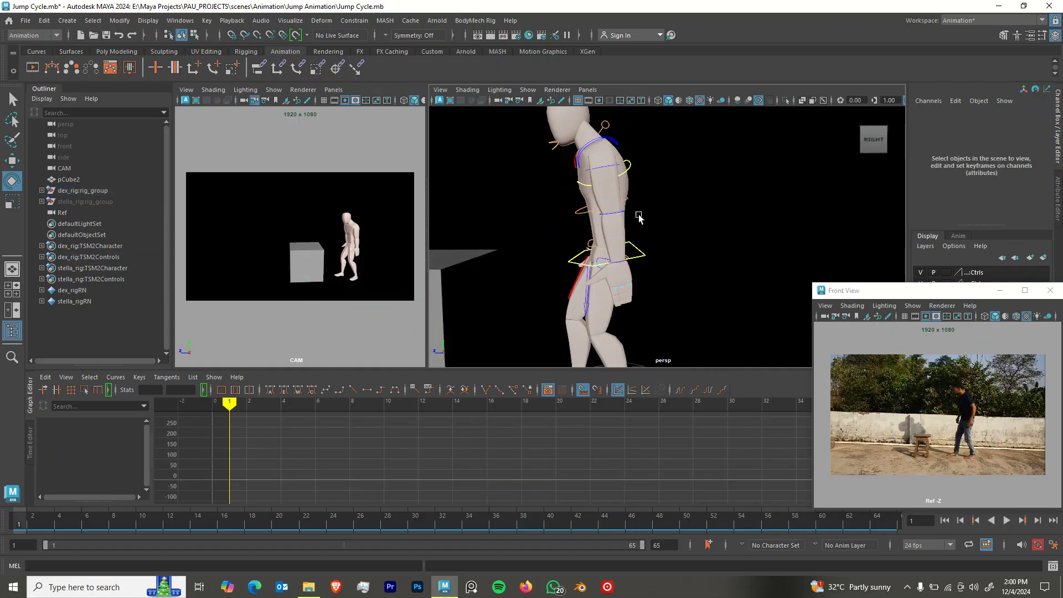
pyautogui.click(622, 213)
pyautogui.moveTo(628, 162); pyautogui.dragTo(692, 209)
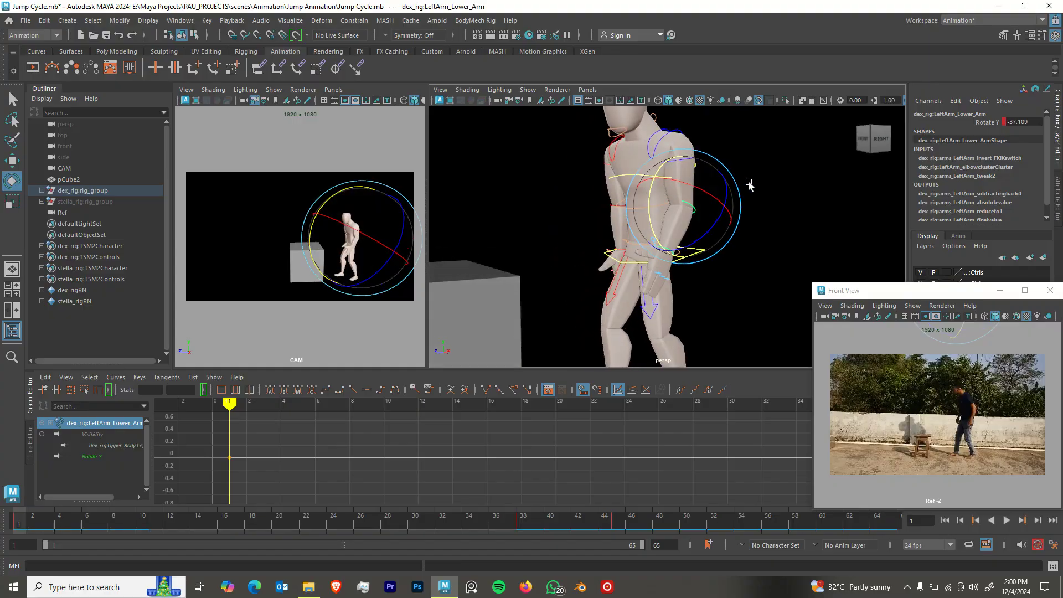
pyautogui.press('w')
pyautogui.click(732, 168)
# Rotate dex_rig's left upper arm so the bent arm swings away from the torso.
pyautogui.press('e')
pyautogui.click(689, 165)
pyautogui.moveTo(710, 168); pyautogui.dragTo(702, 153)
pyautogui.keyDown('alt'); pyautogui.moveTo(690, 160); pyautogui.dragTo(731, 197); pyautogui.keyUp('alt')
pyautogui.keyDown('alt'); pyautogui.moveTo(765, 231); pyautogui.dragTo(733, 215); pyautogui.keyUp('alt')
pyautogui.moveTo(695, 178); pyautogui.dragTo(695, 166)
pyautogui.click(762, 218)
# Rotate the LeftArm_Hand control to pose the left wrist.
pyautogui.click(701, 232)
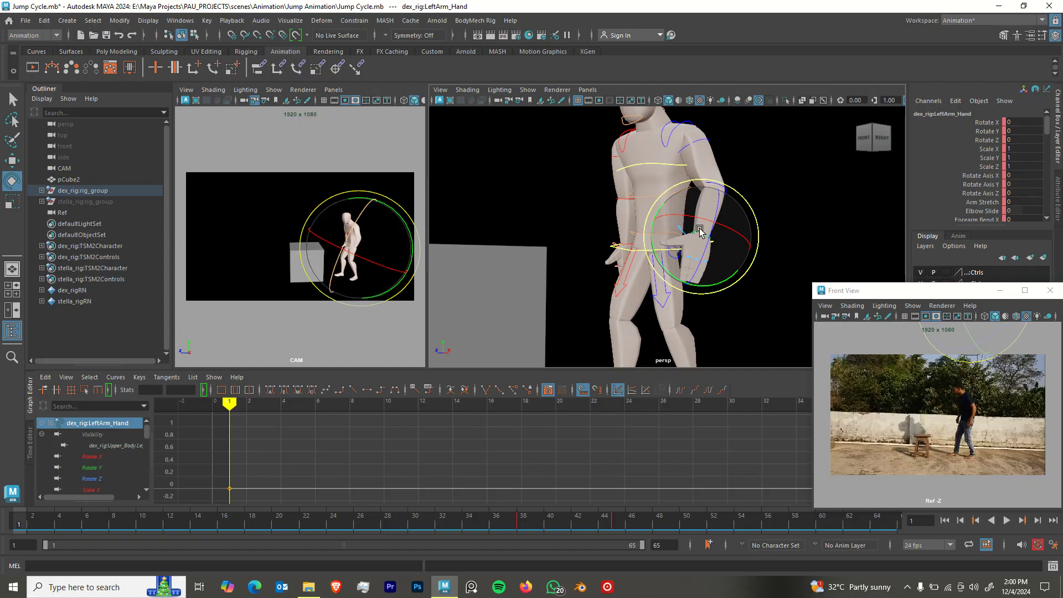
pyautogui.keyDown('alt'); pyautogui.moveTo(701, 232); pyautogui.dragTo(698, 242); pyautogui.keyUp('alt')
pyautogui.moveTo(695, 203); pyautogui.dragTo(673, 216)
pyautogui.keyDown('alt'); pyautogui.moveTo(673, 217); pyautogui.dragTo(714, 207); pyautogui.keyUp('alt')
# Bend dex_rig's right forearm at the elbow for the frame 1 pose.
pyautogui.click(673, 176)
pyautogui.keyDown('alt'); pyautogui.moveTo(673, 176); pyautogui.dragTo(641, 241); pyautogui.keyUp('alt')
pyautogui.click(646, 225)
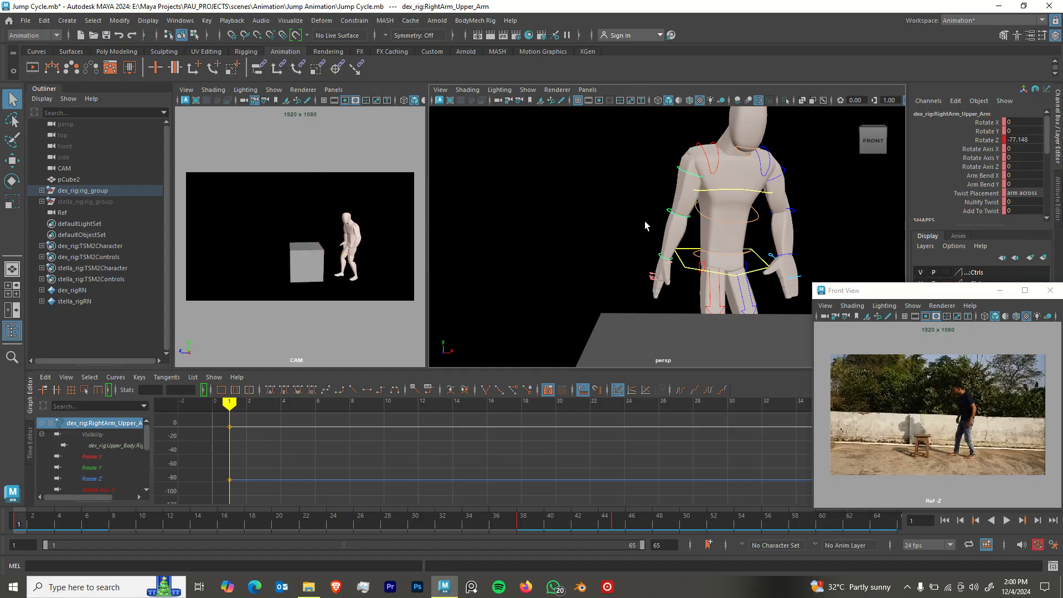
pyautogui.click(672, 216)
pyautogui.moveTo(695, 217); pyautogui.dragTo(556, 211)
pyautogui.click(556, 212)
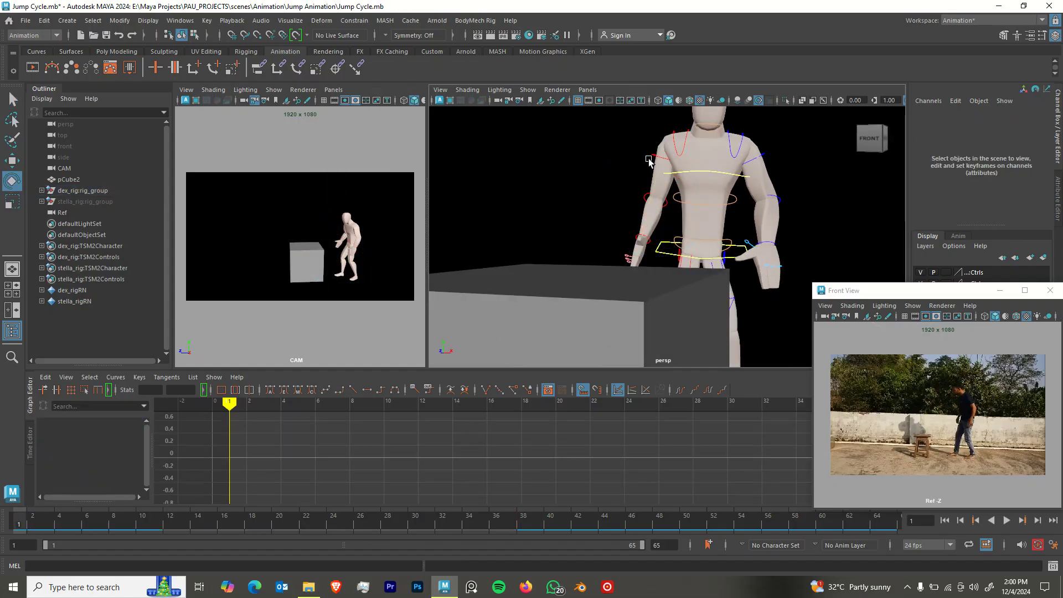
# Rotate RightArm_Upper_Arm to about X 48.3, Y 21.4 and Z -72.7.
pyautogui.click(652, 178)
pyautogui.moveTo(653, 177); pyautogui.dragTo(600, 182)
pyautogui.press('q')
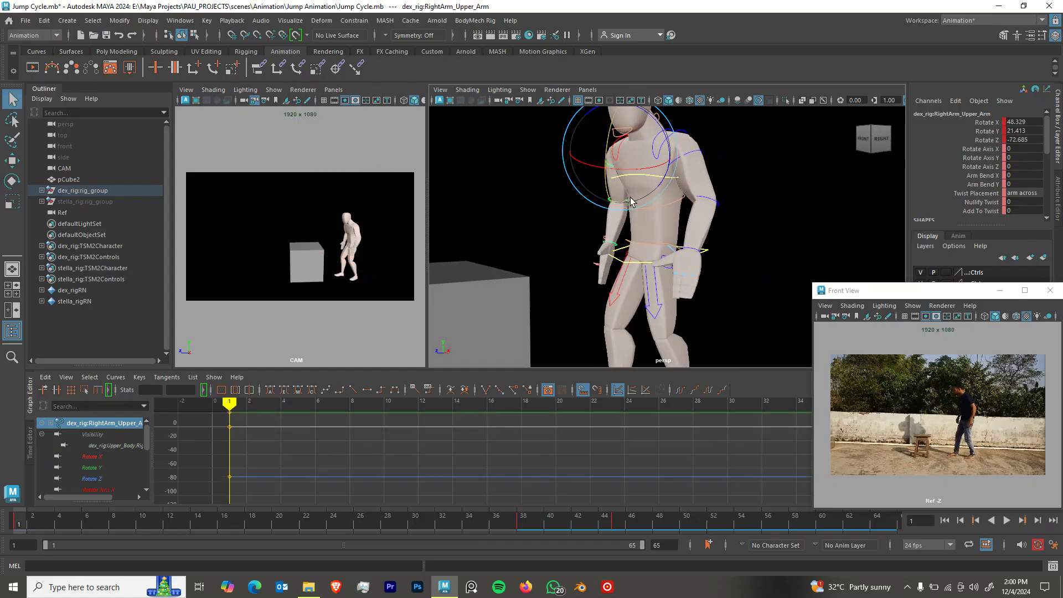
# Tilt the head by rotating the Head_FK control to about X -6.5, Y 3.2 and Z -8.5.
pyautogui.keyDown('alt'); pyautogui.moveTo(673, 227); pyautogui.dragTo(634, 232); pyautogui.keyUp('alt')
pyautogui.keyDown('alt'); pyautogui.moveTo(634, 232); pyautogui.dragTo(650, 270, button='middle'); pyautogui.keyUp('alt')
pyautogui.keyDown('alt'); pyautogui.moveTo(645, 229); pyautogui.dragTo(634, 238); pyautogui.keyUp('alt')
pyautogui.keyDown('alt'); pyautogui.moveTo(661, 210); pyautogui.dragTo(689, 271, button='middle'); pyautogui.keyUp('alt')
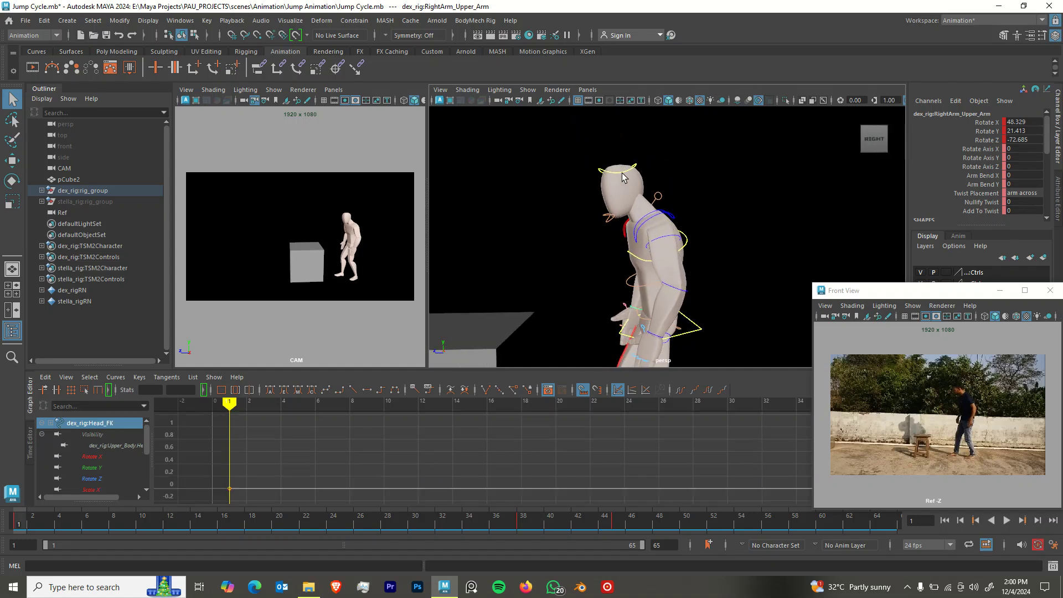
pyautogui.click(621, 173)
pyautogui.press('e')
pyautogui.keyDown('alt'); pyautogui.moveTo(660, 205); pyautogui.dragTo(574, 186); pyautogui.keyUp('alt')
pyautogui.keyDown('alt'); pyautogui.moveTo(645, 232); pyautogui.dragTo(619, 222); pyautogui.keyUp('alt')
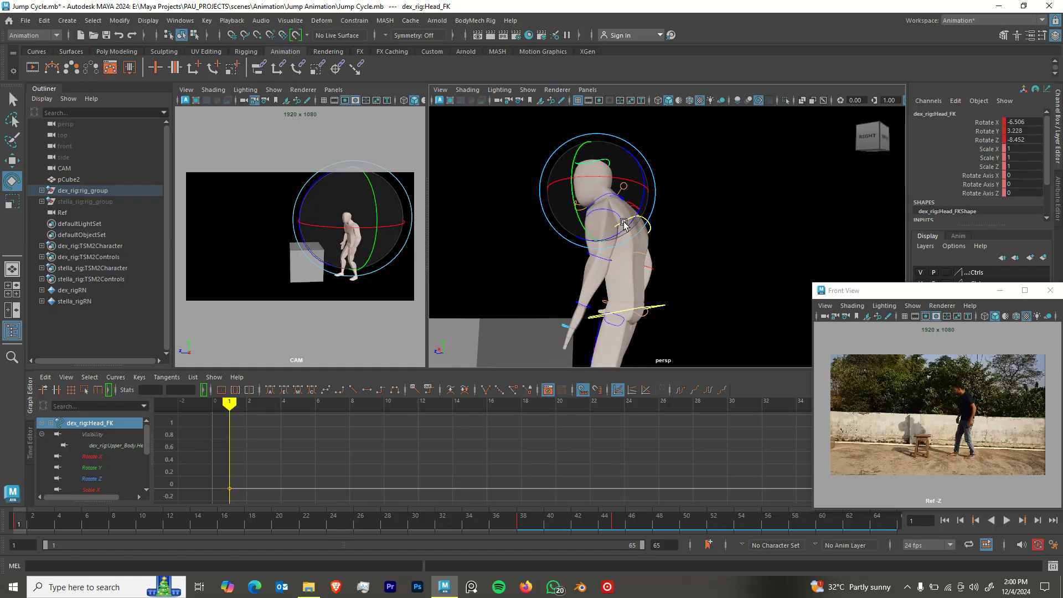
pyautogui.press('q')
pyautogui.scroll(-3, 692, 238)
pyautogui.moveTo(673, 246)
pyautogui.keyDown('alt'); pyautogui.mouseDown(button='middle')
pyautogui.moveTo(698, 234)
pyautogui.moveTo(676, 241)
pyautogui.mouseUp(button='middle'); pyautogui.keyUp('alt')
pyautogui.keyDown('alt'); pyautogui.moveTo(669, 244); pyautogui.dragTo(690, 259); pyautogui.keyUp('alt')
pyautogui.click(682, 247)
pyautogui.press('e')
pyautogui.press('w')
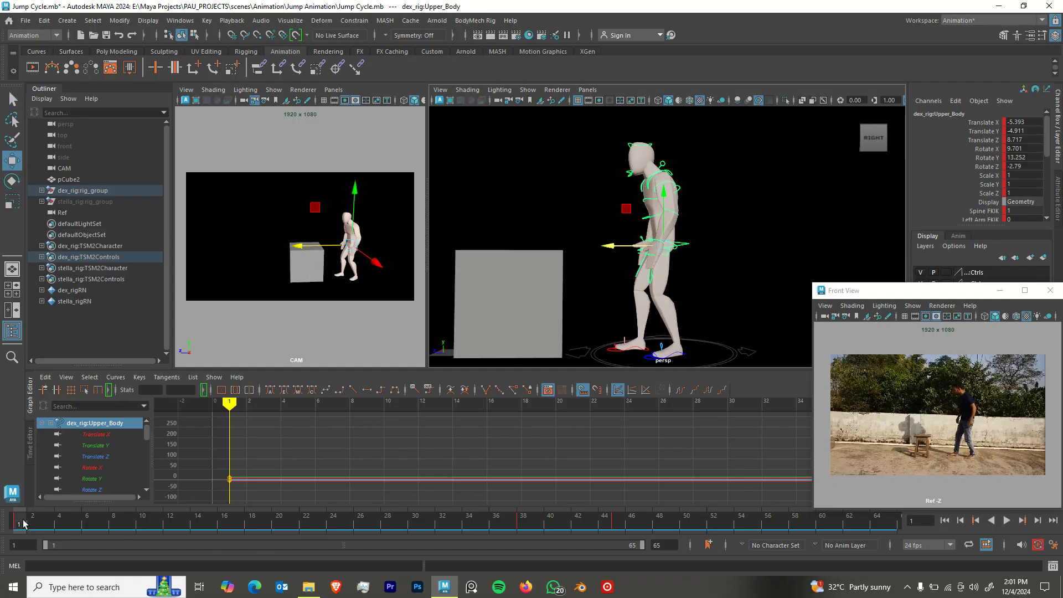
# Select the dex_rig controls together with pCube2, play the reference, and set a key on them at frame 21.
pyautogui.scroll(-3, 649, 270)
pyautogui.scroll(-1, 638, 228)
pyautogui.moveTo(616, 175); pyautogui.dragTo(716, 324)
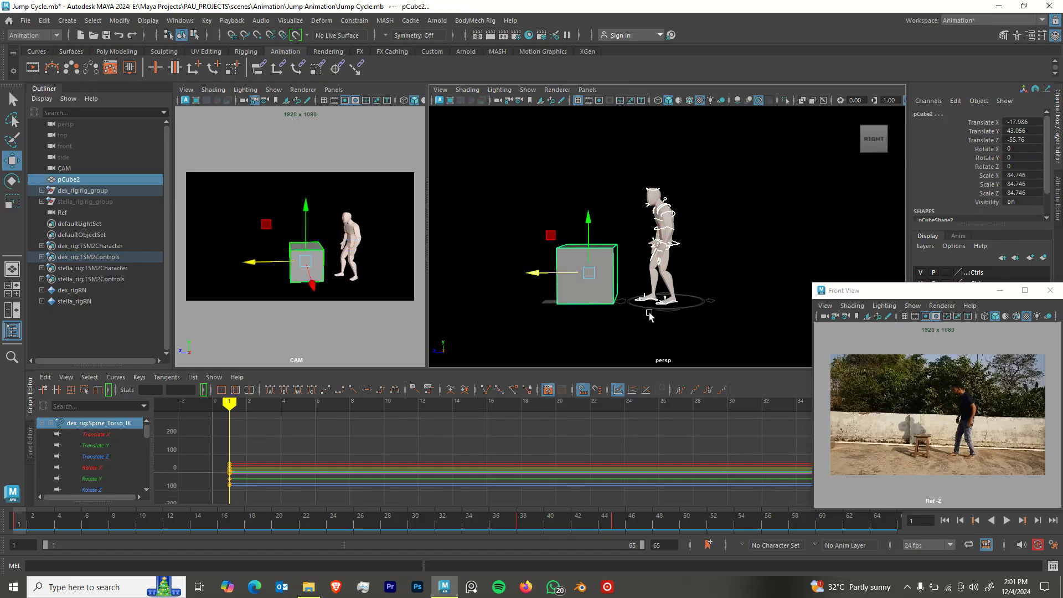
pyautogui.hotkey('alt', 'v')
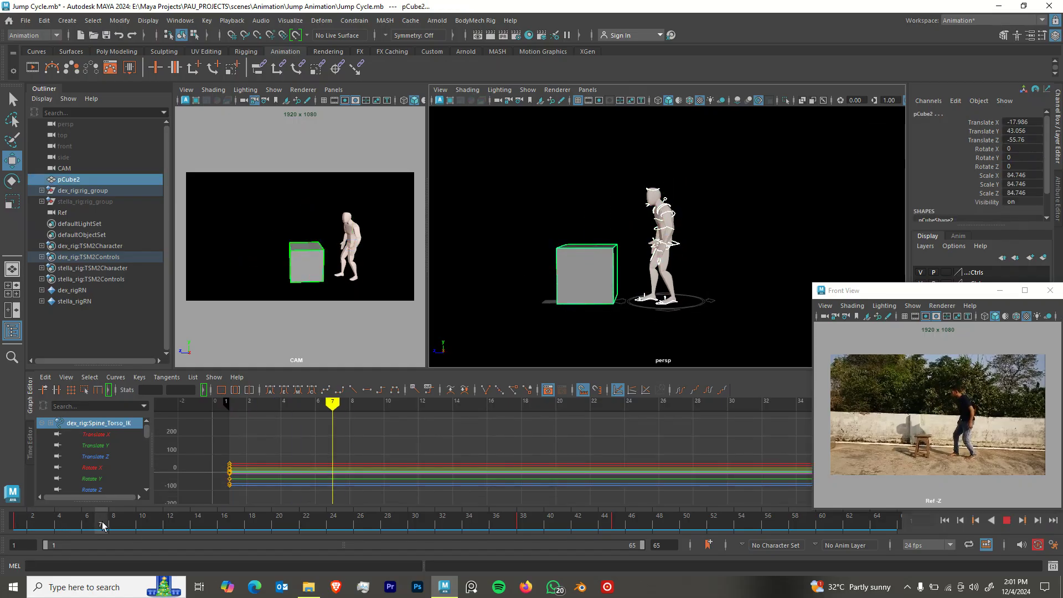
pyautogui.moveTo(215, 525); pyautogui.dragTo(299, 532)
pyautogui.press('s')
# Delete the frame 21 key from pCube2 only.
pyautogui.keyDown('alt'); pyautogui.moveTo(593, 309); pyautogui.dragTo(621, 283); pyautogui.keyUp('alt')
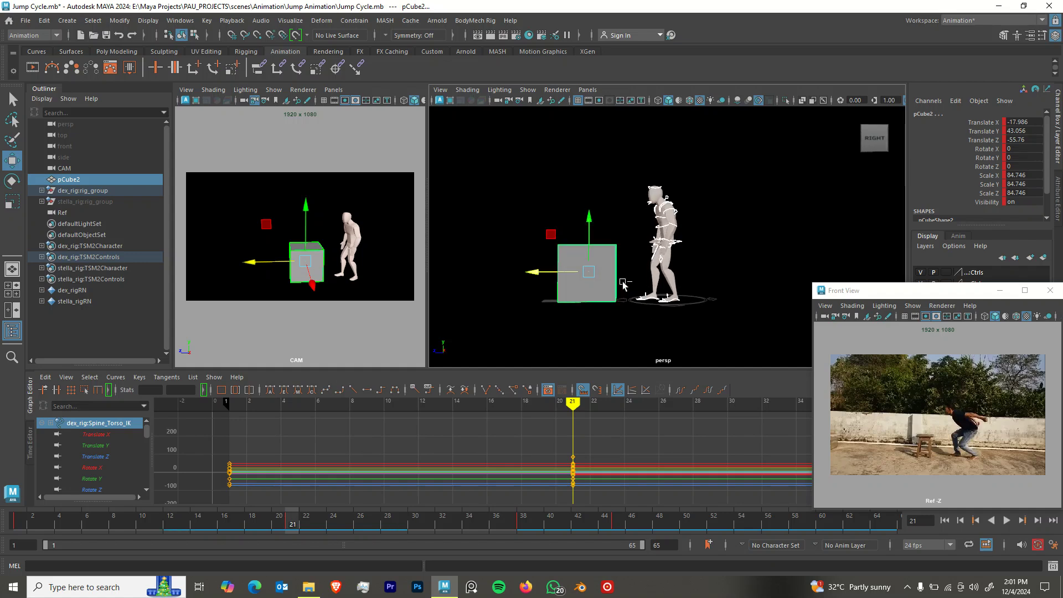
pyautogui.click(612, 281)
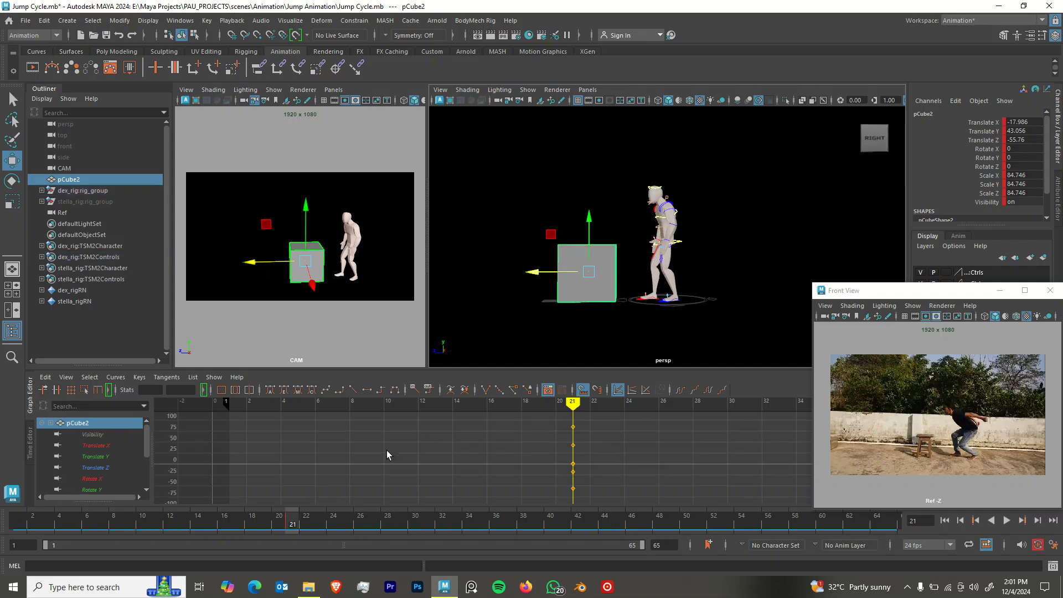
pyautogui.rightClick(295, 526)
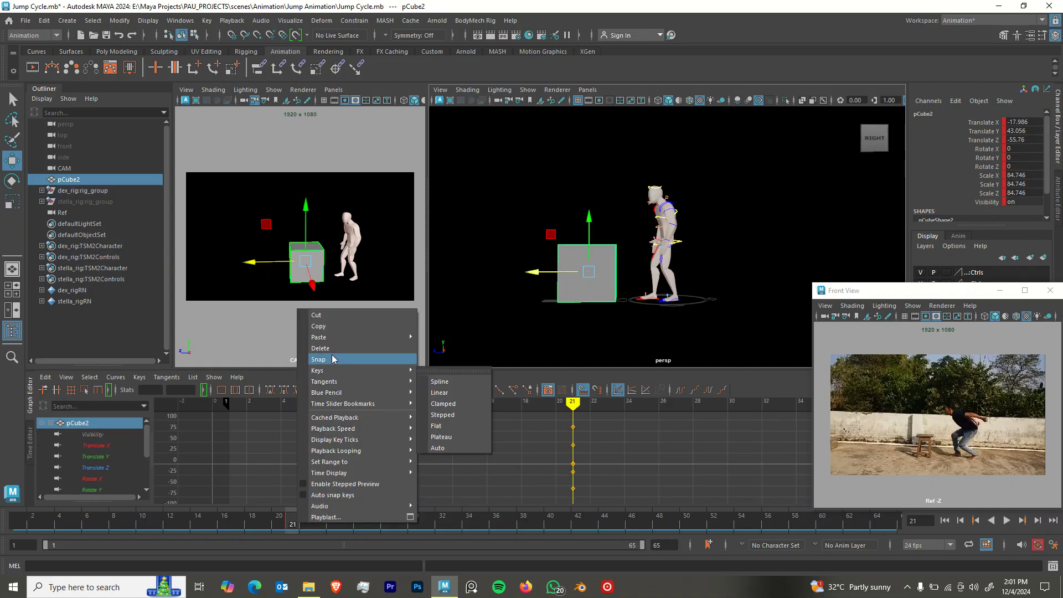
pyautogui.click(326, 395)
pyautogui.keyDown('alt'); pyautogui.moveTo(580, 285); pyautogui.dragTo(589, 297); pyautogui.keyUp('alt')
pyautogui.press('q')
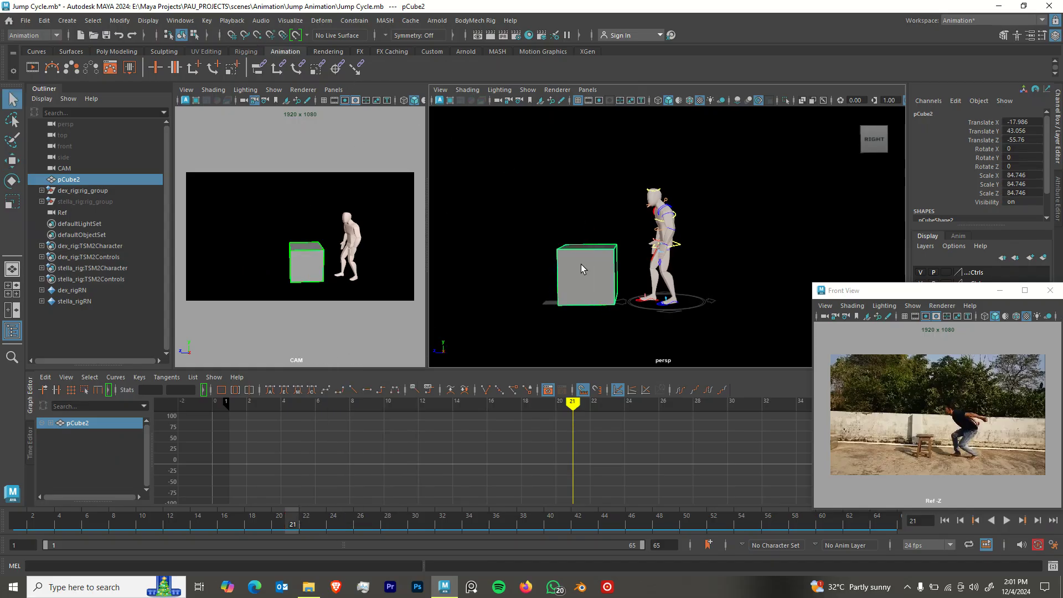
pyautogui.keyDown('alt'); pyautogui.moveTo(562, 268); pyautogui.dragTo(602, 239); pyautogui.keyUp('alt')
pyautogui.click(590, 222)
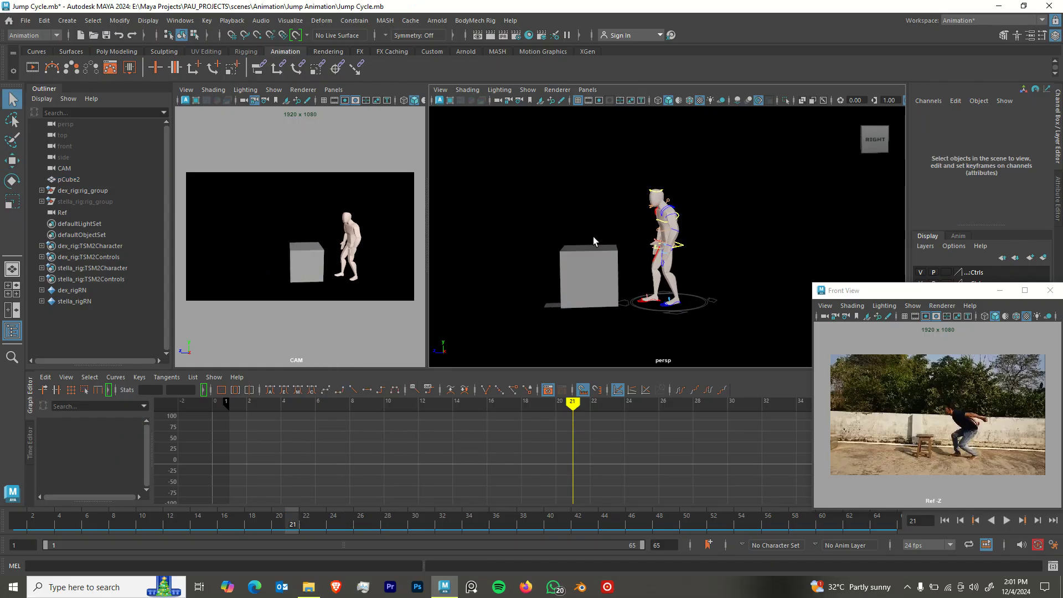
pyautogui.click(608, 247)
pyautogui.click(606, 221)
pyautogui.click(609, 270)
pyautogui.click(669, 276)
# Move the floating reference view below the layer list and turn off reference display for the dex_rig:Geo layer.
pyautogui.moveTo(861, 295); pyautogui.dragTo(857, 350)
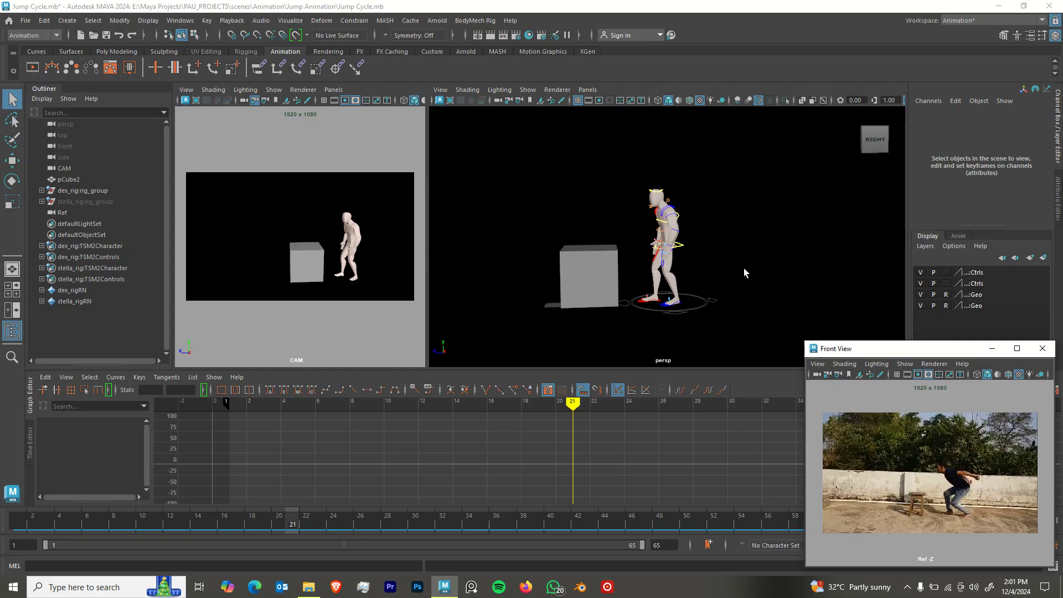
pyautogui.click(920, 294)
pyautogui.click(921, 306)
pyautogui.click(933, 305)
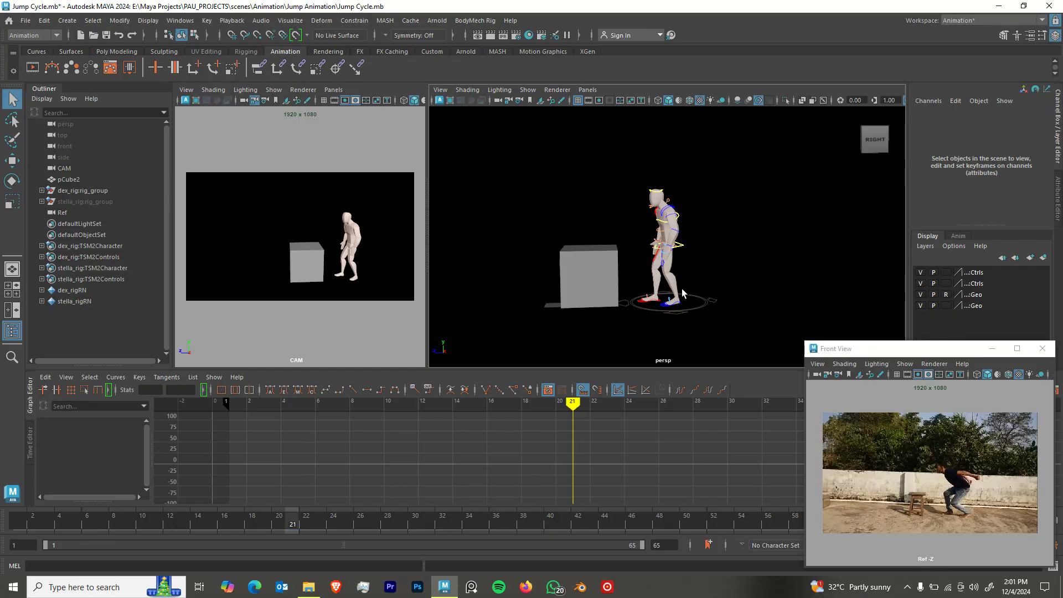
# Test whether dex_rig's arm geometry can be selected in the viewport.
pyautogui.scroll(5, 673, 292)
pyautogui.click(685, 264)
pyautogui.click(686, 208)
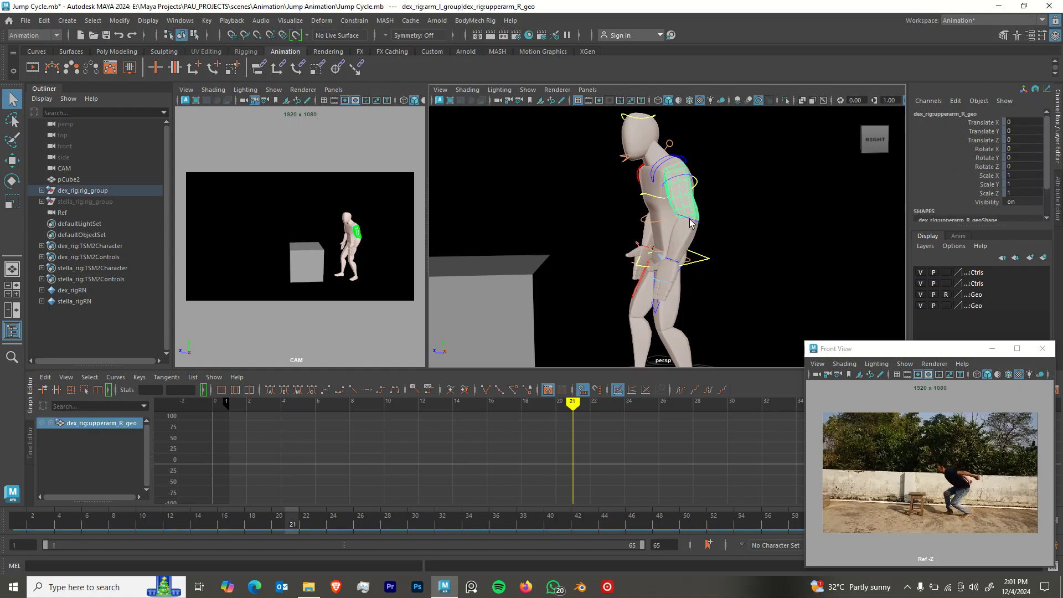
pyautogui.click(689, 222)
pyautogui.click(687, 228)
pyautogui.click(687, 225)
pyautogui.click(687, 207)
pyautogui.click(685, 236)
pyautogui.click(684, 212)
# Set the dex_rig:Geo layer back to reference display and test selecting the arm geometry again.
pyautogui.click(946, 305)
pyautogui.click(946, 305)
pyautogui.click(690, 238)
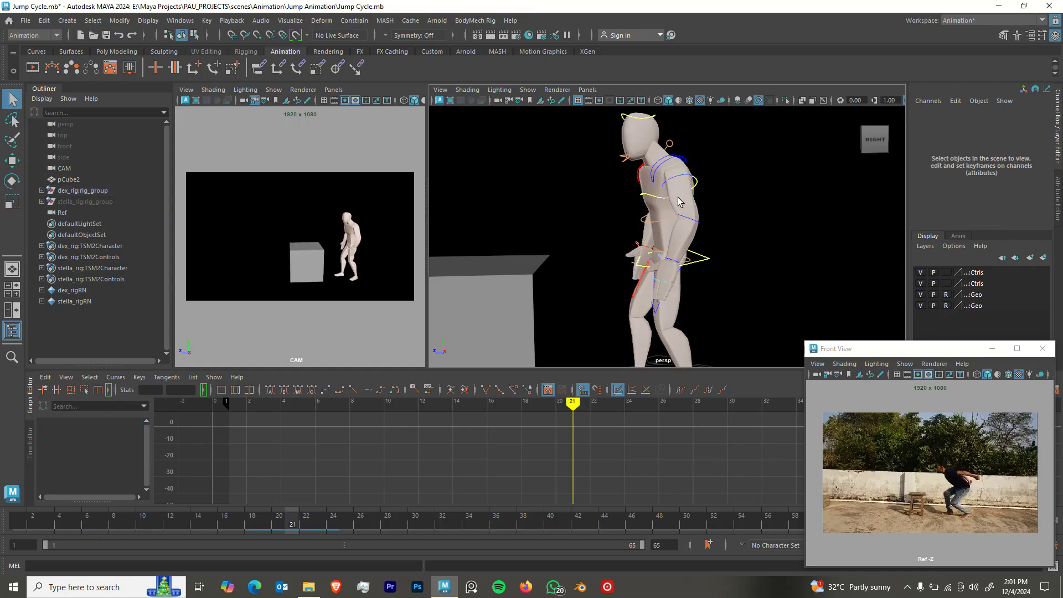
pyautogui.click(678, 197)
pyautogui.click(767, 227)
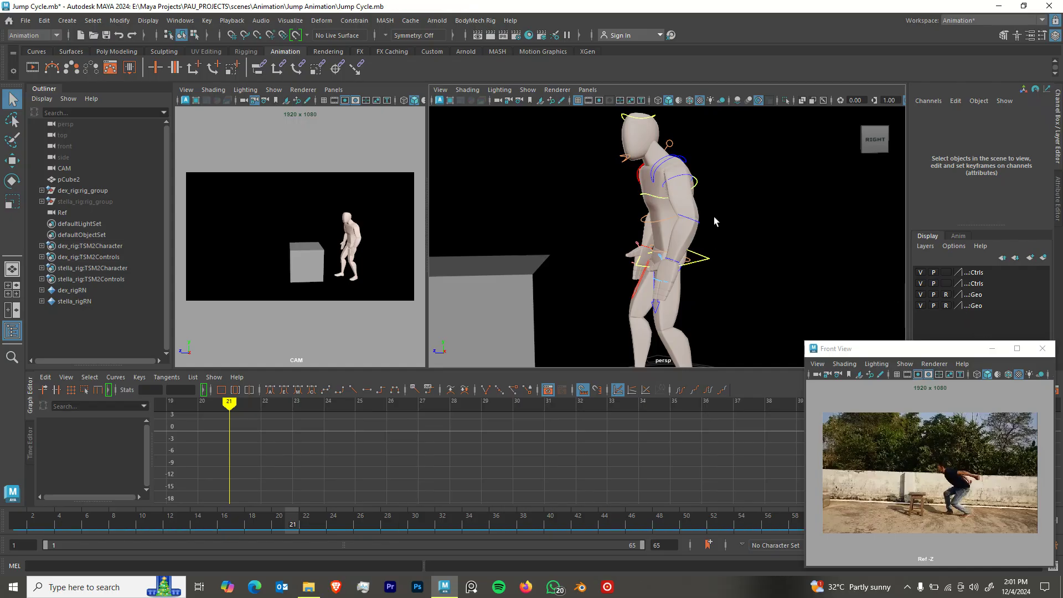
# Create a display layer from pCube2, name it Box, and give it a magenta colour.
pyautogui.keyDown('alt'); pyautogui.moveTo(618, 254); pyautogui.dragTo(581, 233); pyautogui.keyUp('alt')
pyautogui.click(587, 261)
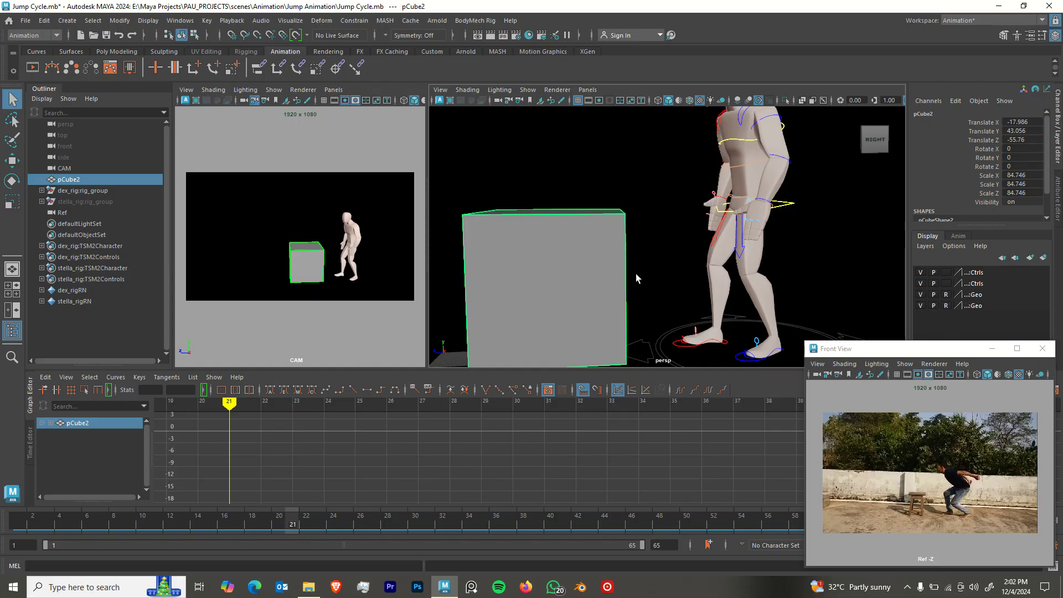
pyautogui.click(1043, 258)
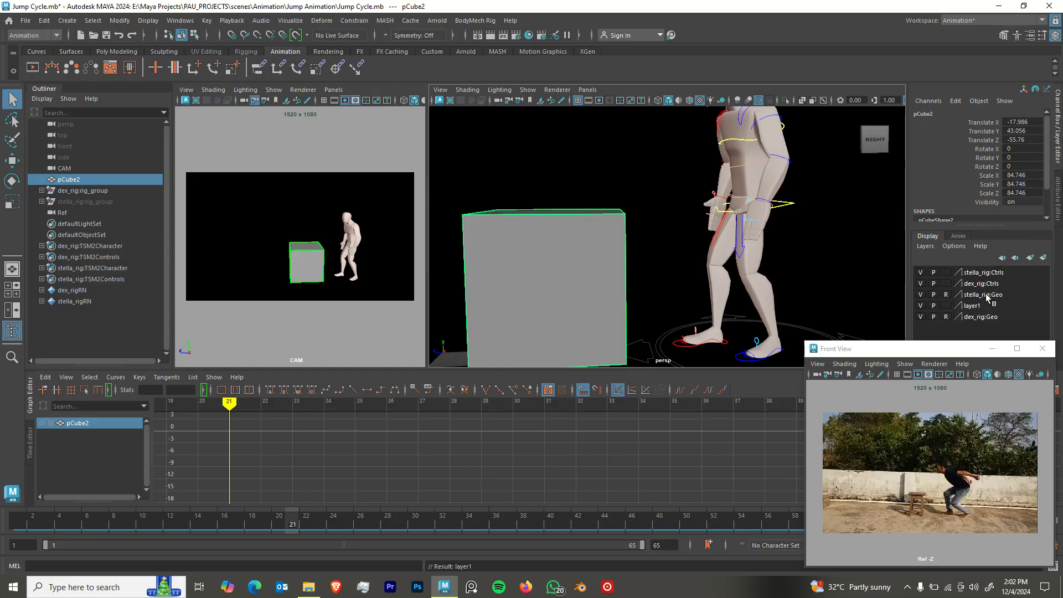
pyautogui.doubleClick(976, 307)
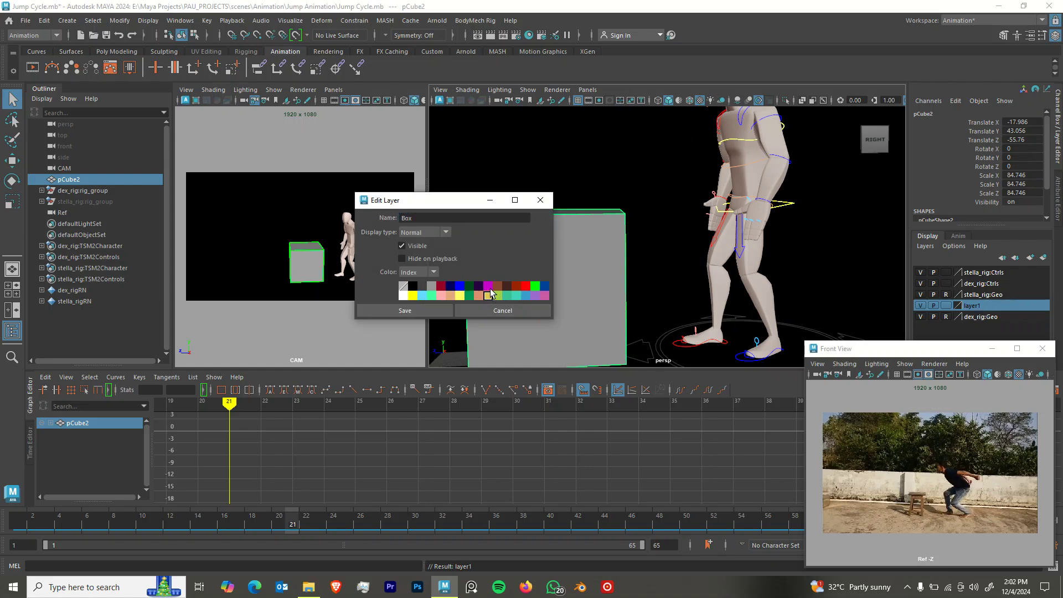
pyautogui.click(436, 313)
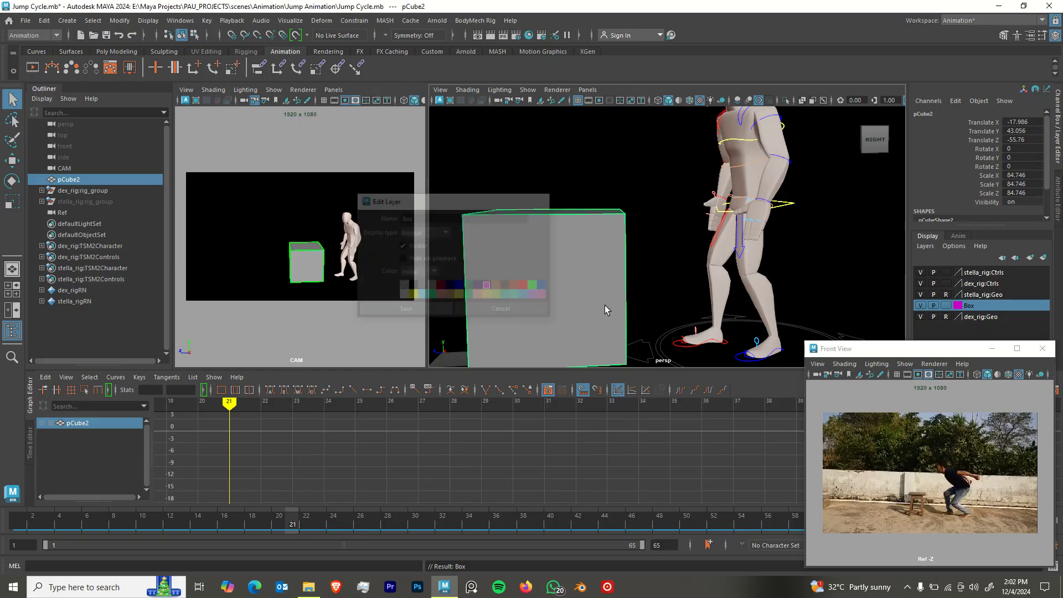
# Set the Box layer to reference display, test selecting the cube, and save the scene.
pyautogui.click(946, 306)
pyautogui.click(618, 262)
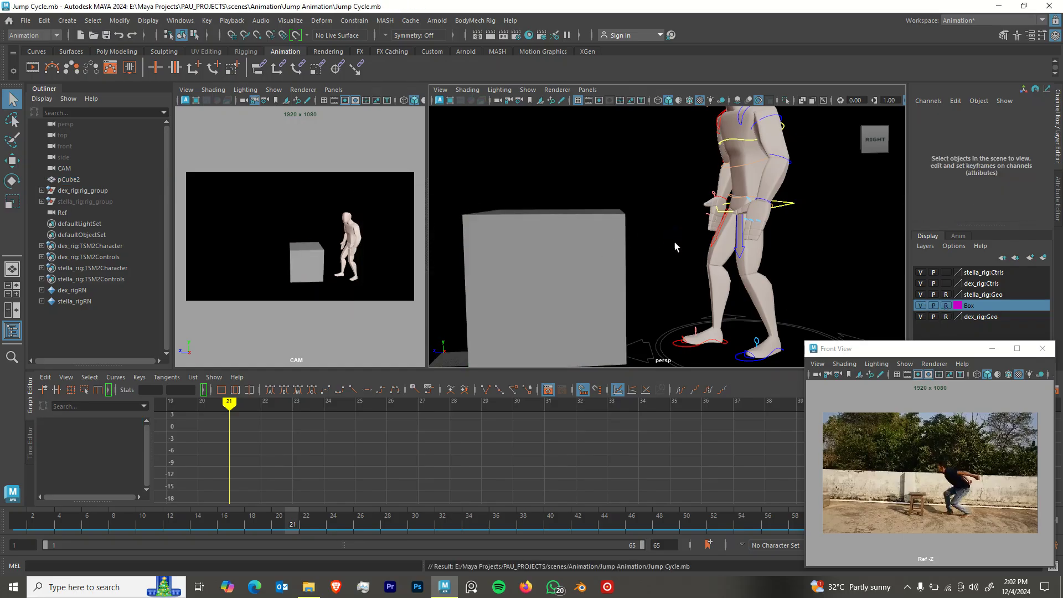
pyautogui.keyDown('alt'); pyautogui.moveTo(670, 238); pyautogui.dragTo(588, 217, button='right'); pyautogui.keyUp('alt')
pyautogui.keyDown('alt'); pyautogui.moveTo(656, 228); pyautogui.dragTo(701, 220); pyautogui.keyUp('alt')
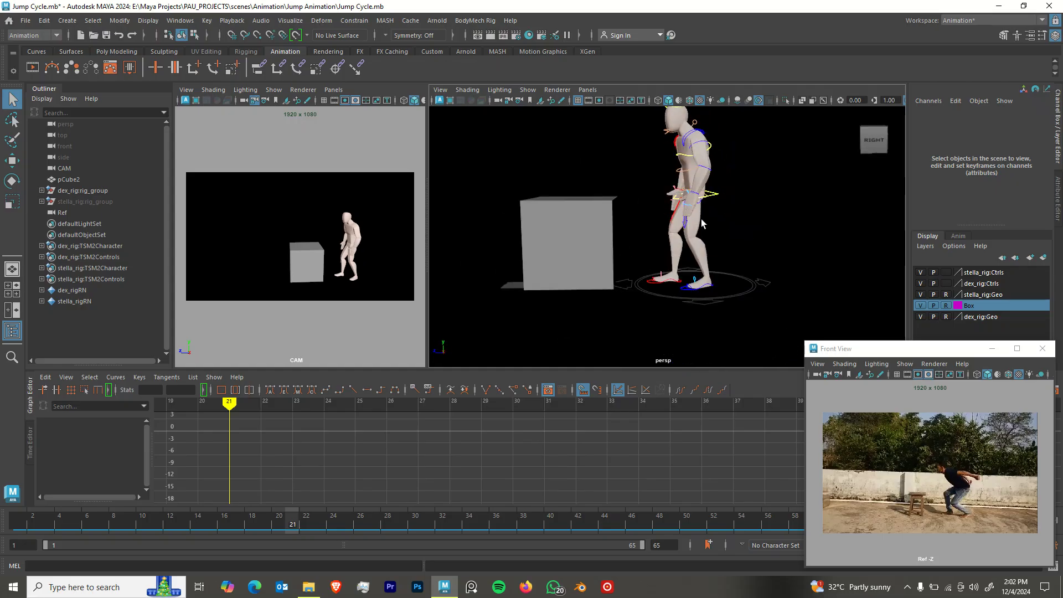
# Key all dex_rig controls at frame 21, then lower Upper_Body to about -44 in Y and tilt it forward to about 37.
pyautogui.keyDown('alt'); pyautogui.moveTo(702, 220); pyautogui.dragTo(696, 263, button='middle'); pyautogui.keyUp('alt')
pyautogui.moveTo(636, 131); pyautogui.dragTo(745, 367)
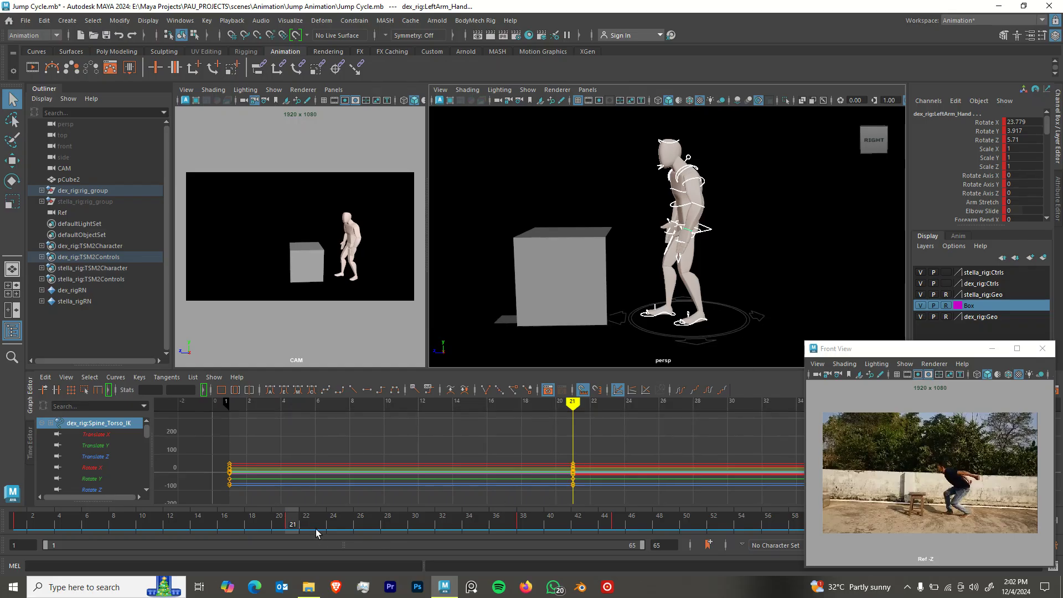
pyautogui.keyDown('alt'); pyautogui.moveTo(702, 270); pyautogui.dragTo(698, 257); pyautogui.keyUp('alt')
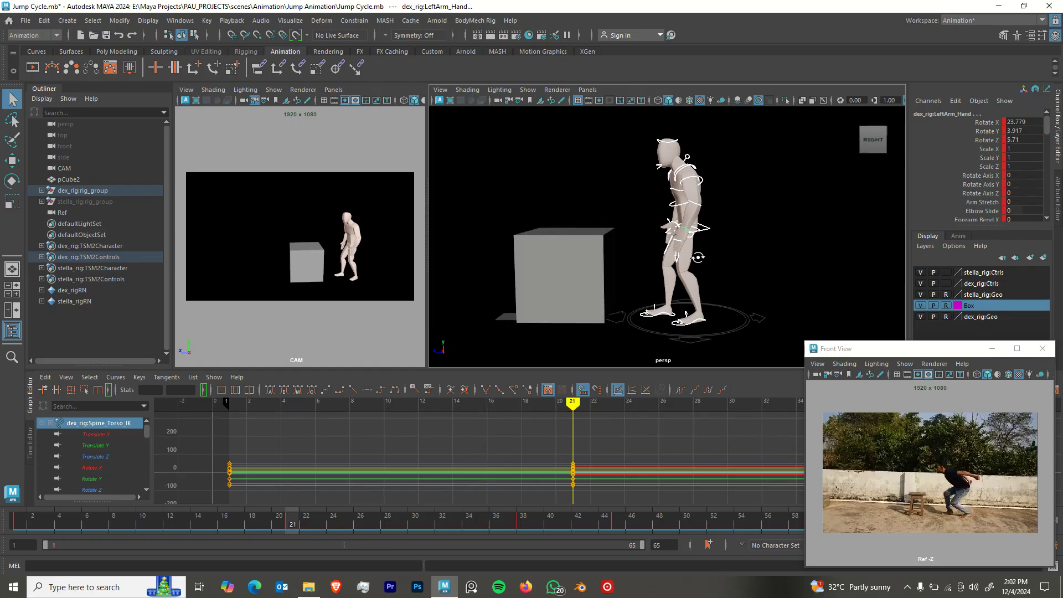
pyautogui.click(692, 230)
pyautogui.press('w')
pyautogui.moveTo(687, 204); pyautogui.dragTo(676, 268)
pyautogui.press('e')
pyautogui.press('w')
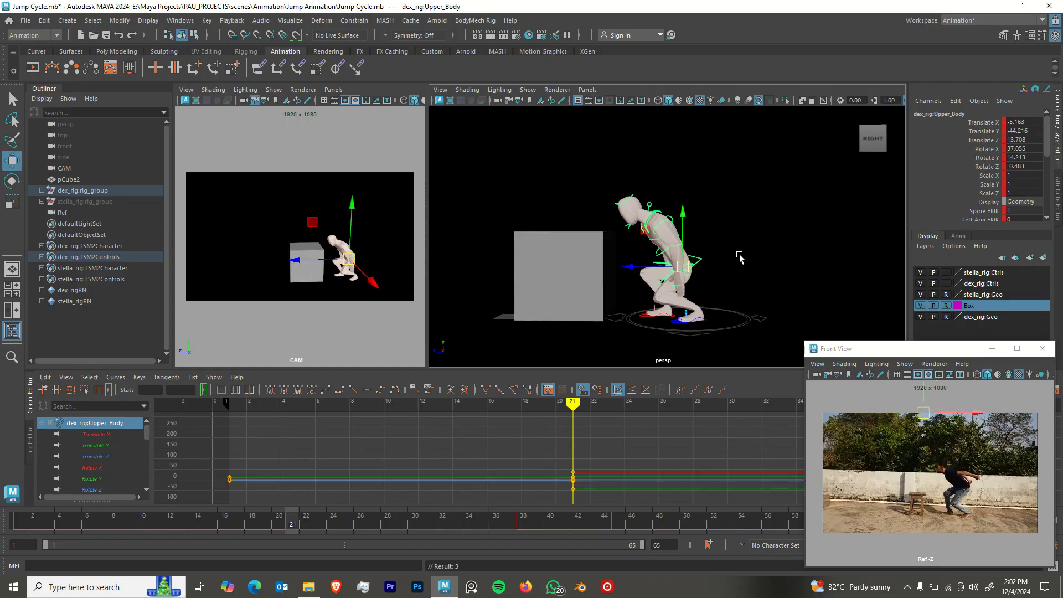
# Rotate dex_rig's left upper arm up and back behind the crouched body at frame 21.
pyautogui.click(695, 270)
pyautogui.click(667, 231)
pyautogui.press('e')
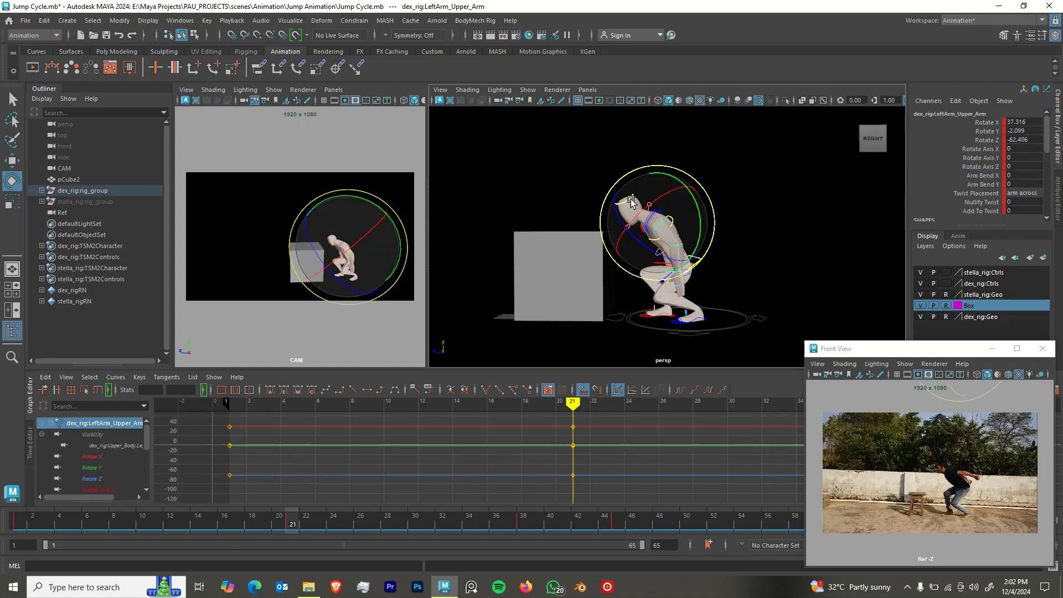
pyautogui.moveTo(607, 207); pyautogui.dragTo(709, 219)
pyautogui.click(714, 220)
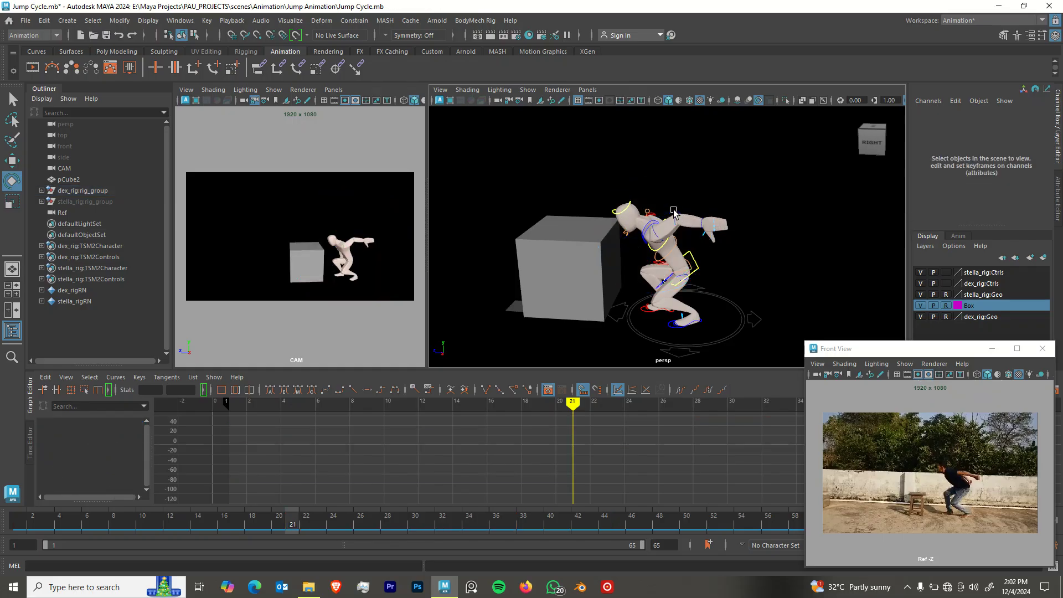
# Rotate the left lower arm and left hand to shape the backward arm swing.
pyautogui.click(682, 233)
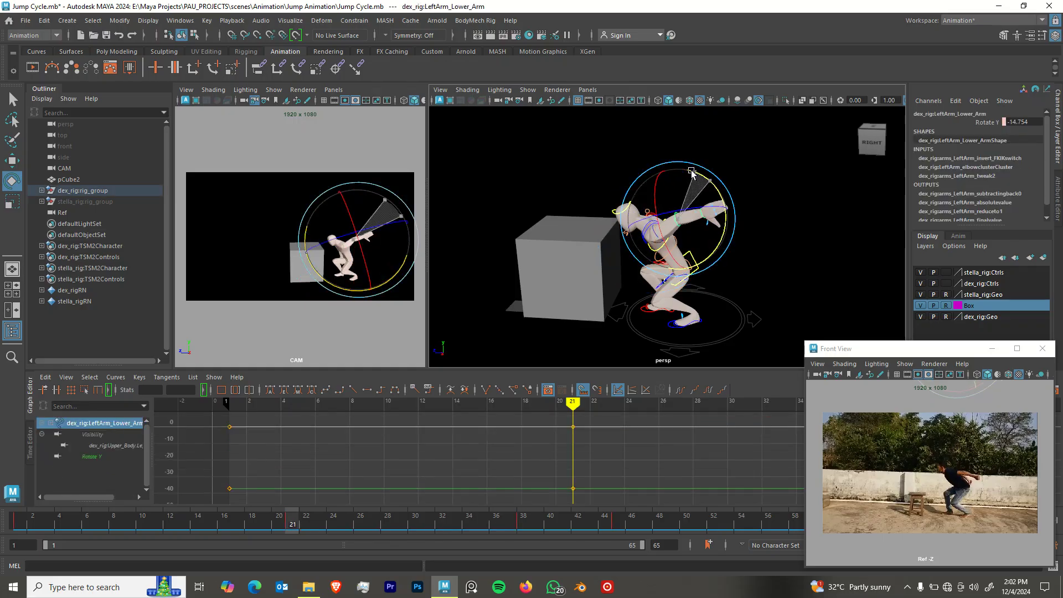
pyautogui.click(723, 205)
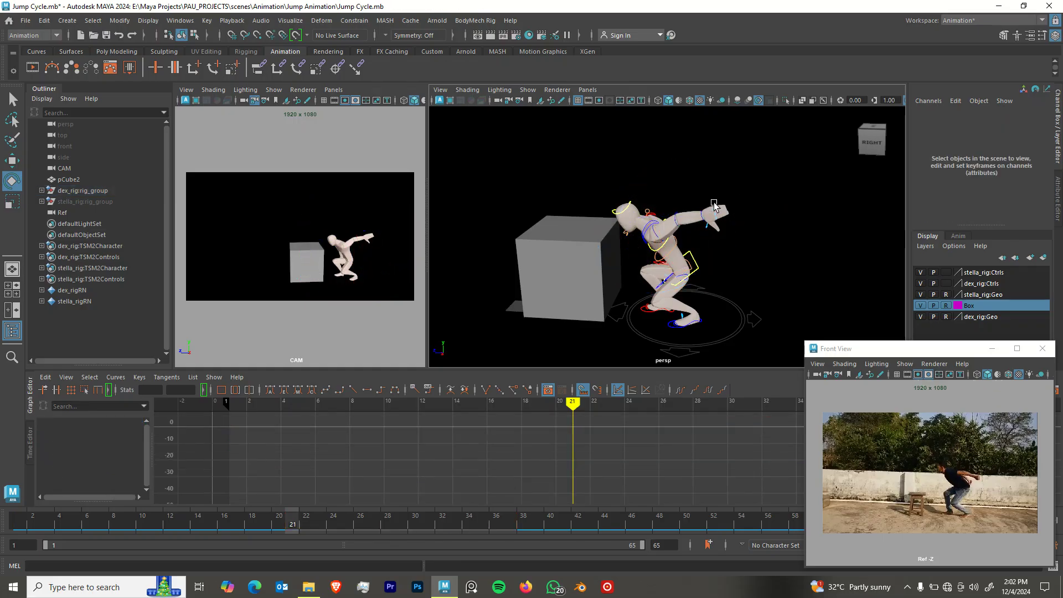
pyautogui.click(701, 211)
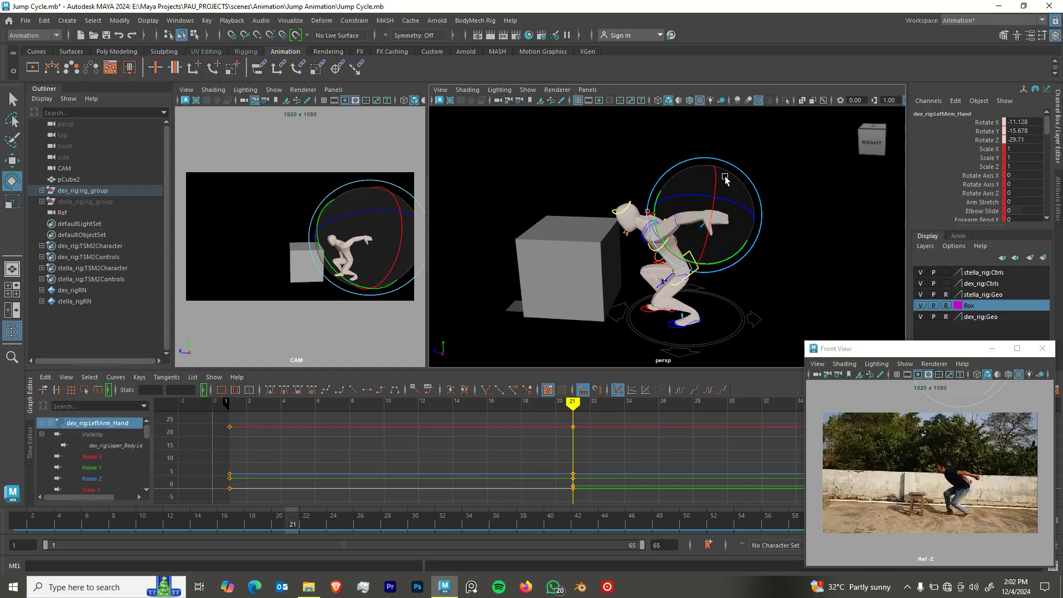
pyautogui.keyDown('alt'); pyautogui.moveTo(764, 202); pyautogui.dragTo(786, 167); pyautogui.keyUp('alt')
pyautogui.click(804, 188)
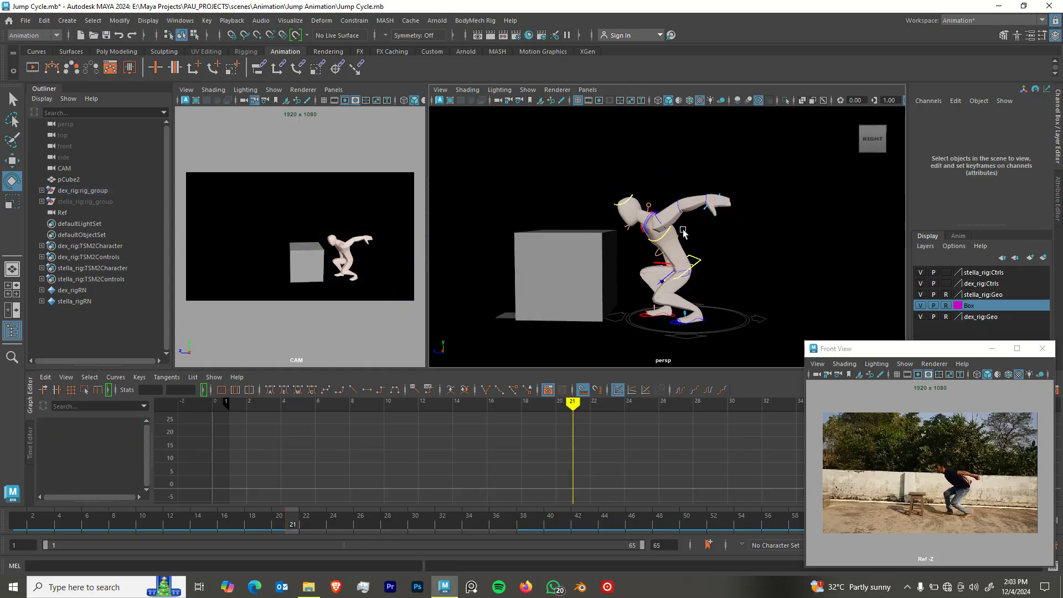
# Rotate the left shoulder control slightly upward to support the raised left arm.
pyautogui.scroll(4, 663, 237)
pyautogui.click(629, 211)
pyautogui.moveTo(649, 185); pyautogui.dragTo(651, 171)
pyautogui.keyDown('alt'); pyautogui.moveTo(660, 217); pyautogui.dragTo(674, 218); pyautogui.keyUp('alt')
pyautogui.click(778, 225)
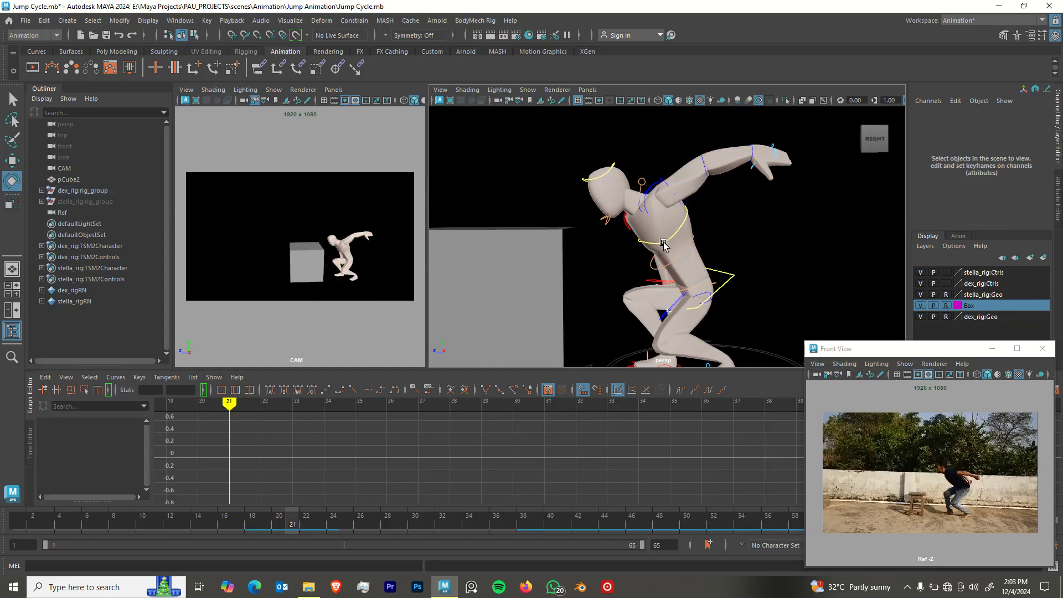
# Rotate the Spine_Torso_IK and Spine_Middle_IK controls together and key them at frame 21.
pyautogui.click(685, 227)
pyautogui.click(682, 250)
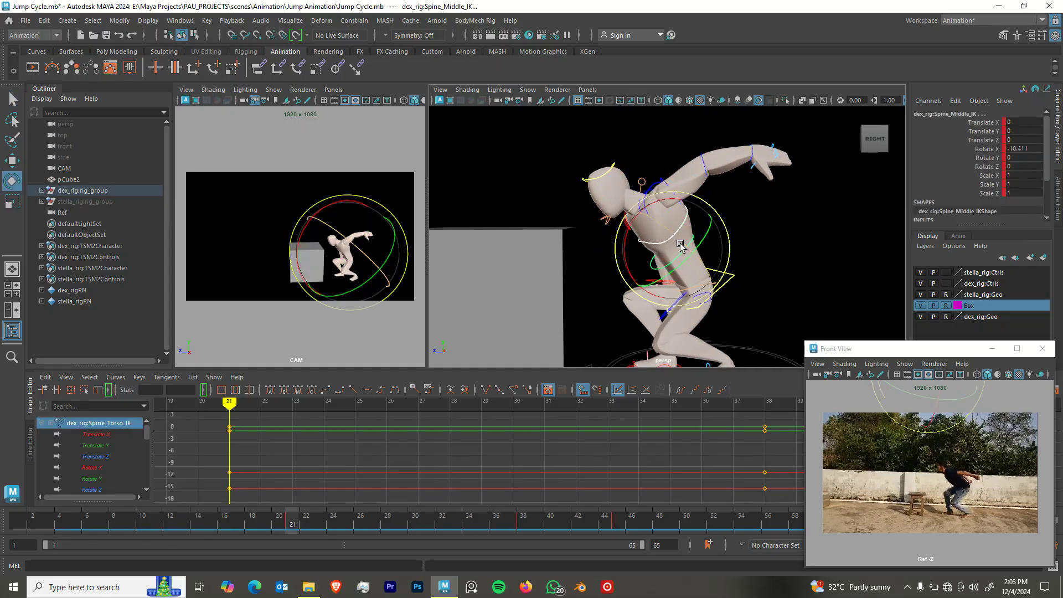
pyautogui.moveTo(663, 249); pyautogui.dragTo(825, 246)
pyautogui.press('s')
pyautogui.keyDown('alt'); pyautogui.moveTo(710, 244); pyautogui.dragTo(797, 206); pyautogui.keyUp('alt')
pyautogui.click(739, 222)
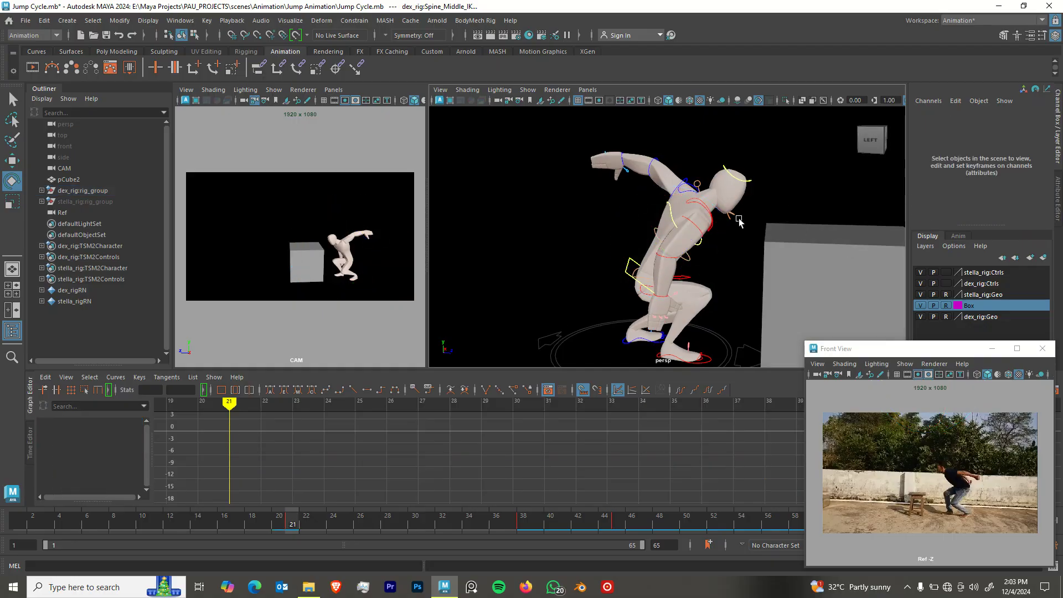
# Swing dex_rig's right upper arm back behind the torso to match the reference pose.
pyautogui.click(697, 225)
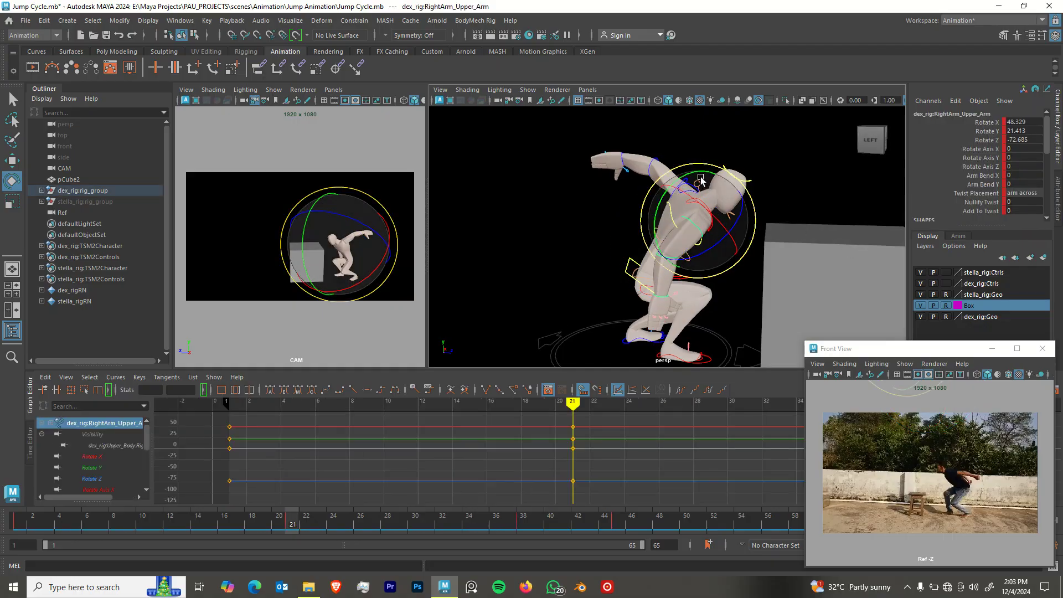
pyautogui.press('s')
pyautogui.moveTo(749, 198); pyautogui.dragTo(693, 215)
pyautogui.click(790, 167)
pyautogui.click(707, 213)
pyautogui.click(692, 215)
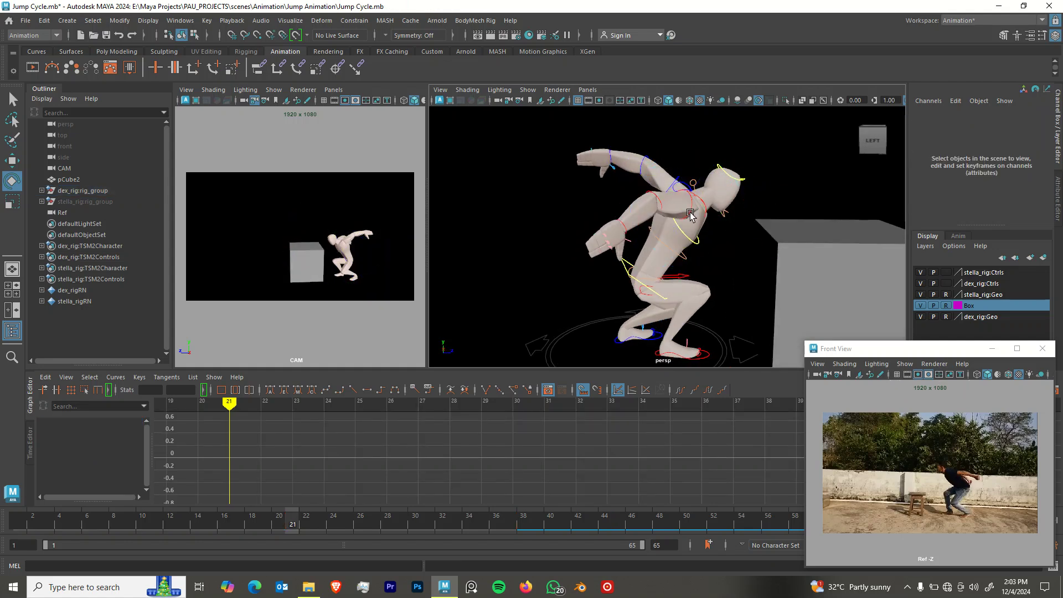
# Set the right lower arm's Y rotation to about -17 and check the arm from behind.
pyautogui.click(662, 200)
pyautogui.moveTo(676, 148); pyautogui.dragTo(756, 247)
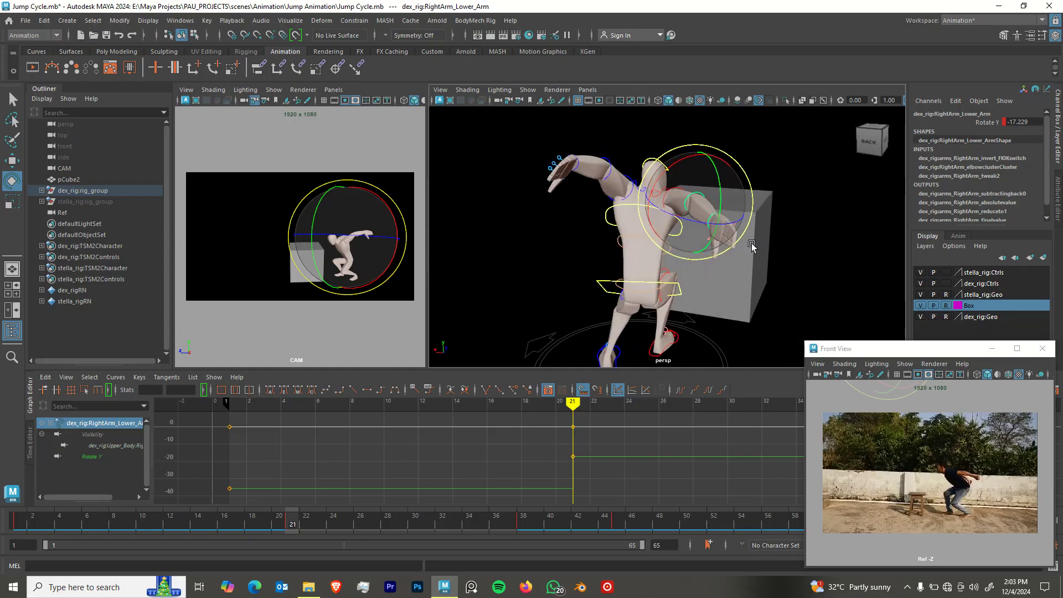
pyautogui.click(797, 198)
pyautogui.keyDown('alt'); pyautogui.moveTo(797, 198); pyautogui.dragTo(617, 165); pyautogui.keyUp('alt')
pyautogui.click(653, 196)
pyautogui.click(697, 215)
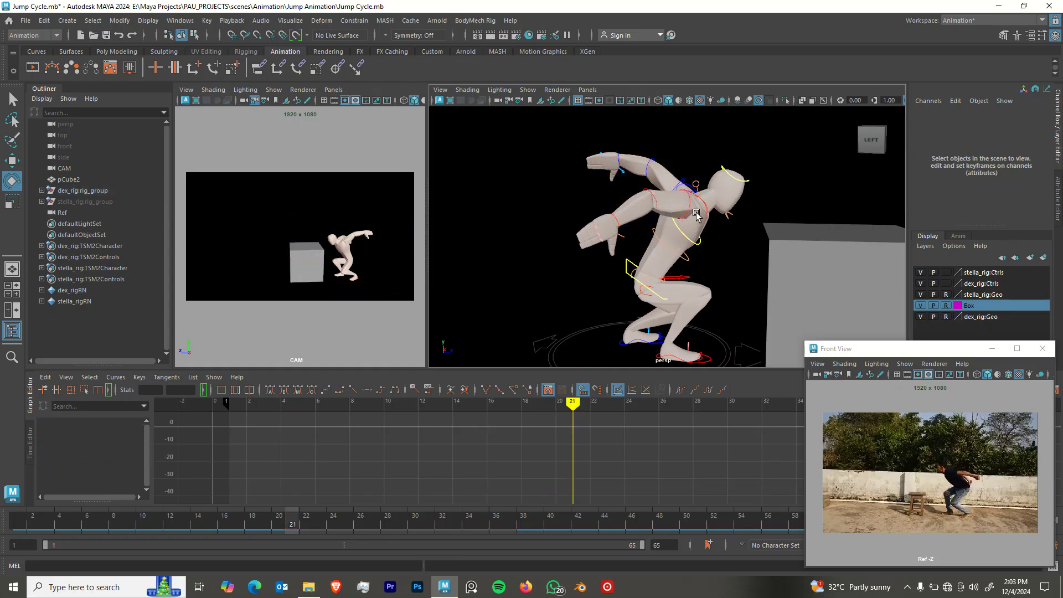
# Rotate the right shoulder control to pull the right arm further back.
pyautogui.click(700, 208)
pyautogui.moveTo(700, 209); pyautogui.dragTo(652, 206)
pyautogui.keyDown('alt'); pyautogui.moveTo(652, 206); pyautogui.dragTo(759, 199); pyautogui.keyUp('alt')
pyautogui.click(622, 216)
pyautogui.click(719, 159)
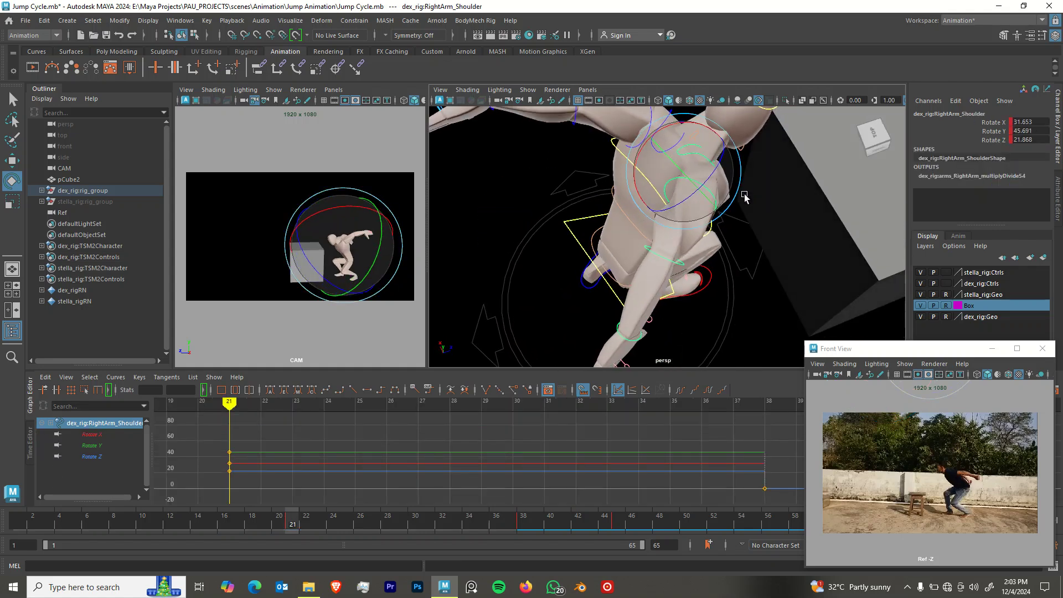
pyautogui.moveTo(690, 153); pyautogui.dragTo(736, 217)
pyautogui.click(575, 149)
# Readjust the right shoulder's rotation and key it, checking the shoulder from several angles.
pyautogui.click(677, 151)
pyautogui.moveTo(692, 182)
pyautogui.mouseDown()
pyautogui.moveTo(683, 172)
pyautogui.moveTo(701, 203)
pyautogui.moveTo(718, 202)
pyautogui.moveTo(670, 185)
pyautogui.moveTo(681, 192)
pyautogui.mouseUp()
pyautogui.press('s')
pyautogui.keyDown('alt'); pyautogui.moveTo(681, 194); pyautogui.dragTo(619, 195); pyautogui.keyUp('alt')
pyautogui.press('q')
pyautogui.keyDown('alt'); pyautogui.moveTo(685, 173); pyautogui.dragTo(732, 216); pyautogui.keyUp('alt')
pyautogui.click(722, 155)
pyautogui.press('e')
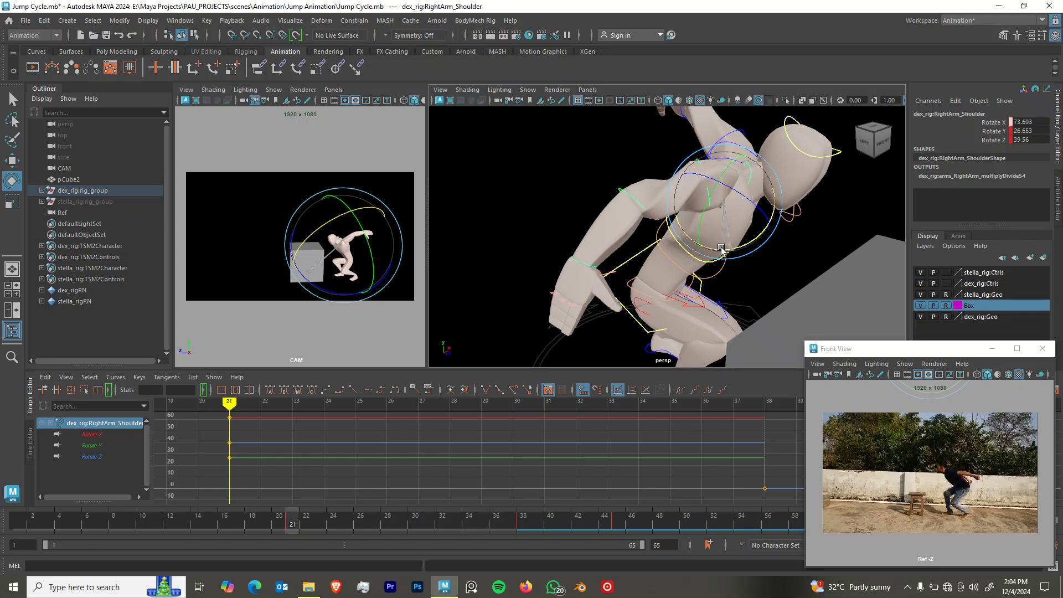
pyautogui.click(684, 176)
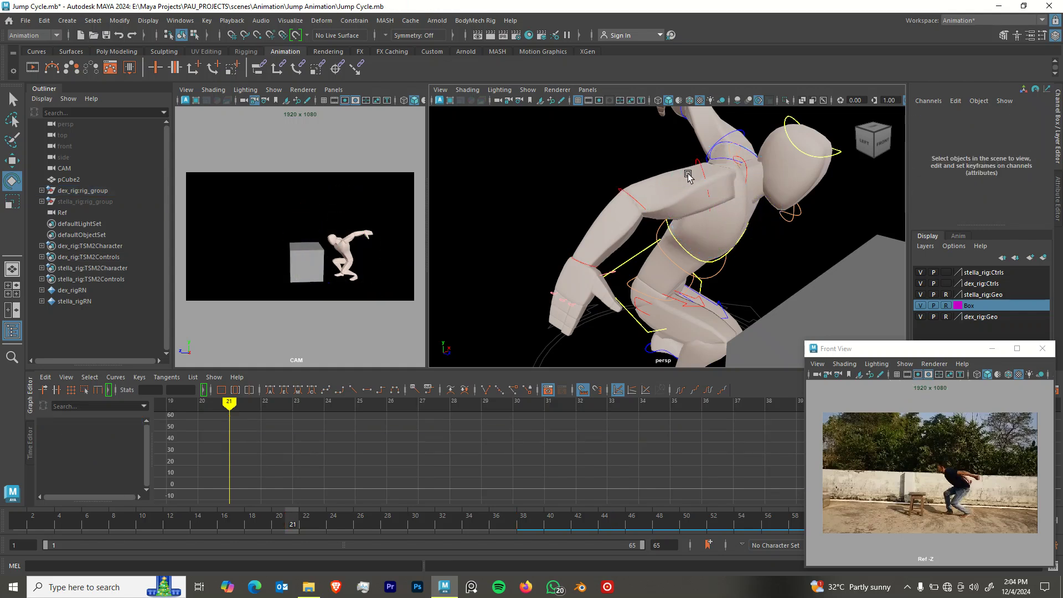
# Rotate the right upper arm again to correct its angle behind the torso.
pyautogui.click(700, 169)
pyautogui.keyDown('alt'); pyautogui.moveTo(702, 170); pyautogui.dragTo(745, 172); pyautogui.keyUp('alt')
pyautogui.moveTo(724, 218); pyautogui.dragTo(543, 208)
pyautogui.click(760, 270)
# Straighten the right lower arm to a Y rotation of about 1.6.
pyautogui.click(648, 191)
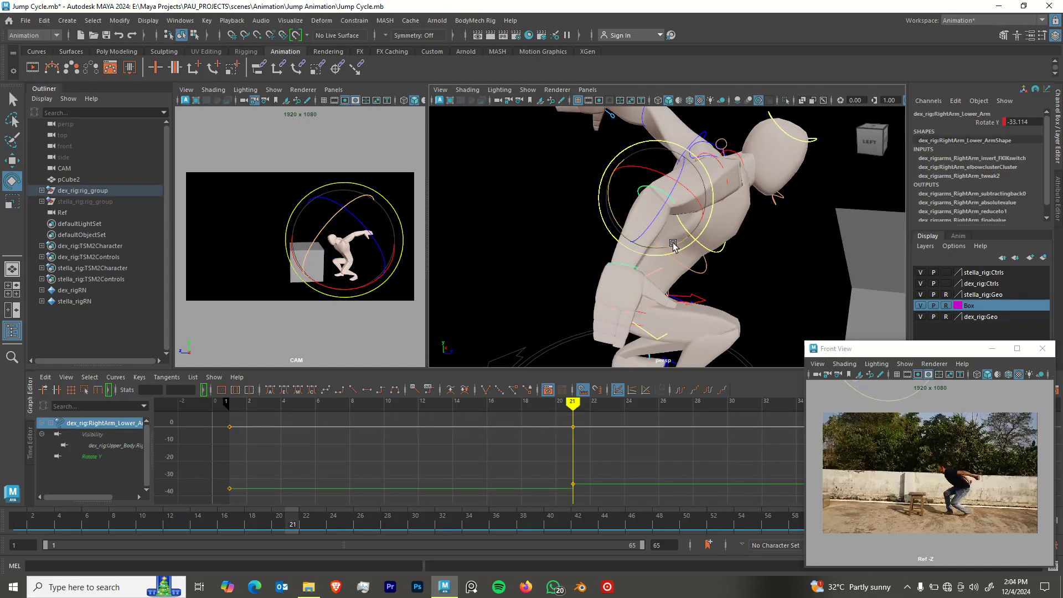
pyautogui.moveTo(669, 249)
pyautogui.mouseDown()
pyautogui.moveTo(625, 244)
pyautogui.moveTo(663, 266)
pyautogui.mouseUp()
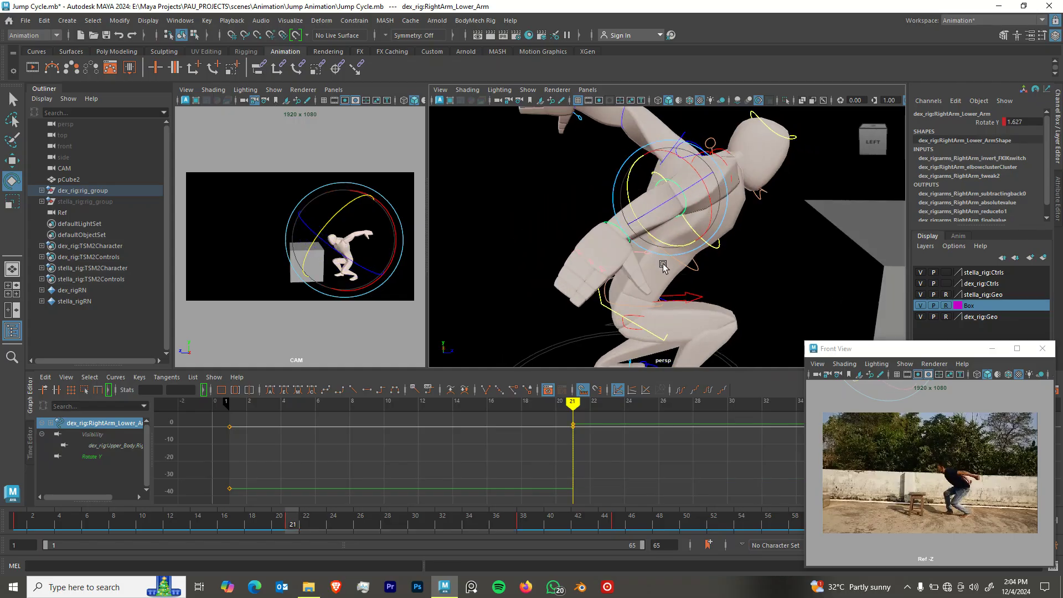
pyautogui.click(709, 265)
# Rotate the torso and middle spine controls together and raise the right upper arm behind the body.
pyautogui.click(695, 270)
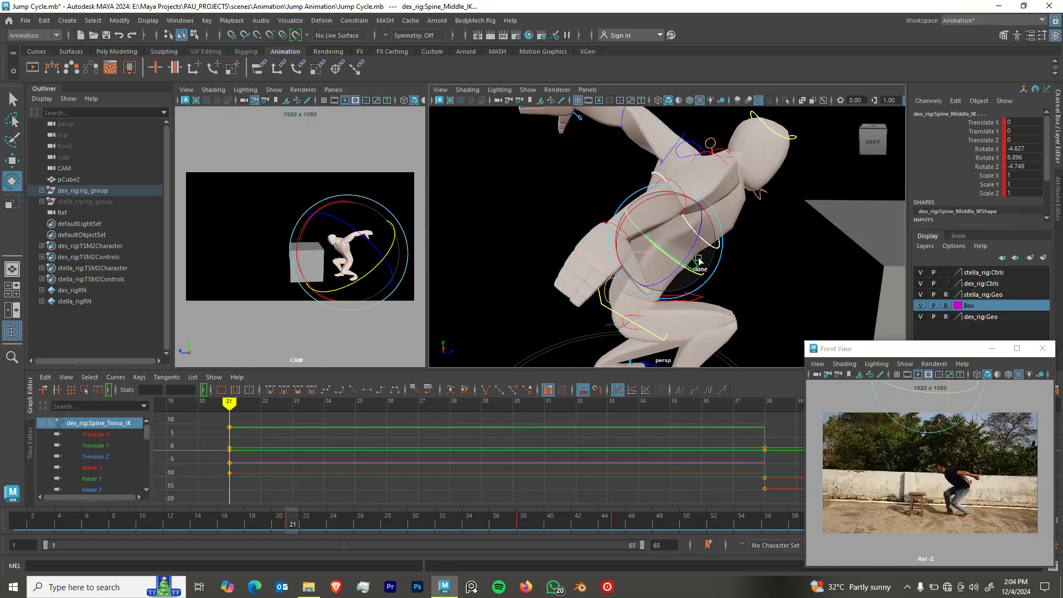
pyautogui.moveTo(682, 240); pyautogui.dragTo(741, 151)
pyautogui.click(719, 154)
pyautogui.keyDown('alt'); pyautogui.moveTo(712, 186); pyautogui.dragTo(723, 220); pyautogui.keyUp('alt')
pyautogui.click(770, 251)
# Switch the Move tool to object axes and shift Upper_Body deeper into the crouch, to about -3.2, -58.3, 5.8.
pyautogui.scroll(-5, 702, 196)
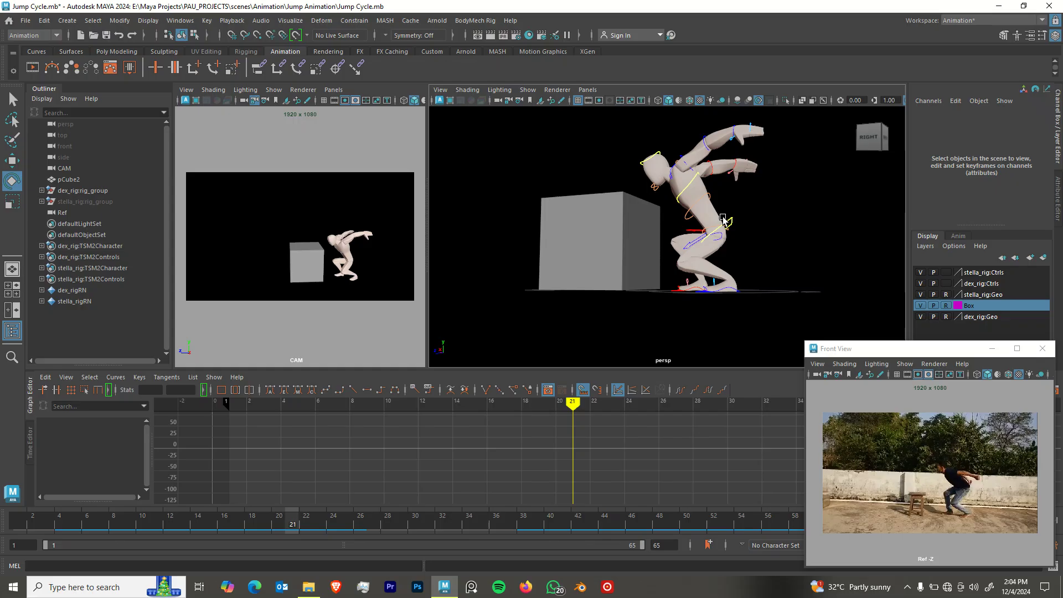
pyautogui.click(729, 223)
pyautogui.press('w')
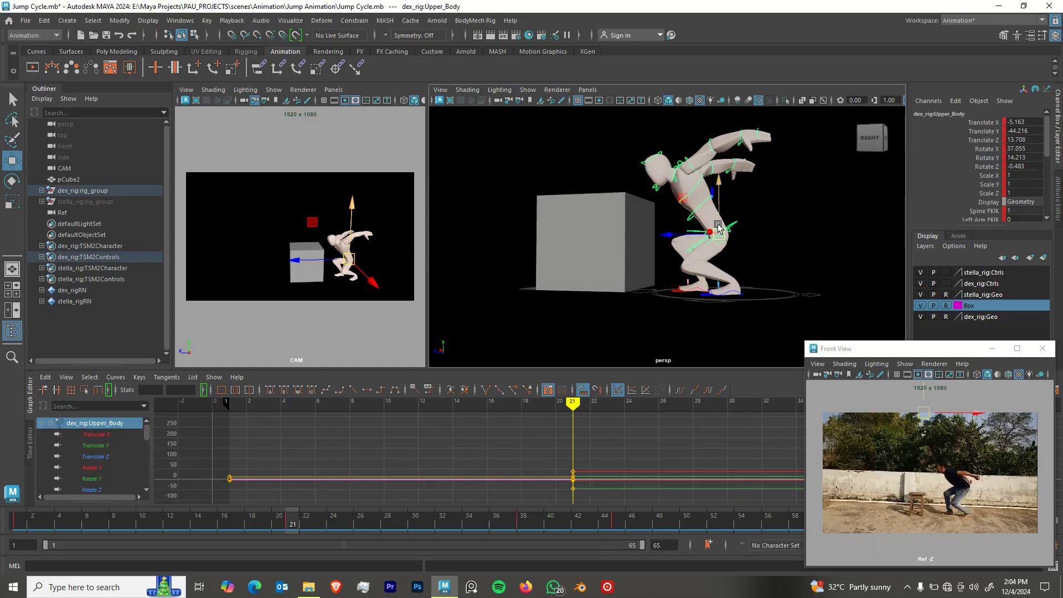
pyautogui.click(678, 207)
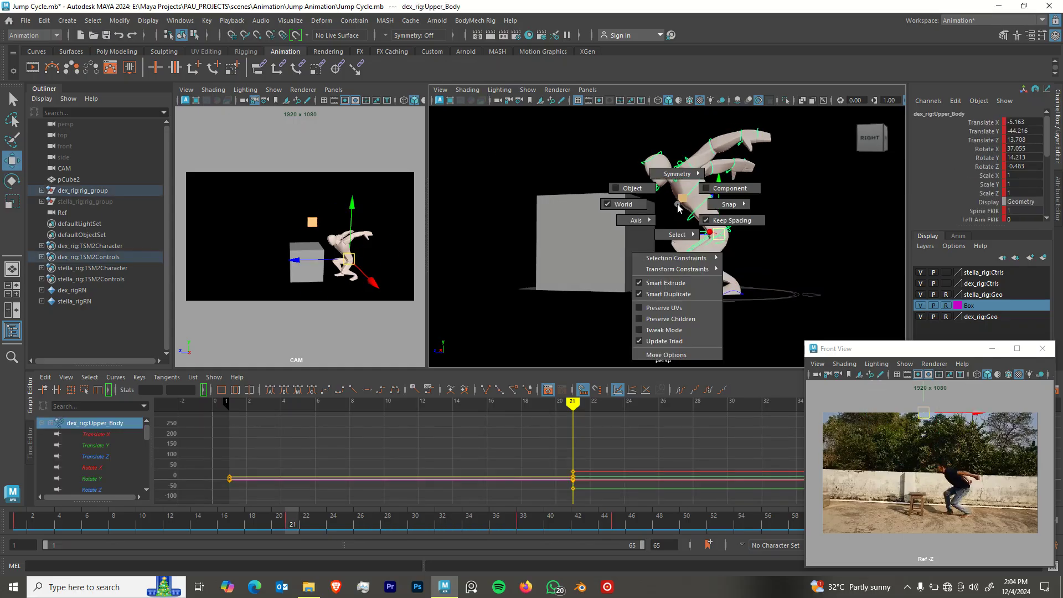
pyautogui.click(625, 188)
pyautogui.moveTo(690, 198); pyautogui.dragTo(742, 255)
pyautogui.keyDown('alt'); pyautogui.moveTo(742, 255); pyautogui.dragTo(831, 291); pyautogui.keyUp('alt')
pyautogui.moveTo(730, 204); pyautogui.dragTo(675, 222)
pyautogui.moveTo(729, 262); pyautogui.dragTo(720, 220)
pyautogui.keyDown('alt'); pyautogui.moveTo(701, 258); pyautogui.dragTo(693, 260); pyautogui.keyUp('alt')
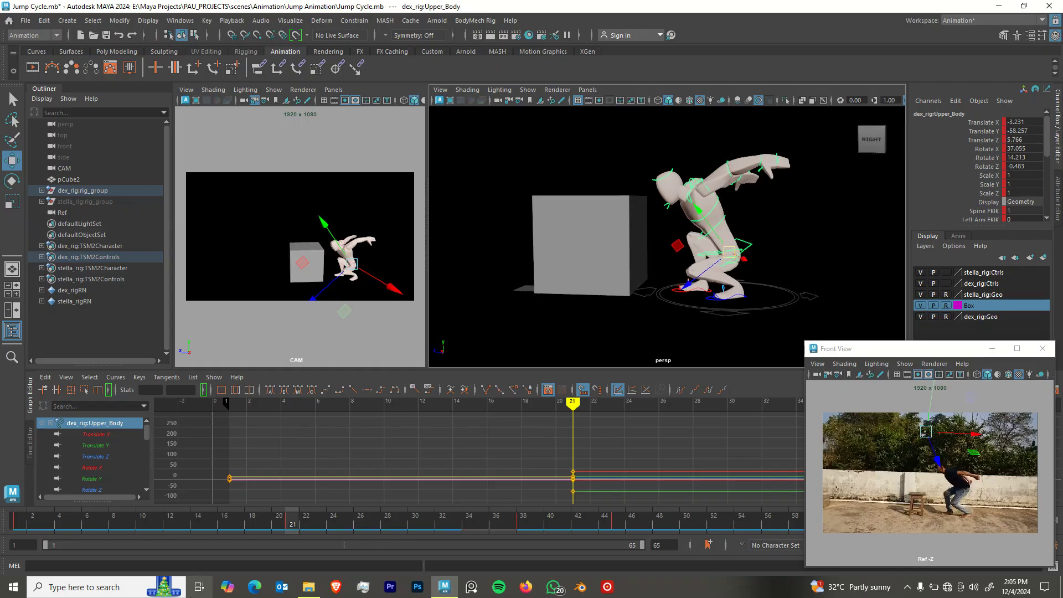
# Play back the blocked poses from frame 1 and examine the reference pose at frame 31.
pyautogui.moveTo(243, 521); pyautogui.dragTo(2, 519)
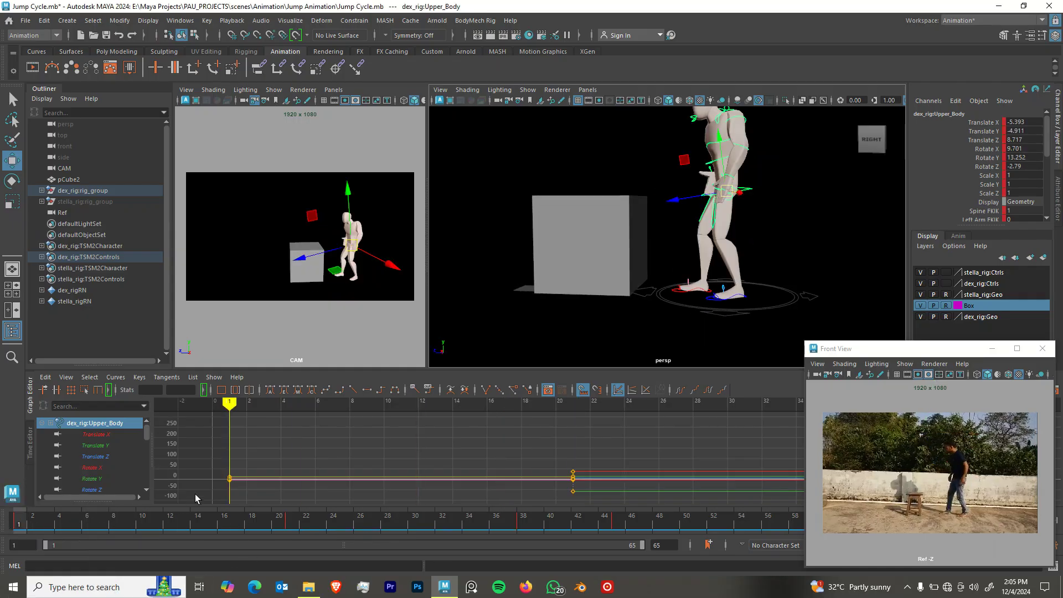
pyautogui.hotkey('alt', 'v')
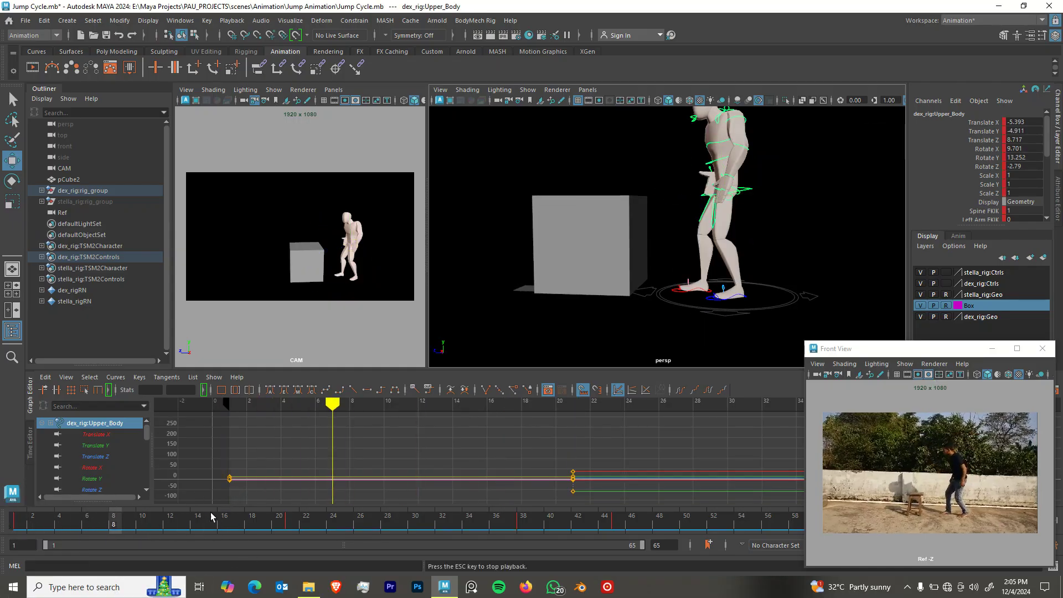
pyautogui.press('Escape')
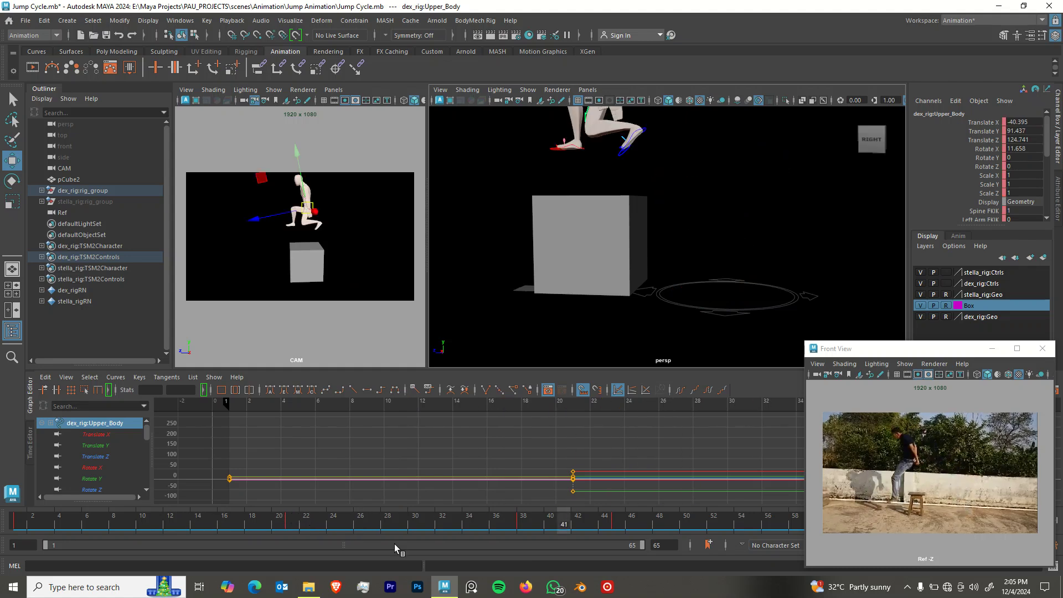
pyautogui.moveTo(289, 521)
pyautogui.mouseDown()
pyautogui.moveTo(480, 511)
pyautogui.moveTo(520, 524)
pyautogui.moveTo(332, 521)
pyautogui.moveTo(426, 515)
pyautogui.mouseUp()
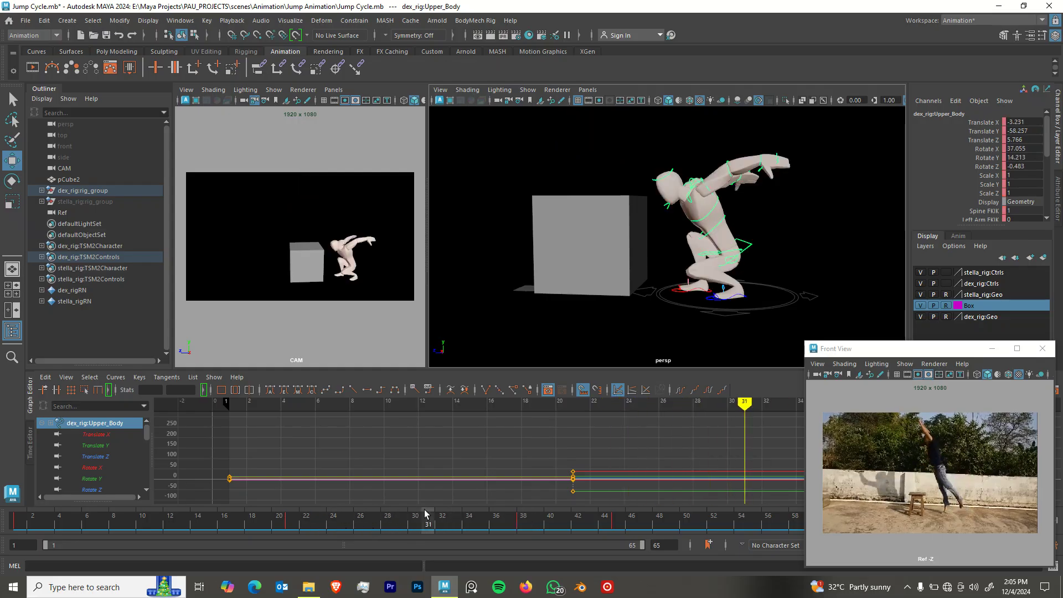
pyautogui.rightClick(425, 515)
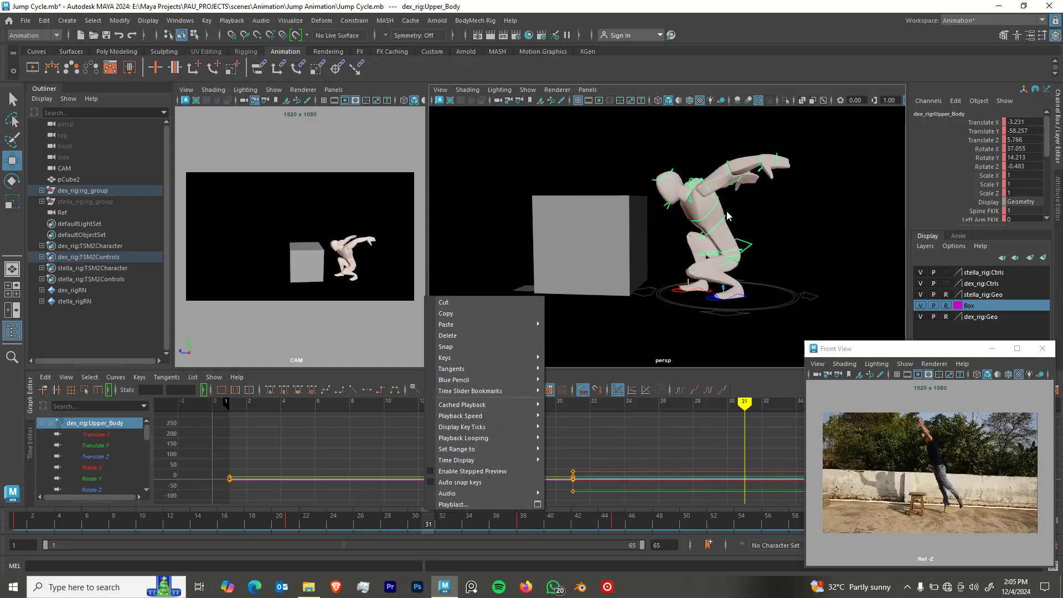
pyautogui.click(659, 160)
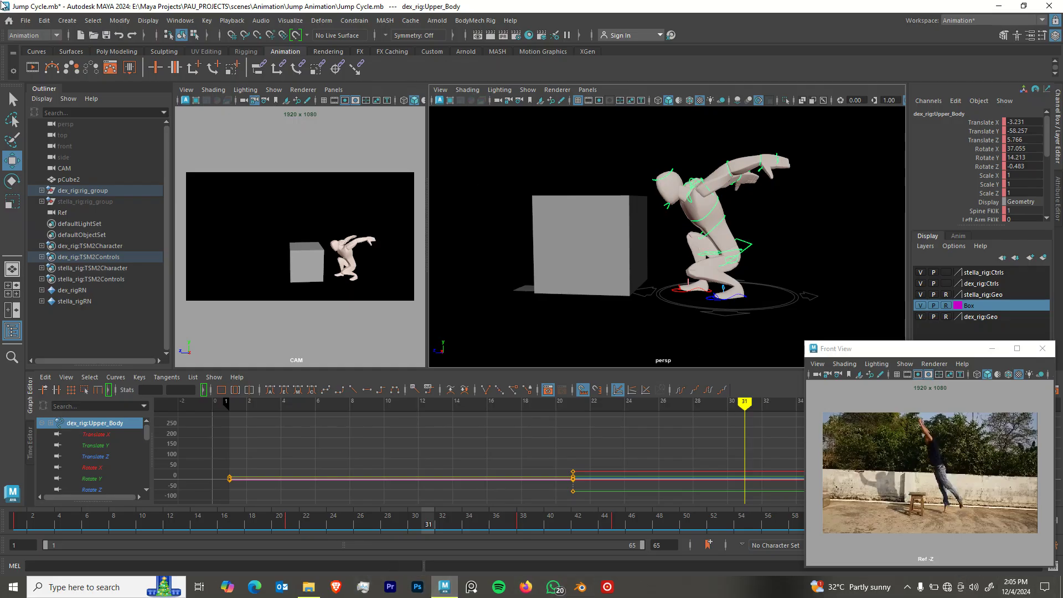
# Save the scene as a new version named Jump Cycle_v1.mb.
pyautogui.click(26, 21)
pyautogui.click(187, 83)
pyautogui.click(911, 588)
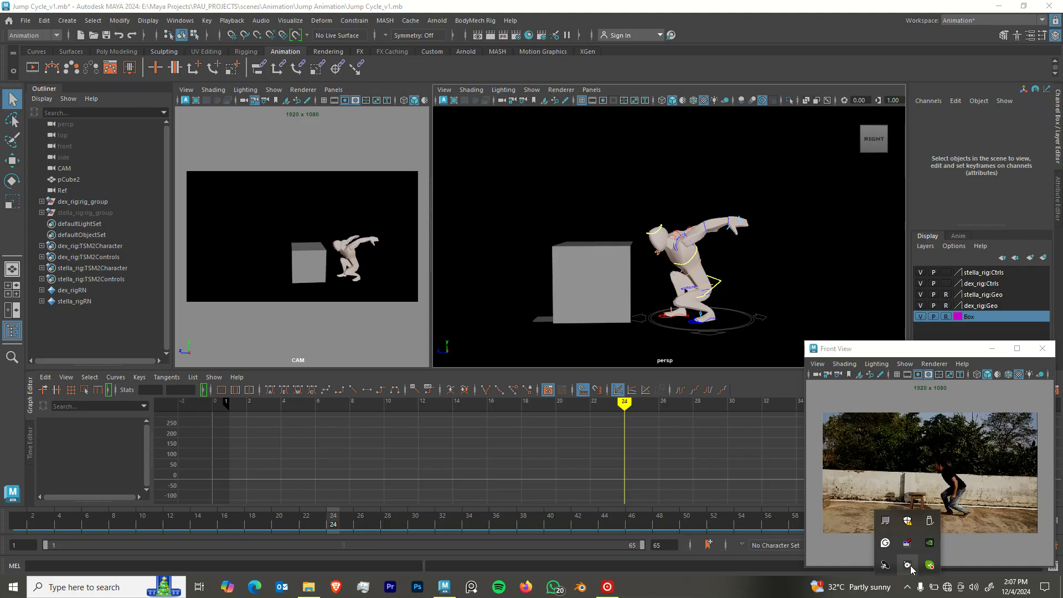
# Key all dex_rig controls at frame 31 and raise Upper_Body forward out of the crouch to about 7.4, -3.6, 45.7.
pyautogui.moveTo(620, 249)
pyautogui.keyDown('alt'); pyautogui.mouseDown()
pyautogui.moveTo(654, 268)
pyautogui.moveTo(622, 255)
pyautogui.mouseUp(); pyautogui.keyUp('alt')
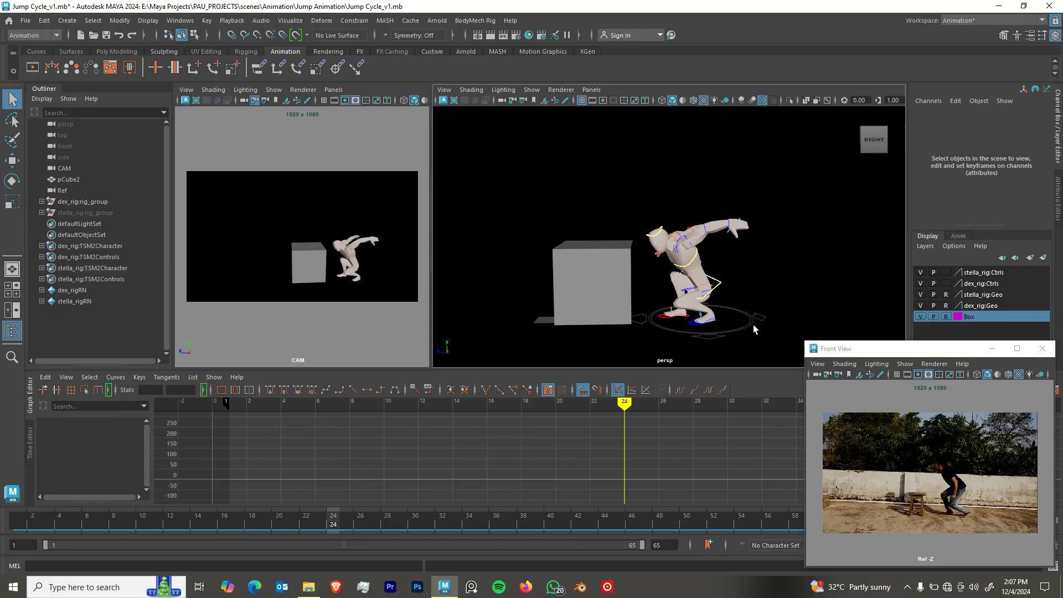
pyautogui.click(733, 333)
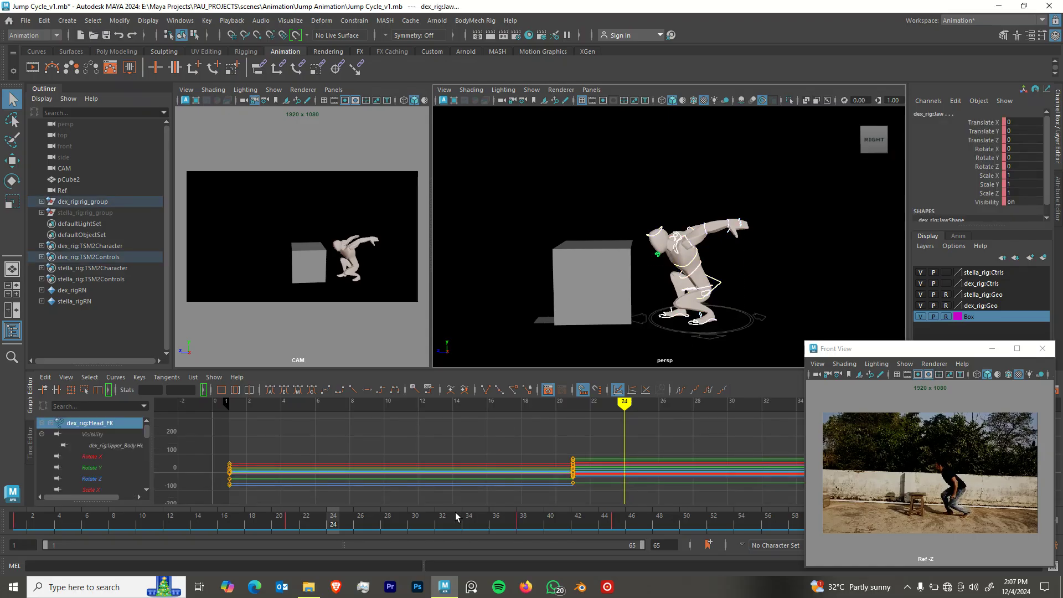
pyautogui.moveTo(323, 522); pyautogui.dragTo(420, 543)
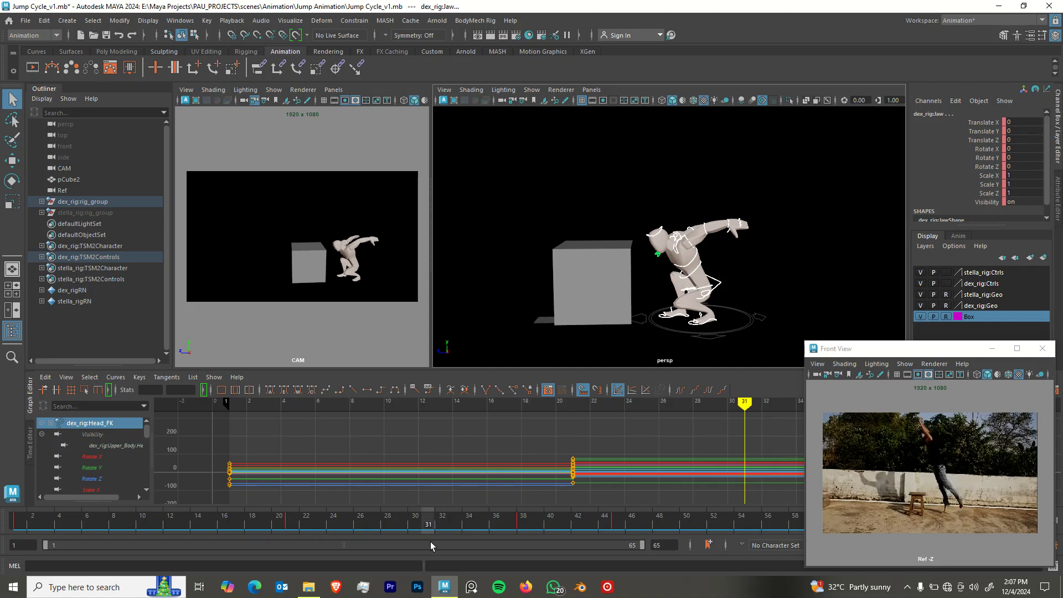
pyautogui.press('s')
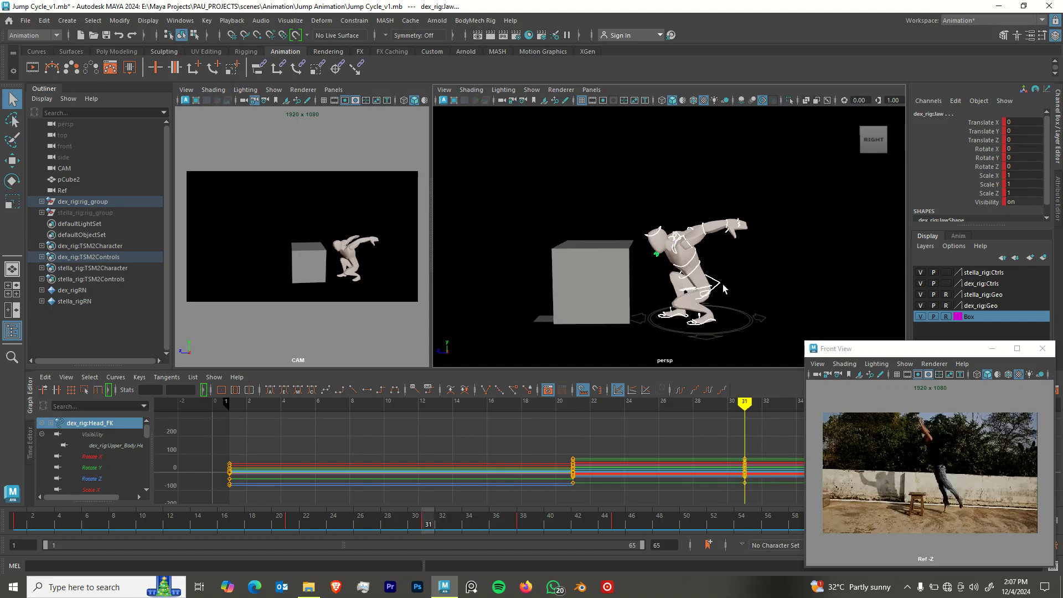
pyautogui.click(723, 286)
pyautogui.moveTo(689, 275); pyautogui.dragTo(666, 261)
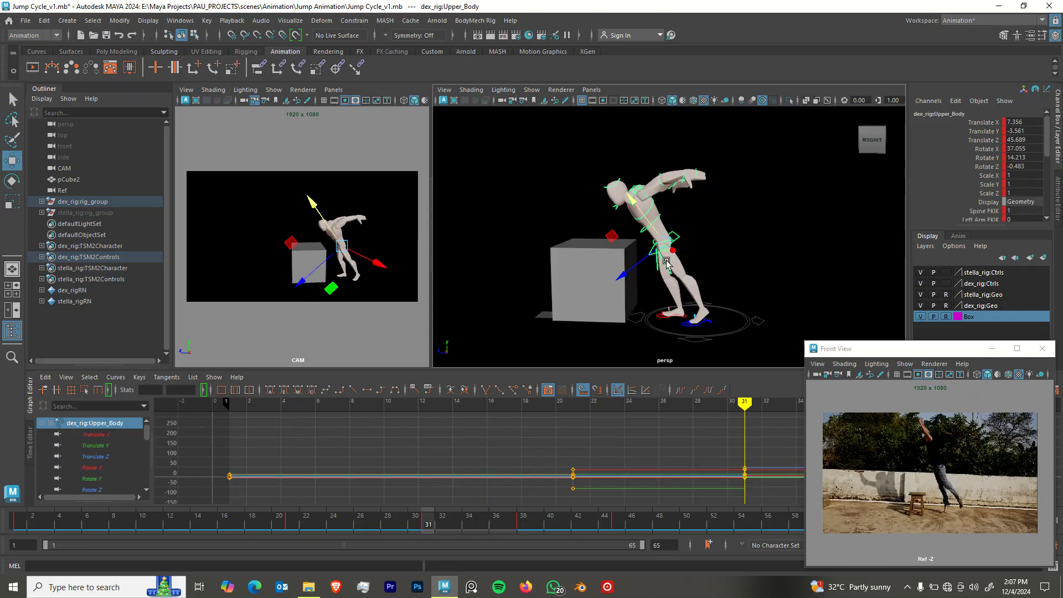
# Rotate the left upper arm from behind the body to reach up and forward past the head.
pyautogui.click(647, 195)
pyautogui.press('e')
pyautogui.moveTo(687, 208); pyautogui.dragTo(615, 157)
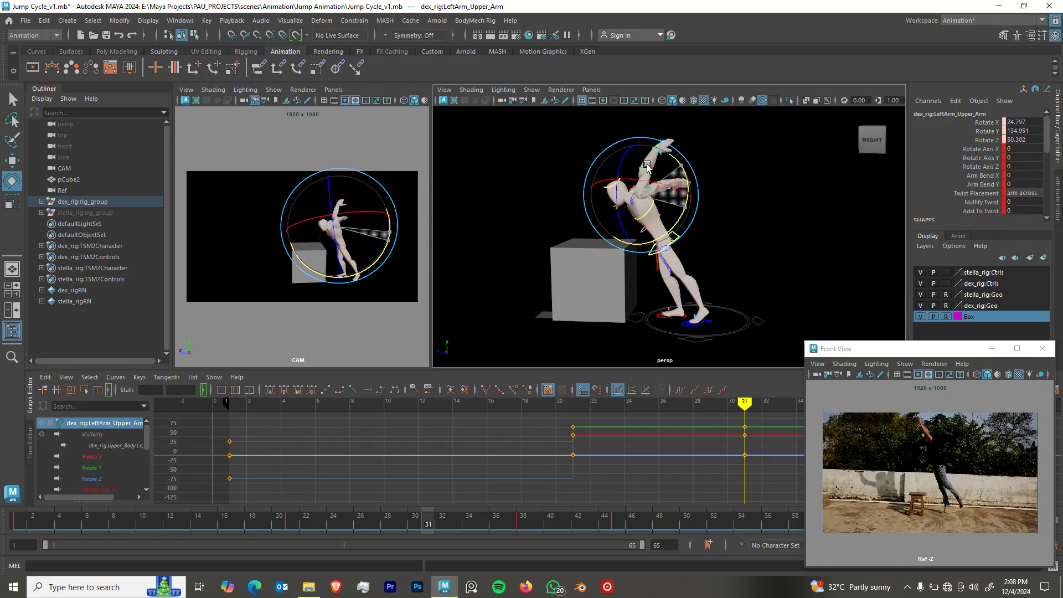
pyautogui.moveTo(679, 225); pyautogui.dragTo(642, 255)
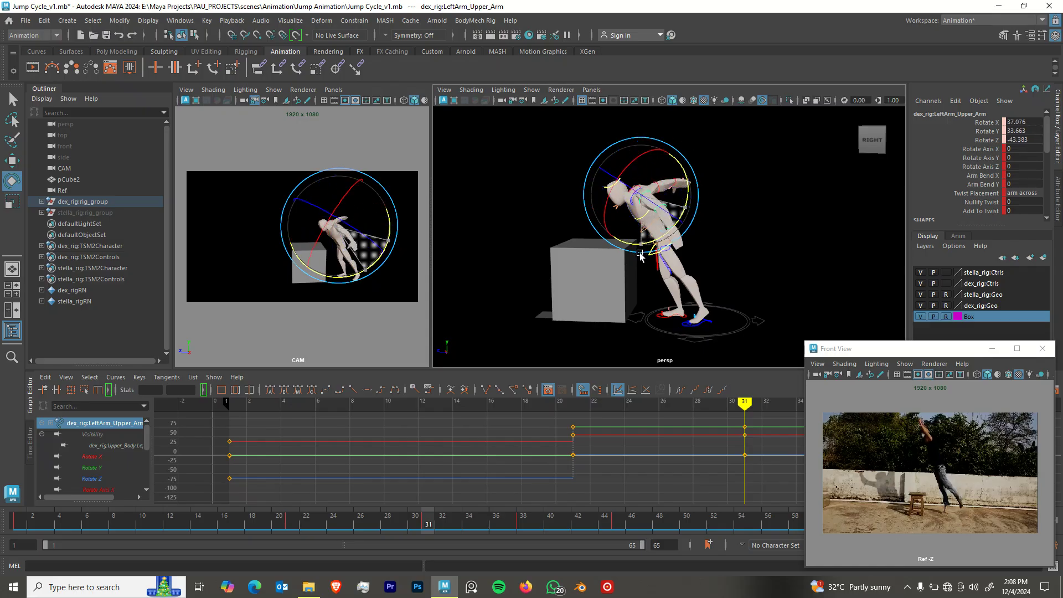
pyautogui.keyDown('alt'); pyautogui.moveTo(542, 207); pyautogui.dragTo(696, 235); pyautogui.keyUp('alt')
pyautogui.keyDown('alt'); pyautogui.moveTo(686, 155); pyautogui.dragTo(671, 315); pyautogui.keyUp('alt')
# Swing the right upper arm forward and up in front of the body, to about -133, -59, 19.1.
pyautogui.click(736, 224)
pyautogui.keyDown('alt'); pyautogui.moveTo(729, 228); pyautogui.dragTo(654, 248); pyautogui.keyUp('alt')
pyautogui.click(675, 216)
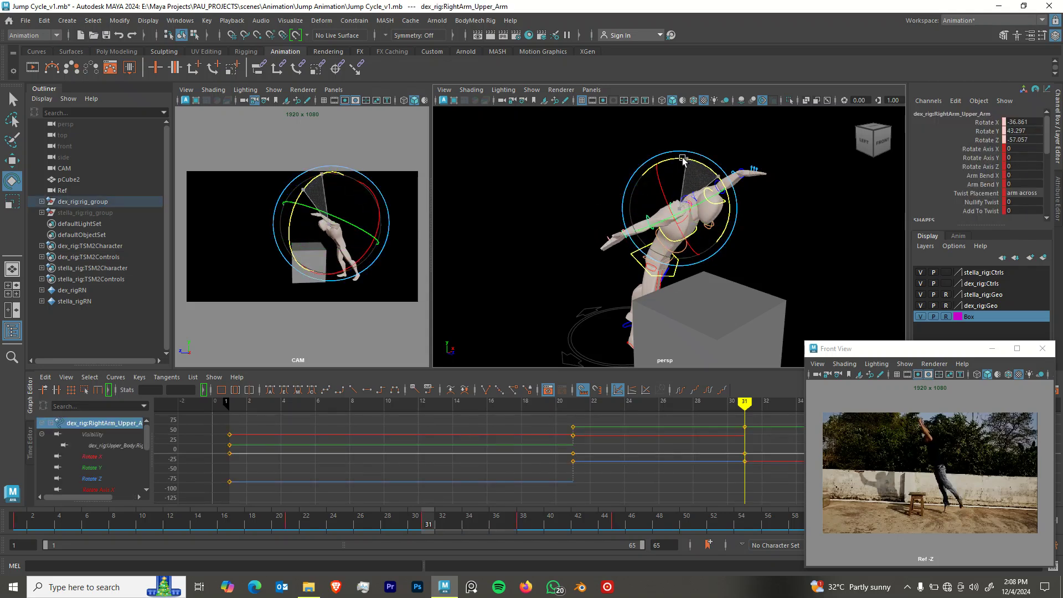
pyautogui.moveTo(663, 151); pyautogui.dragTo(652, 154)
pyautogui.keyDown('alt'); pyautogui.moveTo(653, 202); pyautogui.dragTo(748, 221); pyautogui.keyUp('alt')
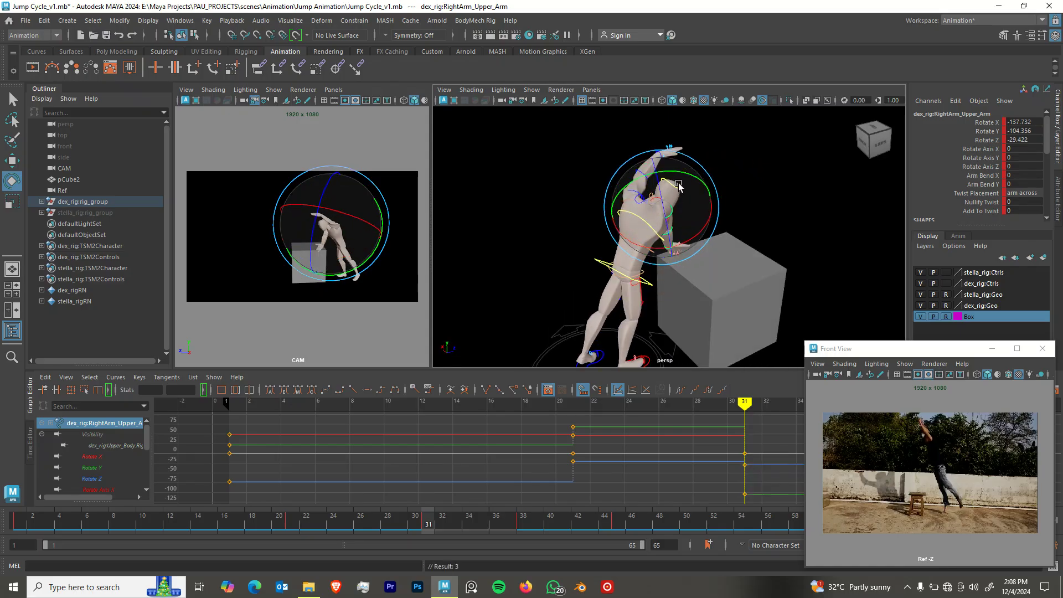
pyautogui.keyDown('alt'); pyautogui.moveTo(623, 183); pyautogui.dragTo(686, 223); pyautogui.keyUp('alt')
pyautogui.keyDown('alt'); pyautogui.moveTo(686, 223); pyautogui.dragTo(753, 260, button='right'); pyautogui.keyUp('alt')
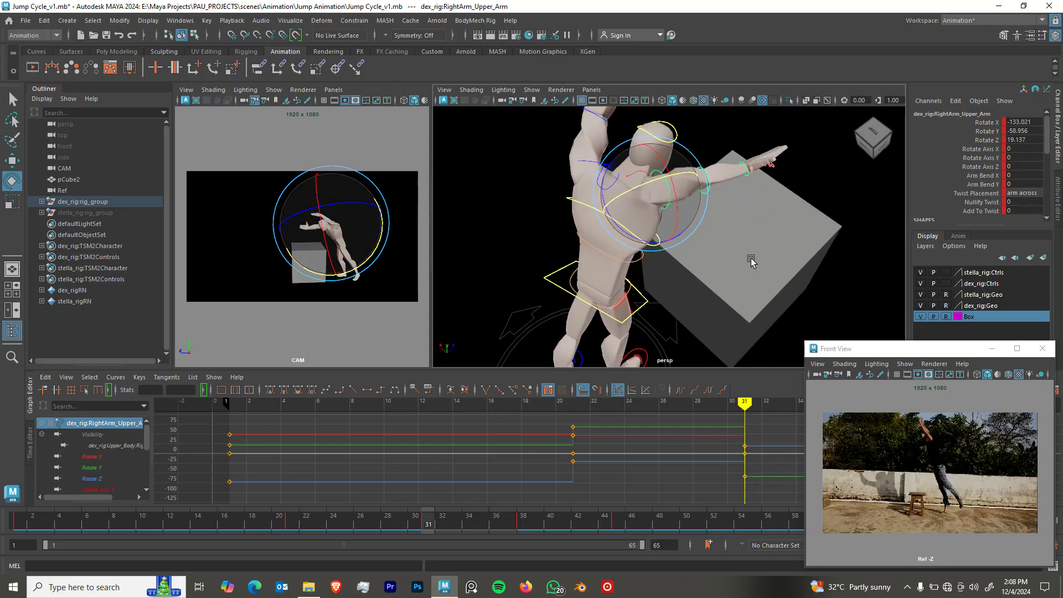
# Raise the right upper arm further so it reaches overhead alongside the left arm.
pyautogui.click(809, 168)
pyautogui.keyDown('alt'); pyautogui.moveTo(739, 191); pyautogui.dragTo(635, 216); pyautogui.keyUp('alt')
pyautogui.click(648, 183)
pyautogui.keyDown('alt'); pyautogui.moveTo(658, 239); pyautogui.dragTo(676, 217); pyautogui.keyUp('alt')
pyautogui.click(730, 199)
pyautogui.click(713, 185)
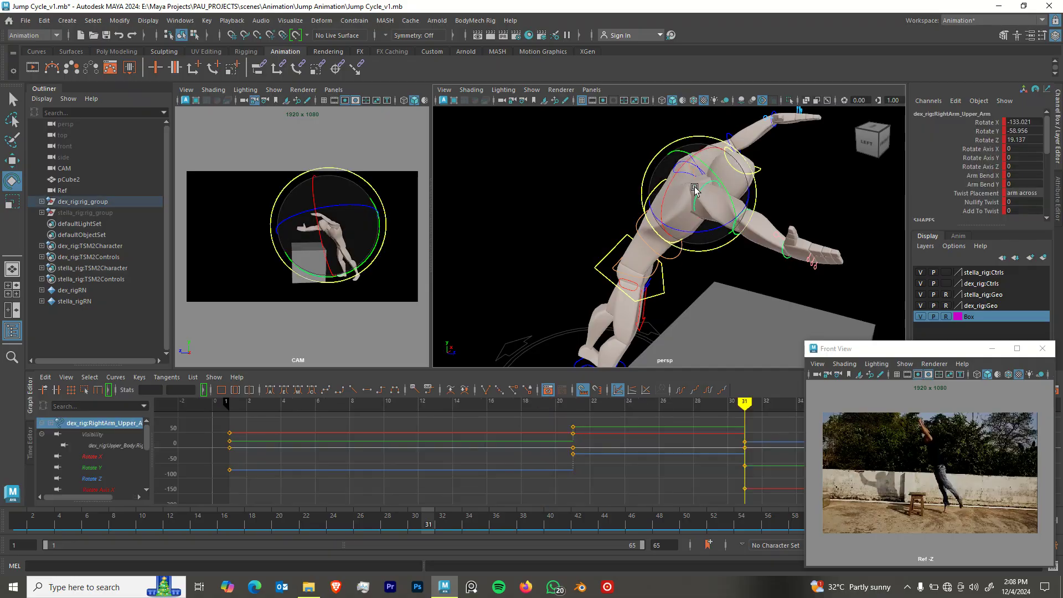
pyautogui.moveTo(714, 188)
pyautogui.mouseDown()
pyautogui.moveTo(725, 206)
pyautogui.moveTo(720, 176)
pyautogui.moveTo(710, 180)
pyautogui.mouseUp()
pyautogui.keyDown('alt'); pyautogui.moveTo(690, 213); pyautogui.dragTo(701, 188); pyautogui.keyUp('alt')
# Rotate the right shoulder control to follow the raised arm, to about 81.6, -15.3, 34.3.
pyautogui.press('q')
pyautogui.click(758, 197)
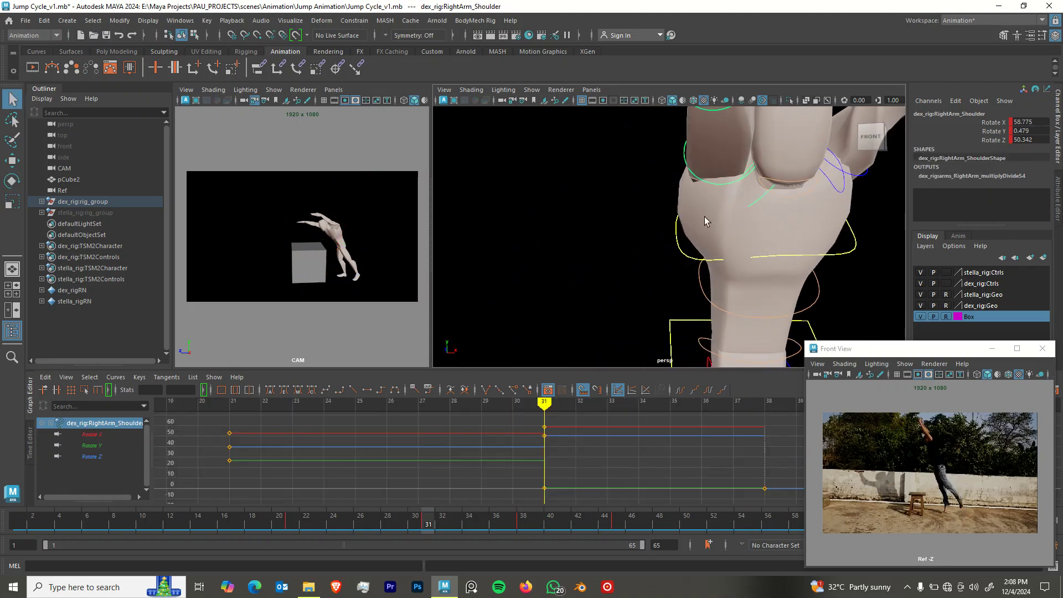
pyautogui.press('4')
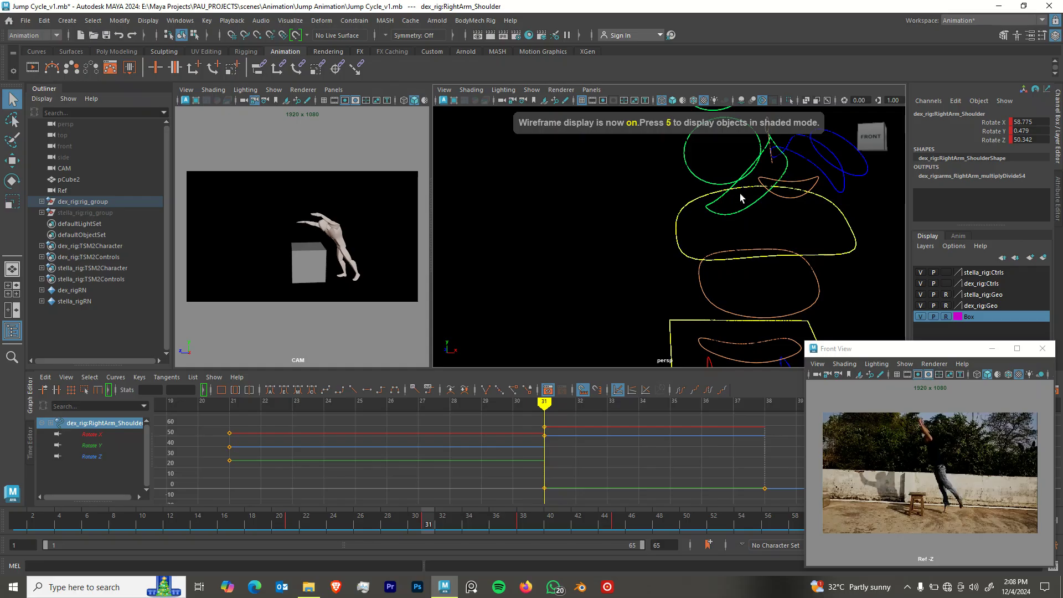
pyautogui.press('5')
pyautogui.press('e')
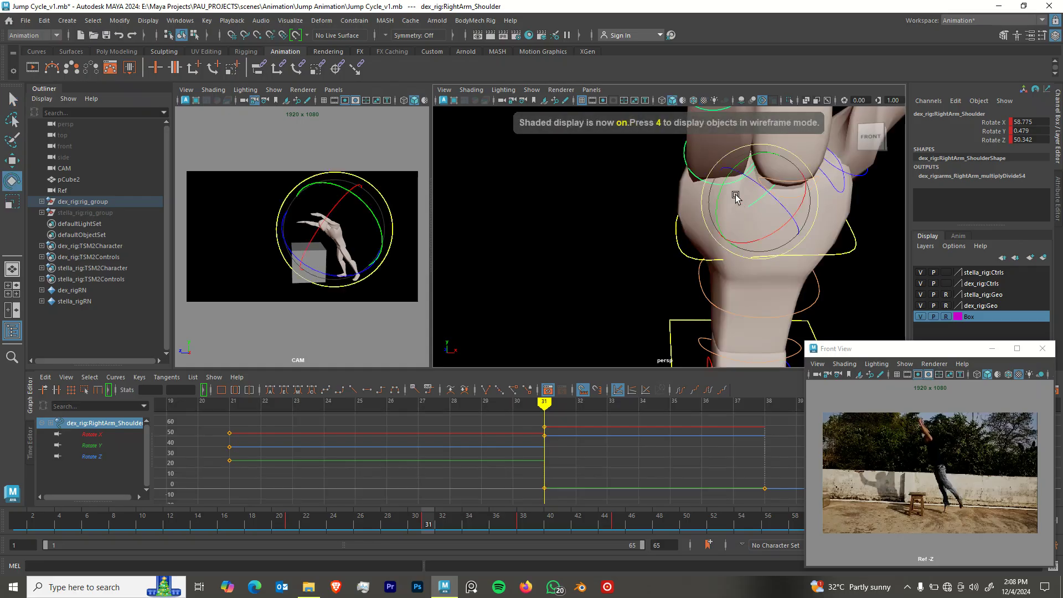
pyautogui.moveTo(752, 175); pyautogui.dragTo(647, 194)
pyautogui.keyDown('alt'); pyautogui.moveTo(693, 260); pyautogui.dragTo(655, 213); pyautogui.keyUp('alt')
pyautogui.keyDown('alt'); pyautogui.moveTo(662, 237); pyautogui.dragTo(762, 263); pyautogui.keyUp('alt')
pyautogui.keyDown('alt'); pyautogui.moveTo(743, 248); pyautogui.dragTo(694, 254, button='right'); pyautogui.keyUp('alt')
pyautogui.keyDown('alt'); pyautogui.moveTo(693, 253); pyautogui.dragTo(731, 257); pyautogui.keyUp('alt')
pyautogui.keyDown('alt'); pyautogui.moveTo(755, 220); pyautogui.dragTo(731, 210); pyautogui.keyUp('alt')
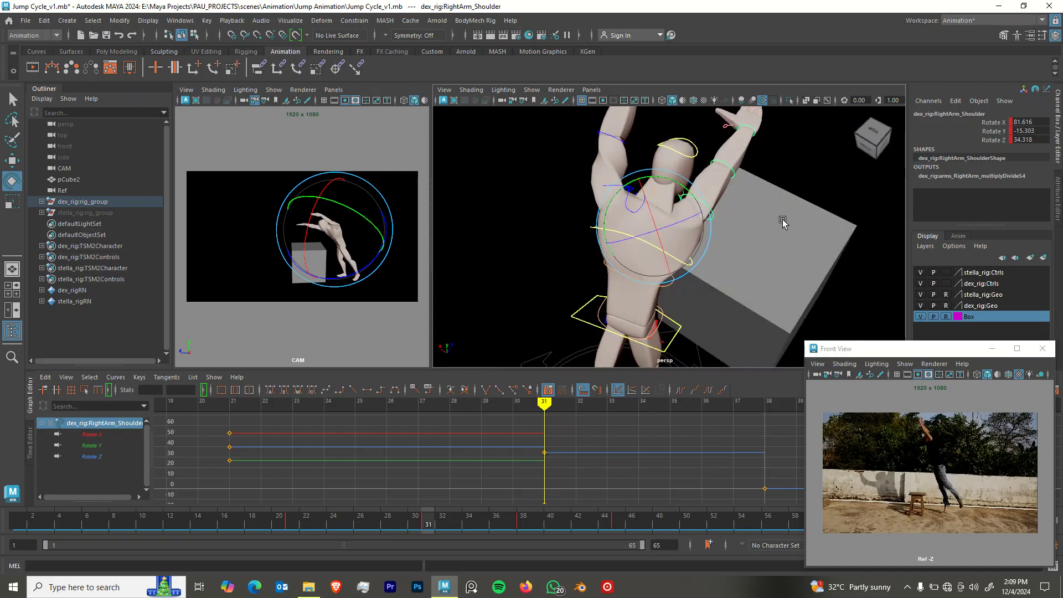
# Adjust the torso IK control and rotate Upper_Body more upright, to about 20.4 in Rotate X.
pyautogui.click(682, 261)
pyautogui.click(664, 258)
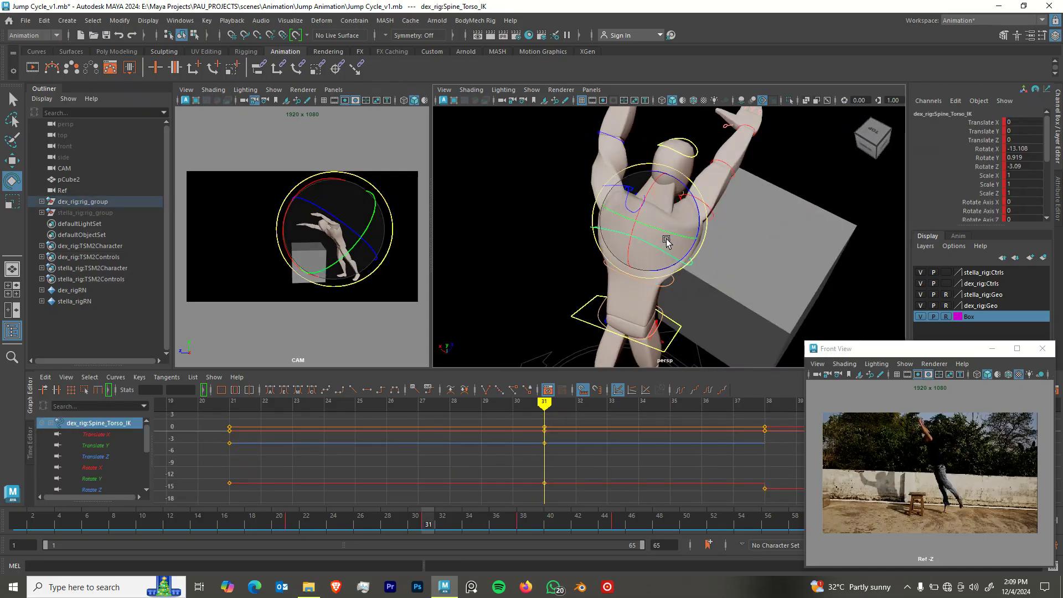
pyautogui.moveTo(647, 233); pyautogui.dragTo(773, 204)
pyautogui.press('q')
pyautogui.click(726, 188)
pyautogui.press('e')
pyautogui.click(784, 195)
pyautogui.click(753, 211)
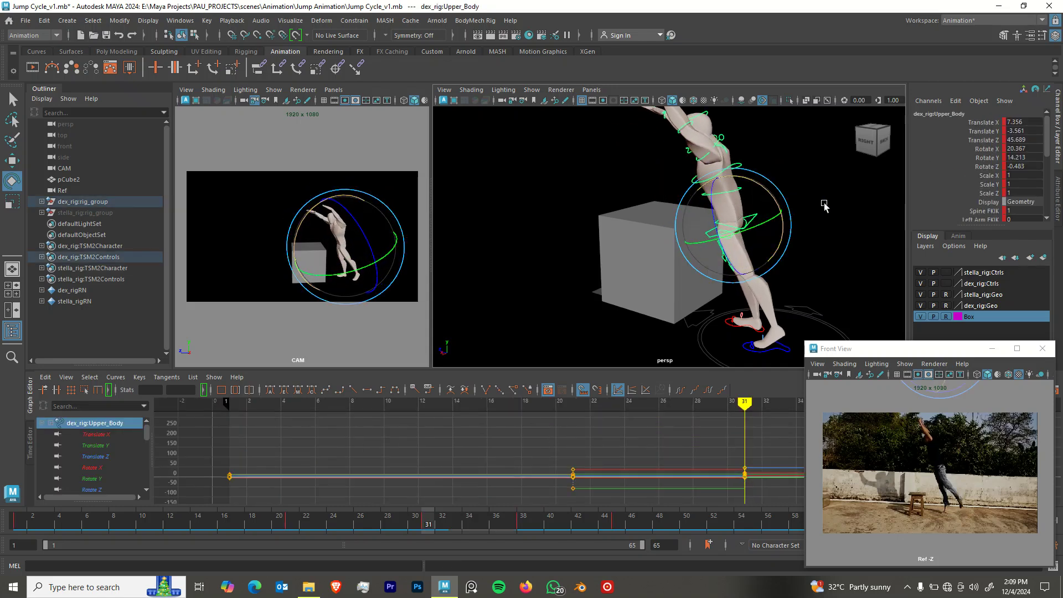
# Rotate the pelvis IK control so its Rotate X is about 0.4.
pyautogui.click(824, 206)
pyautogui.click(766, 194)
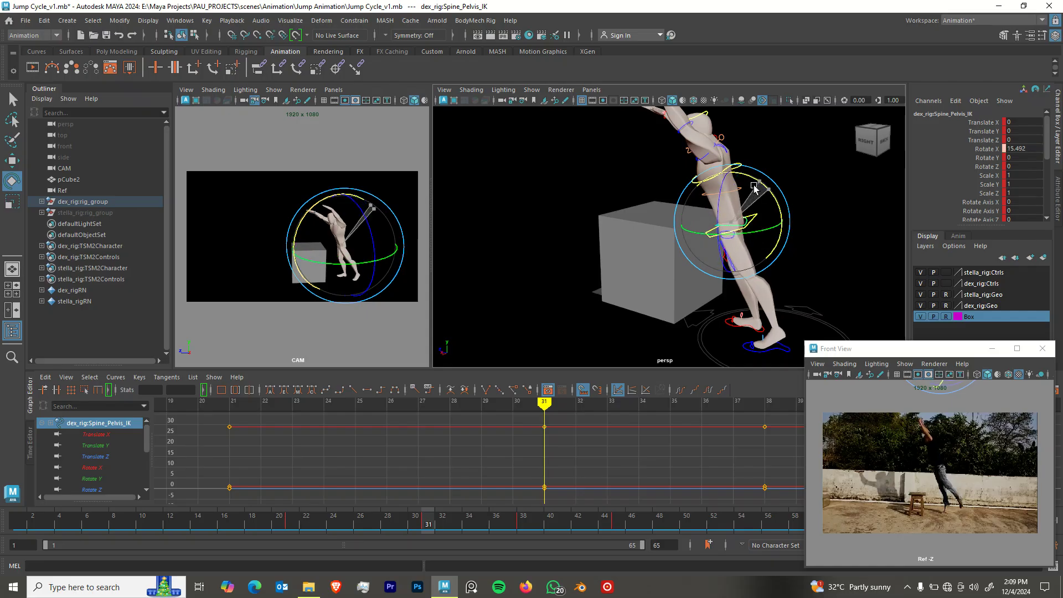
pyautogui.moveTo(741, 185); pyautogui.dragTo(740, 186)
pyautogui.keyDown('alt'); pyautogui.moveTo(700, 233); pyautogui.dragTo(735, 224); pyautogui.keyUp('alt')
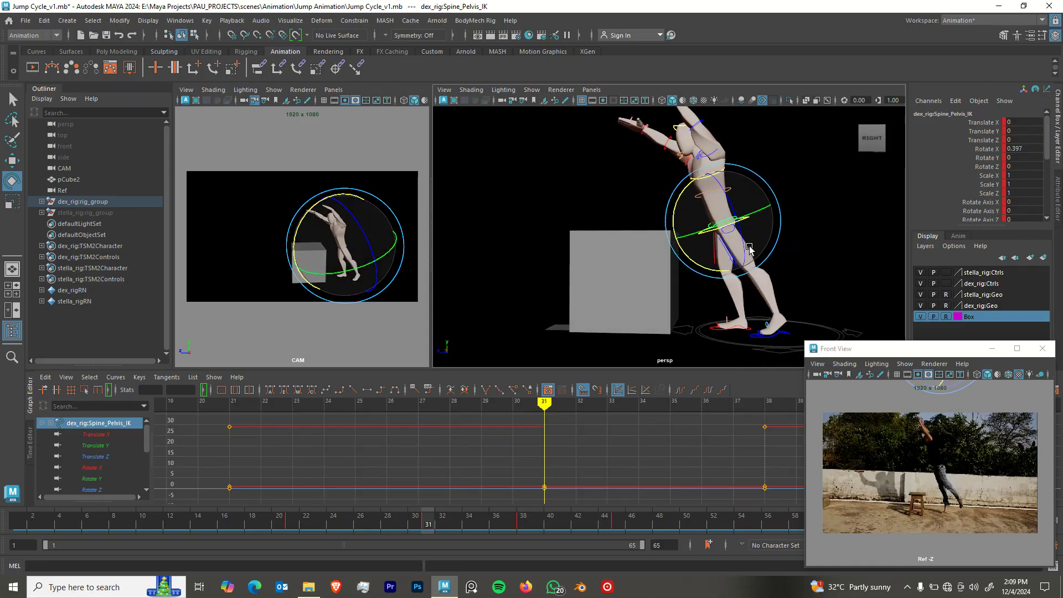
# Shift Upper_Body slightly at frame 31 to about 7.3, -3.8, 45.6.
pyautogui.press('q')
pyautogui.click(715, 232)
pyautogui.press('w')
pyautogui.moveTo(718, 202); pyautogui.dragTo(708, 204)
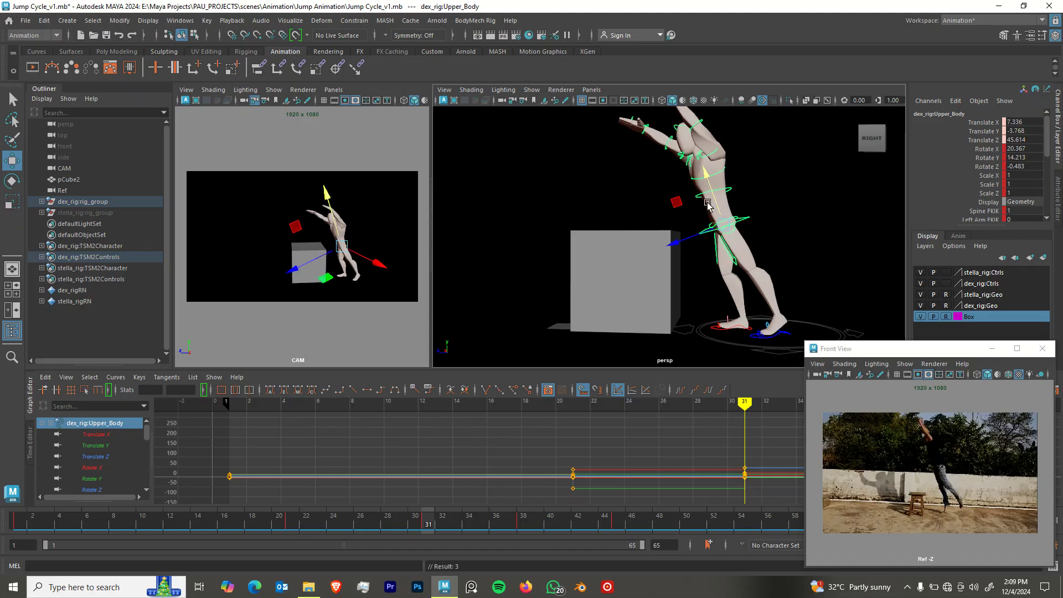
# Lift the right heel by rotating its heel pivot control to about -48.4 in Rotate Z.
pyautogui.click(734, 330)
pyautogui.press('e')
pyautogui.moveTo(710, 283); pyautogui.dragTo(794, 320)
# Try rotating the left IK foot toe-down to about 80.9 in Rotate X and moving it toward the box.
pyautogui.click(771, 330)
pyautogui.press('w')
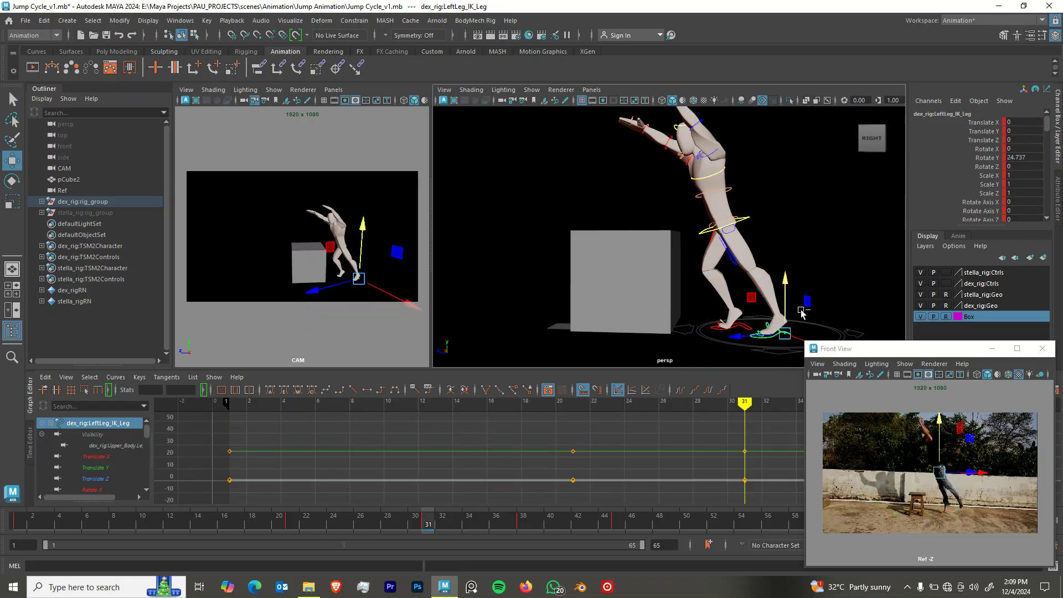
pyautogui.moveTo(796, 313); pyautogui.dragTo(655, 259)
pyautogui.press('e')
pyautogui.press('w')
pyautogui.keyDown('alt'); pyautogui.moveTo(745, 288); pyautogui.dragTo(796, 303); pyautogui.keyUp('alt')
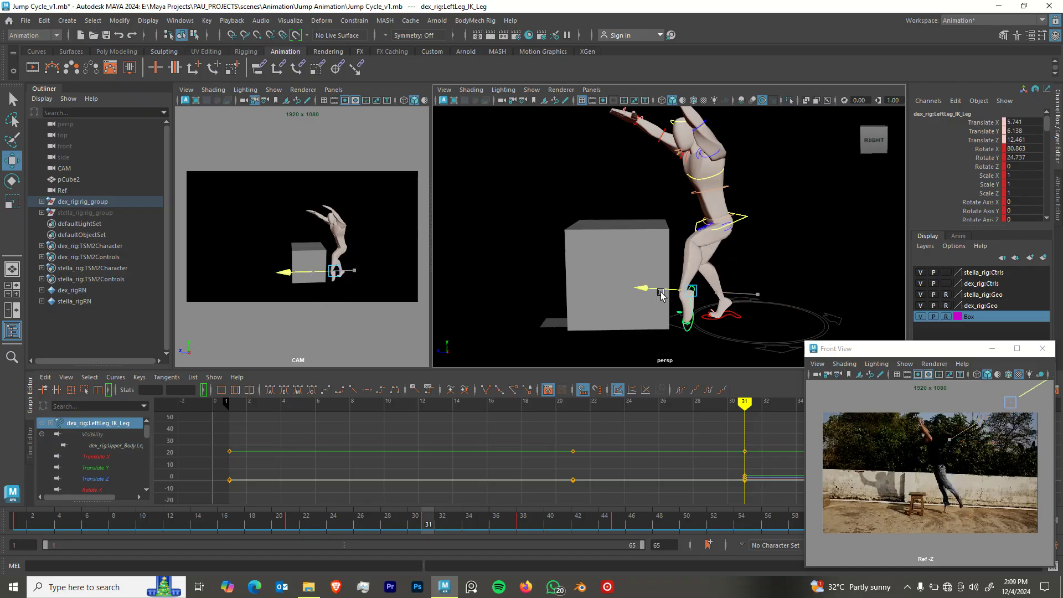
pyautogui.click(781, 275)
pyautogui.keyDown('alt'); pyautogui.moveTo(781, 275); pyautogui.dragTo(743, 309); pyautogui.keyUp('alt')
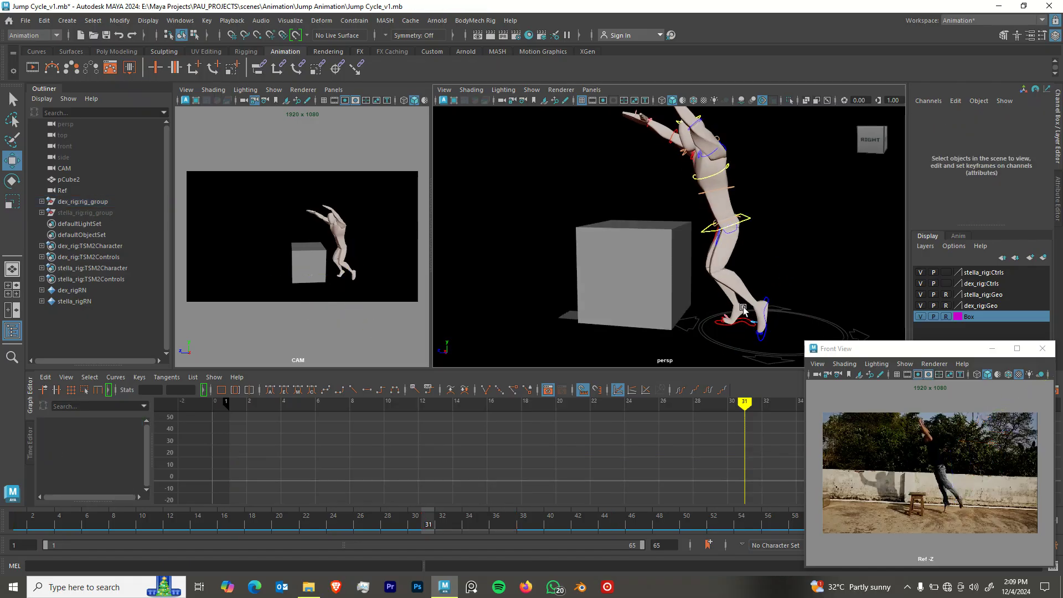
pyautogui.click(763, 320)
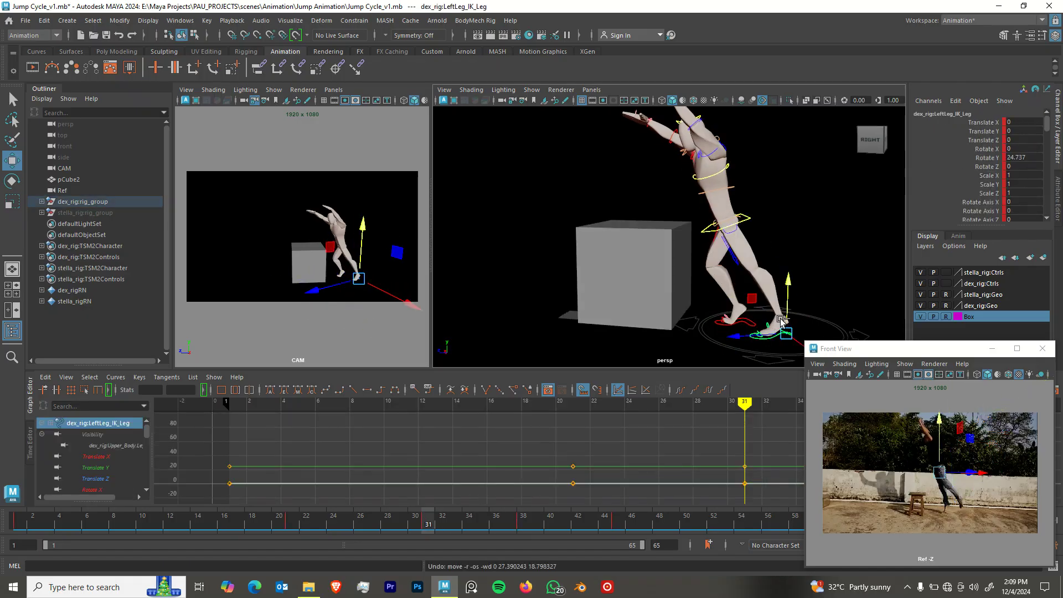
# Try lifting Upper_Body off the ground to about 16.1, 30.9, 97.4, and undo the move.
pyautogui.click(746, 233)
pyautogui.moveTo(731, 223); pyautogui.dragTo(709, 228)
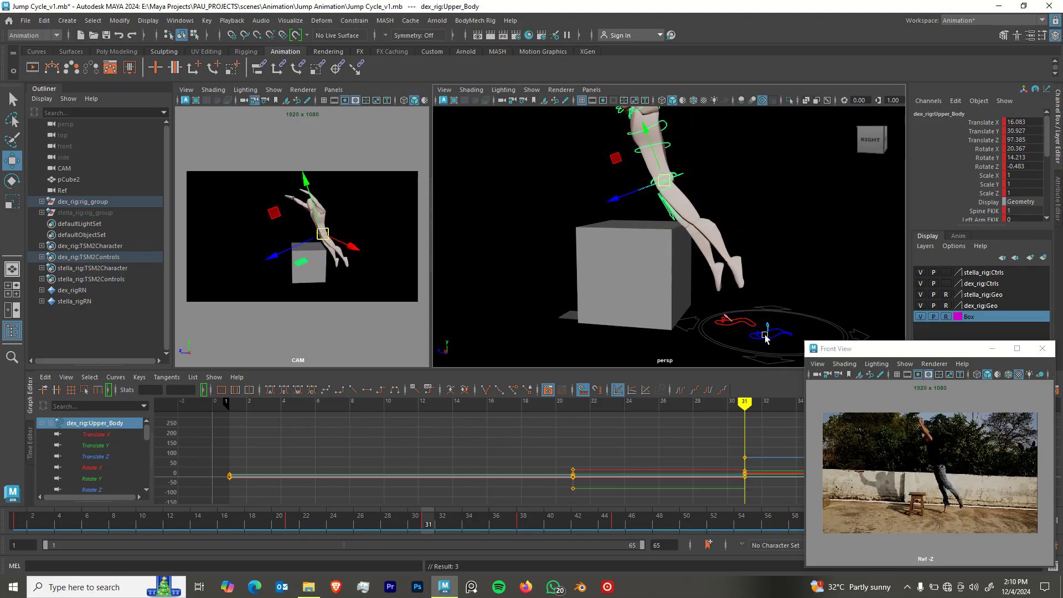
pyautogui.click(786, 338)
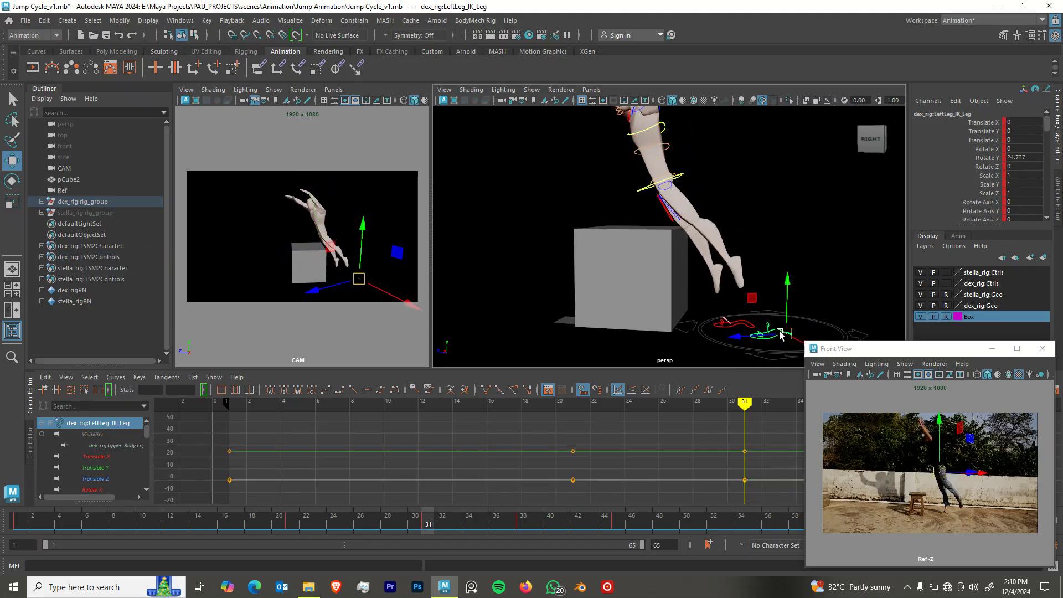
pyautogui.hotkey('ctrl', 'z')
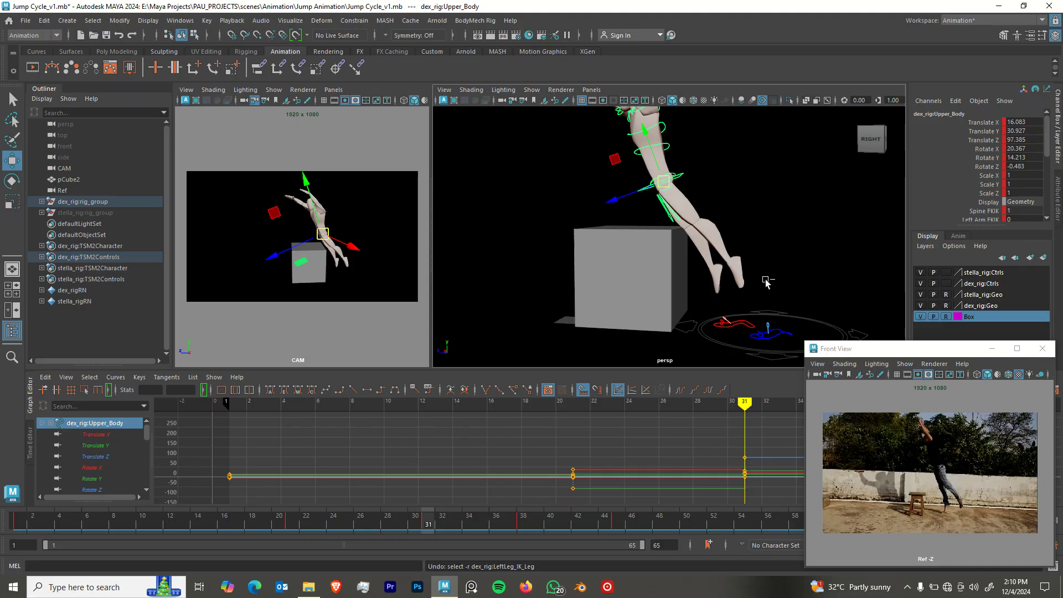
pyautogui.hotkey('ctrl', 'z')
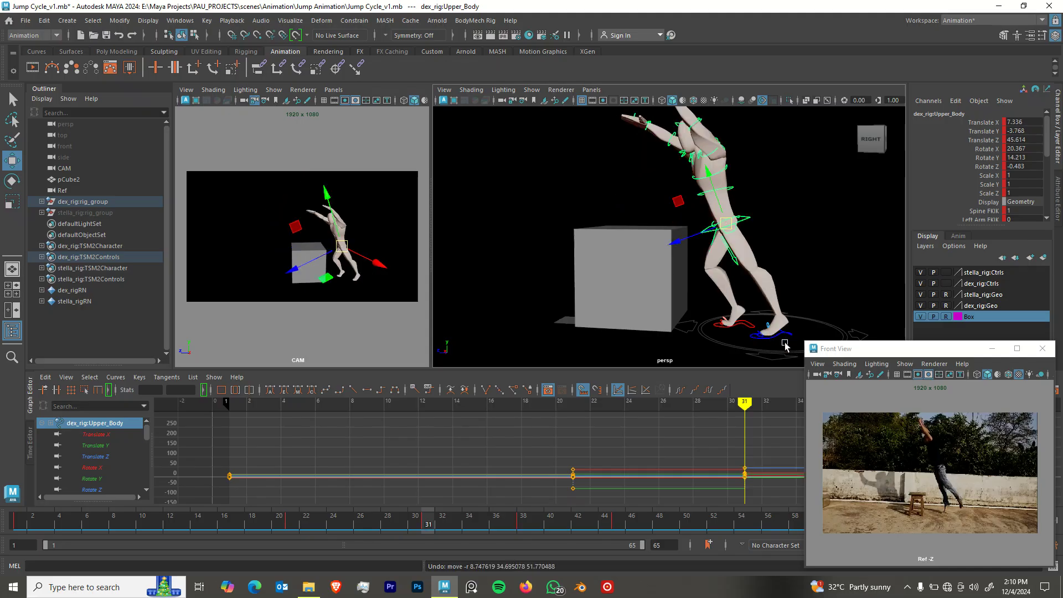
# Undo further back through the recent leg edits and redo the right heel pivot rotation.
pyautogui.hotkey('ctrl', 'z')
pyautogui.hotkey('ctrl', 'z')
pyautogui.hotkey('ctrl', 'z')
pyautogui.hotkey('ctrl', 'z')
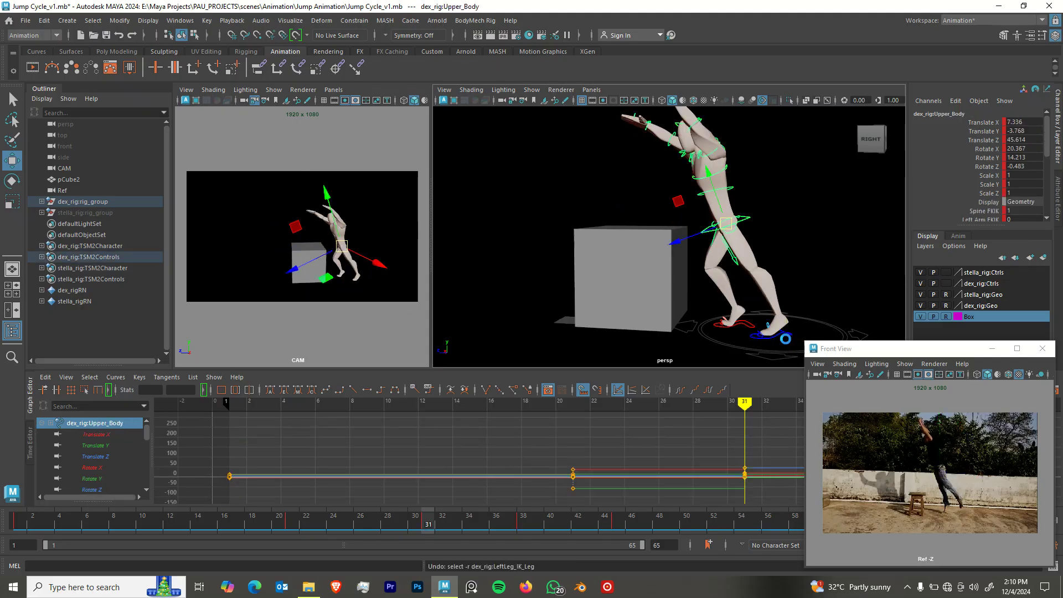
pyautogui.hotkey('ctrl', 'z')
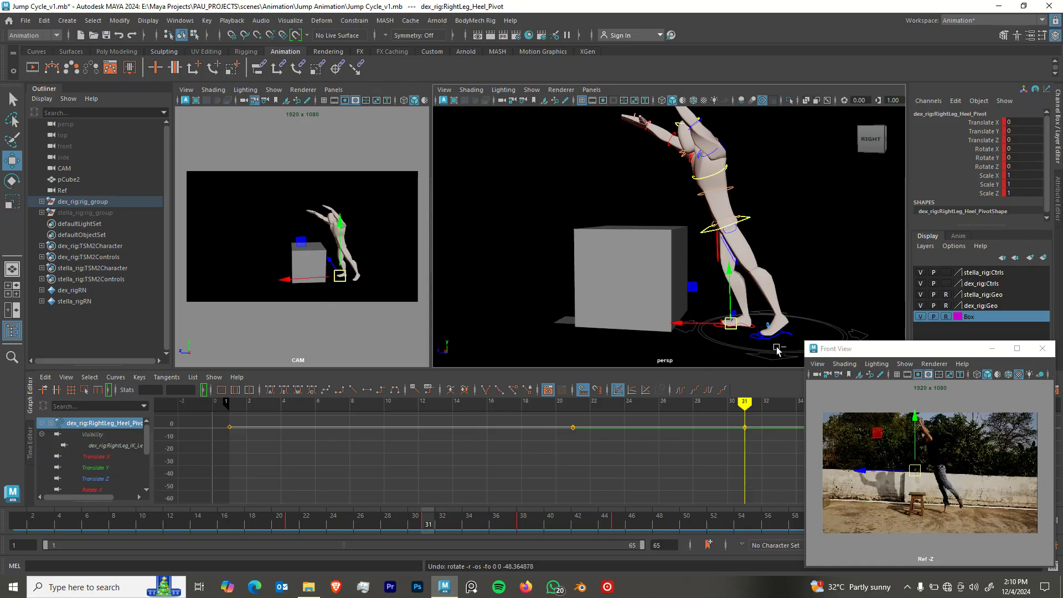
pyautogui.hotkey('ctrl', 'y')
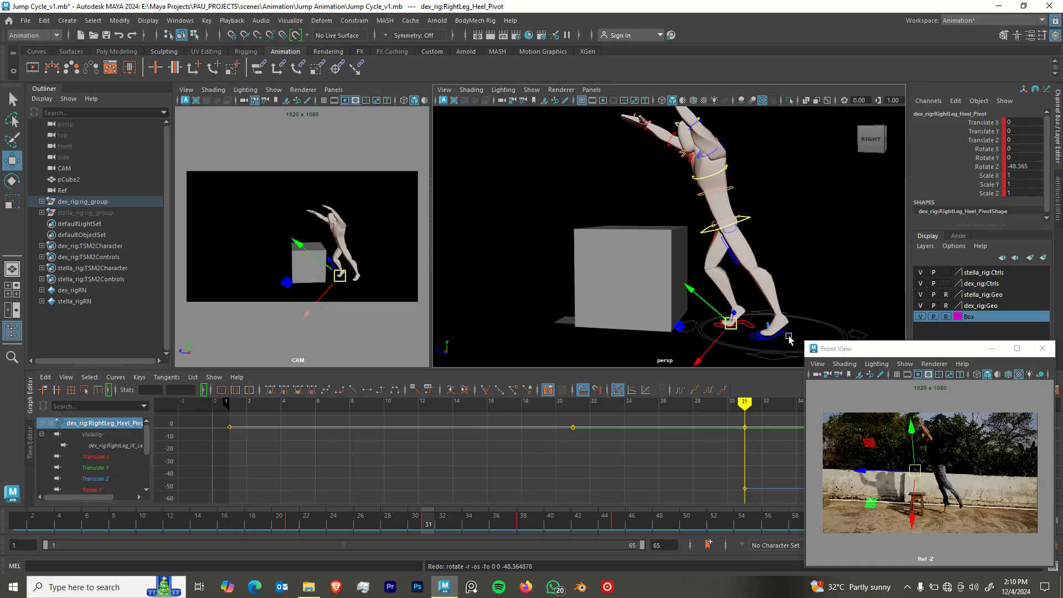
# Raise the left IK foot to about 4.3 in Translate Y and point it toe-down, about 100.6 in Rotate X.
pyautogui.click(788, 338)
pyautogui.moveTo(787, 337); pyautogui.dragTo(757, 293)
pyautogui.press('e')
pyautogui.press('w')
pyautogui.press('e')
pyautogui.keyDown('alt'); pyautogui.moveTo(757, 292); pyautogui.dragTo(659, 289); pyautogui.keyUp('alt')
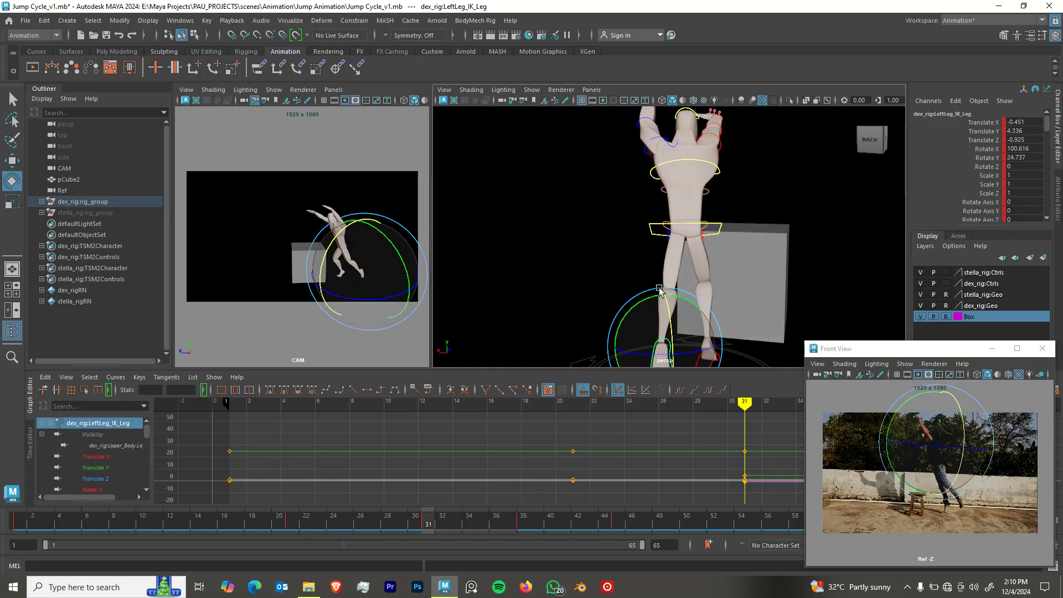
# Move Upper_Body sideways over the feet to about -5.7, -3.7, 48.9.
pyautogui.click(720, 226)
pyautogui.scroll(-3, 725, 251)
pyautogui.press('w')
pyautogui.keyDown('alt'); pyautogui.moveTo(725, 250); pyautogui.dragTo(679, 245); pyautogui.keyUp('alt')
pyautogui.moveTo(711, 331)
pyautogui.keyDown('alt'); pyautogui.mouseDown()
pyautogui.moveTo(711, 318)
pyautogui.moveTo(712, 332)
pyautogui.mouseUp(); pyautogui.keyUp('alt')
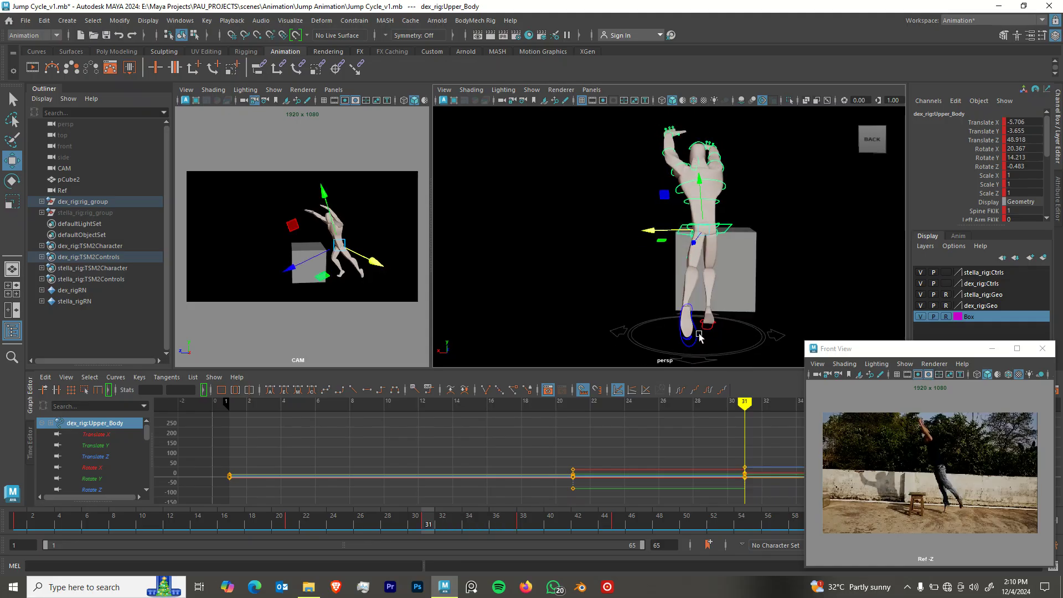
# Refine the left IK foot's trailing pose to rotation 97.4, -7.3, 8.1 and position -0.9, 5.8, -1.7.
pyautogui.click(698, 337)
pyautogui.press('e')
pyautogui.moveTo(656, 334); pyautogui.dragTo(782, 299)
pyautogui.moveTo(800, 253); pyautogui.dragTo(789, 247)
pyautogui.press('w')
pyautogui.moveTo(762, 297); pyautogui.dragTo(768, 288)
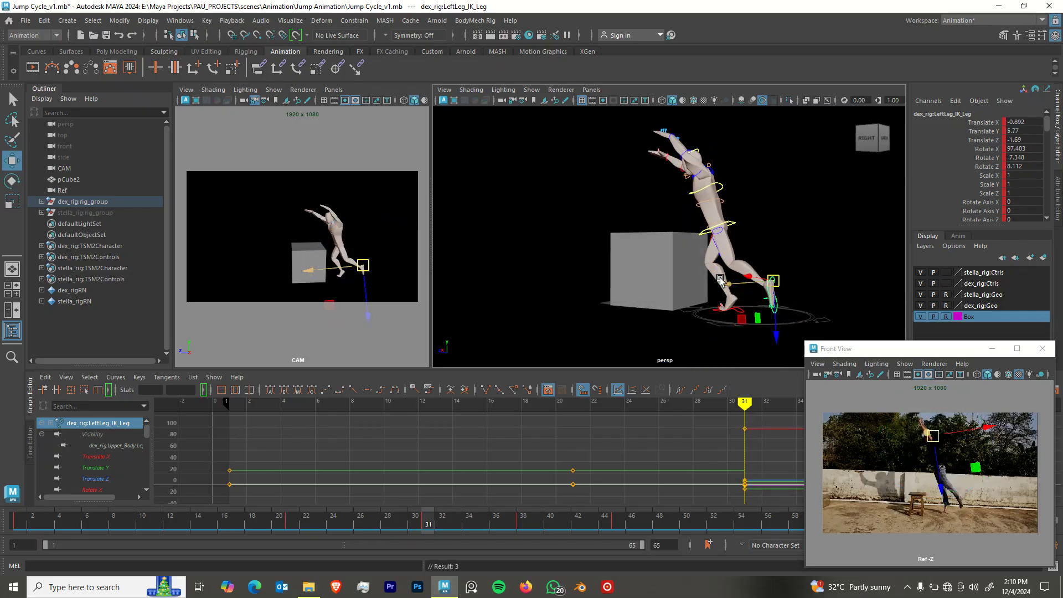
# Step back and forth between the neighbouring keyed poses to compare the crouch with the frame 31 push-off.
pyautogui.press(',')
pyautogui.press('.')
pyautogui.press(',')
pyautogui.press('.')
pyautogui.press(',')
pyautogui.press('.')
# Adjust the raised left arm's reach in the frame 31 push-off pose and key it.
pyautogui.keyDown('alt'); pyautogui.moveTo(722, 252); pyautogui.dragTo(754, 269); pyautogui.keyUp('alt')
pyautogui.scroll(3, 752, 213)
pyautogui.keyDown('alt'); pyautogui.moveTo(752, 212); pyautogui.dragTo(767, 253, button='middle'); pyautogui.keyUp('alt')
pyautogui.keyDown('alt'); pyautogui.moveTo(766, 253); pyautogui.dragTo(755, 217); pyautogui.keyUp('alt')
pyautogui.click(737, 211)
pyautogui.press('e')
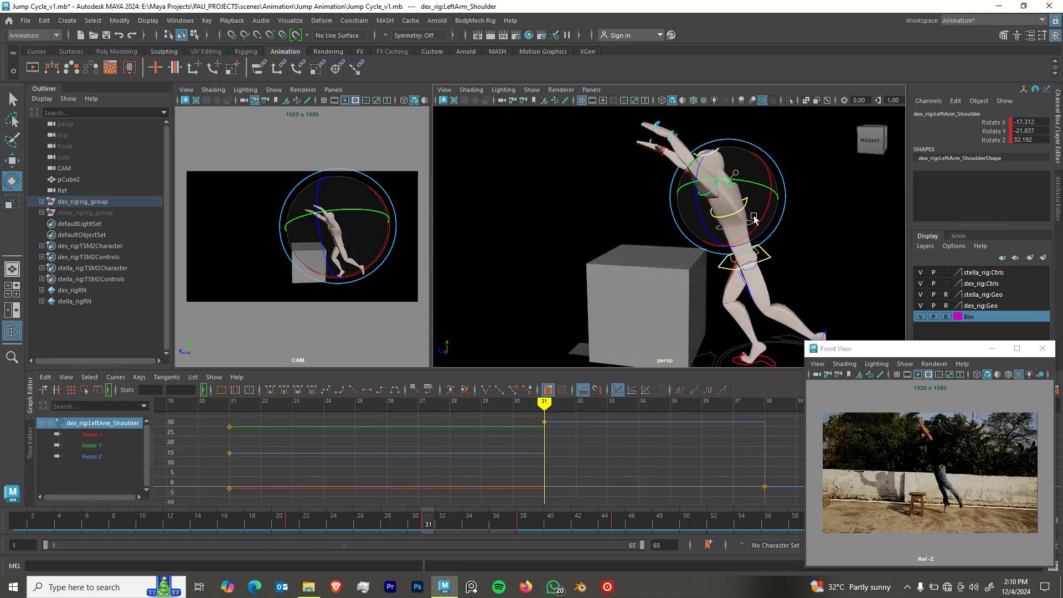
pyautogui.click(804, 164)
pyautogui.click(693, 165)
pyautogui.moveTo(714, 164)
pyautogui.mouseDown()
pyautogui.moveTo(735, 167)
pyautogui.moveTo(728, 176)
pyautogui.moveTo(720, 156)
pyautogui.mouseUp()
pyautogui.press('s')
pyautogui.press('s')
# Rotate the left hand to about -35, -24.7, -2.2 and compare the push-off with the frame 21 crouch.
pyautogui.click(680, 139)
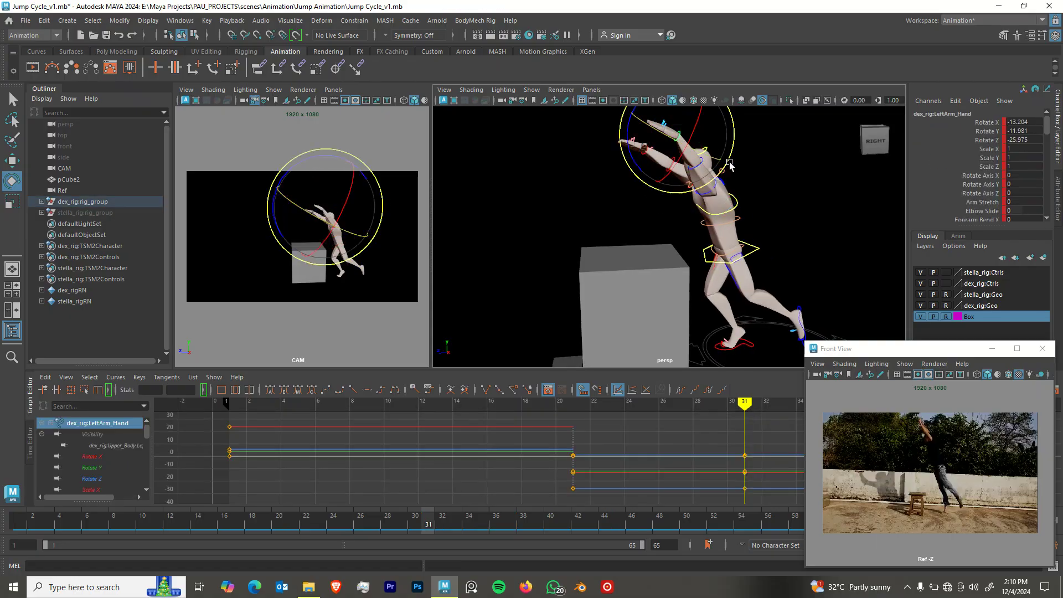
pyautogui.press('f')
pyautogui.moveTo(714, 211)
pyautogui.mouseDown()
pyautogui.moveTo(686, 209)
pyautogui.moveTo(720, 207)
pyautogui.mouseUp()
pyautogui.press(',')
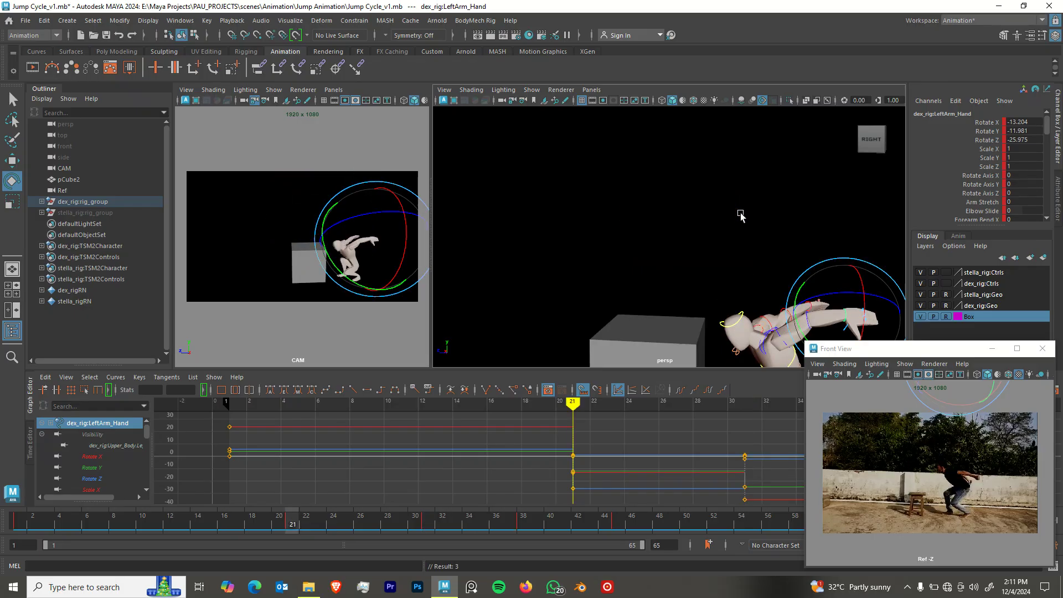
pyautogui.press('.')
pyautogui.press(',')
pyautogui.press('.')
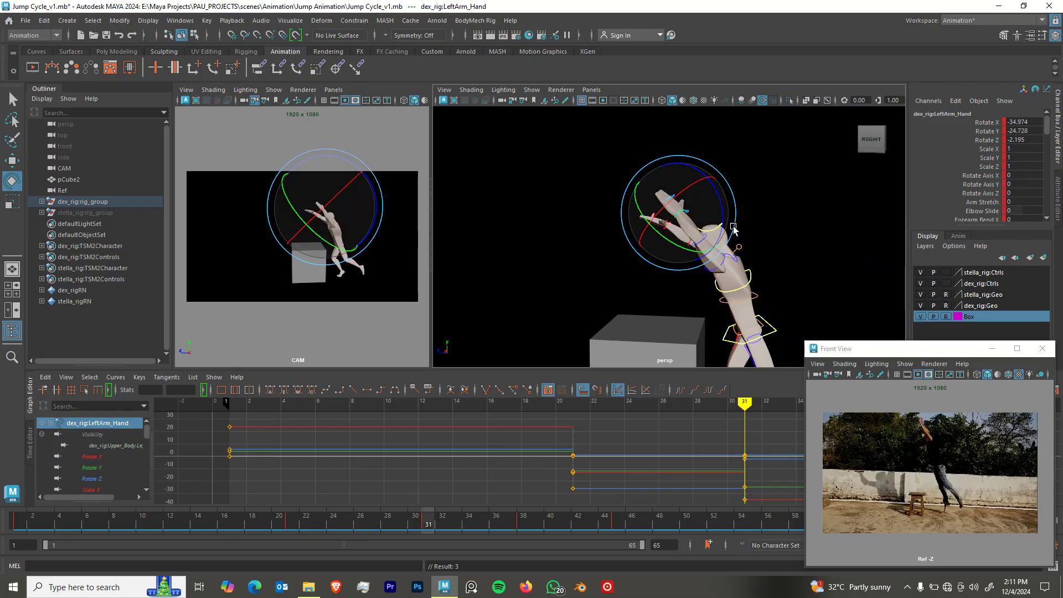
# Refine the left shoulder from behind and pose the left upper arm at about -14.5, -71.4, 73.9.
pyautogui.keyDown('alt'); pyautogui.moveTo(764, 231); pyautogui.dragTo(663, 227); pyautogui.keyUp('alt')
pyautogui.click(740, 292)
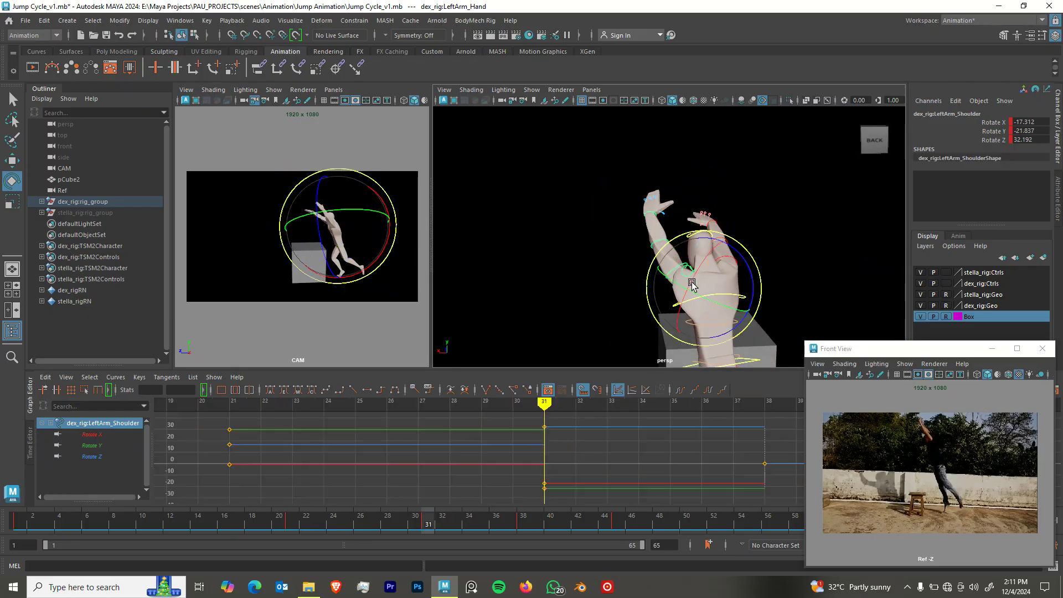
pyautogui.moveTo(740, 293); pyautogui.dragTo(723, 271)
pyautogui.press('q')
pyautogui.click(667, 278)
pyautogui.press('e')
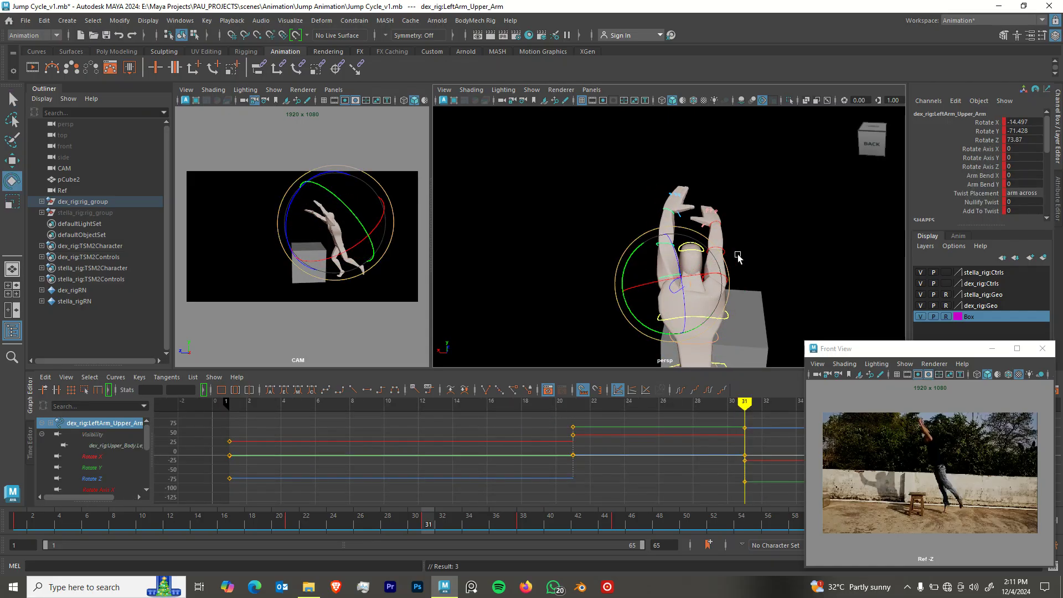
# Rotate Head_FK between the raised arms to about -6.4, 3.4, -7.2.
pyautogui.press('q')
pyautogui.click(693, 242)
pyautogui.press('e')
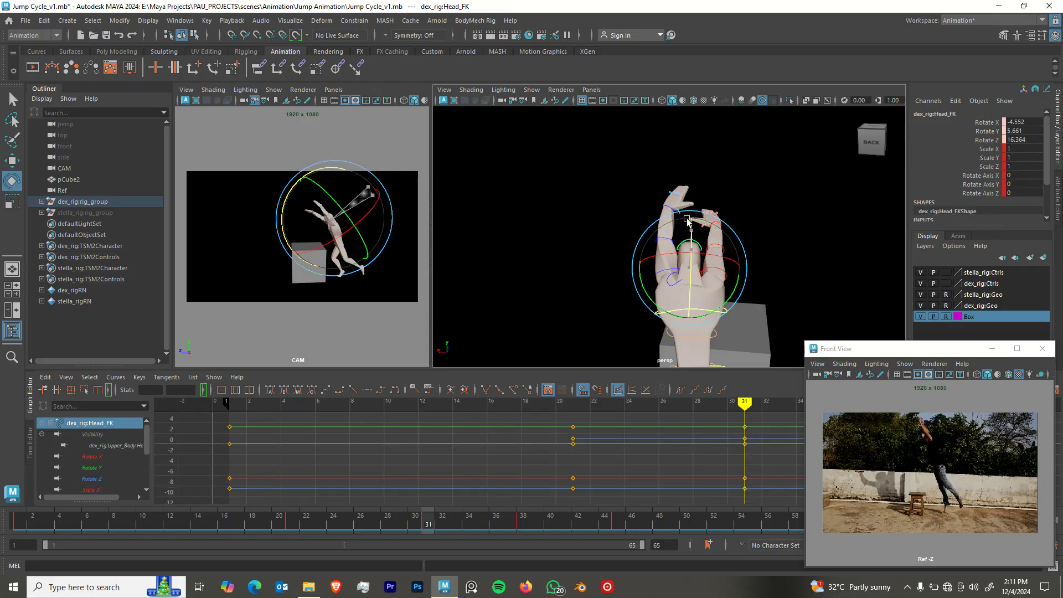
pyautogui.keyDown('alt'); pyautogui.moveTo(693, 253); pyautogui.dragTo(731, 275); pyautogui.keyUp('alt')
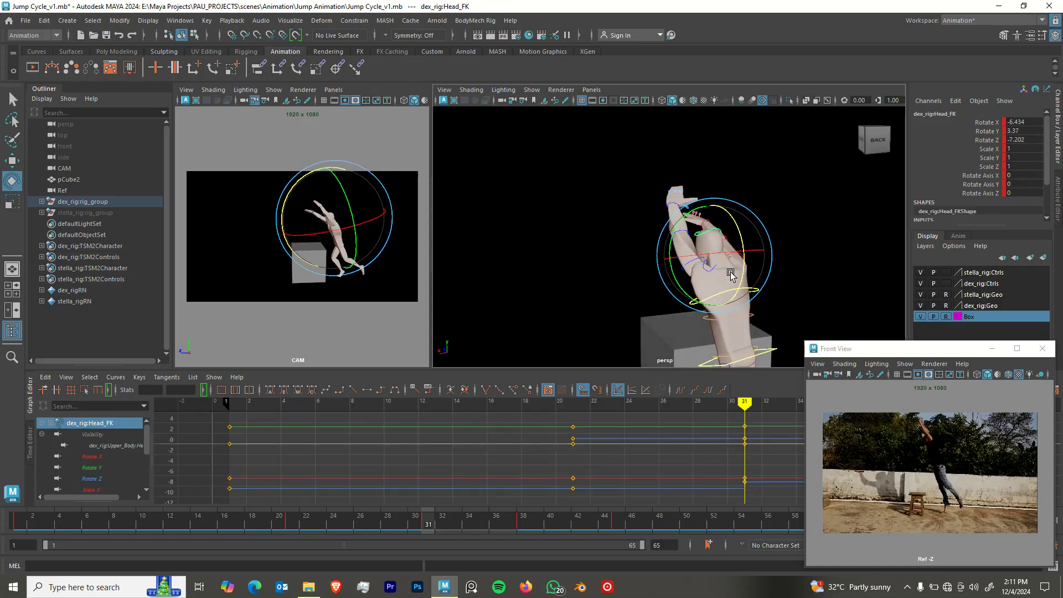
# Rotate the right hand to about -47.7, -19.5, -1.7 and save the scene.
pyautogui.keyDown('alt'); pyautogui.moveTo(755, 229); pyautogui.dragTo(698, 242); pyautogui.keyUp('alt')
pyautogui.click(782, 244)
pyautogui.click(684, 281)
pyautogui.click(673, 239)
pyautogui.moveTo(706, 203); pyautogui.dragTo(671, 270)
pyautogui.hotkey('ctrl', 's')
pyautogui.press('q')
# Check the push-off against the crouch and move Upper_Body up and toward the box to about -2.3, 3.1, 58.8.
pyautogui.press(',')
pyautogui.press('.')
pyautogui.press(',')
pyautogui.press('.')
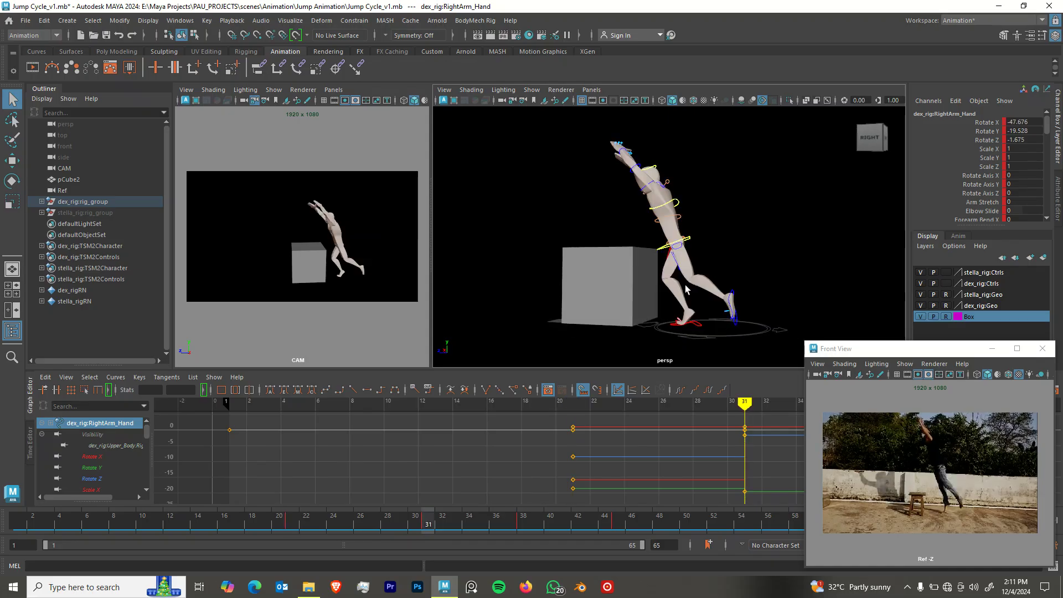
pyautogui.click(687, 243)
pyautogui.press('w')
pyautogui.click(675, 251)
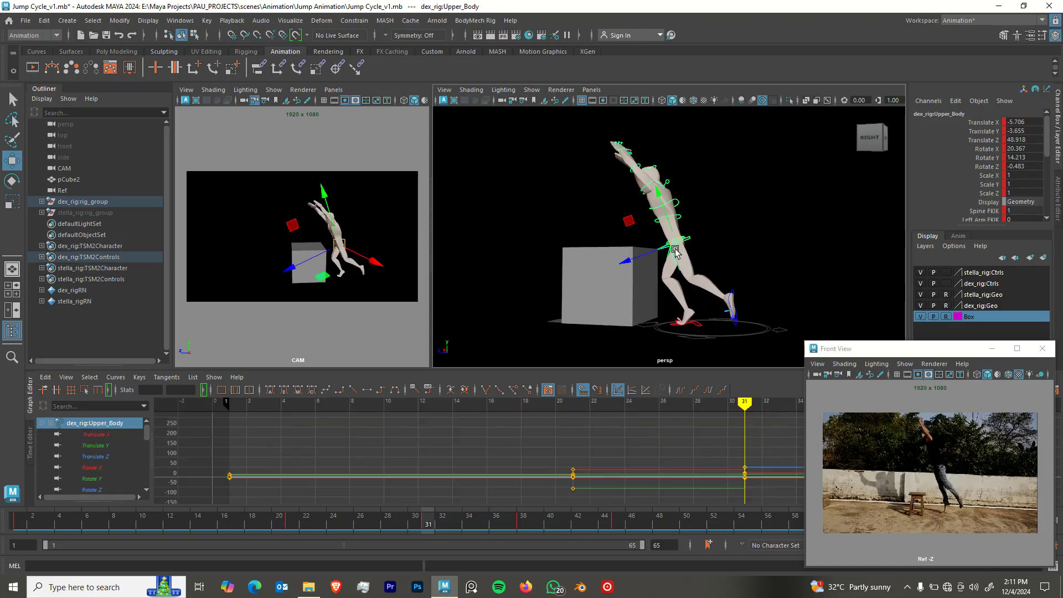
pyautogui.moveTo(673, 237); pyautogui.dragTo(669, 237)
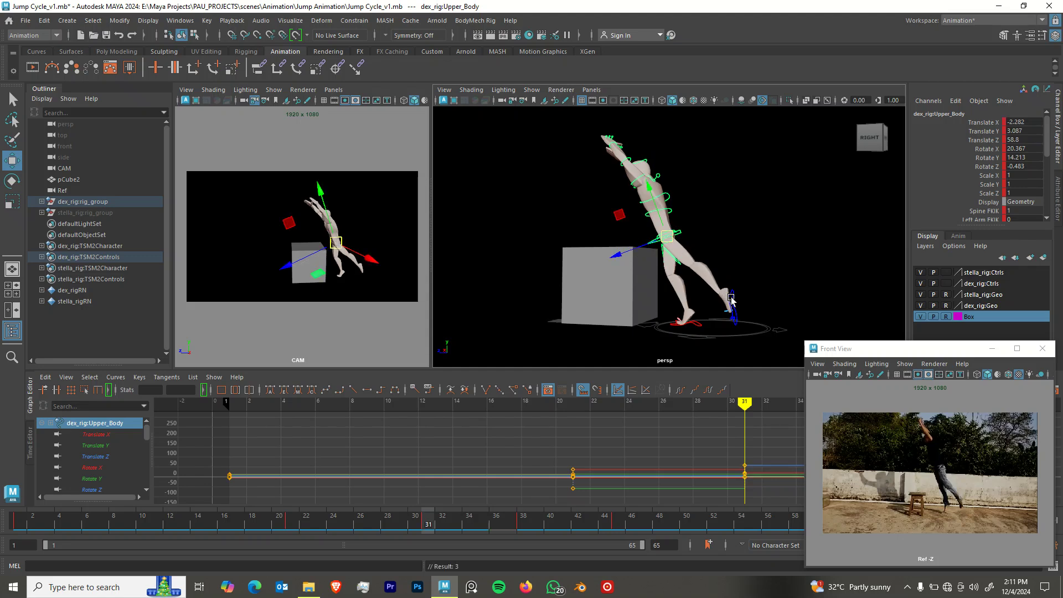
# Lift the trailing left IK foot to about -0.7, 8.1, -1.4 and compare the pose with the frame 21 crouch.
pyautogui.click(731, 300)
pyautogui.press('w')
pyautogui.click(734, 297)
pyautogui.moveTo(734, 297); pyautogui.dragTo(729, 288)
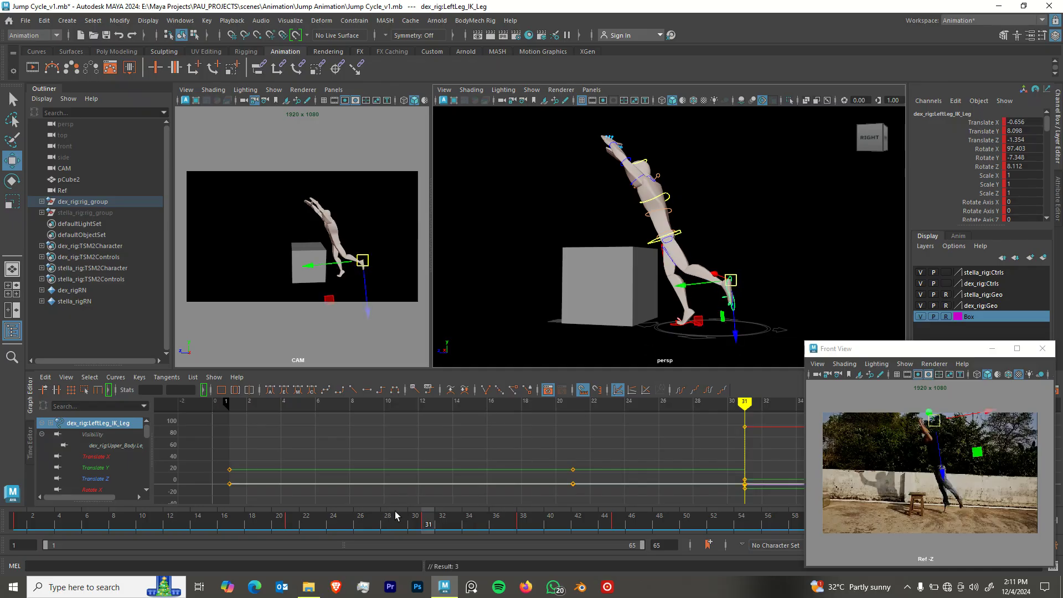
pyautogui.press(',')
pyautogui.press('.')
pyautogui.press(',')
pyautogui.press('.')
pyautogui.press(',')
pyautogui.press('.')
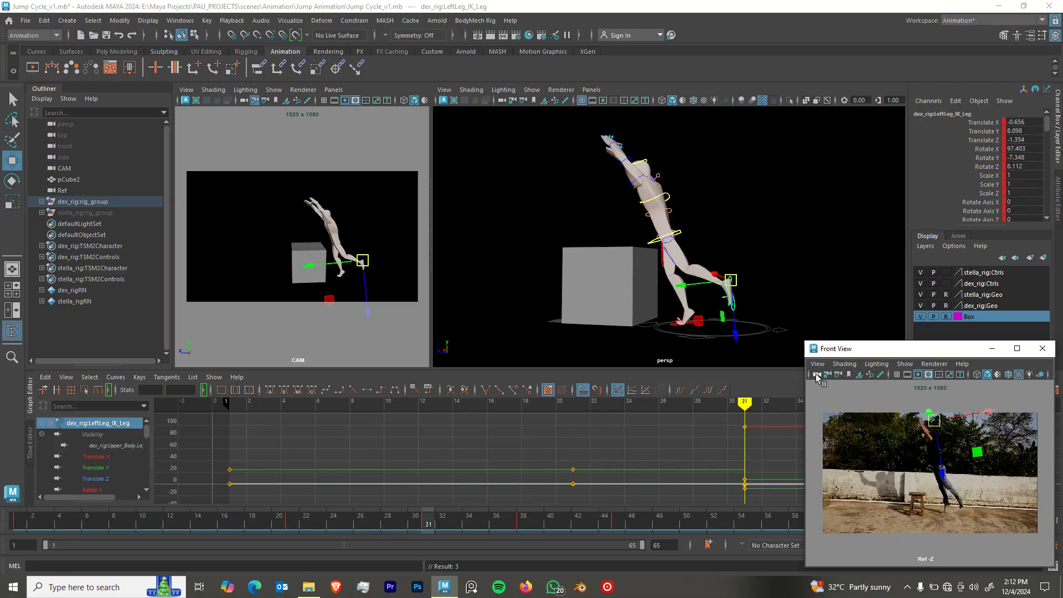
# Go to frame 38 and start on the trailing left foot of the airborne pose.
pyautogui.moveTo(461, 511); pyautogui.dragTo(524, 531)
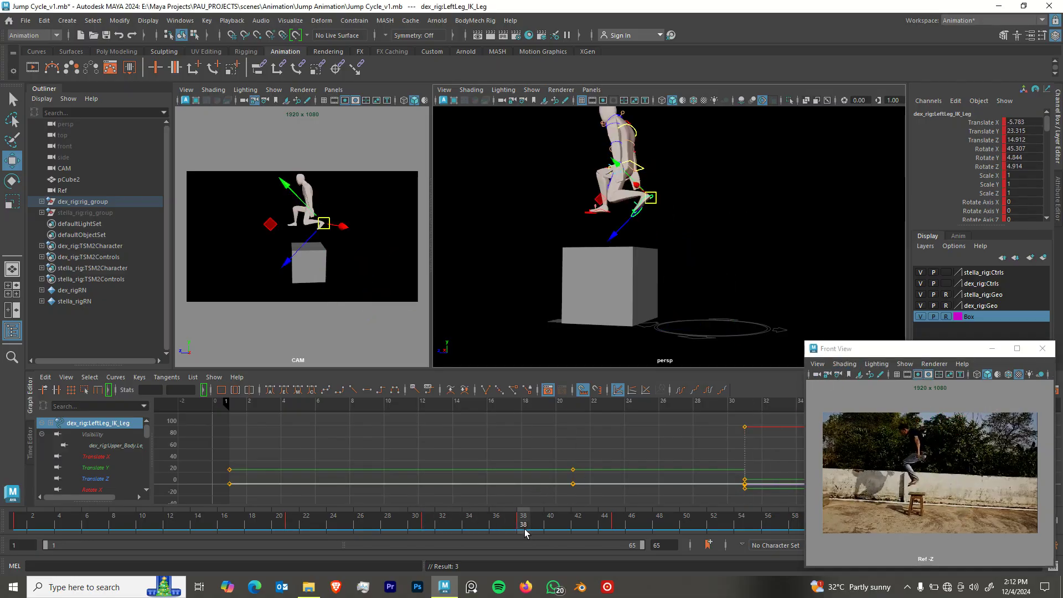
pyautogui.keyDown('alt'); pyautogui.moveTo(653, 255); pyautogui.dragTo(672, 259); pyautogui.keyUp('alt')
pyautogui.click(661, 198)
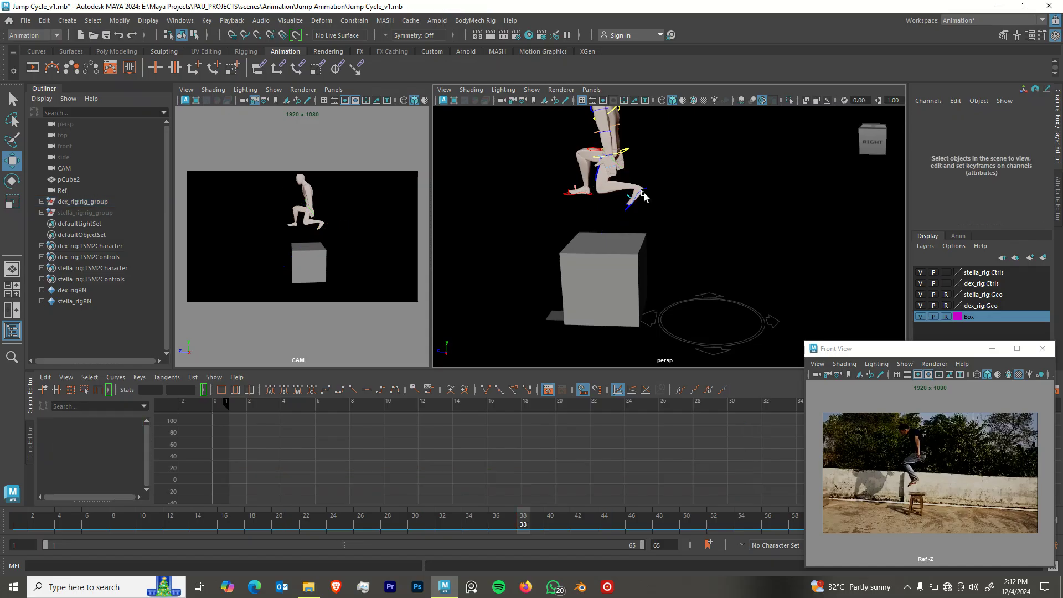
# Pose the upper body control and bend the character's middle and torso spine controls at frame 38.
pyautogui.moveTo(649, 216)
pyautogui.keyDown('alt'); pyautogui.mouseDown()
pyautogui.moveTo(649, 227)
pyautogui.moveTo(622, 224)
pyautogui.moveTo(667, 205)
pyautogui.mouseUp(); pyautogui.keyUp('alt')
pyautogui.click(655, 220)
pyautogui.click(659, 205)
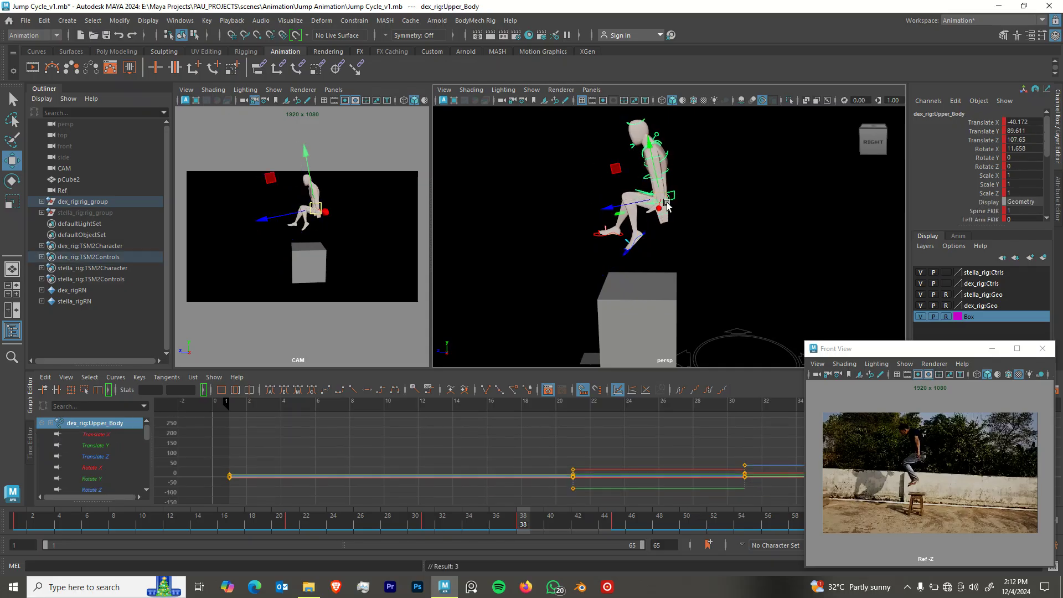
pyautogui.click(667, 169)
pyautogui.click(667, 158)
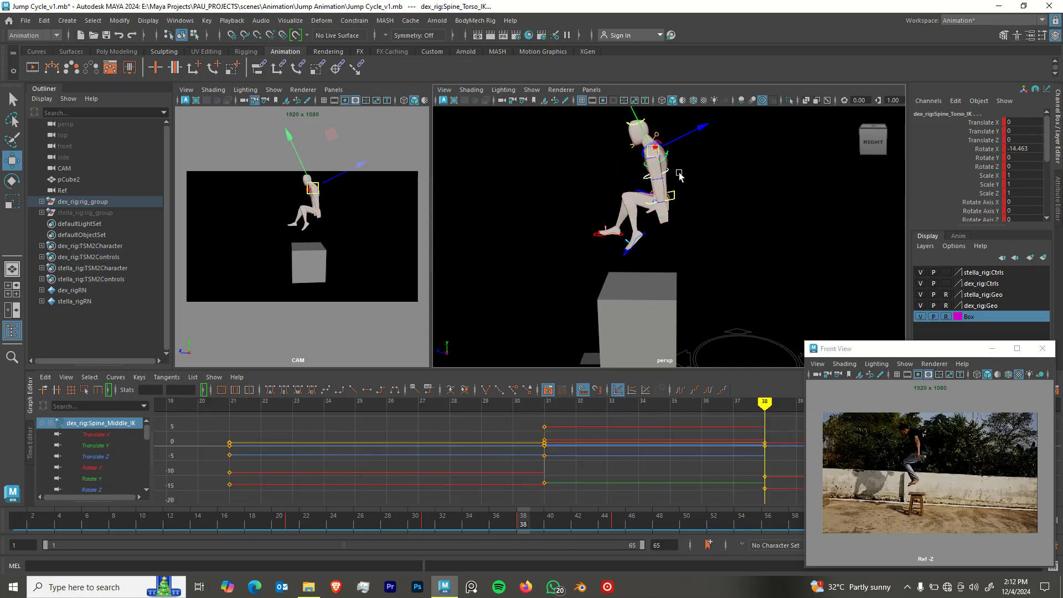
pyautogui.press('e')
pyautogui.moveTo(686, 126); pyautogui.dragTo(676, 116)
pyautogui.click(710, 195)
# Rotate the pelvis spine control of the airborne pose at frame 38.
pyautogui.keyDown('alt'); pyautogui.moveTo(699, 219); pyautogui.dragTo(659, 217); pyautogui.keyUp('alt')
pyautogui.click(681, 204)
pyautogui.moveTo(707, 166); pyautogui.dragTo(714, 190)
pyautogui.keyDown('alt'); pyautogui.moveTo(693, 195); pyautogui.dragTo(722, 197); pyautogui.keyUp('alt')
pyautogui.click(706, 180)
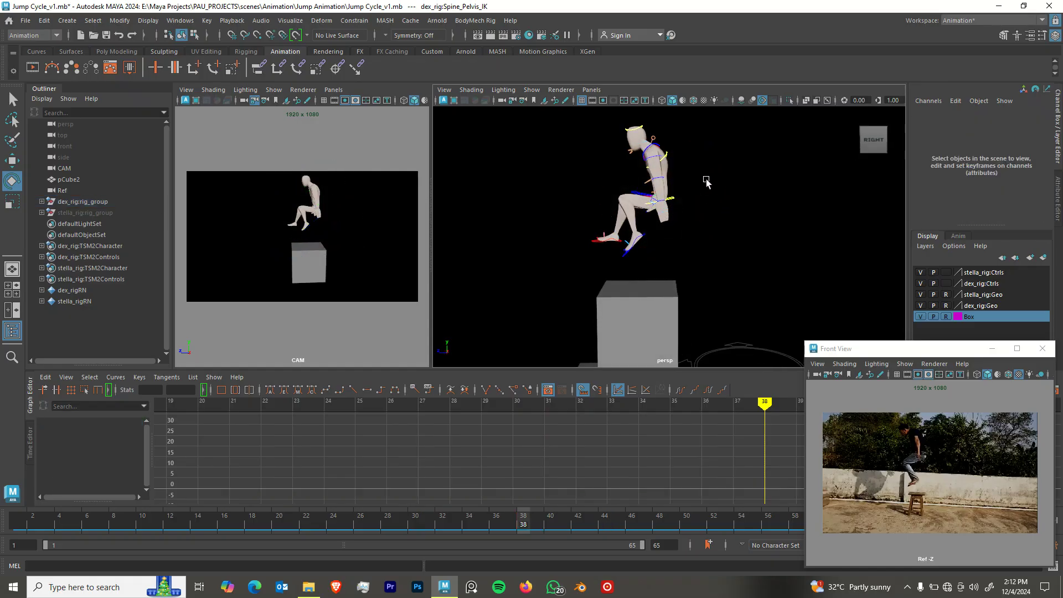
# Rotate the left upper arm away from the torso at frame 38.
pyautogui.click(658, 177)
pyautogui.press('w')
pyautogui.moveTo(664, 175); pyautogui.dragTo(652, 182)
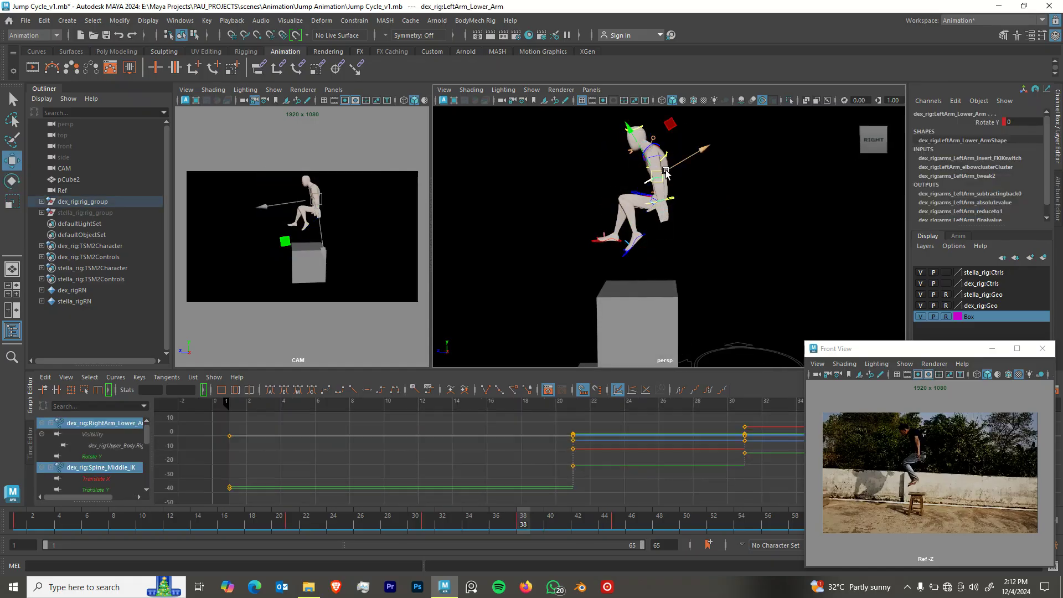
pyautogui.click(656, 155)
pyautogui.press('e')
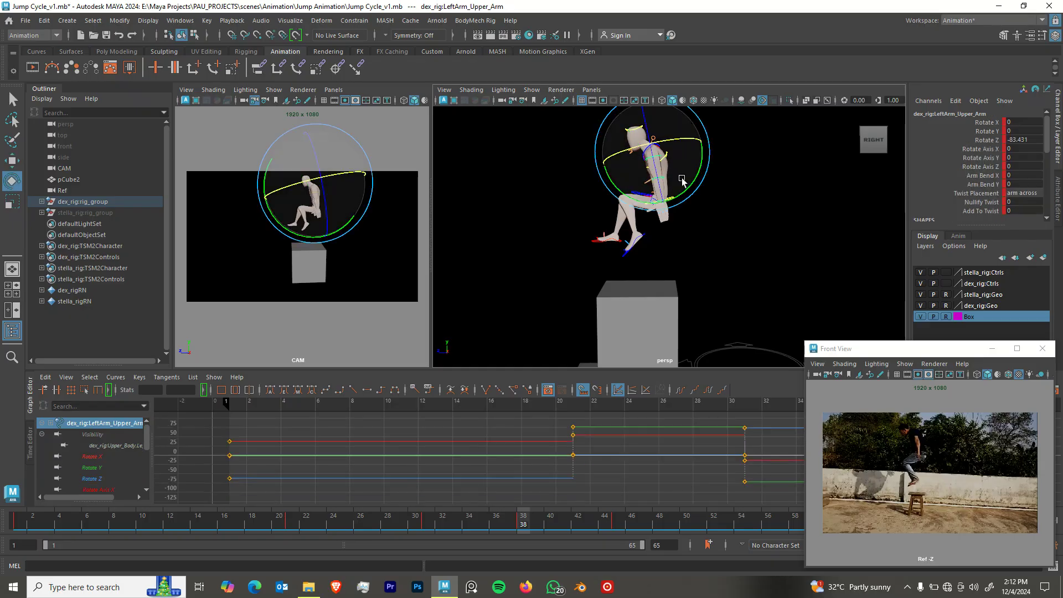
pyautogui.click(730, 164)
# Bend the left forearm to about -59 degrees in Rotate Y and adjust the left hand.
pyautogui.click(670, 173)
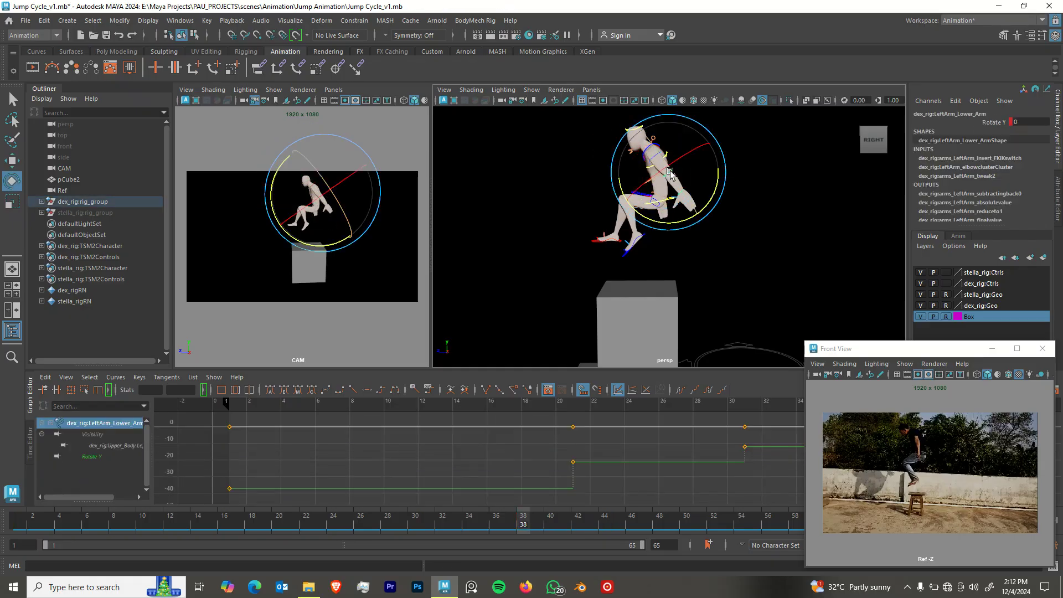
pyautogui.moveTo(718, 180); pyautogui.dragTo(670, 190)
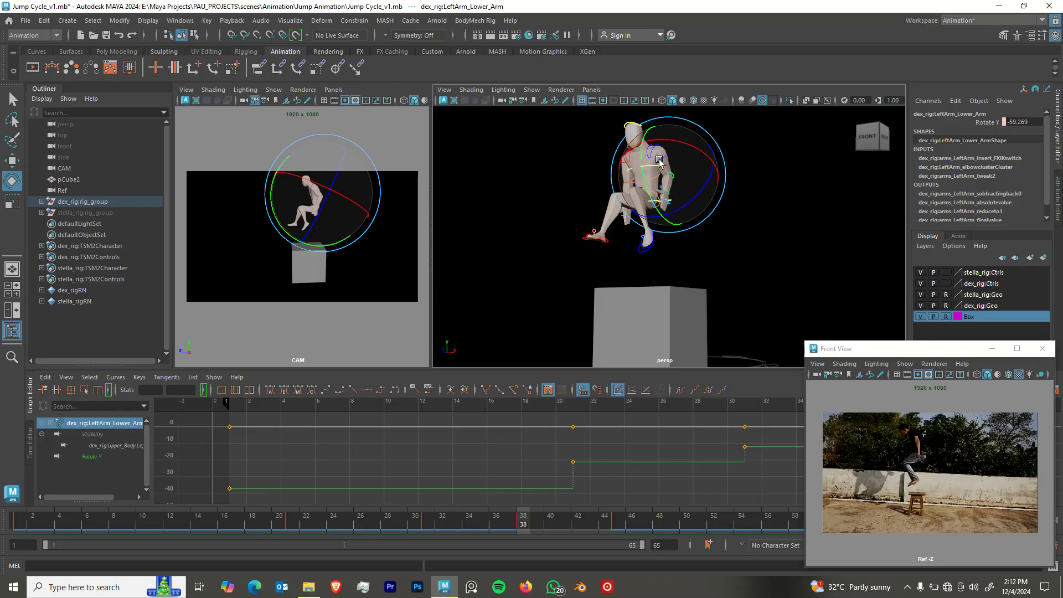
pyautogui.click(680, 199)
pyautogui.click(668, 192)
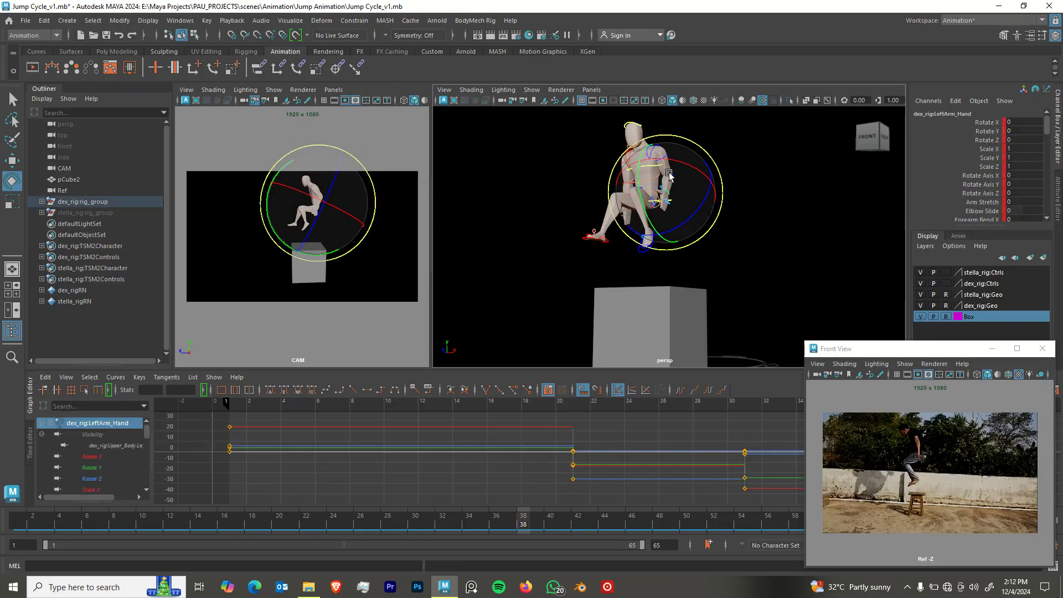
pyautogui.click(736, 182)
pyautogui.keyDown('alt'); pyautogui.moveTo(735, 181); pyautogui.dragTo(644, 203); pyautogui.keyUp('alt')
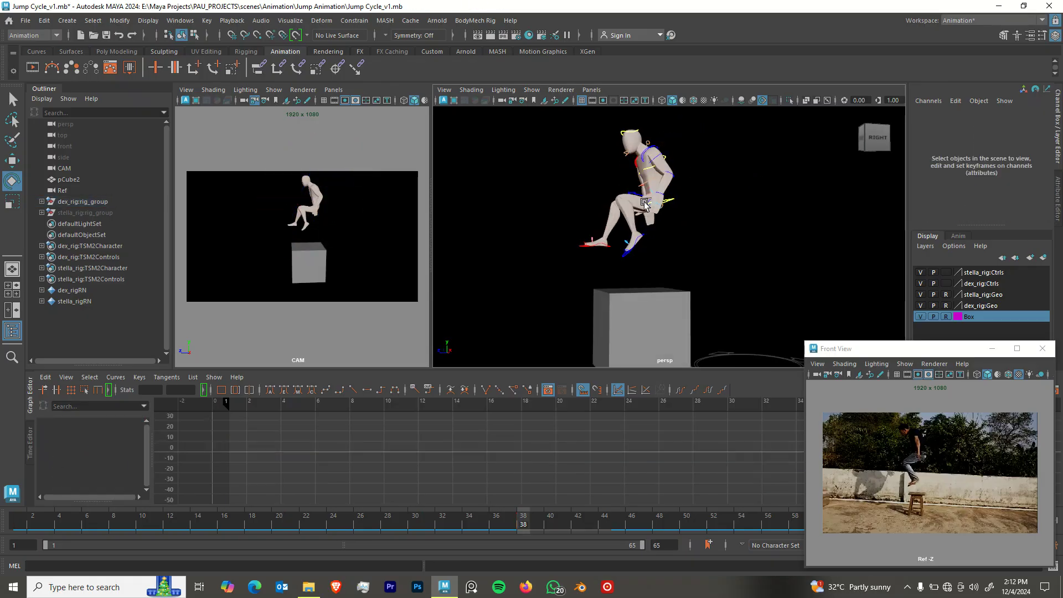
# Refine the left upper arm's rotation and compare the pose with the neighbouring keyframes.
pyautogui.click(659, 161)
pyautogui.keyDown('alt'); pyautogui.moveTo(728, 220); pyautogui.dragTo(710, 225); pyautogui.keyUp('alt')
pyautogui.keyDown('alt'); pyautogui.moveTo(710, 224); pyautogui.dragTo(720, 262, button='middle'); pyautogui.keyUp('alt')
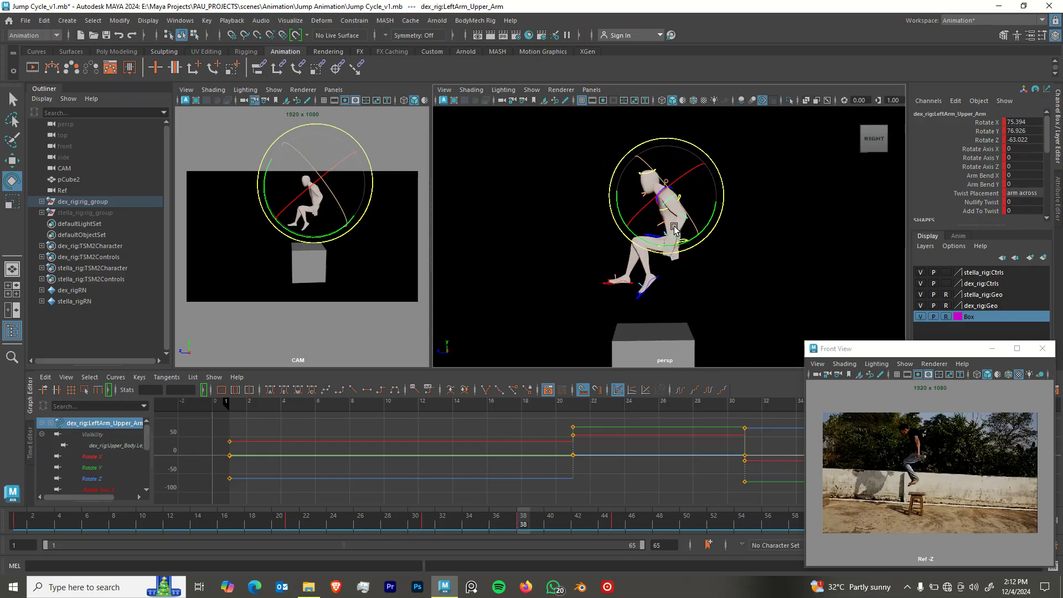
pyautogui.scroll(4, 721, 263)
pyautogui.moveTo(684, 171)
pyautogui.mouseDown()
pyautogui.moveTo(676, 179)
pyautogui.moveTo(700, 207)
pyautogui.mouseUp()
pyautogui.press(',')
pyautogui.press('.')
pyautogui.press(',')
pyautogui.press('.')
# Rotate the right upper arm, forearm and hand to pose the right arm at frame 38.
pyautogui.keyDown('alt'); pyautogui.moveTo(681, 214); pyautogui.dragTo(753, 223); pyautogui.keyUp('alt')
pyautogui.click(603, 178)
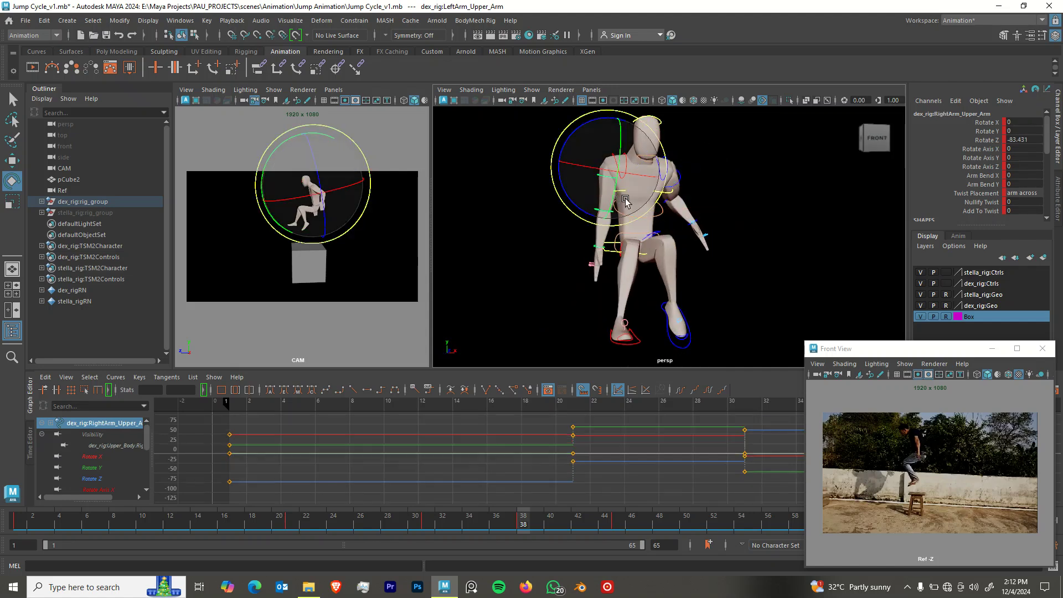
pyautogui.moveTo(582, 202); pyautogui.dragTo(570, 183)
pyautogui.click(558, 244)
pyautogui.click(588, 209)
pyautogui.moveTo(585, 228); pyautogui.dragTo(589, 194)
pyautogui.click(540, 270)
pyautogui.click(586, 224)
pyautogui.moveTo(599, 234); pyautogui.dragTo(629, 288)
# Rotate the right shoulder control to follow the raised right arm.
pyautogui.press('w')
pyautogui.keyDown('alt'); pyautogui.moveTo(584, 194); pyautogui.dragTo(660, 207); pyautogui.keyUp('alt')
pyautogui.click(639, 199)
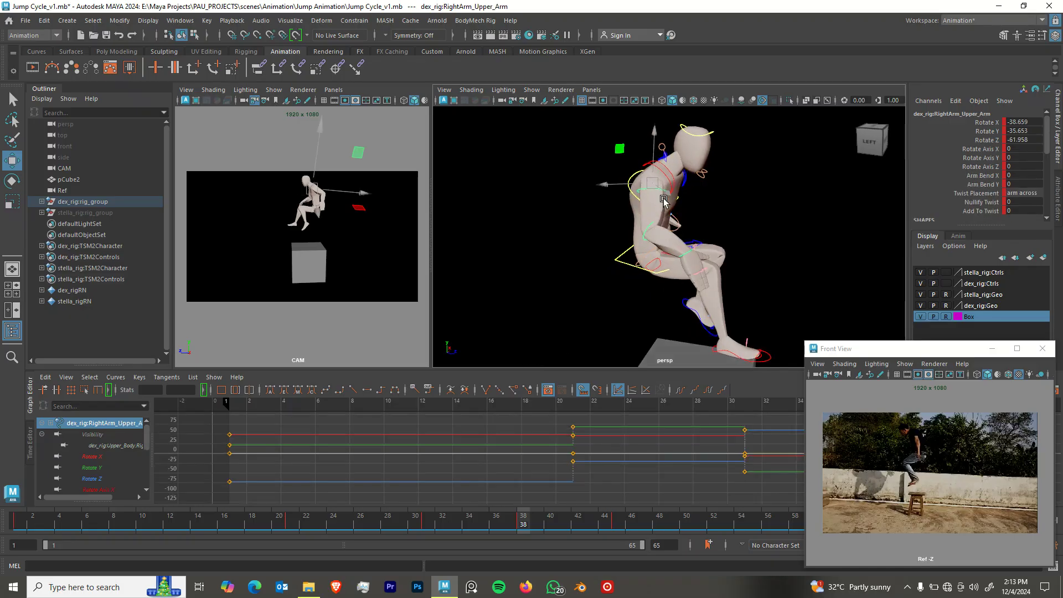
pyautogui.click(669, 176)
pyautogui.press('e')
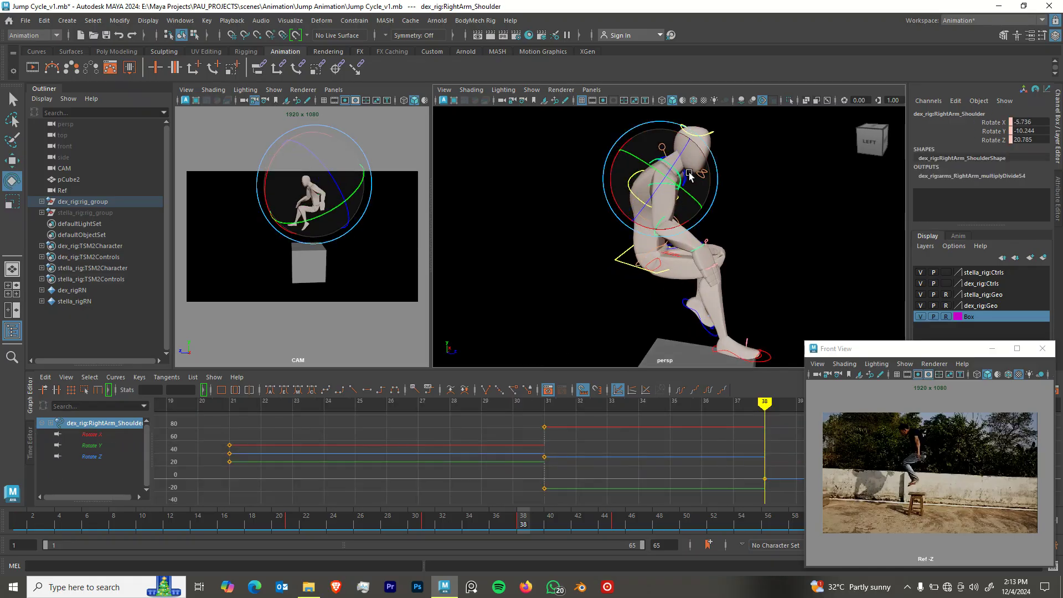
pyautogui.moveTo(686, 173); pyautogui.dragTo(693, 198)
pyautogui.keyDown('alt'); pyautogui.moveTo(696, 202); pyautogui.dragTo(648, 222); pyautogui.keyUp('alt')
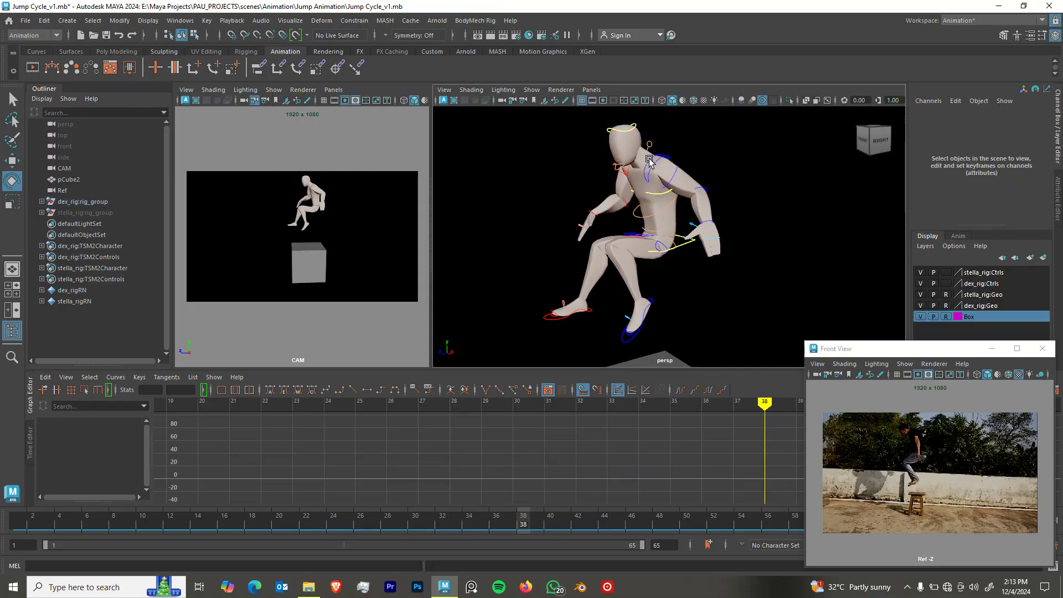
# Rotate the left shoulder control to support the left arm's pose.
pyautogui.click(671, 205)
pyautogui.moveTo(648, 177); pyautogui.dragTo(641, 167)
pyautogui.keyDown('alt'); pyautogui.moveTo(660, 194); pyautogui.dragTo(644, 185); pyautogui.keyUp('alt')
pyautogui.keyDown('alt'); pyautogui.moveTo(639, 164); pyautogui.dragTo(655, 215, button='middle'); pyautogui.keyUp('alt')
pyautogui.click(756, 181)
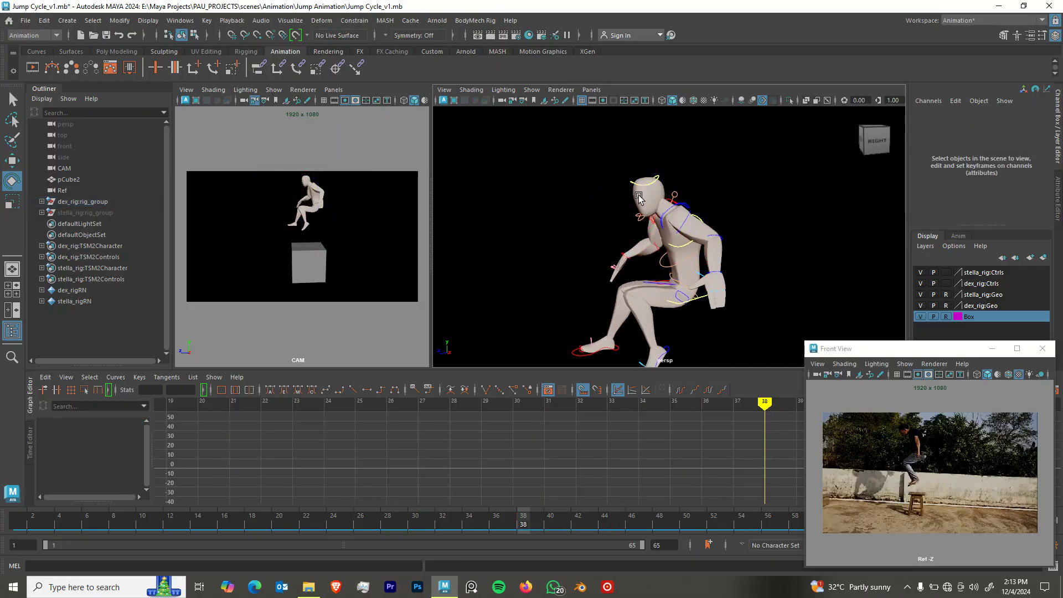
# Rotate the head control to adjust the character's head tilt at frame 38.
pyautogui.click(642, 184)
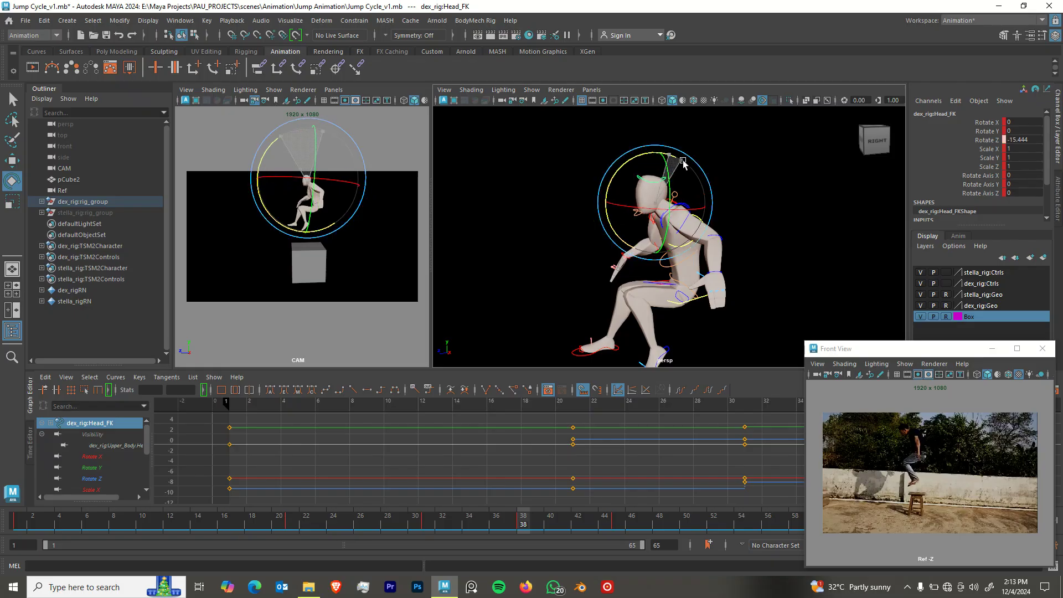
pyautogui.keyDown('alt'); pyautogui.moveTo(681, 169); pyautogui.dragTo(686, 238); pyautogui.keyUp('alt')
pyautogui.moveTo(627, 185)
pyautogui.mouseDown()
pyautogui.moveTo(724, 209)
pyautogui.moveTo(650, 183)
pyautogui.moveTo(631, 196)
pyautogui.mouseUp()
pyautogui.click(742, 175)
# Move the left leg's IK control back and rotate the foot so it trails behind the body.
pyautogui.keyDown('alt'); pyautogui.moveTo(660, 313); pyautogui.dragTo(657, 254, button='middle'); pyautogui.keyUp('alt')
pyautogui.keyDown('alt'); pyautogui.moveTo(658, 254); pyautogui.dragTo(645, 246); pyautogui.keyUp('alt')
pyautogui.click(594, 295)
pyautogui.press('w')
pyautogui.keyDown('alt'); pyautogui.moveTo(617, 307); pyautogui.dragTo(615, 295); pyautogui.keyUp('alt')
pyautogui.moveTo(612, 303); pyautogui.dragTo(703, 296)
pyautogui.click(655, 300)
pyautogui.keyDown('alt'); pyautogui.moveTo(729, 284); pyautogui.dragTo(603, 294); pyautogui.keyUp('alt')
pyautogui.press('e')
pyautogui.press('w')
pyautogui.press('e')
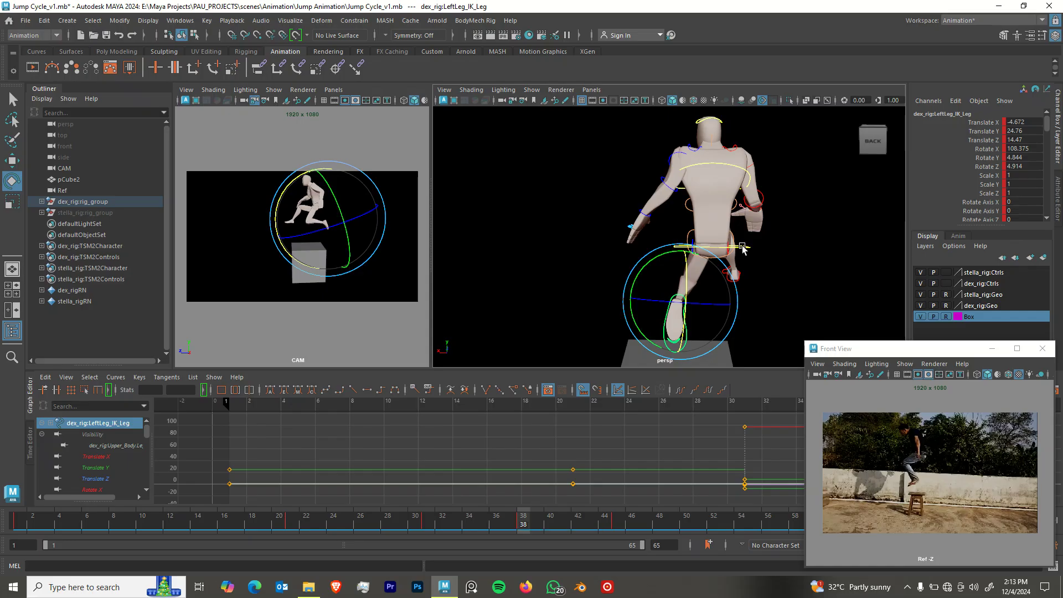
# Tilt the upper body control sideways and rotate the middle spine control to offset the lean.
pyautogui.click(742, 250)
pyautogui.moveTo(742, 210); pyautogui.dragTo(685, 215)
pyautogui.press('w')
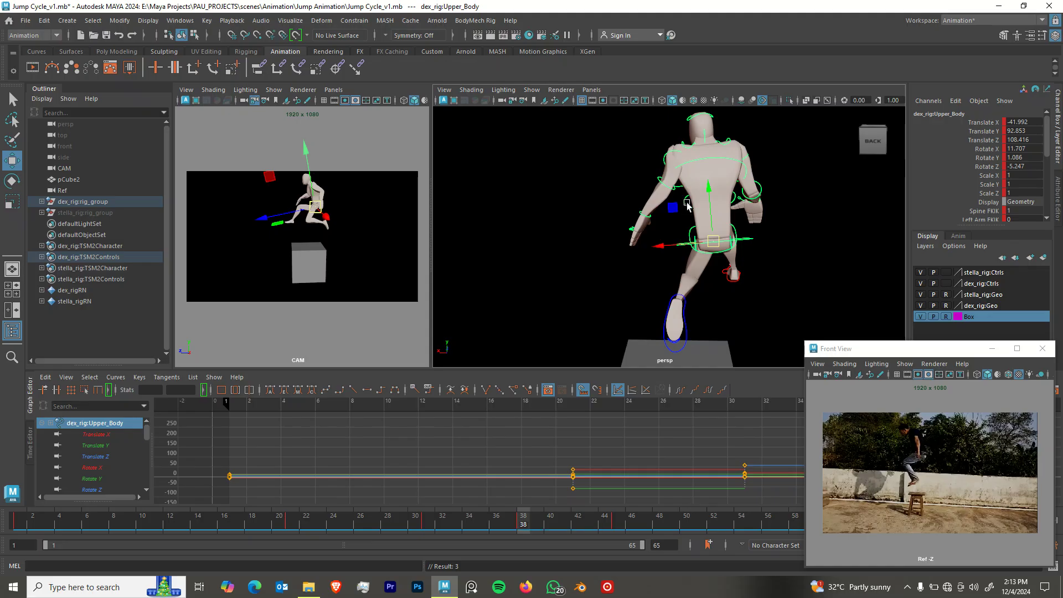
pyautogui.click(760, 208)
pyautogui.press('e')
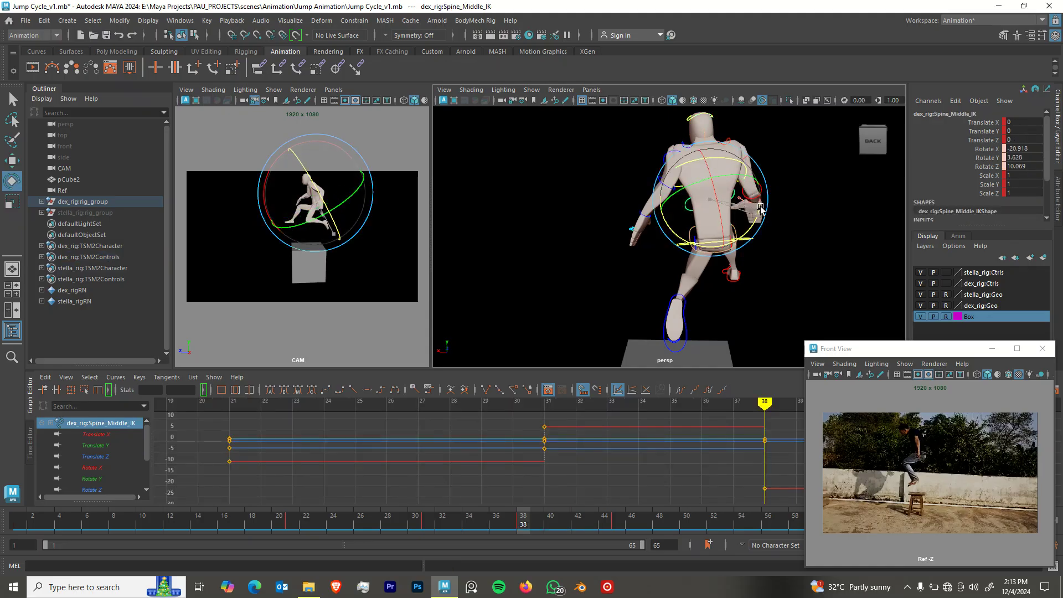
pyautogui.click(755, 263)
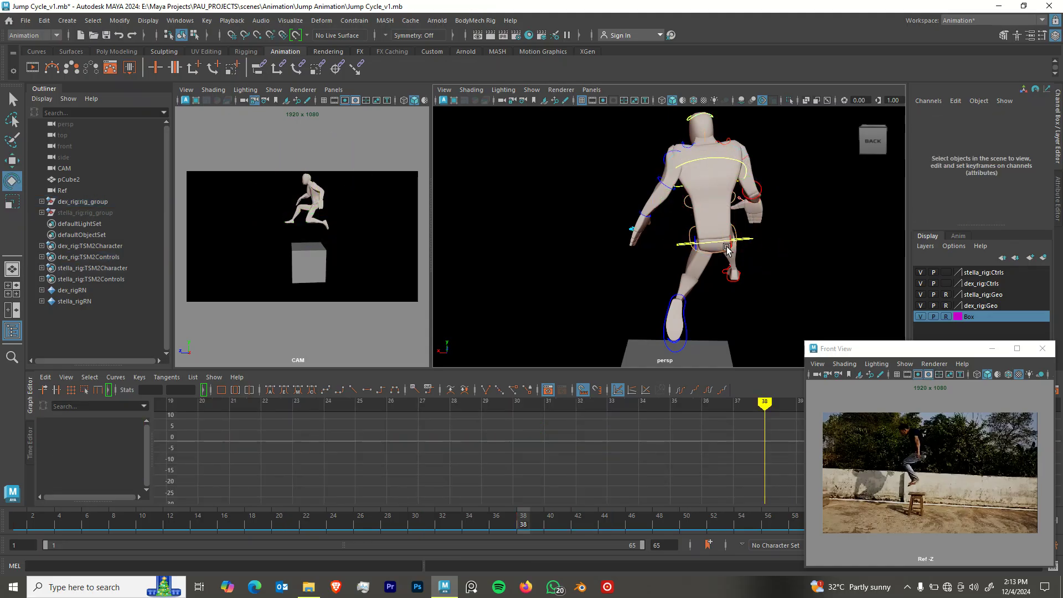
# Rotate the pelvis spine control to balance the hips and save the scene.
pyautogui.click(702, 253)
pyautogui.moveTo(761, 249); pyautogui.dragTo(823, 256)
pyautogui.keyDown('alt'); pyautogui.moveTo(729, 262); pyautogui.dragTo(814, 268); pyautogui.keyUp('alt')
pyautogui.hotkey('ctrl', 's')
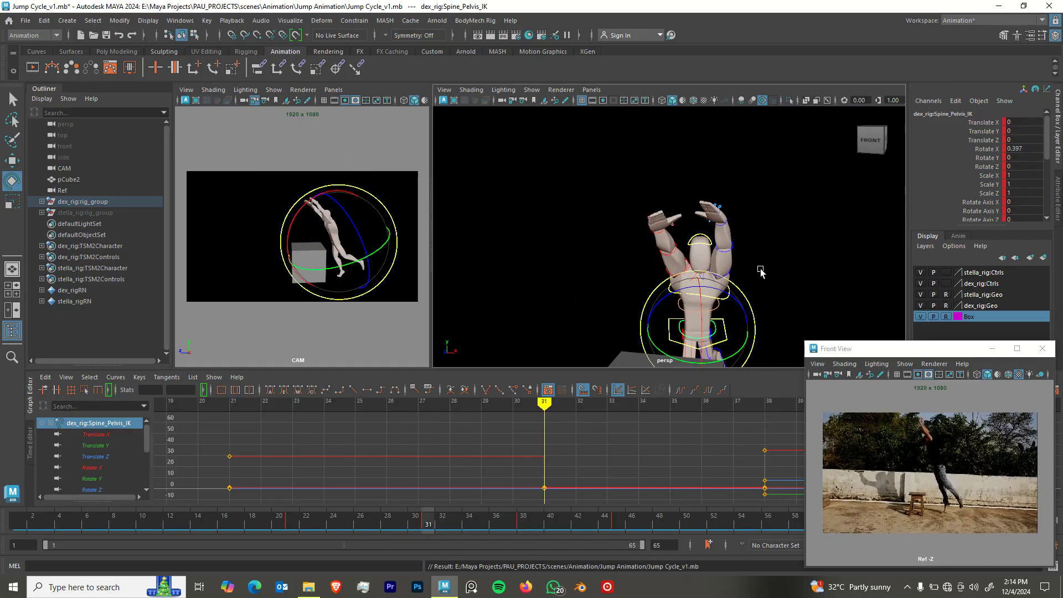
# Review the keyed poses in playback, place the reference view clear of the timeline, and go to frame 45.
pyautogui.press('.')
pyautogui.press(',')
pyautogui.press(',')
pyautogui.press(',')
pyautogui.press(',')
pyautogui.press(',')
pyautogui.press('.')
pyautogui.press('.')
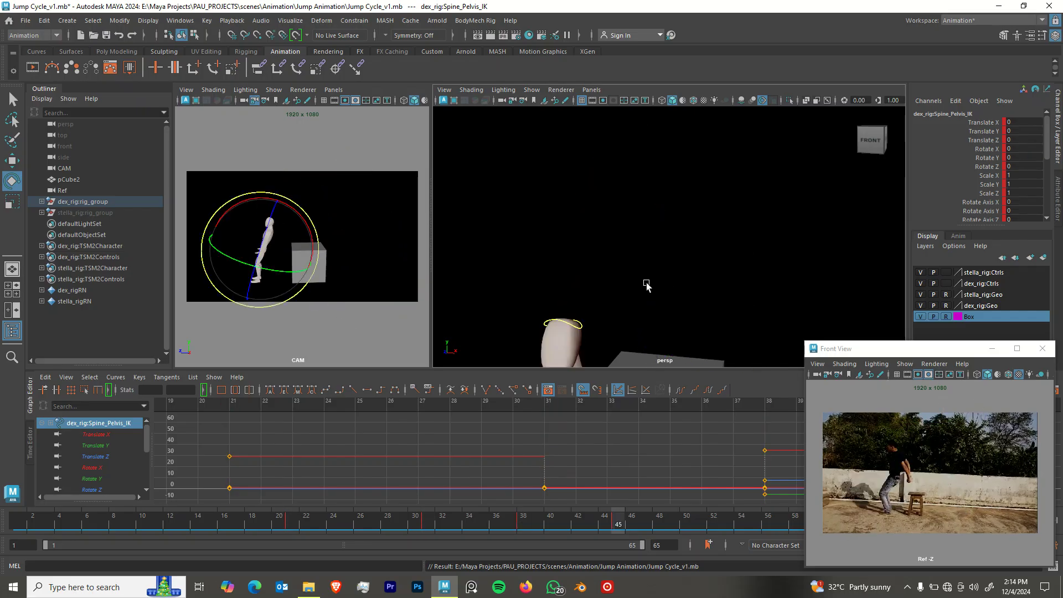
pyautogui.moveTo(906, 355); pyautogui.dragTo(914, 284)
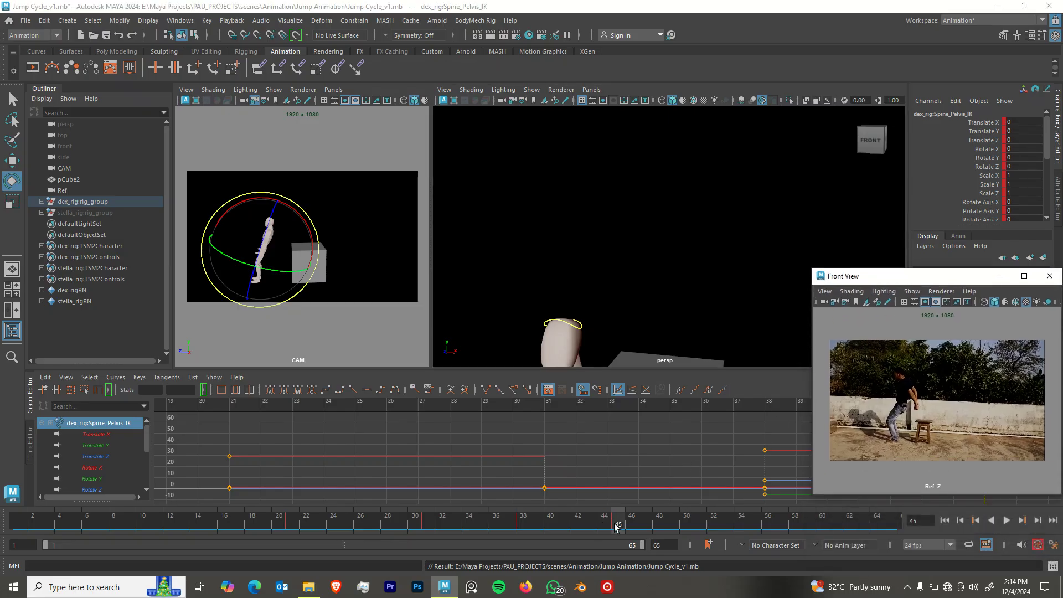
pyautogui.hotkey('alt', 'v')
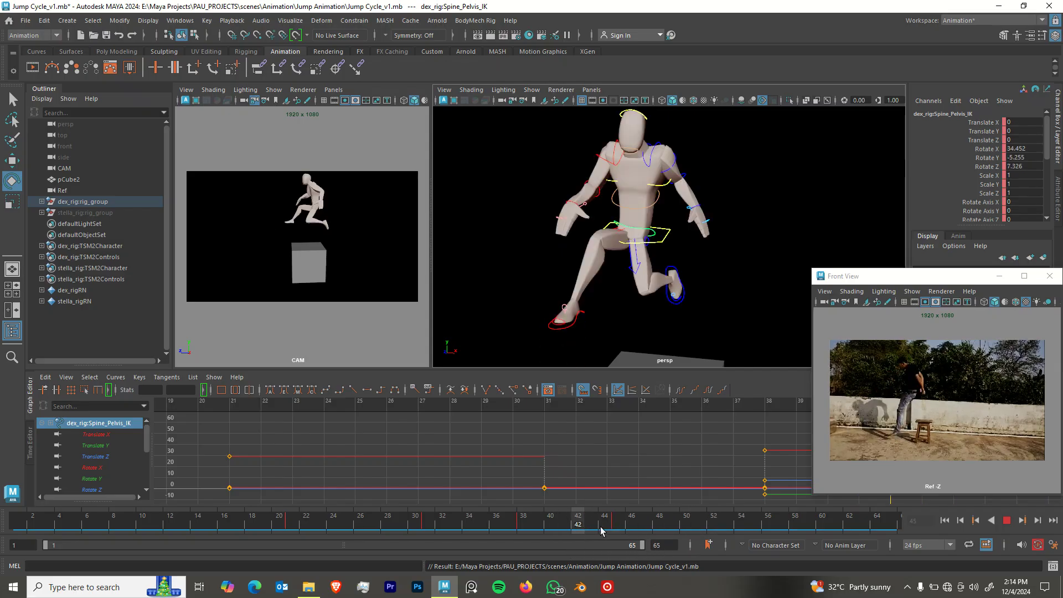
pyautogui.moveTo(621, 529)
pyautogui.mouseDown()
pyautogui.moveTo(455, 546)
pyautogui.moveTo(615, 535)
pyautogui.mouseUp()
# Rotate the left upper arm and left shoulder for the landing pose at frame 45.
pyautogui.keyDown('alt'); pyautogui.moveTo(670, 305); pyautogui.dragTo(607, 266); pyautogui.keyUp('alt')
pyautogui.click(565, 219)
pyautogui.keyDown('alt'); pyautogui.moveTo(565, 219); pyautogui.dragTo(500, 230); pyautogui.keyUp('alt')
pyautogui.click(562, 181)
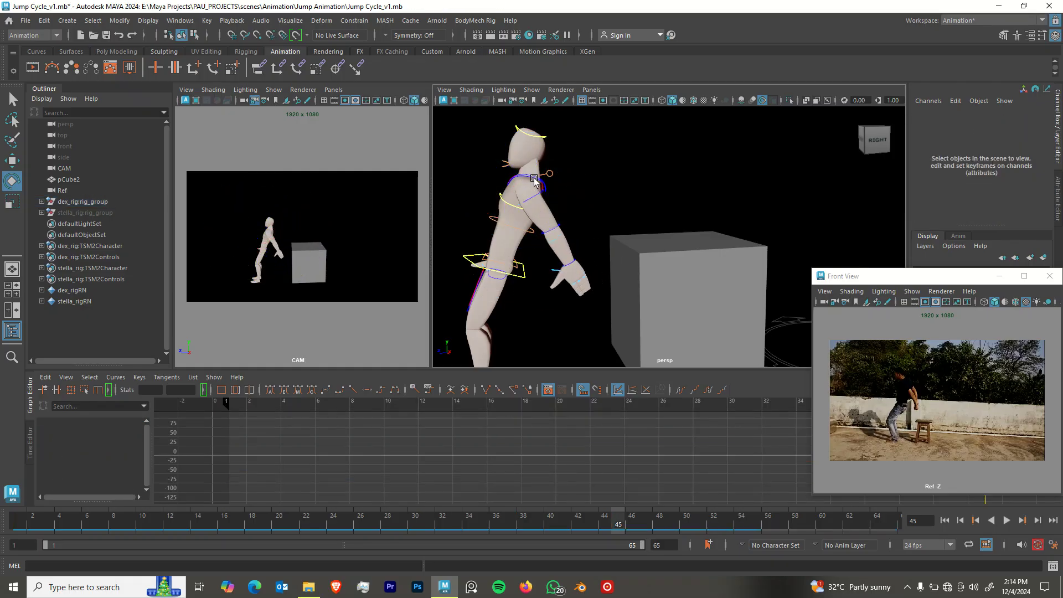
pyautogui.click(534, 180)
pyautogui.moveTo(534, 179); pyautogui.dragTo(541, 165)
pyautogui.click(581, 219)
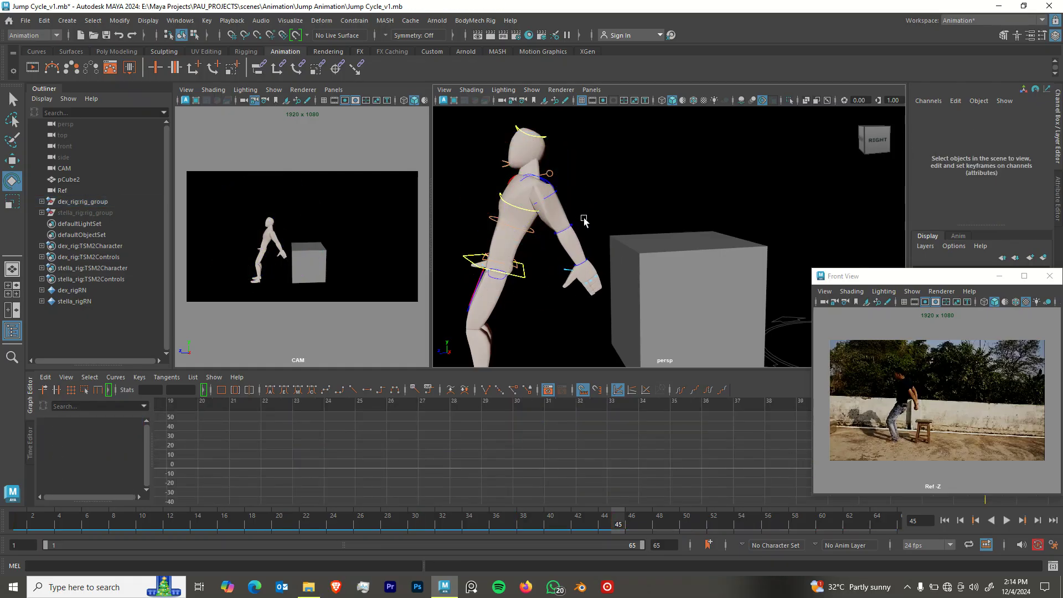
# Rotate the left forearm down at frame 45 and select the left hand control.
pyautogui.click(570, 227)
pyautogui.moveTo(569, 227); pyautogui.dragTo(621, 182)
pyautogui.click(583, 256)
pyautogui.click(565, 271)
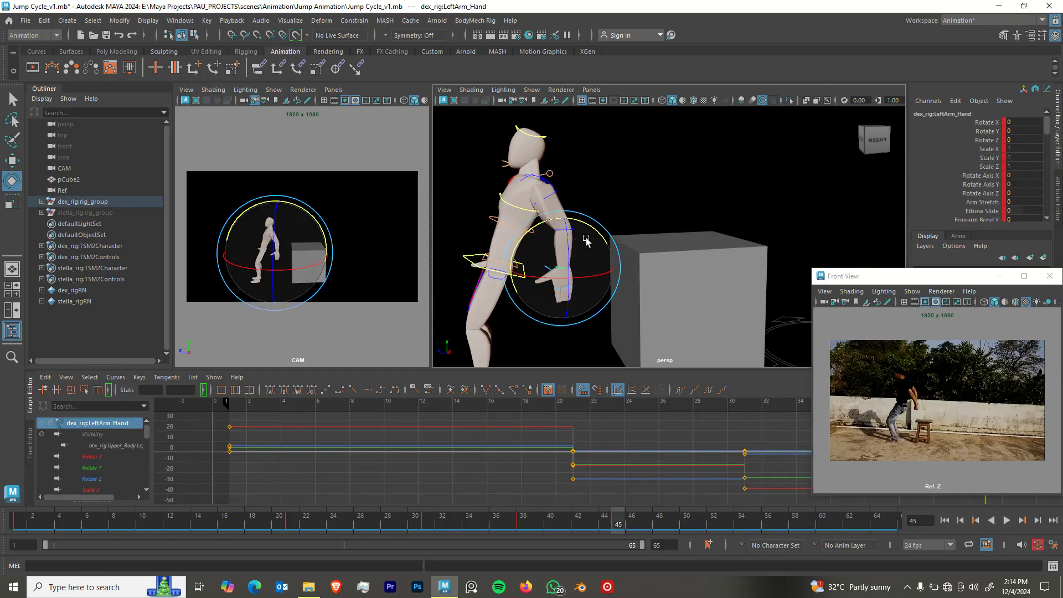
# Rotate the right upper arm and right shoulder to bring the right arm forward at frame 45.
pyautogui.keyDown('alt'); pyautogui.moveTo(566, 271); pyautogui.dragTo(806, 229); pyautogui.keyUp('alt')
pyautogui.click(688, 190)
pyautogui.moveTo(832, 181); pyautogui.dragTo(838, 186)
pyautogui.keyDown('alt'); pyautogui.moveTo(837, 185); pyautogui.dragTo(780, 181); pyautogui.keyUp('alt')
pyautogui.press('q')
pyautogui.click(788, 186)
pyautogui.press('e')
pyautogui.click(793, 188)
pyautogui.click(793, 190)
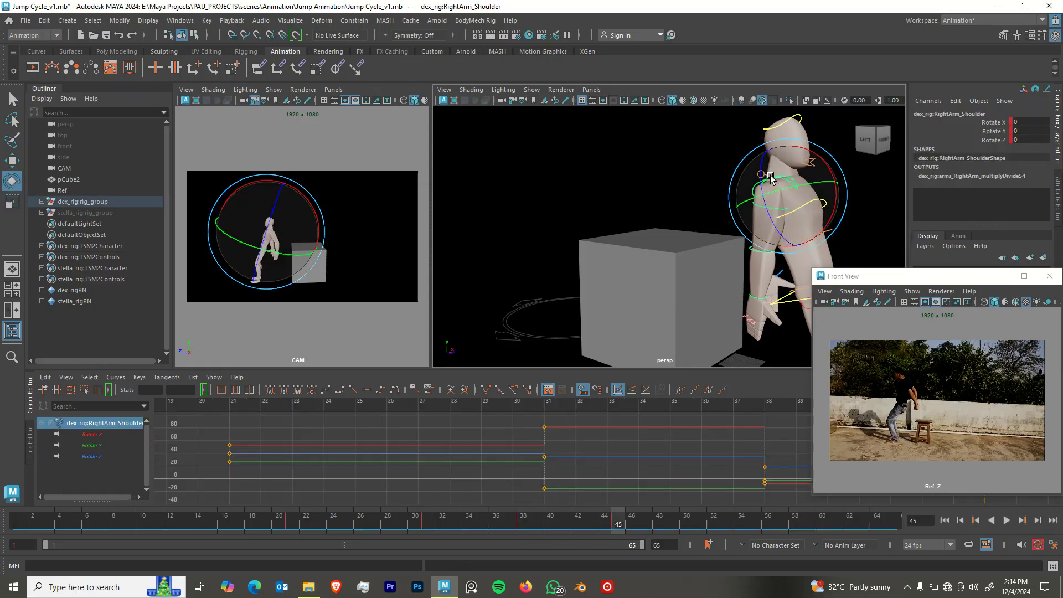
pyautogui.moveTo(751, 178)
pyautogui.keyDown('alt'); pyautogui.mouseDown()
pyautogui.moveTo(798, 162)
pyautogui.moveTo(773, 178)
pyautogui.mouseUp(); pyautogui.keyUp('alt')
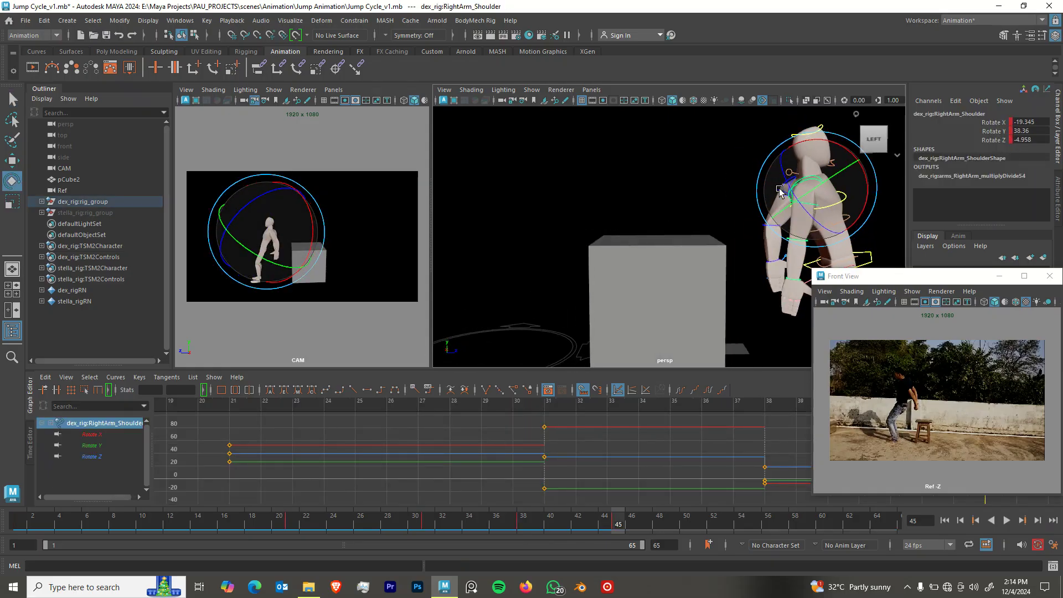
# Bend the right forearm and rotate the right hand for the pose at frame 45.
pyautogui.press('q')
pyautogui.keyDown('alt'); pyautogui.moveTo(787, 245); pyautogui.dragTo(836, 205); pyautogui.keyUp('alt')
pyautogui.click(777, 237)
pyautogui.press('e')
pyautogui.keyDown('alt'); pyautogui.moveTo(807, 256); pyautogui.dragTo(755, 220, button='middle'); pyautogui.keyUp('alt')
pyautogui.press('q')
pyautogui.click(789, 241)
pyautogui.press('e')
pyautogui.moveTo(787, 252); pyautogui.dragTo(854, 265)
pyautogui.keyDown('alt'); pyautogui.moveTo(783, 226); pyautogui.dragTo(824, 242); pyautogui.keyUp('alt')
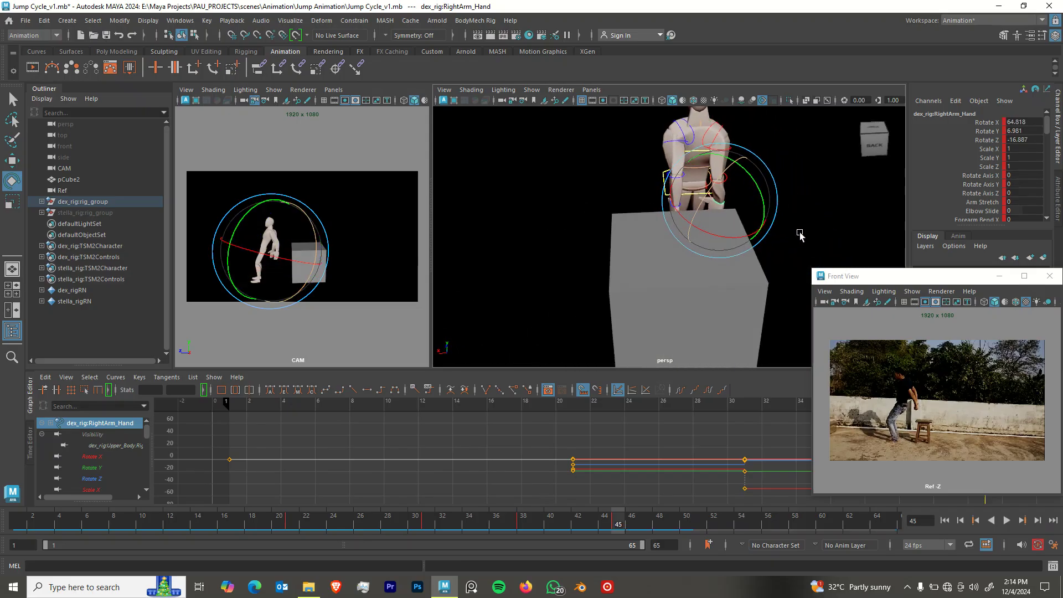
# Rotate the pelvis spine control to about -10 degrees in X at frame 45.
pyautogui.keyDown('alt'); pyautogui.moveTo(739, 222); pyautogui.dragTo(750, 261, button='middle'); pyautogui.keyUp('alt')
pyautogui.keyDown('alt'); pyautogui.moveTo(749, 260); pyautogui.dragTo(835, 235); pyautogui.keyUp('alt')
pyautogui.keyDown('alt'); pyautogui.moveTo(675, 252); pyautogui.dragTo(688, 242, button='middle'); pyautogui.keyUp('alt')
pyautogui.press('q')
pyautogui.keyDown('alt'); pyautogui.moveTo(688, 241); pyautogui.dragTo(666, 212); pyautogui.keyUp('alt')
pyautogui.click(616, 227)
pyautogui.press('e')
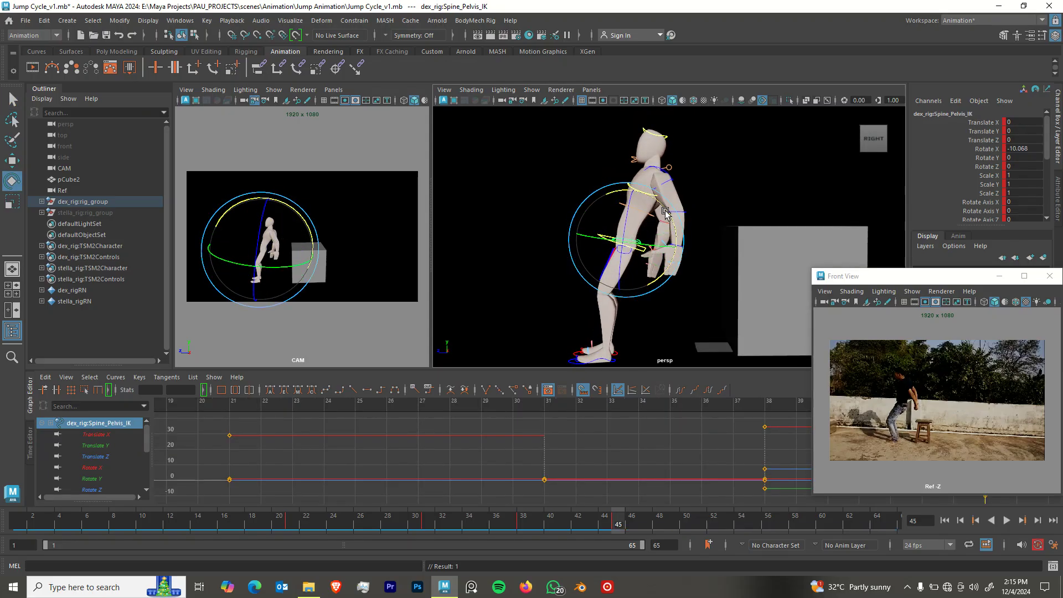
# Rotate the middle and torso spine controls forward to about 12.5 degrees in X.
pyautogui.click(669, 207)
pyautogui.press('q')
pyautogui.click(649, 211)
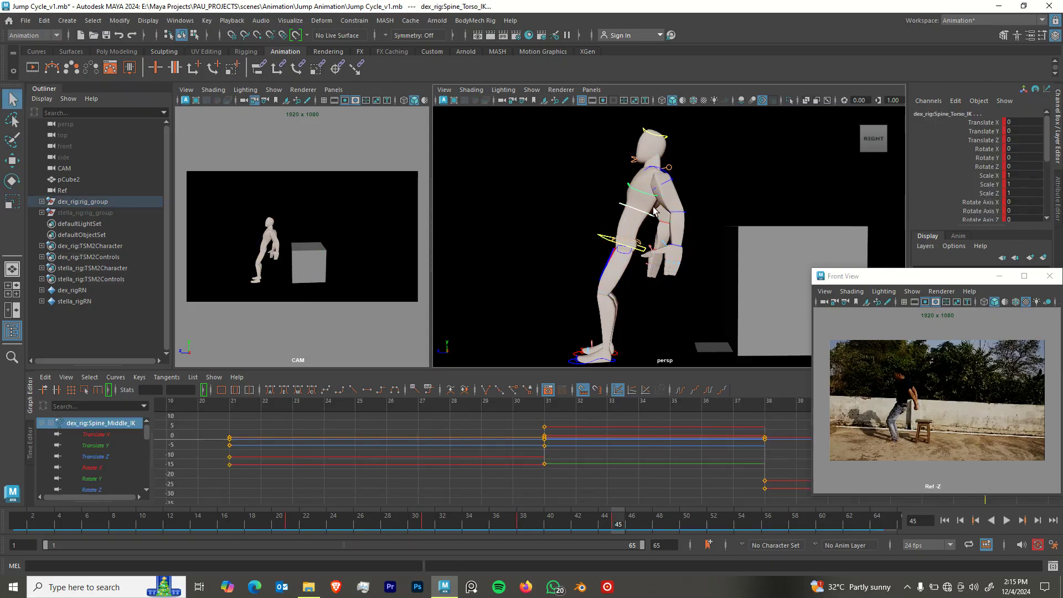
pyautogui.press('e')
pyautogui.moveTo(671, 216); pyautogui.dragTo(676, 220)
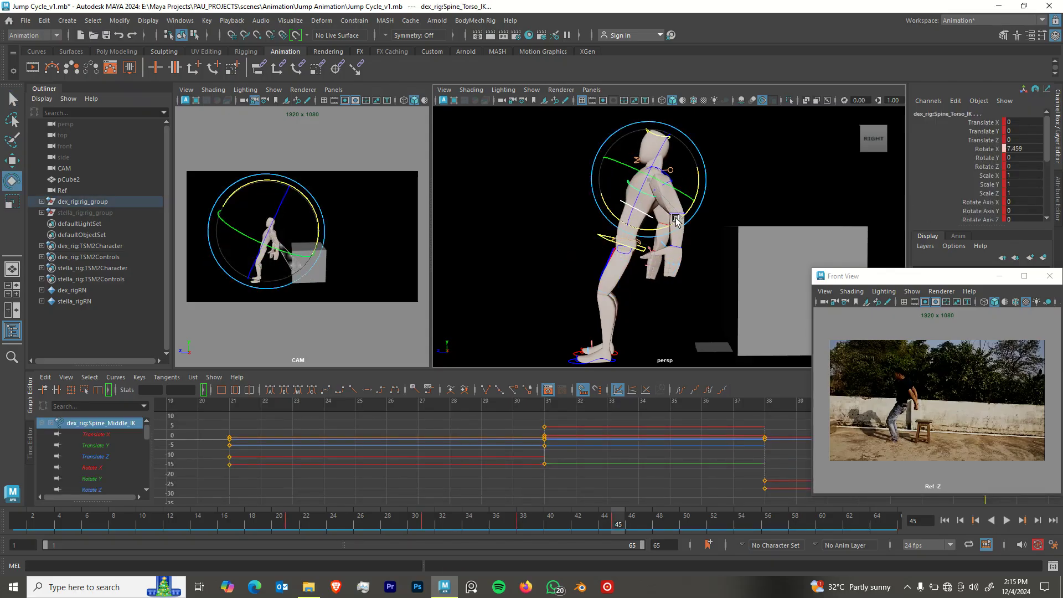
pyautogui.press('w')
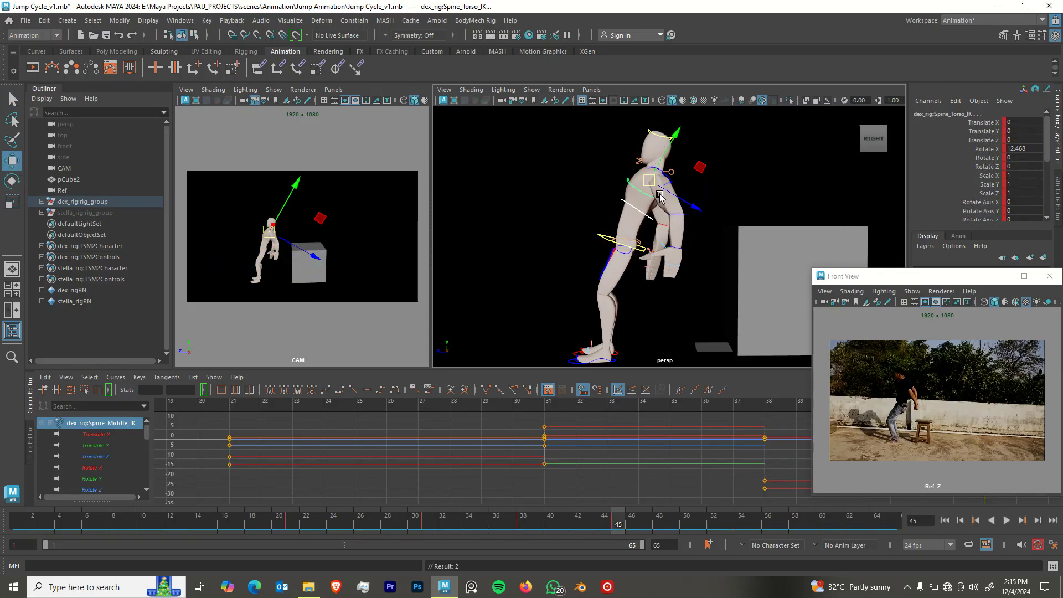
pyautogui.click(714, 216)
pyautogui.keyDown('alt'); pyautogui.moveTo(714, 216); pyautogui.dragTo(639, 216); pyautogui.keyUp('alt')
pyautogui.click(624, 208)
pyautogui.press('e')
pyautogui.moveTo(627, 171); pyautogui.dragTo(620, 157)
pyautogui.hotkey('ctrl', 'z')
# Fine-tune the rotation of the control at the character's upper chest at frame 45.
pyautogui.press('q')
pyautogui.click(626, 189)
pyautogui.press('e')
pyautogui.moveTo(622, 179)
pyautogui.mouseDown()
pyautogui.moveTo(609, 135)
pyautogui.moveTo(621, 178)
pyautogui.mouseUp()
# Move the left foot control back toward the box at frame 45 so the feet are staggered.
pyautogui.keyDown('alt'); pyautogui.moveTo(636, 252); pyautogui.dragTo(658, 288); pyautogui.keyUp('alt')
pyautogui.click(629, 244)
pyautogui.keyDown('alt'); pyautogui.moveTo(659, 310); pyautogui.dragTo(635, 219, button='middle'); pyautogui.keyUp('alt')
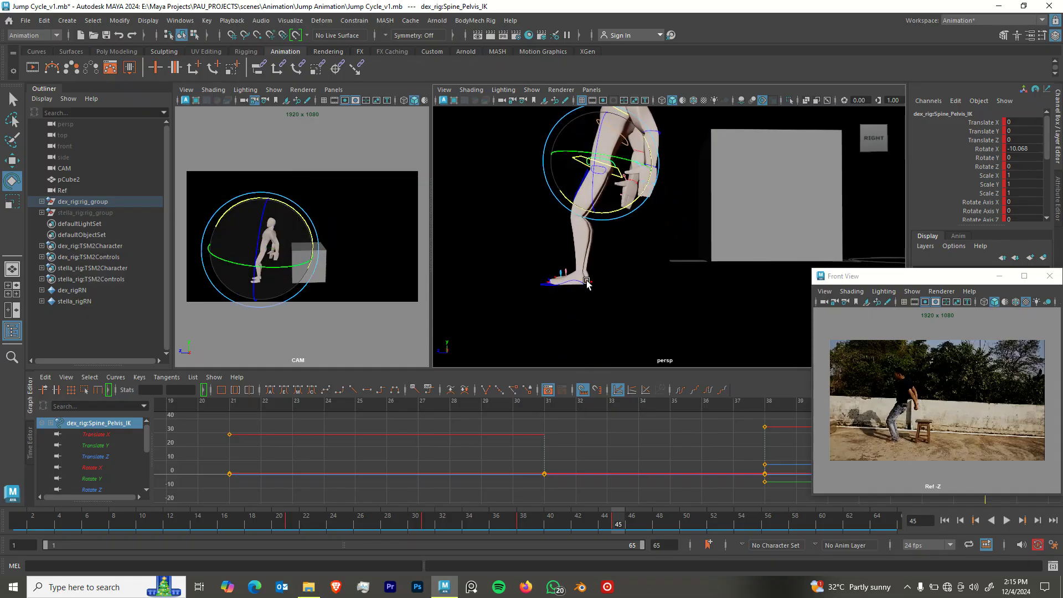
pyautogui.click(568, 283)
pyautogui.press('w')
pyautogui.moveTo(563, 283); pyautogui.dragTo(595, 289)
pyautogui.keyDown('alt'); pyautogui.moveTo(594, 288); pyautogui.dragTo(623, 289); pyautogui.keyUp('alt')
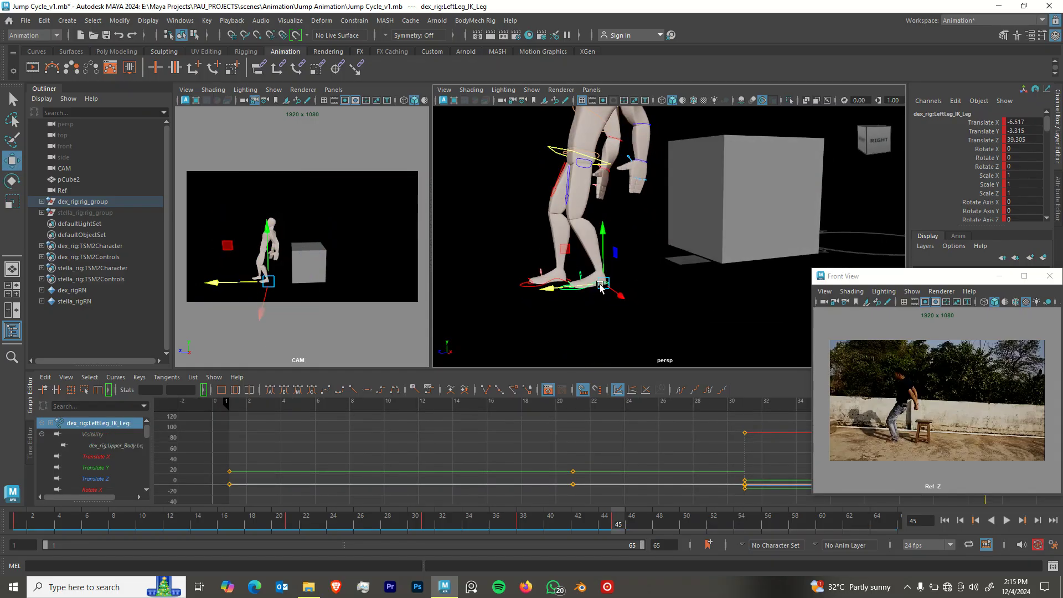
# Reposition the upper-body control over the staggered feet at frame 45 and tilt it to about -24.4 degrees in X.
pyautogui.click(561, 280)
pyautogui.keyDown('alt'); pyautogui.moveTo(561, 281); pyautogui.dragTo(677, 221); pyautogui.keyUp('alt')
pyautogui.click(596, 282)
pyautogui.click(664, 216)
pyautogui.press('e')
pyautogui.press('w')
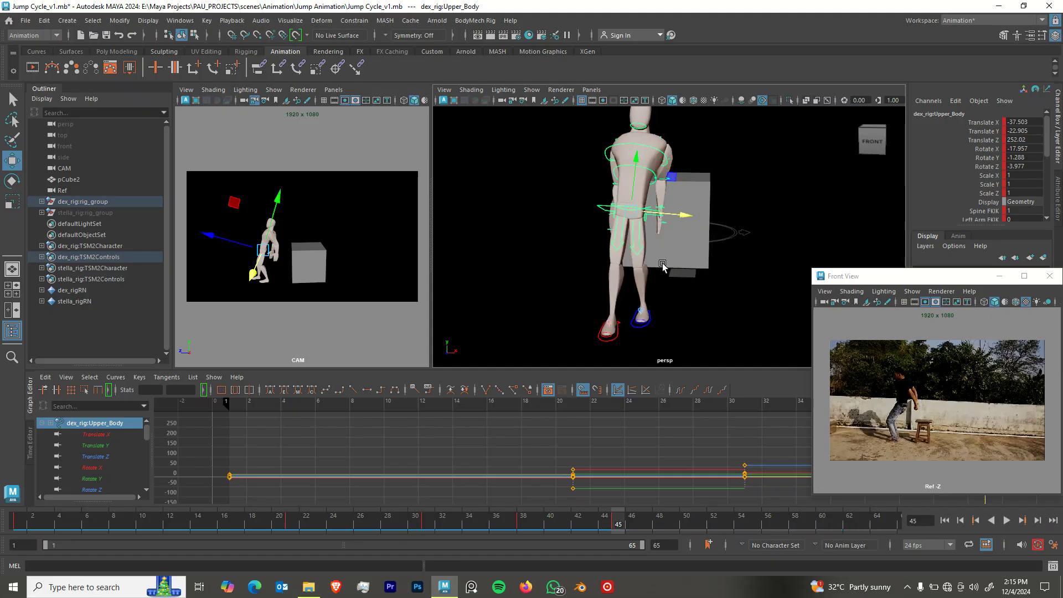
pyautogui.keyDown('alt'); pyautogui.moveTo(681, 271); pyautogui.dragTo(688, 268); pyautogui.keyUp('alt')
pyautogui.press('e')
pyautogui.keyDown('alt'); pyautogui.moveTo(677, 229); pyautogui.dragTo(763, 162); pyautogui.keyUp('alt')
pyautogui.press('w')
pyautogui.press('e')
pyautogui.press('w')
pyautogui.keyDown('alt'); pyautogui.moveTo(743, 207); pyautogui.dragTo(608, 245); pyautogui.keyUp('alt')
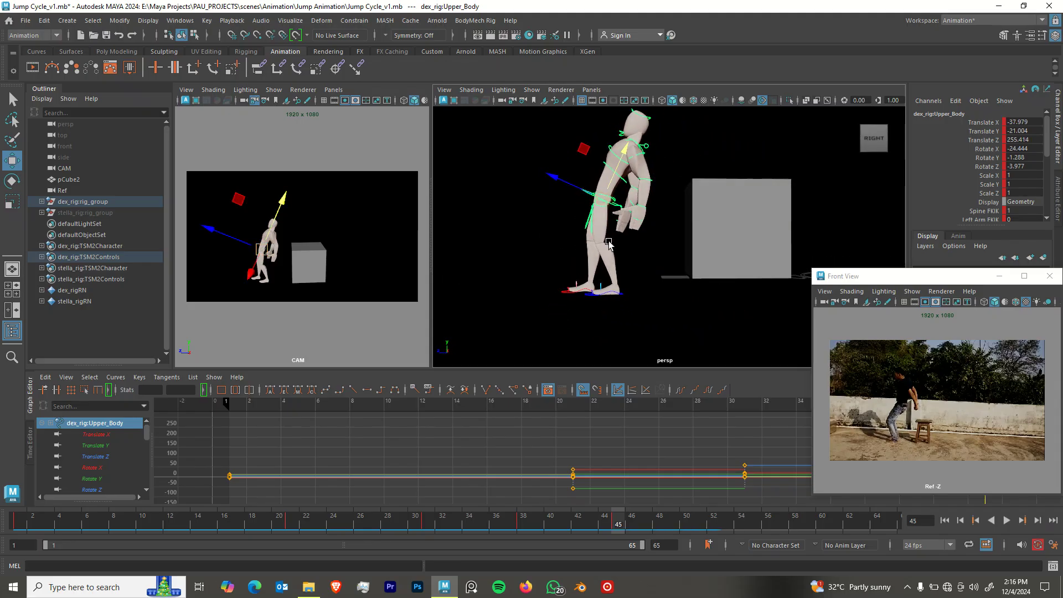
# Rotate the left foot control to about 25.5 degrees in Y at frame 45 and save the scene.
pyautogui.hotkey('alt', 'v')
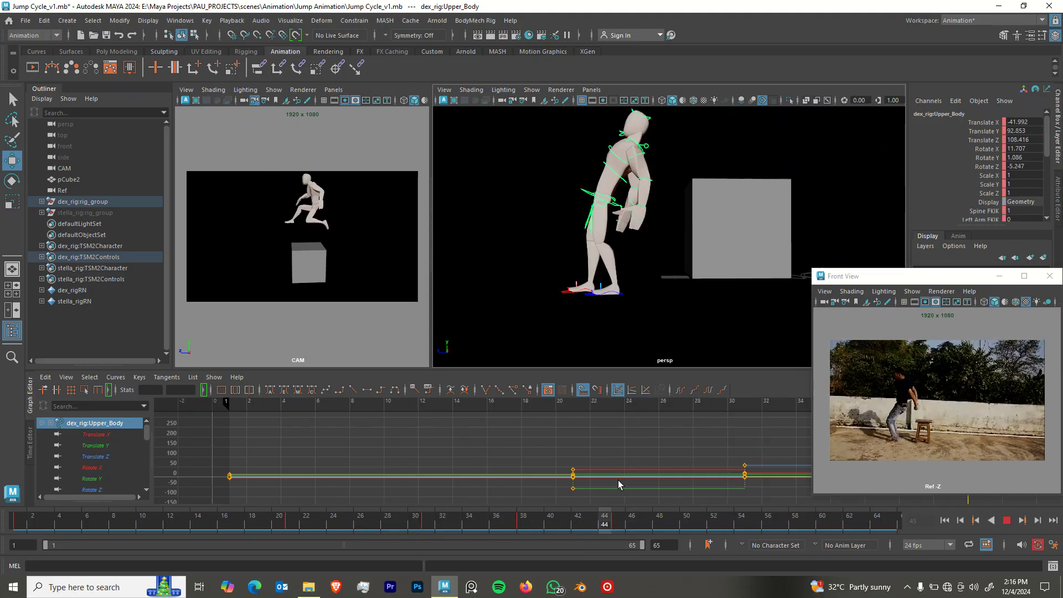
pyautogui.hotkey('alt', 'v')
pyautogui.keyDown('alt'); pyautogui.moveTo(588, 311); pyautogui.dragTo(634, 313); pyautogui.keyUp('alt')
pyautogui.click(584, 292)
pyautogui.click(608, 297)
pyautogui.press('e')
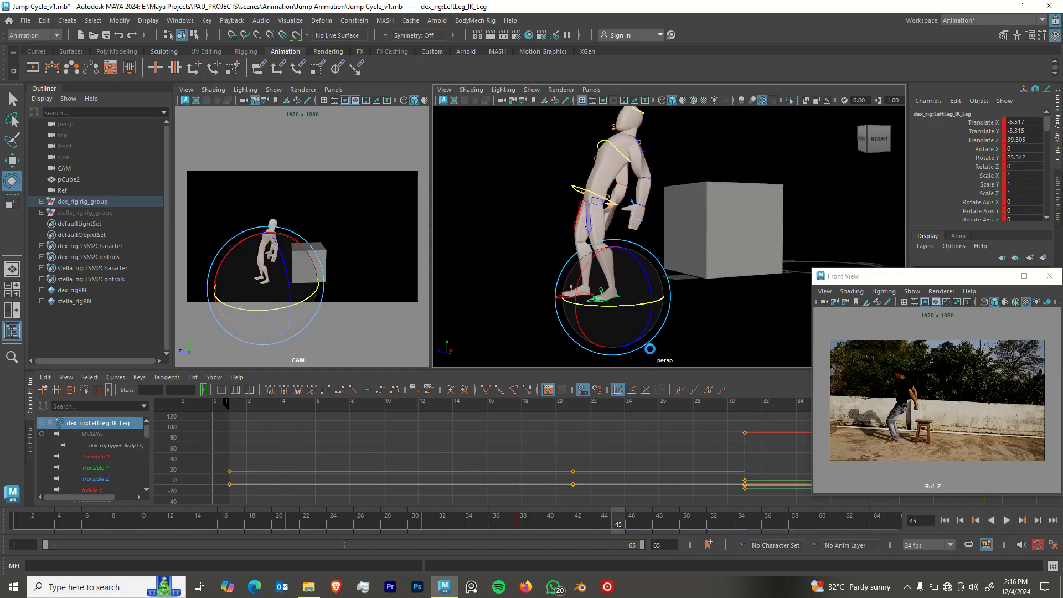
pyautogui.hotkey('ctrl', 's')
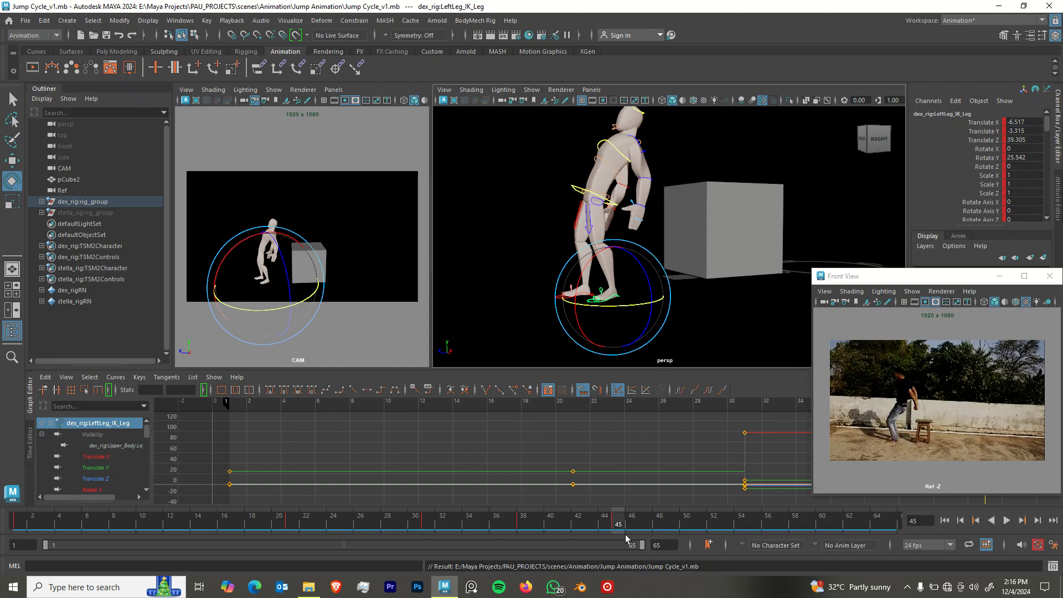
# Select all of the character rig's controls and key the full pose at frame 45.
pyautogui.press('q')
pyautogui.keyDown('alt'); pyautogui.moveTo(601, 321); pyautogui.dragTo(576, 304); pyautogui.keyUp('alt')
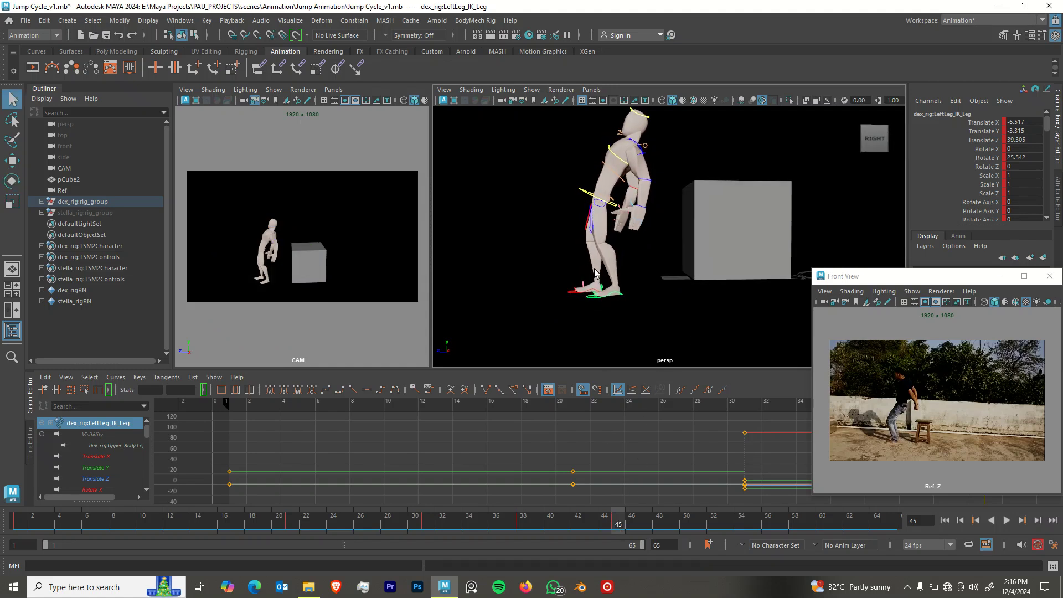
pyautogui.keyDown('alt'); pyautogui.moveTo(568, 193); pyautogui.dragTo(556, 234, button='middle'); pyautogui.keyUp('alt')
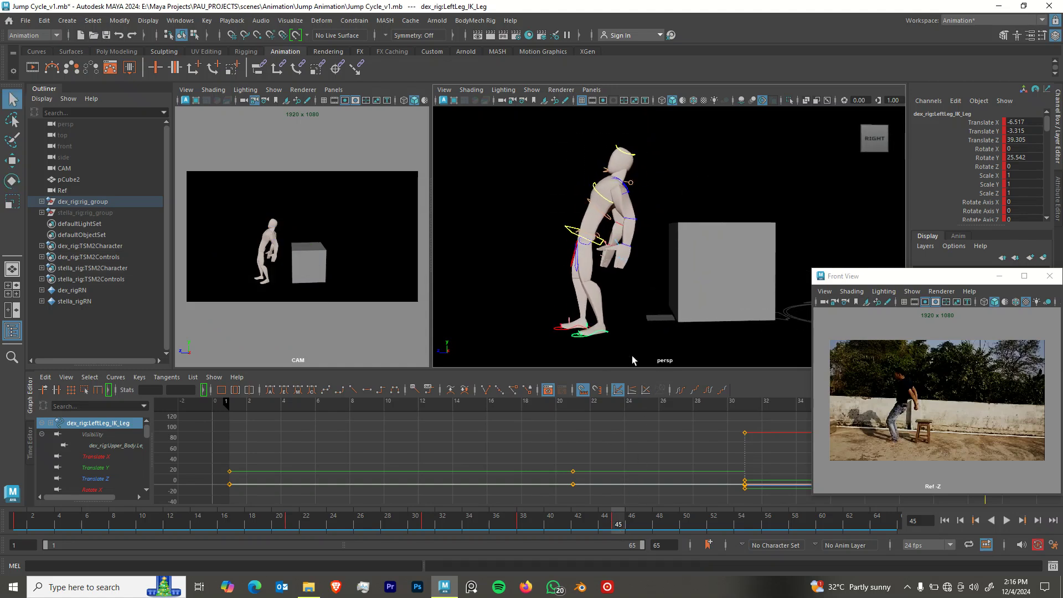
pyautogui.moveTo(632, 361); pyautogui.dragTo(633, 359)
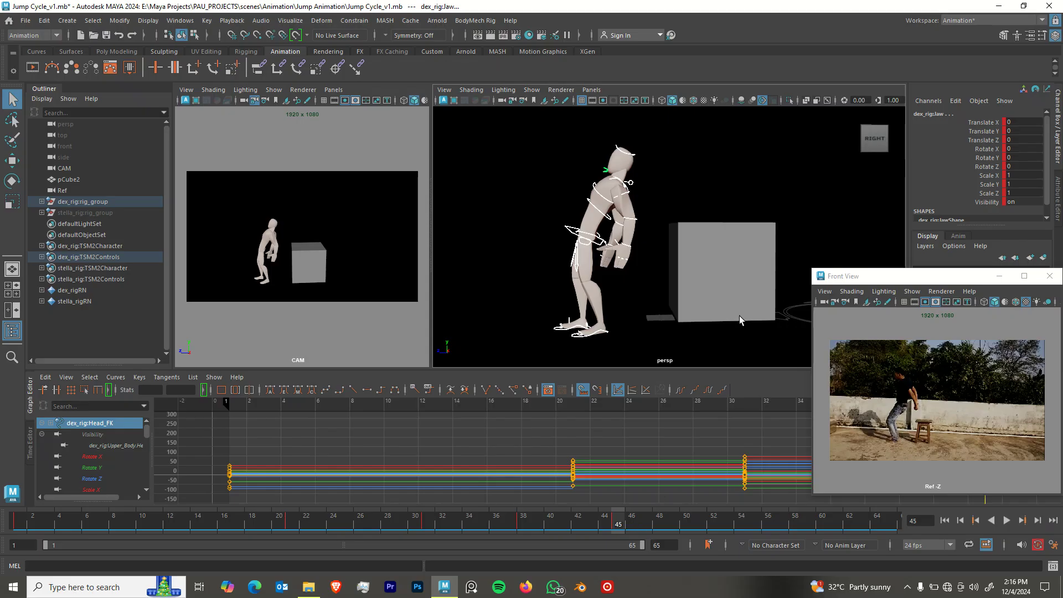
pyautogui.keyDown('alt'); pyautogui.moveTo(739, 316); pyautogui.dragTo(646, 292, button='middle'); pyautogui.keyUp('alt')
pyautogui.keyDown('alt'); pyautogui.moveTo(509, 302); pyautogui.dragTo(593, 313, button='middle'); pyautogui.keyUp('alt')
# Play the animation onward and stop at frame 49 for the next reference pose.
pyautogui.hotkey('alt', 'v')
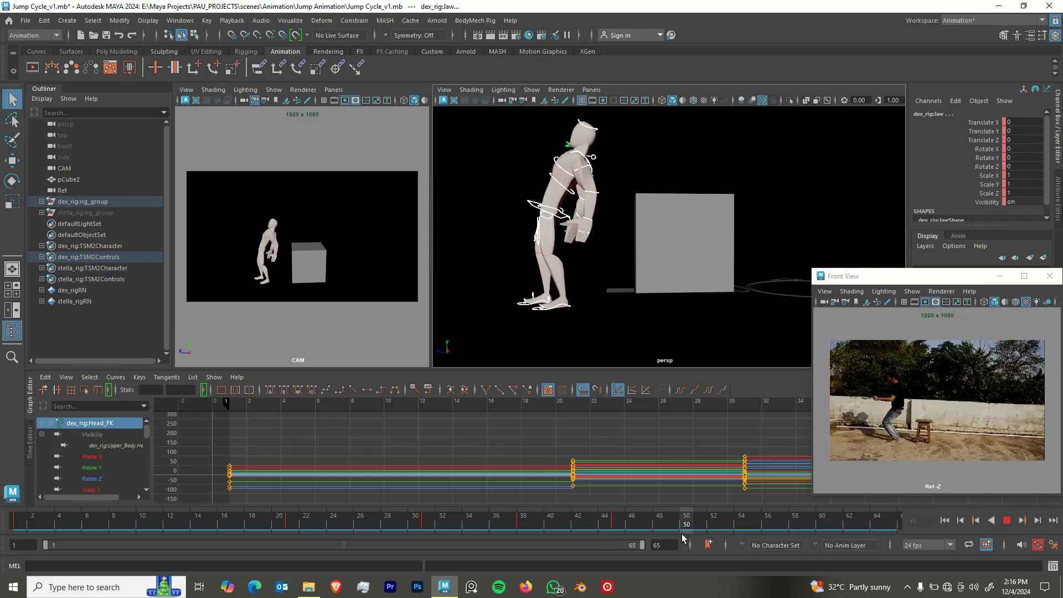
pyautogui.hotkey('alt', 'v')
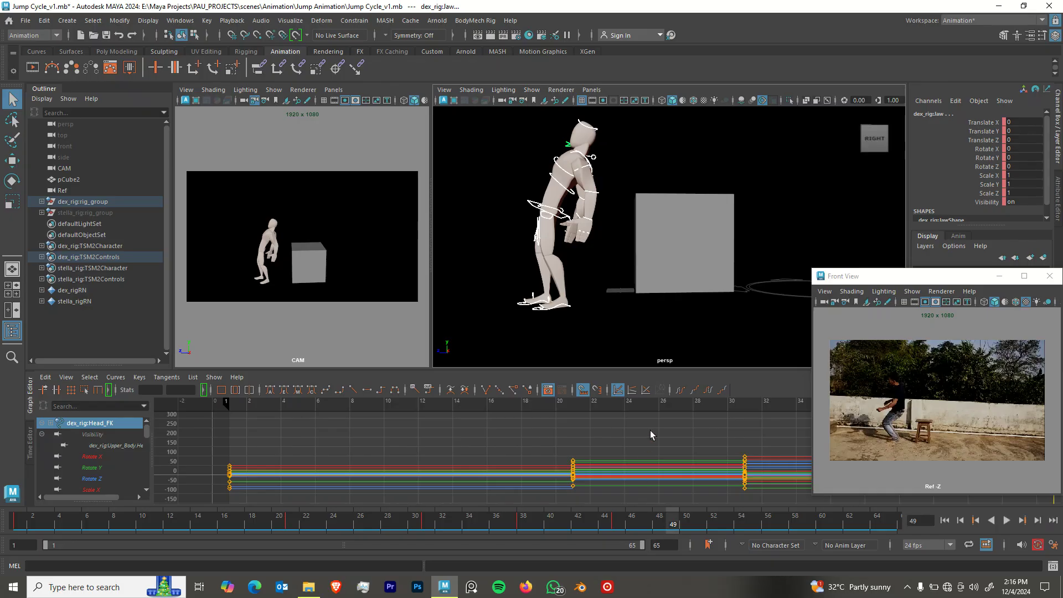
pyautogui.keyDown('alt'); pyautogui.moveTo(603, 197); pyautogui.dragTo(577, 184); pyautogui.keyUp('alt')
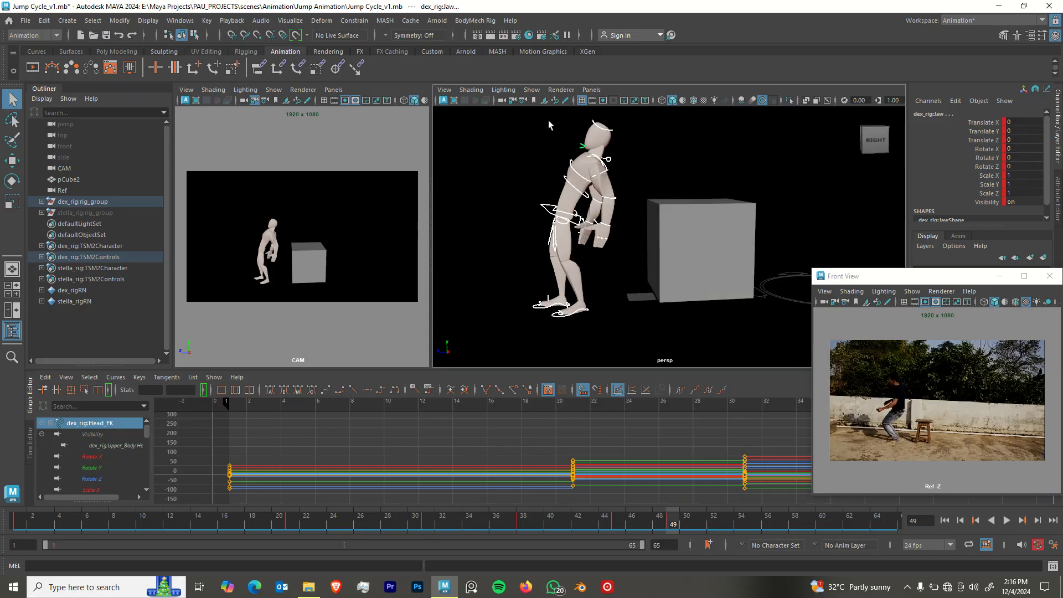
pyautogui.moveTo(620, 248); pyautogui.dragTo(572, 255)
# Lower the upper-body control into a crouch at frame 49 and rotate it to about 15 degrees in X.
pyautogui.click(574, 233)
pyautogui.press('w')
pyautogui.press('e')
pyautogui.moveTo(529, 206); pyautogui.dragTo(511, 218)
pyautogui.press('w')
pyautogui.press('e')
pyautogui.press('w')
pyautogui.click(614, 237)
pyautogui.press('e')
pyautogui.keyDown('alt'); pyautogui.moveTo(576, 260); pyautogui.dragTo(563, 234); pyautogui.keyUp('alt')
pyautogui.press('q')
pyautogui.click(556, 234)
pyautogui.press('w')
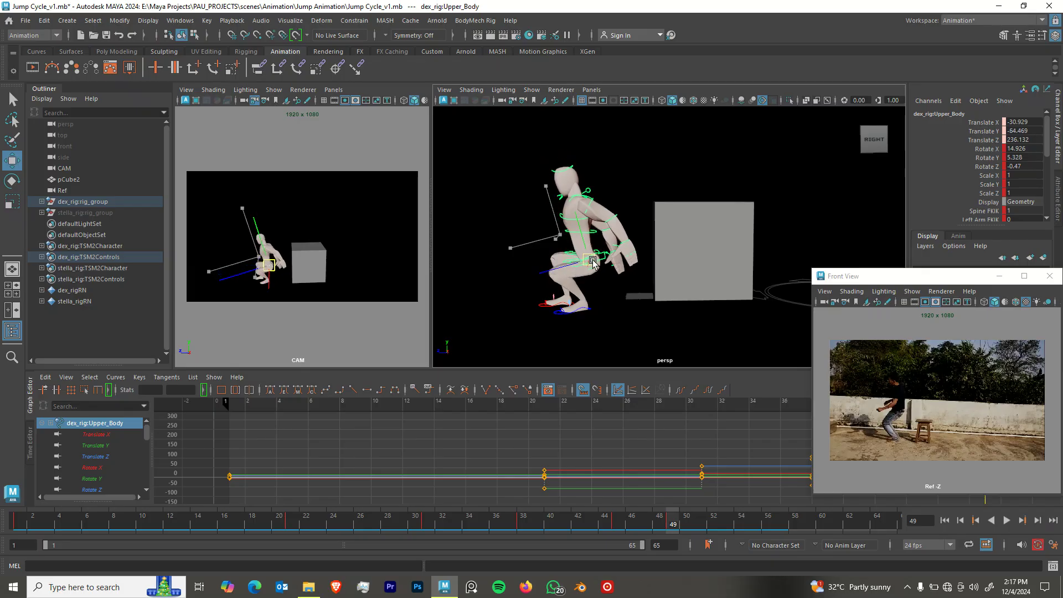
pyautogui.moveTo(574, 267)
pyautogui.keyDown('alt'); pyautogui.mouseDown()
pyautogui.moveTo(653, 269)
pyautogui.moveTo(571, 275)
pyautogui.mouseUp(); pyautogui.keyUp('alt')
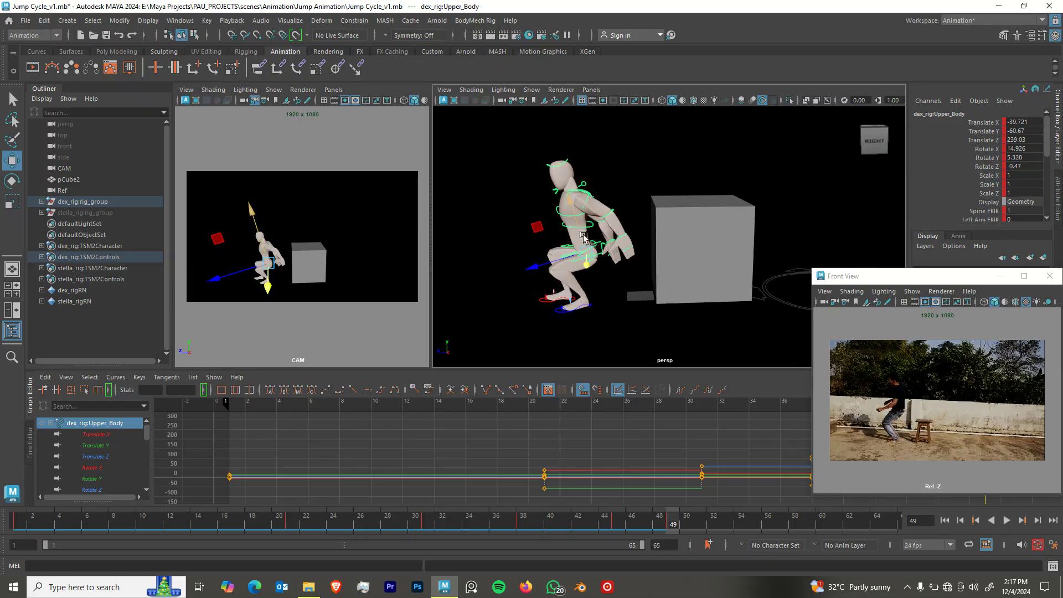
# Rotate the left shoulder control to about 24.6, -13.3 and -1.4 degrees at frame 49.
pyautogui.click(587, 200)
pyautogui.keyDown('alt'); pyautogui.moveTo(588, 202); pyautogui.dragTo(632, 175); pyautogui.keyUp('alt')
pyautogui.press('e')
pyautogui.keyDown('alt'); pyautogui.moveTo(623, 180); pyautogui.dragTo(667, 185); pyautogui.keyUp('alt')
pyautogui.press('w')
pyautogui.click(580, 224)
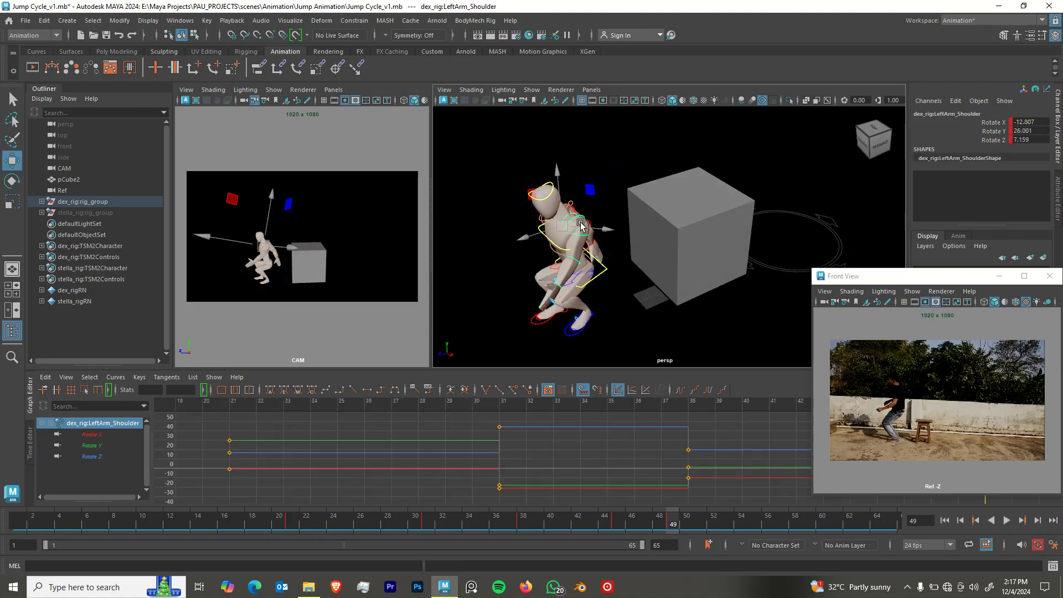
pyautogui.press('e')
pyautogui.moveTo(576, 207); pyautogui.dragTo(532, 236)
pyautogui.keyDown('alt'); pyautogui.moveTo(620, 307); pyautogui.dragTo(760, 292); pyautogui.keyUp('alt')
pyautogui.press('w')
pyautogui.press('e')
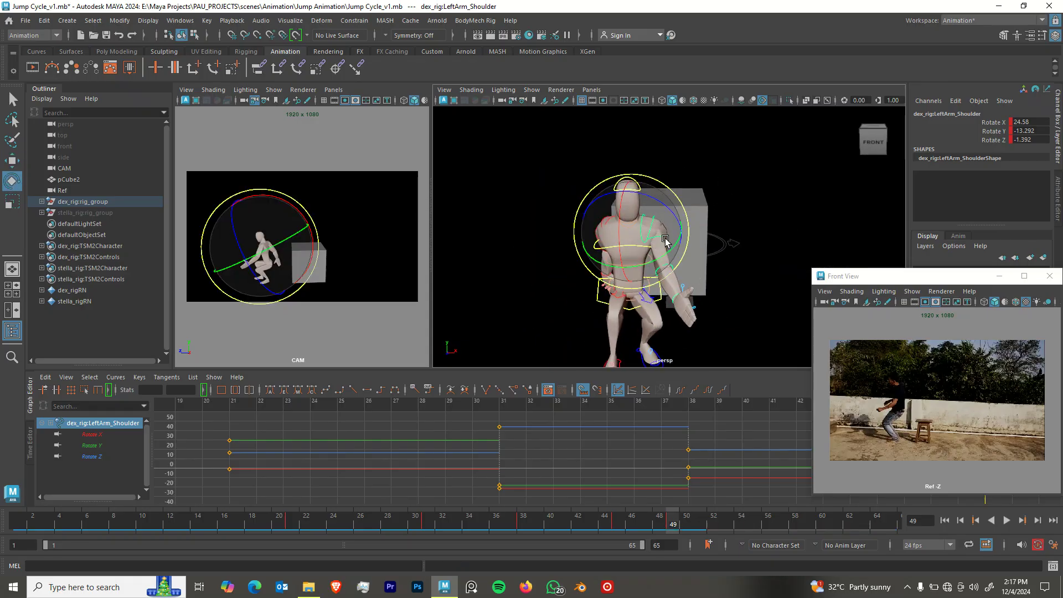
# Swing the left upper arm forward and bend the left forearm to about -76.5 degrees in Y at frame 49.
pyautogui.press('q')
pyautogui.click(667, 238)
pyautogui.press('e')
pyautogui.moveTo(653, 224); pyautogui.dragTo(570, 254)
pyautogui.press('q')
pyautogui.click(620, 262)
pyautogui.press('e')
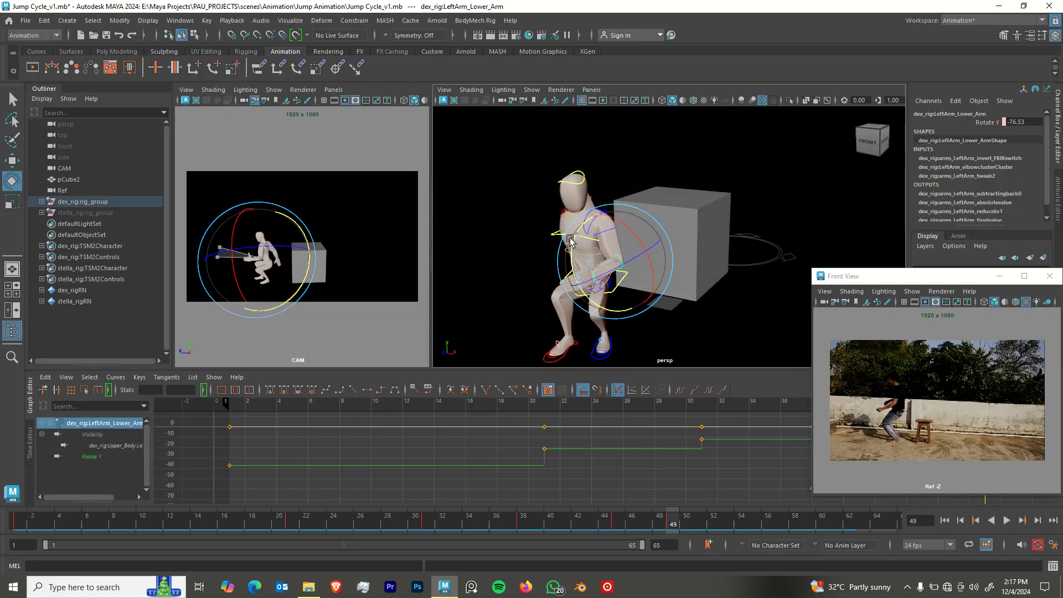
# Rotate the left hand control to about -14.7, -24.4 and -9.5 degrees at frame 49.
pyautogui.click(609, 281)
pyautogui.moveTo(620, 284); pyautogui.dragTo(619, 287)
pyautogui.moveTo(559, 262); pyautogui.dragTo(654, 255)
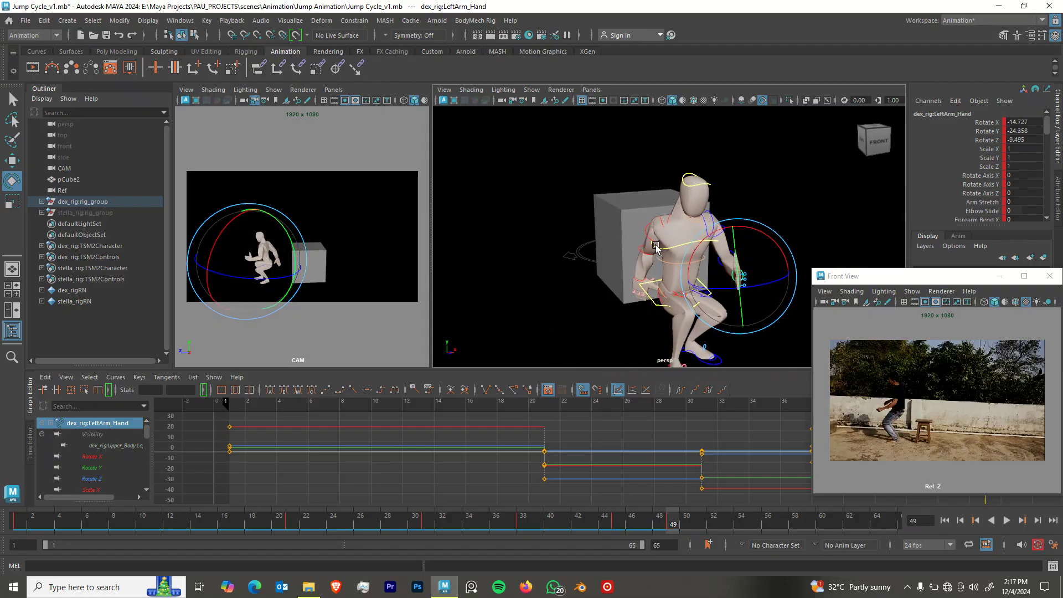
# Rotate the right upper arm forward at frame 49 to match the reference pose.
pyautogui.click(665, 259)
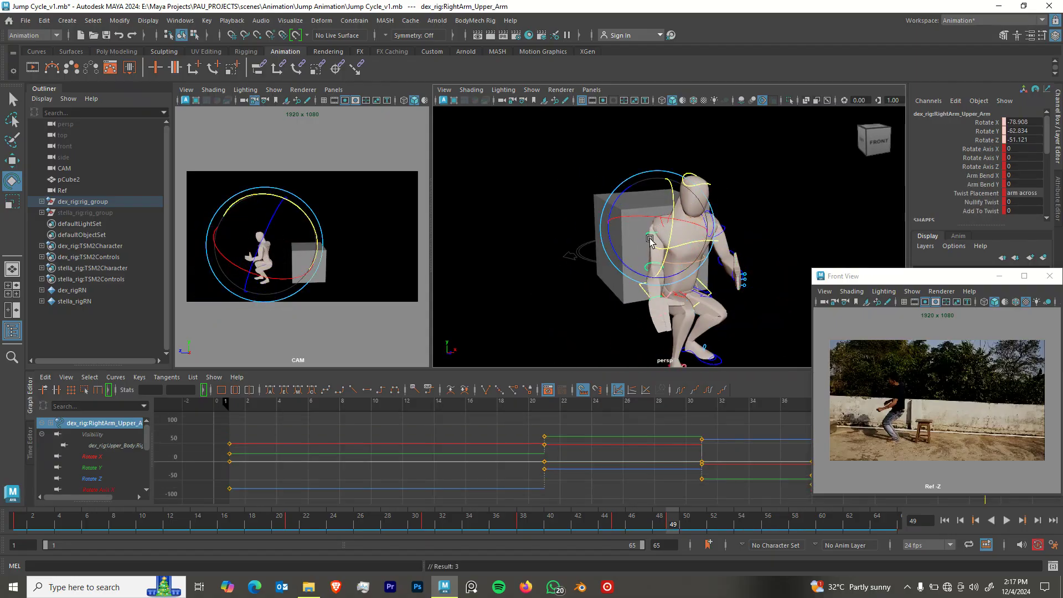
pyautogui.moveTo(668, 211); pyautogui.dragTo(669, 212)
pyautogui.keyDown('alt'); pyautogui.moveTo(614, 266); pyautogui.dragTo(683, 280); pyautogui.keyUp('alt')
pyautogui.keyDown('alt'); pyautogui.moveTo(683, 280); pyautogui.dragTo(521, 266, button='middle'); pyautogui.keyUp('alt')
pyautogui.press('f')
pyautogui.scroll(-5, 520, 266)
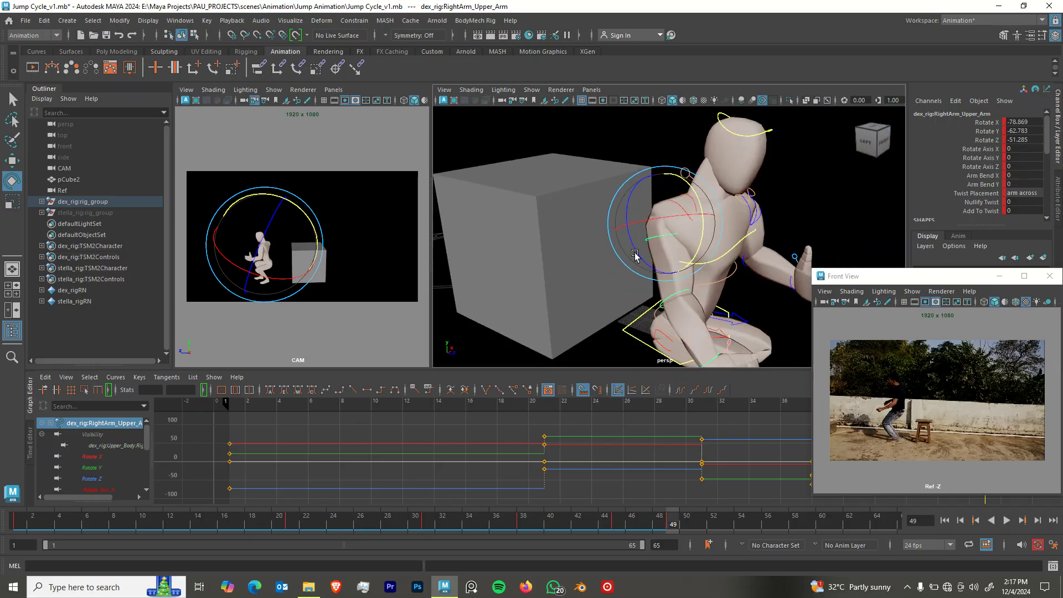
pyautogui.keyDown('alt'); pyautogui.moveTo(558, 265); pyautogui.dragTo(659, 268); pyautogui.keyUp('alt')
pyautogui.moveTo(666, 214); pyautogui.dragTo(601, 222)
# Rotate the right shoulder control to about -2.2, -9.7 and -8.6 degrees at frame 49.
pyautogui.press('q')
pyautogui.click(682, 205)
pyautogui.press('e')
pyautogui.keyDown('alt'); pyautogui.moveTo(653, 257); pyautogui.dragTo(608, 198, button='middle'); pyautogui.keyUp('alt')
pyautogui.keyDown('alt'); pyautogui.moveTo(608, 198); pyautogui.dragTo(633, 198); pyautogui.keyUp('alt')
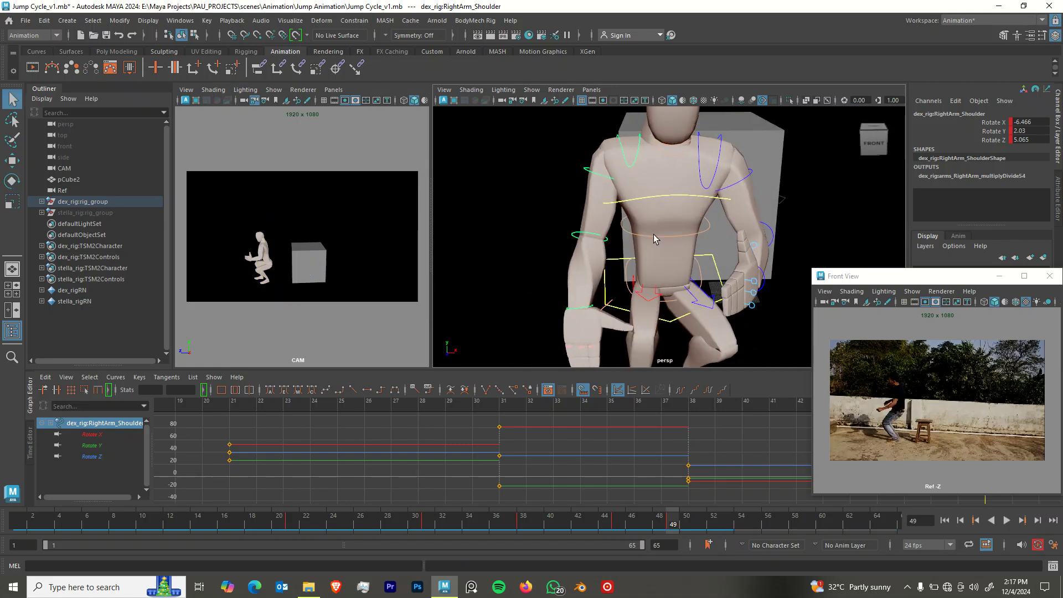
pyautogui.keyDown('alt'); pyautogui.moveTo(633, 198); pyautogui.dragTo(624, 229, button='middle'); pyautogui.keyUp('alt')
pyautogui.moveTo(624, 229); pyautogui.dragTo(630, 182)
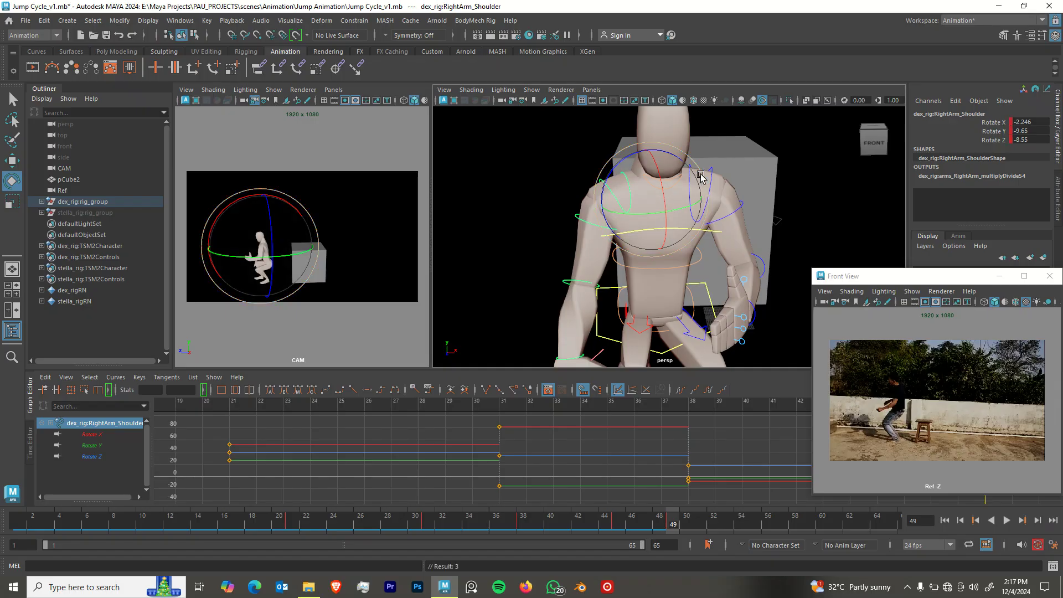
# Bend the right forearm to about -58 degrees in Y at frame 49.
pyautogui.click(720, 182)
pyautogui.moveTo(720, 182)
pyautogui.keyDown('alt'); pyautogui.mouseDown()
pyautogui.moveTo(699, 181)
pyautogui.moveTo(696, 232)
pyautogui.moveTo(590, 267)
pyautogui.moveTo(597, 283)
pyautogui.moveTo(633, 258)
pyautogui.moveTo(602, 310)
pyautogui.moveTo(586, 311)
pyautogui.moveTo(580, 261)
pyautogui.moveTo(527, 293)
pyautogui.mouseUp(); pyautogui.keyUp('alt')
pyautogui.click(580, 273)
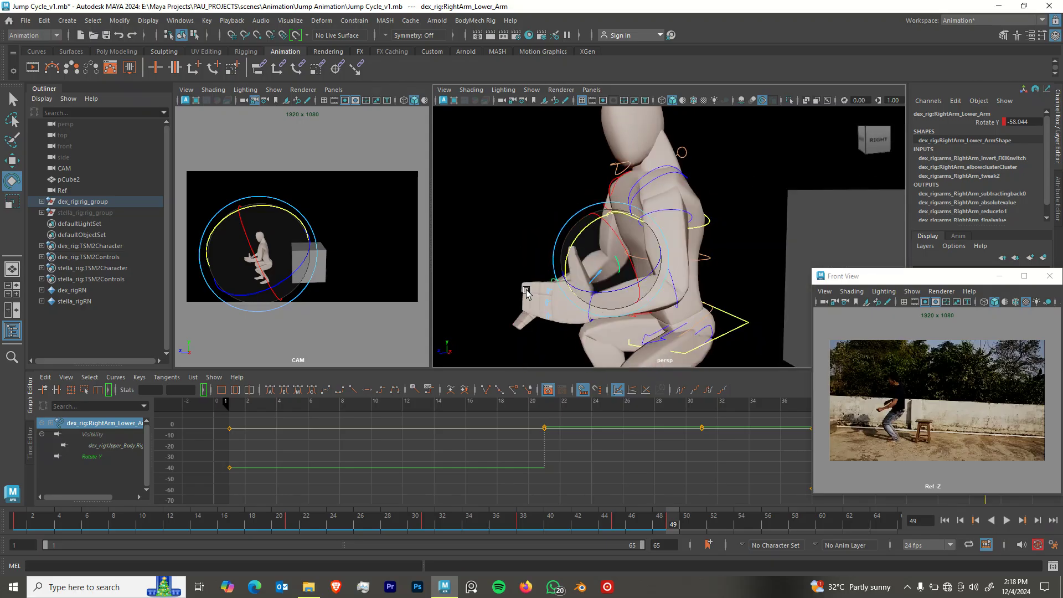
pyautogui.keyDown('alt'); pyautogui.moveTo(664, 283); pyautogui.dragTo(554, 250, button='right'); pyautogui.keyUp('alt')
pyautogui.keyDown('alt'); pyautogui.moveTo(659, 283); pyautogui.dragTo(601, 238, button='middle'); pyautogui.keyUp('alt')
pyautogui.keyDown('alt'); pyautogui.moveTo(637, 271); pyautogui.dragTo(610, 276); pyautogui.keyUp('alt')
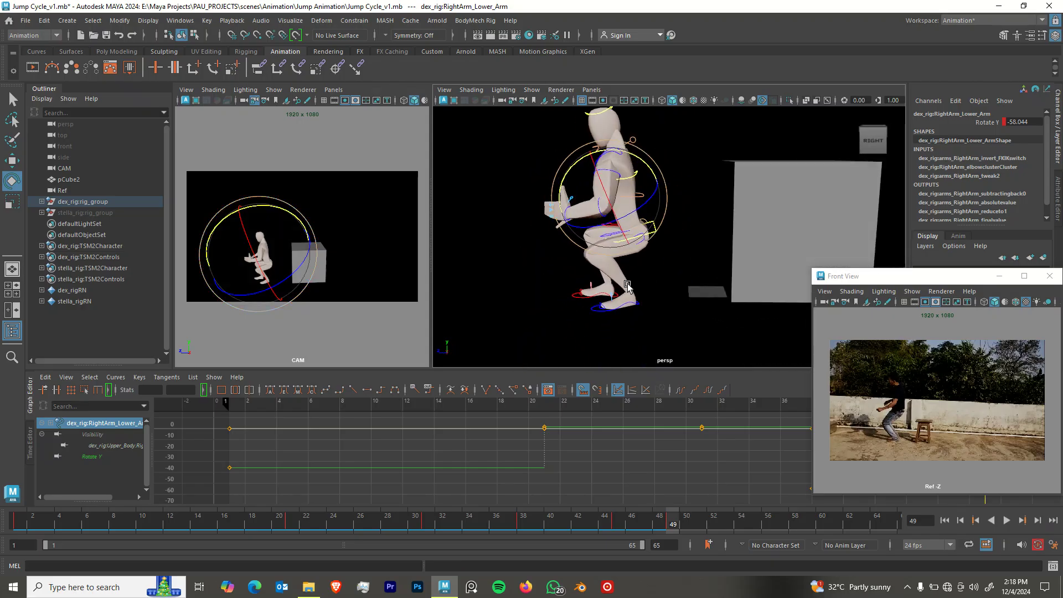
# Compare the crouch with the previous key pose and rotate the pelvis spine control to about 18.9 degrees in X at frame 49.
pyautogui.press(',')
pyautogui.press('.')
pyautogui.press(',')
pyautogui.press('.')
pyautogui.keyDown('alt'); pyautogui.moveTo(644, 270); pyautogui.dragTo(658, 230); pyautogui.keyUp('alt')
pyautogui.press('q')
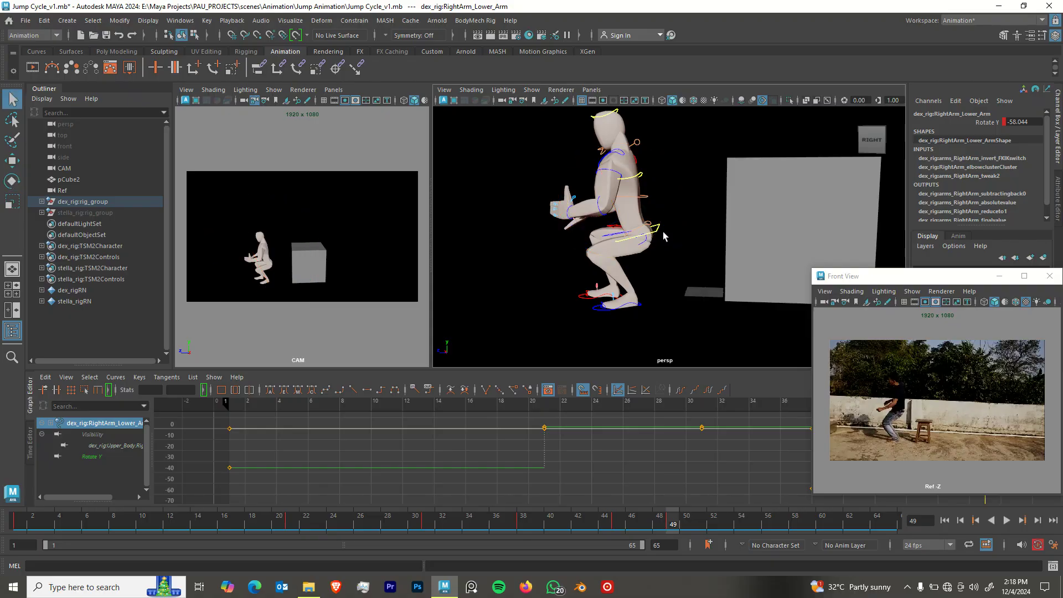
pyautogui.click(646, 225)
pyautogui.press('e')
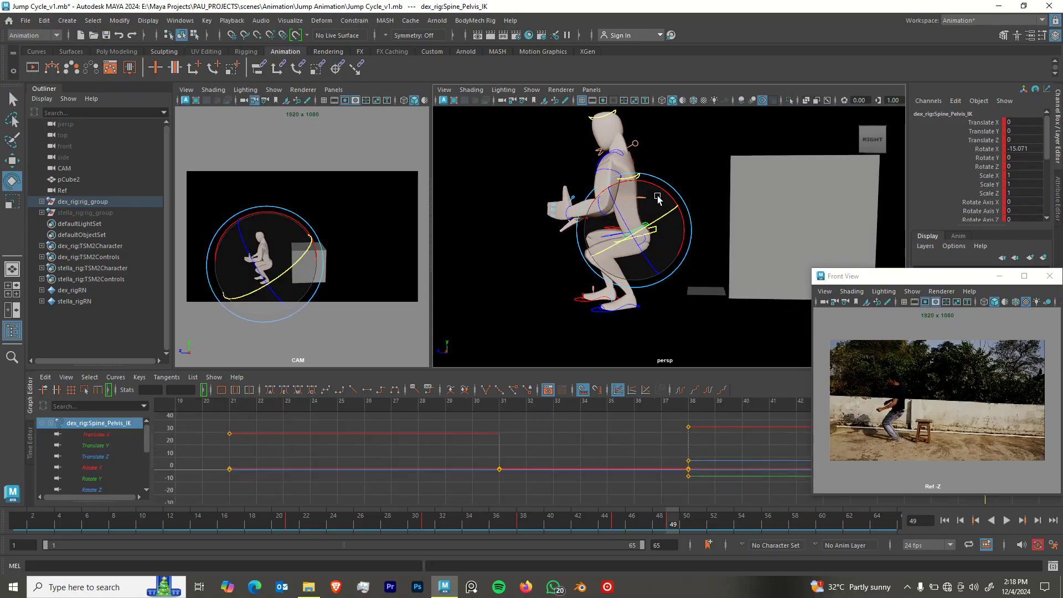
pyautogui.moveTo(669, 202); pyautogui.dragTo(669, 218)
pyautogui.press(',')
pyautogui.press('.')
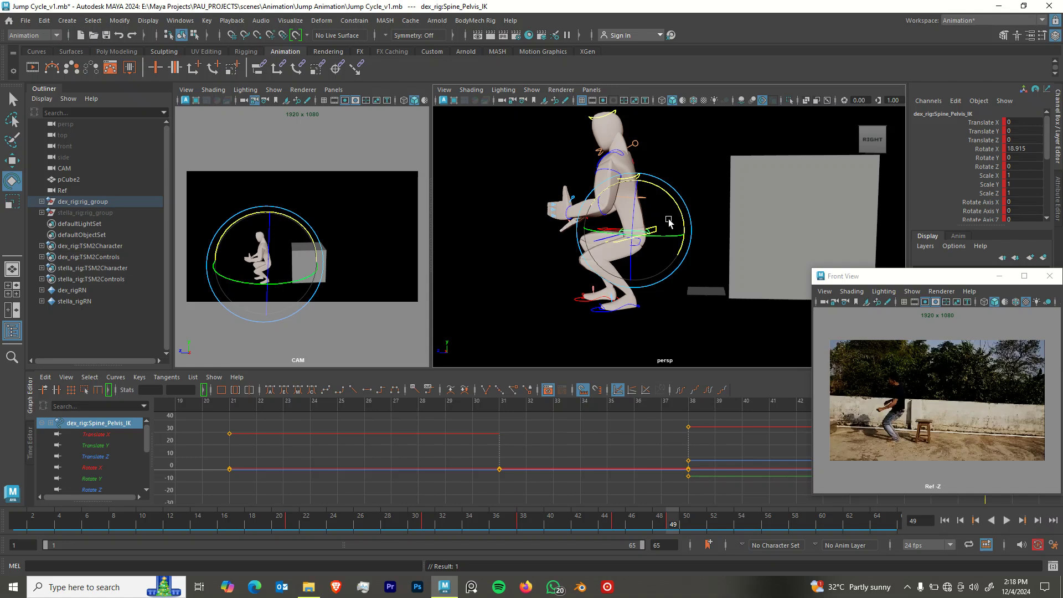
# Rotate the torso and middle spine controls together slightly further forward at frame 49.
pyautogui.click(686, 194)
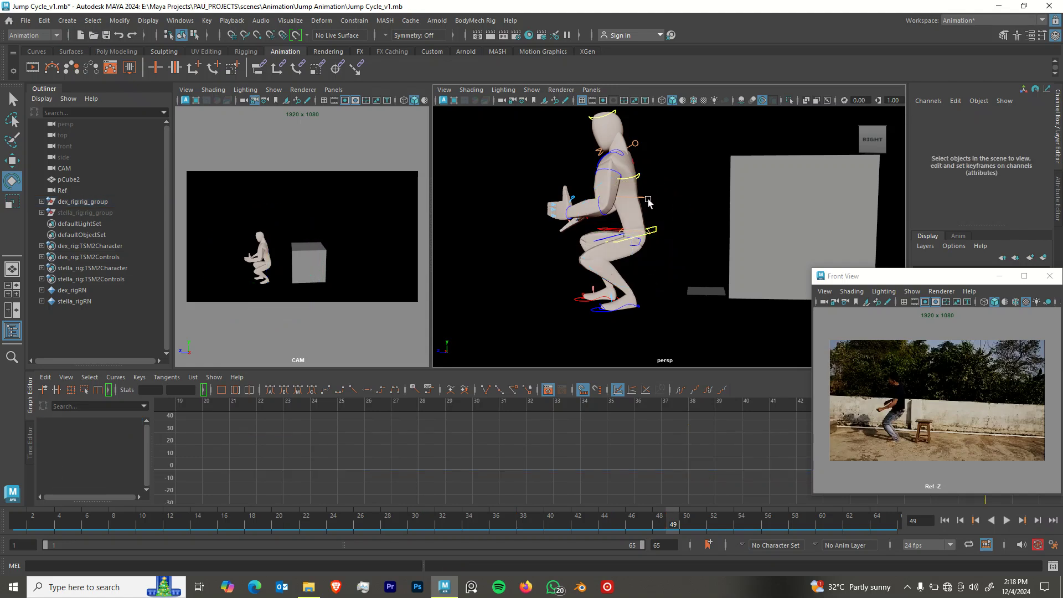
pyautogui.click(639, 176)
pyautogui.press('q')
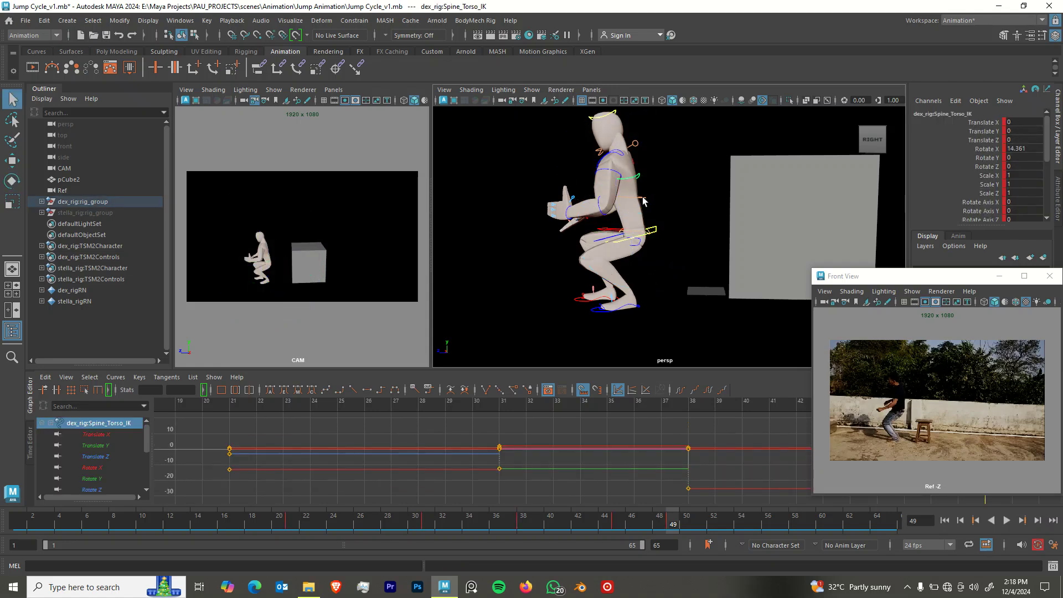
pyautogui.keyDown('shift'); pyautogui.click(645, 198); pyautogui.keyUp('shift')
pyautogui.press('e')
pyautogui.moveTo(670, 173); pyautogui.dragTo(660, 172)
pyautogui.click(690, 194)
# Tilt the upper-body control to about 29.9 degrees in X at frame 49 and lower it into a deeper crouch.
pyautogui.click(640, 232)
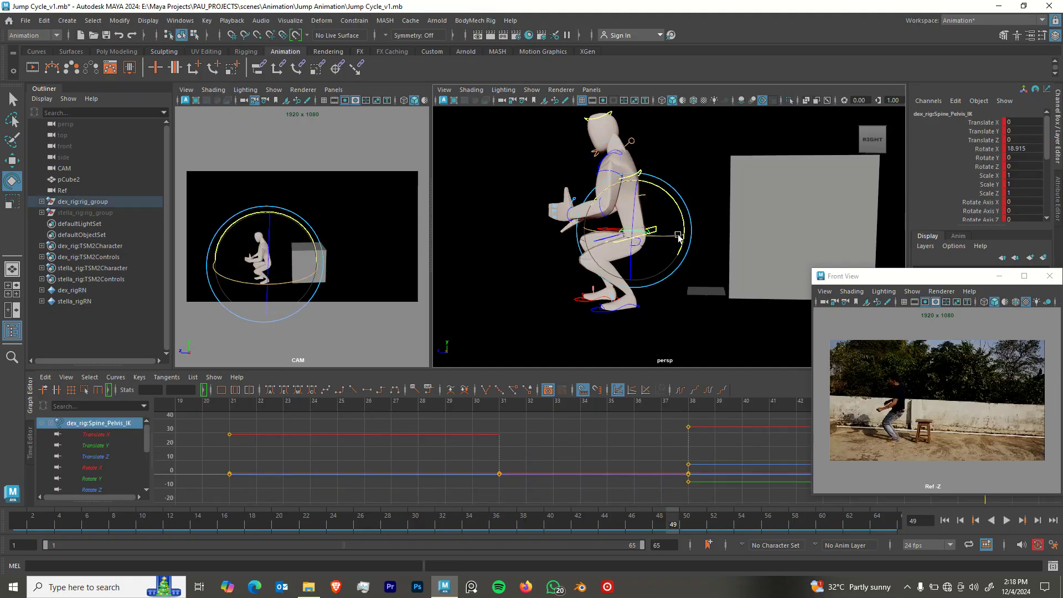
pyautogui.click(661, 233)
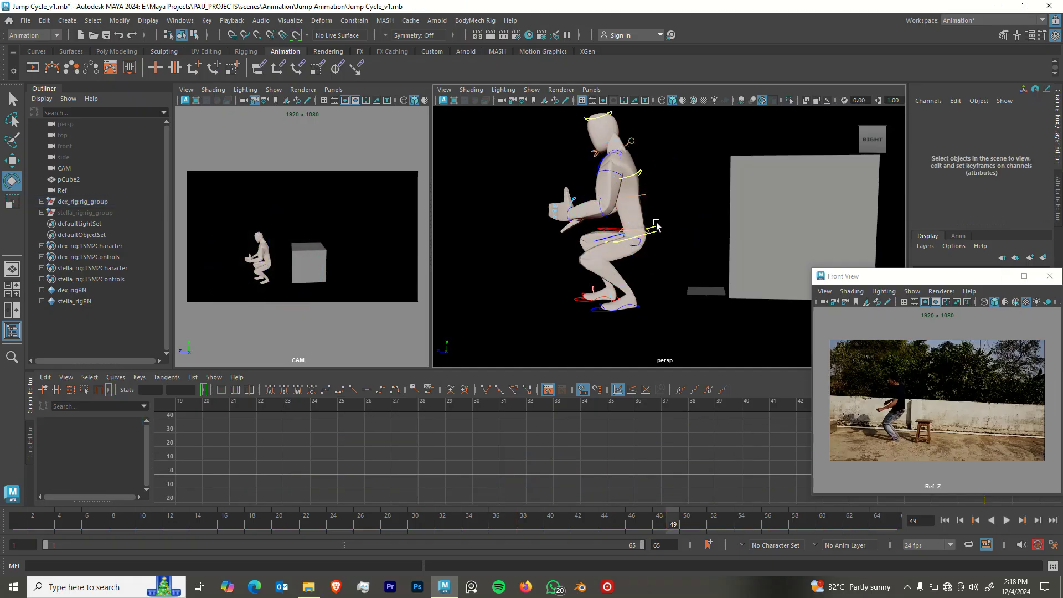
pyautogui.click(657, 231)
pyautogui.moveTo(643, 186); pyautogui.dragTo(649, 301)
pyautogui.press('w')
# Play back the crouch motion and rotate the head control to about 2.6 degrees in Z at frame 49.
pyautogui.hotkey('alt', 'v')
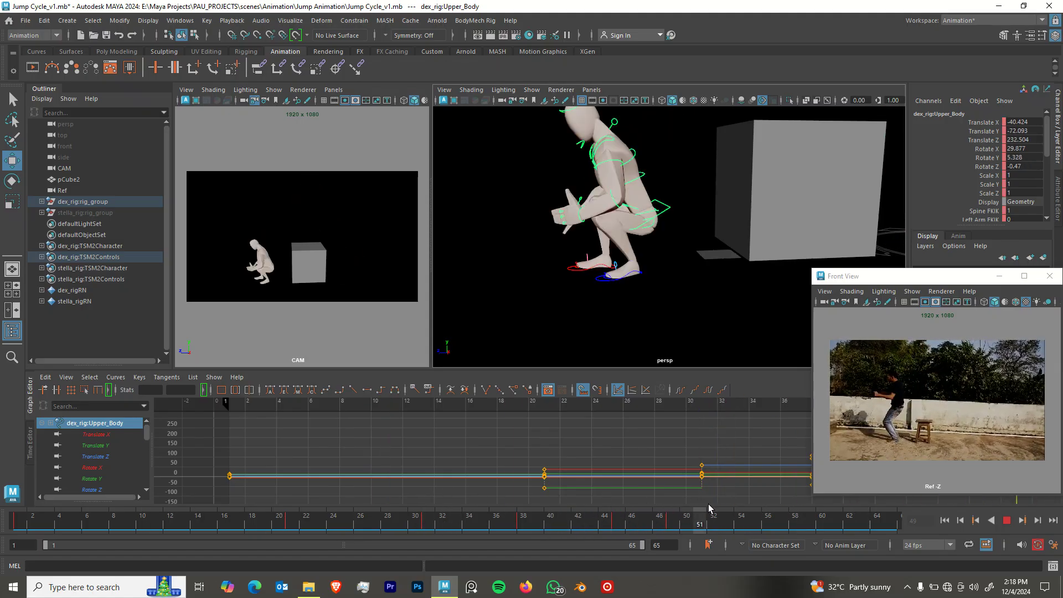
pyautogui.click(675, 523)
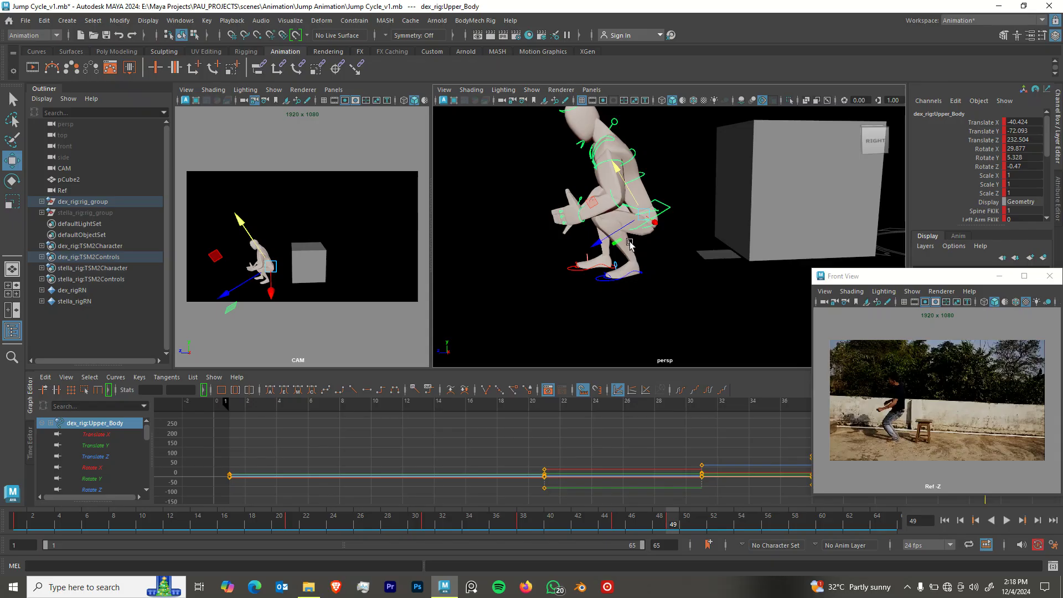
pyautogui.keyDown('alt'); pyautogui.moveTo(624, 256); pyautogui.dragTo(589, 220); pyautogui.keyUp('alt')
pyautogui.click(591, 168)
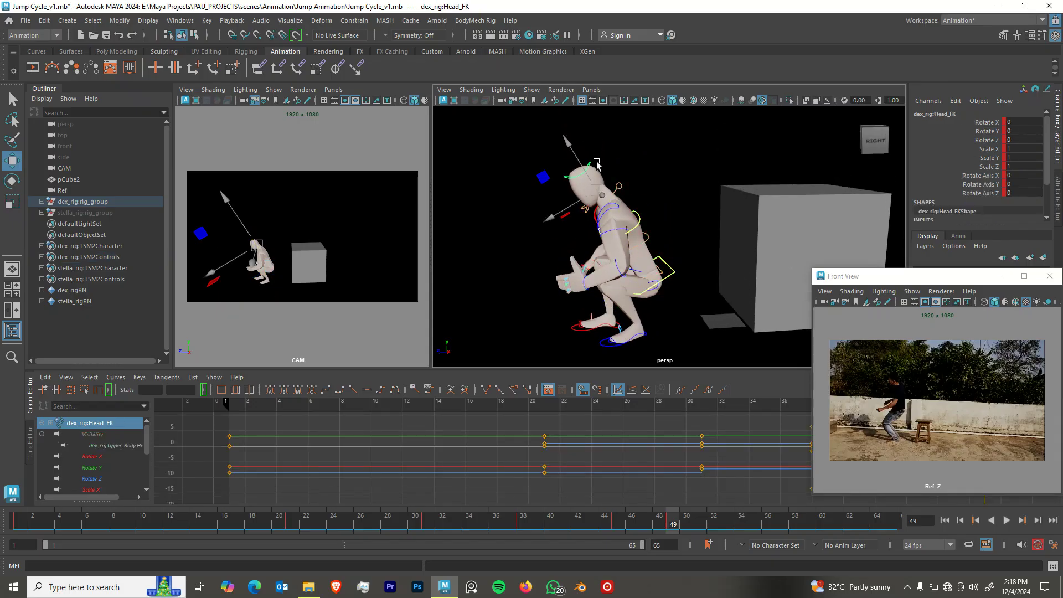
pyautogui.press('e')
pyautogui.moveTo(547, 185); pyautogui.dragTo(547, 187)
pyautogui.keyDown('alt'); pyautogui.moveTo(663, 211); pyautogui.dragTo(695, 242); pyautogui.keyUp('alt')
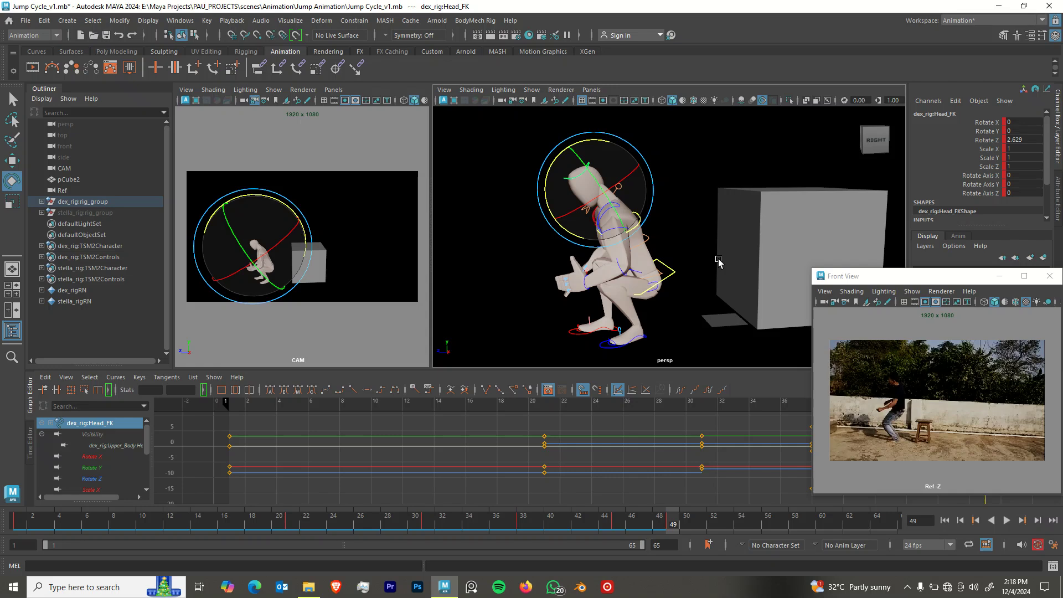
# Select all of the character's rig controls and key them at frame 55.
pyautogui.moveTo(673, 515)
pyautogui.mouseDown()
pyautogui.moveTo(771, 524)
pyautogui.moveTo(758, 530)
pyautogui.mouseUp()
pyautogui.scroll(-4, 607, 281)
pyautogui.press('q')
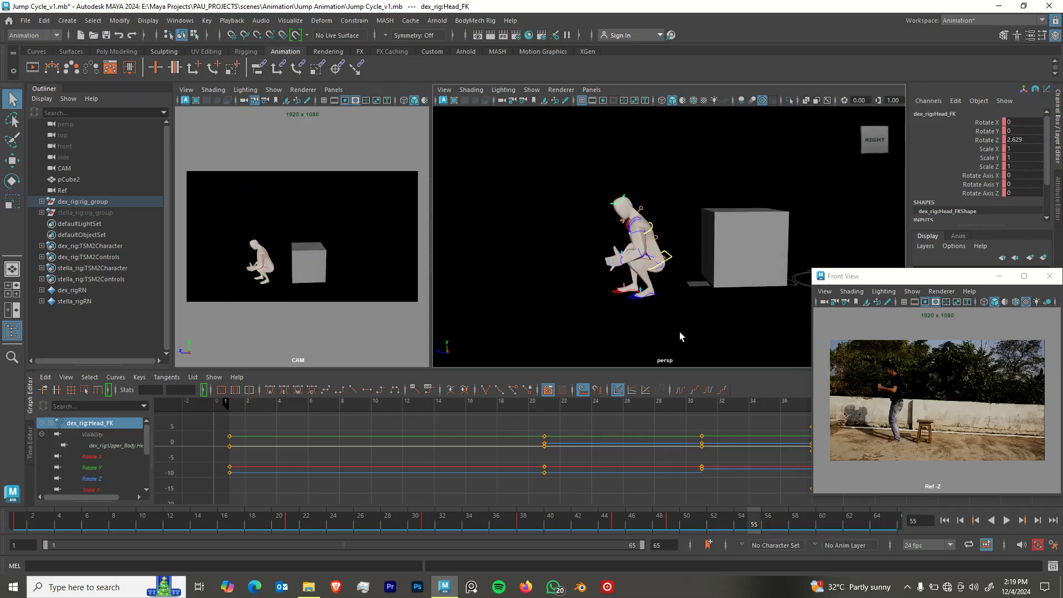
pyautogui.moveTo(679, 333); pyautogui.dragTo(689, 331)
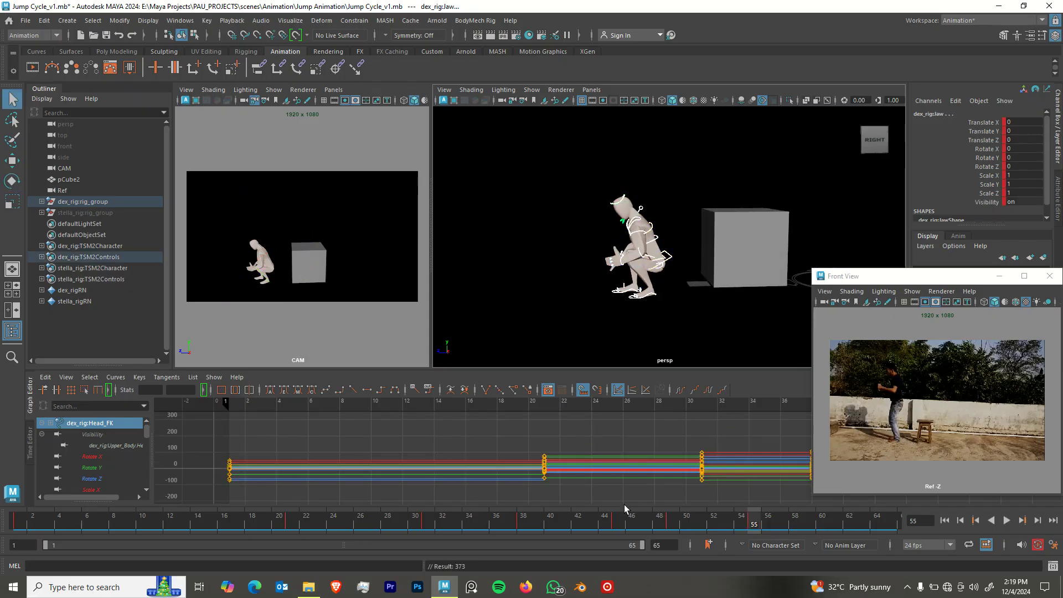
# Copy the full-body pose from frame 45 to frame 55 and compare the two frames.
pyautogui.click(615, 522)
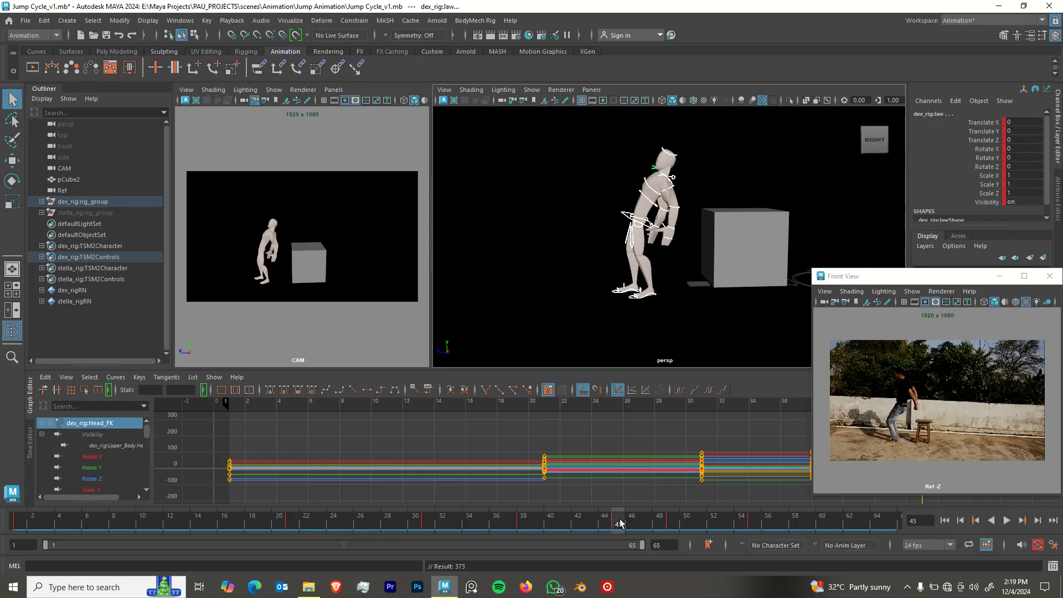
pyautogui.rightClick(620, 522)
pyautogui.moveTo(664, 334)
pyautogui.click(755, 333)
pyautogui.click(754, 524)
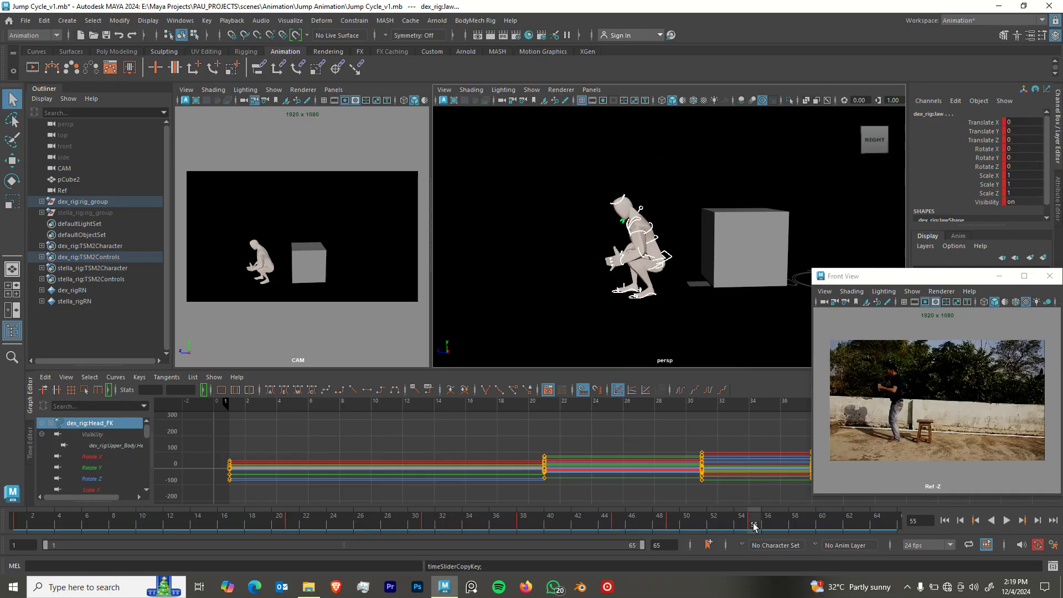
pyautogui.rightClick(753, 524)
pyautogui.moveTo(814, 334)
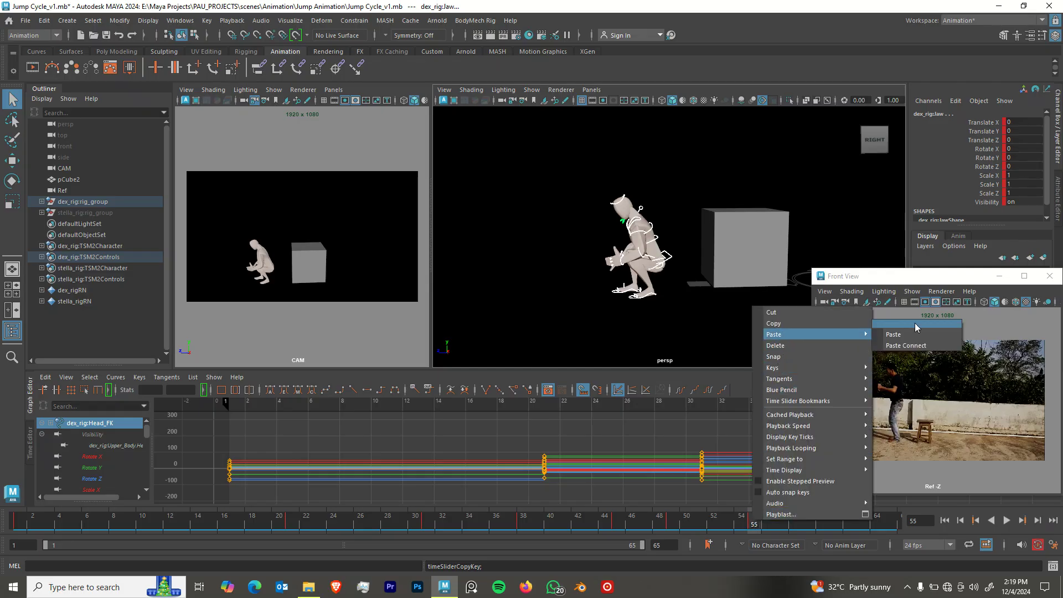
pyautogui.click(904, 337)
pyautogui.keyDown('alt'); pyautogui.moveTo(664, 319); pyautogui.dragTo(666, 318); pyautogui.keyUp('alt')
pyautogui.moveTo(638, 531); pyautogui.dragTo(618, 522)
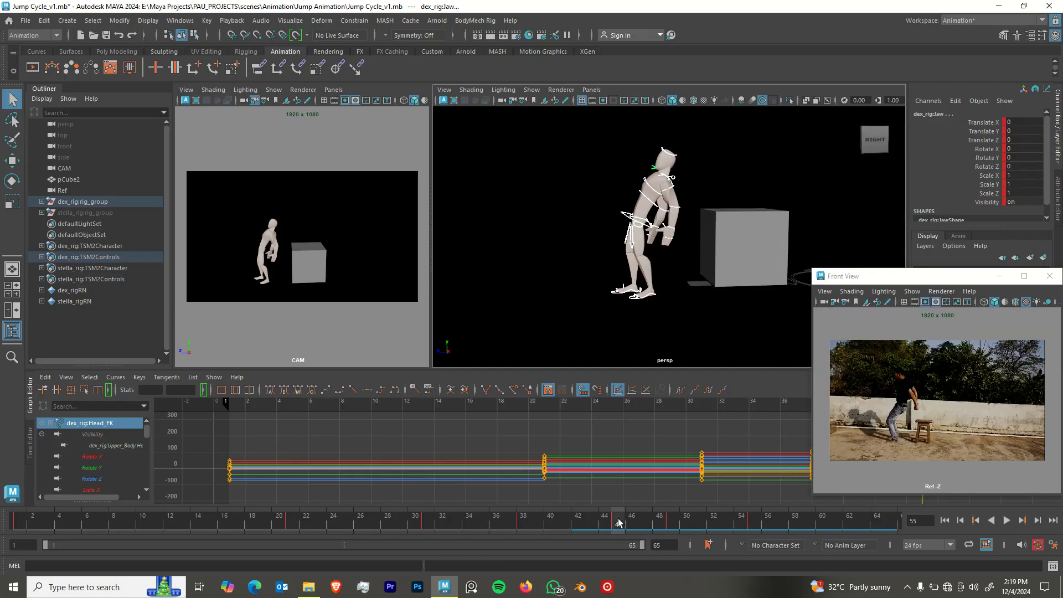
pyautogui.click(753, 529)
# Tilt the upper-body control to about 6.6 degrees in X and move it to about -21.0 in Y and 255.4 in Z at frame 55.
pyautogui.keyDown('alt'); pyautogui.moveTo(626, 277); pyautogui.dragTo(623, 272); pyautogui.keyUp('alt')
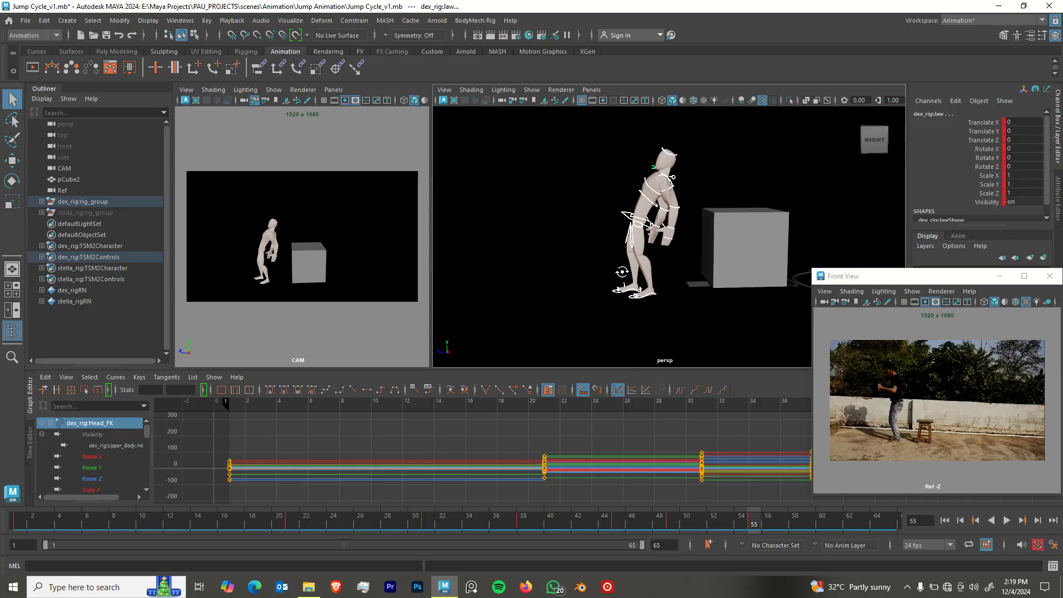
pyautogui.click(624, 215)
pyautogui.press('e')
pyautogui.moveTo(607, 180); pyautogui.dragTo(591, 206)
pyautogui.keyDown('alt'); pyautogui.moveTo(624, 268); pyautogui.dragTo(749, 265); pyautogui.keyUp('alt')
pyautogui.press('w')
pyautogui.keyDown('alt'); pyautogui.moveTo(678, 259); pyautogui.dragTo(620, 293); pyautogui.keyUp('alt')
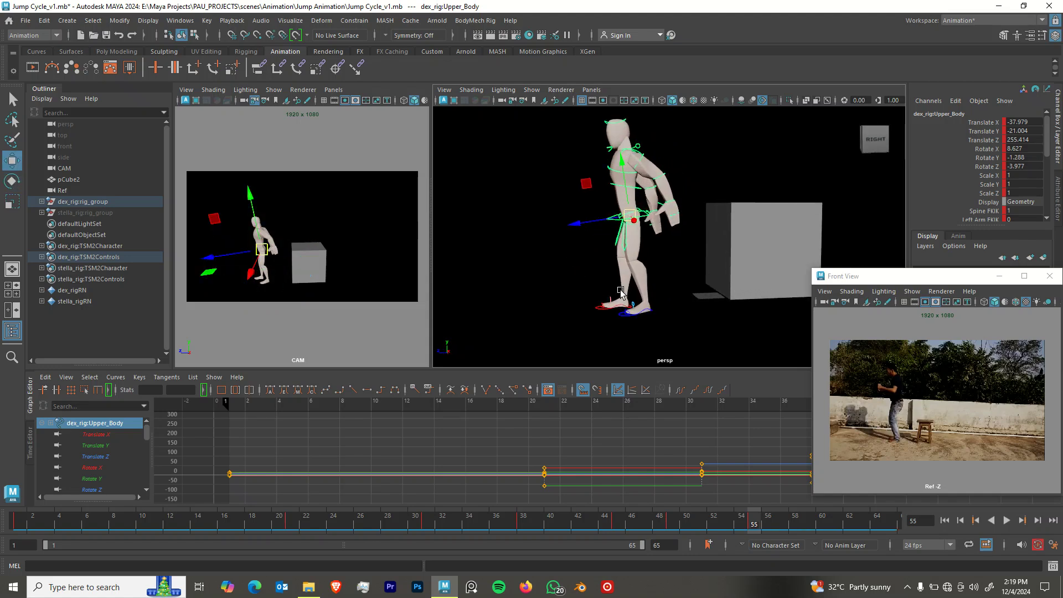
# Swing the left upper arm to about 90.7, 90.7 and -108.0 degrees in X, Y and Z at frame 55.
pyautogui.click(640, 161)
pyautogui.press('e')
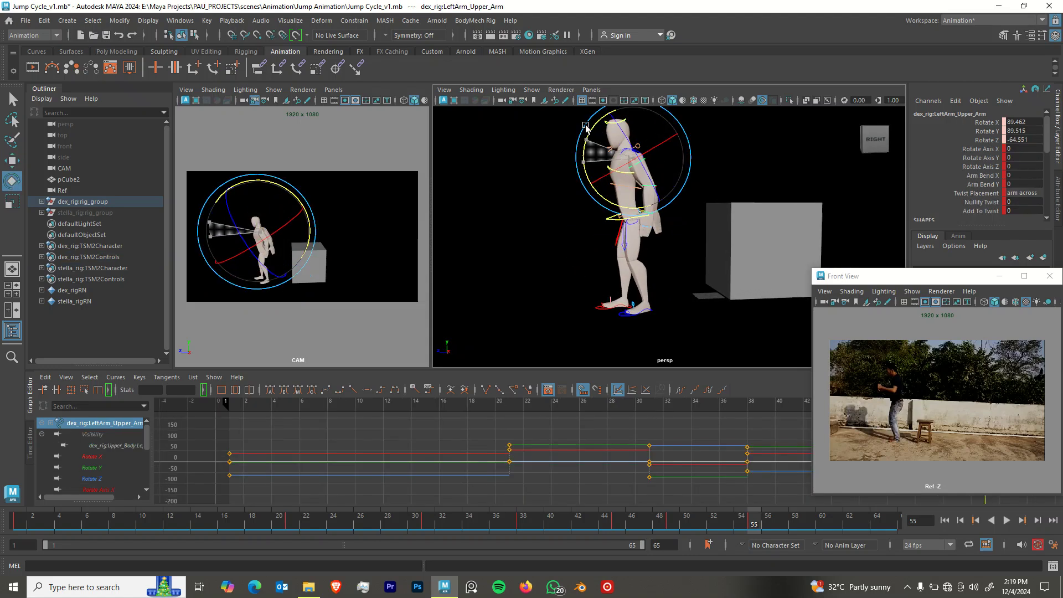
pyautogui.keyDown('alt'); pyautogui.moveTo(641, 237); pyautogui.dragTo(669, 256); pyautogui.keyUp('alt')
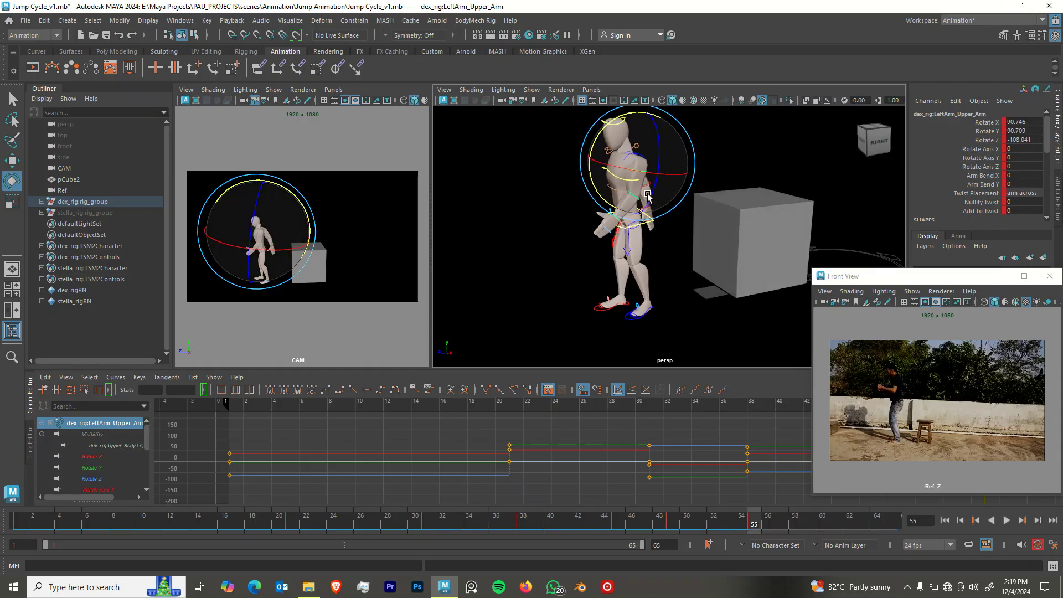
pyautogui.scroll(4, 659, 222)
pyautogui.keyDown('alt'); pyautogui.moveTo(657, 206); pyautogui.dragTo(659, 245, button='middle'); pyautogui.keyUp('alt')
pyautogui.keyDown('alt'); pyautogui.moveTo(658, 244); pyautogui.dragTo(691, 196); pyautogui.keyUp('alt')
# Bend the left forearm to about -67.7 degrees in Y at frame 55.
pyautogui.click(759, 161)
pyautogui.keyDown('alt'); pyautogui.moveTo(759, 161); pyautogui.dragTo(639, 239); pyautogui.keyUp('alt')
pyautogui.click(626, 179)
pyautogui.click(639, 239)
pyautogui.click(638, 242)
pyautogui.moveTo(634, 201); pyautogui.dragTo(699, 265)
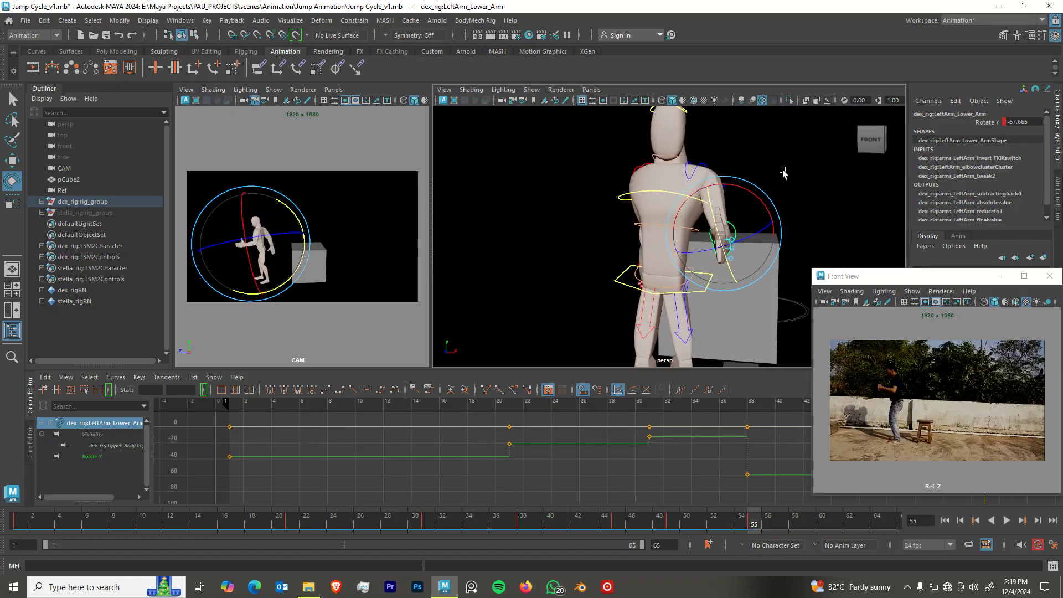
pyautogui.click(776, 179)
# Refine the left upper arm's rotation at frame 55, checking it from the front and side.
pyautogui.click(720, 189)
pyautogui.moveTo(717, 212); pyautogui.dragTo(719, 199)
pyautogui.moveTo(724, 161); pyautogui.dragTo(696, 151)
pyautogui.keyDown('alt'); pyautogui.moveTo(667, 215); pyautogui.dragTo(730, 193); pyautogui.keyUp('alt')
pyautogui.click(743, 221)
# Adjust the right shoulder and rotate the left shoulder to about 0.5, -3.2 and 3.9 degrees in X, Y and Z at frame 55.
pyautogui.click(741, 176)
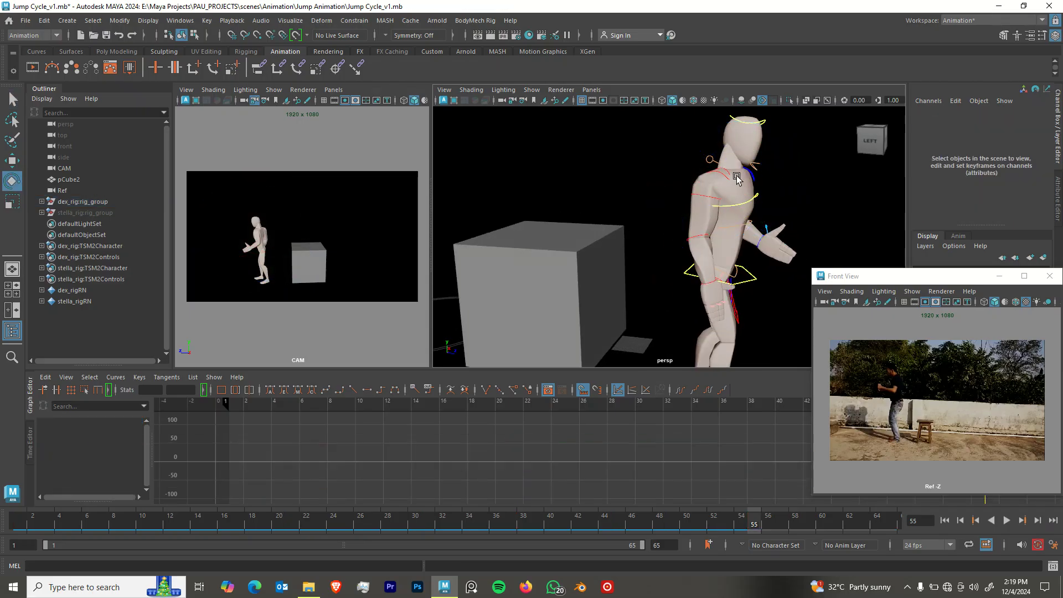
pyautogui.click(726, 178)
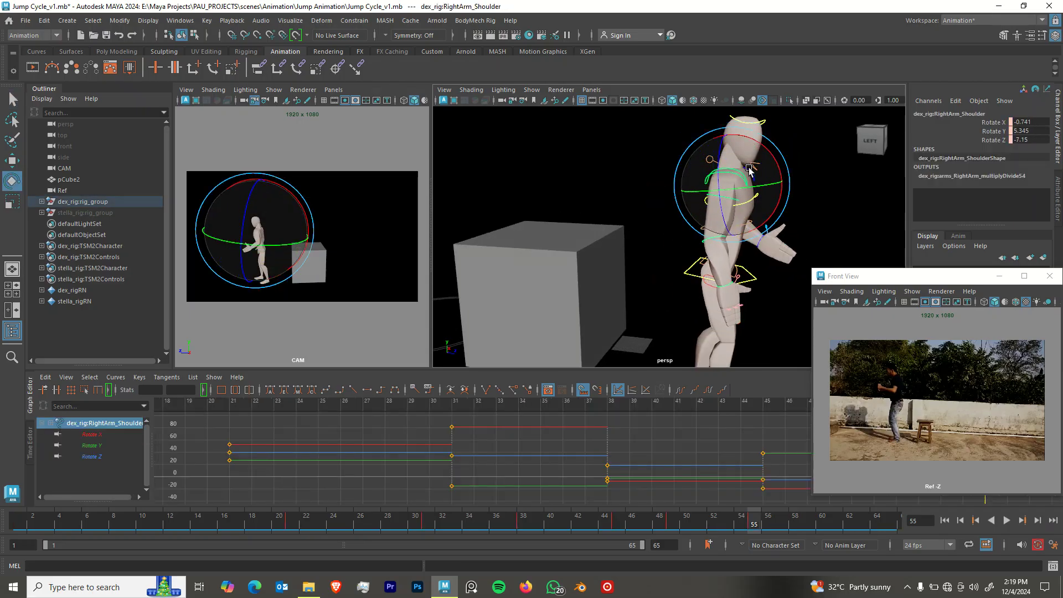
pyautogui.moveTo(750, 167); pyautogui.dragTo(749, 168)
pyautogui.keyDown('alt'); pyautogui.moveTo(746, 172); pyautogui.dragTo(711, 201); pyautogui.keyUp('alt')
pyautogui.click(736, 179)
pyautogui.click(703, 195)
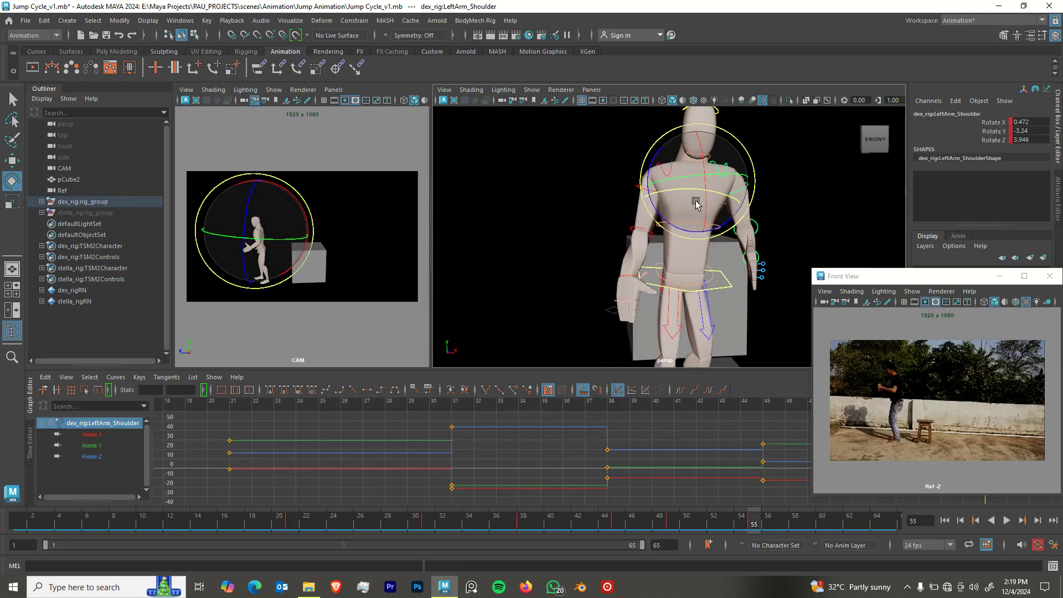
# Rotate the right shoulder to about -0.6, 3.9 and 3.6 degrees in X, Y and Z at frame 55.
pyautogui.press('q')
pyautogui.click(718, 182)
pyautogui.press('e')
pyautogui.click(660, 172)
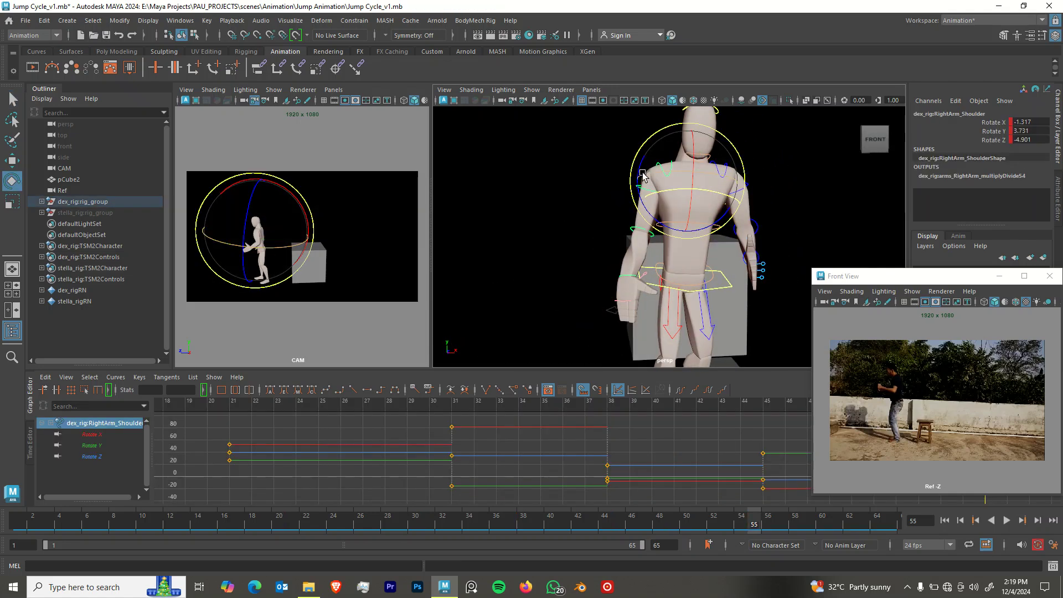
pyautogui.keyDown('alt'); pyautogui.moveTo(644, 157); pyautogui.dragTo(659, 204); pyautogui.keyUp('alt')
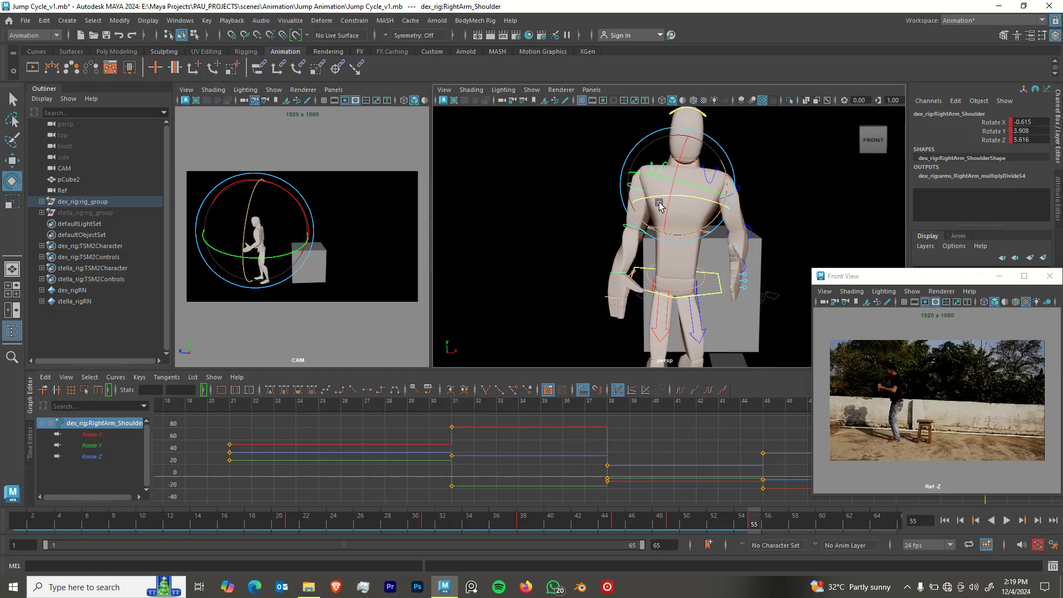
pyautogui.click(757, 159)
# Adjust the upper-body control at frame 55, checking the body's balance over the feet from the front and side.
pyautogui.keyDown('alt'); pyautogui.moveTo(695, 189); pyautogui.dragTo(696, 199, button='middle'); pyautogui.keyUp('alt')
pyautogui.keyDown('alt'); pyautogui.moveTo(718, 270); pyautogui.dragTo(652, 260, button='right'); pyautogui.keyUp('alt')
pyautogui.keyDown('alt'); pyautogui.moveTo(695, 277); pyautogui.dragTo(683, 228, button='middle'); pyautogui.keyUp('alt')
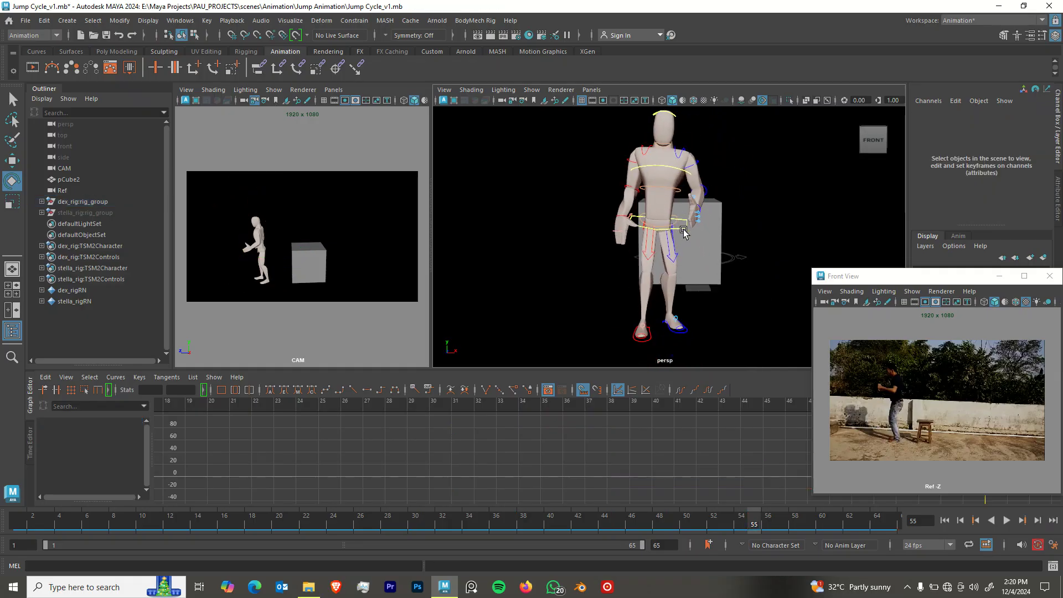
pyautogui.click(683, 230)
pyautogui.keyDown('alt'); pyautogui.moveTo(680, 231); pyautogui.dragTo(572, 277); pyautogui.keyUp('alt')
pyautogui.click(677, 203)
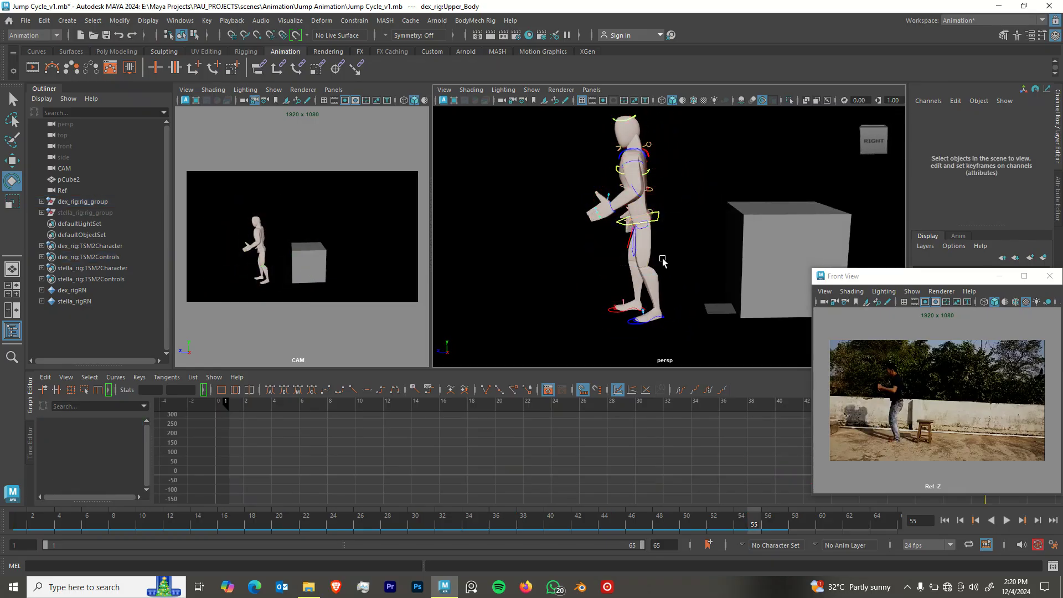
# Play the jump animation from frame 1 to review the key poses against the video reference.
pyautogui.hotkey('alt', 'v')
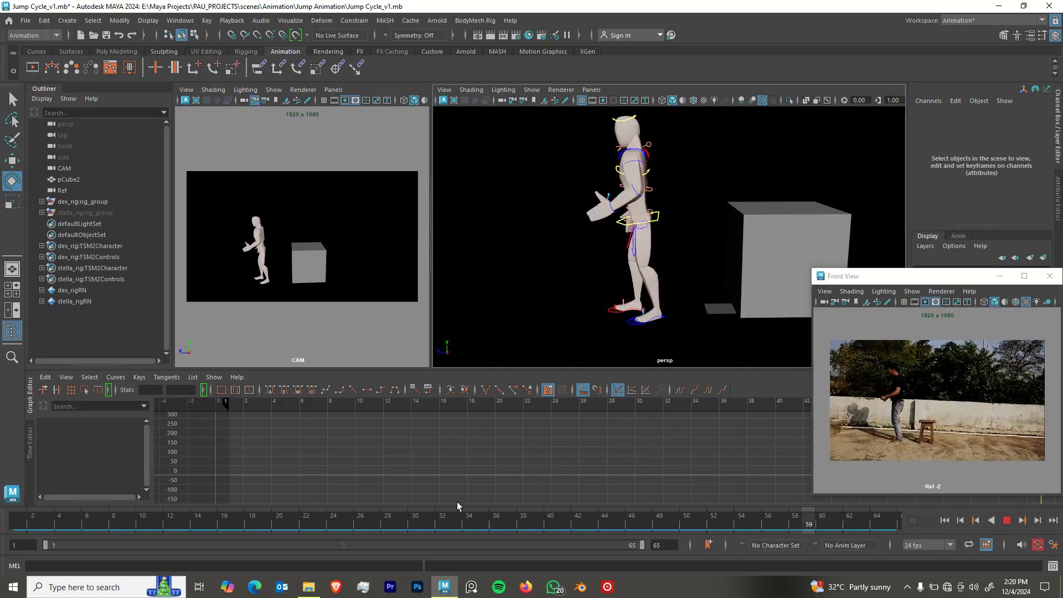
pyautogui.moveTo(376, 516); pyautogui.dragTo(0, 456)
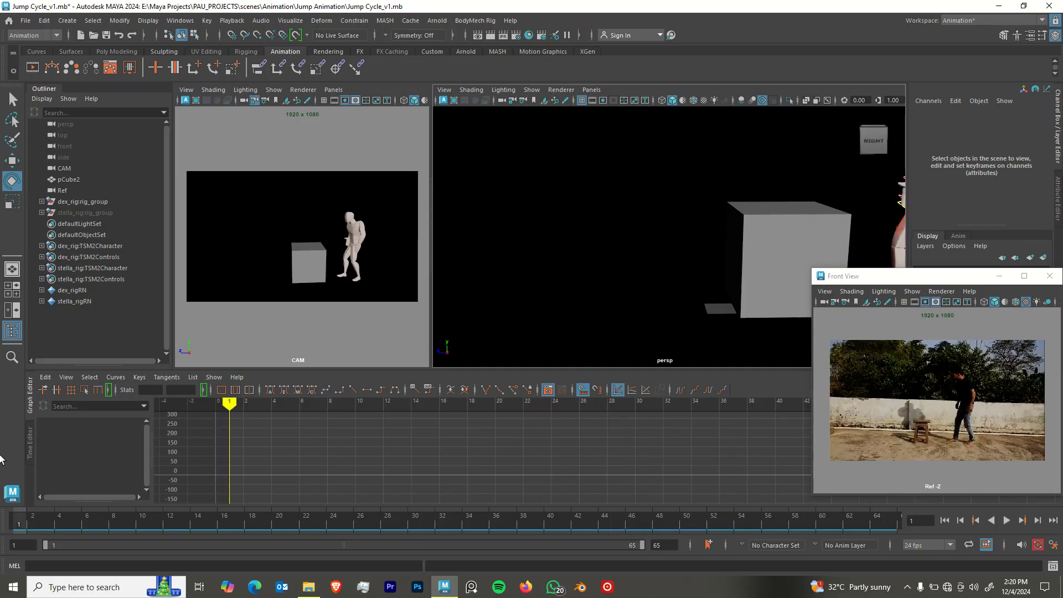
pyautogui.hotkey('alt', 'v')
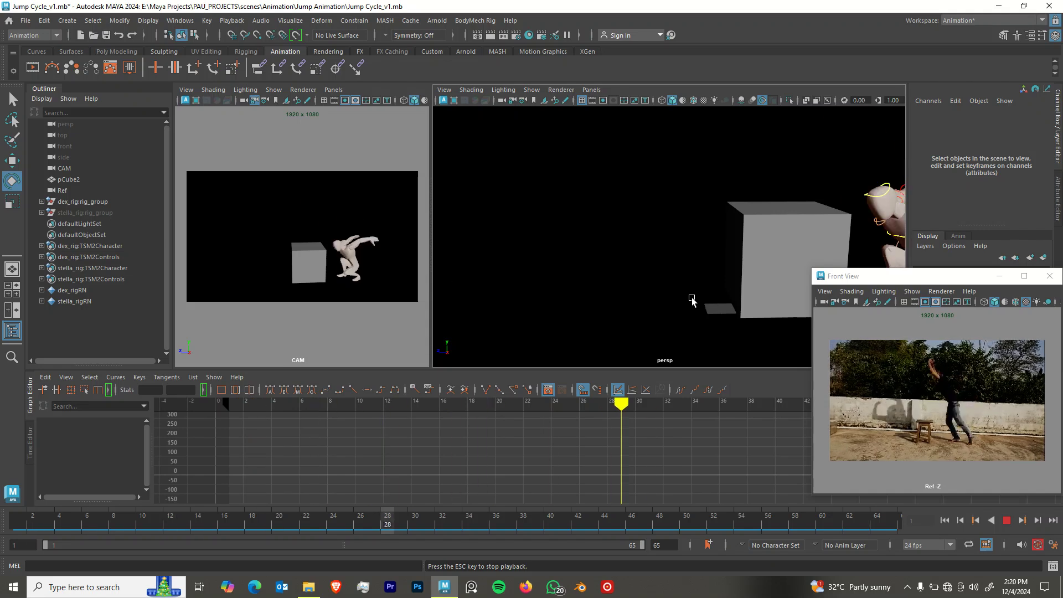
pyautogui.press('Escape')
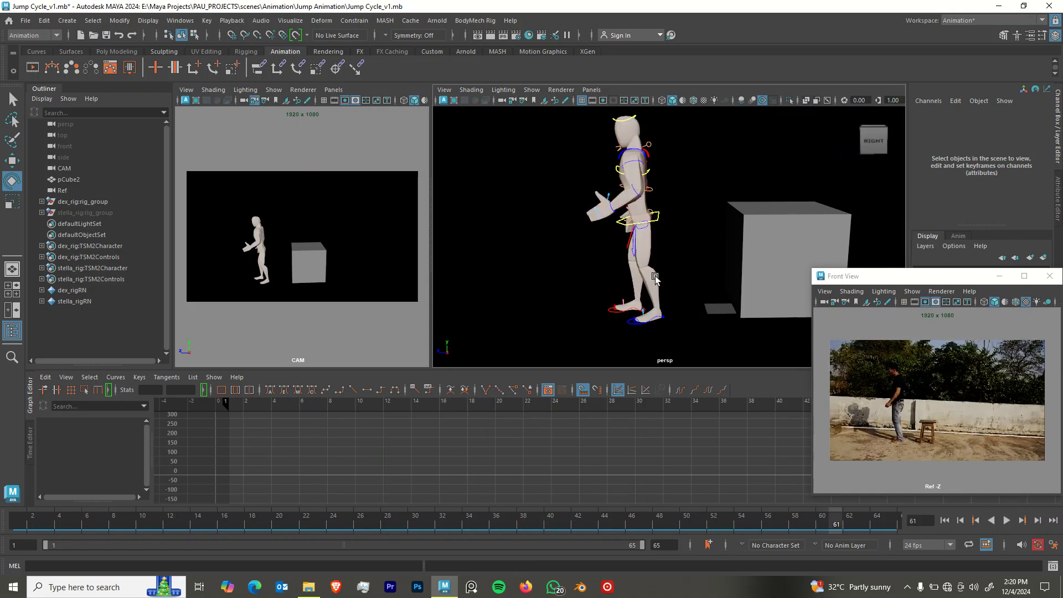
# Rotate the head control to about 17.4, -3.4 and -6.5 degrees in X, Y and Z at frame 55.
pyautogui.keyDown('alt'); pyautogui.moveTo(640, 259); pyautogui.dragTo(657, 165); pyautogui.keyUp('alt')
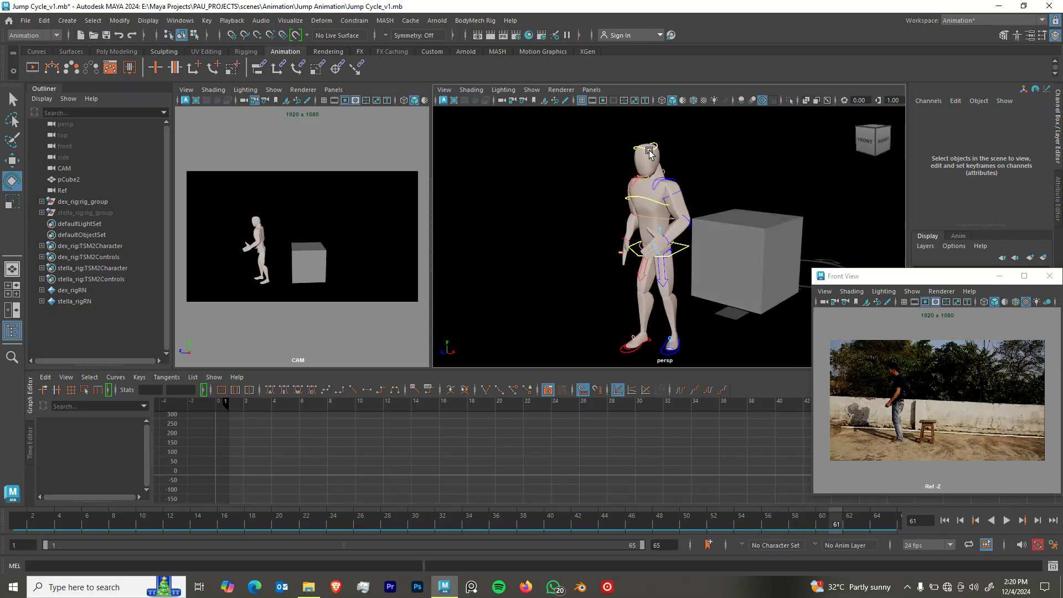
pyautogui.click(651, 148)
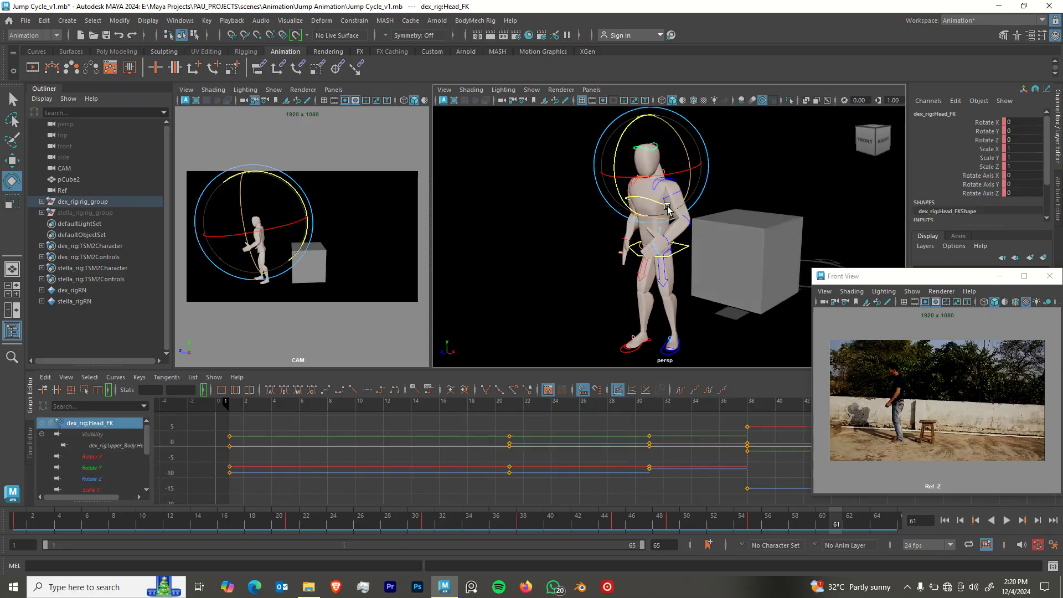
pyautogui.click(750, 520)
pyautogui.moveTo(627, 136); pyautogui.dragTo(681, 210)
# Rotate the torso and middle spine controls together at frame 55.
pyautogui.press('q')
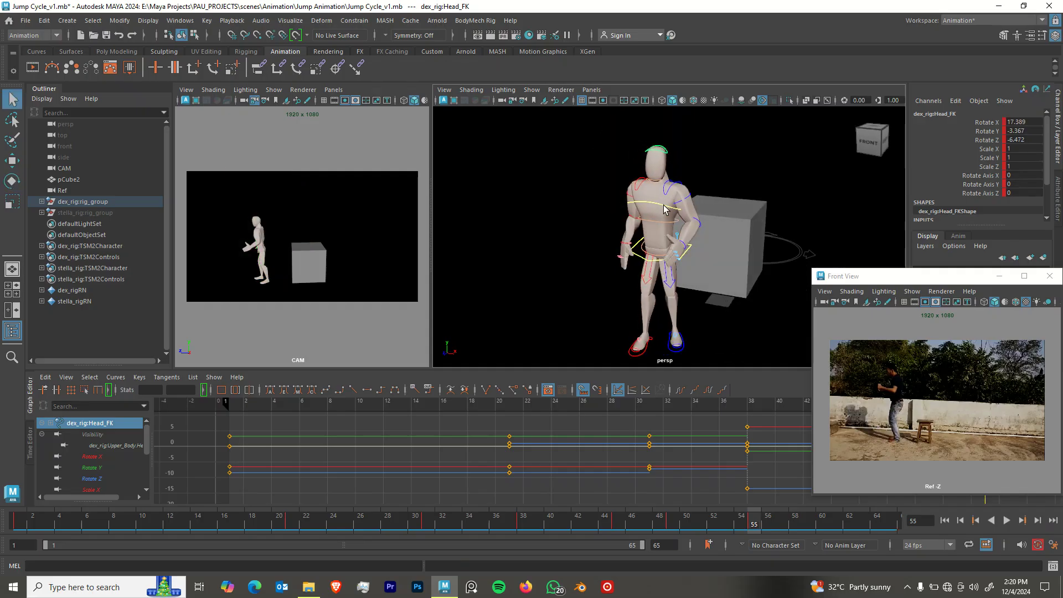
pyautogui.click(664, 209)
pyautogui.press('e')
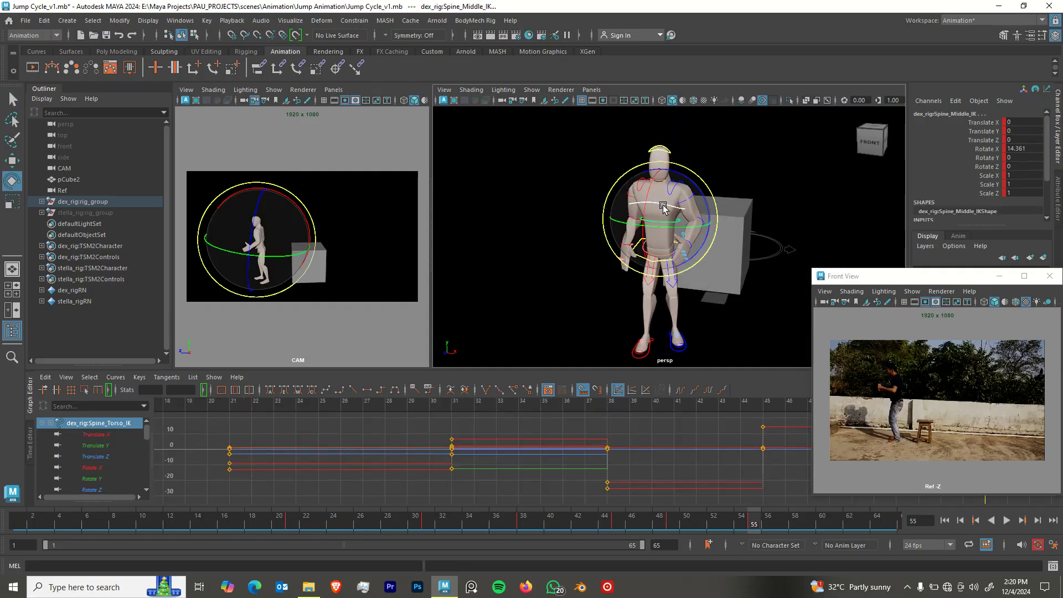
pyautogui.moveTo(675, 208); pyautogui.dragTo(769, 261)
pyautogui.click(556, 264)
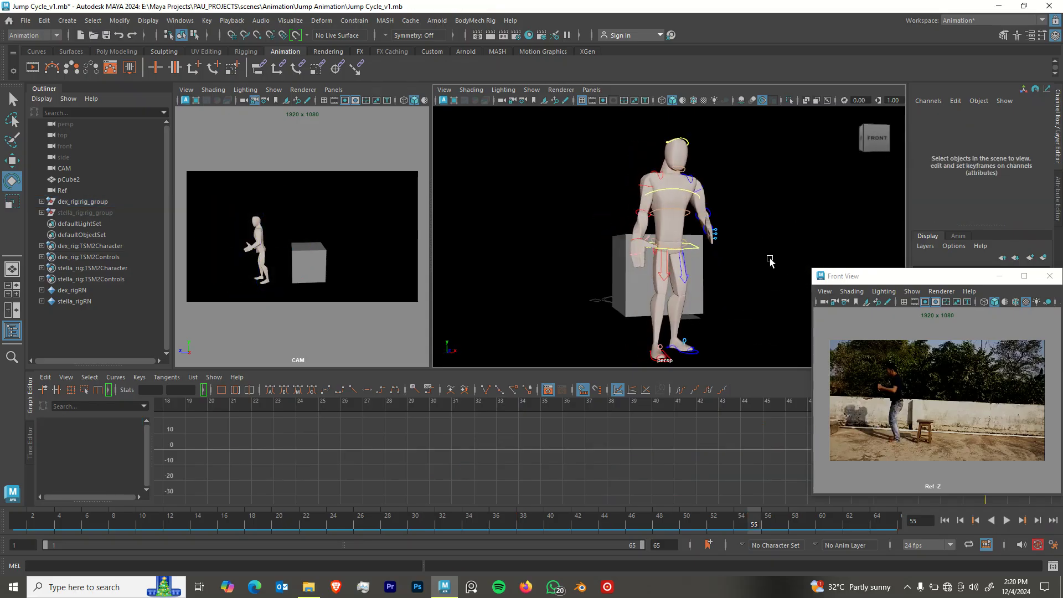
# Bend the right forearm and rotate the right hand to about 28.3, 11.6 and -38.4 degrees in X, Y and Z at frame 55.
pyautogui.click(649, 213)
pyautogui.moveTo(641, 223); pyautogui.dragTo(646, 182)
pyautogui.keyDown('alt'); pyautogui.moveTo(662, 176); pyautogui.dragTo(752, 206); pyautogui.keyUp('alt')
pyautogui.click(760, 197)
pyautogui.click(662, 255)
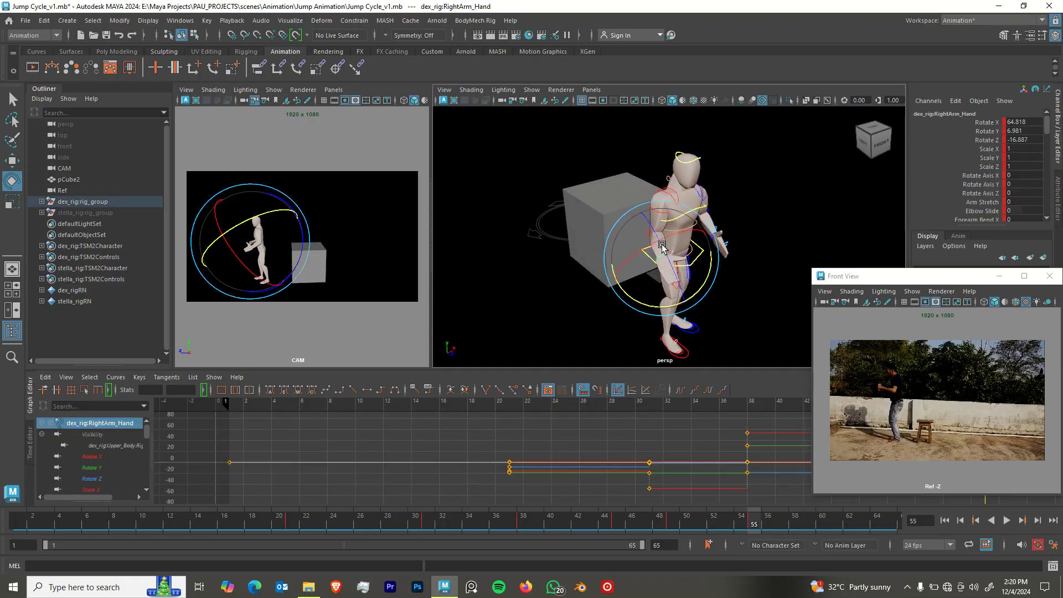
pyautogui.keyDown('alt'); pyautogui.moveTo(636, 263); pyautogui.dragTo(591, 240); pyautogui.keyUp('alt')
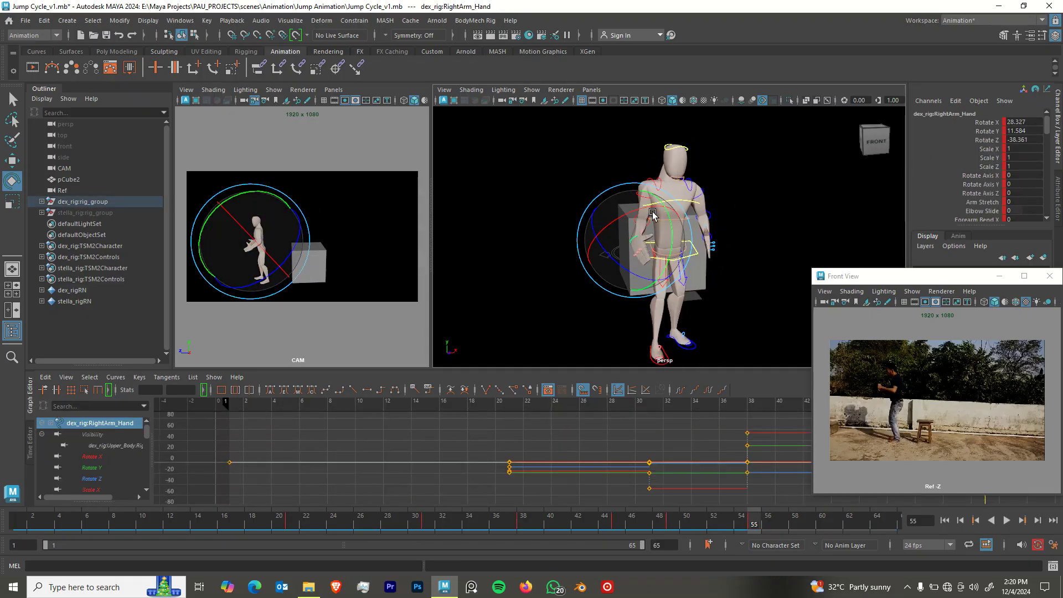
# Rotate the right upper arm to about -2.0, -25.5 and -75.6 degrees in X, Y and Z at frame 55.
pyautogui.press('q')
pyautogui.click(641, 202)
pyautogui.click(647, 186)
pyautogui.press('e')
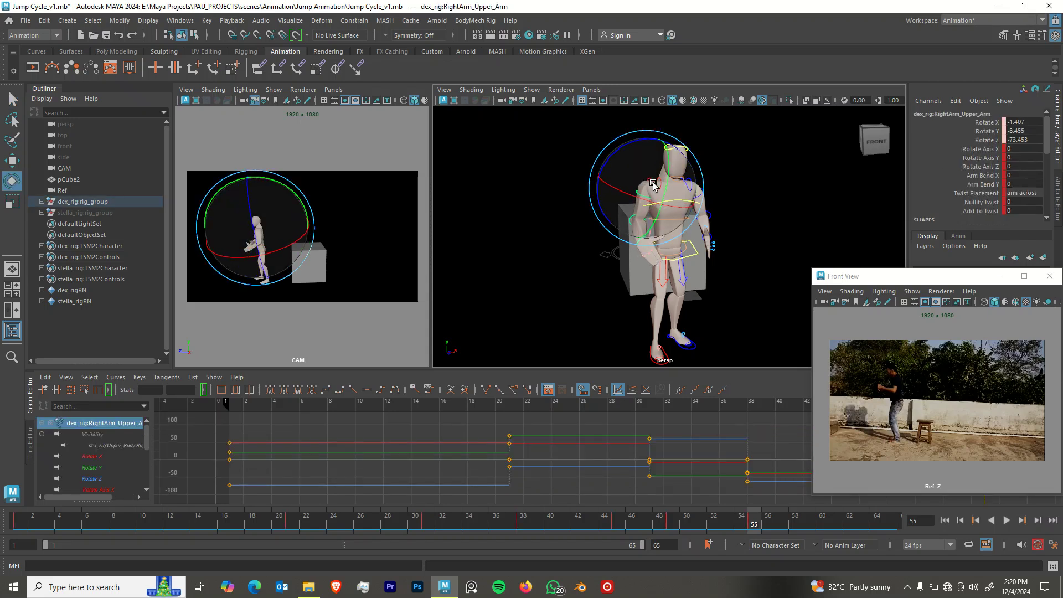
pyautogui.keyDown('alt'); pyautogui.moveTo(660, 183); pyautogui.dragTo(647, 235); pyautogui.keyUp('alt')
pyautogui.moveTo(659, 222); pyautogui.dragTo(596, 233)
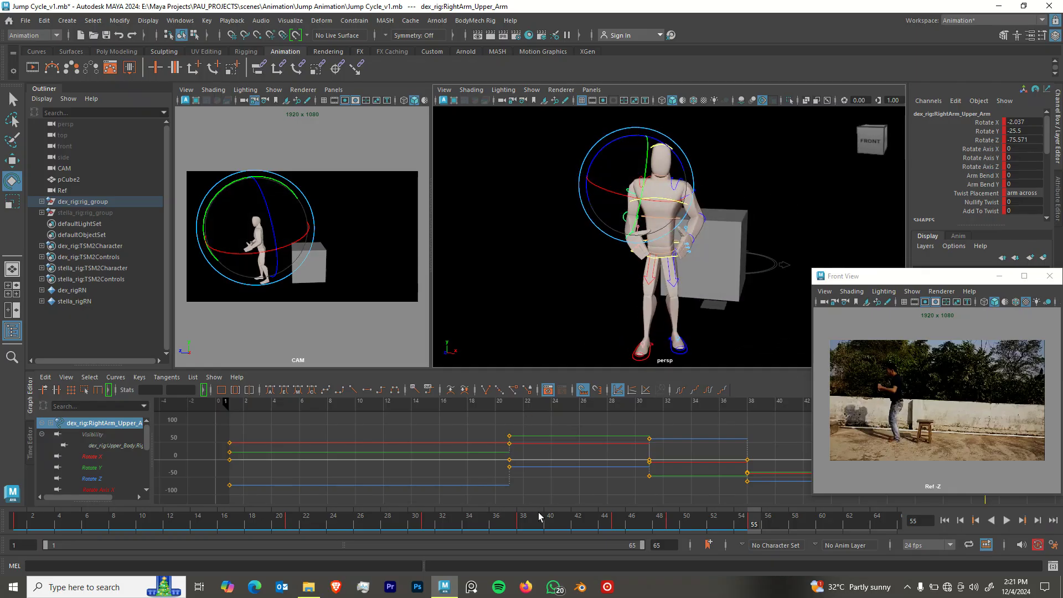
# Play the blocked jump animation from the first frame to compare the poses with the reference footage.
pyautogui.hotkey('alt', 'v')
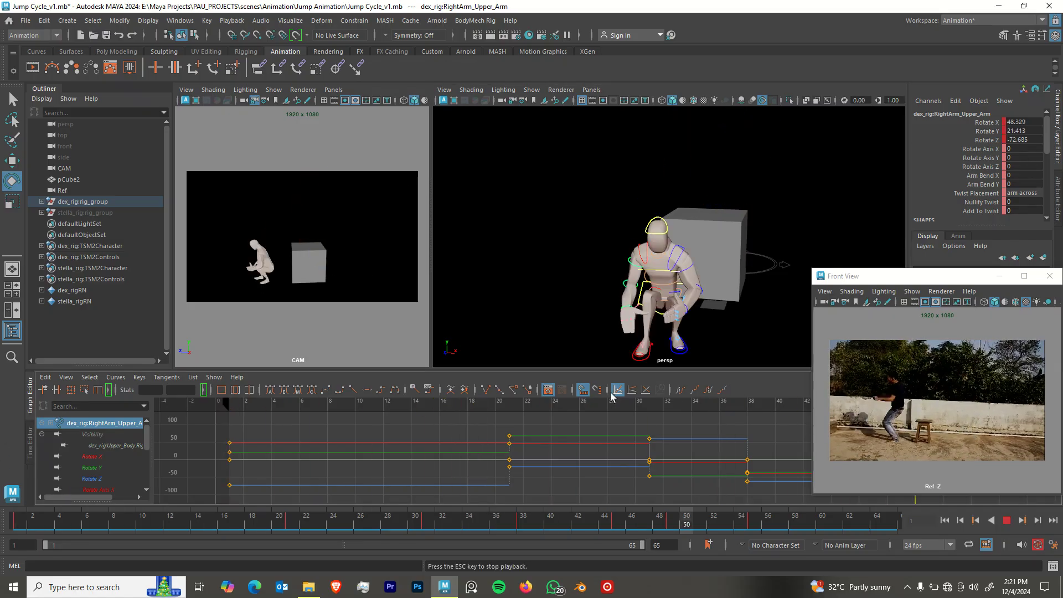
pyautogui.press('Escape')
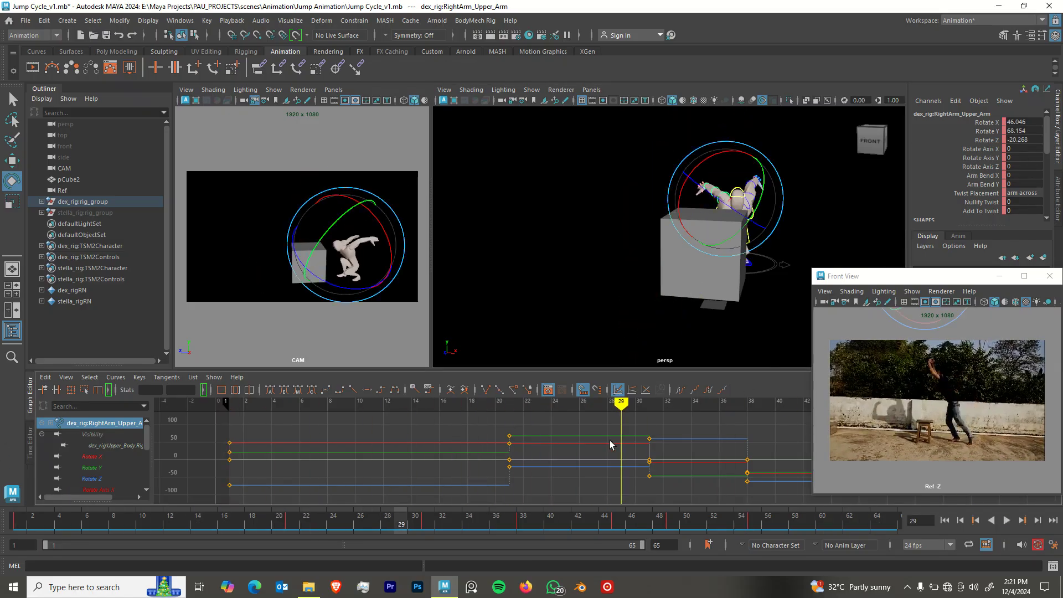
pyautogui.click(18, 512)
pyautogui.hotkey('alt', 'v')
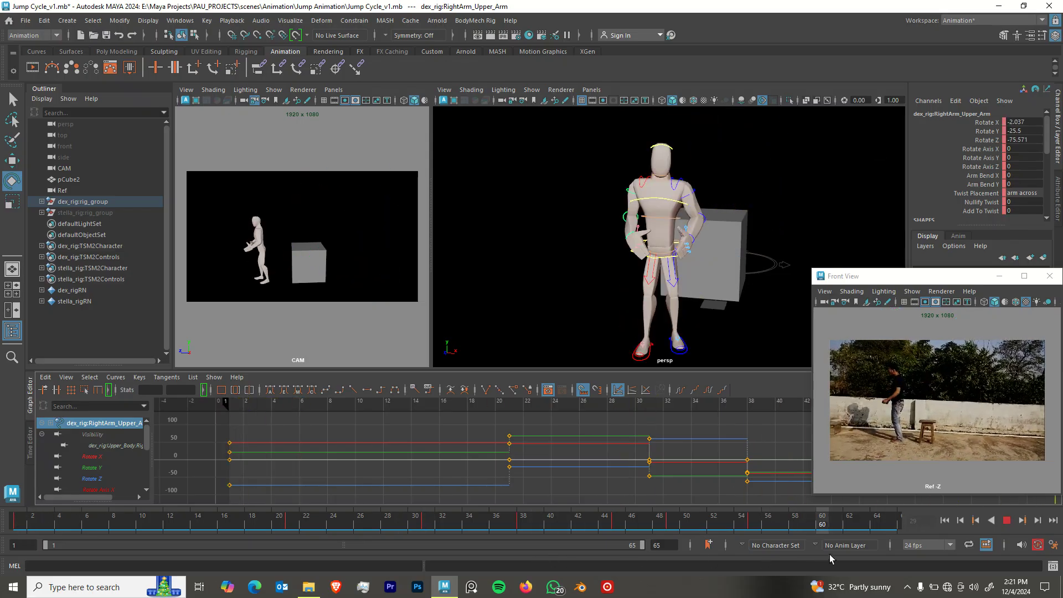
# Select all of the character's controls, key them at frame 63 and play the animation back.
pyautogui.moveTo(899, 548)
pyautogui.mouseDown()
pyautogui.moveTo(739, 544)
pyautogui.moveTo(754, 528)
pyautogui.moveTo(878, 520)
pyautogui.mouseUp()
pyautogui.scroll(-5, 672, 266)
pyautogui.keyDown('alt'); pyautogui.moveTo(672, 267); pyautogui.dragTo(582, 244); pyautogui.keyUp('alt')
pyautogui.press('q')
pyautogui.moveTo(696, 341); pyautogui.dragTo(696, 341)
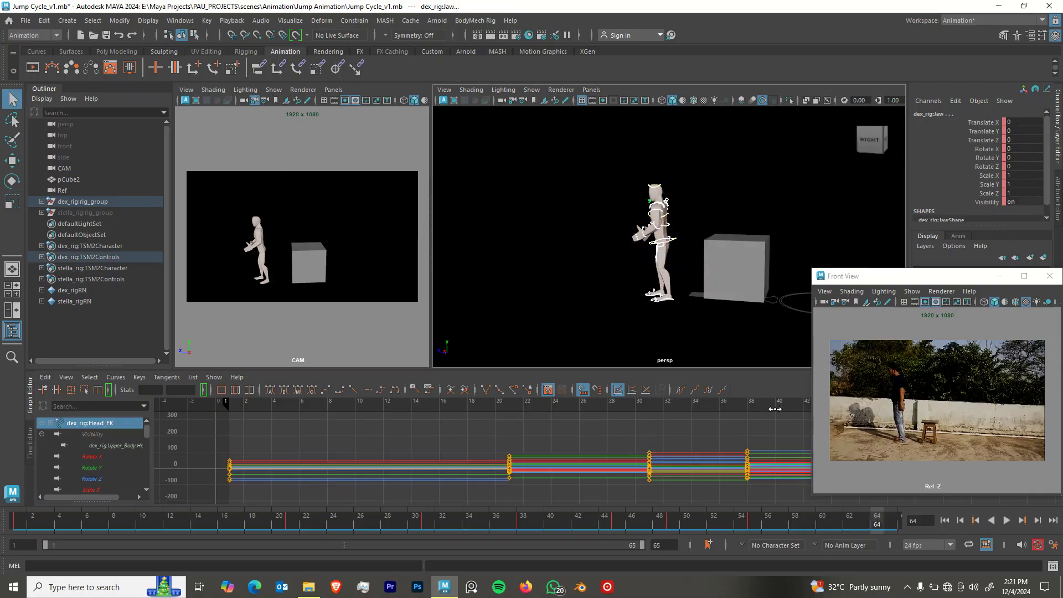
pyautogui.click(863, 520)
pyautogui.keyDown('alt'); pyautogui.moveTo(656, 252); pyautogui.dragTo(679, 244); pyautogui.keyUp('alt')
pyautogui.scroll(4, 646, 223)
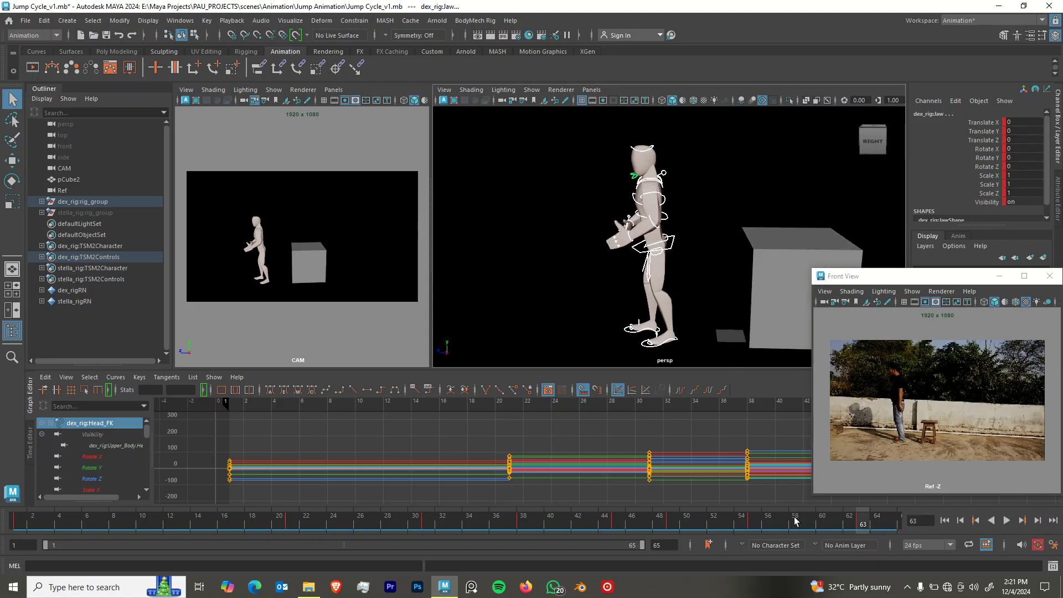
pyautogui.hotkey('alt', 'v')
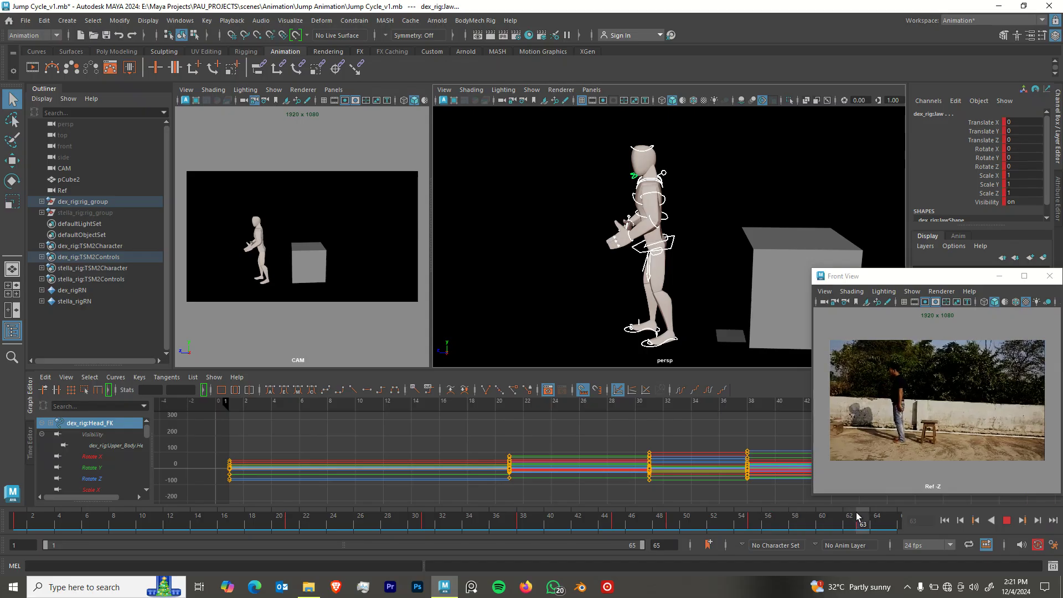
pyautogui.hotkey('alt', 'v')
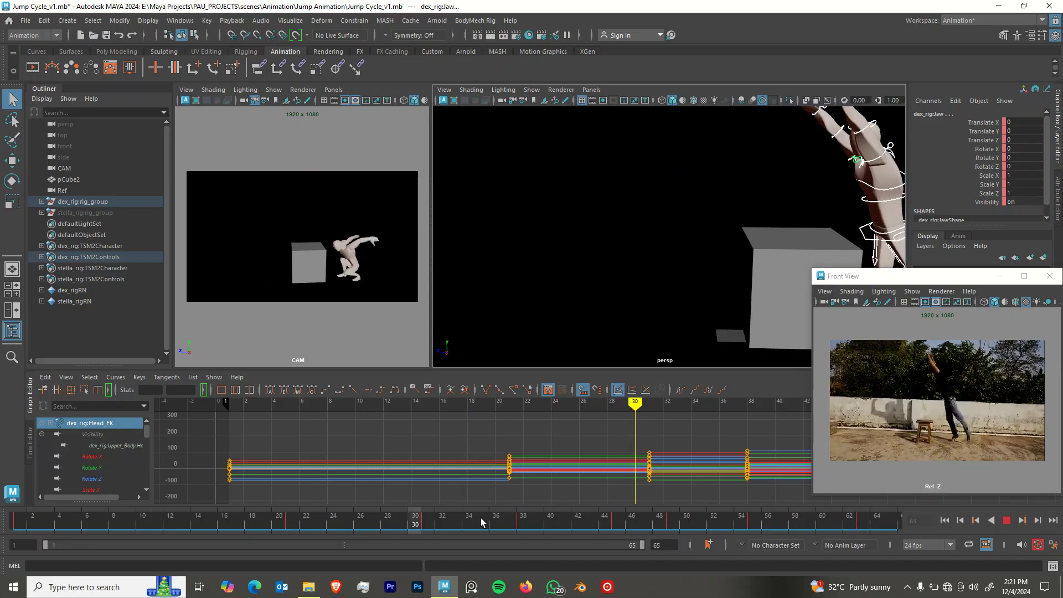
pyautogui.hotkey('alt', 'v')
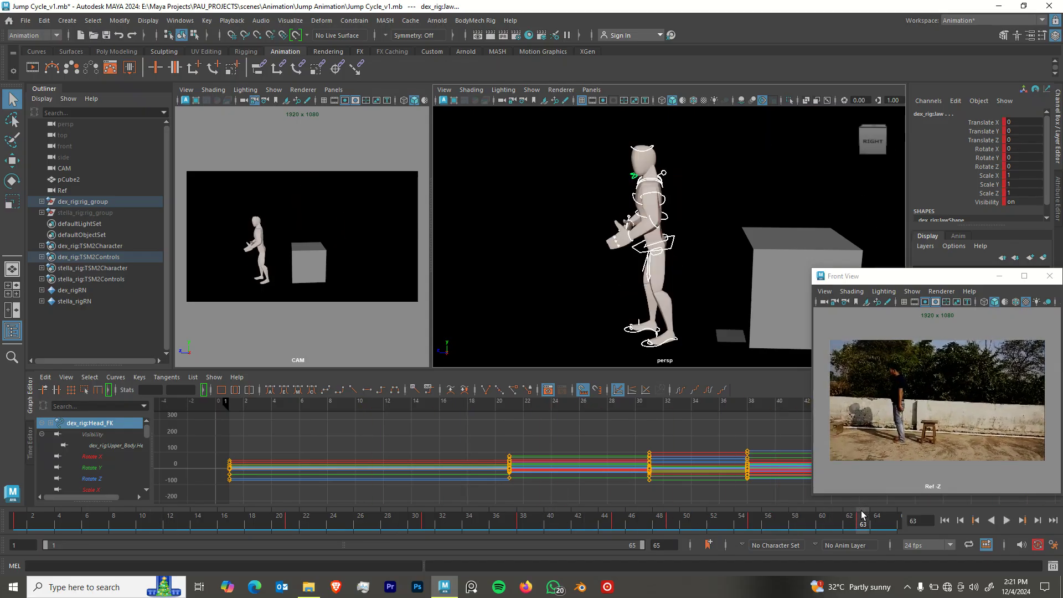
# Rotate the upper body control to about 0.1, -1.8 and -0.8 degrees in X, Y and Z at frame 63.
pyautogui.moveTo(605, 298)
pyautogui.keyDown('alt'); pyautogui.mouseDown()
pyautogui.moveTo(703, 302)
pyautogui.moveTo(612, 280)
pyautogui.moveTo(625, 291)
pyautogui.mouseUp(); pyautogui.keyUp('alt')
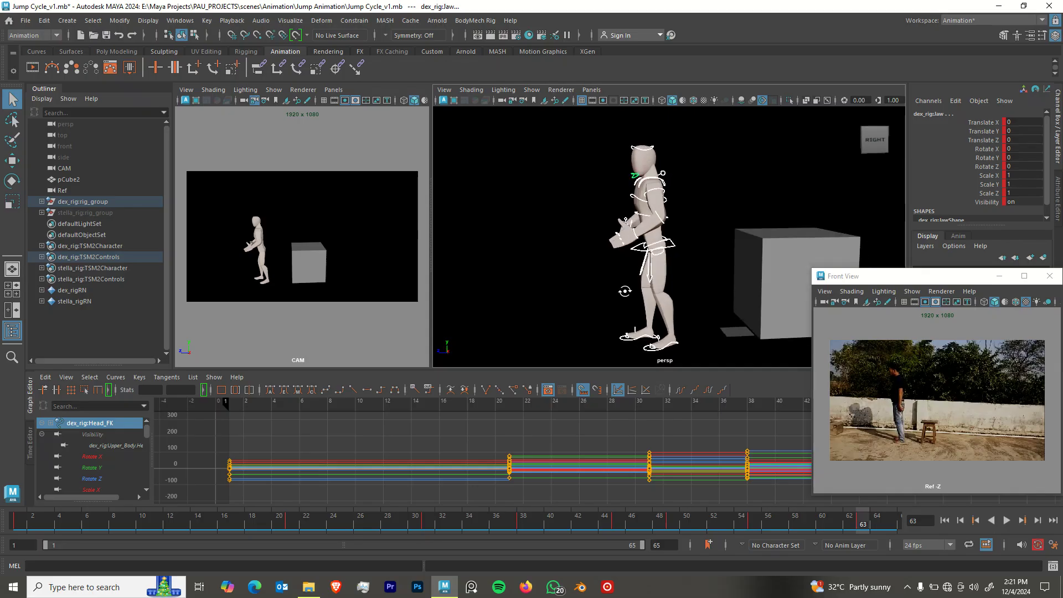
pyautogui.click(672, 247)
pyautogui.press('e')
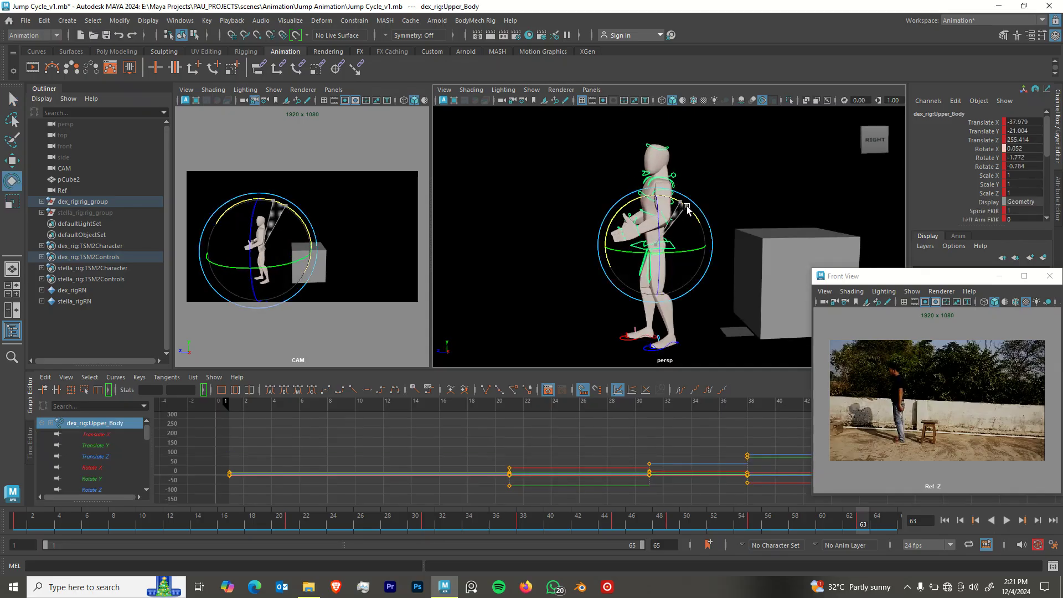
pyautogui.press('q')
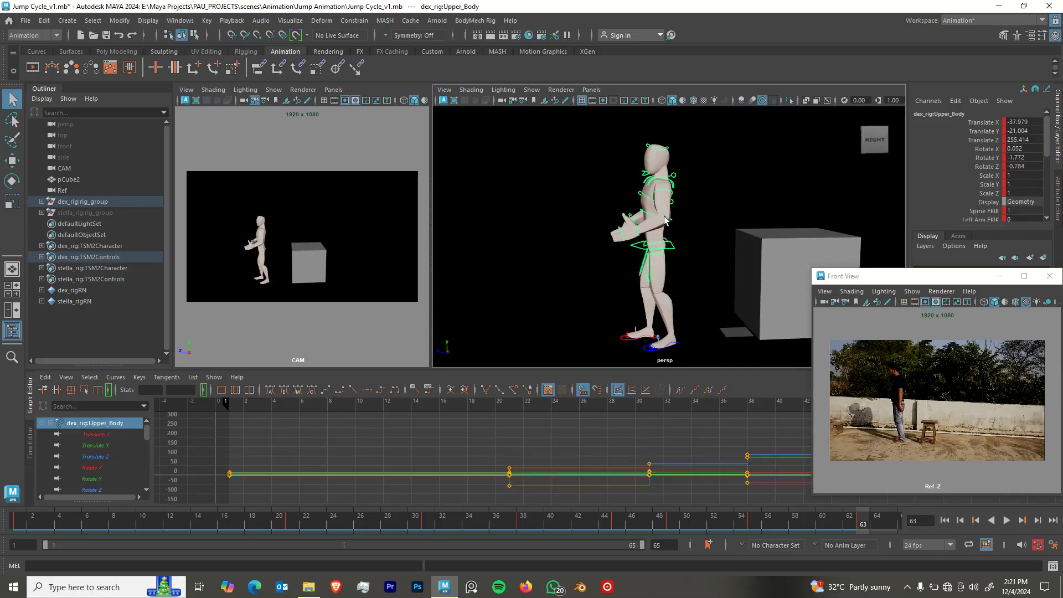
# Straighten the left forearm to about -6.3 degrees in Y at frame 63.
pyautogui.click(648, 232)
pyautogui.press('e')
pyautogui.moveTo(629, 263); pyautogui.dragTo(710, 316)
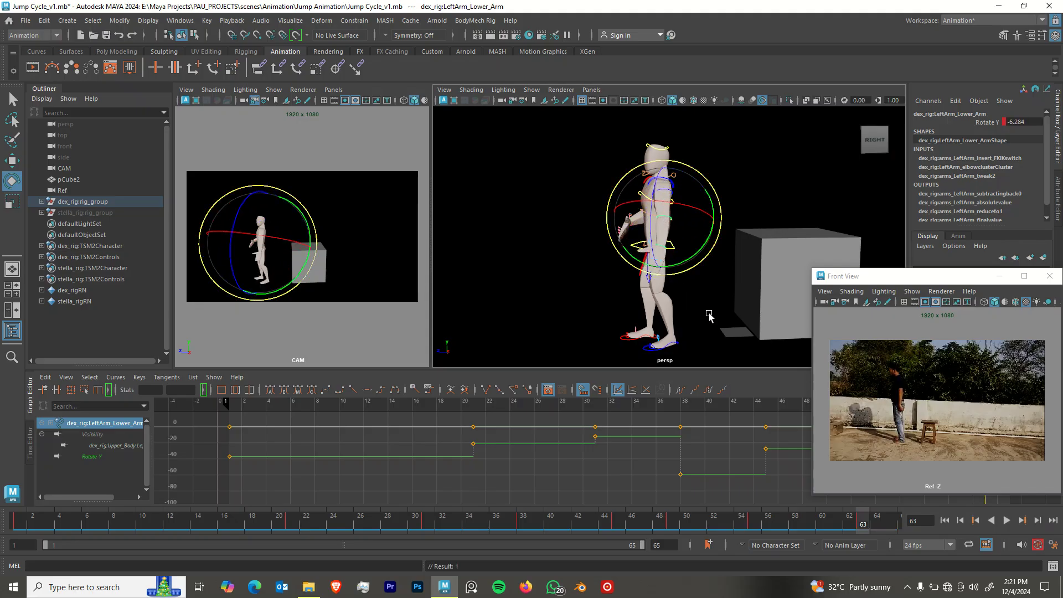
pyautogui.click(724, 285)
# Rotate the left upper arm to about 218.3, 204.2 and -103.1 degrees in X, Y and Z at frame 63.
pyautogui.click(622, 242)
pyautogui.keyDown('alt'); pyautogui.moveTo(621, 241); pyautogui.dragTo(734, 247); pyautogui.keyUp('alt')
pyautogui.press('w')
pyautogui.moveTo(681, 218)
pyautogui.keyDown('alt'); pyautogui.mouseDown()
pyautogui.moveTo(706, 218)
pyautogui.moveTo(671, 225)
pyautogui.moveTo(680, 218)
pyautogui.mouseUp(); pyautogui.keyUp('alt')
pyautogui.click(693, 196)
pyautogui.press('e')
pyautogui.press('q')
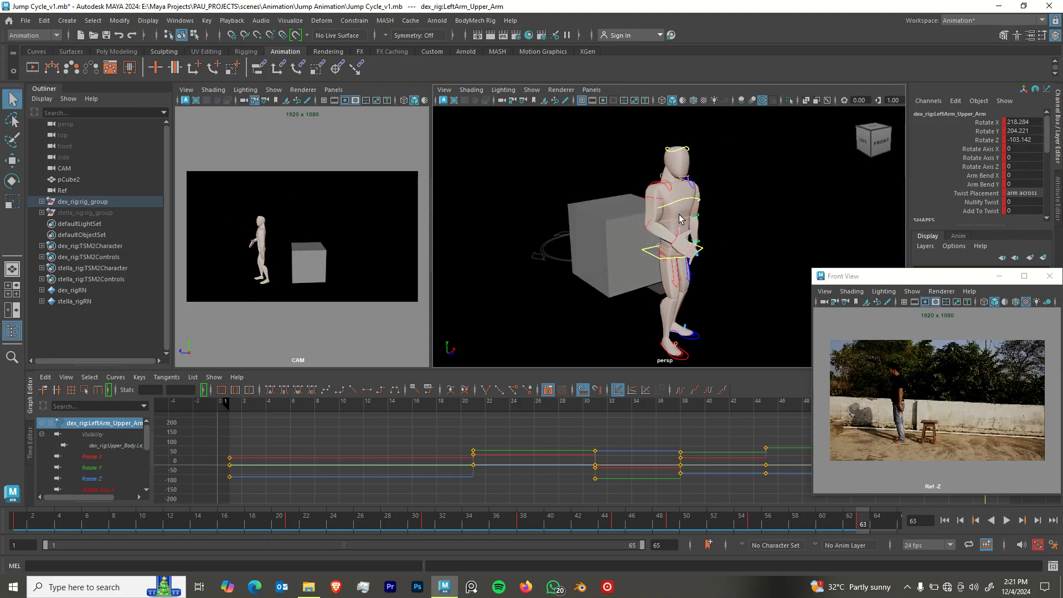
pyautogui.click(676, 217)
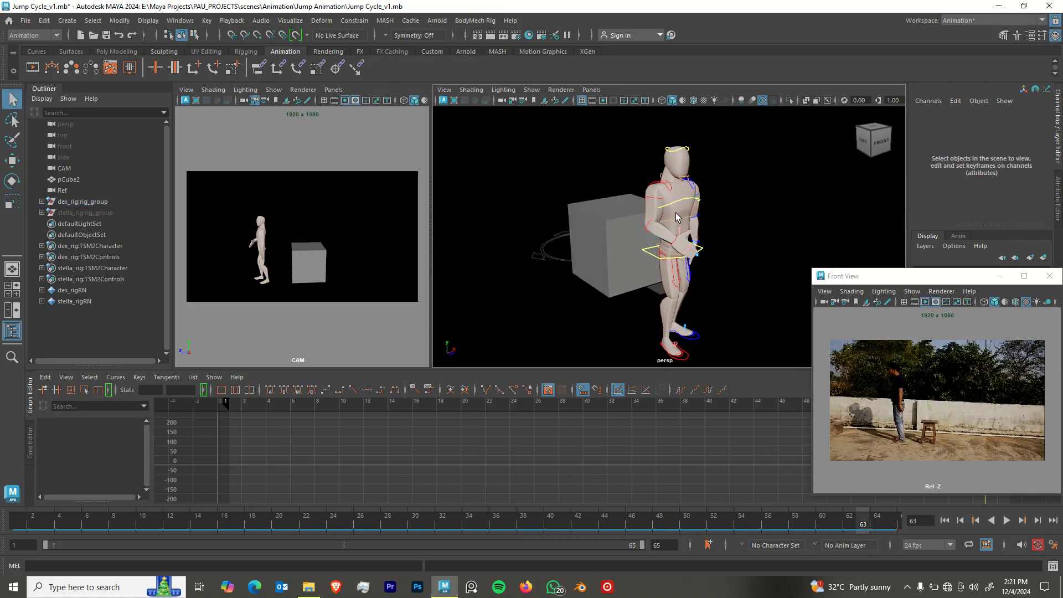
# Straighten the right forearm and rotate the right hand to about 38.4, 13.9 and -30.7 degrees in X, Y and Z at frame 63.
pyautogui.click(650, 225)
pyautogui.press('e')
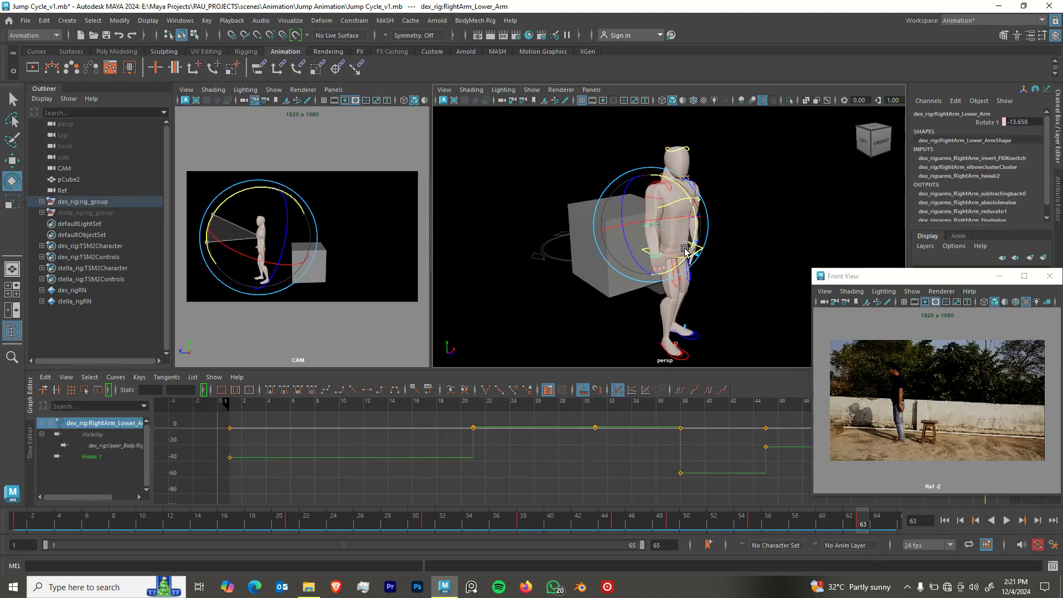
pyautogui.keyDown('alt'); pyautogui.moveTo(695, 248); pyautogui.dragTo(613, 216); pyautogui.keyUp('alt')
pyautogui.press('q')
pyautogui.click(644, 255)
pyautogui.press('e')
pyautogui.hotkey('alt', 'v')
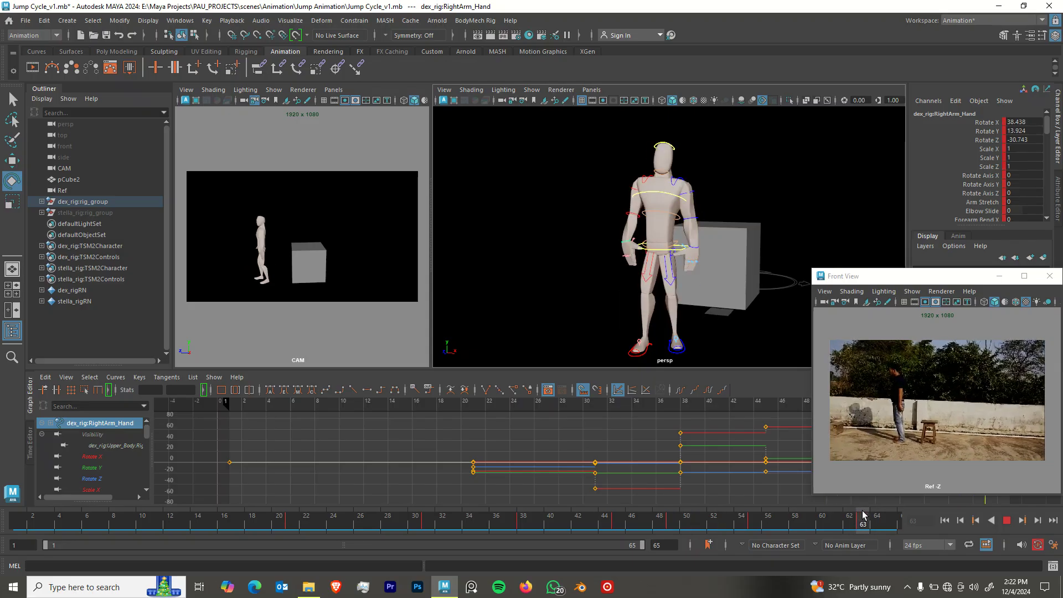
pyautogui.click(762, 524)
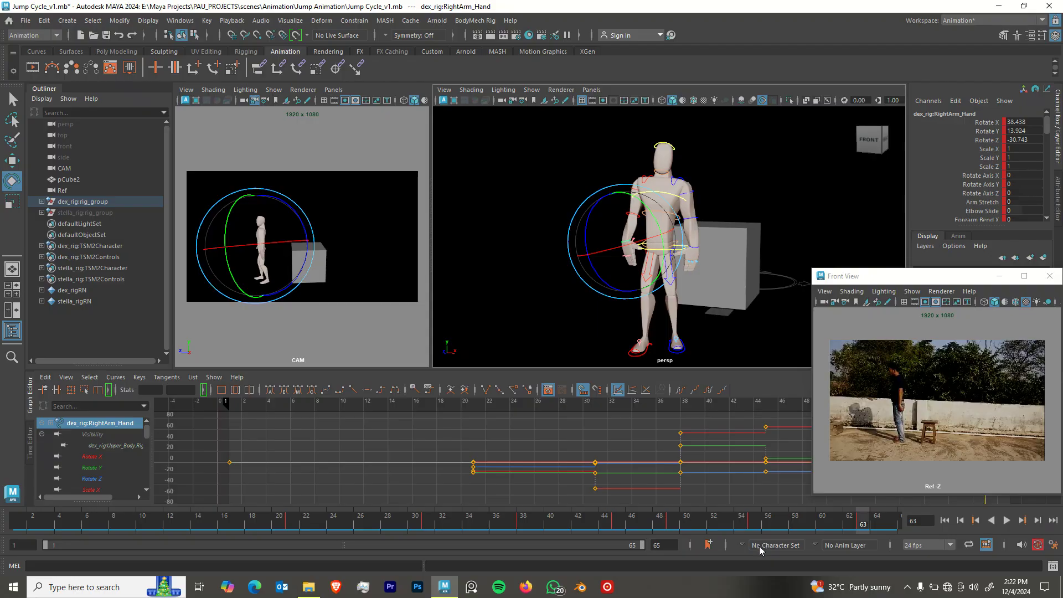
# Rotate the torso and middle spine controls together at frame 63, the middle one to about 7.0, 9.1 and 1.6 degrees.
pyautogui.keyDown('alt'); pyautogui.moveTo(674, 256); pyautogui.dragTo(587, 224); pyautogui.keyUp('alt')
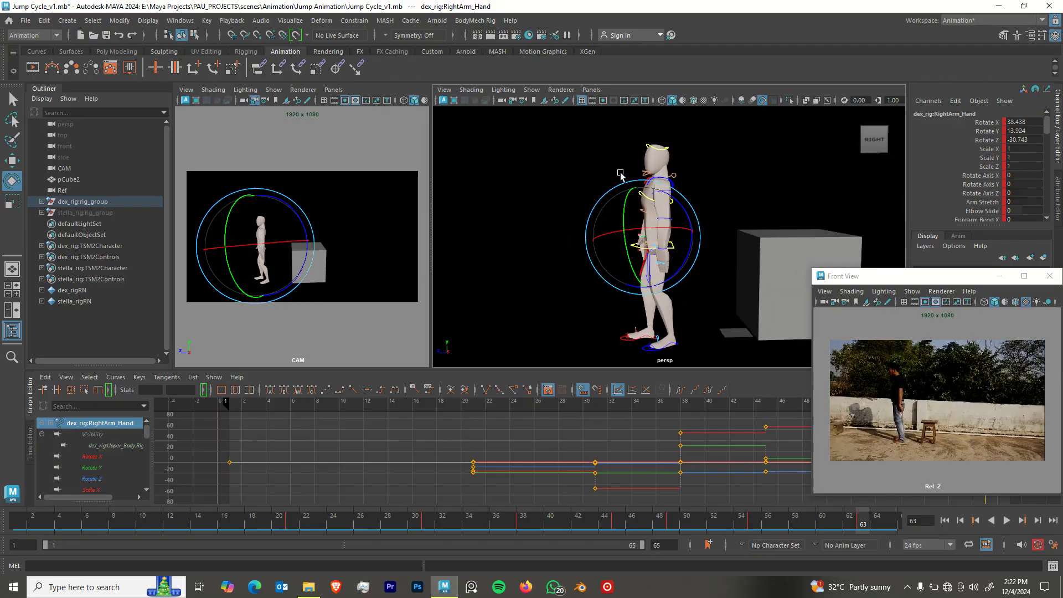
pyautogui.click(647, 171)
pyautogui.moveTo(613, 142); pyautogui.dragTo(642, 156)
pyautogui.press('w')
pyautogui.click(635, 221)
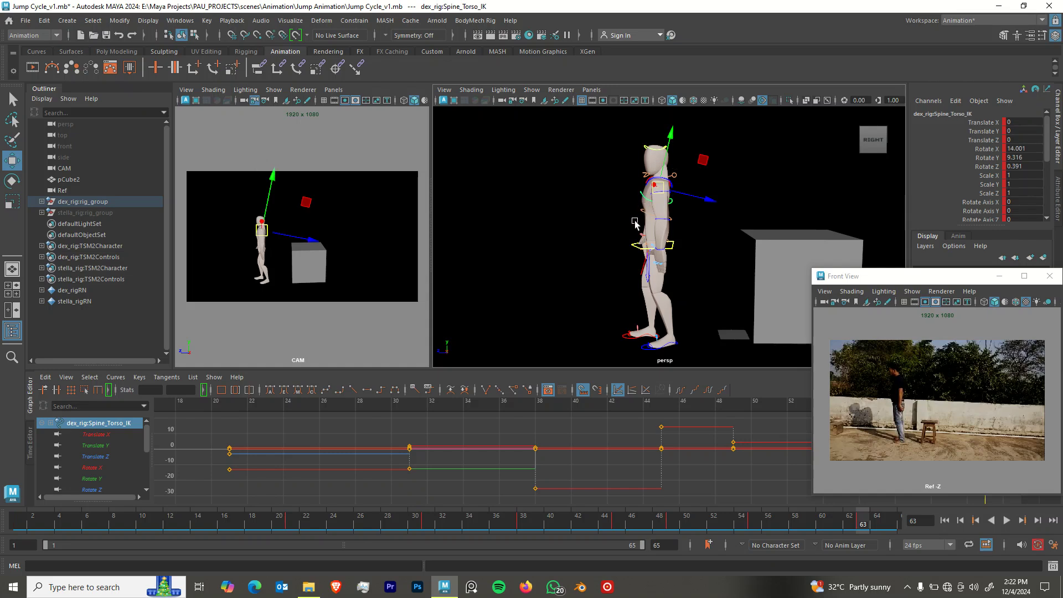
pyautogui.click(642, 216)
pyautogui.press('e')
pyautogui.moveTo(619, 175); pyautogui.dragTo(623, 179)
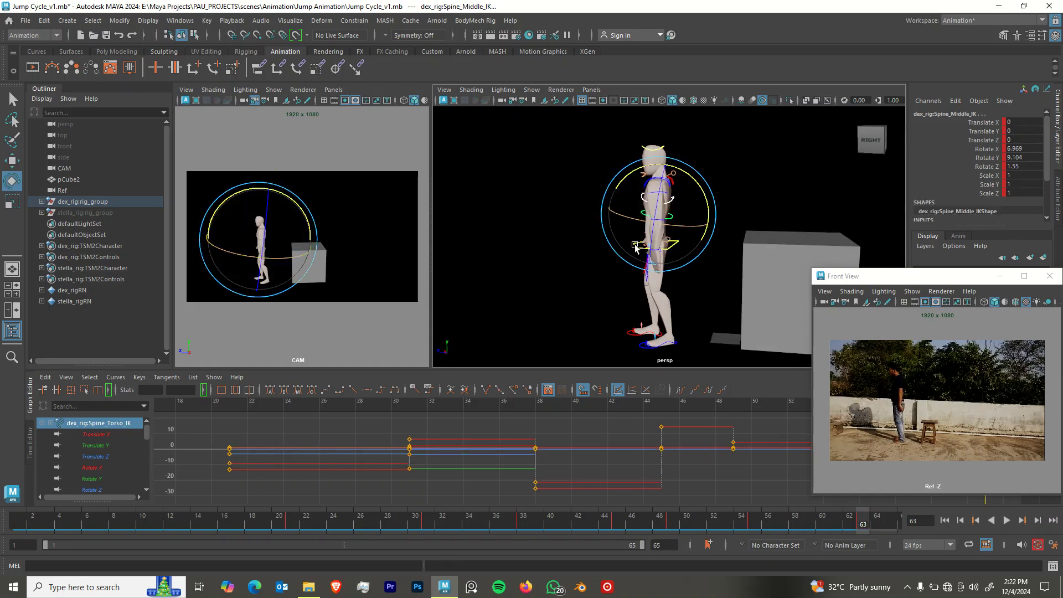
# Rotate the pelvis control about its X axis at frame 63.
pyautogui.press('q')
pyautogui.click(671, 244)
pyautogui.press('e')
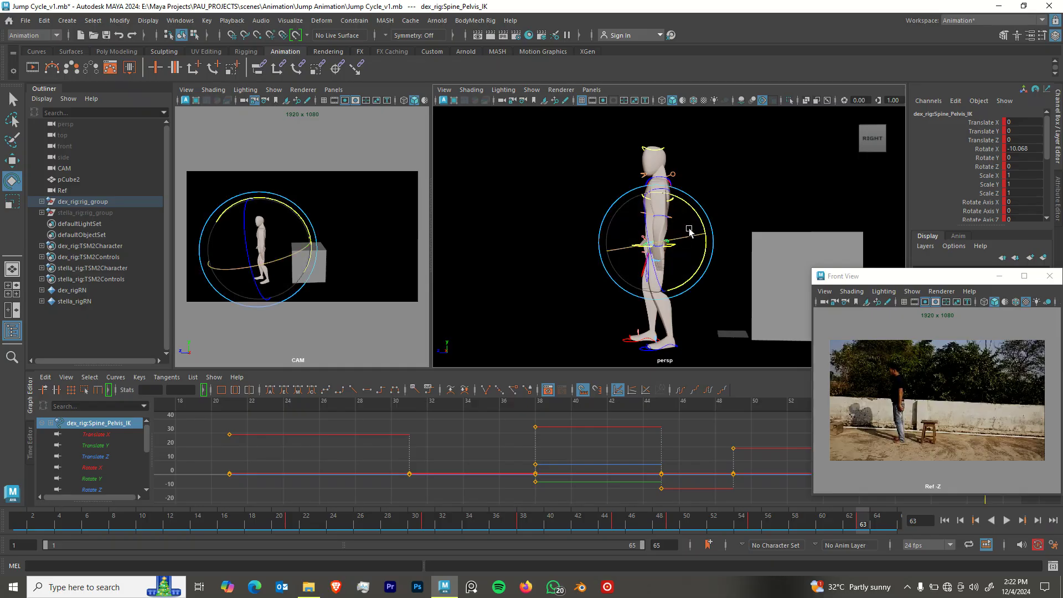
pyautogui.moveTo(699, 224); pyautogui.dragTo(715, 333)
pyautogui.press('q')
pyautogui.click(696, 259)
# Move the upper body to about -36.5, -21.0, 255.5 and rotate it to about 0.3, -0.2, 0.0 degrees at frame 63.
pyautogui.click(671, 247)
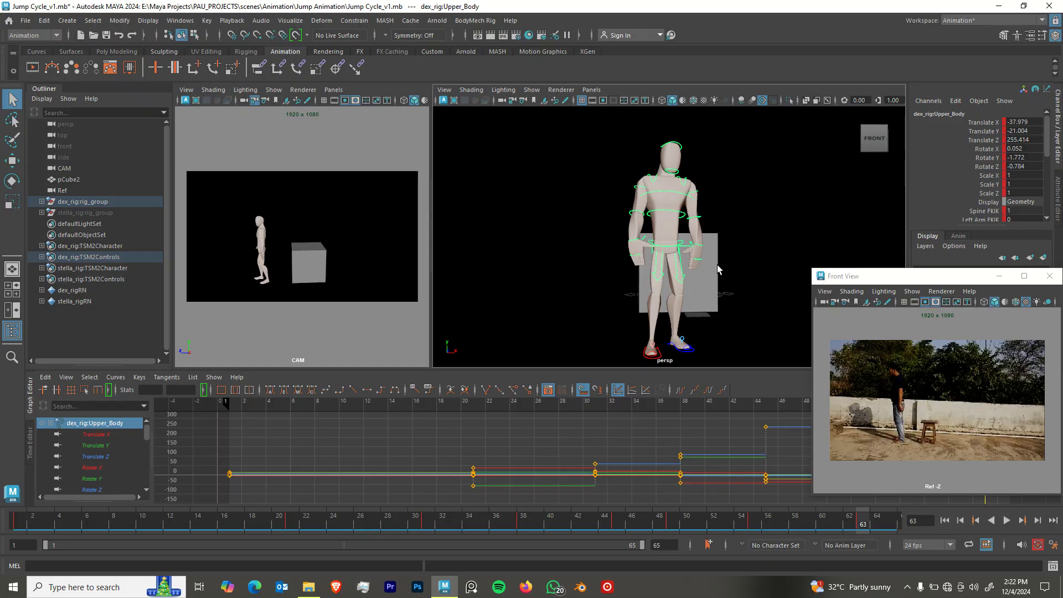
pyautogui.press('.')
pyautogui.press('w')
pyautogui.moveTo(686, 256)
pyautogui.keyDown('alt'); pyautogui.mouseDown()
pyautogui.moveTo(677, 252)
pyautogui.moveTo(695, 248)
pyautogui.moveTo(677, 266)
pyautogui.mouseUp(); pyautogui.keyUp('alt')
pyautogui.press('e')
pyautogui.press(',')
pyautogui.press('.')
pyautogui.press(',')
pyautogui.press('.')
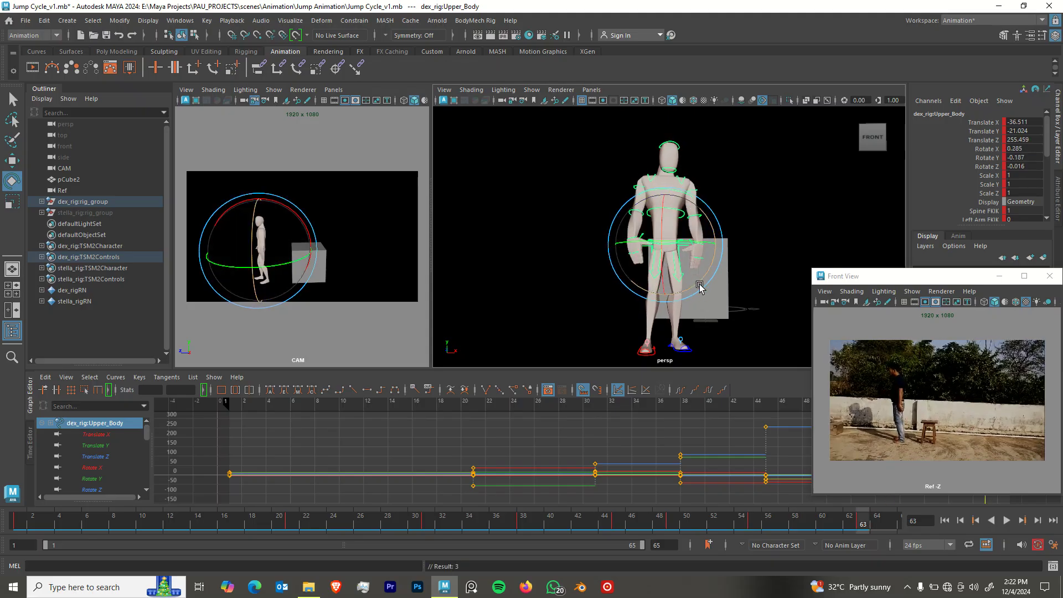
# Shift the upper body to about -20.0 in Y and 253.8 in Z, and tilt it to about -1.6 degrees in X.
pyautogui.keyDown('alt'); pyautogui.moveTo(703, 283); pyautogui.dragTo(676, 267); pyautogui.keyUp('alt')
pyautogui.press('w')
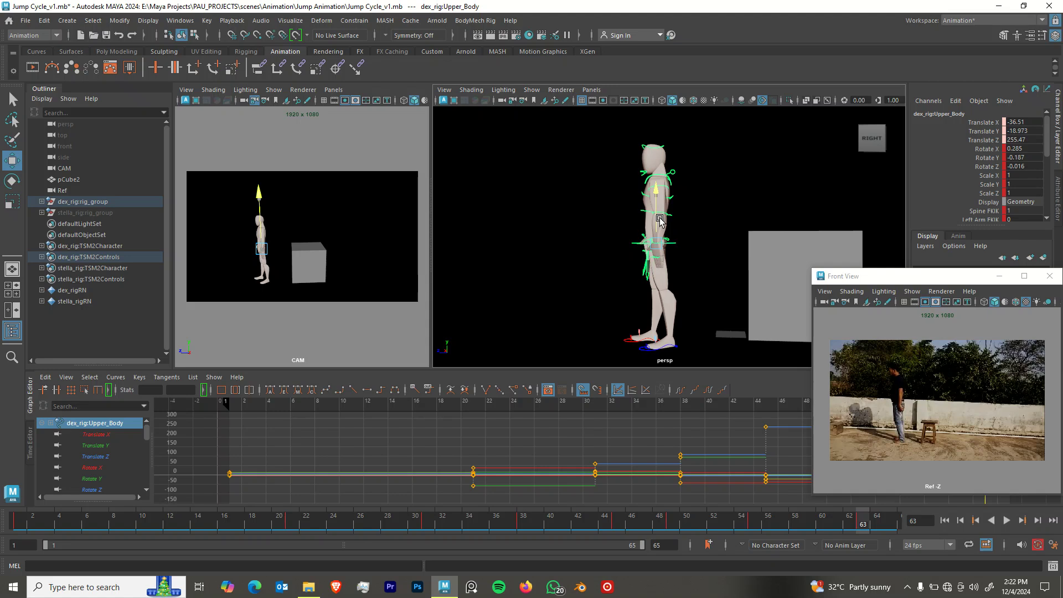
pyautogui.moveTo(659, 221); pyautogui.dragTo(659, 220)
pyautogui.keyDown('alt'); pyautogui.moveTo(659, 220); pyautogui.dragTo(714, 378); pyautogui.keyUp('alt')
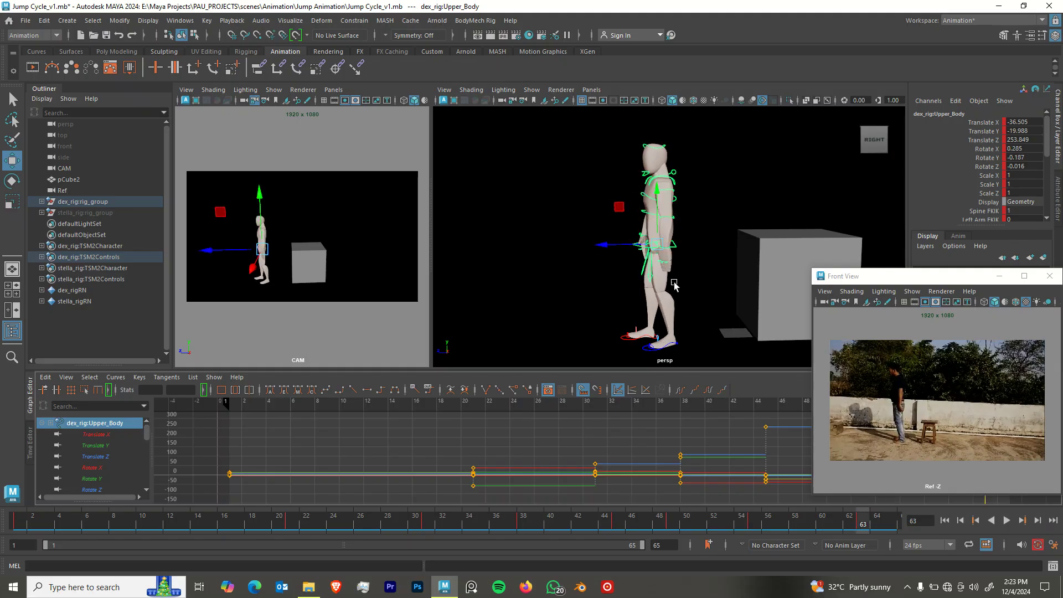
pyautogui.press('e')
pyautogui.moveTo(680, 217)
pyautogui.mouseDown()
pyautogui.moveTo(686, 208)
pyautogui.moveTo(681, 216)
pyautogui.mouseUp()
pyautogui.press('w')
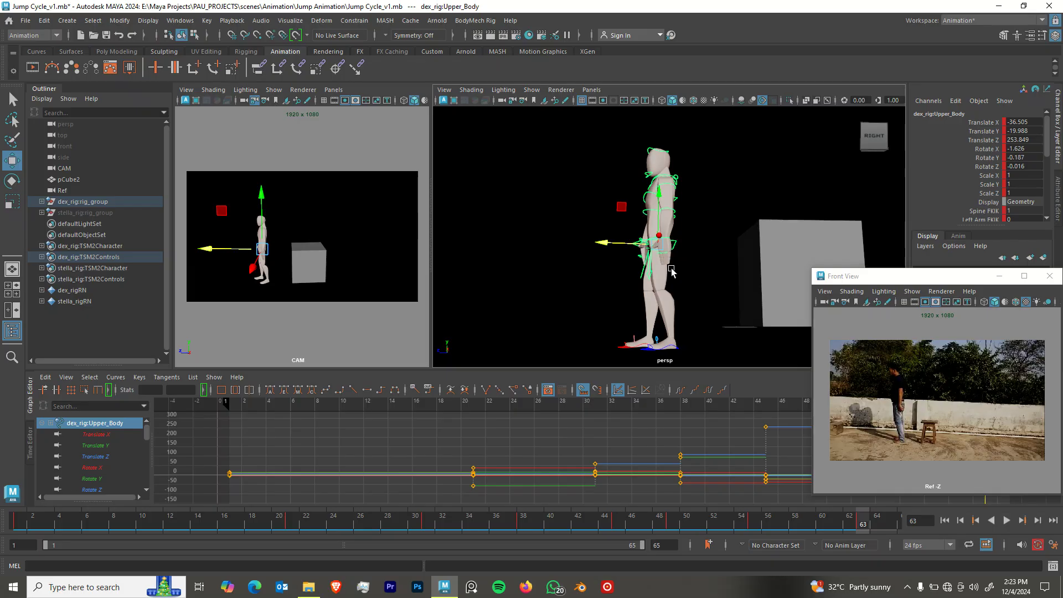
# Play the animation from frame 1 and key the character's controls at frame 9.
pyautogui.hotkey('alt', 'v')
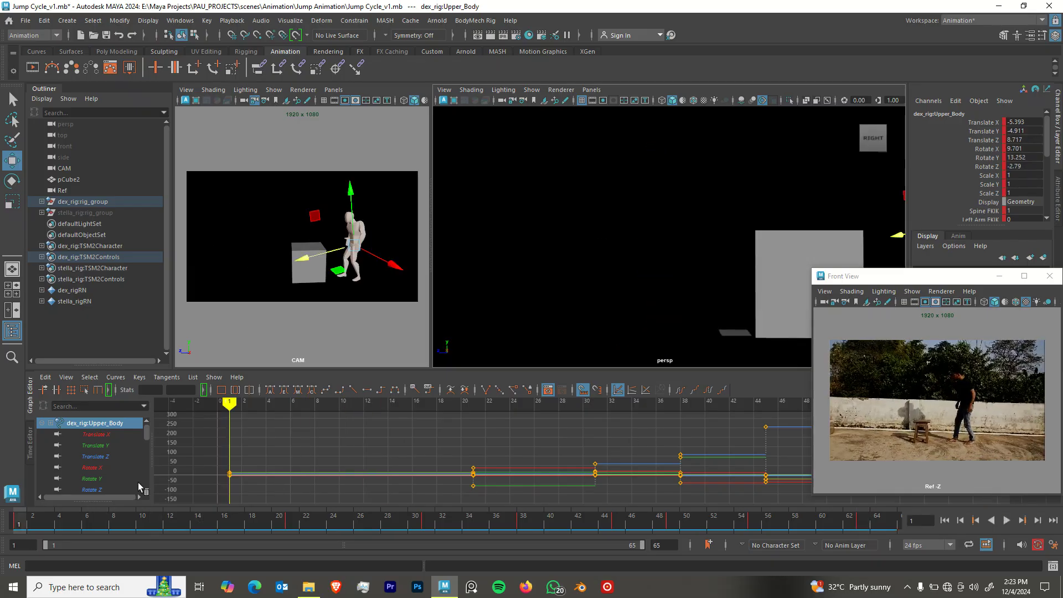
pyautogui.moveTo(21, 520)
pyautogui.mouseDown()
pyautogui.moveTo(165, 530)
pyautogui.moveTo(311, 519)
pyautogui.moveTo(17, 518)
pyautogui.mouseUp()
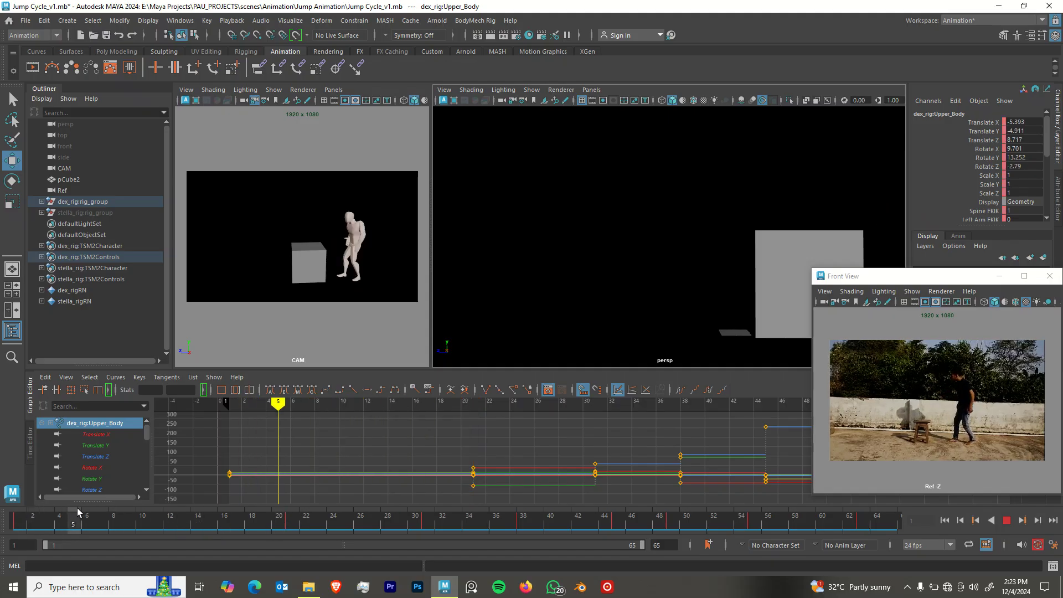
pyautogui.moveTo(108, 509); pyautogui.dragTo(126, 518)
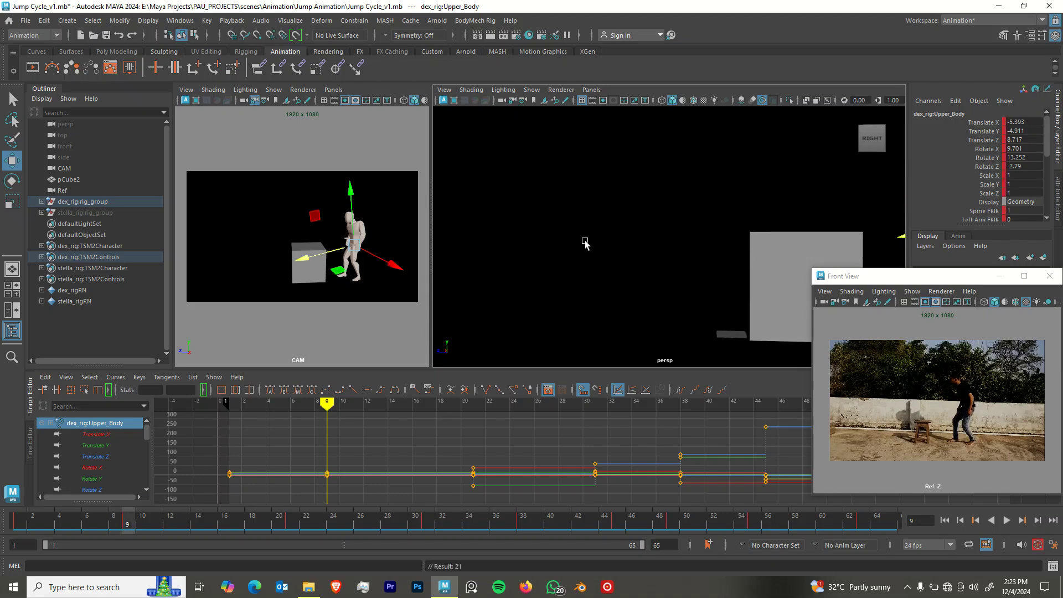
pyautogui.press('f')
pyautogui.keyDown('alt'); pyautogui.moveTo(642, 252); pyautogui.dragTo(692, 283, button='right'); pyautogui.keyUp('alt')
pyautogui.keyDown('alt'); pyautogui.moveTo(693, 284); pyautogui.dragTo(657, 295, button='middle'); pyautogui.keyUp('alt')
pyautogui.keyDown('alt'); pyautogui.moveTo(678, 258); pyautogui.dragTo(676, 258); pyautogui.keyUp('alt')
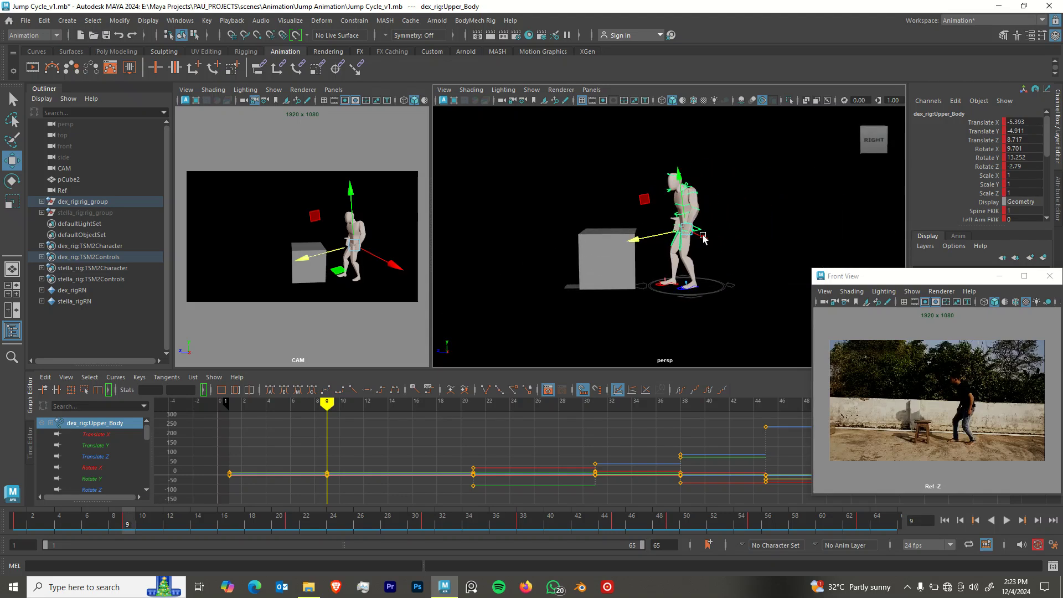
pyautogui.moveTo(118, 521)
pyautogui.mouseDown()
pyautogui.moveTo(1, 514)
pyautogui.moveTo(331, 516)
pyautogui.moveTo(127, 520)
pyautogui.mouseUp()
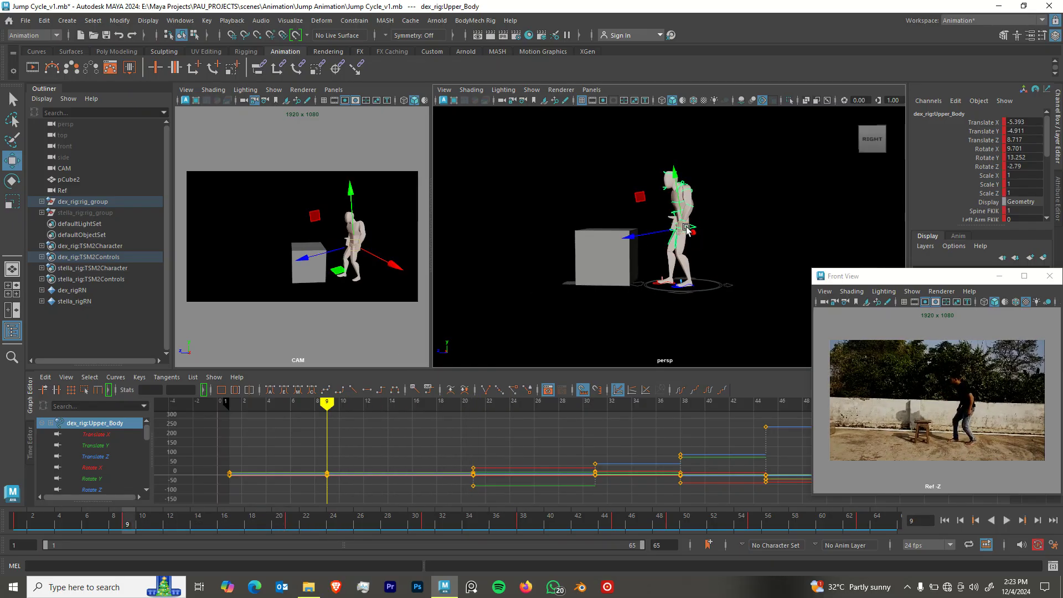
# Move the upper body to about -4.3, -10.1, 18.2 and lean it forward at frame 9.
pyautogui.moveTo(680, 228); pyautogui.dragTo(665, 221)
pyautogui.press('e')
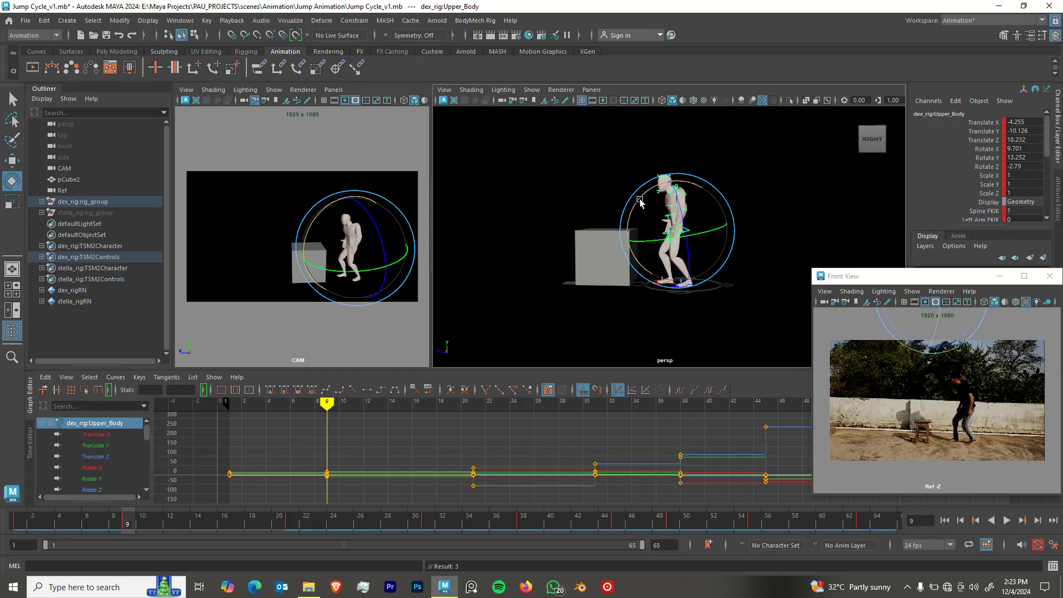
pyautogui.click(719, 199)
pyautogui.keyDown('alt'); pyautogui.moveTo(684, 227); pyautogui.dragTo(693, 243); pyautogui.keyUp('alt')
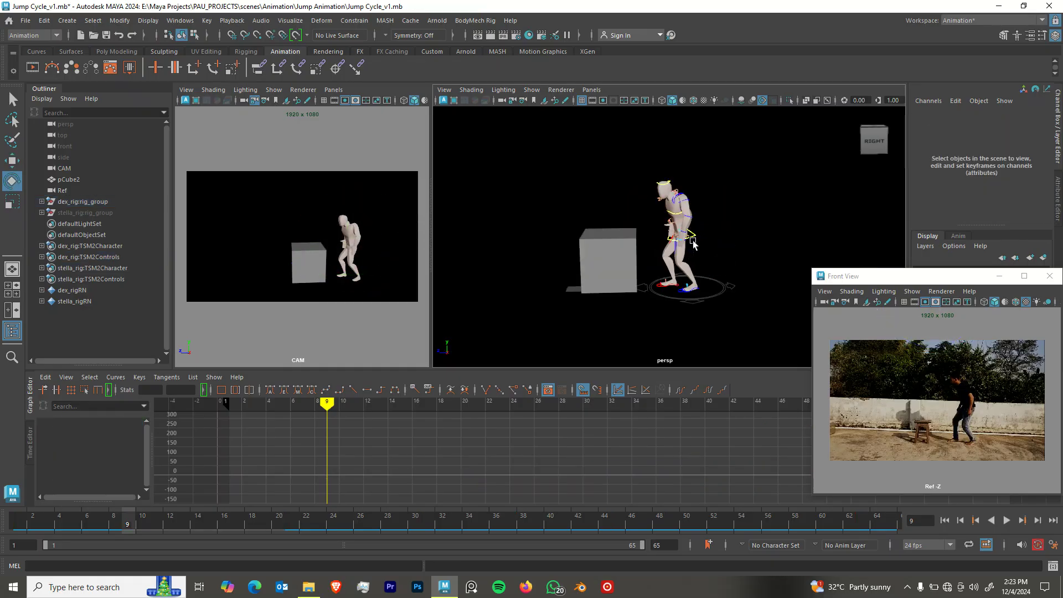
# Rotate the left upper arm, and the left shoulder to about -9.8, 28.2 and -1.5 degrees in X, Y and Z, at frame 9.
pyautogui.click(686, 200)
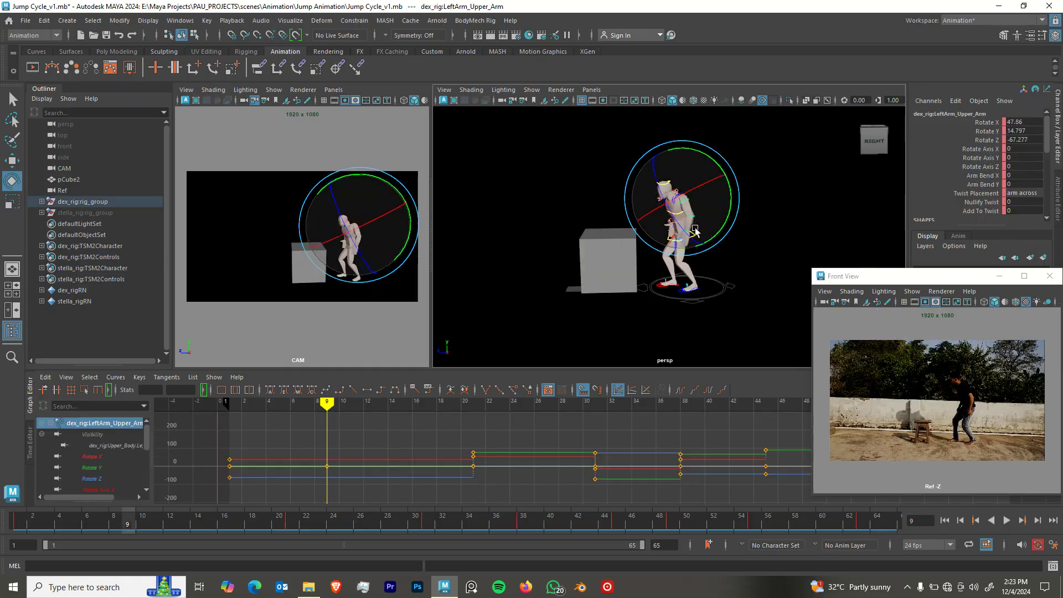
pyautogui.moveTo(705, 220); pyautogui.dragTo(710, 235)
pyautogui.keyDown('alt'); pyautogui.moveTo(710, 235); pyautogui.dragTo(782, 234, button='right'); pyautogui.keyUp('alt')
pyautogui.click(781, 197)
pyautogui.click(679, 176)
pyautogui.moveTo(699, 180); pyautogui.dragTo(728, 179)
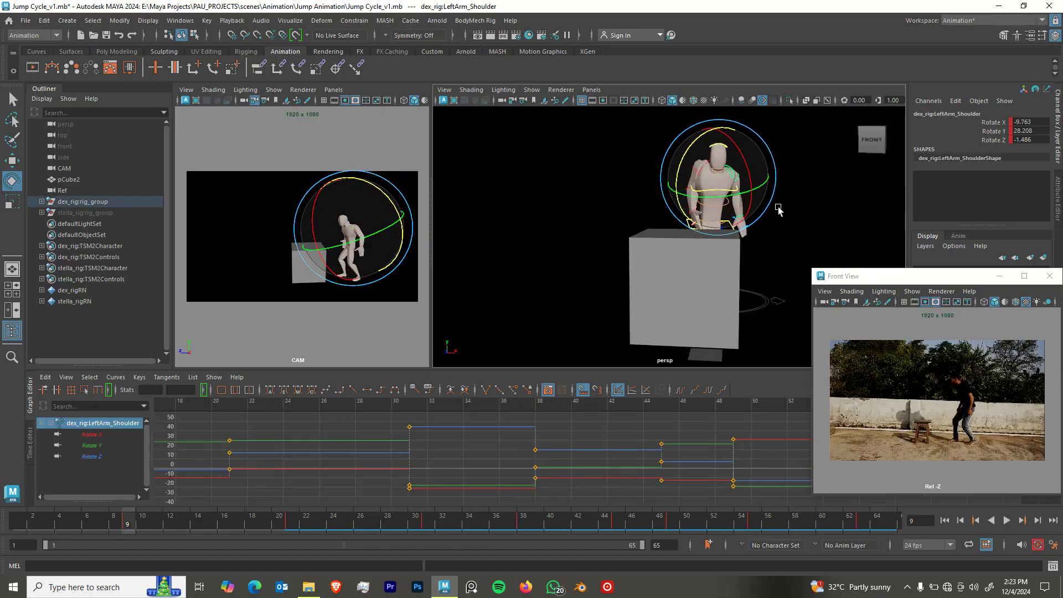
# Rotate the right shoulder at frame 9 to lower the right arm toward the body.
pyautogui.click(728, 179)
pyautogui.click(707, 166)
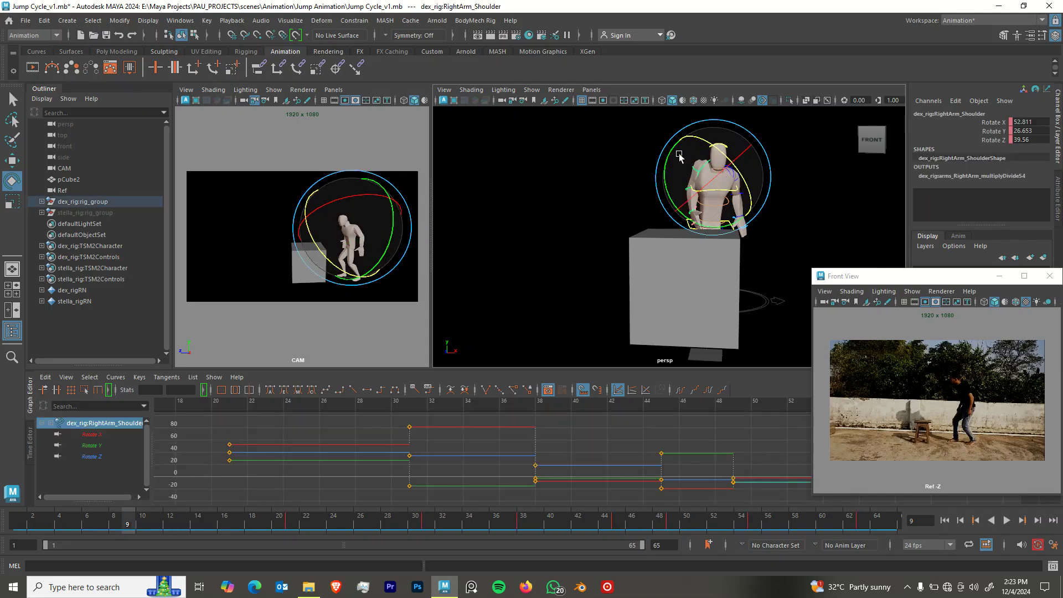
pyautogui.moveTo(663, 153); pyautogui.dragTo(780, 218)
pyautogui.moveTo(694, 185); pyautogui.dragTo(713, 205)
pyautogui.click(715, 238)
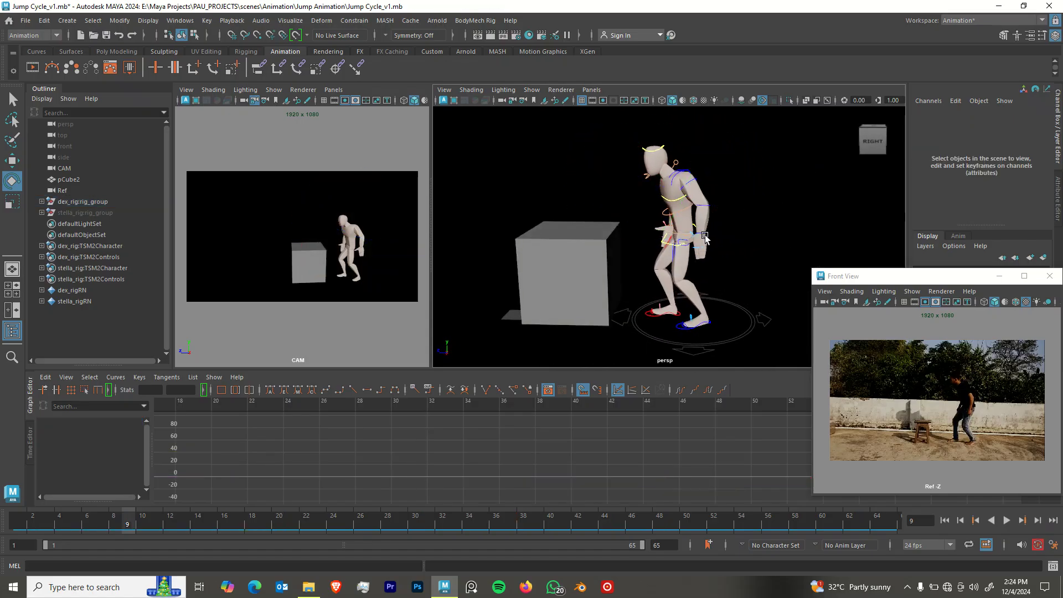
# Rotate the left hand to about 29.9, 3.7, 20.5 degrees and the right hand to about 3.8, -2.0, 6.7 degrees at frame 9.
pyautogui.click(705, 238)
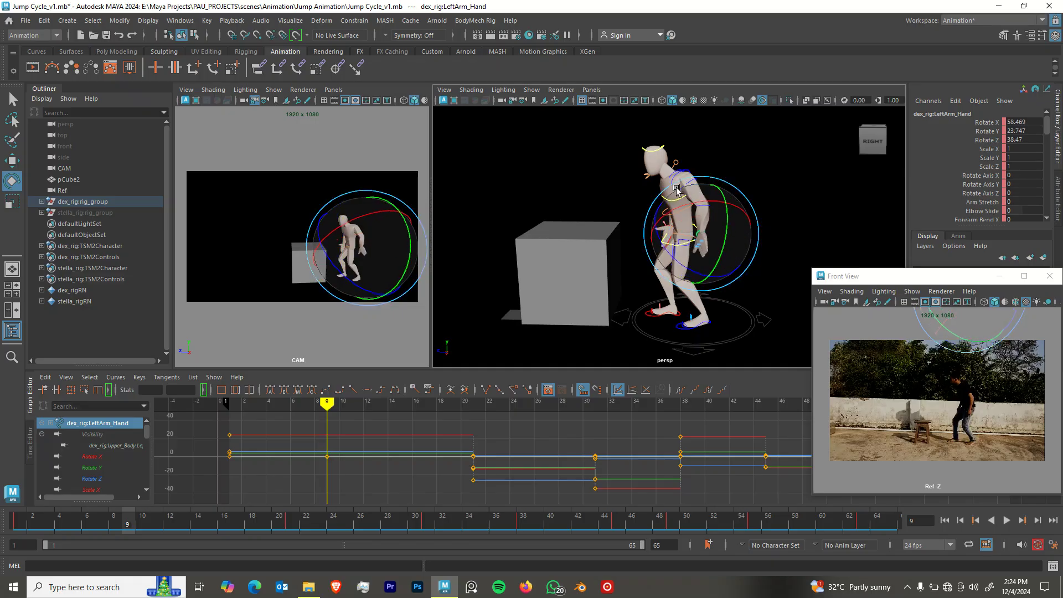
pyautogui.moveTo(697, 189); pyautogui.dragTo(699, 192)
pyautogui.keyDown('alt'); pyautogui.moveTo(698, 234); pyautogui.dragTo(767, 235); pyautogui.keyUp('alt')
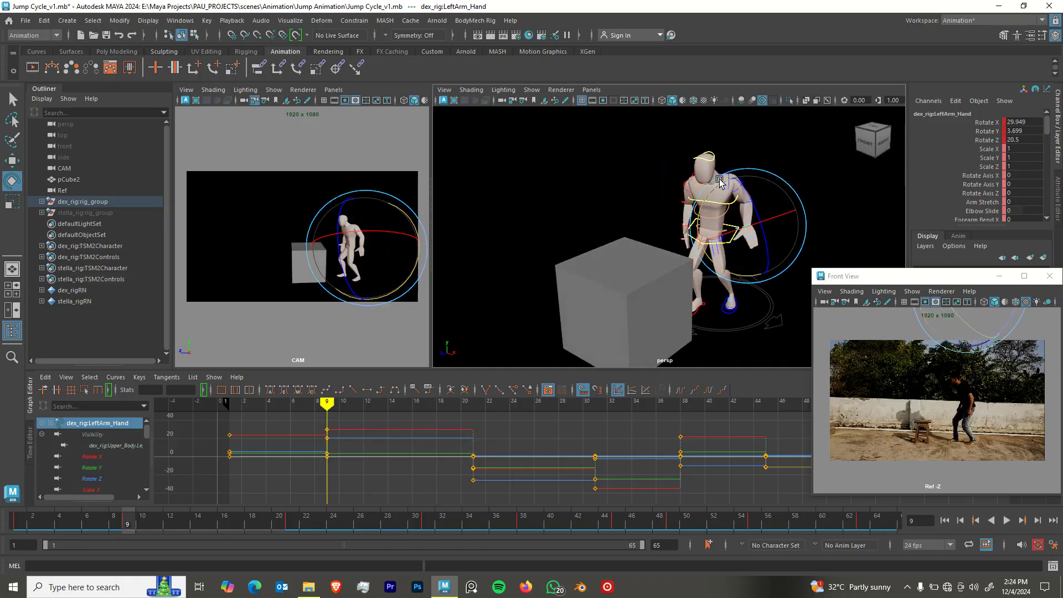
pyautogui.click(767, 235)
pyautogui.moveTo(683, 223)
pyautogui.keyDown('alt'); pyautogui.mouseDown()
pyautogui.moveTo(701, 223)
pyautogui.moveTo(697, 244)
pyautogui.moveTo(682, 230)
pyautogui.mouseUp(); pyautogui.keyUp('alt')
pyautogui.click(690, 225)
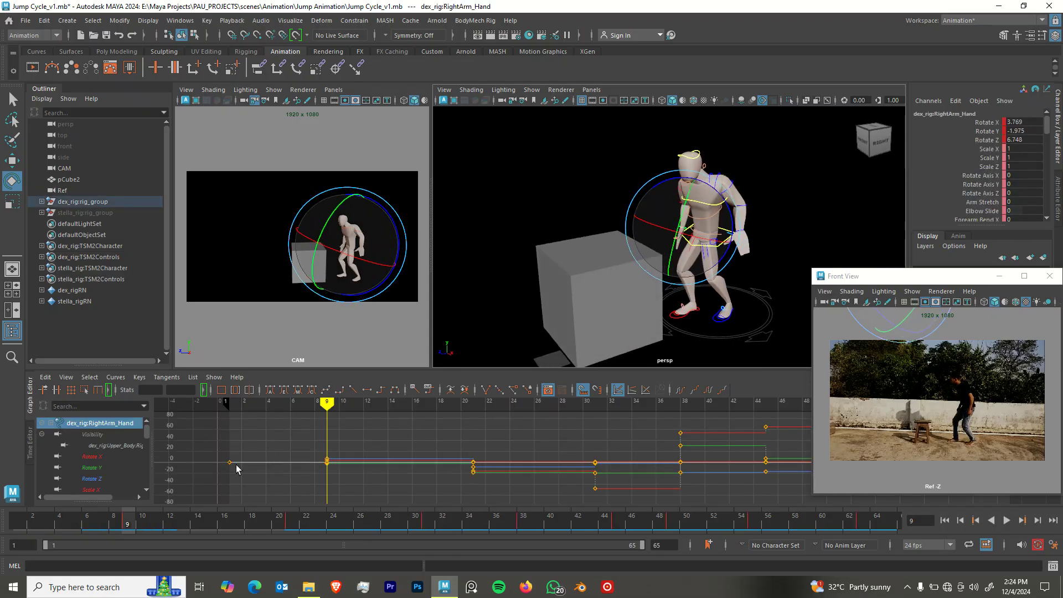
pyautogui.press('q')
# Select all the character's controls and play the animation from frame 1 to check the poses against the reference.
pyautogui.keyDown('alt'); pyautogui.moveTo(717, 236); pyautogui.dragTo(657, 212); pyautogui.keyUp('alt')
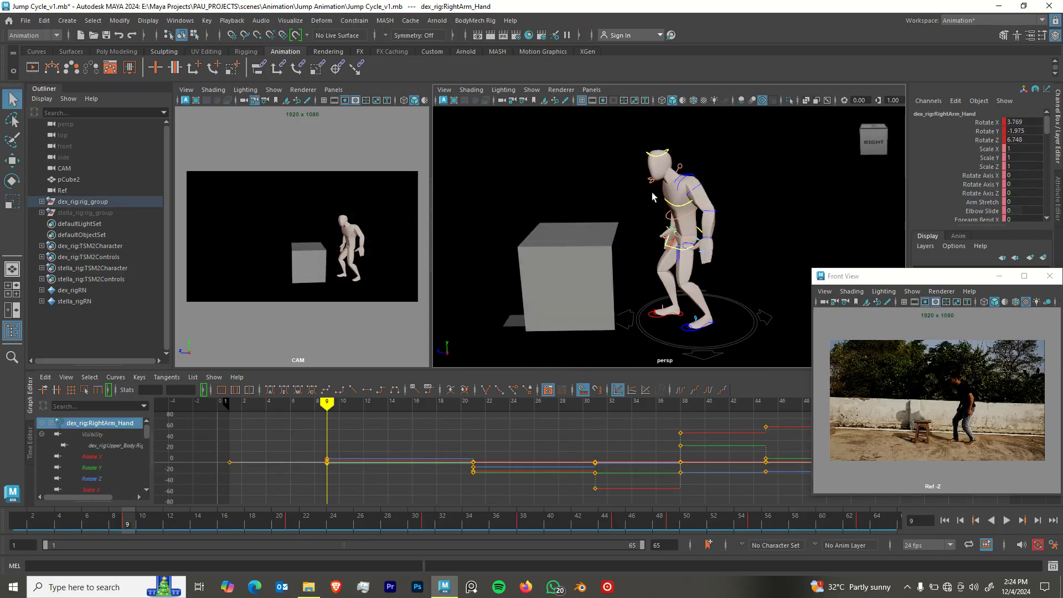
pyautogui.moveTo(745, 353); pyautogui.dragTo(746, 352)
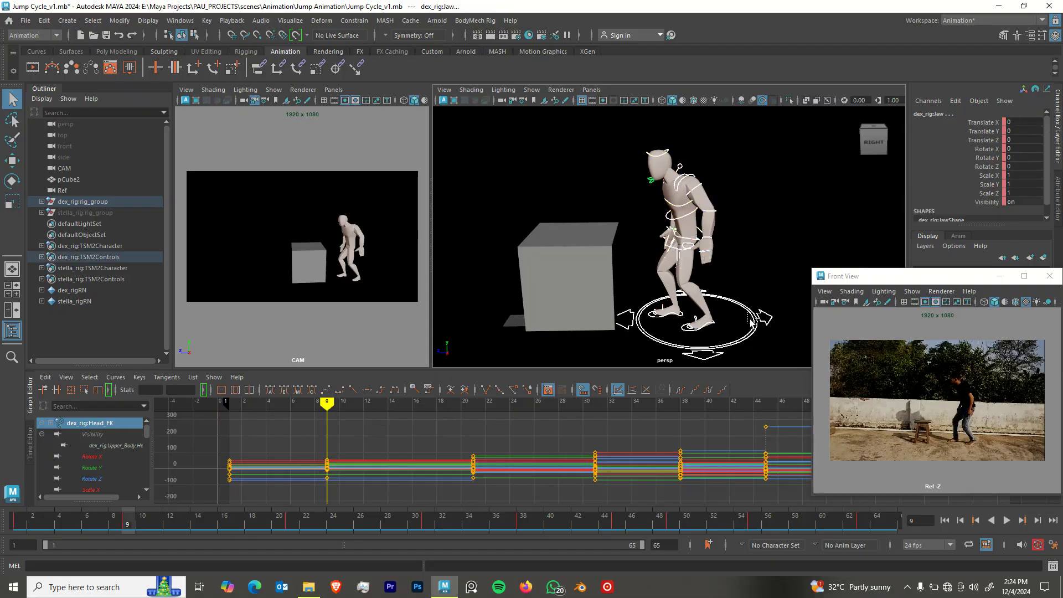
pyautogui.click(18, 524)
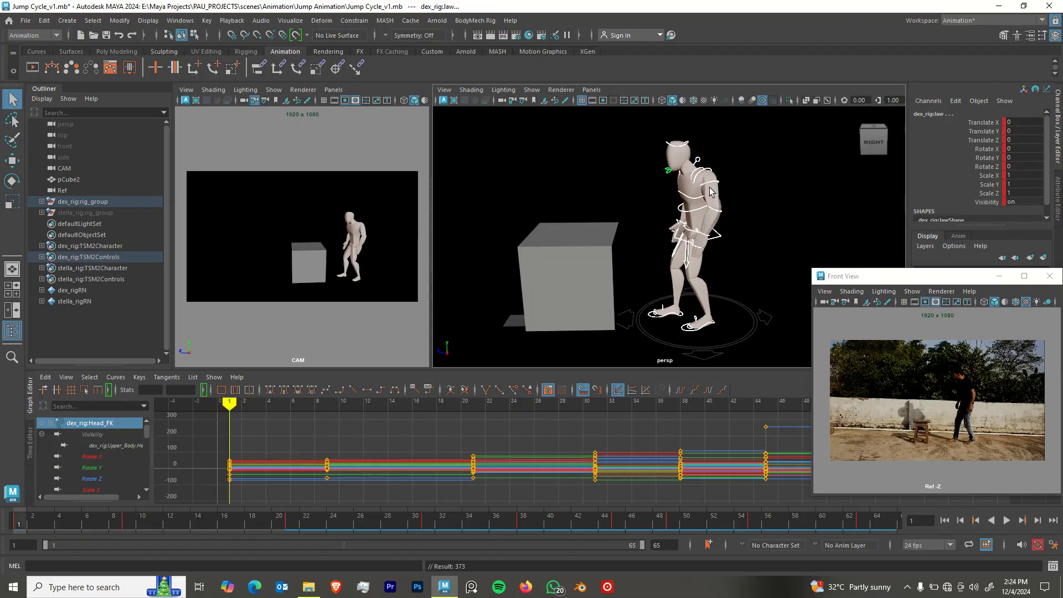
pyautogui.keyDown('alt'); pyautogui.moveTo(776, 161); pyautogui.dragTo(796, 155); pyautogui.keyUp('alt')
pyautogui.hotkey('alt', 'v')
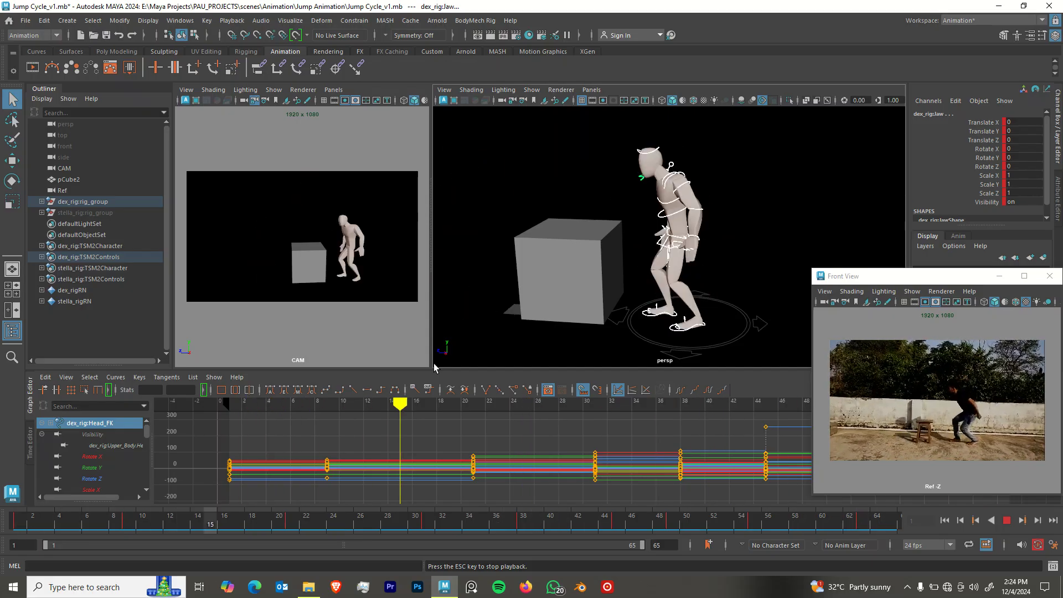
pyautogui.press('Escape')
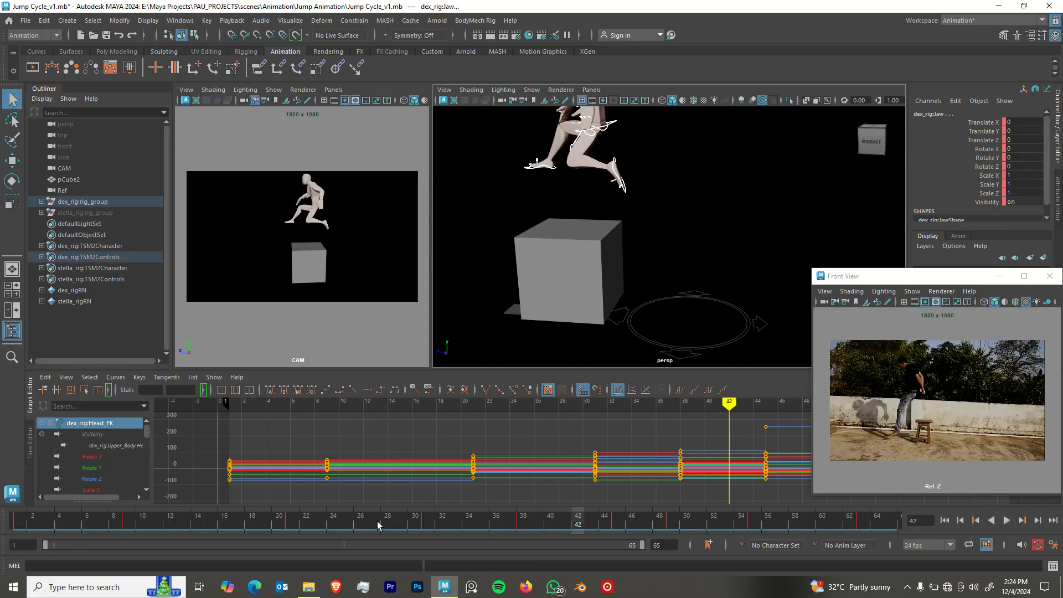
# Try tilting the character's feet at frame 45 and undo the rotations.
pyautogui.moveTo(576, 534); pyautogui.dragTo(613, 533)
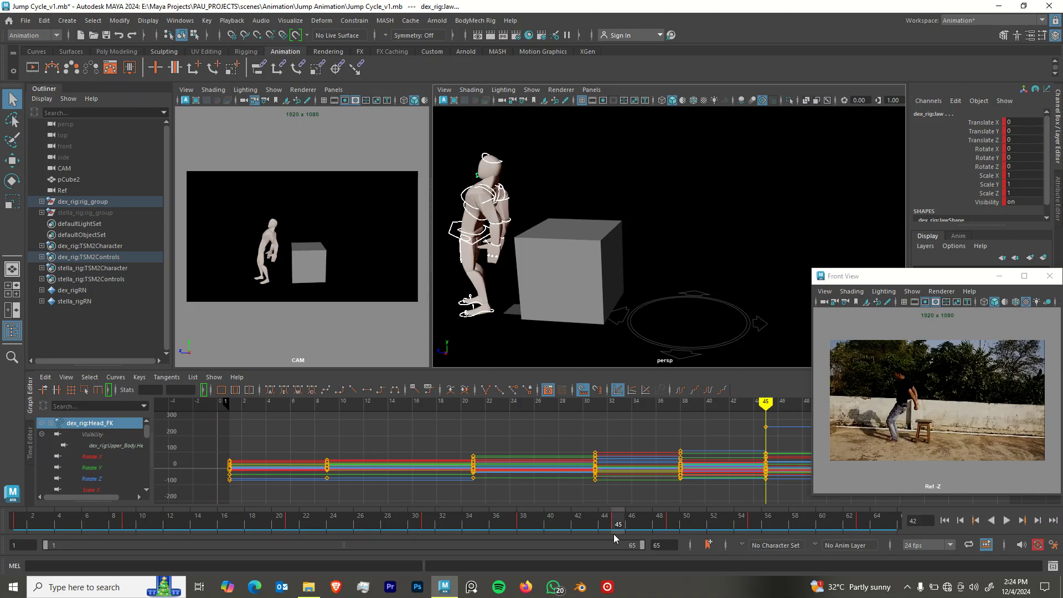
pyautogui.keyDown('alt'); pyautogui.moveTo(482, 307); pyautogui.dragTo(545, 268, button='middle'); pyautogui.keyUp('alt')
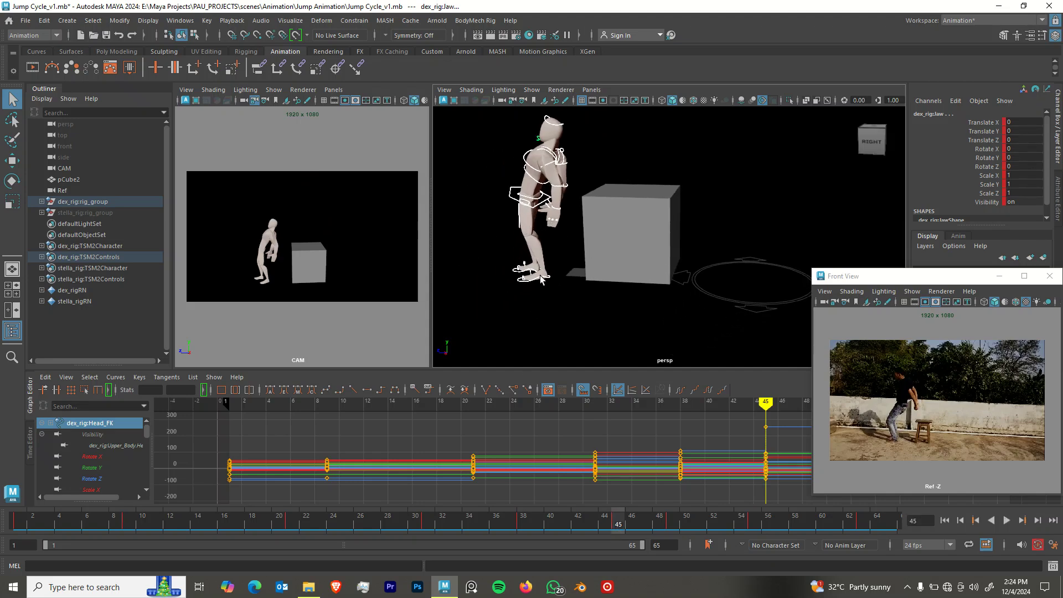
pyautogui.click(541, 278)
pyautogui.press('e')
pyautogui.moveTo(583, 239)
pyautogui.mouseDown()
pyautogui.moveTo(577, 263)
pyautogui.moveTo(558, 239)
pyautogui.moveTo(577, 252)
pyautogui.mouseUp()
pyautogui.press('q')
pyautogui.click(503, 281)
pyautogui.press('e')
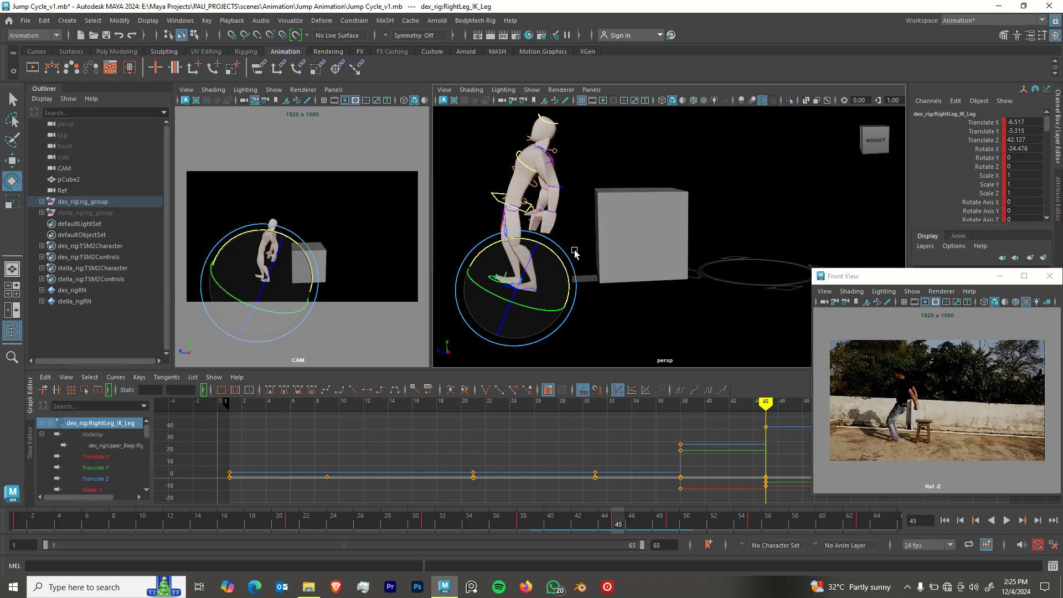
pyautogui.hotkey('ctrl', 'z')
pyautogui.hotkey('ctrl', 'z')
pyautogui.hotkey('ctrl', 'z')
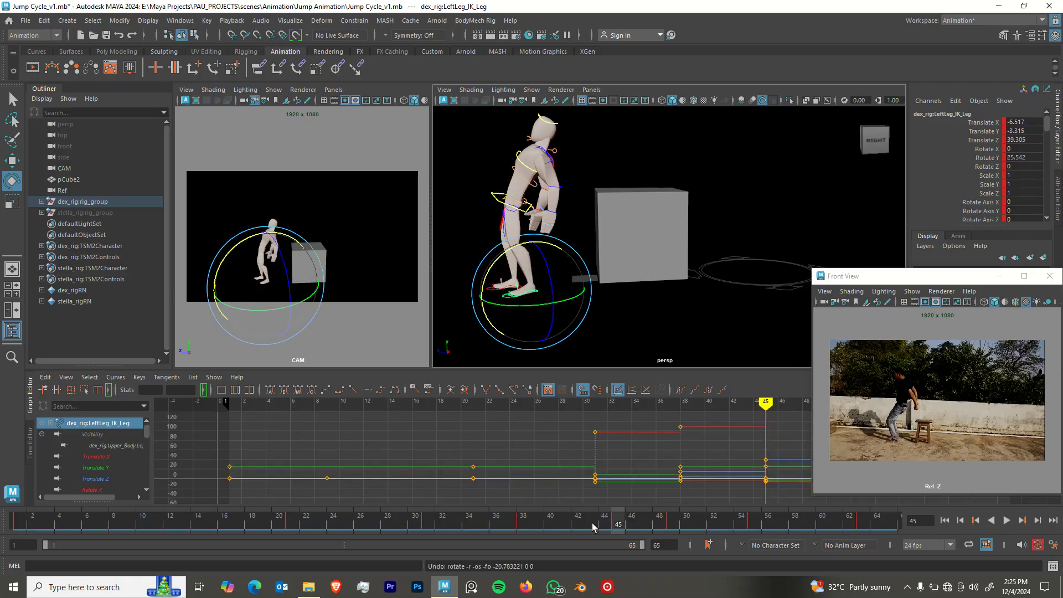
# Select all the character's controls and key them at frame 43.
pyautogui.hotkey('alt', 'v')
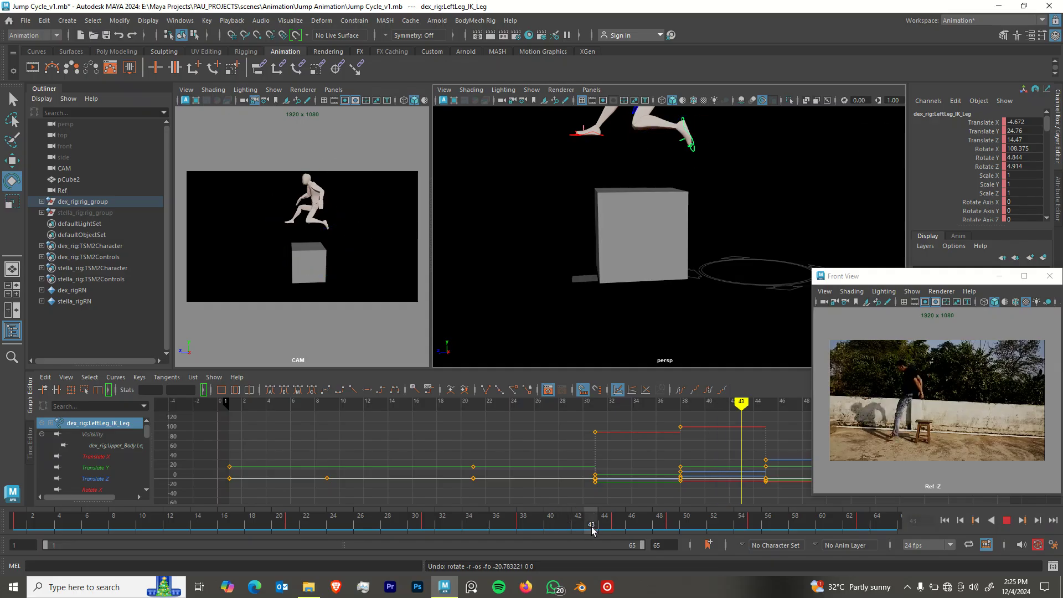
pyautogui.click(592, 530)
pyautogui.scroll(-4, 587, 276)
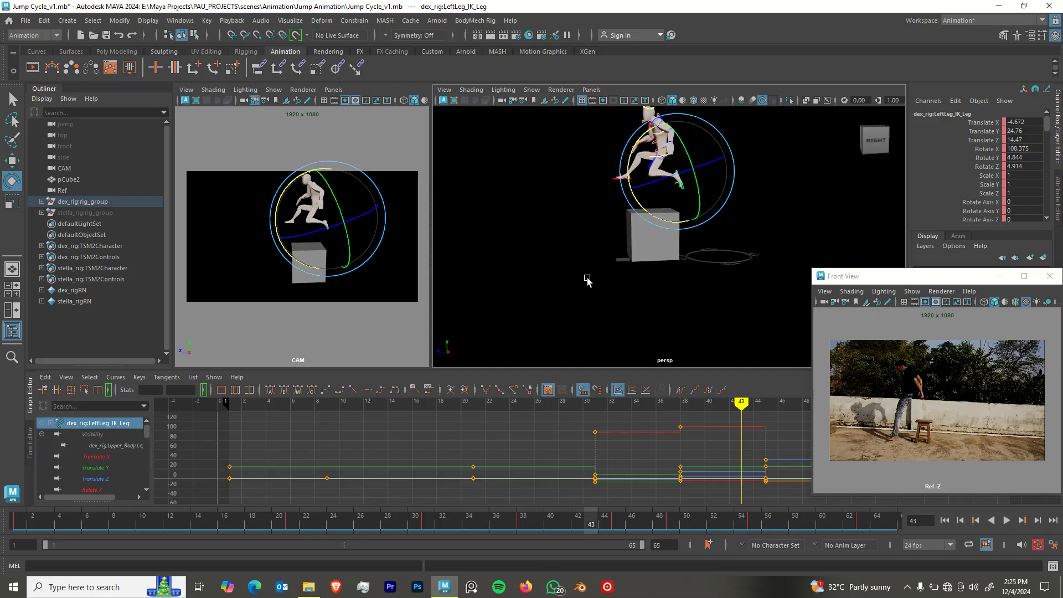
pyautogui.keyDown('alt'); pyautogui.moveTo(588, 278); pyautogui.dragTo(531, 326, button='middle'); pyautogui.keyUp('alt')
pyautogui.press('q')
pyautogui.moveTo(629, 253); pyautogui.dragTo(629, 261)
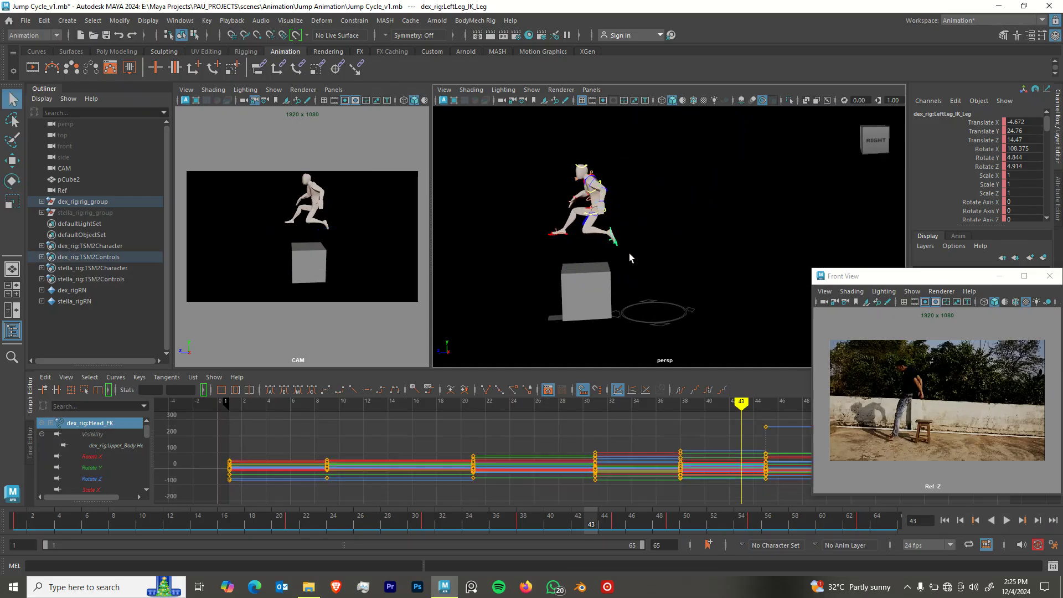
pyautogui.press('s')
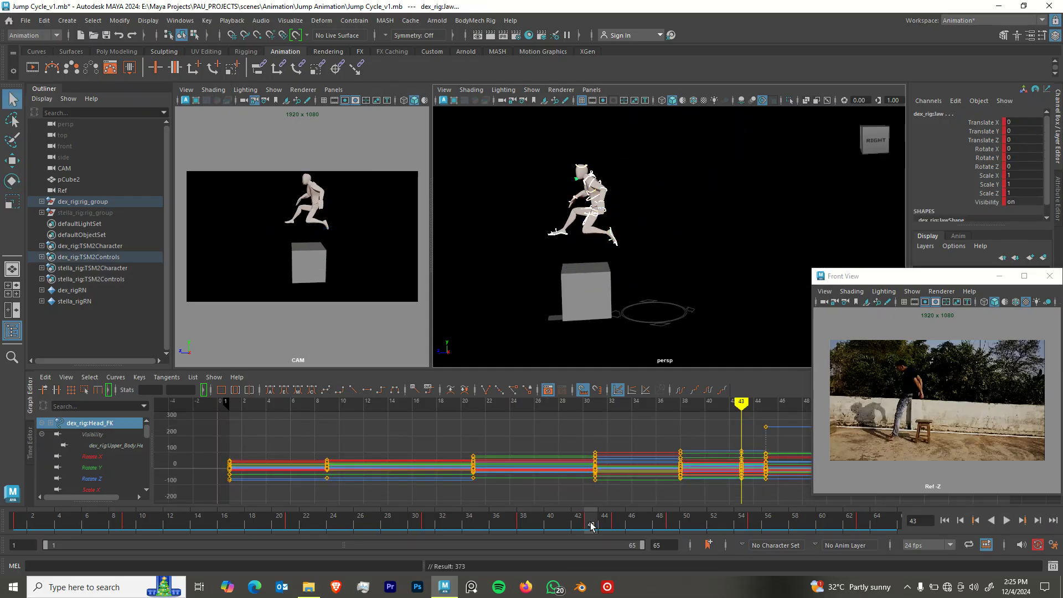
# Copy the landing pose of all the character's controls from frame 45 to frame 43.
pyautogui.hotkey('alt', 'v')
pyautogui.moveTo(618, 532); pyautogui.dragTo(592, 527)
pyautogui.click(617, 525)
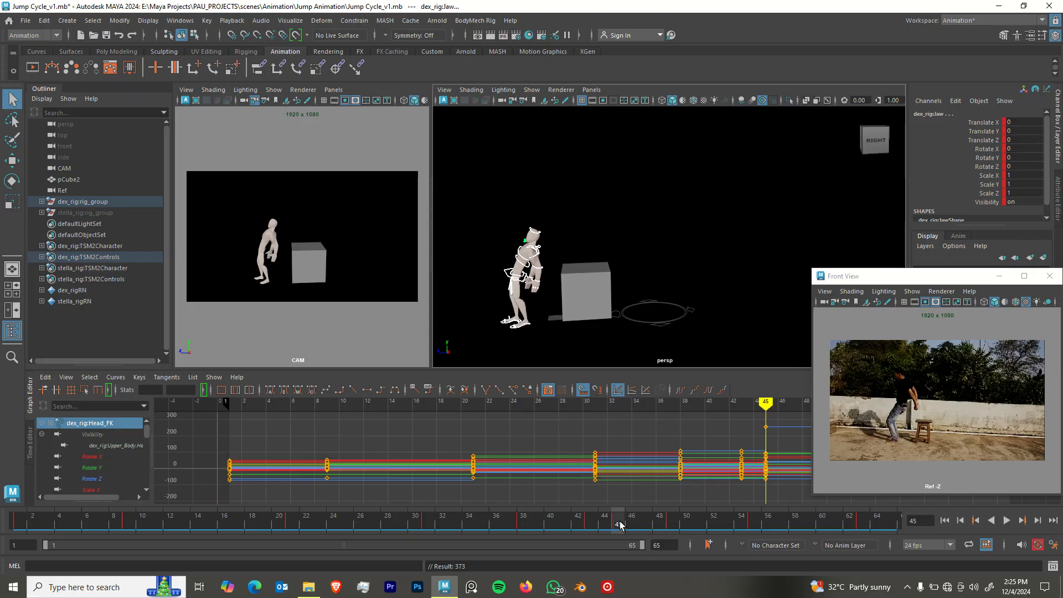
pyautogui.rightClick(616, 524)
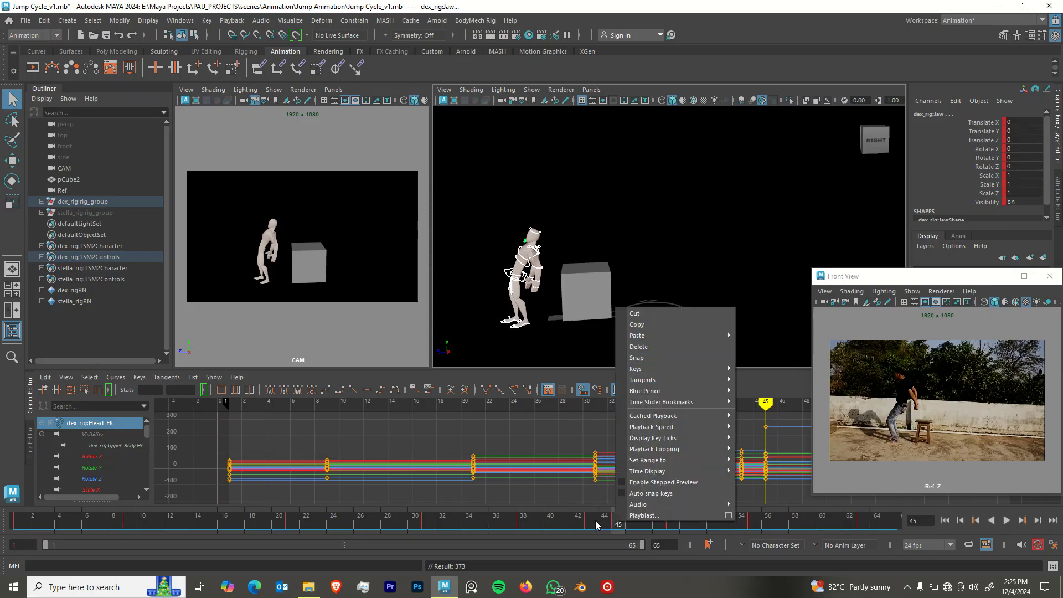
pyautogui.click(615, 525)
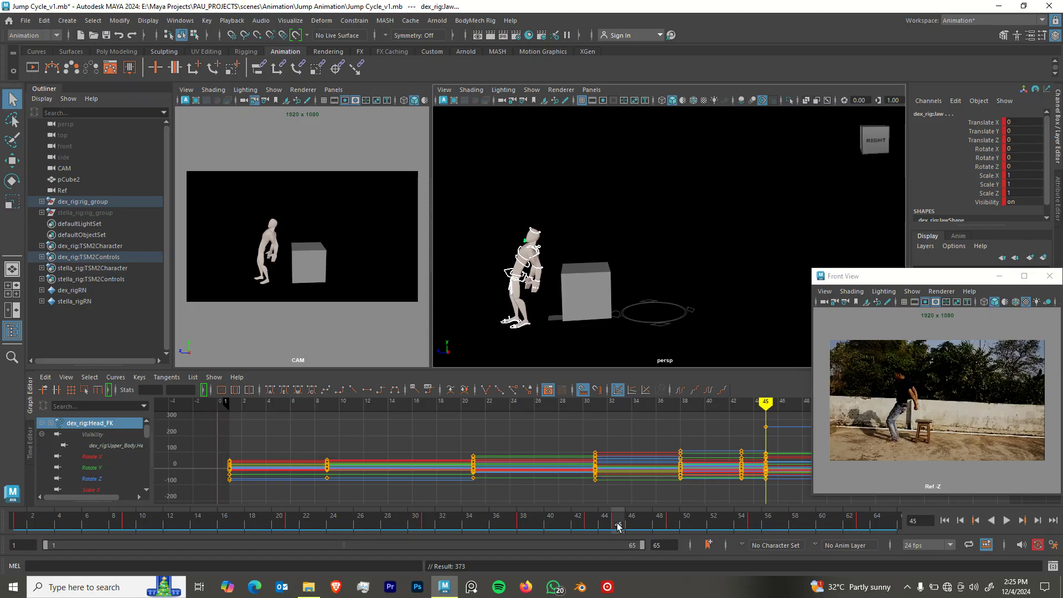
pyautogui.moveTo(618, 526); pyautogui.dragTo(598, 525)
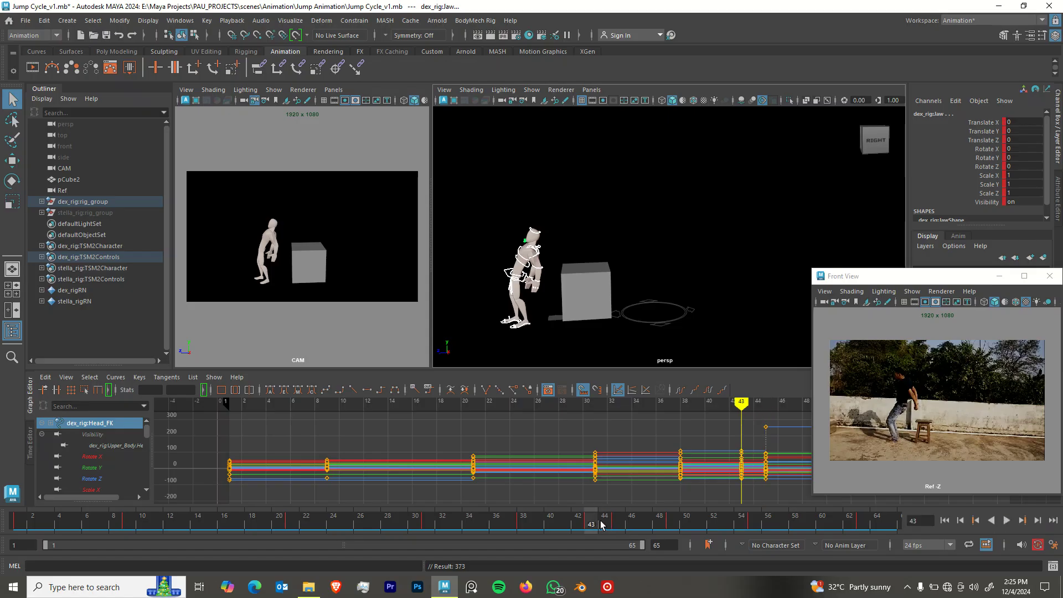
pyautogui.hotkey('alt', 'v')
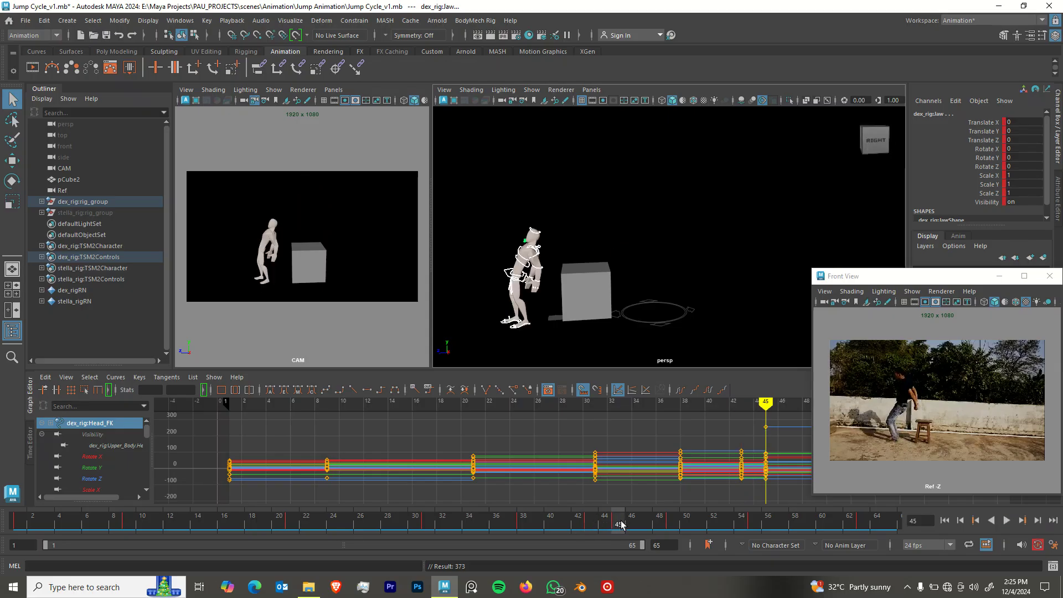
pyautogui.click(593, 519)
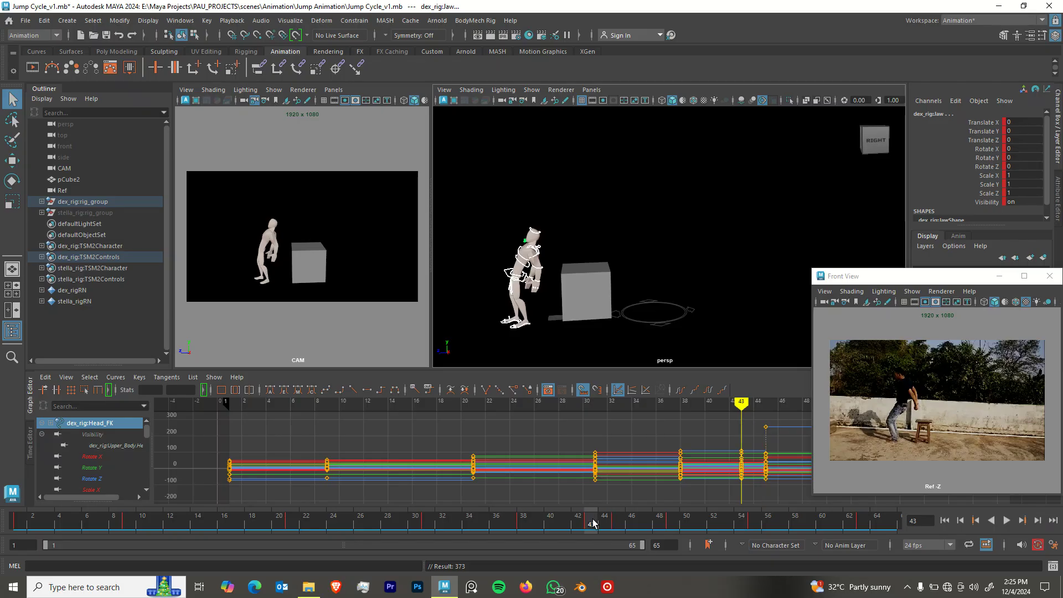
pyautogui.hotkey('ctrl', 'v')
pyautogui.hotkey('alt', 'v')
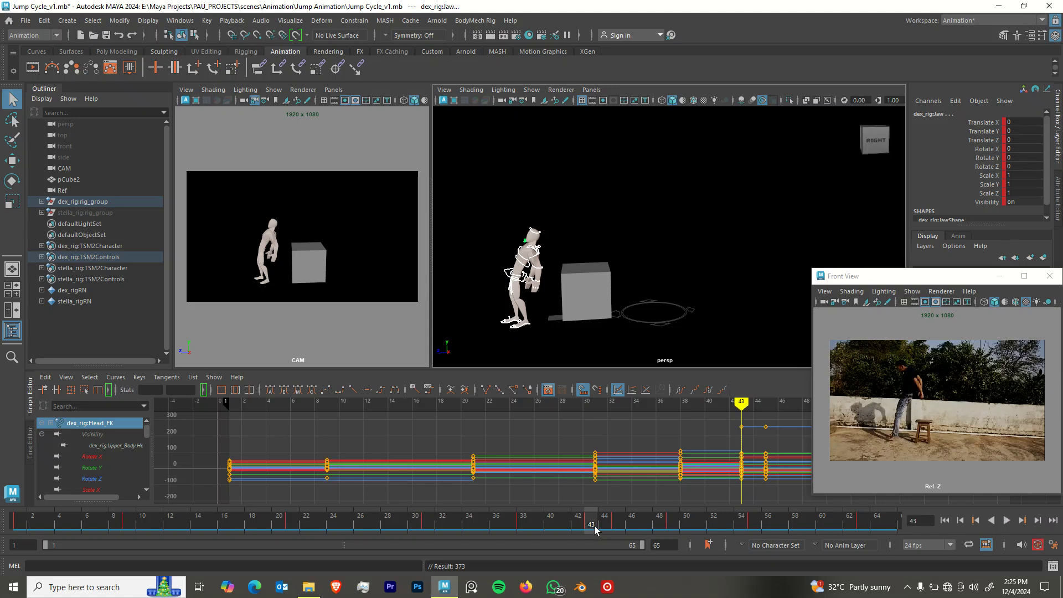
# Try rotating the left arm's controls at frame 43, undoing each rotation.
pyautogui.moveTo(535, 363)
pyautogui.keyDown('alt'); pyautogui.mouseDown()
pyautogui.moveTo(539, 347)
pyautogui.moveTo(549, 360)
pyautogui.mouseUp(); pyautogui.keyUp('alt')
pyautogui.keyDown('alt'); pyautogui.moveTo(549, 360); pyautogui.dragTo(576, 304, button='right'); pyautogui.keyUp('alt')
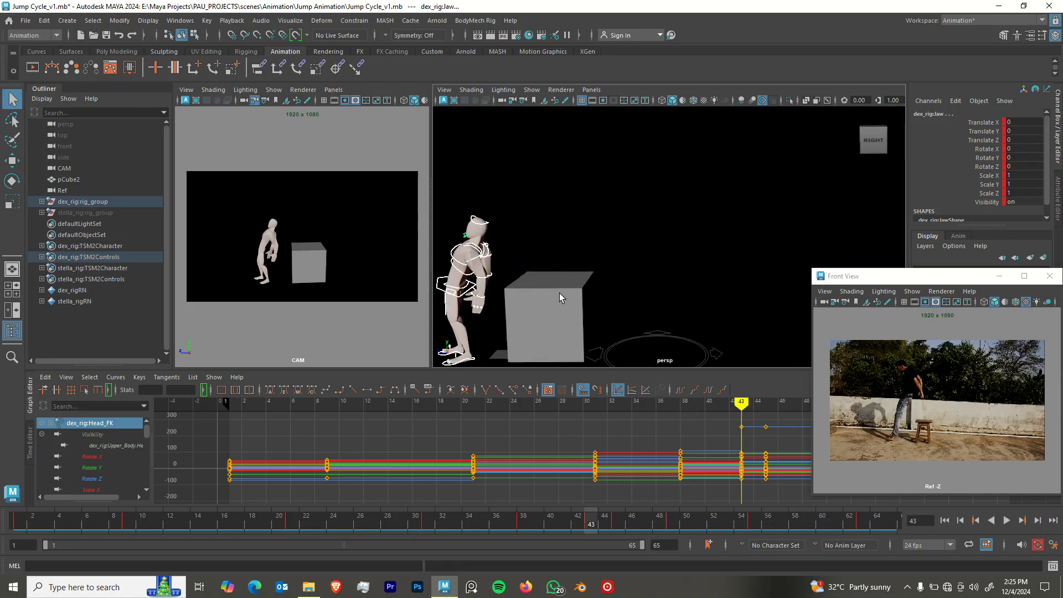
pyautogui.keyDown('alt'); pyautogui.moveTo(576, 303); pyautogui.dragTo(567, 252); pyautogui.keyUp('alt')
pyautogui.keyDown('alt'); pyautogui.moveTo(567, 252); pyautogui.dragTo(632, 221, button='middle'); pyautogui.keyUp('alt')
pyautogui.keyDown('alt'); pyautogui.moveTo(588, 223); pyautogui.dragTo(606, 233, button='right'); pyautogui.keyUp('alt')
pyautogui.keyDown('alt'); pyautogui.moveTo(606, 234); pyautogui.dragTo(630, 236, button='middle'); pyautogui.keyUp('alt')
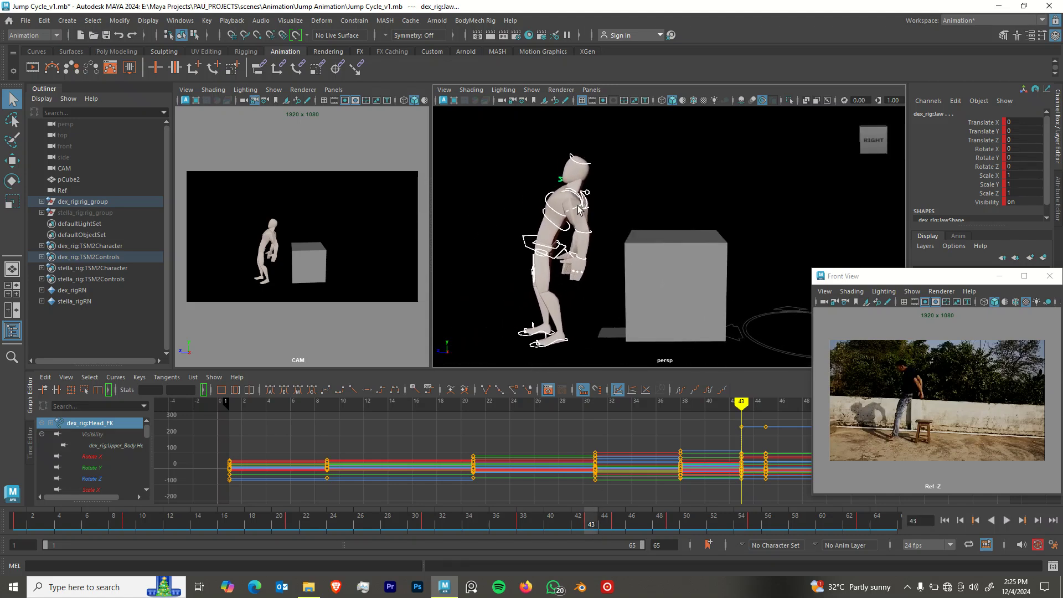
pyautogui.click(579, 210)
pyautogui.press('e')
pyautogui.moveTo(601, 162); pyautogui.dragTo(575, 150)
pyautogui.hotkey('ctrl', 'z')
pyautogui.keyDown('alt'); pyautogui.moveTo(623, 181); pyautogui.dragTo(573, 195); pyautogui.keyUp('alt')
pyautogui.press('f')
pyautogui.scroll(-6, 647, 222)
pyautogui.keyDown('alt'); pyautogui.moveTo(683, 239); pyautogui.dragTo(640, 202); pyautogui.keyUp('alt')
pyautogui.press('q')
pyautogui.click(689, 201)
pyautogui.press('e')
pyautogui.hotkey('ctrl', 'z')
# Raise the left upper arm and rotate the left shoulder to about -2.8, 27.6, 34.2 degrees at frame 43.
pyautogui.press('q')
pyautogui.click(670, 236)
pyautogui.press('e')
pyautogui.press('q')
pyautogui.click(701, 218)
pyautogui.press('e')
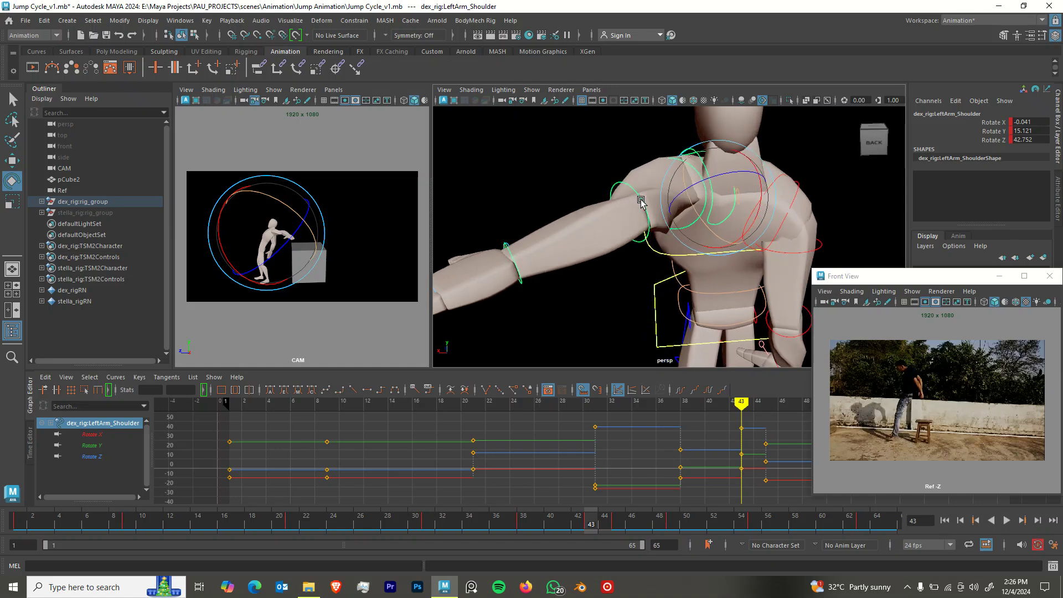
pyautogui.hotkey('ctrl', 'z')
pyautogui.click(690, 191)
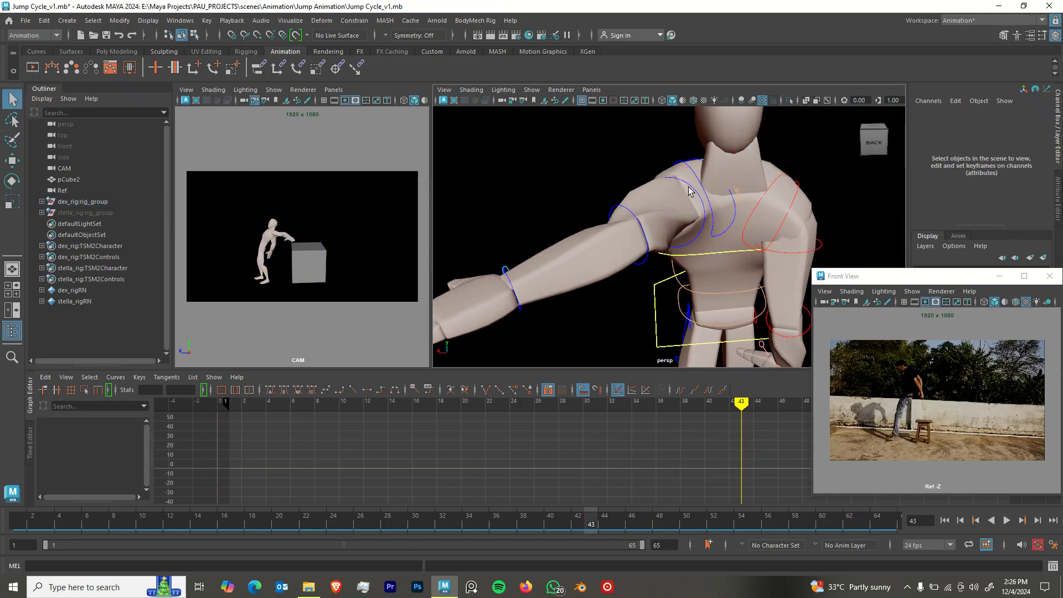
# Rotate the left upper arm to about 33.2, 56.7, 37.2 degrees and the left shoulder to about -0.8, 20.2, 40.8 degrees at frame 43.
pyautogui.click(688, 221)
pyautogui.press('e')
pyautogui.moveTo(654, 193)
pyautogui.mouseDown()
pyautogui.moveTo(649, 179)
pyautogui.moveTo(656, 191)
pyautogui.mouseUp()
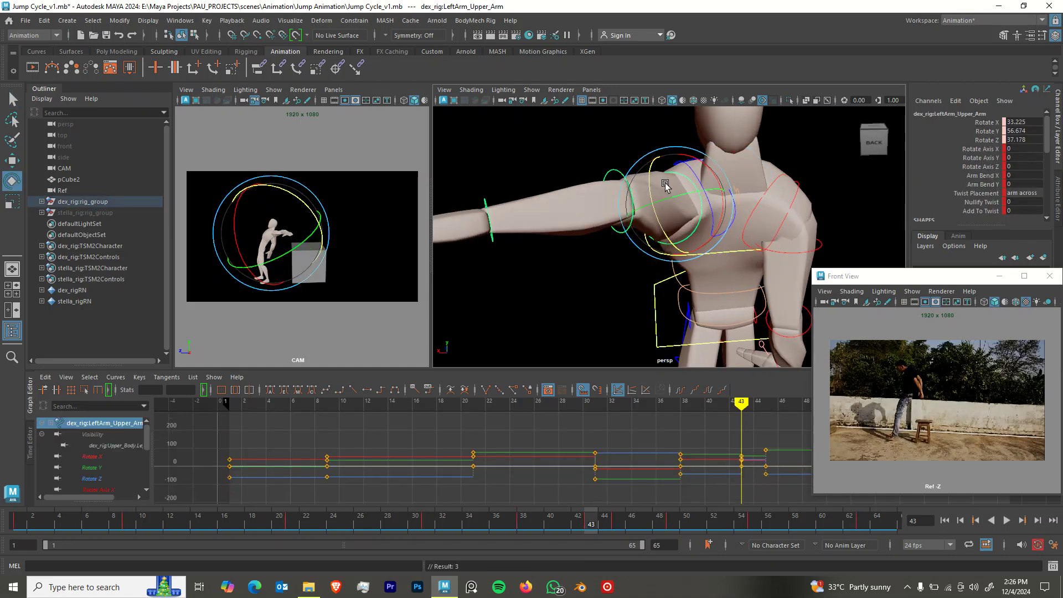
pyautogui.press('q')
pyautogui.click(703, 188)
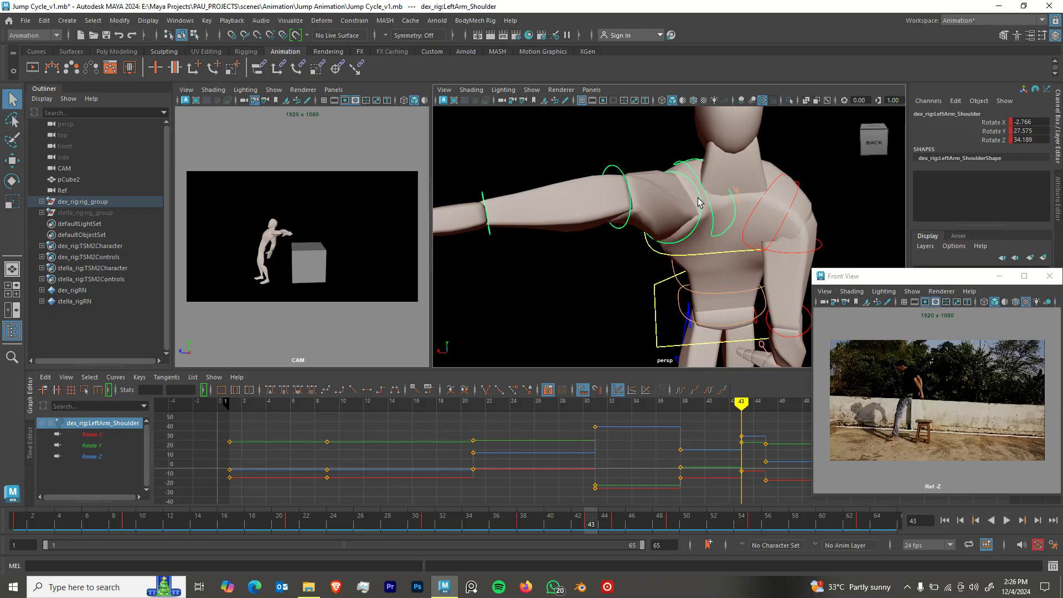
pyautogui.press('e')
pyautogui.moveTo(692, 191); pyautogui.dragTo(691, 177)
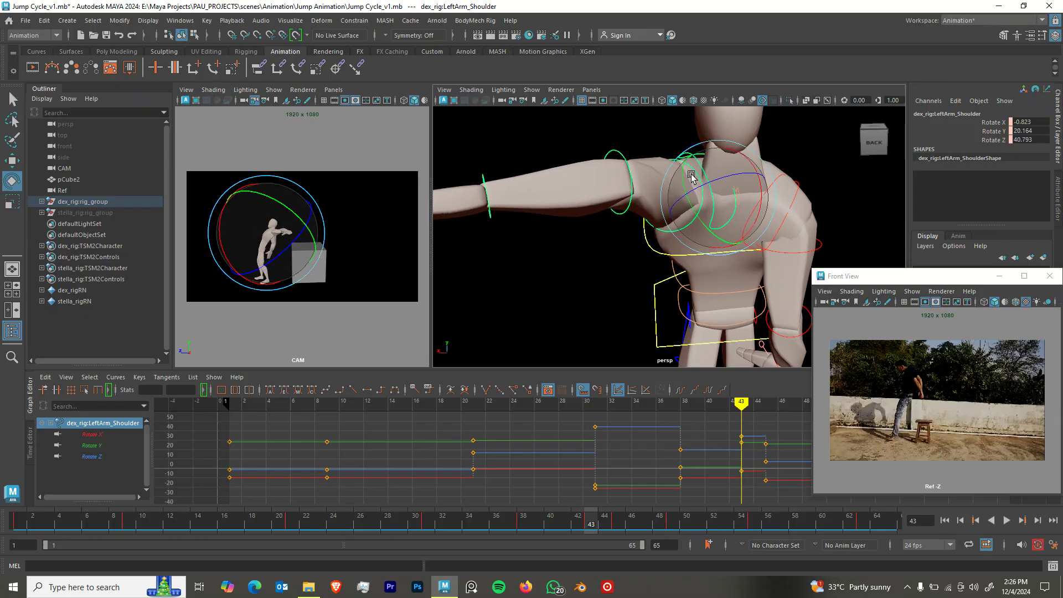
pyautogui.press('q')
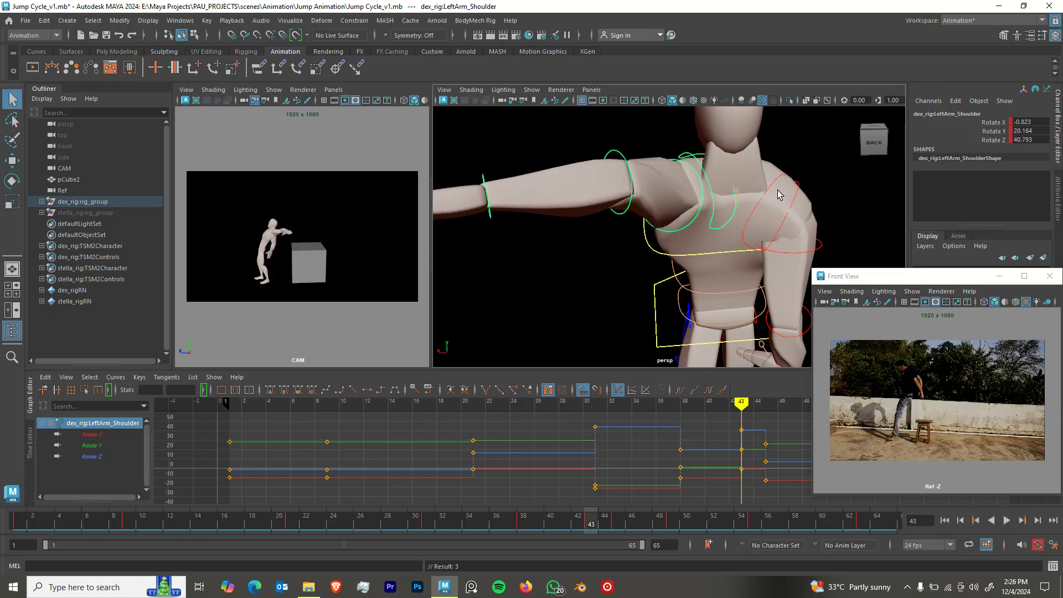
# Rotate the right shoulder to about 5.4, 27.6 and 19.1 degrees in X, Y and Z at frame 43.
pyautogui.click(790, 248)
pyautogui.keyDown('alt'); pyautogui.moveTo(789, 248); pyautogui.dragTo(758, 244, button='right'); pyautogui.keyUp('alt')
pyautogui.keyDown('alt'); pyautogui.moveTo(757, 244); pyautogui.dragTo(695, 205, button='middle'); pyautogui.keyUp('alt')
pyautogui.keyDown('alt'); pyautogui.moveTo(694, 206); pyautogui.dragTo(688, 141); pyautogui.keyUp('alt')
pyautogui.click(691, 215)
pyautogui.press('e')
pyautogui.keyDown('alt'); pyautogui.moveTo(800, 201); pyautogui.dragTo(744, 204); pyautogui.keyUp('alt')
pyautogui.press('q')
pyautogui.click(694, 179)
pyautogui.press('e')
pyautogui.moveTo(691, 179); pyautogui.dragTo(664, 149)
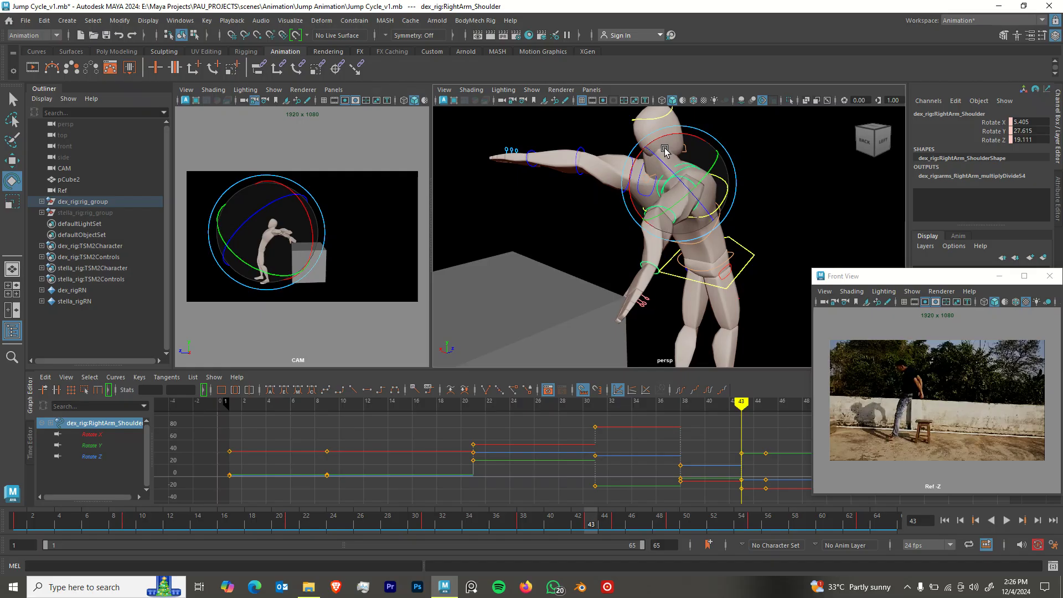
# Swing the right upper arm forward and rotate the right lower arm to about -16.9 degrees in Y at frame 43.
pyautogui.press('q')
pyautogui.click(661, 190)
pyautogui.press('e')
pyautogui.moveTo(664, 210); pyautogui.dragTo(630, 164)
pyautogui.press('q')
pyautogui.click(676, 185)
pyautogui.press('e')
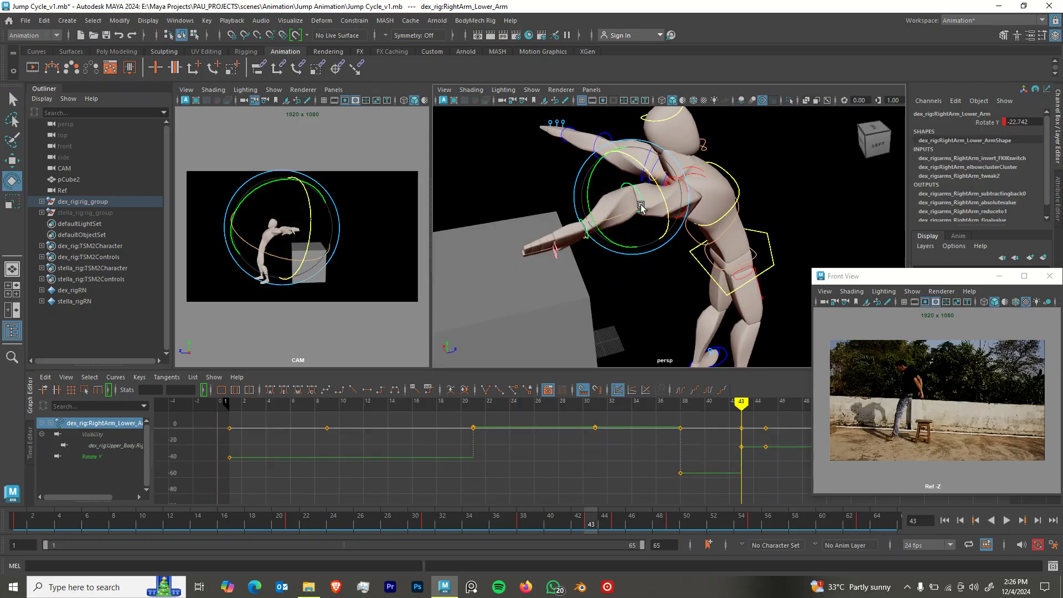
pyautogui.moveTo(650, 205); pyautogui.dragTo(678, 203)
pyautogui.press('q')
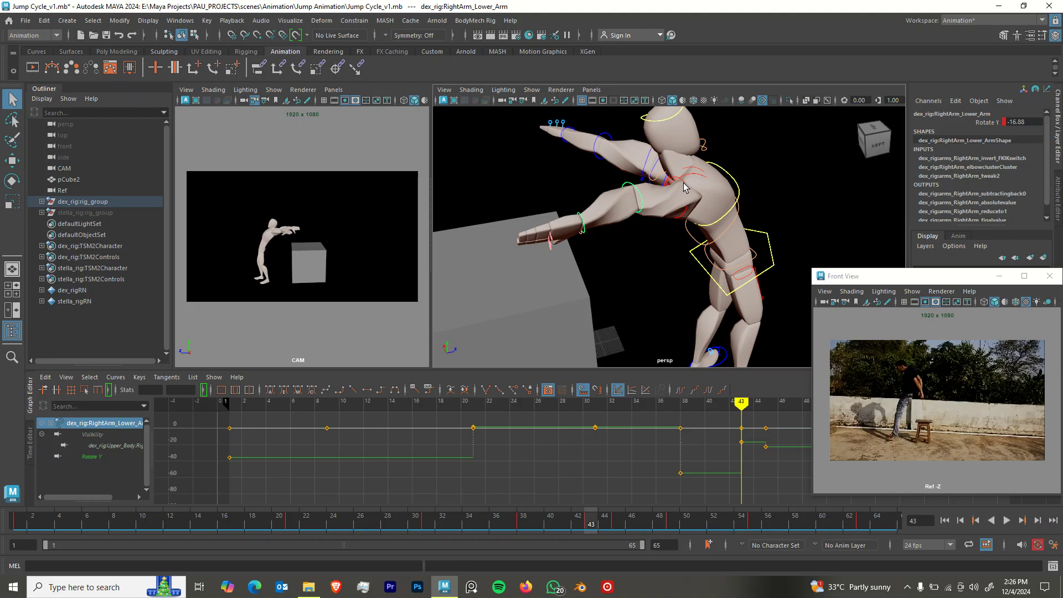
# Rotate the right upper arm further and the right shoulder to about 10.3, 26.3 and 29.9 degrees at frame 43.
pyautogui.click(684, 188)
pyautogui.press('e')
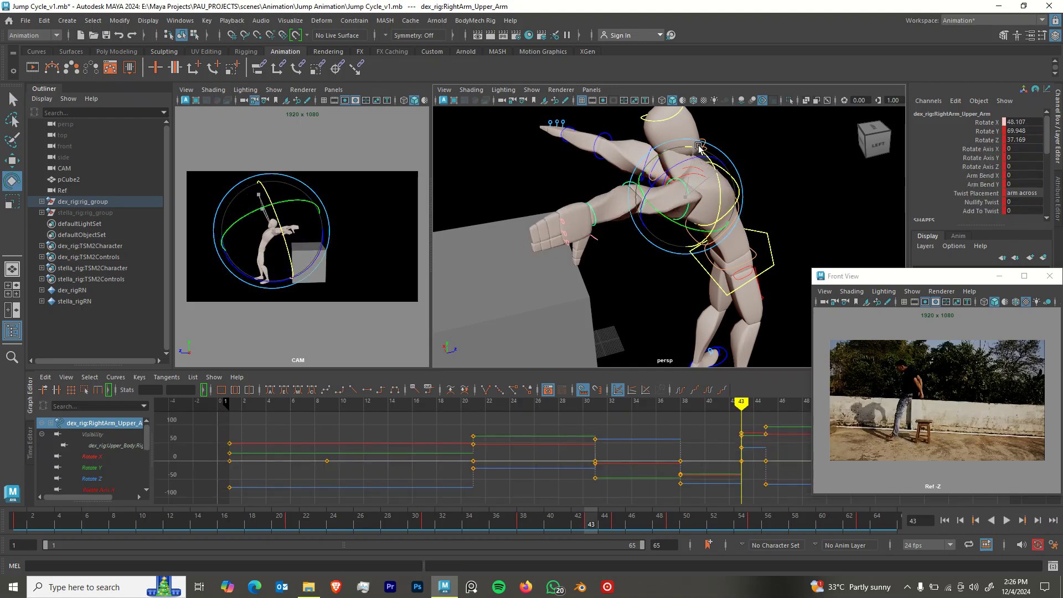
pyautogui.moveTo(699, 149); pyautogui.dragTo(582, 201)
pyautogui.press('q')
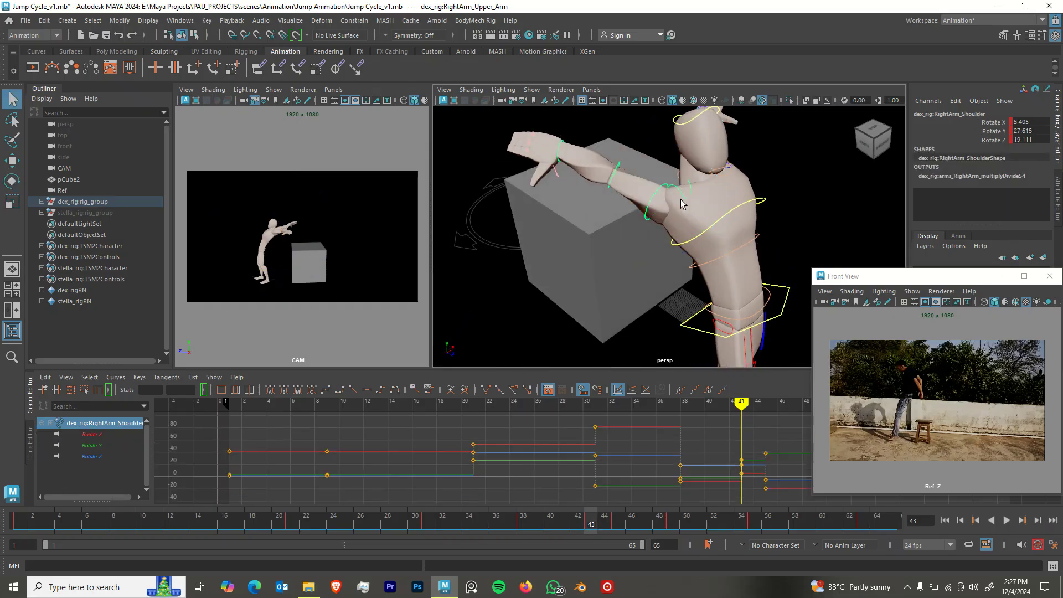
pyautogui.click(681, 191)
pyautogui.press('e')
pyautogui.keyDown('alt'); pyautogui.moveTo(667, 172); pyautogui.dragTo(617, 220); pyautogui.keyUp('alt')
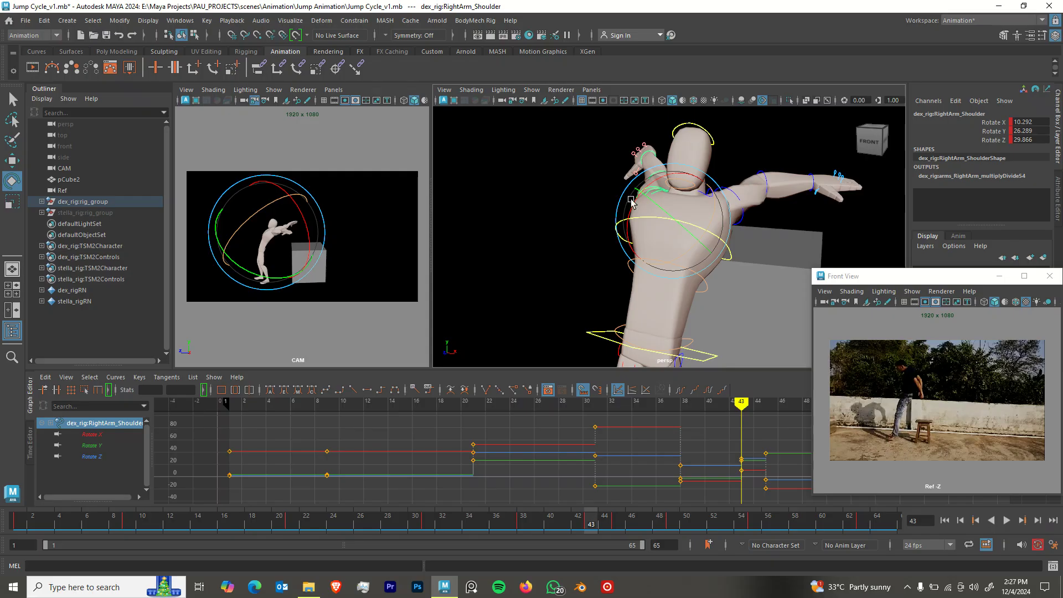
# Tilt the head control to about 12.2 degrees in Z at frame 43.
pyautogui.click(687, 126)
pyautogui.keyDown('alt'); pyautogui.moveTo(687, 133); pyautogui.dragTo(635, 139); pyautogui.keyUp('alt')
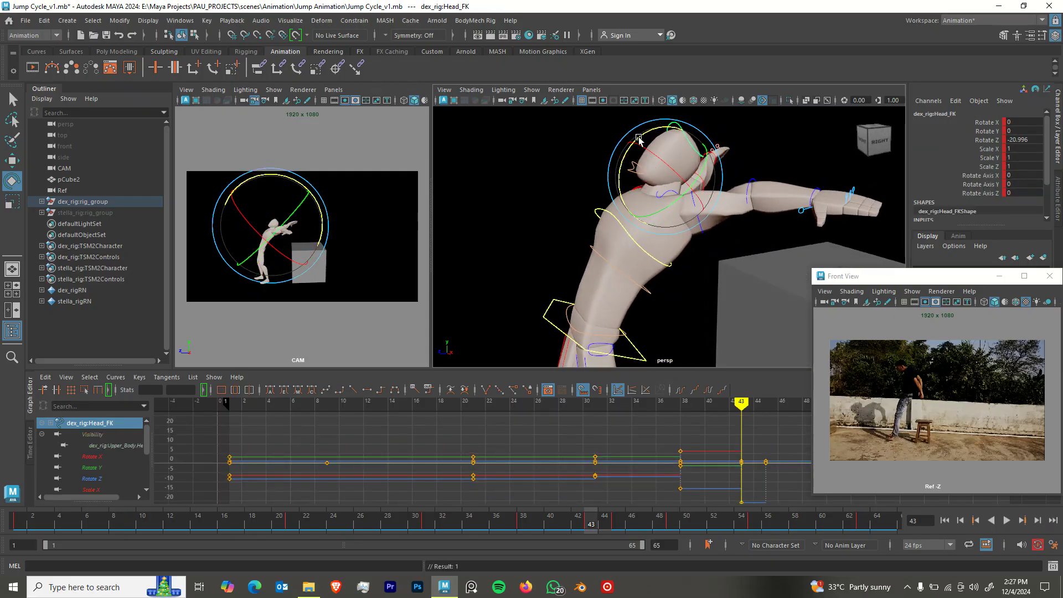
pyautogui.hotkey('ctrl', 'z')
pyautogui.hotkey('ctrl', 'z')
pyautogui.hotkey('ctrl', 'z')
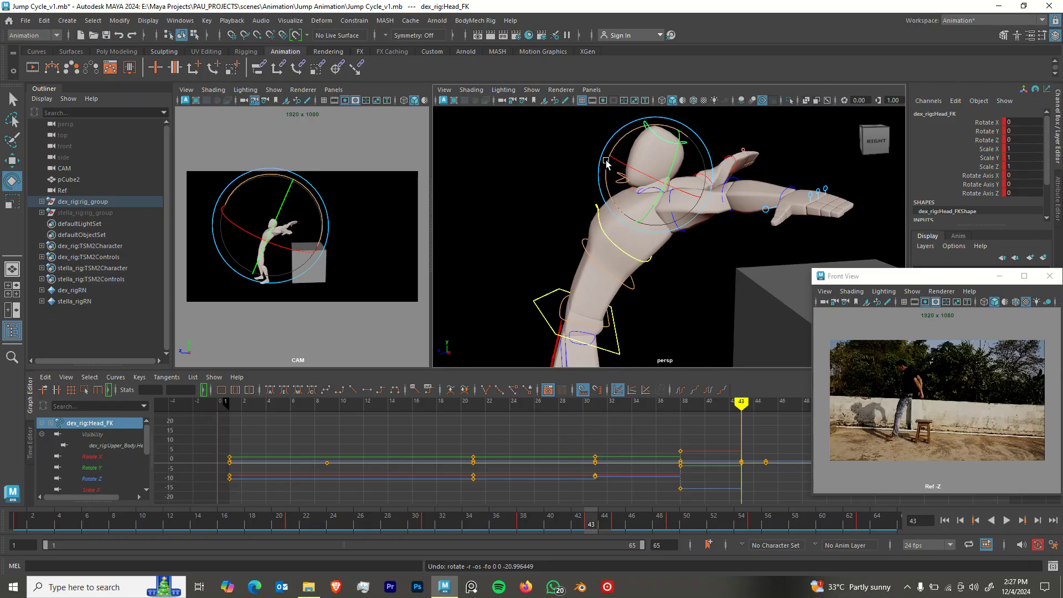
pyautogui.keyDown('alt'); pyautogui.moveTo(635, 263); pyautogui.dragTo(640, 257); pyautogui.keyUp('alt')
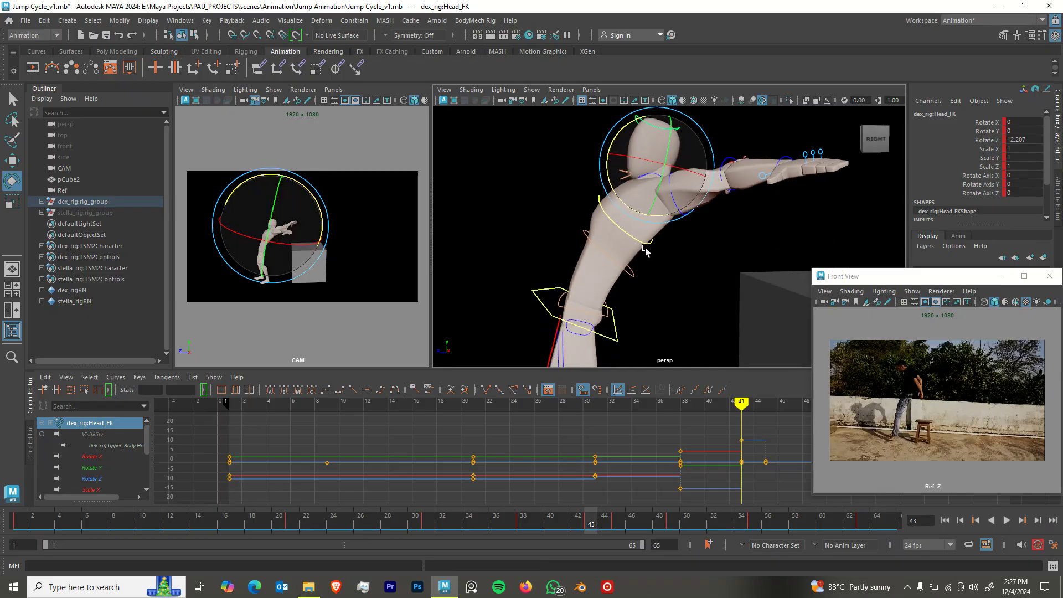
pyautogui.keyDown('alt'); pyautogui.moveTo(640, 257); pyautogui.dragTo(644, 211, button='middle'); pyautogui.keyUp('alt')
# Adjust the Upper_Body control at frame 43 to a position of about -34.9, -5.8, 232.6 and a rotation of about -24.4, -1.3, -4.0 degrees.
pyautogui.click(643, 212)
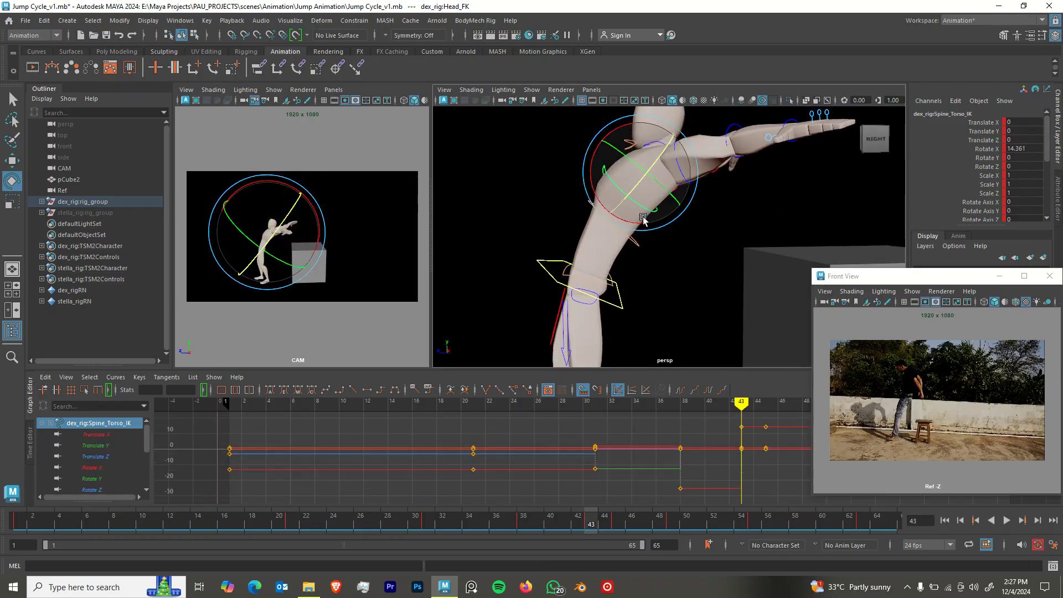
pyautogui.keyDown('alt'); pyautogui.moveTo(621, 287); pyautogui.dragTo(617, 274, button='middle'); pyautogui.keyUp('alt')
pyautogui.click(607, 271)
pyautogui.moveTo(626, 232); pyautogui.dragTo(646, 264)
pyautogui.scroll(-3, 659, 252)
pyautogui.keyDown('alt'); pyautogui.moveTo(645, 264); pyautogui.dragTo(676, 268, button='middle'); pyautogui.keyUp('alt')
pyautogui.press('q')
pyautogui.click(673, 222)
pyautogui.keyDown('alt'); pyautogui.moveTo(675, 269); pyautogui.dragTo(679, 206); pyautogui.keyUp('alt')
pyautogui.press('w')
pyautogui.keyDown('alt'); pyautogui.moveTo(673, 220); pyautogui.dragTo(651, 155, button='middle'); pyautogui.keyUp('alt')
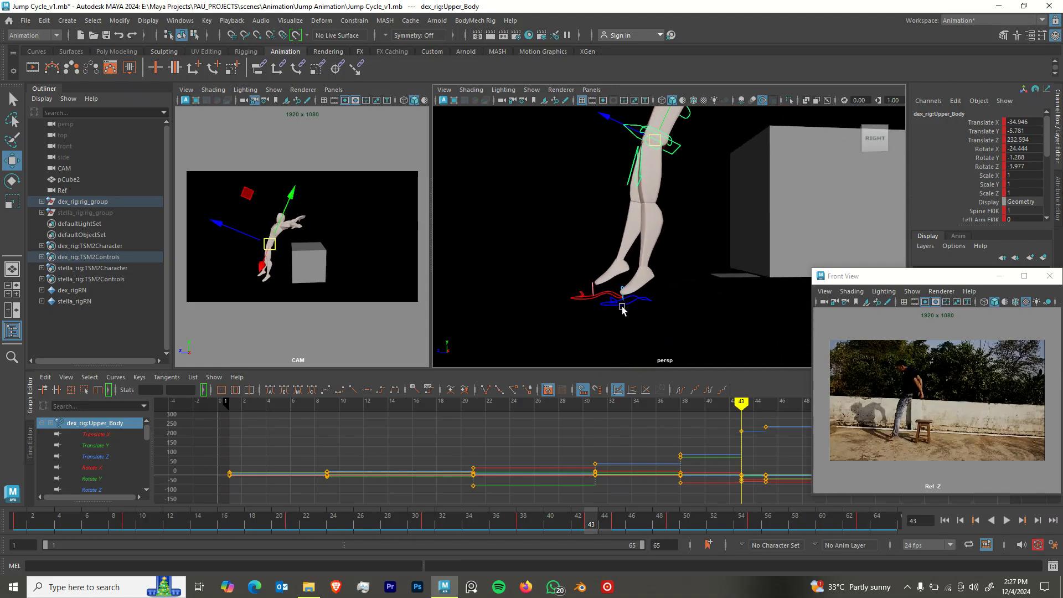
# Raise the left foot's IK control at frame 43 and rotate it to about -21.3, 14.8 and 7.9 degrees.
pyautogui.click(640, 308)
pyautogui.click(634, 301)
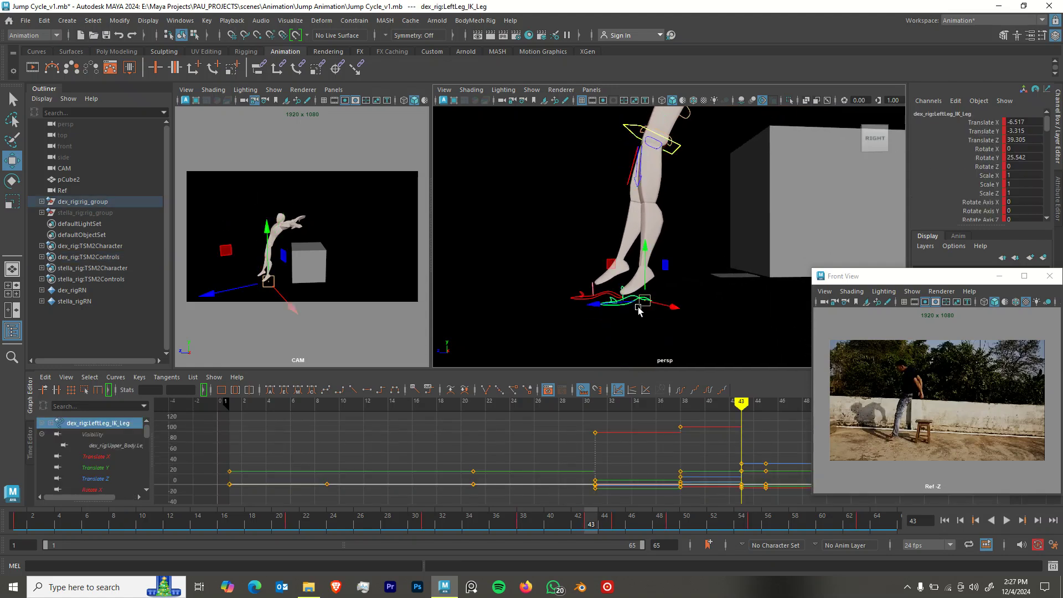
pyautogui.moveTo(642, 273)
pyautogui.mouseDown()
pyautogui.moveTo(640, 238)
pyautogui.moveTo(653, 244)
pyautogui.moveTo(641, 271)
pyautogui.mouseUp()
pyautogui.press('e')
pyautogui.press('w')
pyautogui.moveTo(646, 277); pyautogui.dragTo(630, 278)
# Move the right foot's IK control to about -6.5, -0.3, 42.1 at frame 43 and rotate the foot.
pyautogui.click(604, 299)
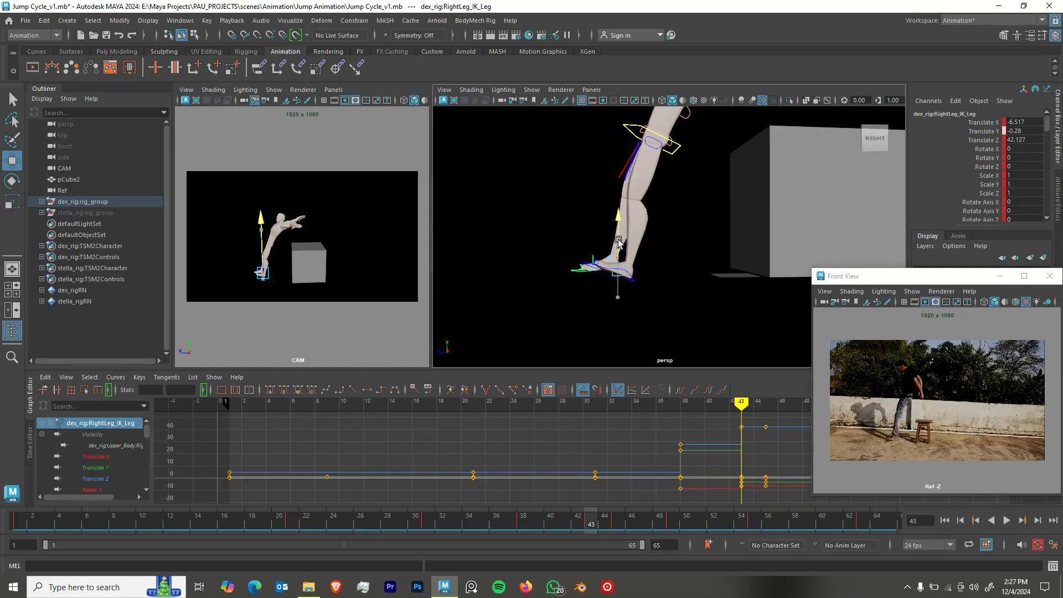
pyautogui.click(667, 297)
pyautogui.keyDown('alt'); pyautogui.moveTo(613, 267); pyautogui.dragTo(610, 288); pyautogui.keyUp('alt')
pyautogui.click(687, 281)
pyautogui.click(605, 277)
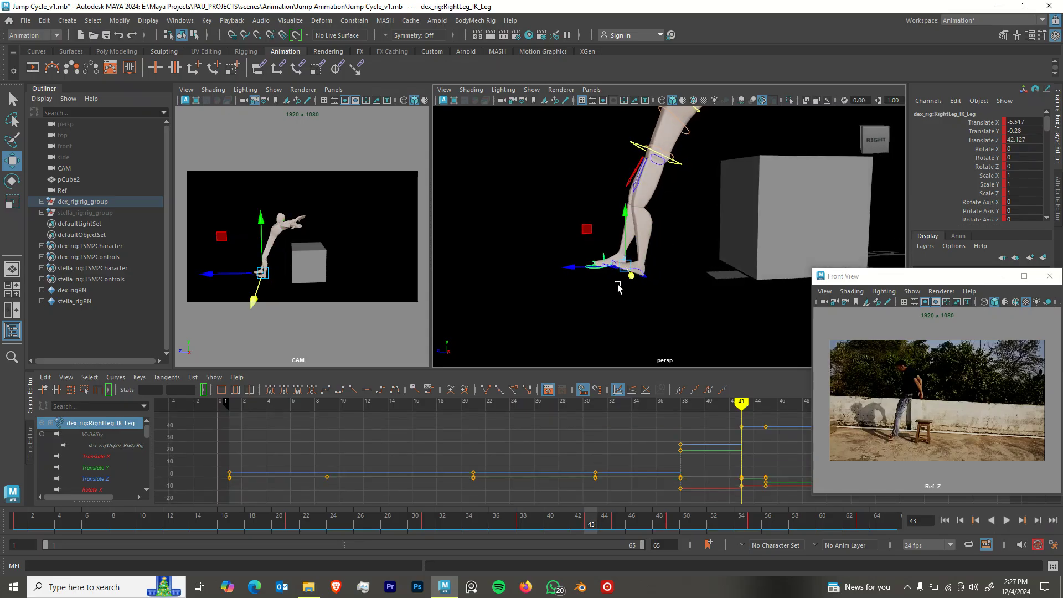
pyautogui.press('e')
pyautogui.moveTo(602, 223); pyautogui.dragTo(663, 264)
pyautogui.press('q')
# Select both foot controls with Upper_Body and move them together, placing Upper_Body at about -35.7, -15.8, 237.2 at frame 43.
pyautogui.click(637, 299)
pyautogui.click(671, 191)
pyautogui.press('w')
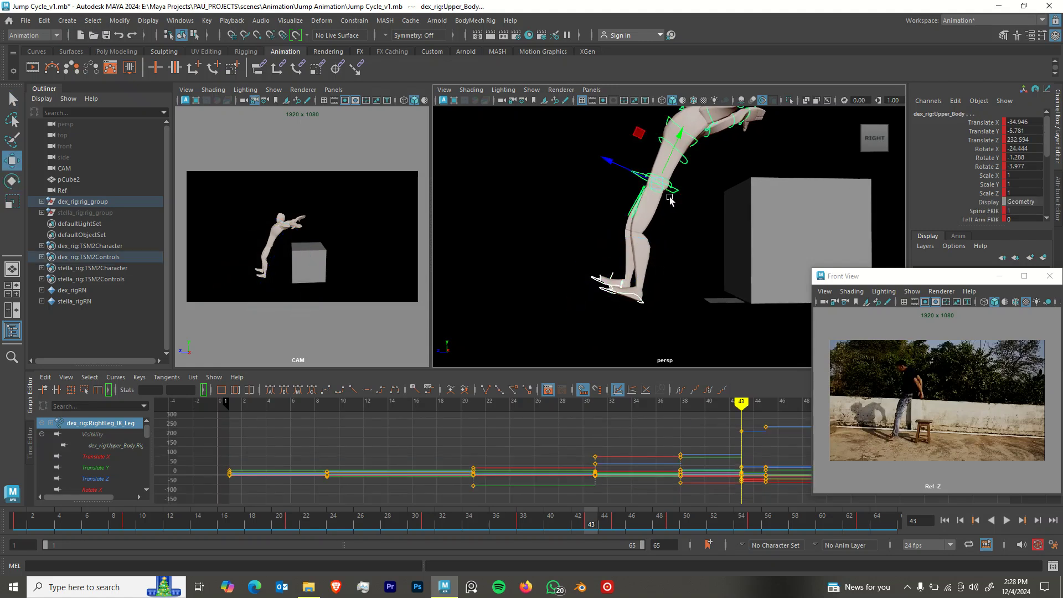
pyautogui.moveTo(662, 174); pyautogui.dragTo(658, 184)
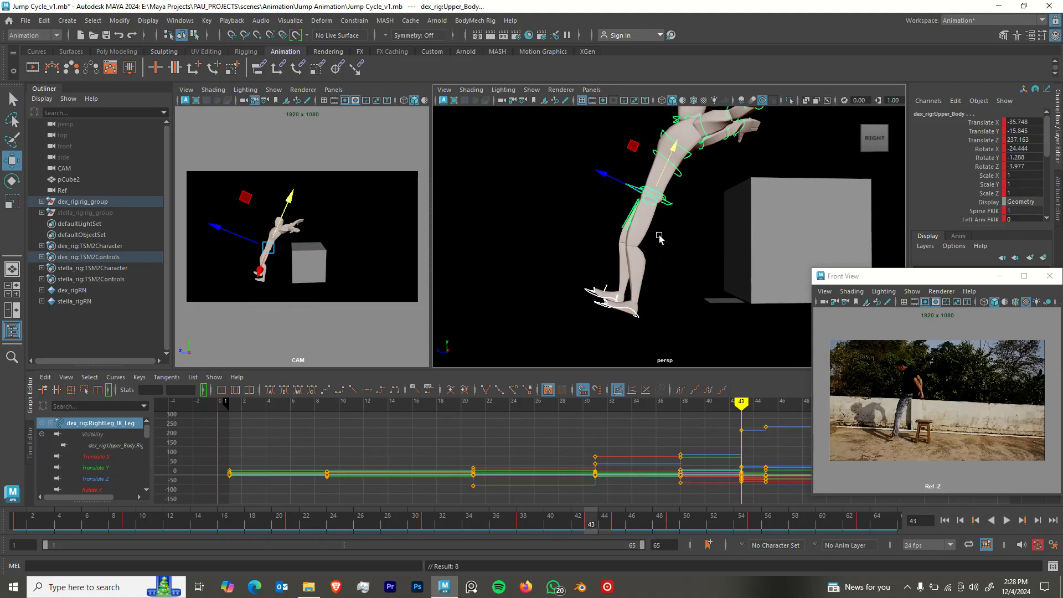
# Compare the frame 43 pose with the following key pose by flipping back and forth between them.
pyautogui.keyDown('alt'); pyautogui.moveTo(658, 241); pyautogui.dragTo(656, 205, button='middle'); pyautogui.keyUp('alt')
pyautogui.press('.')
pyautogui.press(',')
pyautogui.press('.')
pyautogui.press(',')
pyautogui.press('.')
pyautogui.press(',')
pyautogui.press('.')
pyautogui.press(',')
pyautogui.press('.')
pyautogui.press(',')
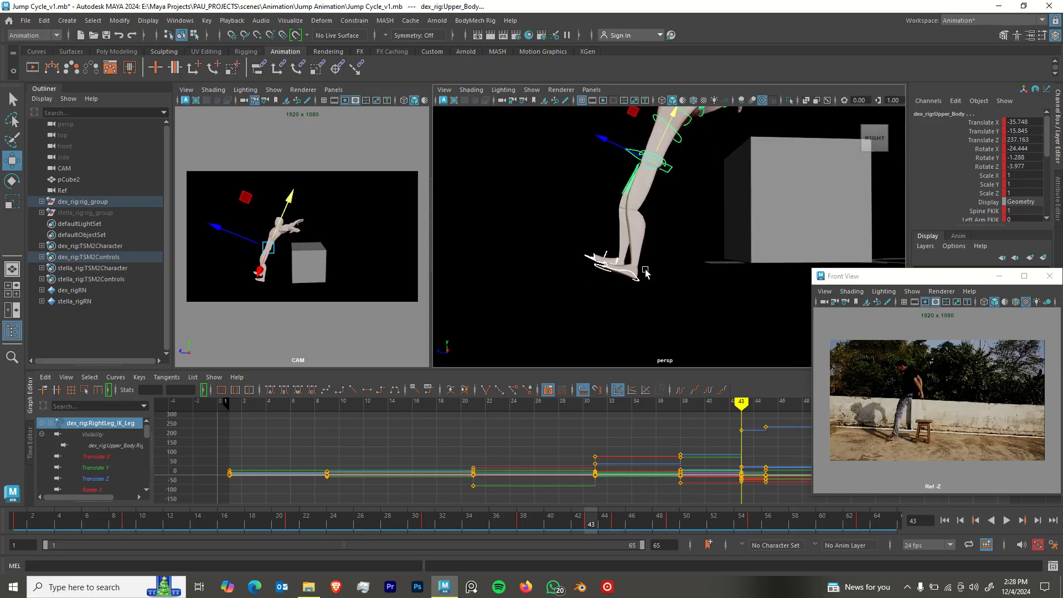
# Lower the left foot's IK control to about -4.8, -2.7, 41.3 at frame 43.
pyautogui.click(633, 273)
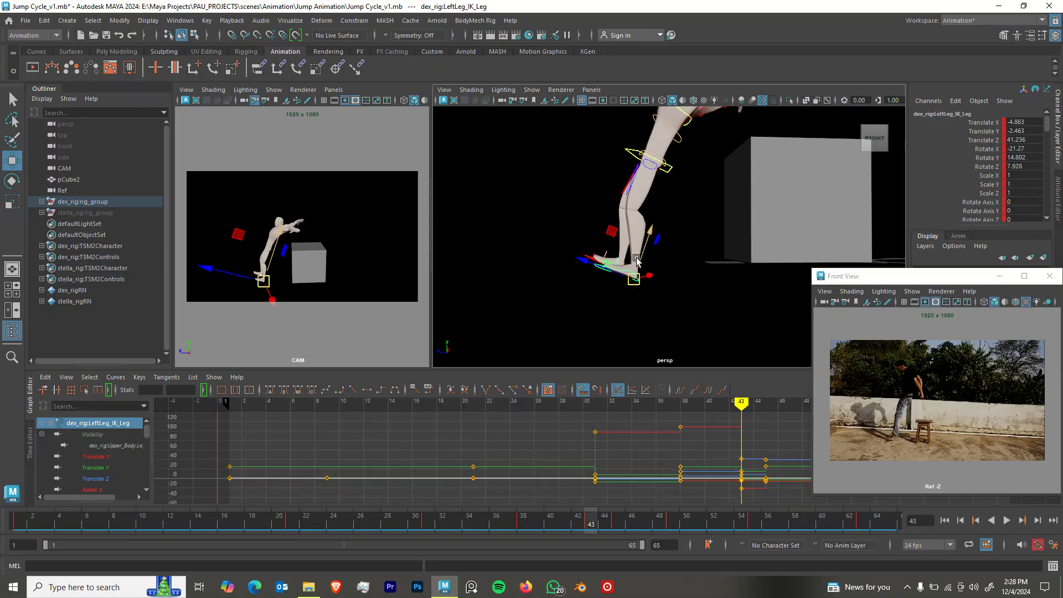
pyautogui.moveTo(635, 263); pyautogui.dragTo(622, 276)
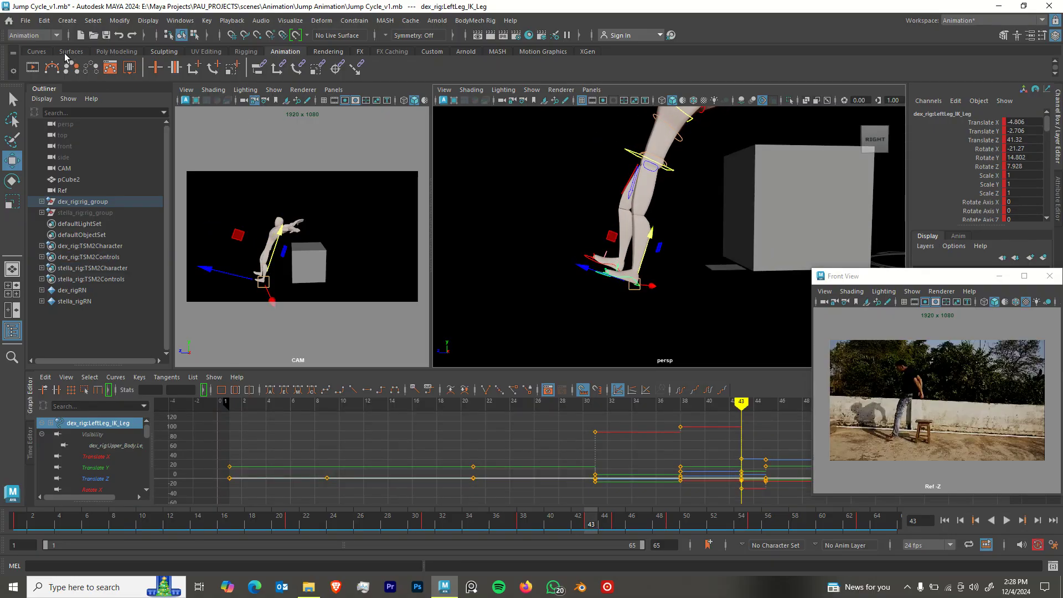
# Create a polygon plane as the ground and scale it uniformly to about 475.8.
pyautogui.click(126, 54)
pyautogui.click(129, 67)
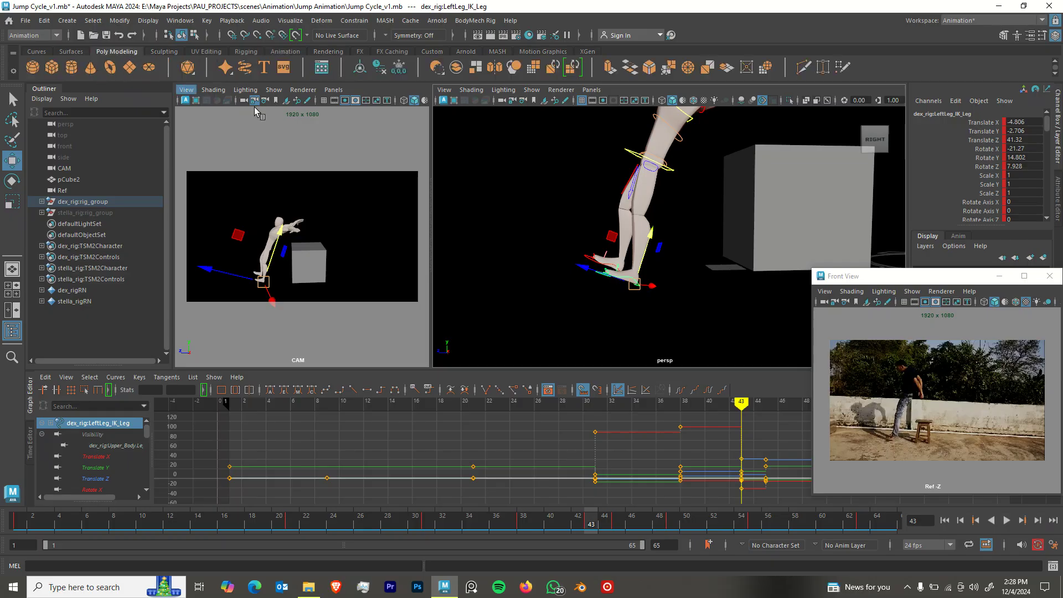
pyautogui.scroll(-3, 581, 280)
pyautogui.keyDown('alt'); pyautogui.moveTo(581, 279); pyautogui.dragTo(584, 284); pyautogui.keyUp('alt')
pyautogui.press('r')
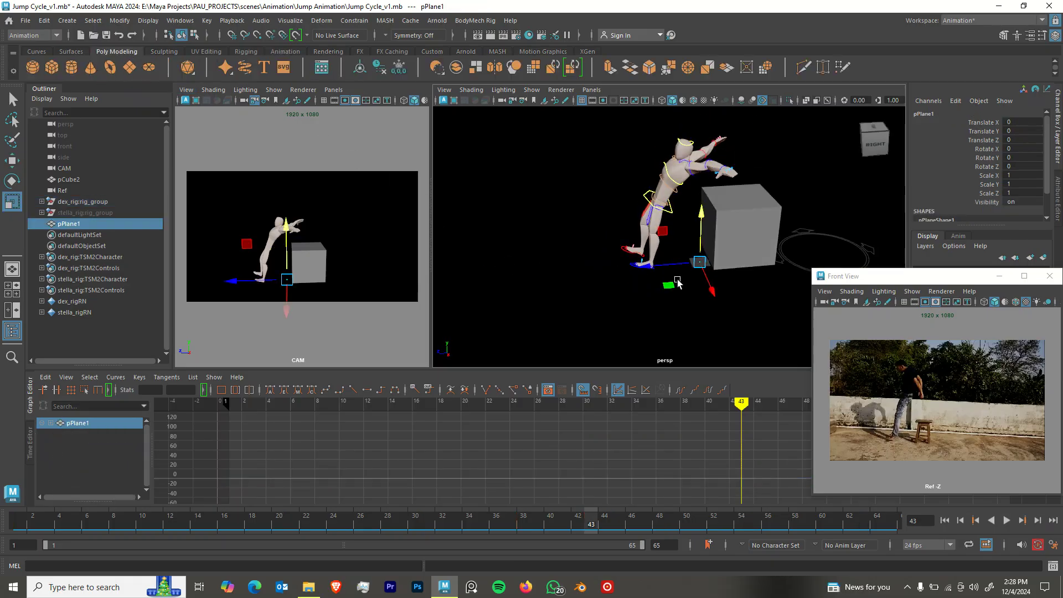
pyautogui.moveTo(699, 262); pyautogui.dragTo(945, 262)
pyautogui.keyDown('alt'); pyautogui.moveTo(831, 255); pyautogui.dragTo(725, 249); pyautogui.keyUp('alt')
# Move the reference video window off the display layers and add the ground plane to the Box layer.
pyautogui.moveTo(920, 282); pyautogui.dragTo(890, 374)
pyautogui.rightClick(965, 317)
pyautogui.click(977, 343)
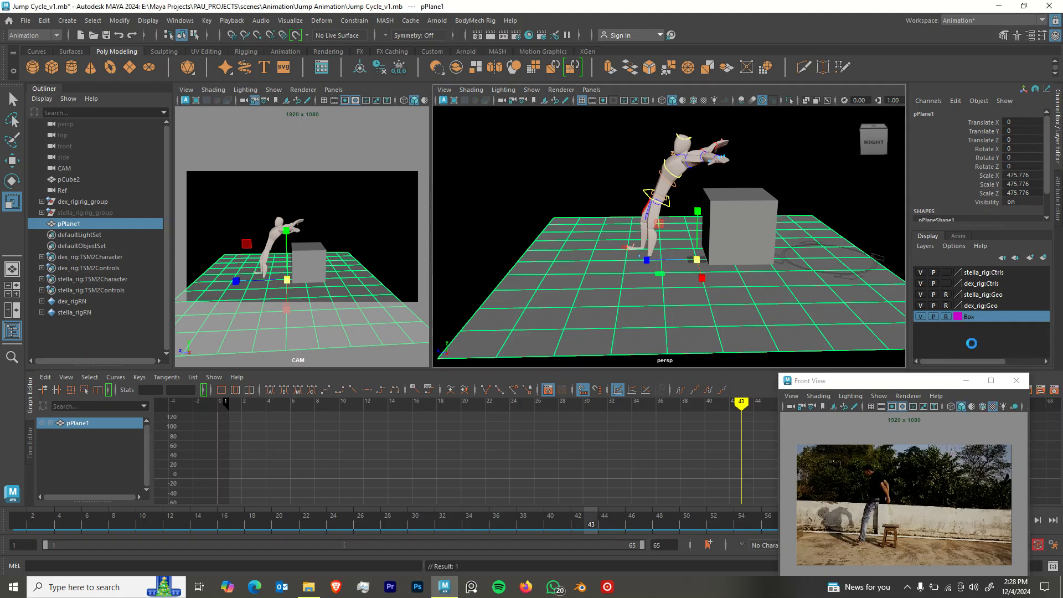
# Inspect the feet against the ground plane and play back the animation, returning to frame 43.
pyautogui.keyDown('alt'); pyautogui.moveTo(656, 261); pyautogui.dragTo(668, 284); pyautogui.keyUp('alt')
pyautogui.keyDown('alt'); pyautogui.moveTo(658, 247); pyautogui.dragTo(712, 282, button='right'); pyautogui.keyUp('alt')
pyautogui.moveTo(712, 281)
pyautogui.keyDown('alt'); pyautogui.mouseDown()
pyautogui.moveTo(690, 253)
pyautogui.moveTo(698, 278)
pyautogui.mouseUp(); pyautogui.keyUp('alt')
pyautogui.keyDown('alt'); pyautogui.moveTo(734, 289); pyautogui.dragTo(686, 266, button='right'); pyautogui.keyUp('alt')
pyautogui.keyDown('alt'); pyautogui.moveTo(686, 266); pyautogui.dragTo(690, 255); pyautogui.keyUp('alt')
pyautogui.keyDown('alt'); pyautogui.moveTo(690, 256); pyautogui.dragTo(694, 205, button='middle'); pyautogui.keyUp('alt')
pyautogui.keyDown('alt'); pyautogui.moveTo(694, 205); pyautogui.dragTo(644, 227); pyautogui.keyUp('alt')
pyautogui.click(645, 220)
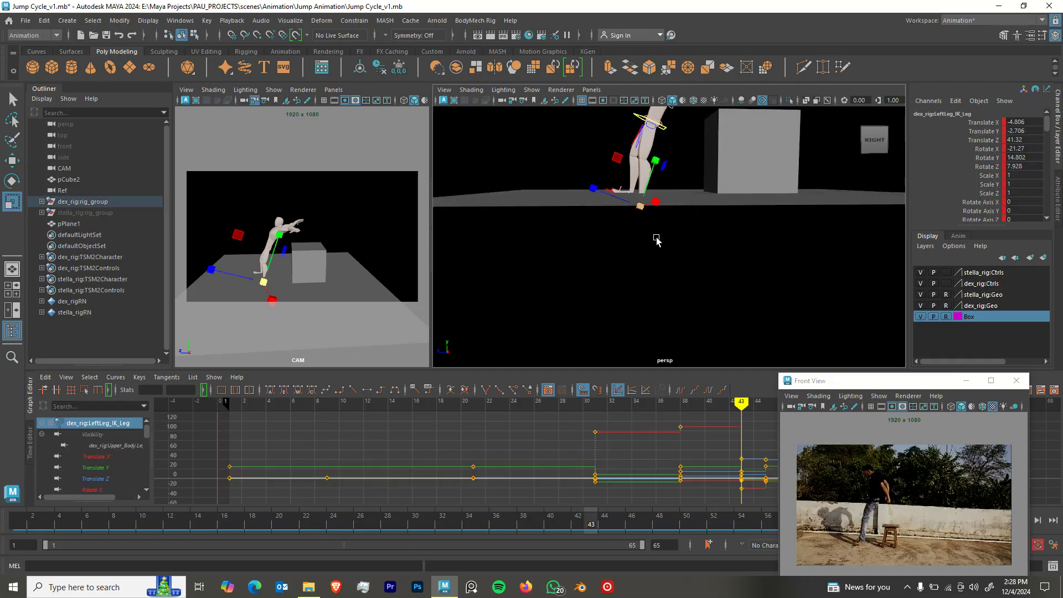
pyautogui.moveTo(591, 529); pyautogui.dragTo(621, 533)
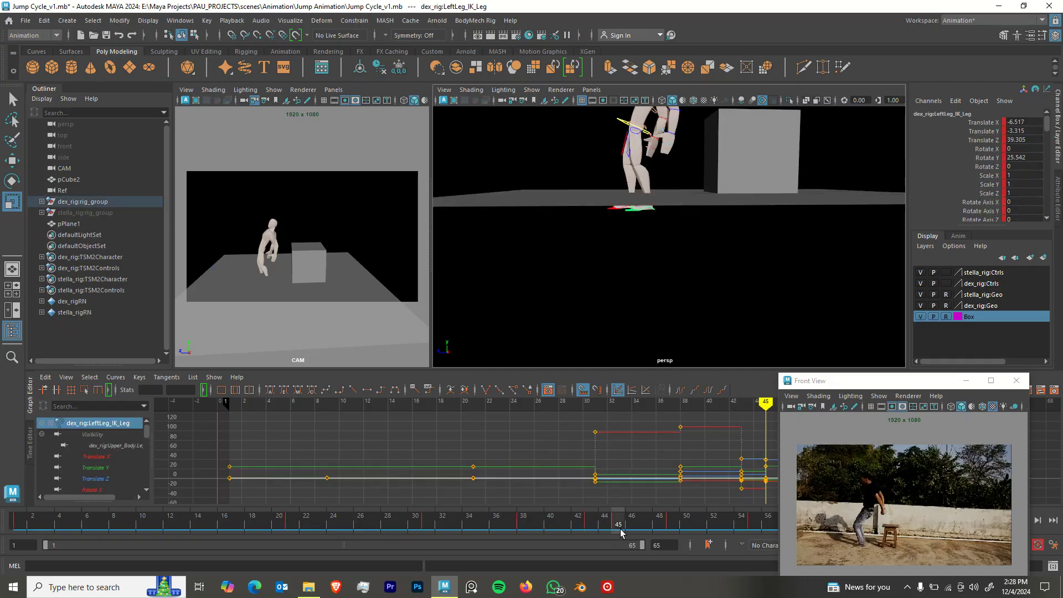
pyautogui.hotkey('alt', 'v')
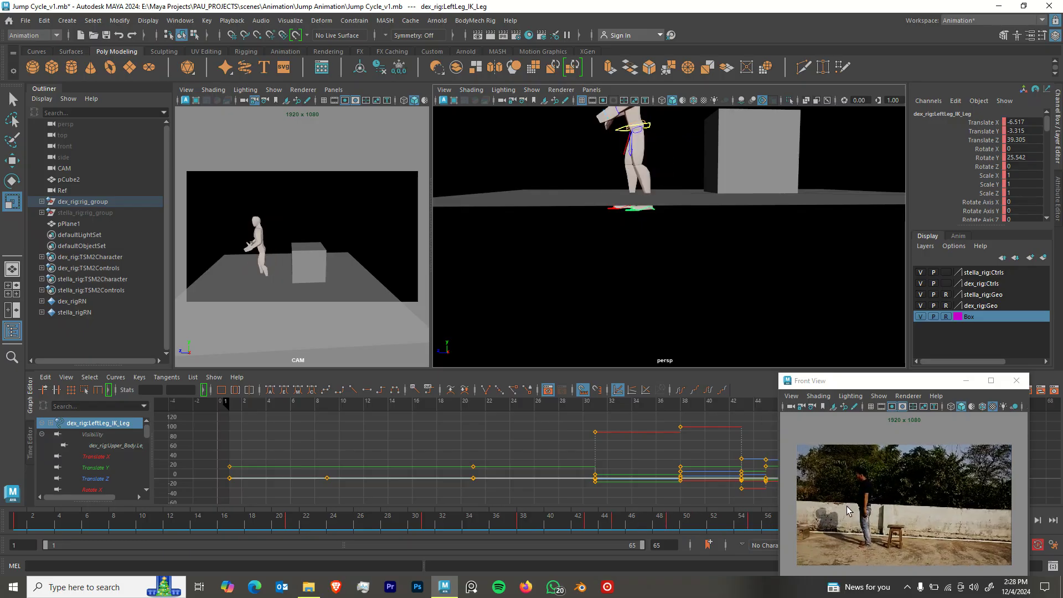
pyautogui.moveTo(526, 473); pyautogui.dragTo(590, 511)
pyautogui.keyDown('alt'); pyautogui.moveTo(616, 212); pyautogui.dragTo(603, 272, button='middle'); pyautogui.keyUp('alt')
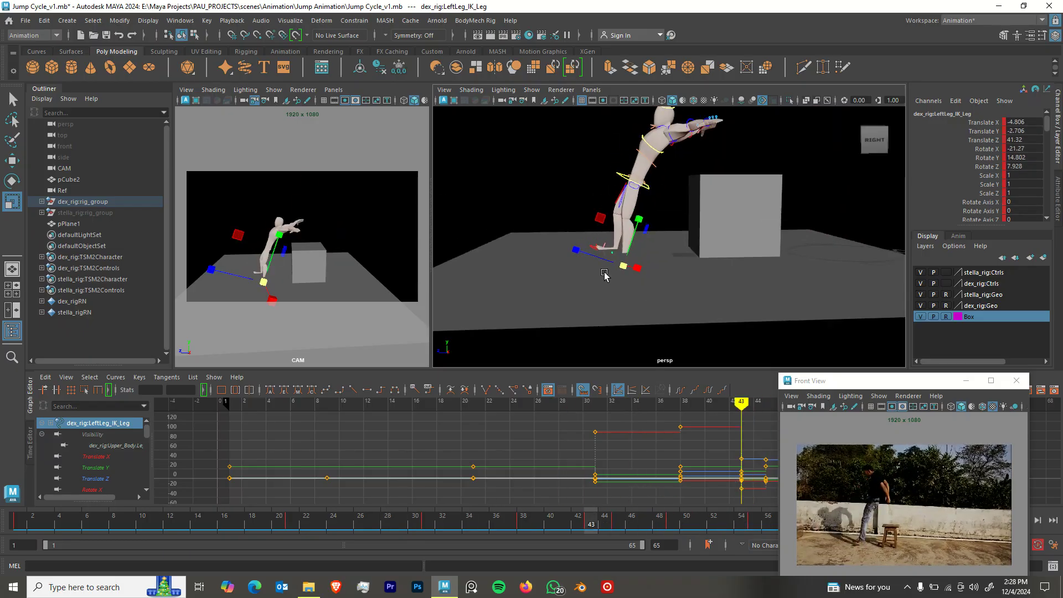
pyautogui.press('q')
pyautogui.scroll(-2, 627, 261)
pyautogui.moveTo(627, 260)
pyautogui.keyDown('alt'); pyautogui.mouseDown()
pyautogui.moveTo(634, 251)
pyautogui.moveTo(634, 266)
pyautogui.moveTo(672, 281)
pyautogui.moveTo(635, 261)
pyautogui.mouseUp(); pyautogui.keyUp('alt')
# Select both foot controls and Upper_Body, switch the move axis to world orientation, and raise them vertically at frame 43.
pyautogui.click(524, 526)
pyautogui.click(680, 151)
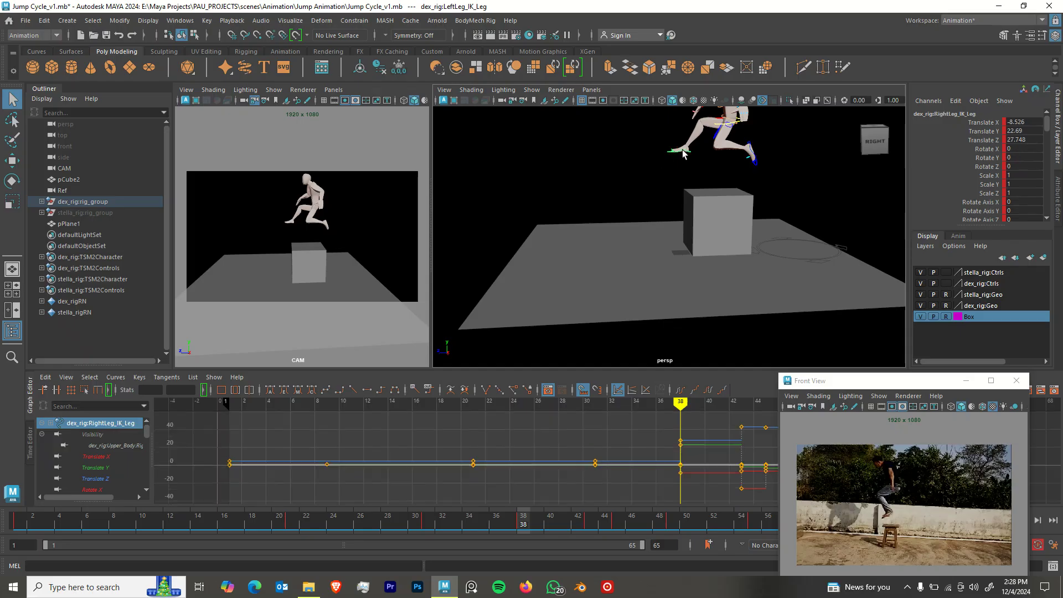
pyautogui.keyDown('shift'); pyautogui.click(751, 156); pyautogui.keyUp('shift')
pyautogui.keyDown('alt'); pyautogui.moveTo(724, 130); pyautogui.dragTo(739, 173, button='right'); pyautogui.keyUp('alt')
pyautogui.keyDown('alt'); pyautogui.moveTo(739, 172); pyautogui.dragTo(679, 258, button='middle'); pyautogui.keyUp('alt')
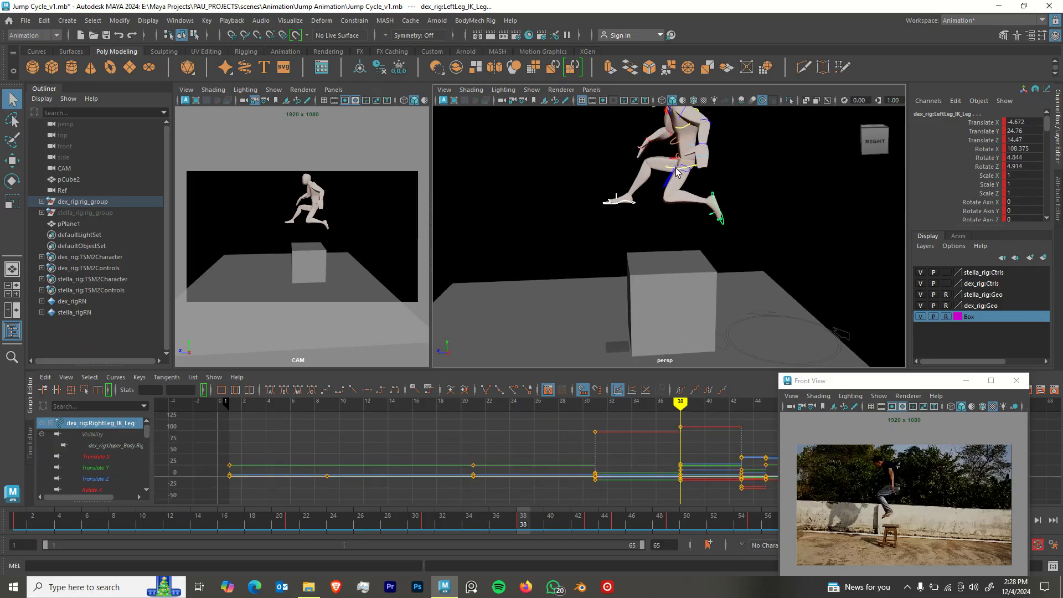
pyautogui.click(675, 168)
pyautogui.click(589, 523)
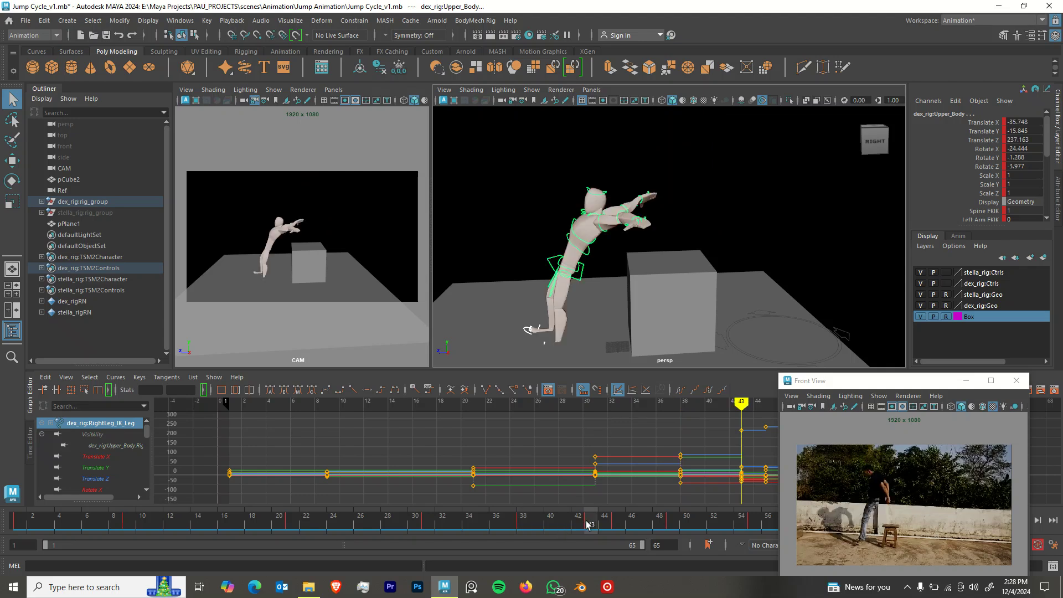
pyautogui.press('w')
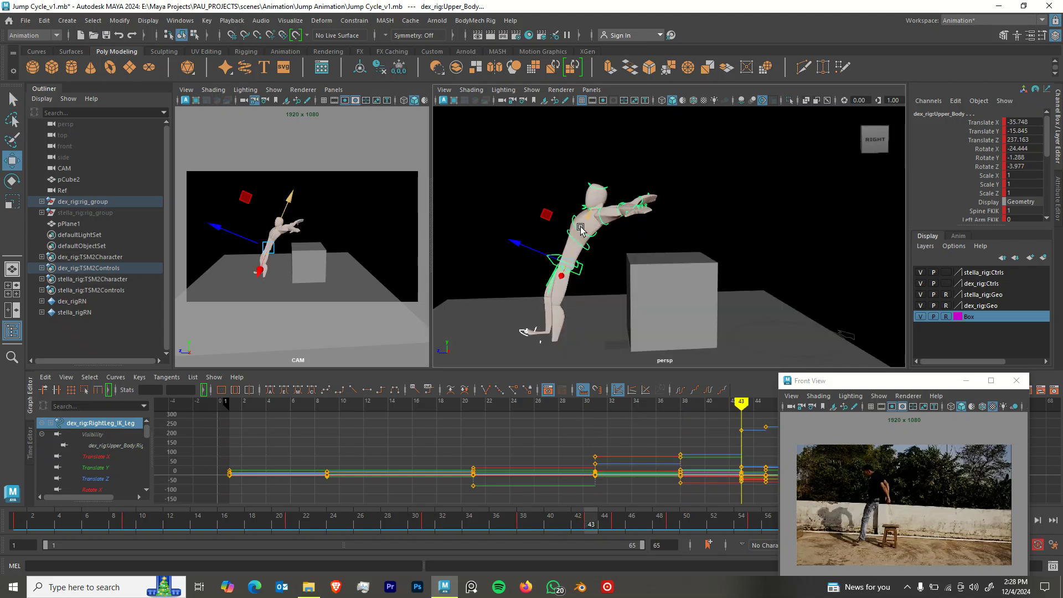
pyautogui.keyDown('ctrl'); pyautogui.keyDown('shift'); pyautogui.moveTo(568, 221); pyautogui.dragTo(519, 223, button='right'); pyautogui.keyUp('shift'); pyautogui.keyUp('ctrl')
pyautogui.moveTo(567, 228); pyautogui.dragTo(567, 214)
pyautogui.keyDown('alt'); pyautogui.moveTo(574, 242); pyautogui.dragTo(609, 195, button='middle'); pyautogui.keyUp('alt')
pyautogui.keyDown('alt'); pyautogui.moveTo(610, 197); pyautogui.dragTo(584, 174); pyautogui.keyUp('alt')
# Raise the body and foot controls onto the ground at the next key poses, with Upper_Body's Translate Y about -3 at frame 55.
pyautogui.press('.')
pyautogui.press('.')
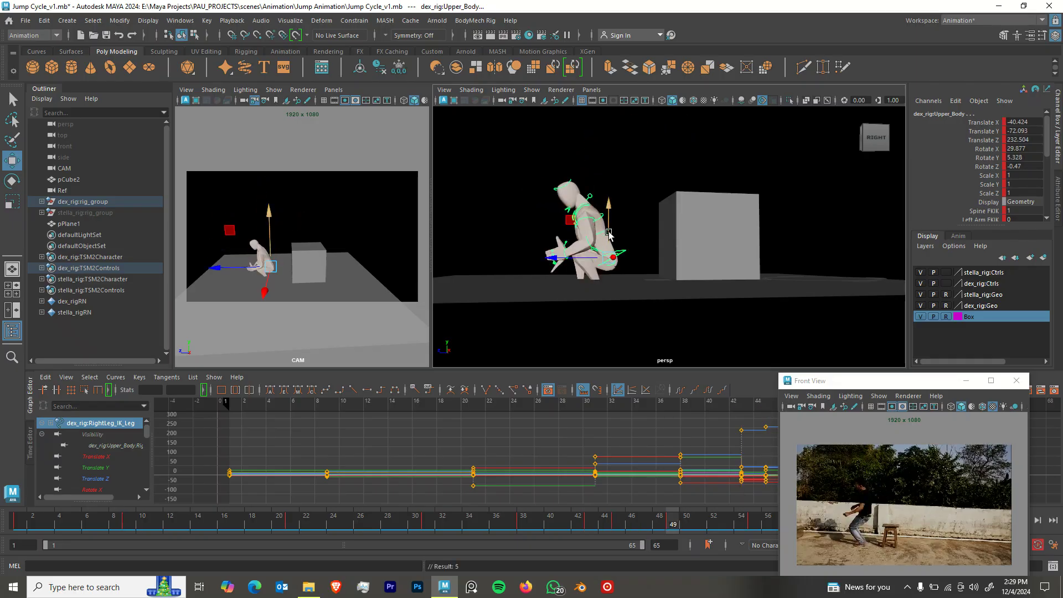
pyautogui.press('.')
pyautogui.moveTo(608, 203); pyautogui.dragTo(583, 173)
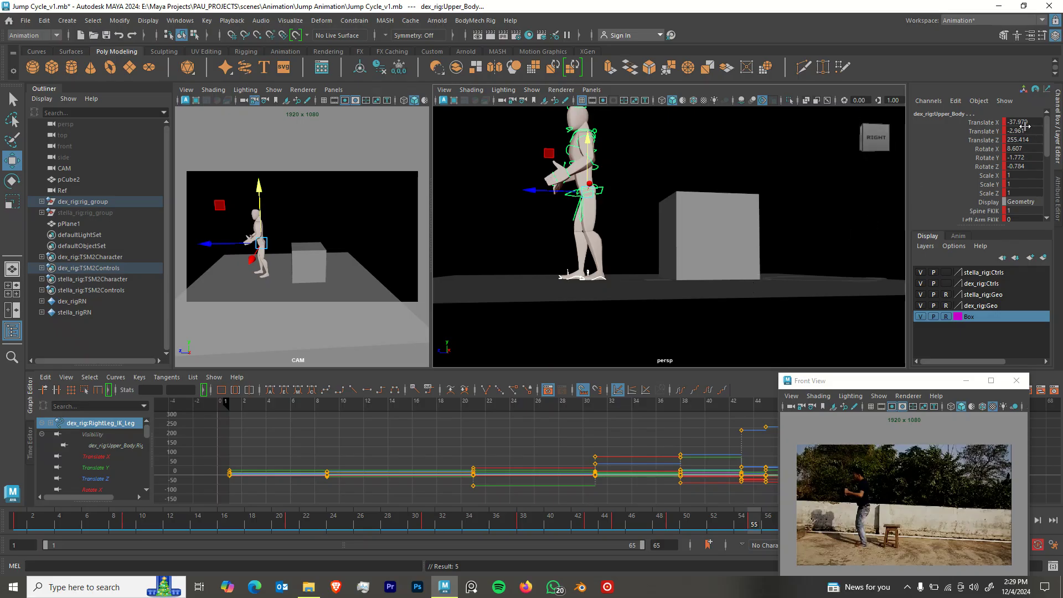
# Raise the body and feet at the final standing pose and fine-tune them in the front view to Upper_Body Translate Y about -1.4.
pyautogui.press('.')
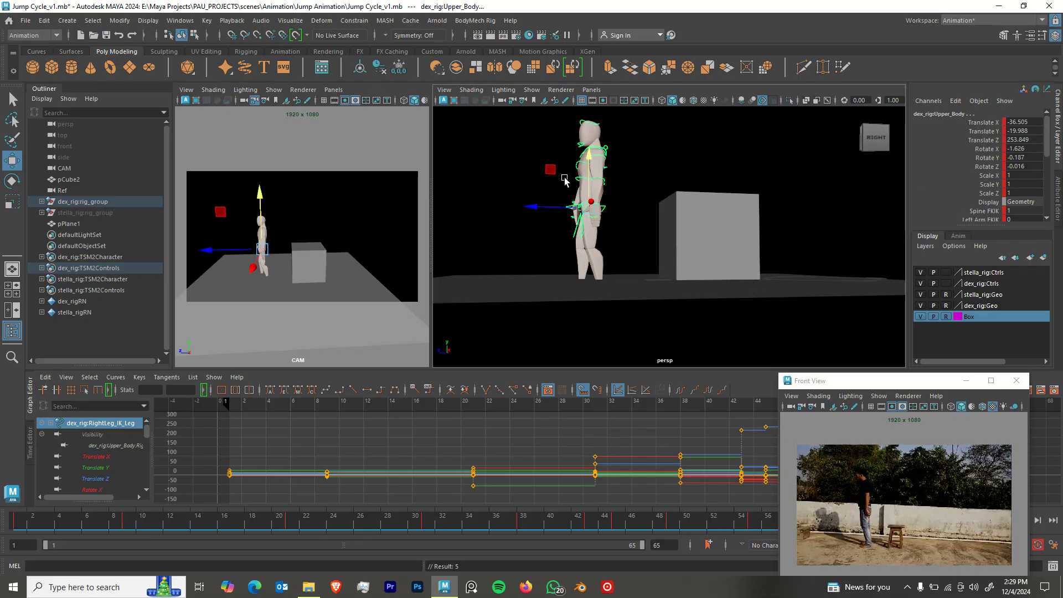
pyautogui.moveTo(594, 172); pyautogui.dragTo(595, 141)
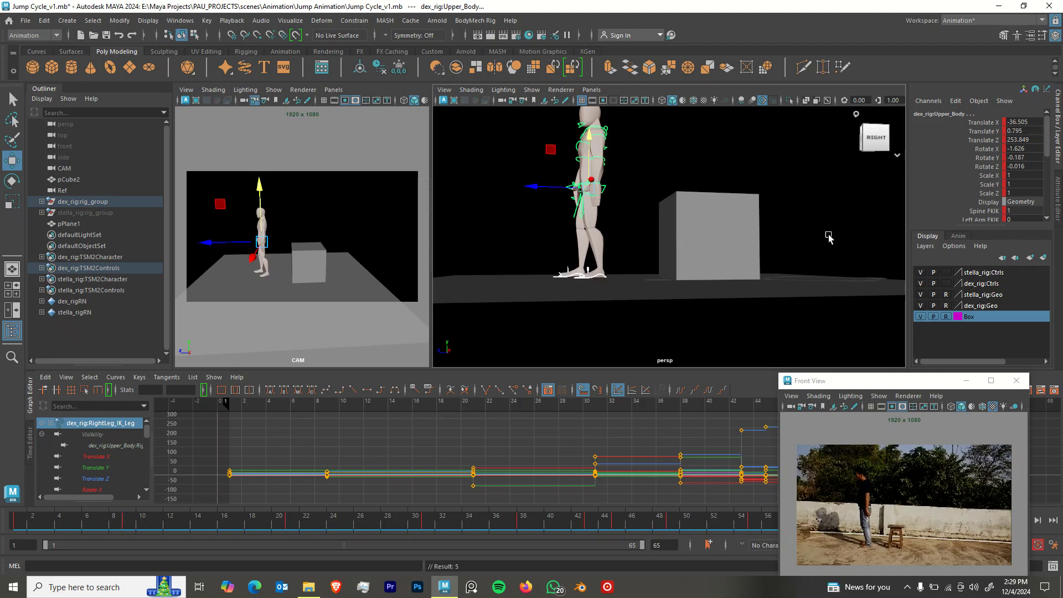
pyautogui.scroll(3, 556, 310)
pyautogui.press('space')
pyautogui.moveTo(608, 280); pyautogui.dragTo(611, 307)
pyautogui.keyDown('alt'); pyautogui.moveTo(644, 299); pyautogui.dragTo(651, 271, button='middle'); pyautogui.keyUp('alt')
pyautogui.scroll(2, 655, 234)
pyautogui.scroll(-3, 655, 235)
pyautogui.scroll(-2, 649, 267)
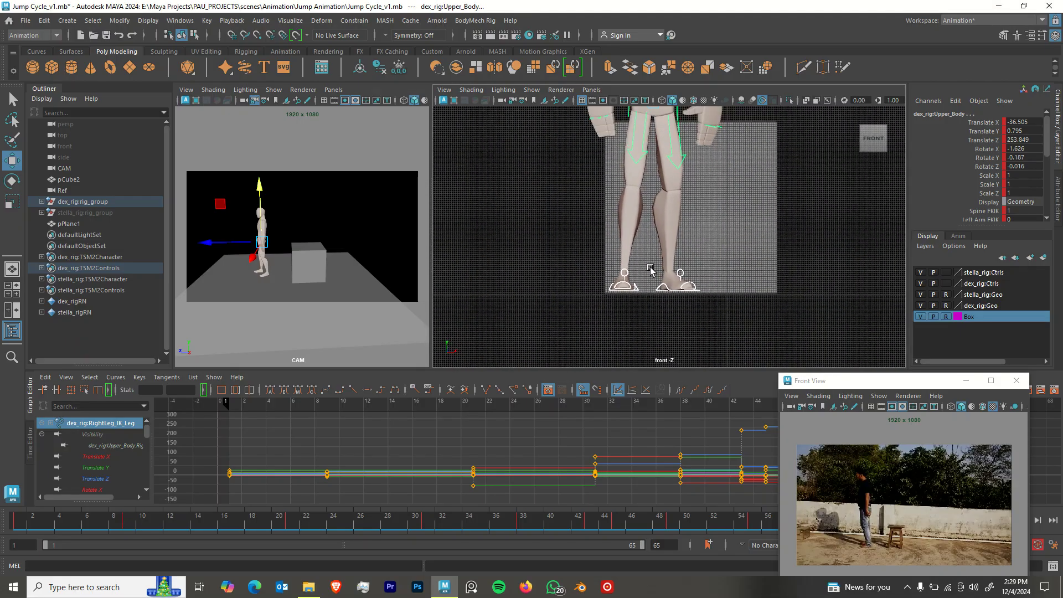
pyautogui.keyDown('alt'); pyautogui.moveTo(659, 120); pyautogui.dragTo(657, 162, button='middle'); pyautogui.keyUp('alt')
pyautogui.moveTo(654, 140); pyautogui.dragTo(655, 144)
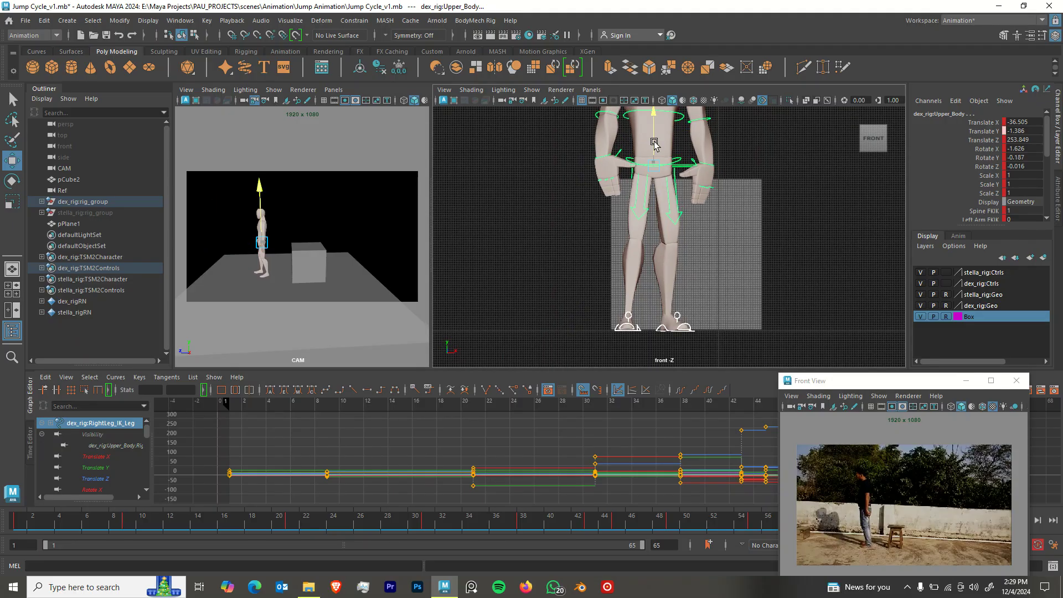
# Fine-tune the body and foot height at the final standing pose to Upper_Body Translate Y about -1.7, and move the reference window clear of the timeline.
pyautogui.moveTo(653, 144); pyautogui.dragTo(651, 143)
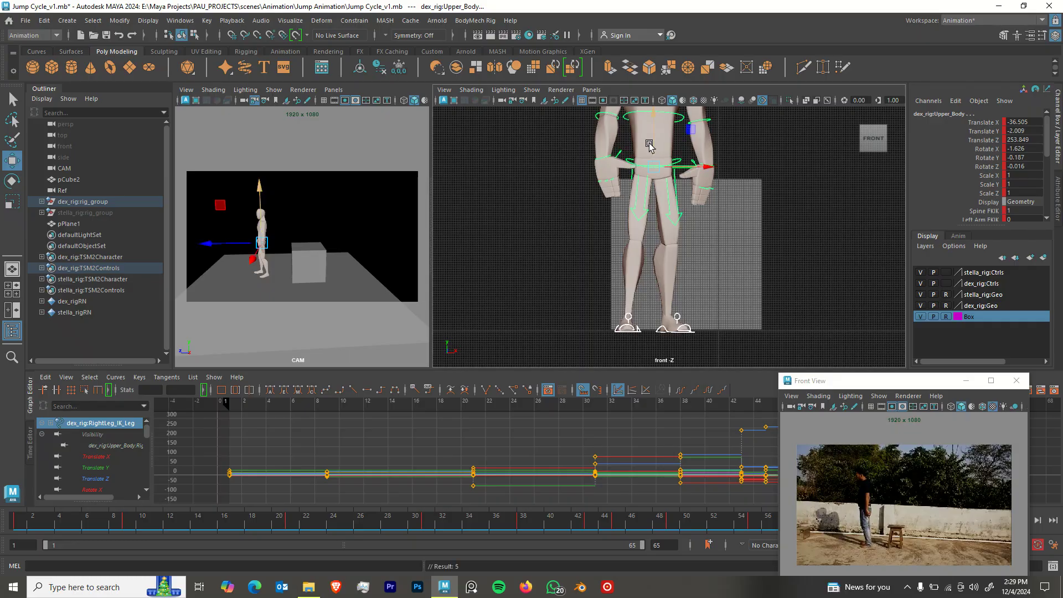
pyautogui.keyDown('alt'); pyautogui.moveTo(642, 255); pyautogui.dragTo(633, 265); pyautogui.keyUp('alt')
pyautogui.moveTo(653, 143); pyautogui.dragTo(653, 143)
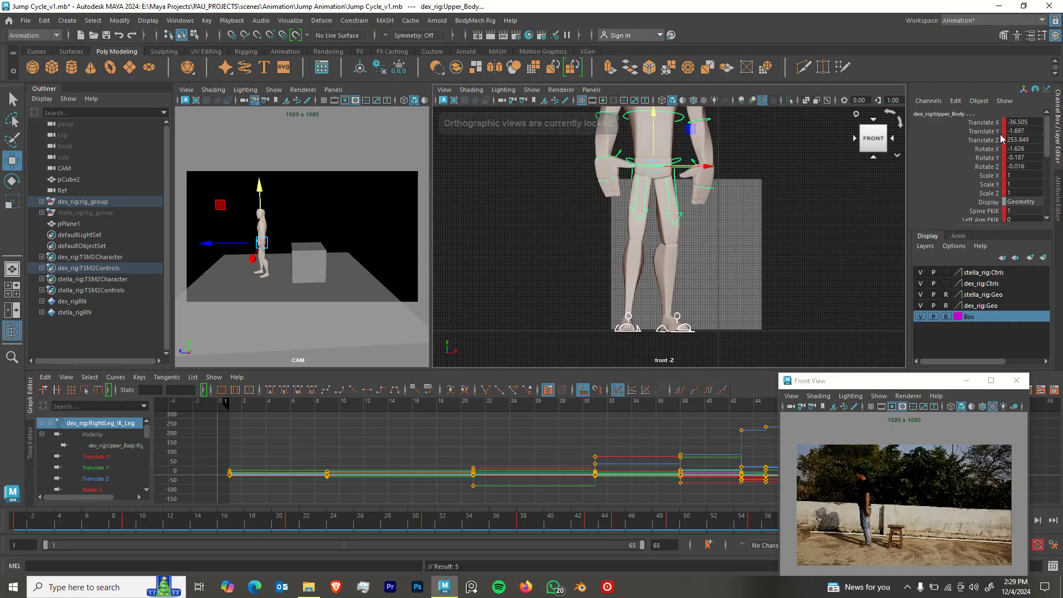
pyautogui.doubleClick(1031, 133)
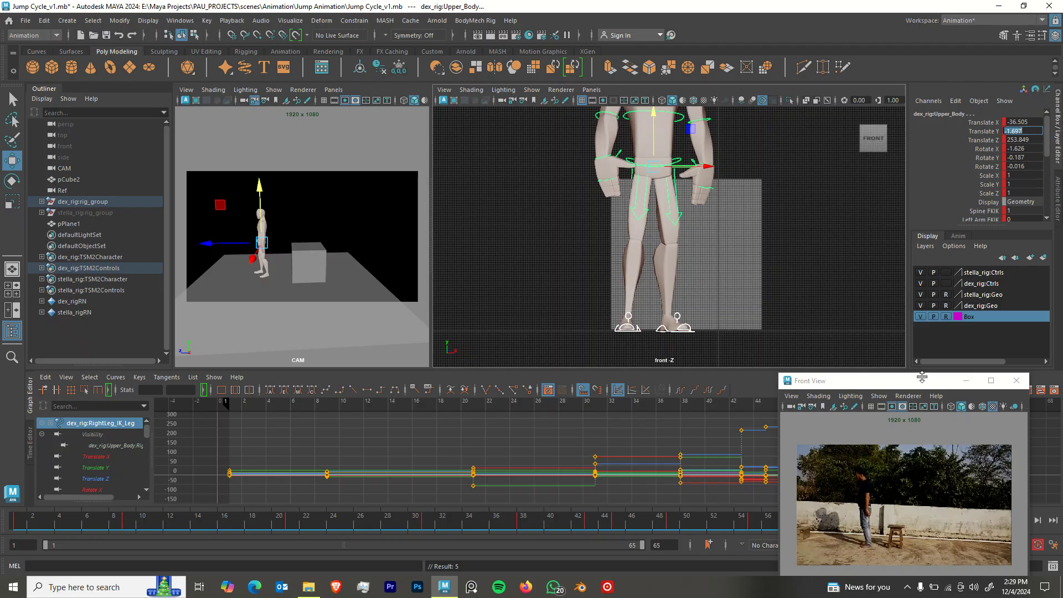
pyautogui.moveTo(918, 388); pyautogui.dragTo(936, 264)
# Try applying the final pose's Translate Y of -1.697 to Upper_Body and both feet at frame 49, and undo it.
pyautogui.click(753, 521)
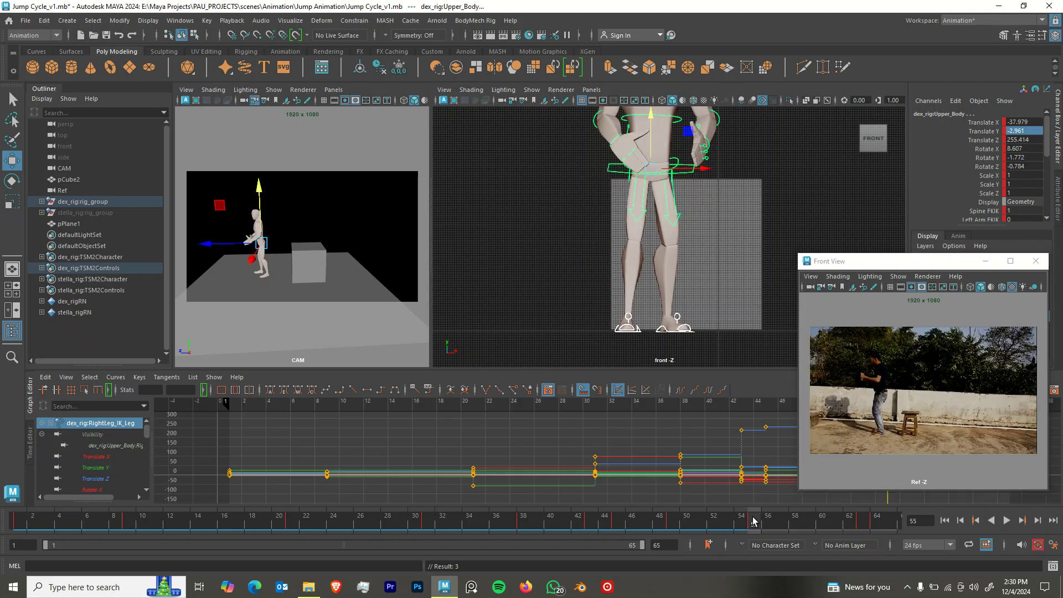
pyautogui.click(1019, 132)
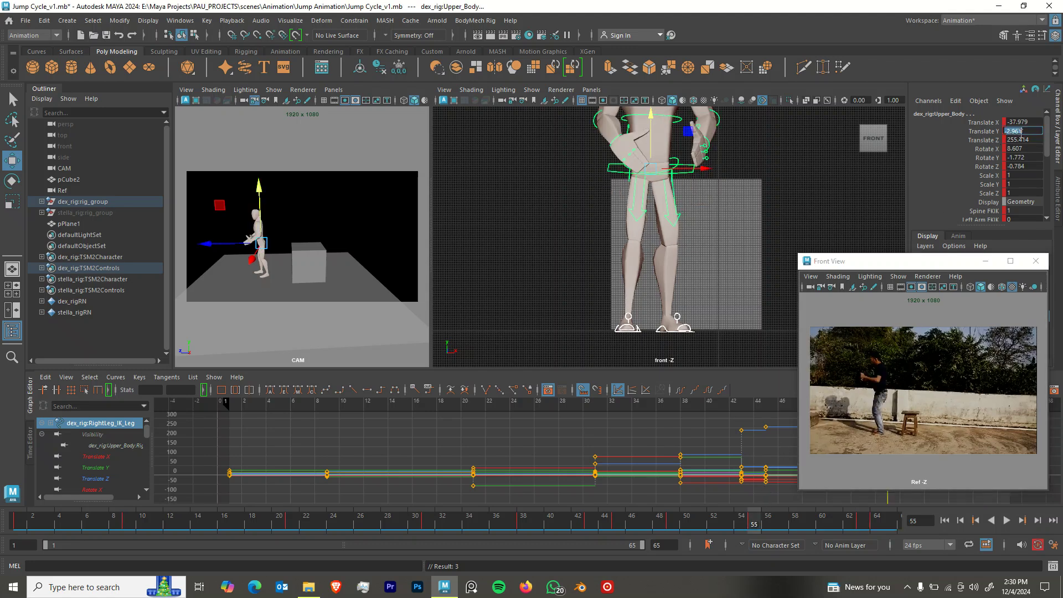
pyautogui.click(672, 523)
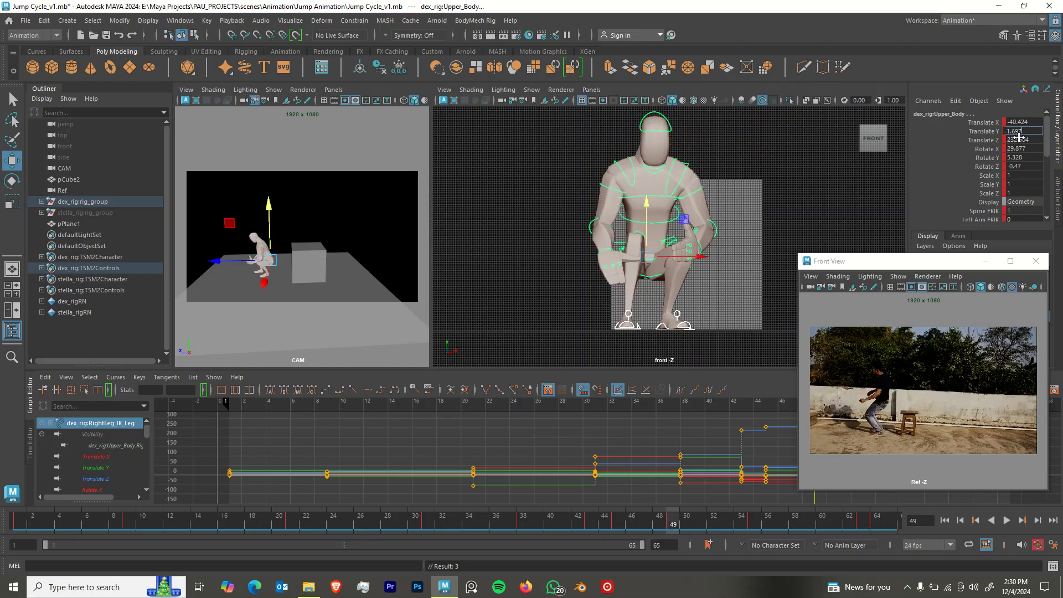
pyautogui.write('-1.697')
pyautogui.press('Return')
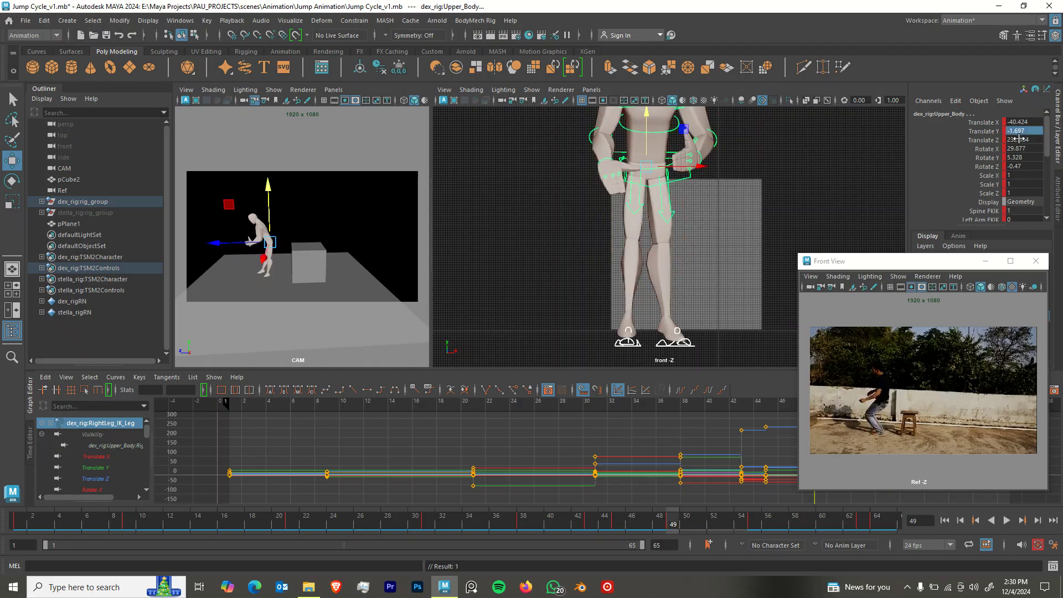
pyautogui.keyDown('alt'); pyautogui.click(685, 275); pyautogui.keyUp('alt')
pyautogui.hotkey('ctrl', 'z')
pyautogui.hotkey('ctrl', 'z')
pyautogui.hotkey('ctrl', 'z')
pyautogui.hotkey('alt', 'v')
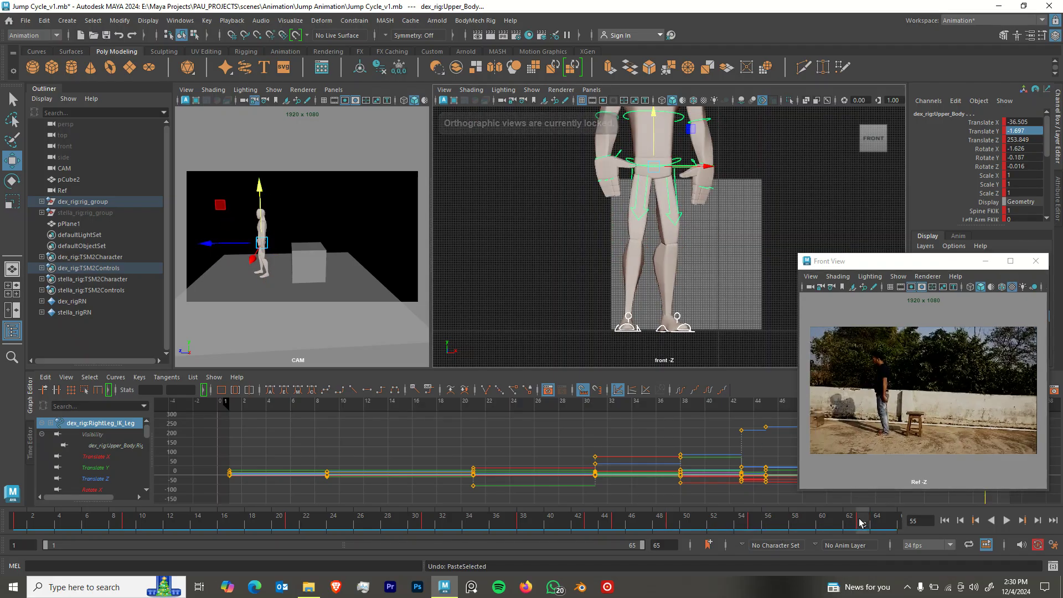
# Try copying the Translate Y of -1.697 from frame 63 to the body and foot controls at frame 55, and undo it.
pyautogui.moveTo(726, 537); pyautogui.dragTo(892, 508)
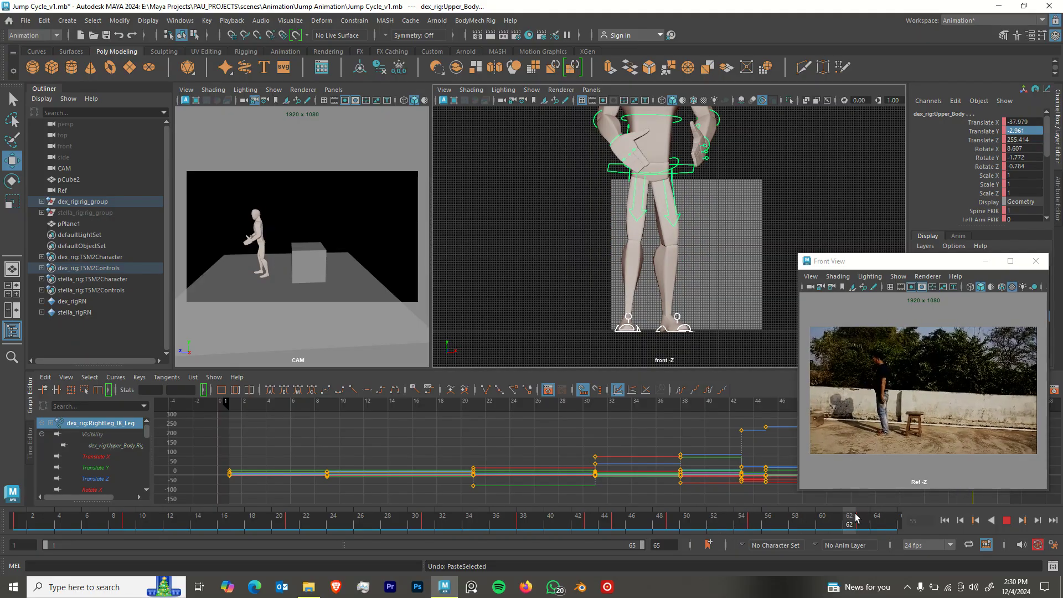
pyautogui.hotkey('alt', 'v')
pyautogui.click(867, 500)
pyautogui.doubleClick(1037, 132)
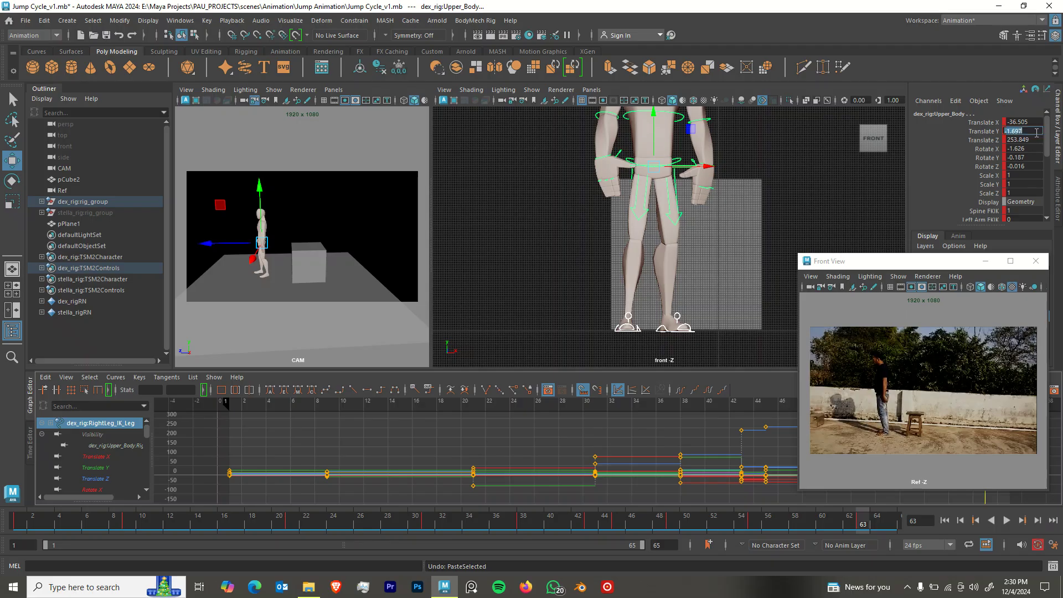
pyautogui.click(752, 525)
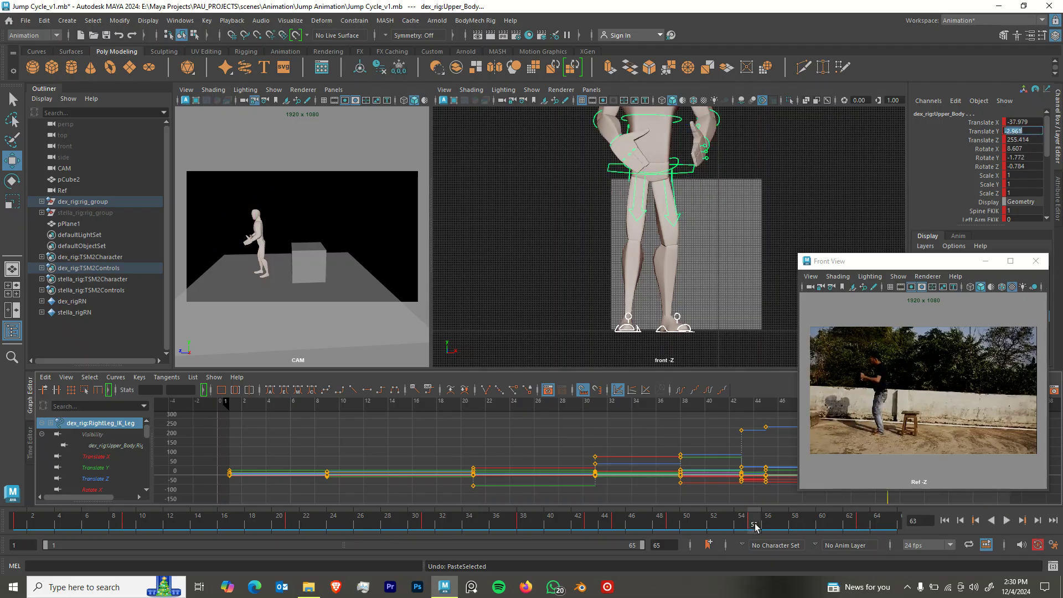
pyautogui.press('Return')
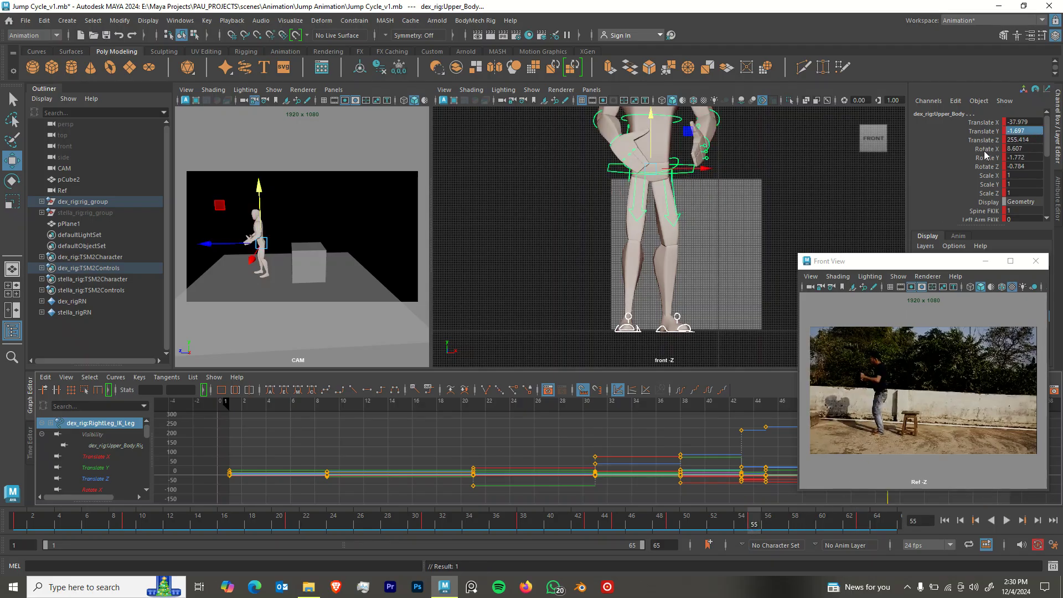
pyautogui.hotkey('ctrl', 'z')
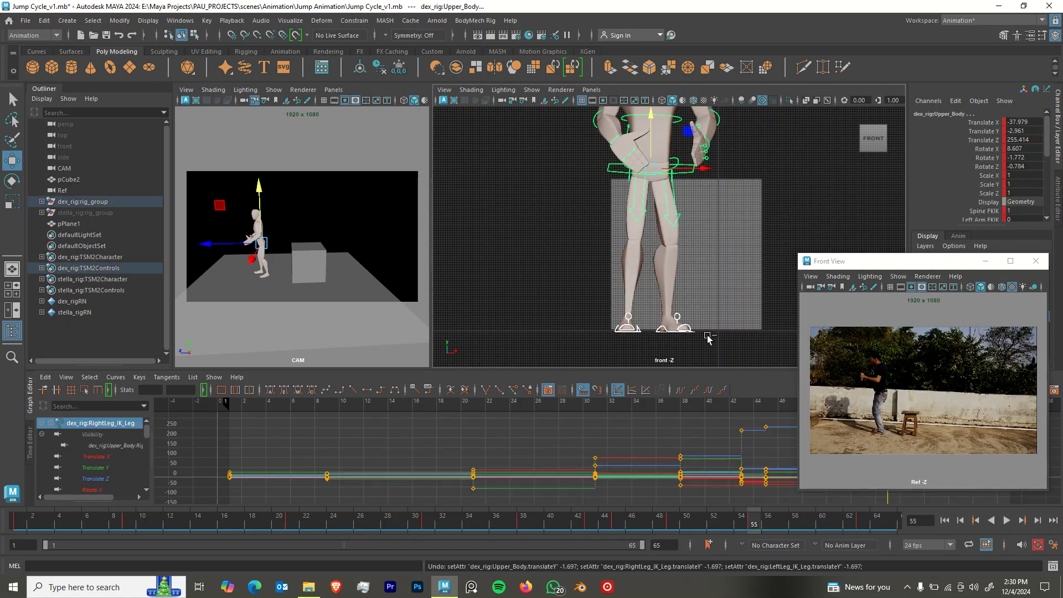
# Raise the body and foot controls slightly at frame 55 to Upper_Body Translate Y about -2.3, comparing the foot height with the neighbouring key poses.
pyautogui.click(862, 523)
pyautogui.moveTo(651, 129); pyautogui.dragTo(651, 127)
pyautogui.press('s')
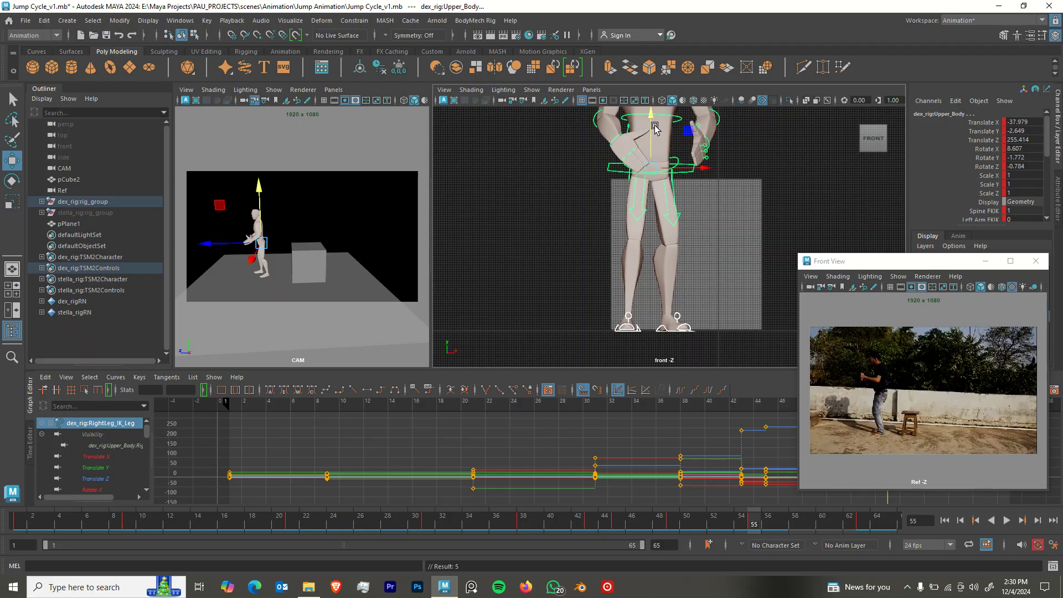
pyautogui.press('.')
pyautogui.press('.')
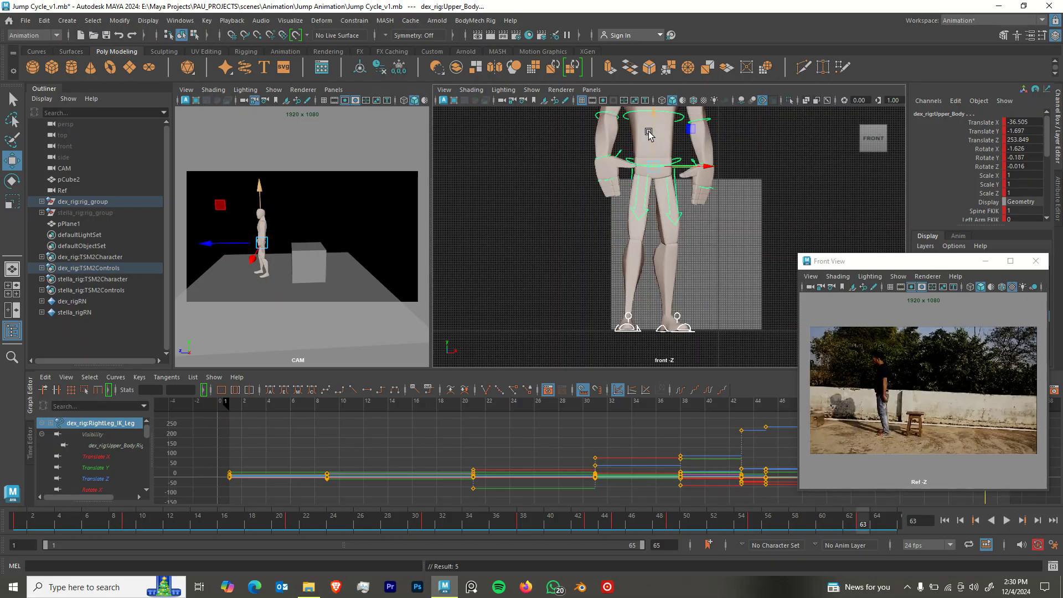
pyautogui.press('.')
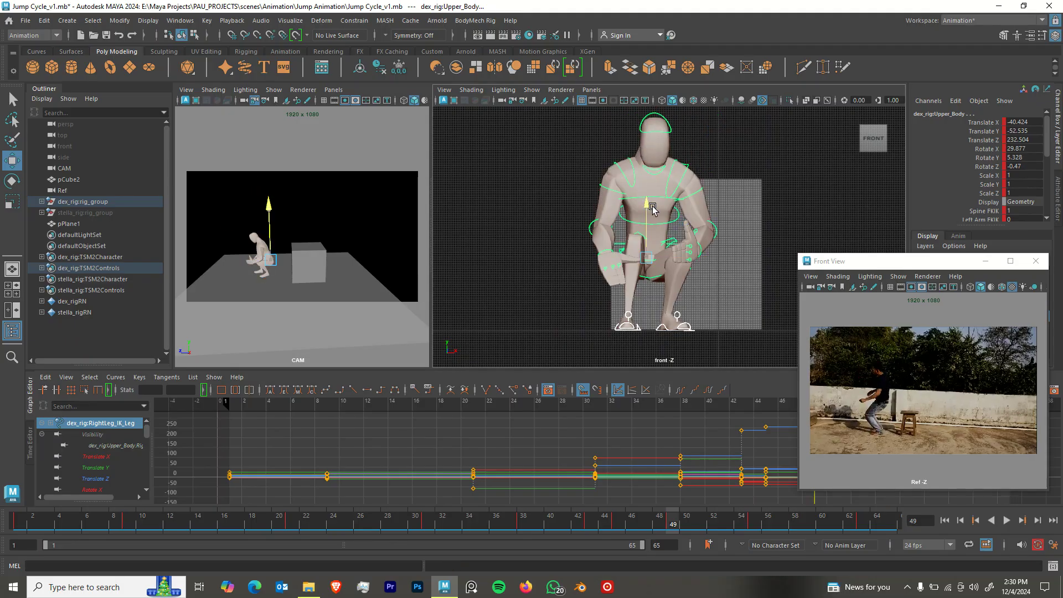
pyautogui.press('.')
pyautogui.press('.')
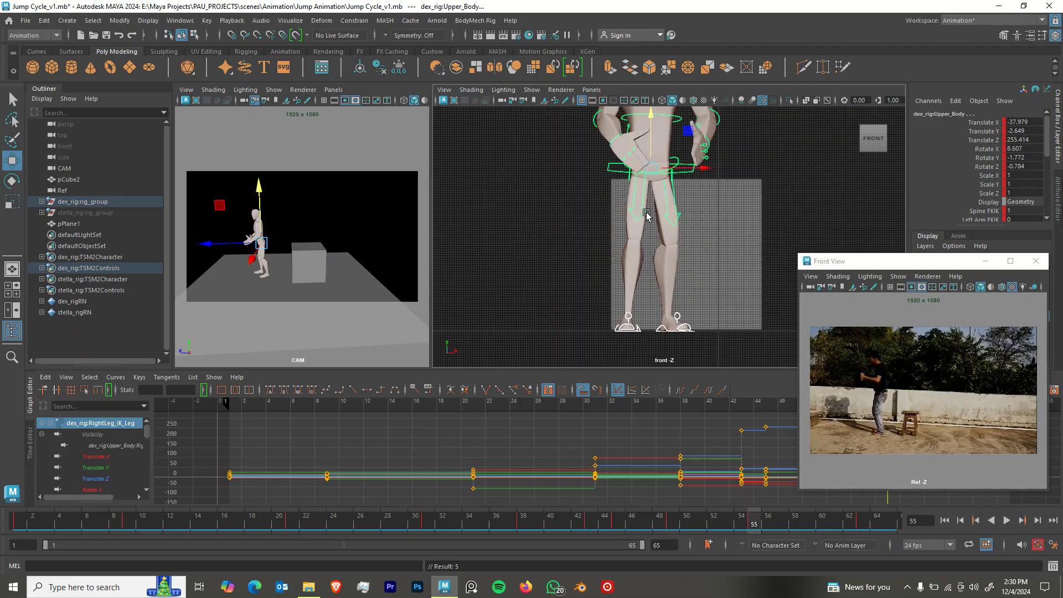
pyautogui.moveTo(651, 158); pyautogui.dragTo(651, 146)
pyautogui.press('.')
pyautogui.press('.')
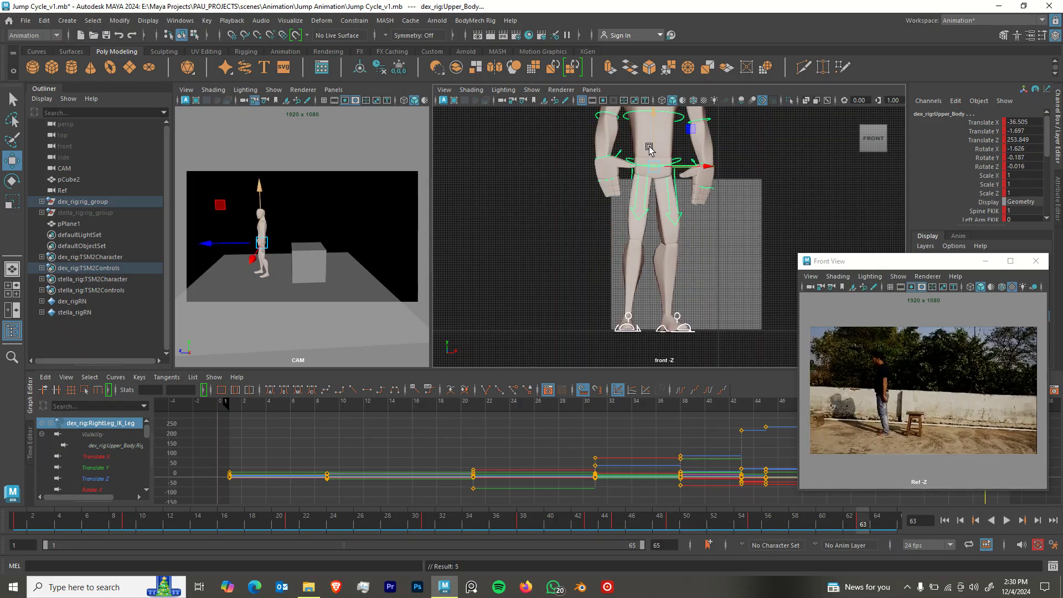
# Adjust the body and foot height at frame 49 to Upper_Body Translate Y about -52.8, and fine-tune the height at frame 55.
pyautogui.moveTo(646, 197); pyautogui.dragTo(649, 204)
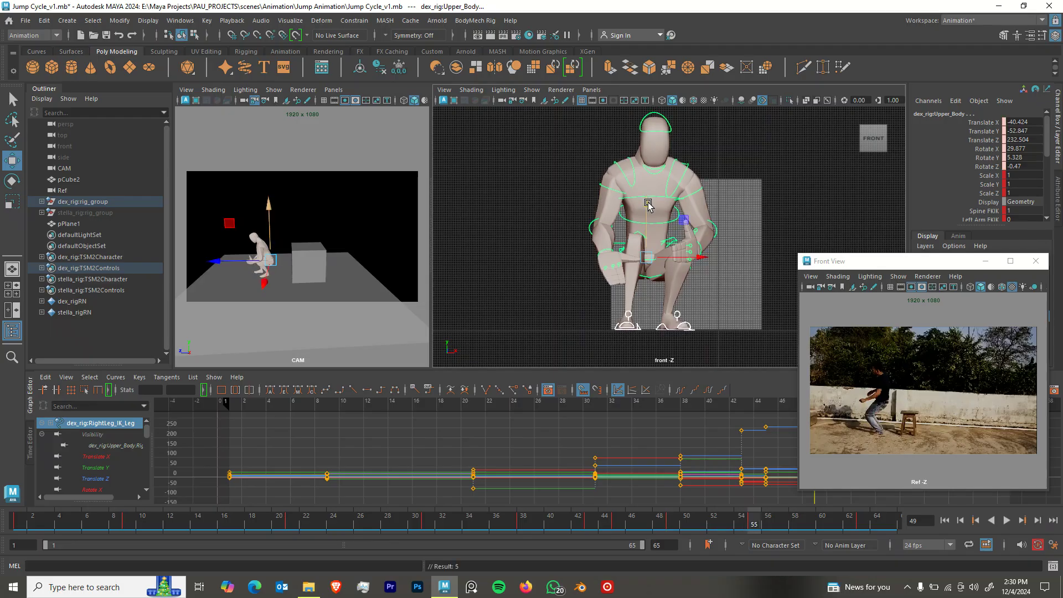
pyautogui.press('.')
pyautogui.moveTo(652, 152); pyautogui.dragTo(652, 152)
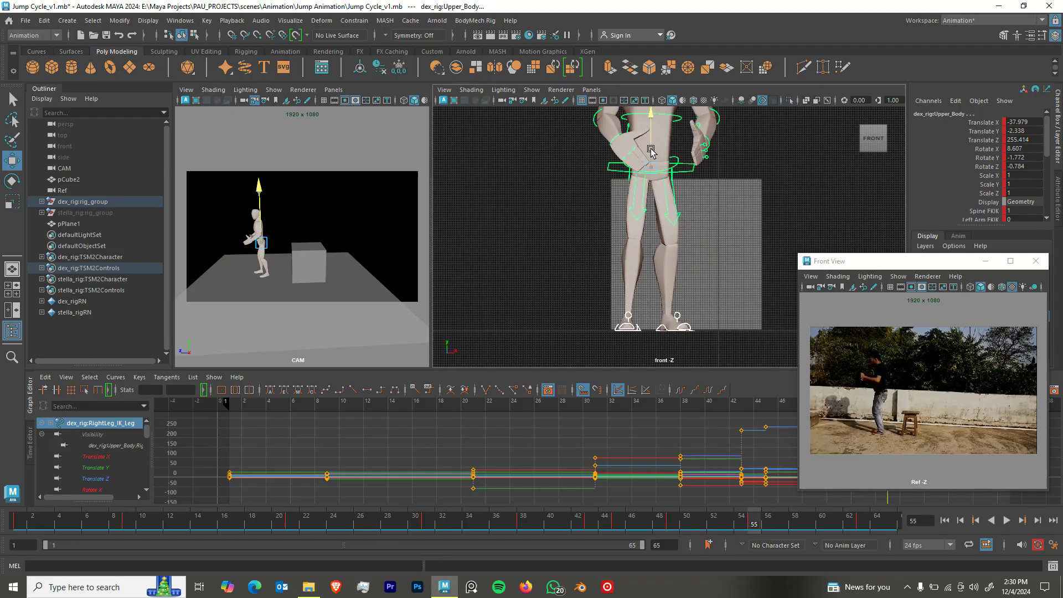
pyautogui.moveTo(649, 150); pyautogui.dragTo(646, 151)
# Raise the body and foot controls at frame 43 to Upper_Body Translate Y about -0.7, and check the preceding key at frame 38.
pyautogui.press('.')
pyautogui.press(',')
pyautogui.press(',')
pyautogui.press(',')
pyautogui.press(',')
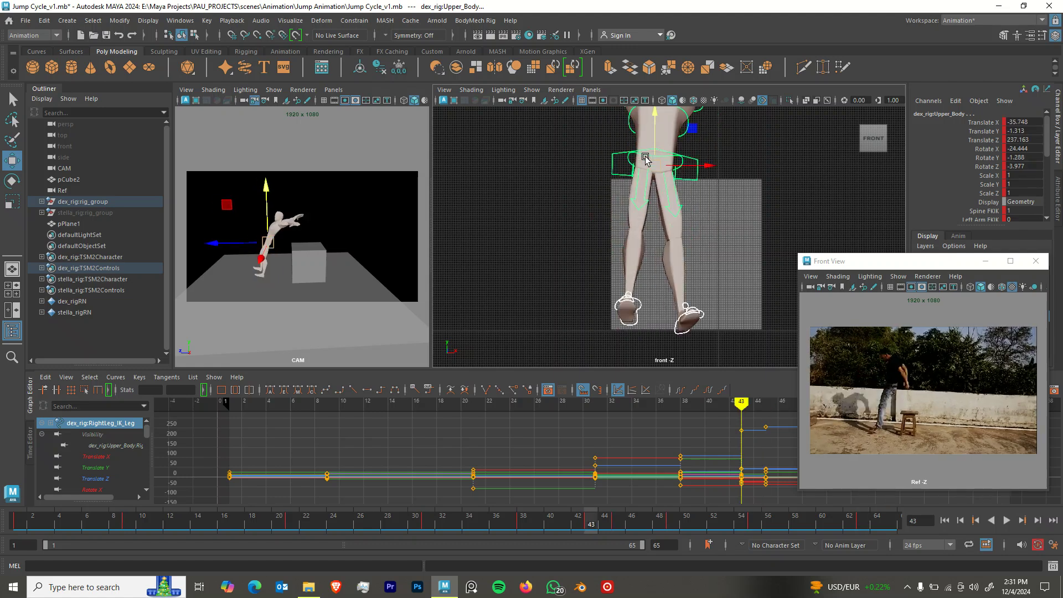
pyautogui.moveTo(655, 145); pyautogui.dragTo(654, 143)
pyautogui.press(',')
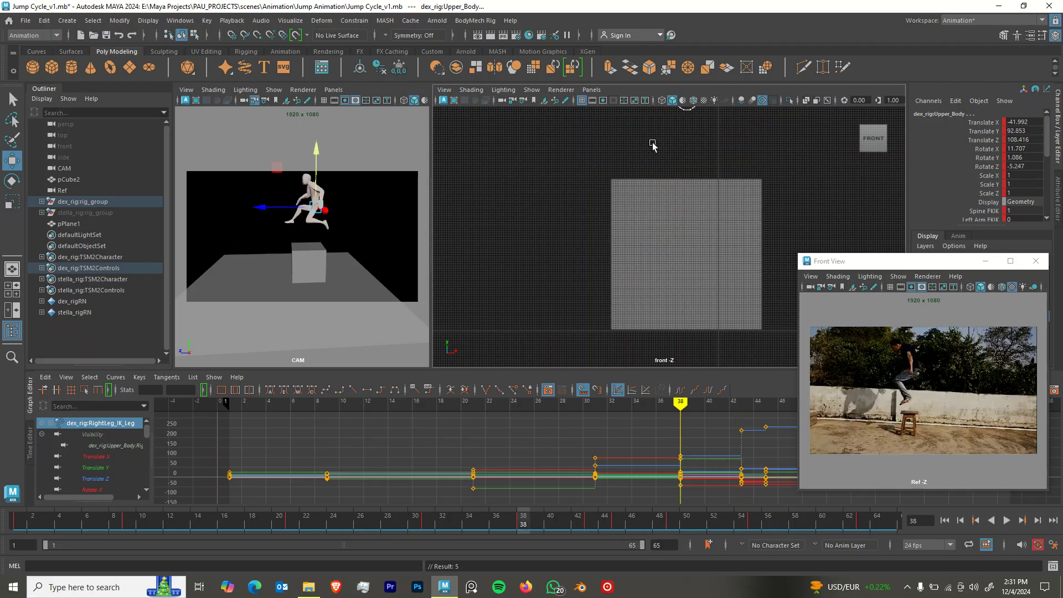
# Switch the front viewport to perspective and play back the jump against the video reference, returning to frame 43.
pyautogui.press('space')
pyautogui.moveTo(655, 244); pyautogui.dragTo(612, 240)
pyautogui.keyDown('alt'); pyautogui.moveTo(674, 258); pyautogui.dragTo(551, 222, button='right'); pyautogui.keyUp('alt')
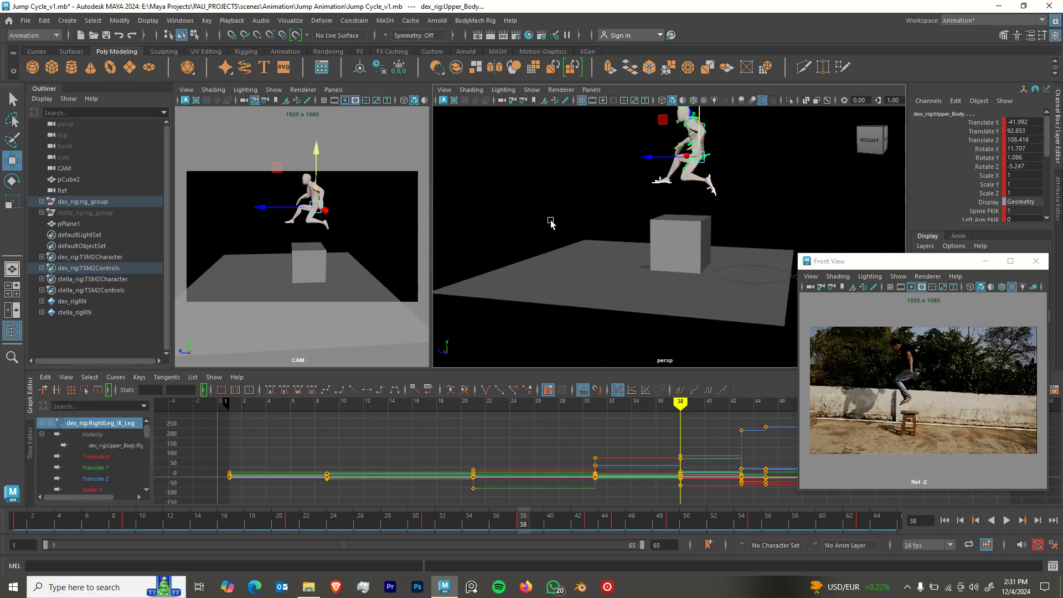
pyautogui.keyDown('alt'); pyautogui.moveTo(586, 199); pyautogui.dragTo(583, 256, button='middle'); pyautogui.keyUp('alt')
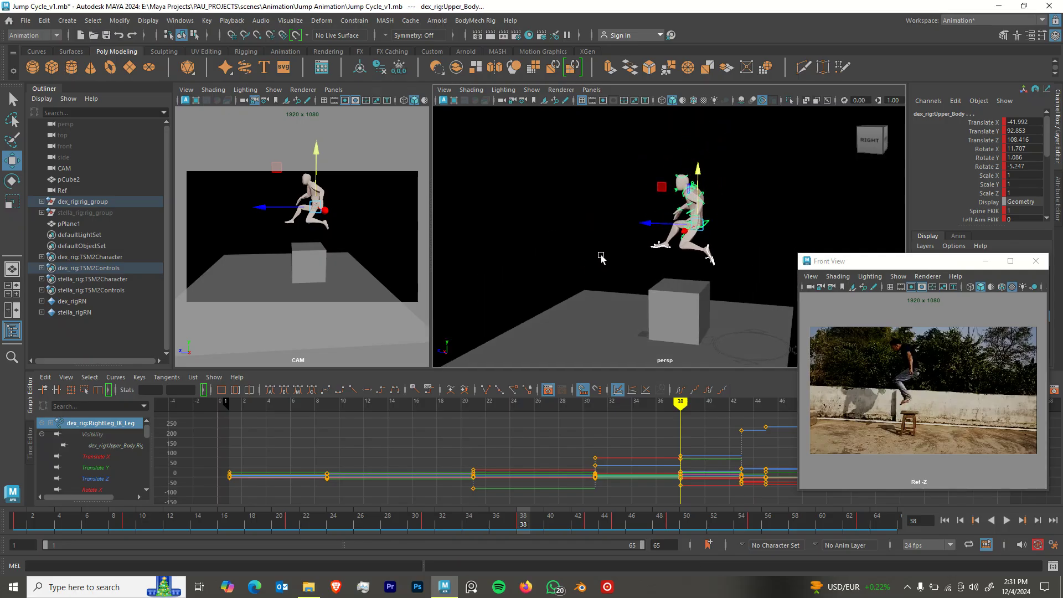
pyautogui.keyDown('alt'); pyautogui.moveTo(588, 241); pyautogui.dragTo(622, 240); pyautogui.keyUp('alt')
pyautogui.keyDown('alt'); pyautogui.moveTo(622, 239); pyautogui.dragTo(589, 216, button='middle'); pyautogui.keyUp('alt')
pyautogui.press('q')
pyautogui.keyDown('alt'); pyautogui.moveTo(588, 217); pyautogui.dragTo(602, 232); pyautogui.keyUp('alt')
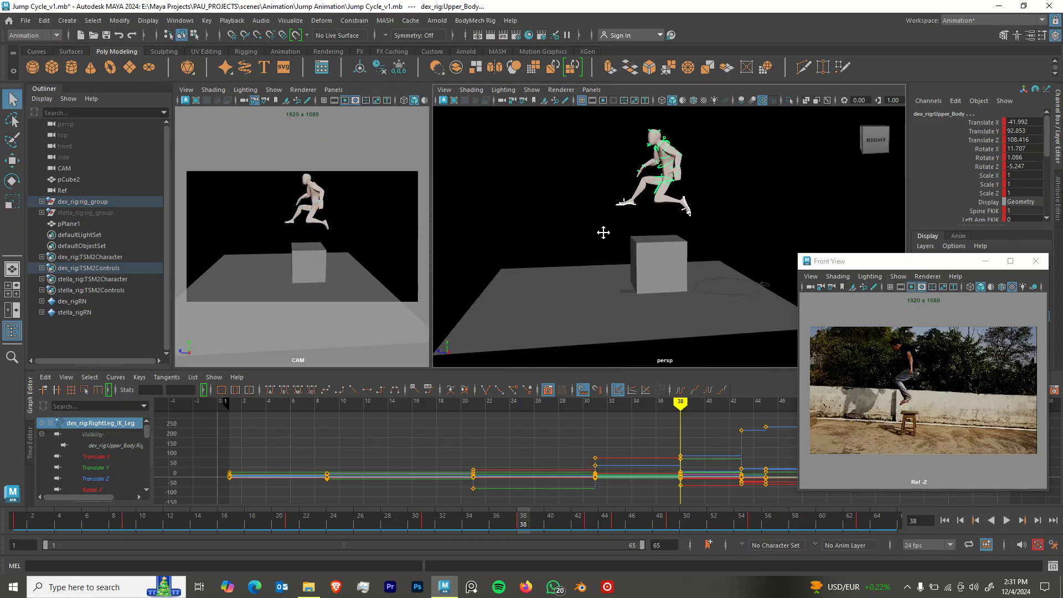
pyautogui.hotkey('alt', 'v')
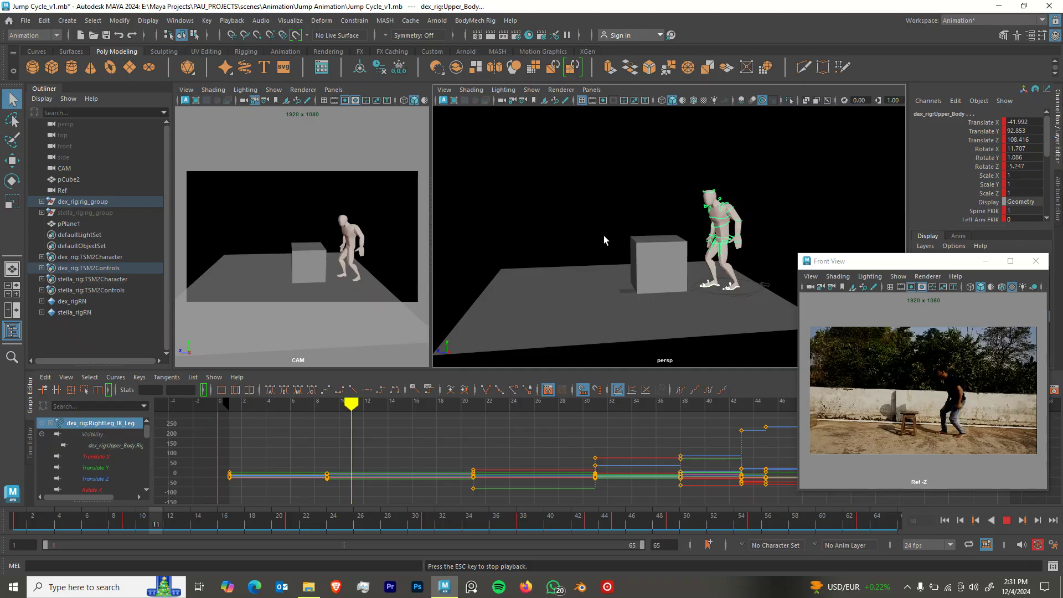
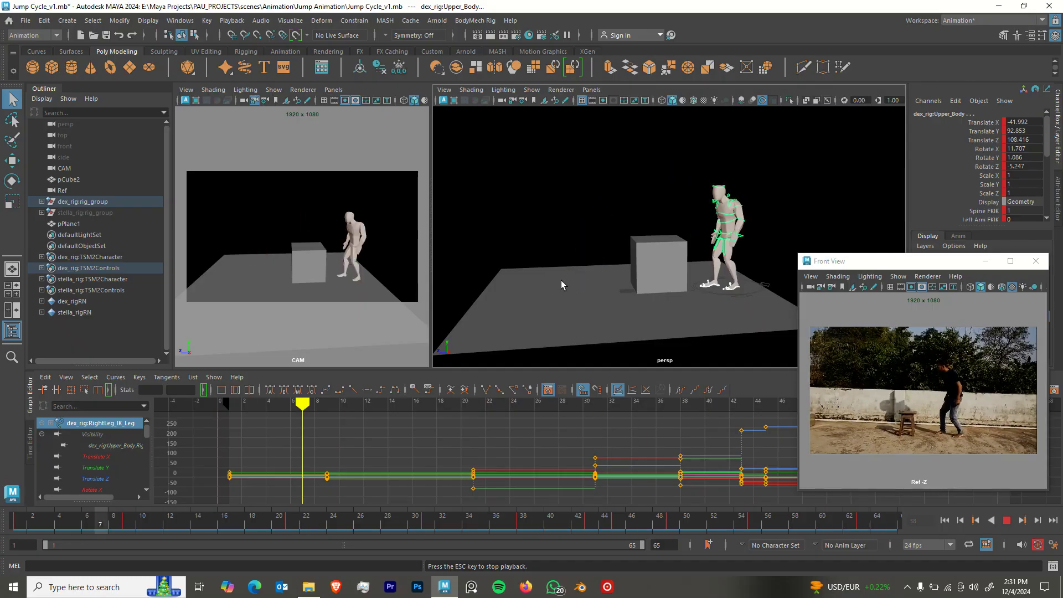
pyautogui.press('Escape')
pyautogui.click(592, 519)
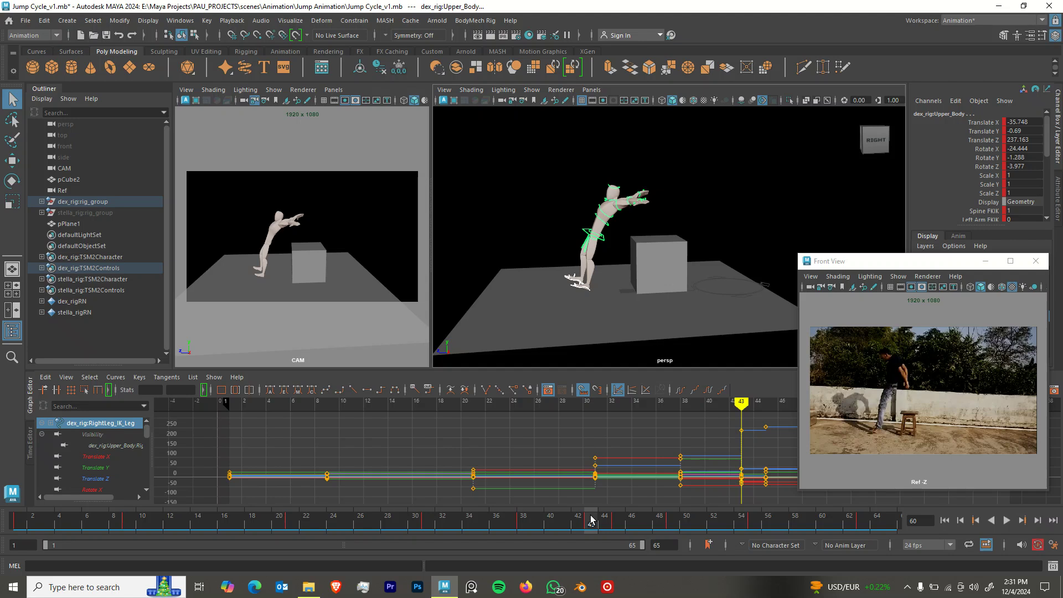
pyautogui.hotkey('alt', 'v')
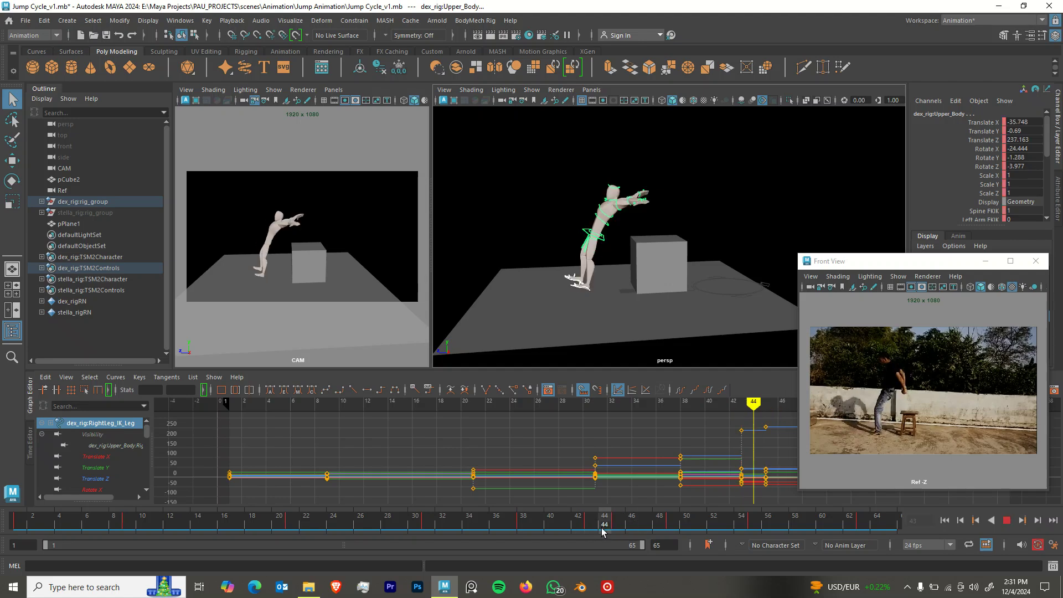
pyautogui.moveTo(594, 535)
pyautogui.mouseDown()
pyautogui.moveTo(627, 534)
pyautogui.moveTo(592, 536)
pyautogui.mouseUp()
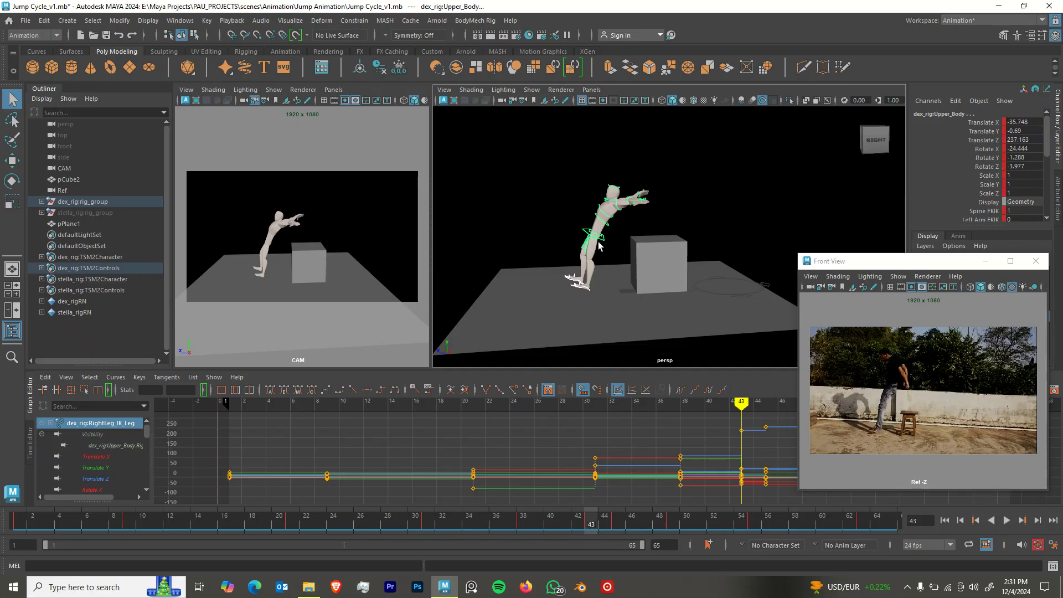
# Move only Upper_Body toward the box at frame 43 to Translate Z about 219 and Translate Y about -5.4, comparing it with the next key.
pyautogui.press('w')
pyautogui.moveTo(601, 243); pyautogui.dragTo(623, 244)
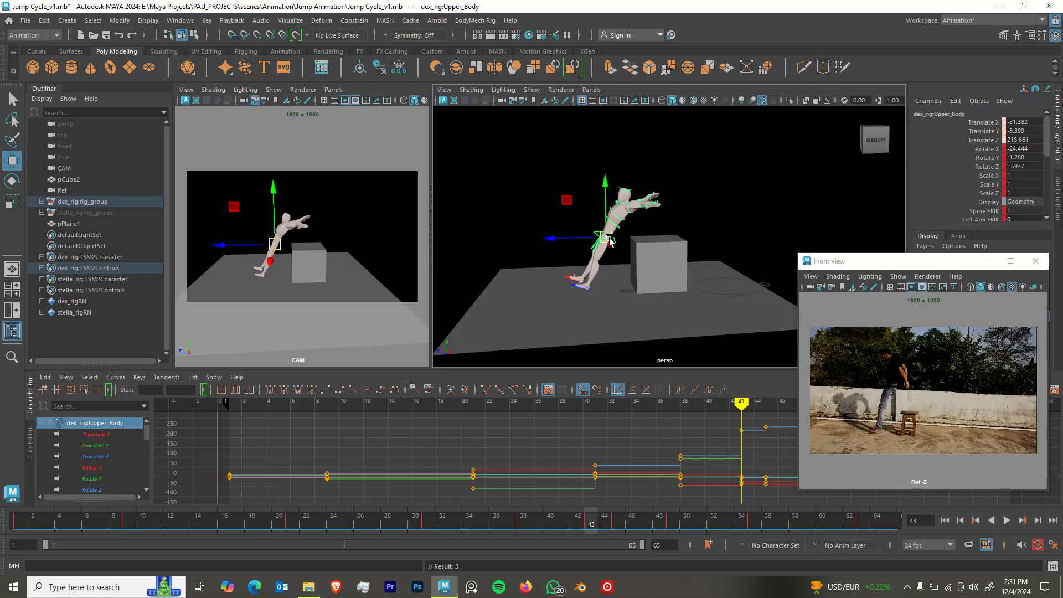
pyautogui.press('.')
pyautogui.press(',')
pyautogui.press('.')
pyautogui.press(',')
pyautogui.press('.')
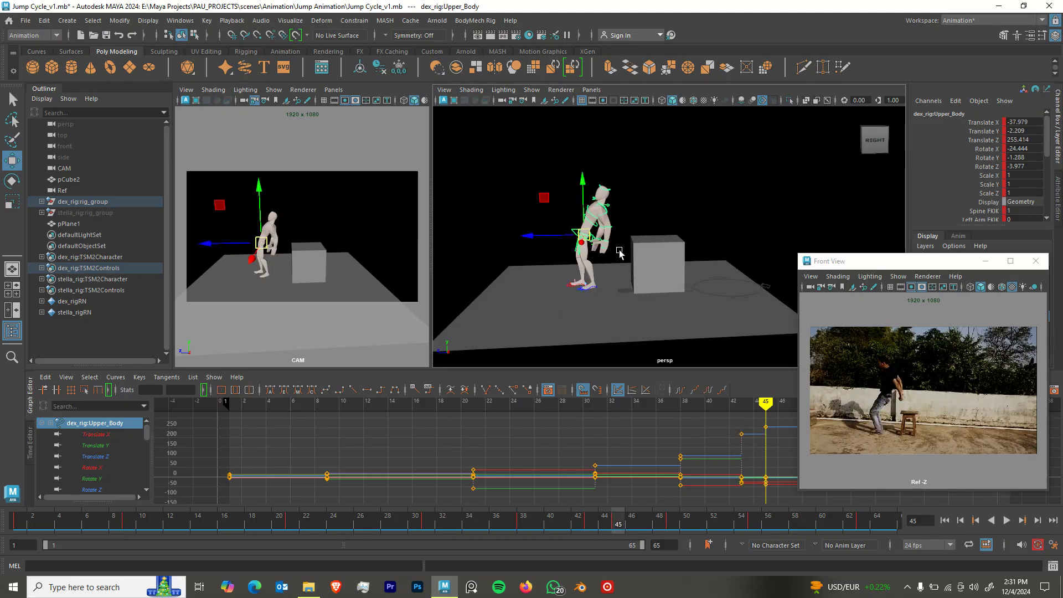
# Lower Upper_Body at frame 45 to Translate Y about -18.6 and Translate Z about 243, straightening it to Rotate X about -5.4.
pyautogui.moveTo(583, 214); pyautogui.dragTo(598, 232)
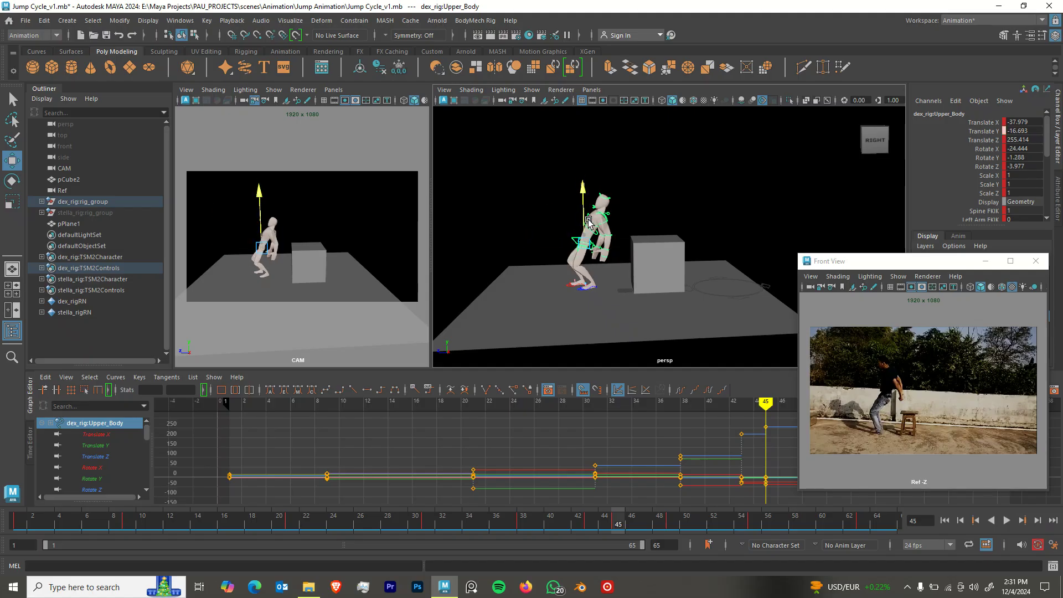
pyautogui.press('e')
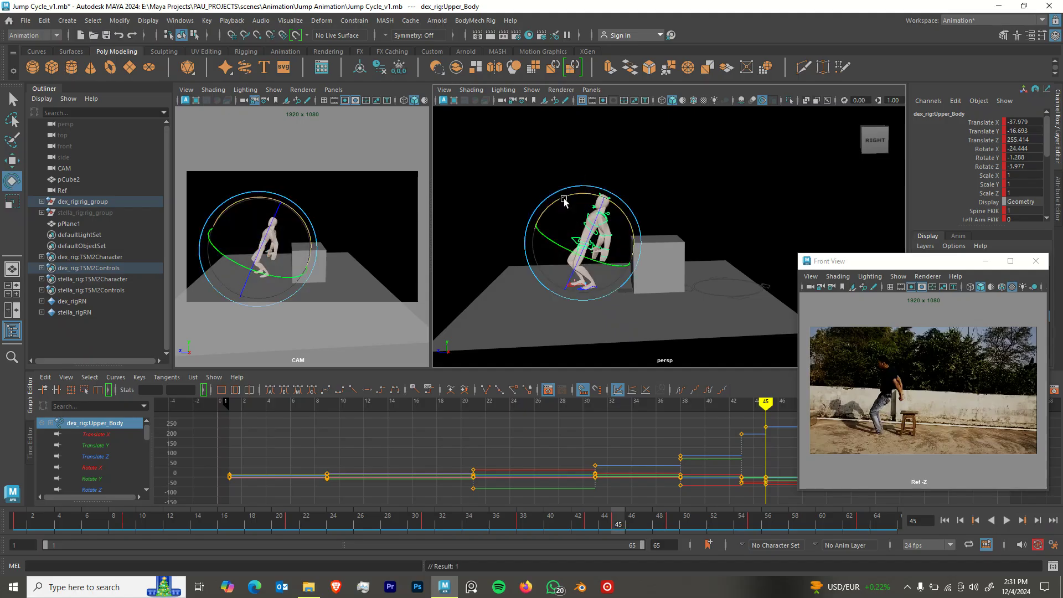
pyautogui.moveTo(563, 198); pyautogui.dragTo(586, 245)
pyautogui.press('w')
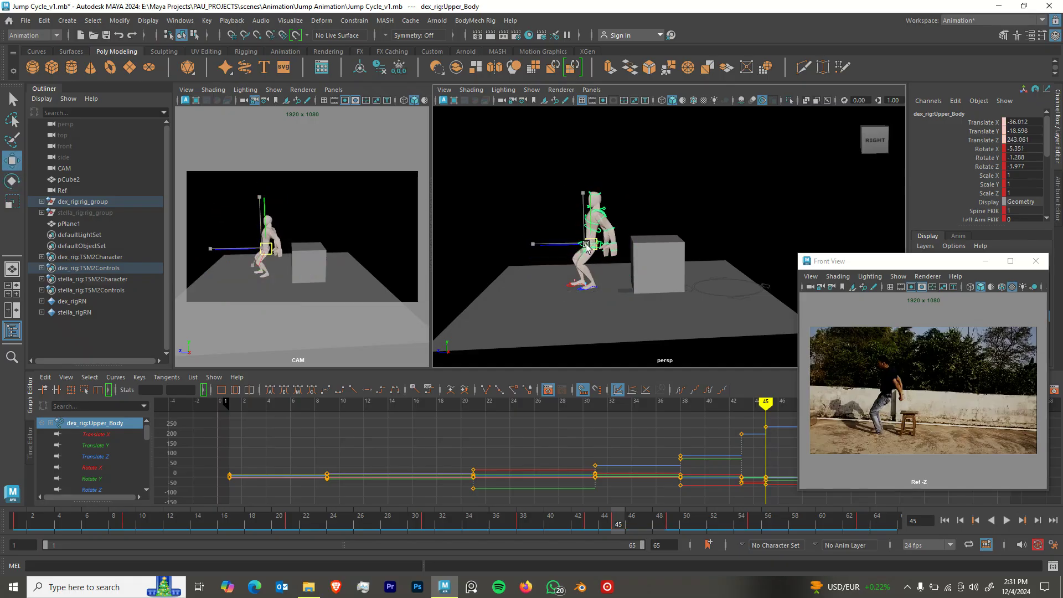
pyautogui.hotkey('shift', 'w')
# Compare the body poses at frames 43 and 45, and examine the feet against the ground up close.
pyautogui.press(',')
pyautogui.press('.')
pyautogui.press(',')
pyautogui.press('.')
pyautogui.press(',')
pyautogui.press('.')
pyautogui.press(',')
pyautogui.press('.')
pyautogui.scroll(5, 592, 283)
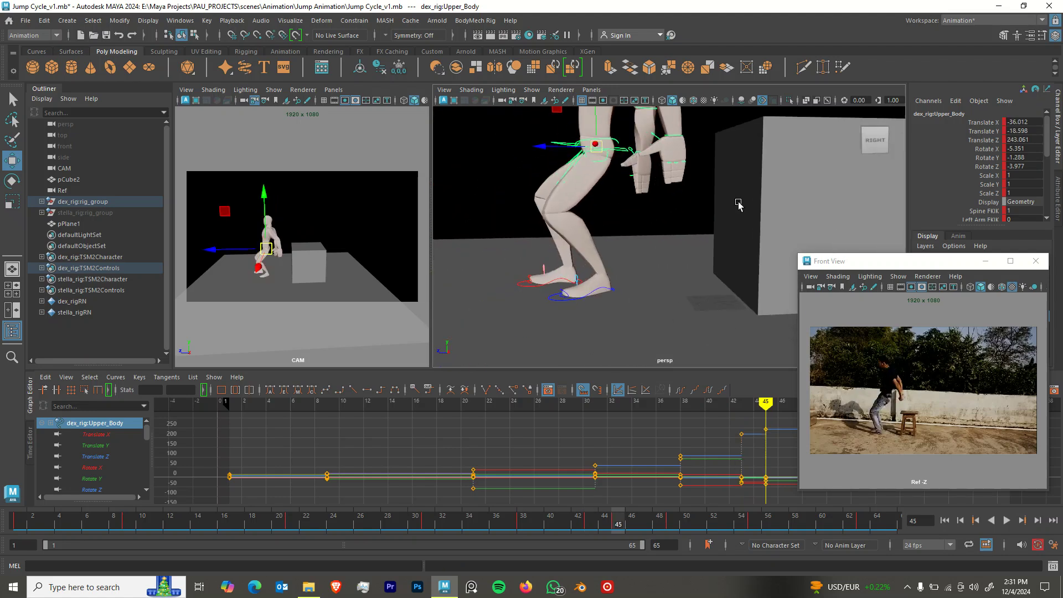
pyautogui.keyDown('alt'); pyautogui.moveTo(662, 256); pyautogui.dragTo(620, 273); pyautogui.keyUp('alt')
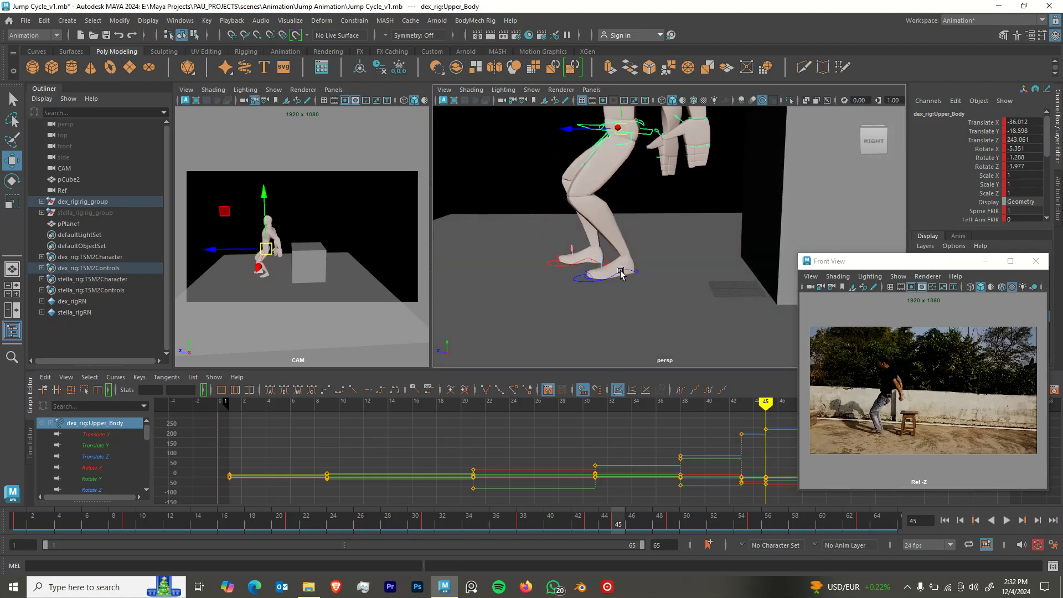
# Set Translate X to 0 on both leg IK controls at frame 43.
pyautogui.press(',')
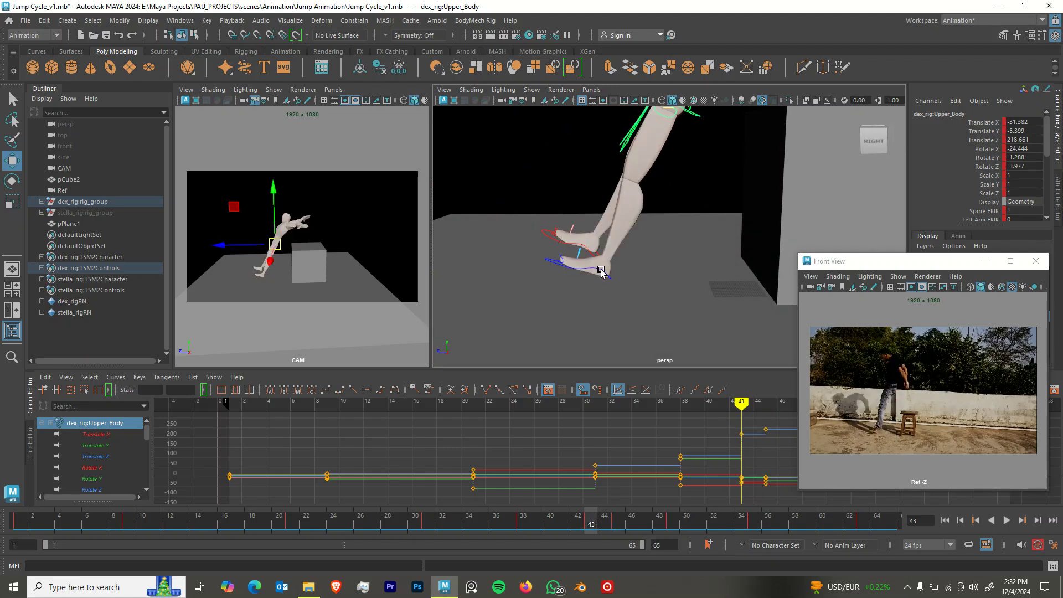
pyautogui.click(601, 272)
pyautogui.click(580, 248)
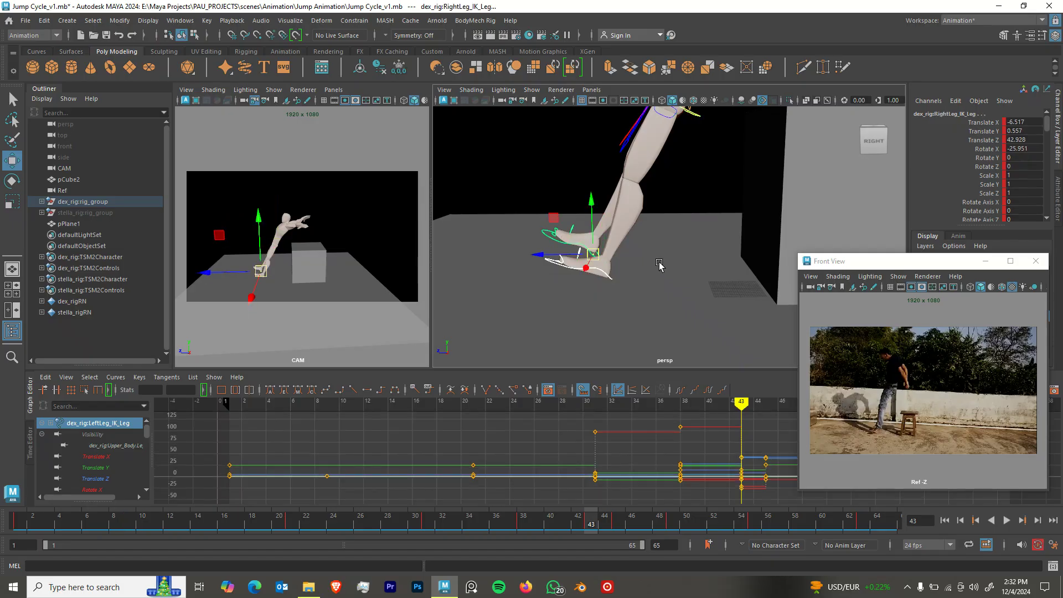
pyautogui.press('e')
pyautogui.keyDown('alt'); pyautogui.moveTo(653, 260); pyautogui.dragTo(632, 250); pyautogui.keyUp('alt')
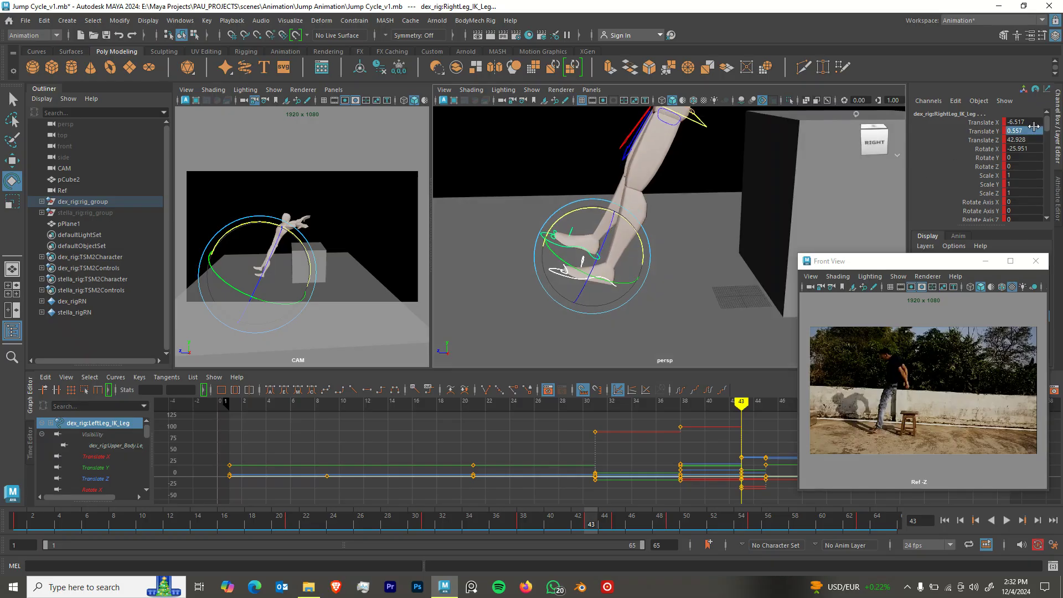
pyautogui.press('Return')
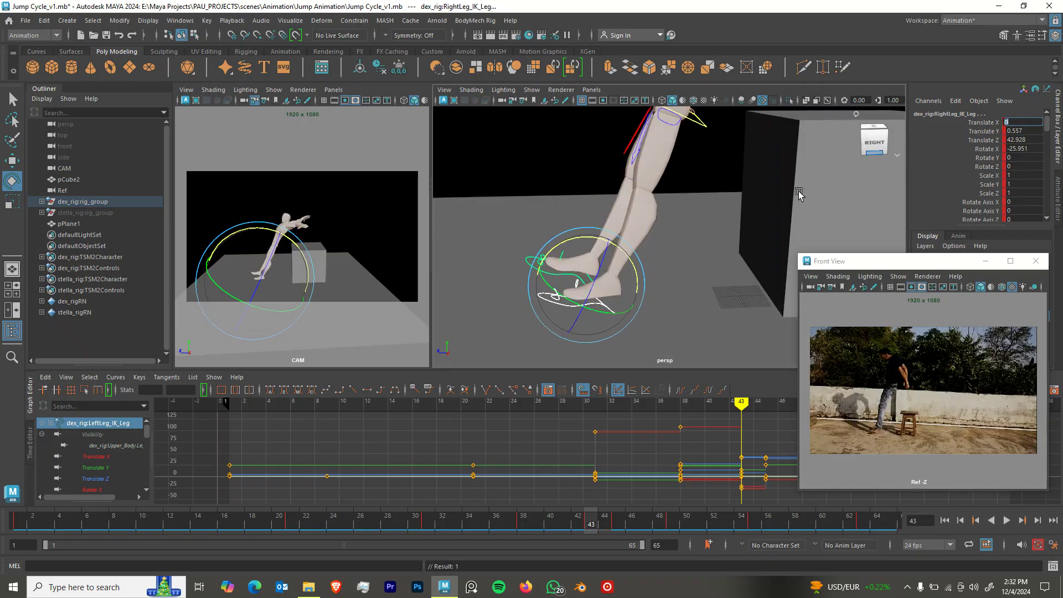
pyautogui.keyDown('alt'); pyautogui.moveTo(597, 310); pyautogui.dragTo(588, 268); pyautogui.keyUp('alt')
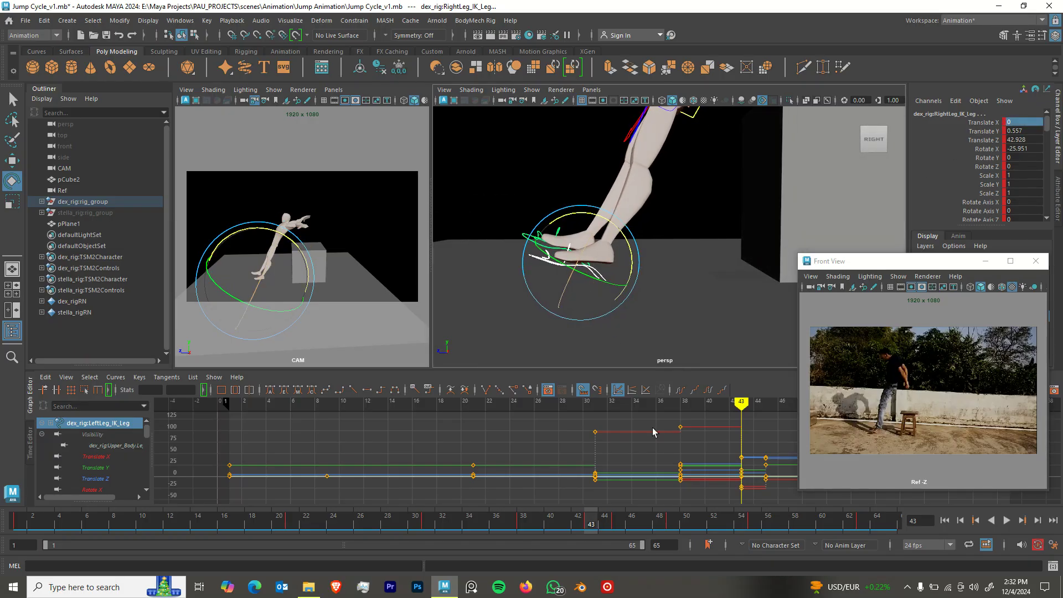
# Check the sideways placement of both feet from the front by comparing frame 43 with frame 45.
pyautogui.hotkey('alt', 'v')
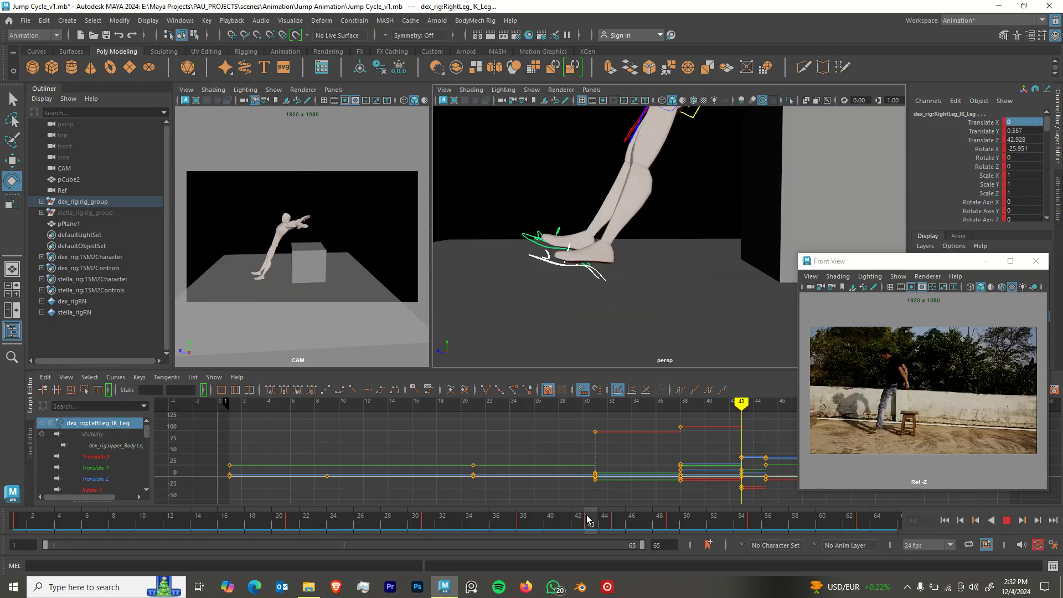
pyautogui.click(589, 520)
pyautogui.keyDown('alt'); pyautogui.moveTo(595, 220); pyautogui.dragTo(692, 303); pyautogui.keyUp('alt')
pyautogui.scroll(-5, 693, 311)
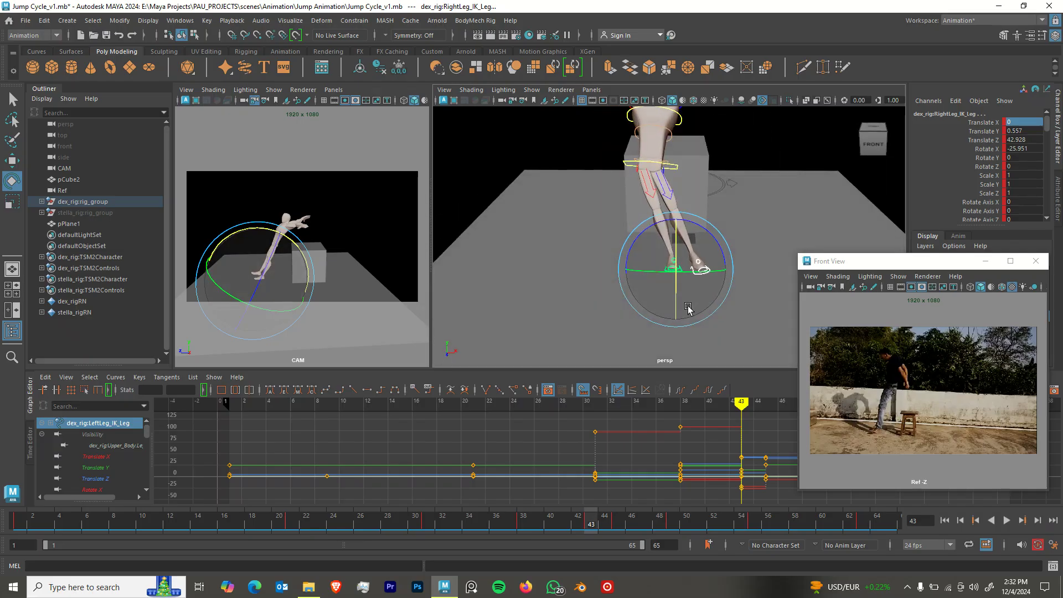
pyautogui.click(618, 532)
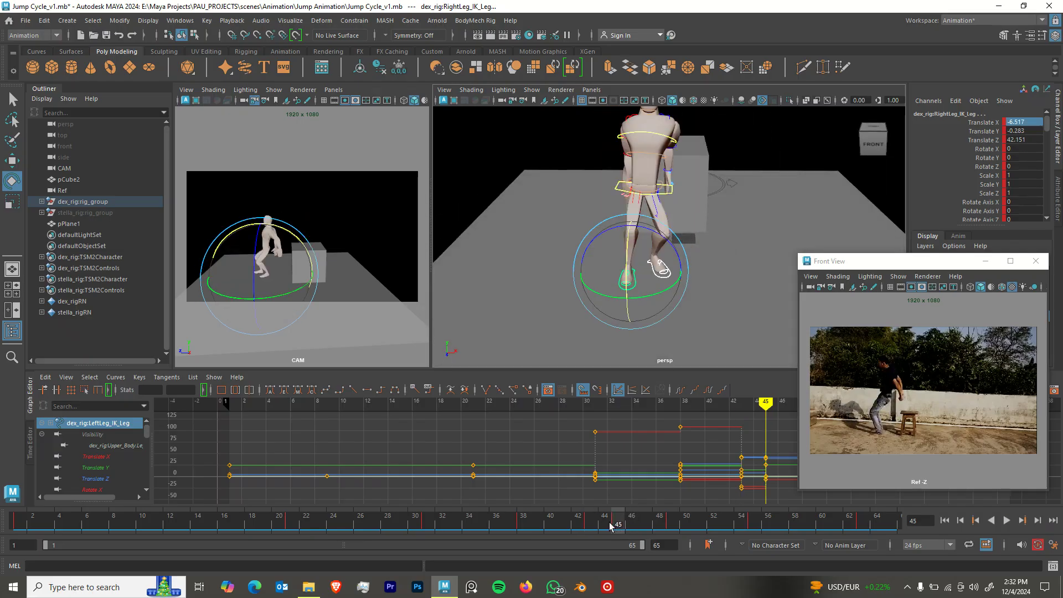
pyautogui.click(596, 524)
pyautogui.click(617, 524)
pyautogui.click(592, 521)
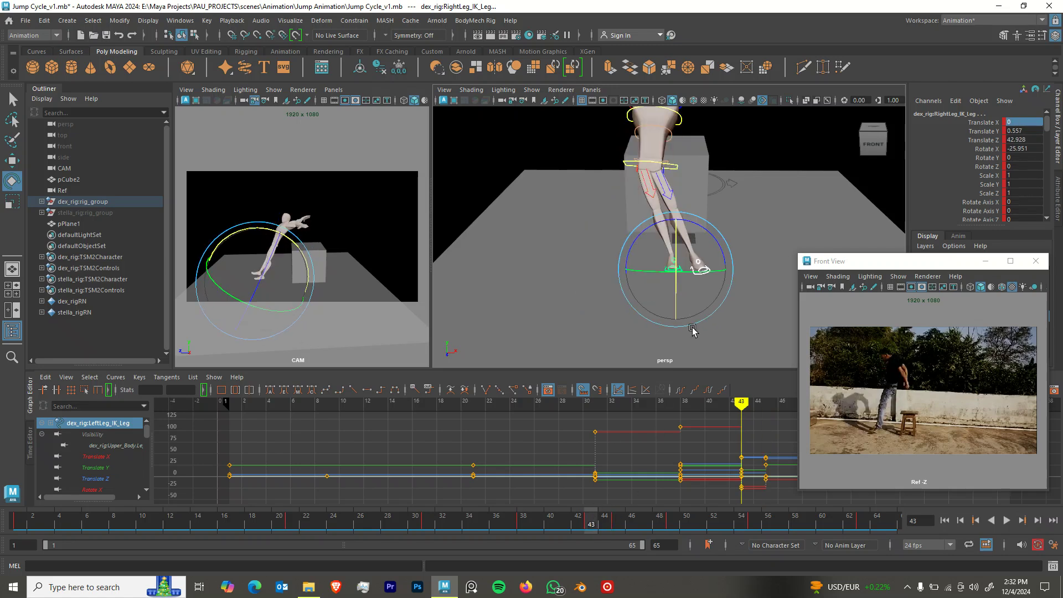
# Shift both leg IK controls sideways together at frame 43 to RightLeg_IK_Leg Translate X about -4.2, comparing against frame 45.
pyautogui.press('w')
pyautogui.moveTo(712, 269); pyautogui.dragTo(683, 288)
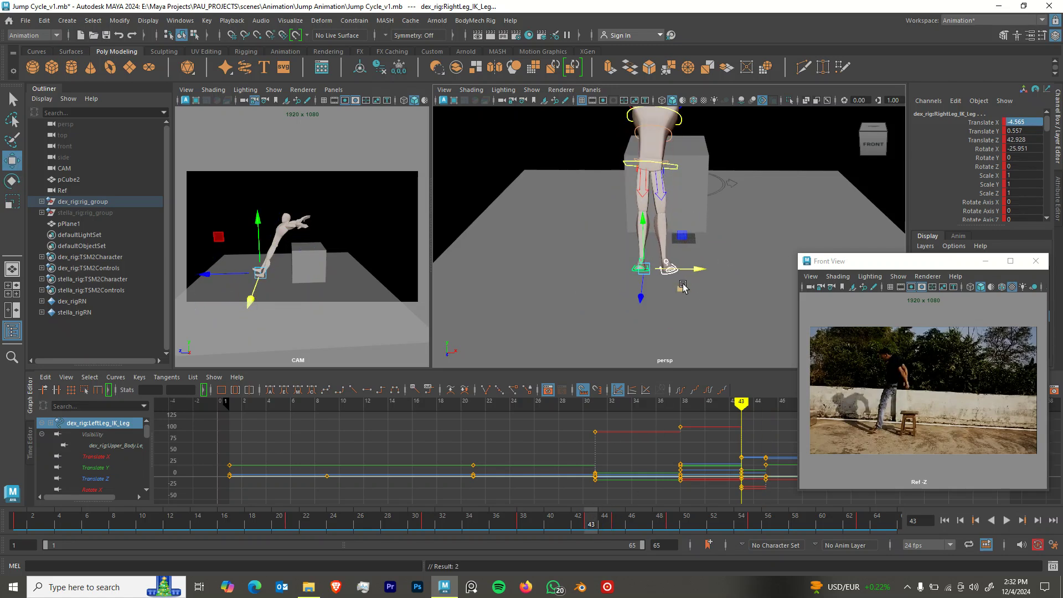
pyautogui.press('.')
pyautogui.press(',')
pyautogui.press('.')
pyautogui.press(',')
pyautogui.press('.')
pyautogui.press(',')
pyautogui.moveTo(683, 271); pyautogui.dragTo(688, 272)
pyautogui.press('q')
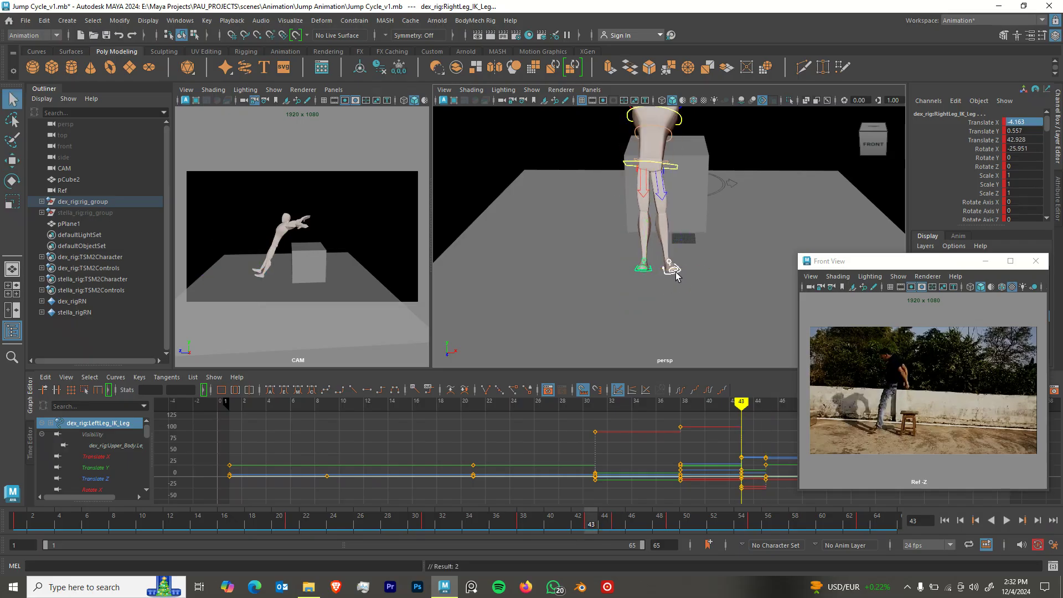
# Rotate the right leg's heel pivot at frame 43 to Rotate Z about -48.6.
pyautogui.click(649, 272)
pyautogui.press('e')
pyautogui.keyDown('alt'); pyautogui.moveTo(652, 277); pyautogui.dragTo(567, 250); pyautogui.keyUp('alt')
pyautogui.keyDown('alt'); pyautogui.moveTo(567, 249); pyautogui.dragTo(655, 289, button='right'); pyautogui.keyUp('alt')
pyautogui.keyDown('alt'); pyautogui.moveTo(620, 282); pyautogui.dragTo(690, 252, button='middle'); pyautogui.keyUp('alt')
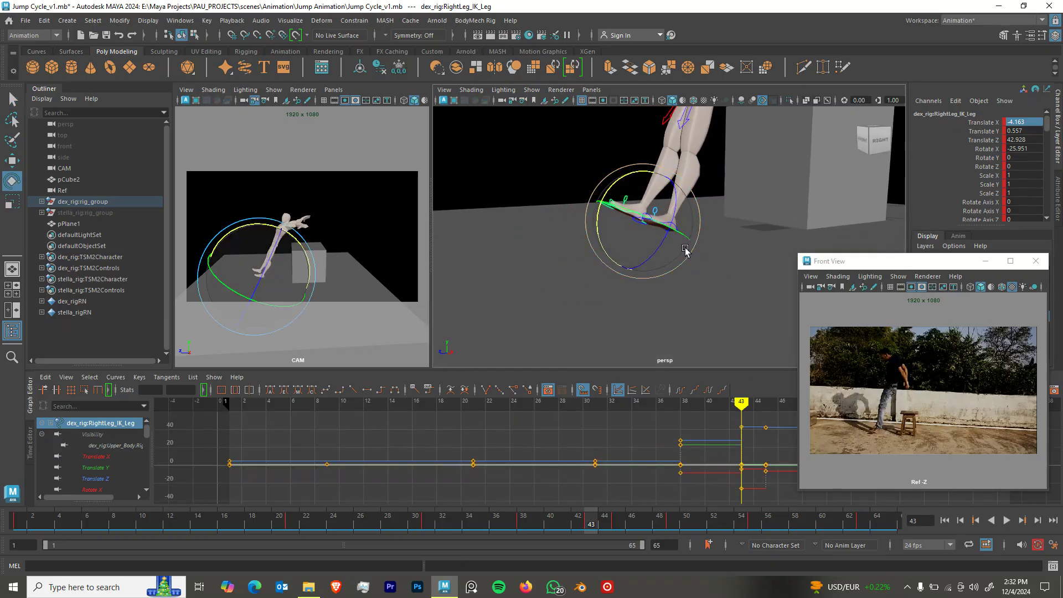
pyautogui.press('q')
pyautogui.click(628, 201)
pyautogui.press('e')
pyautogui.moveTo(593, 169); pyautogui.dragTo(625, 241)
pyautogui.press('q')
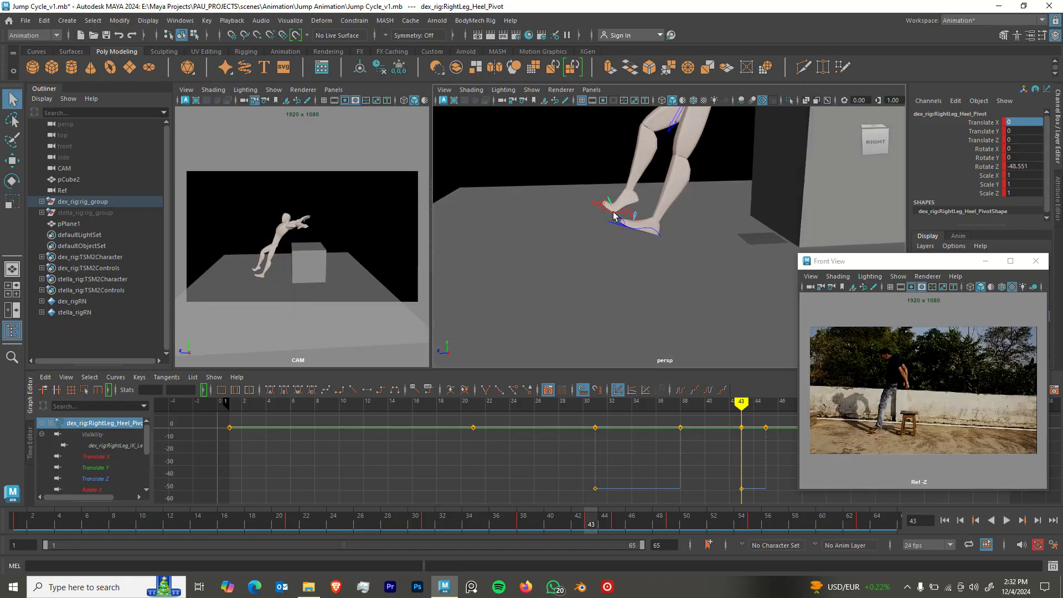
# Lower RightLeg_IK_Leg at frame 43 to Translate Y about -1.8 and Translate Z about 41.2, and rotate it to Rotate X about -13.
pyautogui.click(615, 214)
pyautogui.press('w')
pyautogui.moveTo(634, 212); pyautogui.dragTo(693, 201)
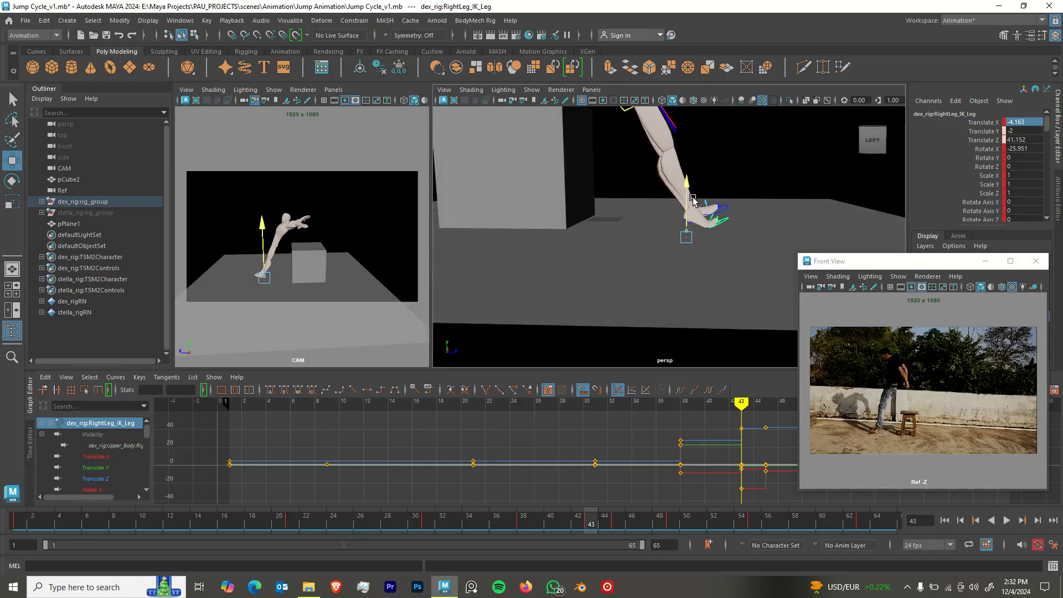
pyautogui.press('e')
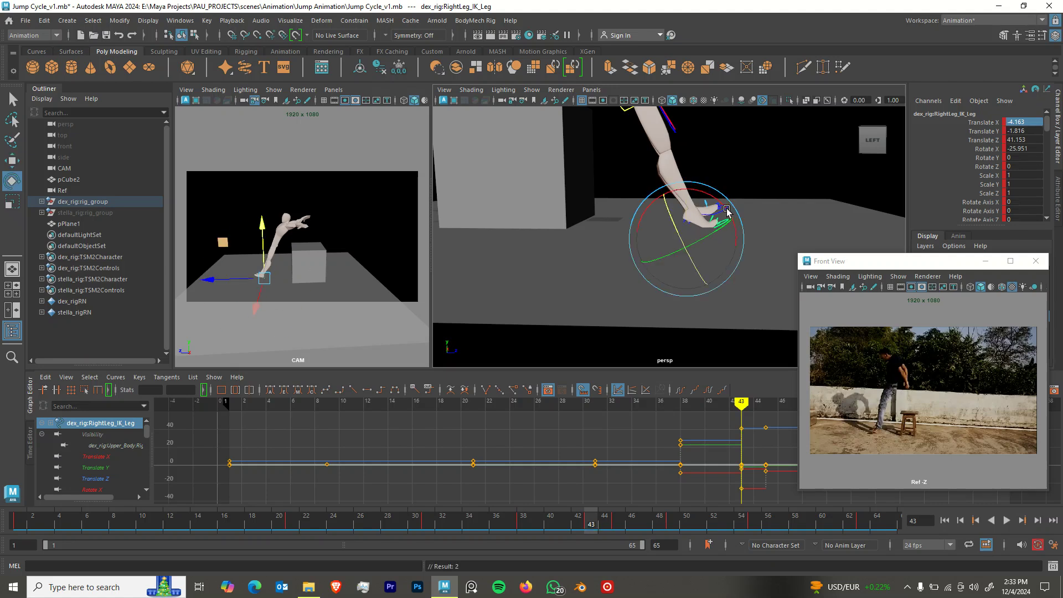
pyautogui.moveTo(723, 203); pyautogui.dragTo(688, 197)
# Try raising RightLeg_IK_Leg slightly and rotating it further at frame 43, and undo both changes.
pyautogui.press('w')
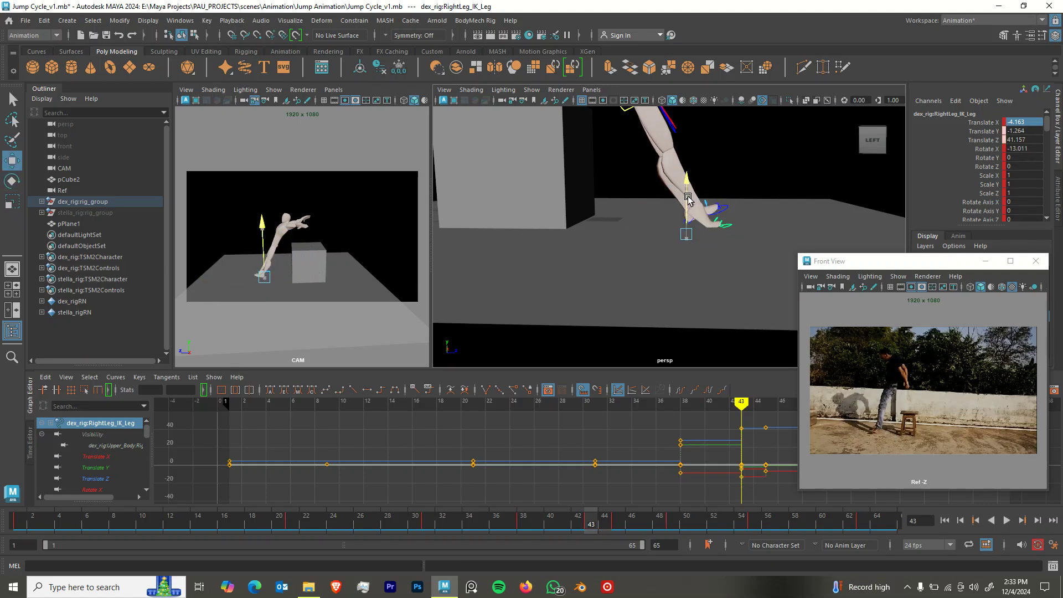
pyautogui.press('e')
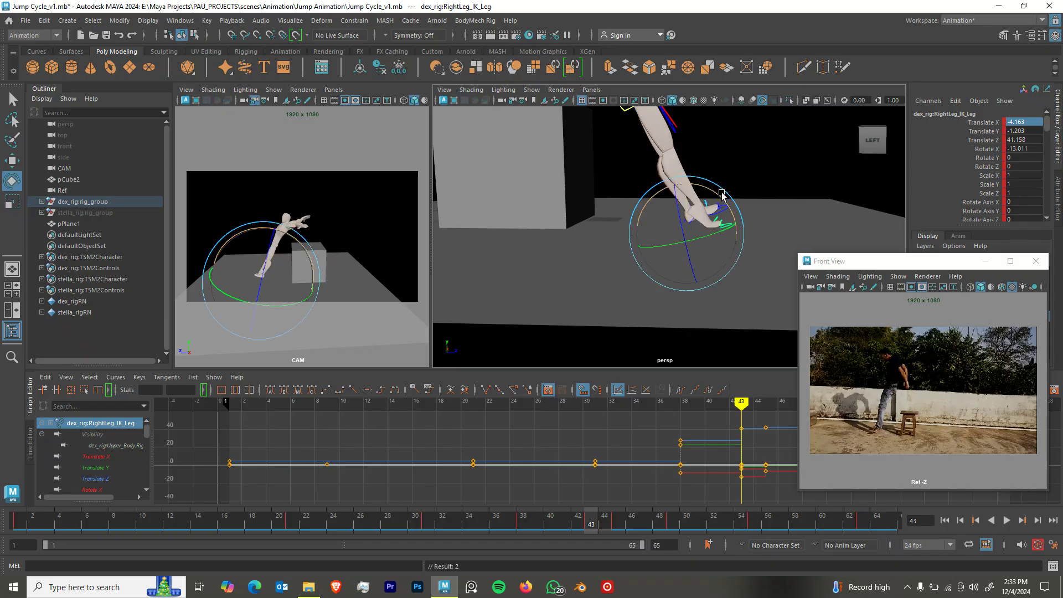
pyautogui.moveTo(731, 202); pyautogui.dragTo(704, 204)
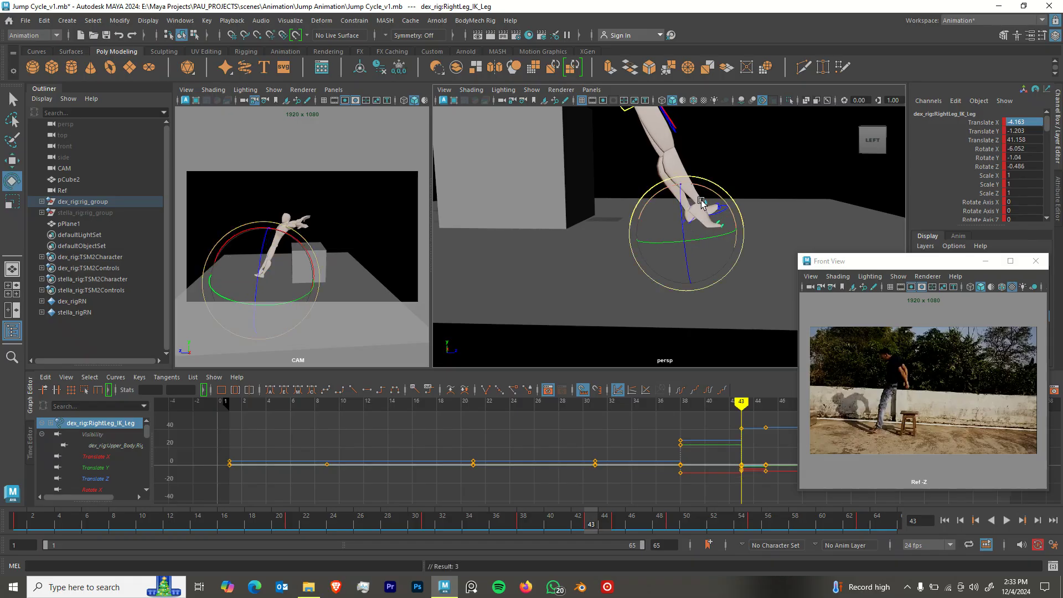
pyautogui.press('w')
pyautogui.hotkey('ctrl', 'z')
pyautogui.hotkey('ctrl', 'z')
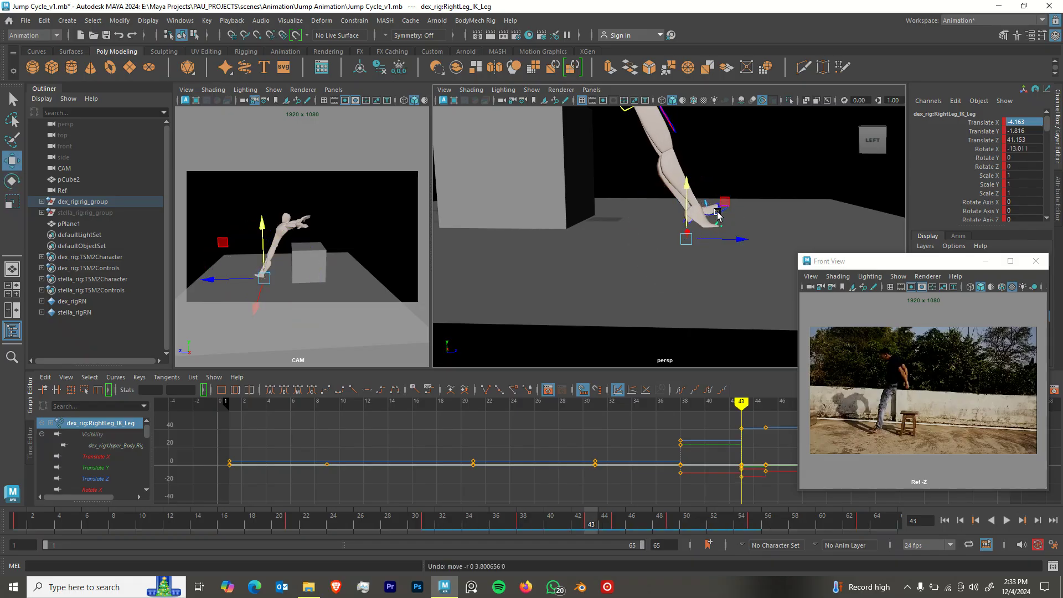
# Compare the right foot's height and ground contact between frames 43 and 45 in a close side view.
pyautogui.press('.')
pyautogui.press(',')
pyautogui.press('.')
pyautogui.press(',')
pyautogui.press('.')
pyautogui.press(',')
pyautogui.press('.')
pyautogui.press(',')
pyautogui.press('.')
pyautogui.keyDown('alt'); pyautogui.moveTo(707, 250); pyautogui.dragTo(712, 256); pyautogui.keyUp('alt')
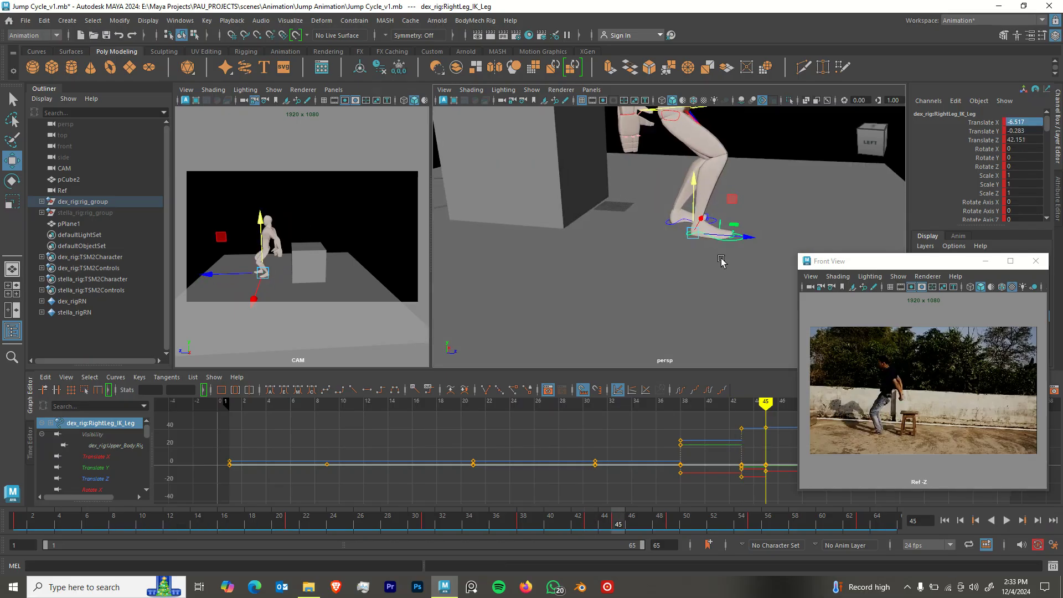
pyautogui.scroll(4, 703, 264)
pyautogui.keyDown('alt'); pyautogui.moveTo(696, 272); pyautogui.dragTo(632, 229, button='middle'); pyautogui.keyUp('alt')
pyautogui.keyDown('alt'); pyautogui.moveTo(633, 229); pyautogui.dragTo(662, 228); pyautogui.keyUp('alt')
pyautogui.press(',')
pyautogui.press('.')
pyautogui.press(',')
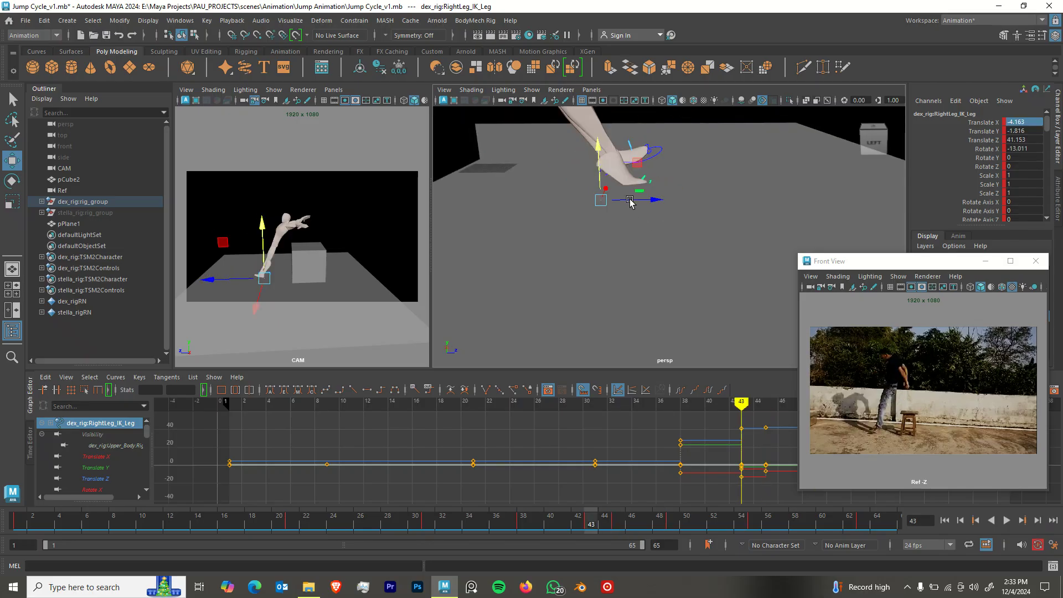
# Raise RightLeg_IK_Leg at frame 43 to Translate Y about -0.7 and move it sideways to Translate X about -5.3.
pyautogui.moveTo(603, 158); pyautogui.dragTo(593, 132)
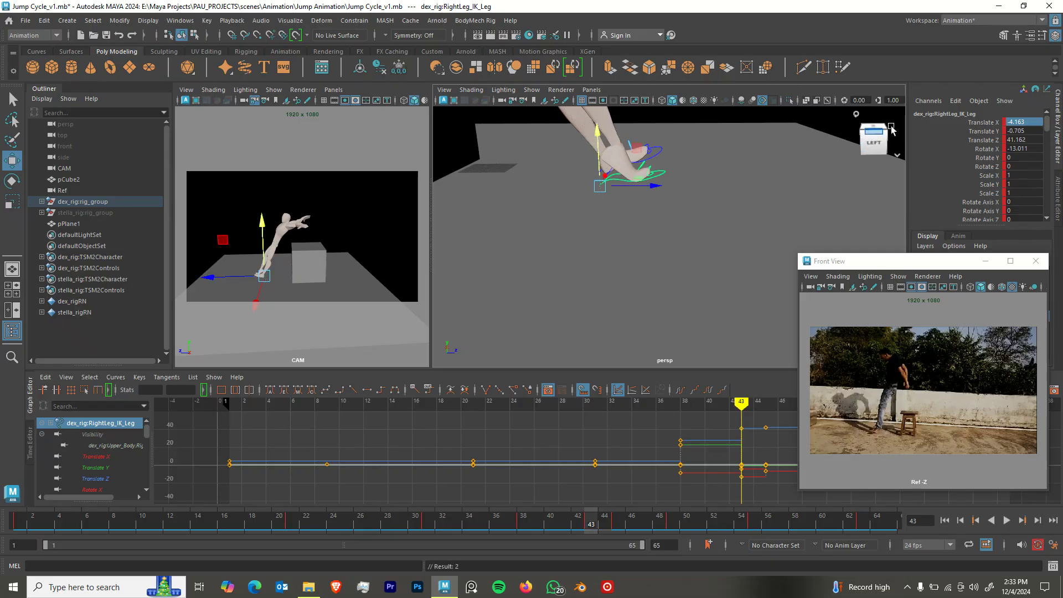
pyautogui.press('Return')
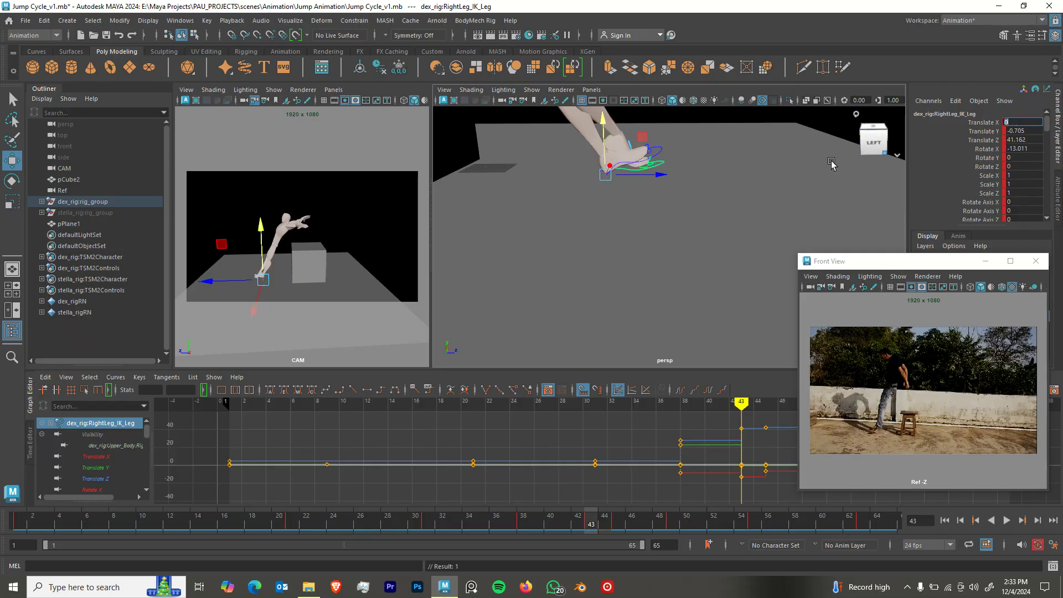
pyautogui.keyDown('alt'); pyautogui.moveTo(629, 186); pyautogui.dragTo(546, 180); pyautogui.keyUp('alt')
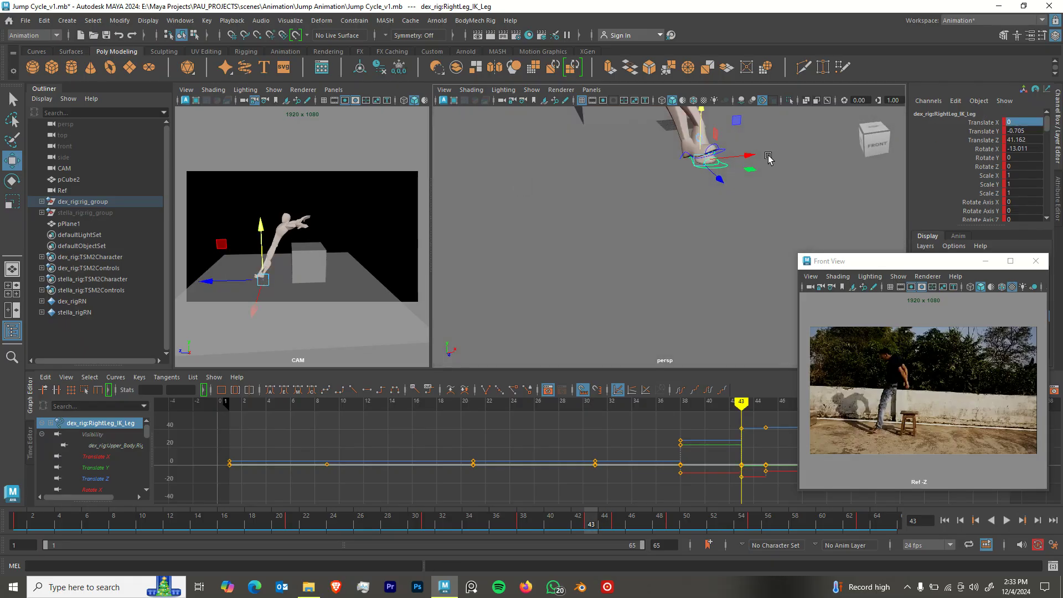
pyautogui.moveTo(743, 156); pyautogui.dragTo(691, 163)
pyautogui.moveTo(616, 213)
pyautogui.keyDown('alt'); pyautogui.mouseDown()
pyautogui.moveTo(674, 193)
pyautogui.moveTo(622, 201)
pyautogui.mouseUp(); pyautogui.keyUp('alt')
# Compare the right foot's sideways placement at frames 43 and 45 from the front.
pyautogui.press('.')
pyautogui.press('.')
pyautogui.press(',')
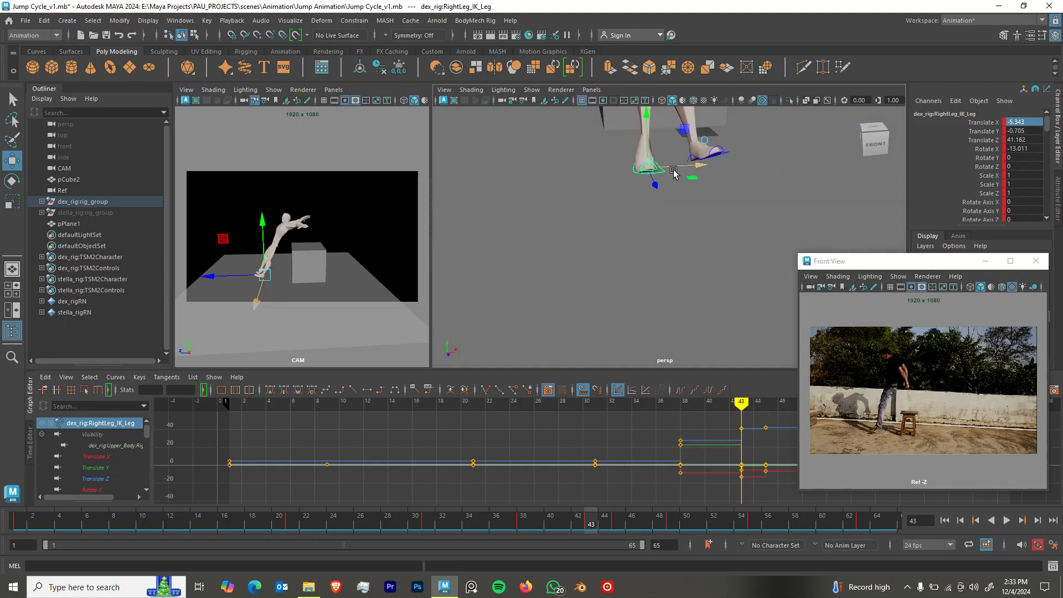
pyautogui.press('.')
pyautogui.press(',')
pyautogui.press('.')
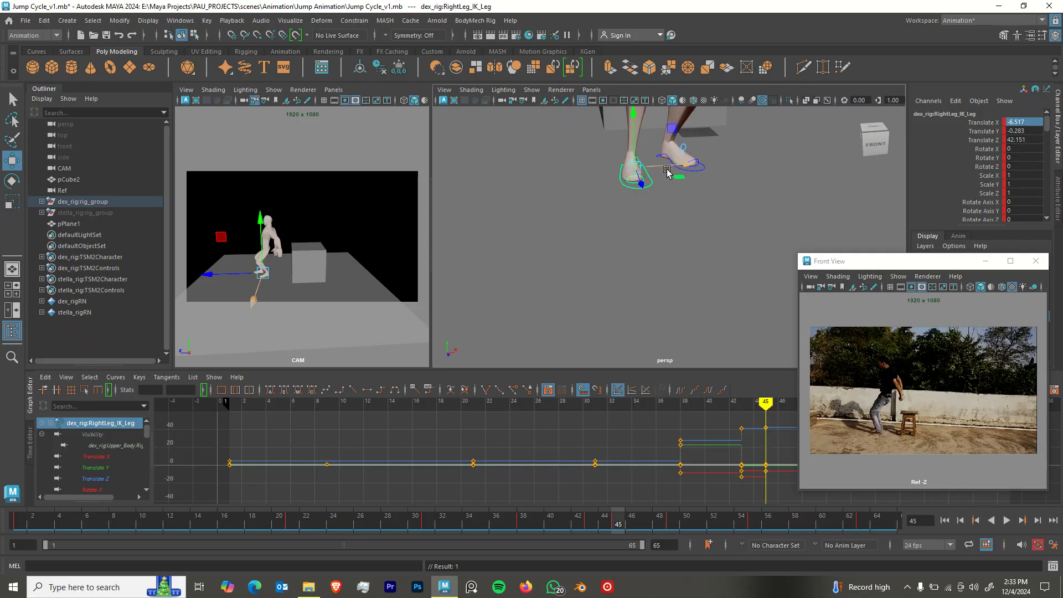
pyautogui.press(',')
pyautogui.press('.')
pyautogui.press('space')
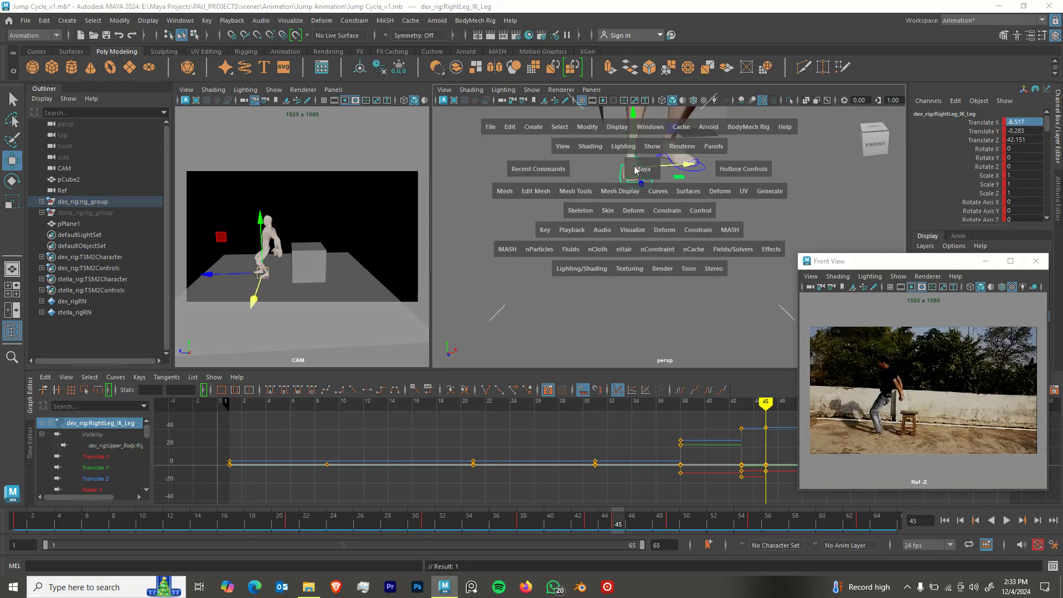
# Adjust RightLeg_IK_Leg at frame 43 to Translate X about -6.3 and Translate Z about 39.9, comparing its position with frame 45.
pyautogui.keyDown('alt'); pyautogui.moveTo(637, 177); pyautogui.dragTo(692, 166); pyautogui.keyUp('alt')
pyautogui.keyDown('alt'); pyautogui.moveTo(693, 167); pyautogui.dragTo(695, 216, button='middle'); pyautogui.keyUp('alt')
pyautogui.keyDown('alt'); pyautogui.moveTo(695, 216); pyautogui.dragTo(697, 214); pyautogui.keyUp('alt')
pyautogui.press(',')
pyautogui.press('.')
pyautogui.press(',')
pyautogui.press('.')
pyautogui.press(',')
pyautogui.press('.')
pyautogui.press(',')
pyautogui.moveTo(693, 245); pyautogui.dragTo(676, 246)
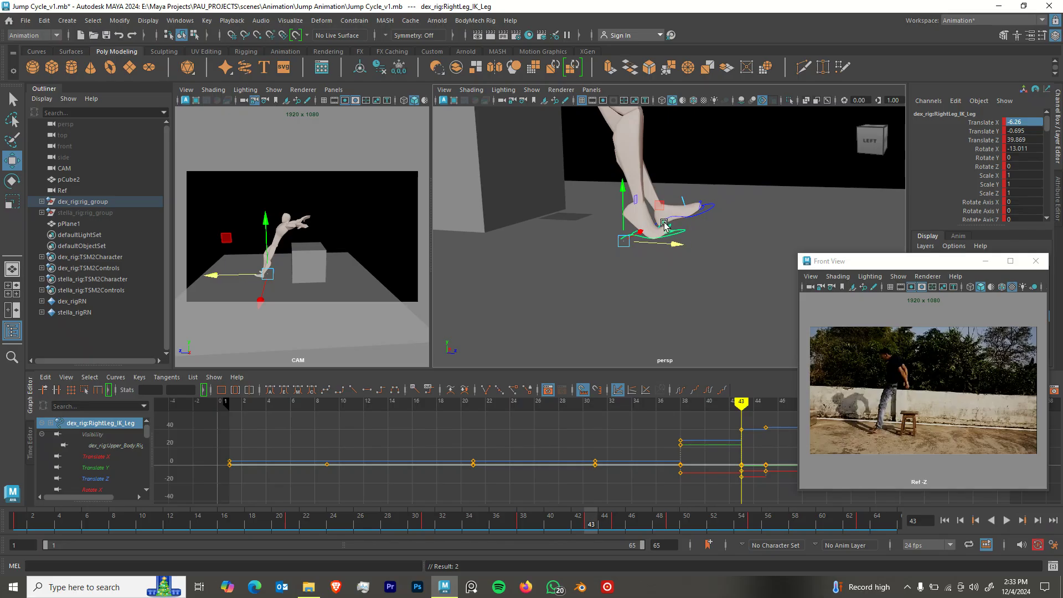
# Reduce the right heel pivot's rotation at frame 43 to Rotate Z about -28.9.
pyautogui.click(664, 223)
pyautogui.press('e')
pyautogui.moveTo(695, 205); pyautogui.dragTo(692, 235)
# Try rotating the right leg's toe pivot at frame 43, and undo the rotation.
pyautogui.click(682, 232)
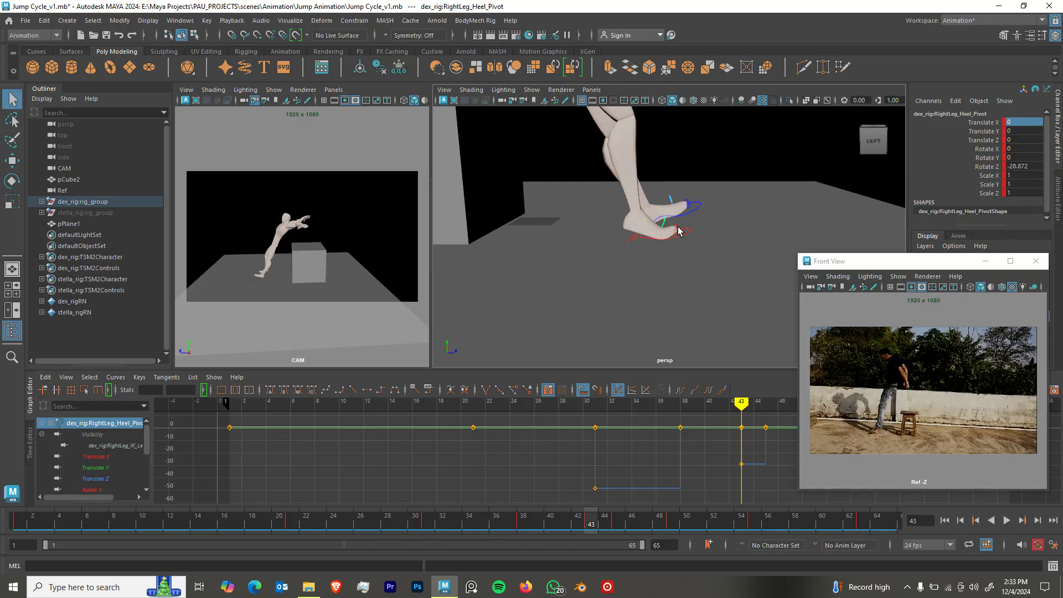
pyautogui.click(697, 192)
pyautogui.moveTo(697, 193); pyautogui.dragTo(681, 210)
pyautogui.press('w')
pyautogui.hotkey('ctrl', 'z')
pyautogui.hotkey('ctrl', 'z')
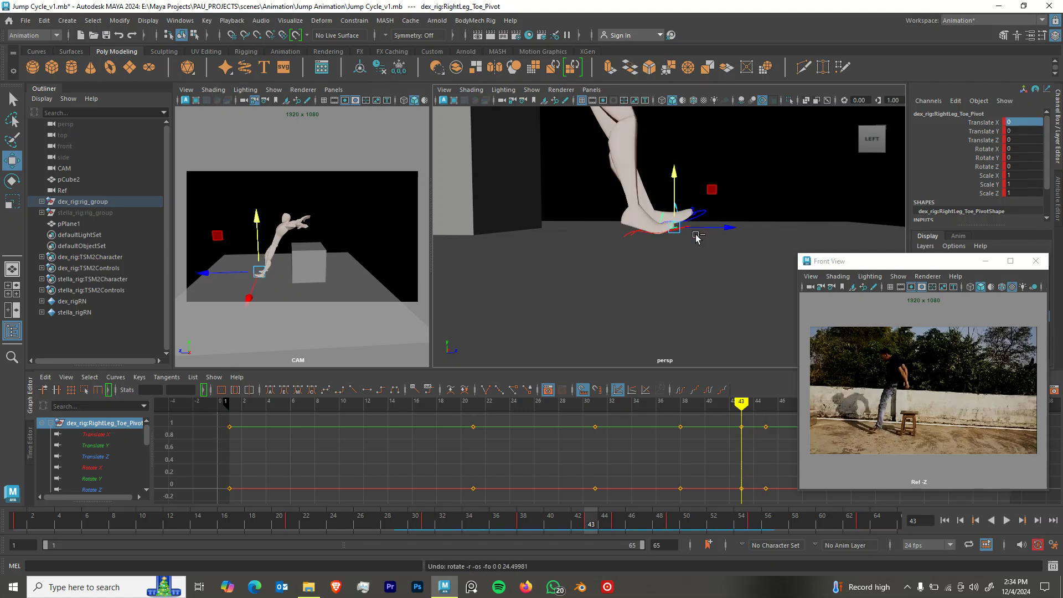
# Set RightLeg_IK_Leg's Rotate X to 0 at frame 43 and raise it to Translate Y about -0.27.
pyautogui.press('q')
pyautogui.click(681, 235)
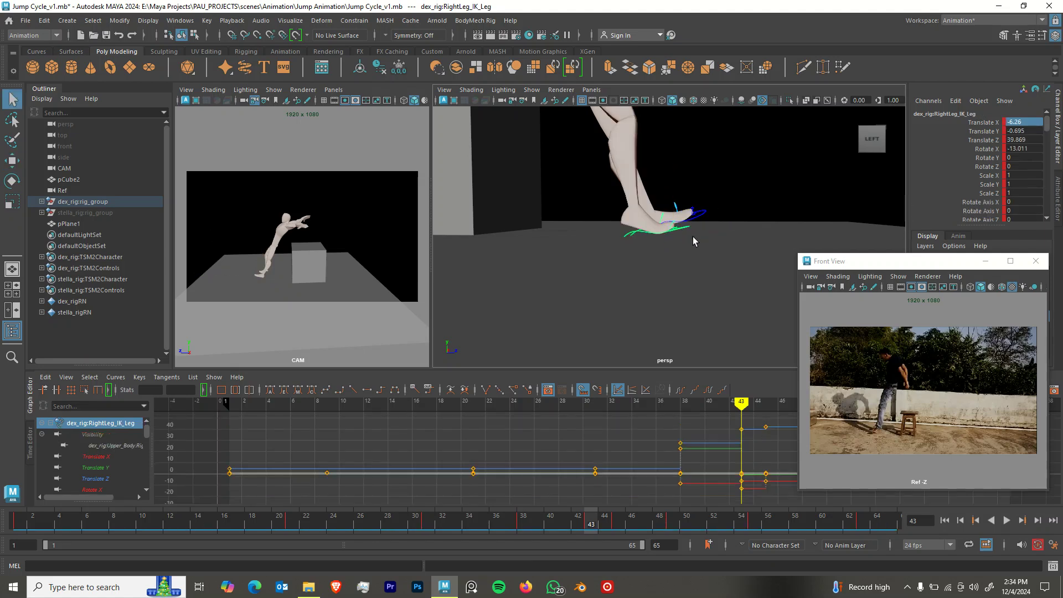
pyautogui.press('e')
pyautogui.moveTo(689, 240)
pyautogui.keyDown('alt'); pyautogui.mouseDown()
pyautogui.moveTo(655, 247)
pyautogui.moveTo(667, 225)
pyautogui.moveTo(615, 224)
pyautogui.moveTo(688, 226)
pyautogui.moveTo(673, 227)
pyautogui.mouseUp(); pyautogui.keyUp('alt')
pyautogui.press('e')
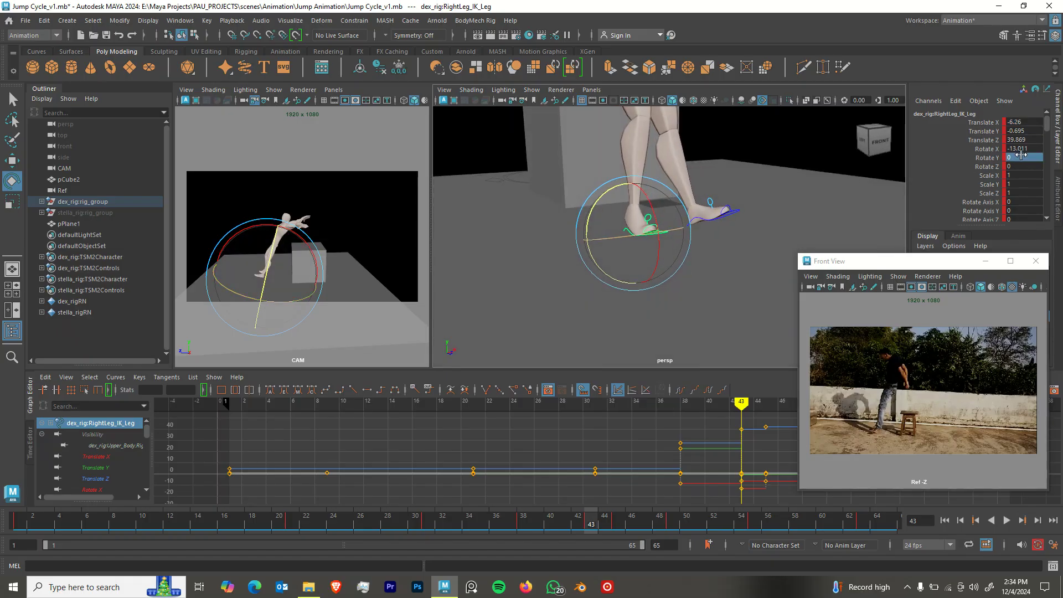
pyautogui.press('Return')
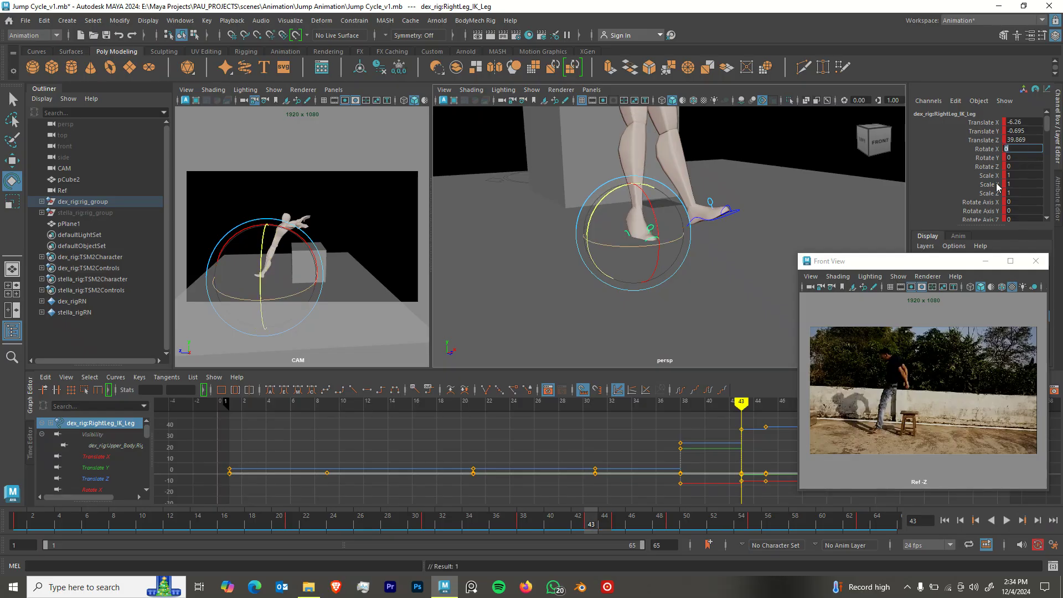
pyautogui.keyDown('alt'); pyautogui.moveTo(649, 250); pyautogui.dragTo(684, 247); pyautogui.keyUp('alt')
pyautogui.press('w')
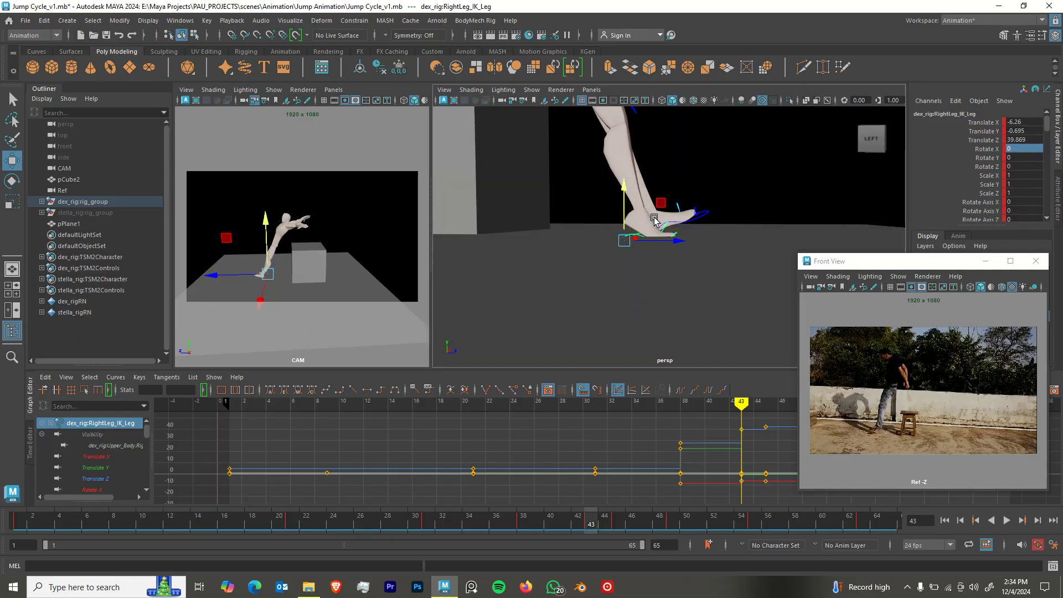
pyautogui.moveTo(629, 198); pyautogui.dragTo(625, 191)
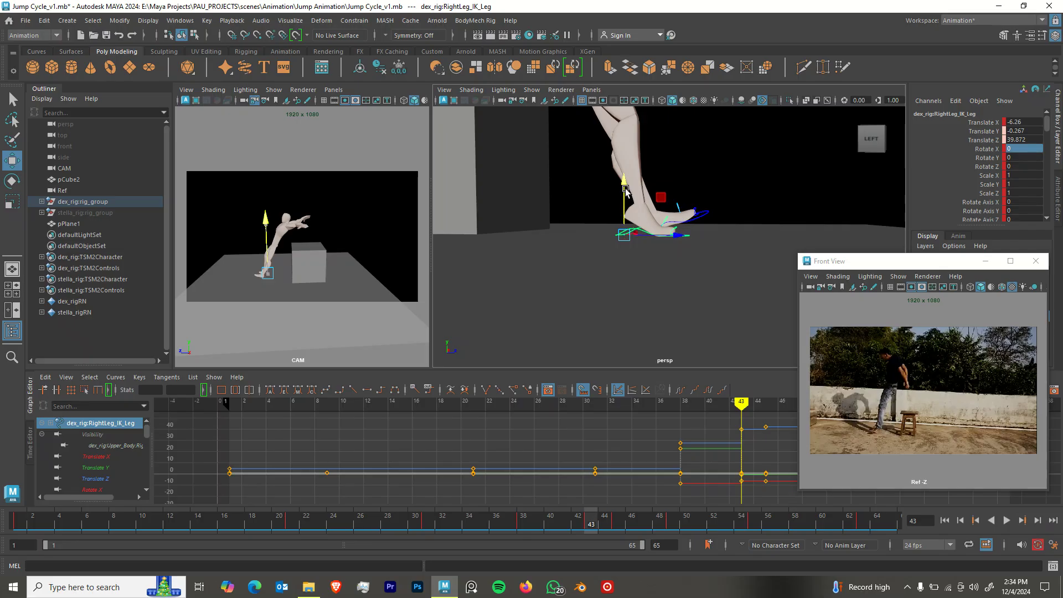
# Compare the right foot's placement on the ground between frames 43 and 45 from both sides.
pyautogui.keyDown('alt'); pyautogui.moveTo(668, 216); pyautogui.dragTo(642, 221); pyautogui.keyUp('alt')
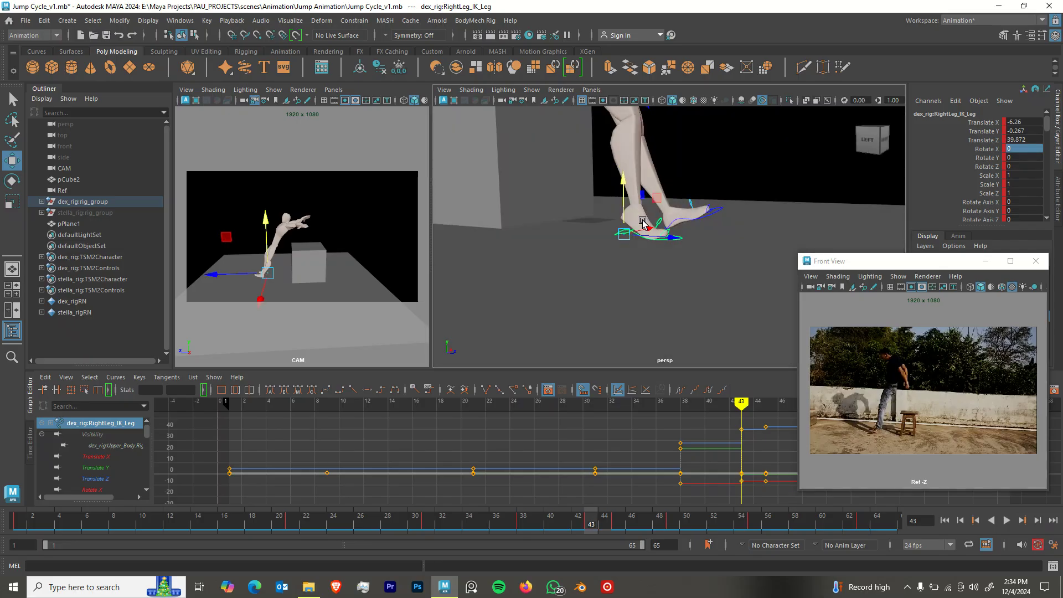
pyautogui.press('.')
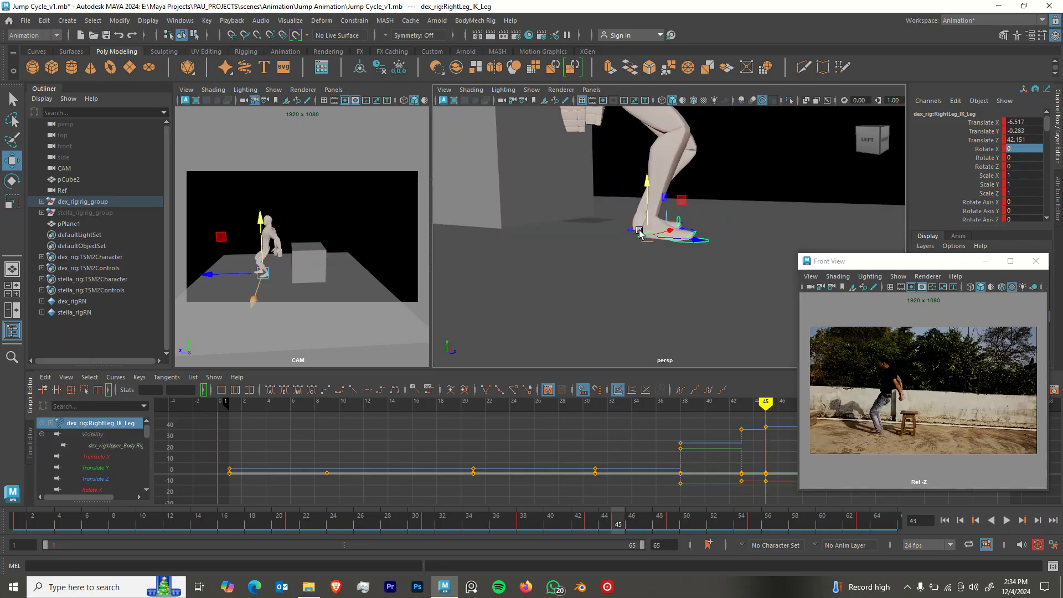
pyautogui.press(',')
pyautogui.press('.')
pyautogui.press(',')
pyautogui.press('.')
pyautogui.press(',')
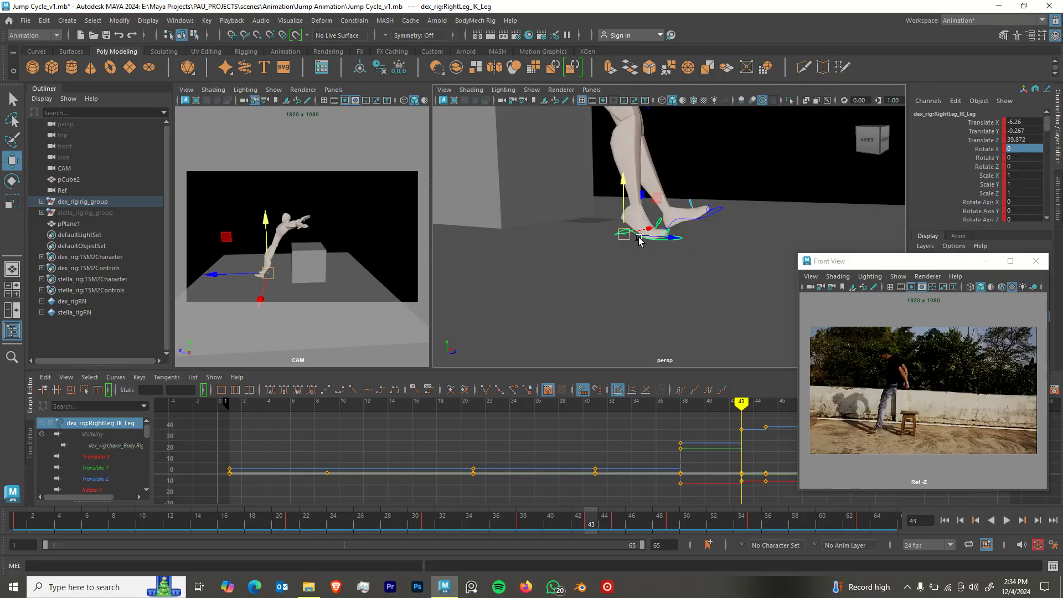
pyautogui.press('.')
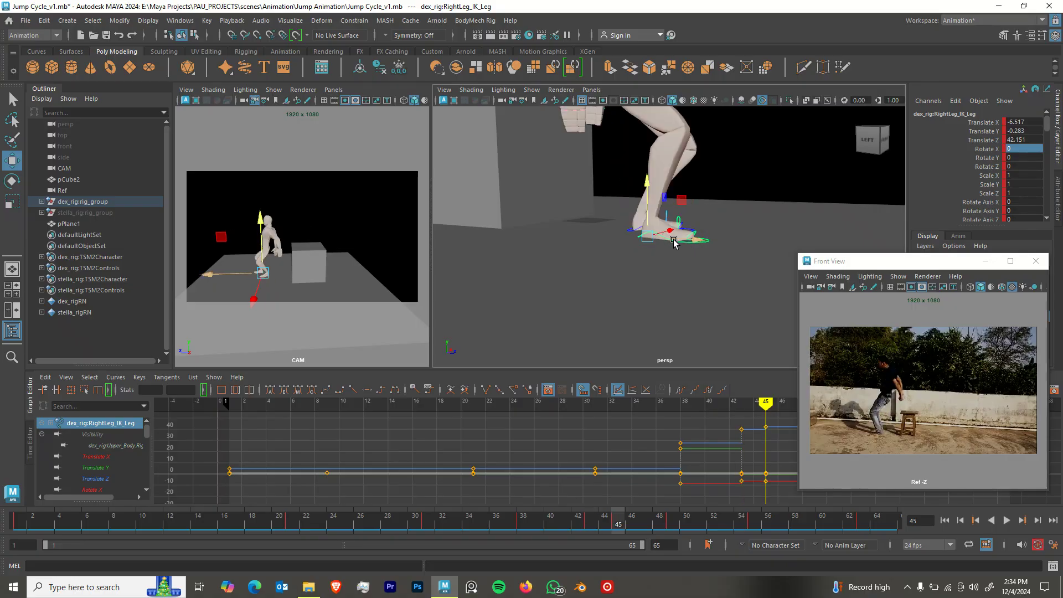
pyautogui.press(',')
pyautogui.press('.')
pyautogui.press(',')
pyautogui.press('.')
pyautogui.keyDown('alt'); pyautogui.moveTo(696, 247); pyautogui.dragTo(509, 248); pyautogui.keyUp('alt')
pyautogui.press(',')
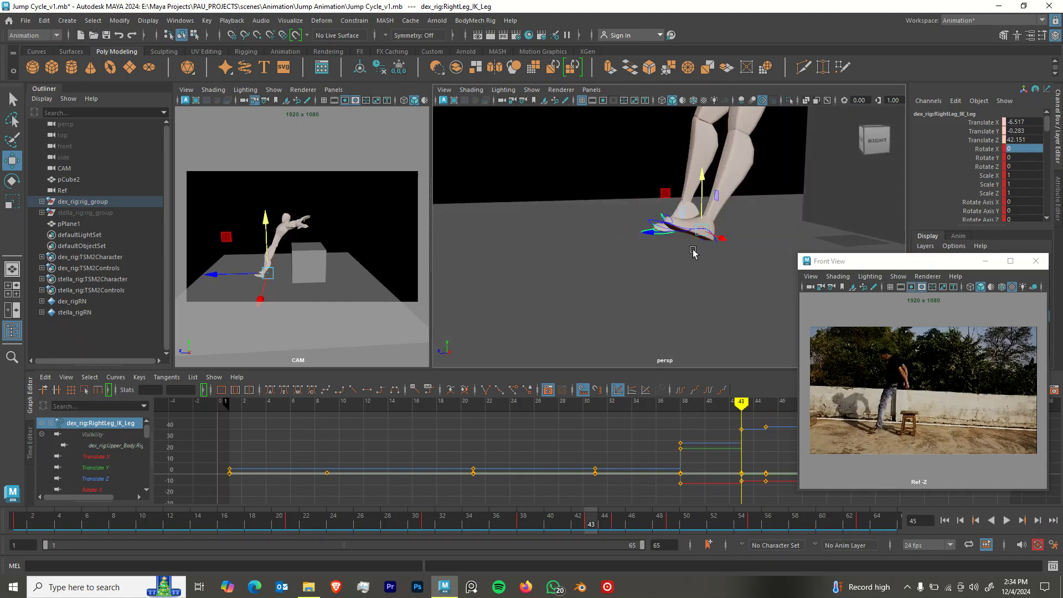
# Set LeftLeg_IK_Leg's Rotate X to 0 at frame 43.
pyautogui.click(672, 227)
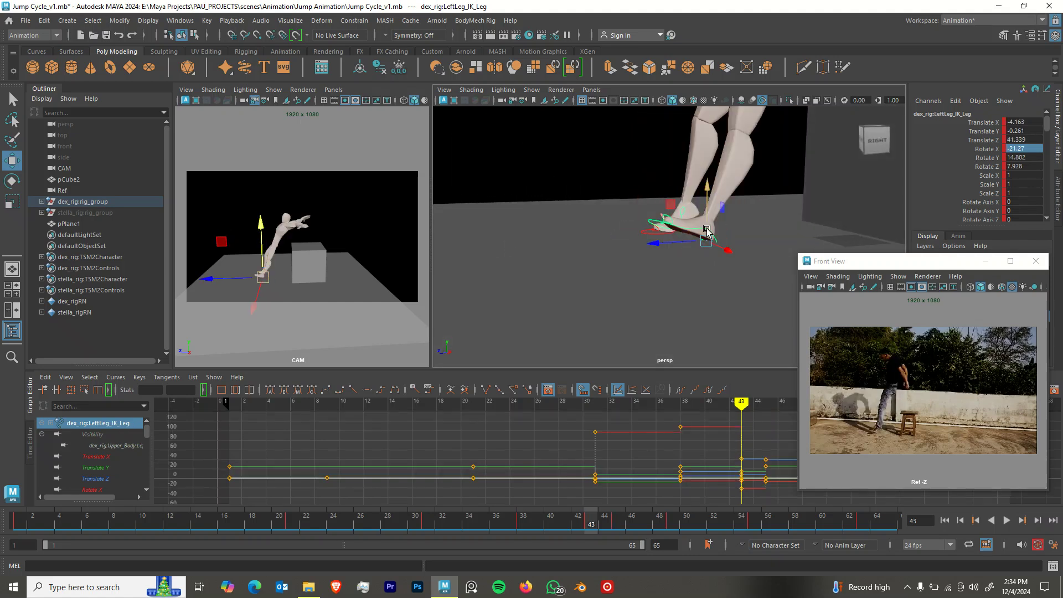
pyautogui.keyDown('alt'); pyautogui.moveTo(673, 229); pyautogui.dragTo(680, 237); pyautogui.keyUp('alt')
pyautogui.keyDown('alt'); pyautogui.moveTo(754, 211); pyautogui.dragTo(753, 214); pyautogui.keyUp('alt')
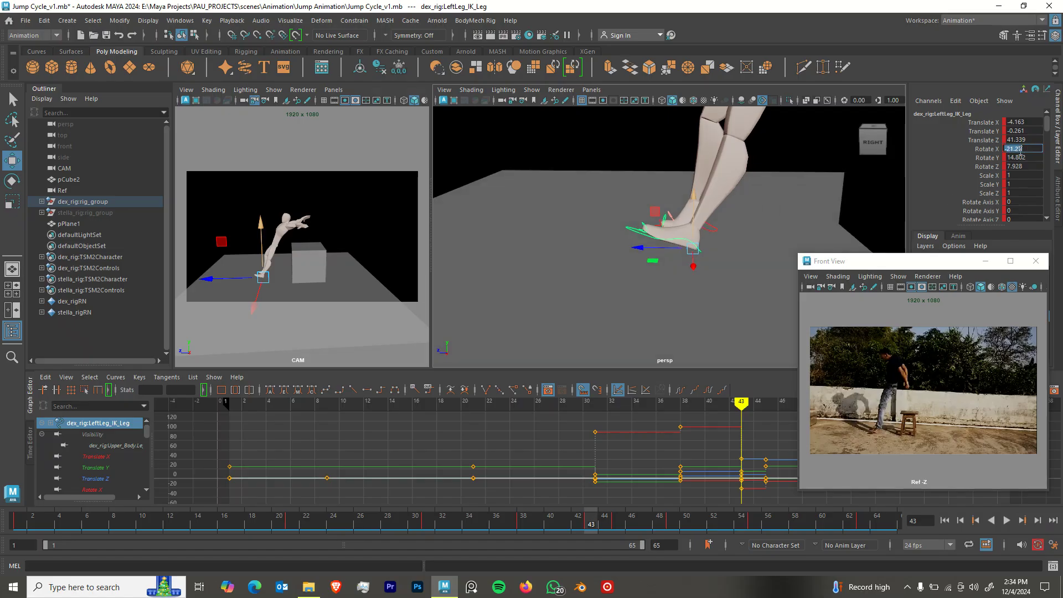
pyautogui.press('Return')
pyautogui.keyDown('alt'); pyautogui.moveTo(681, 251); pyautogui.dragTo(703, 249); pyautogui.keyUp('alt')
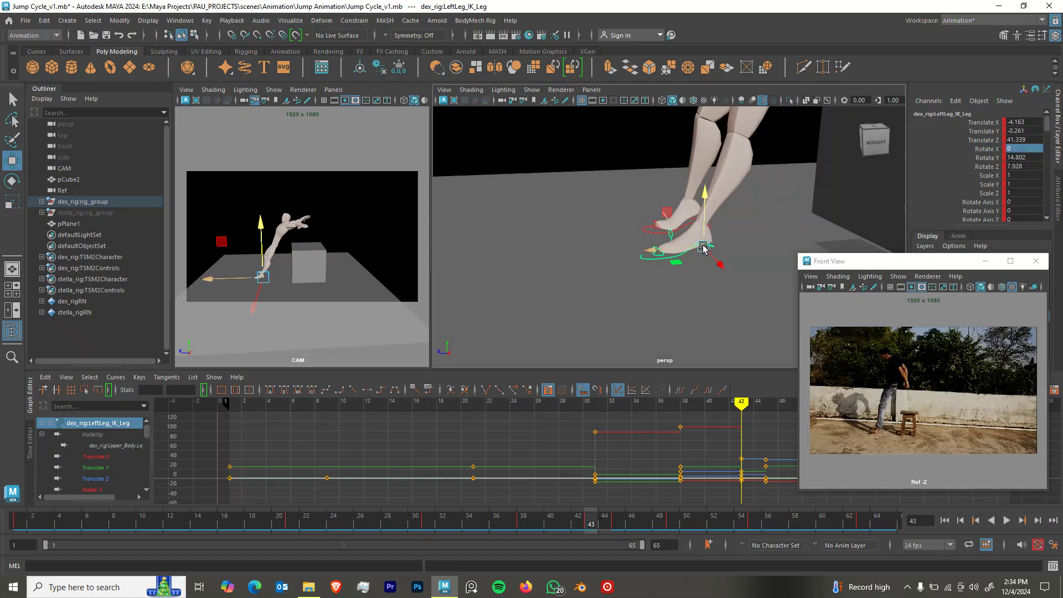
# Lift the left heel with its foot pivot at frame 43 and move LeftLeg_IK_Leg to Translate Z about 39.1.
pyautogui.press('q')
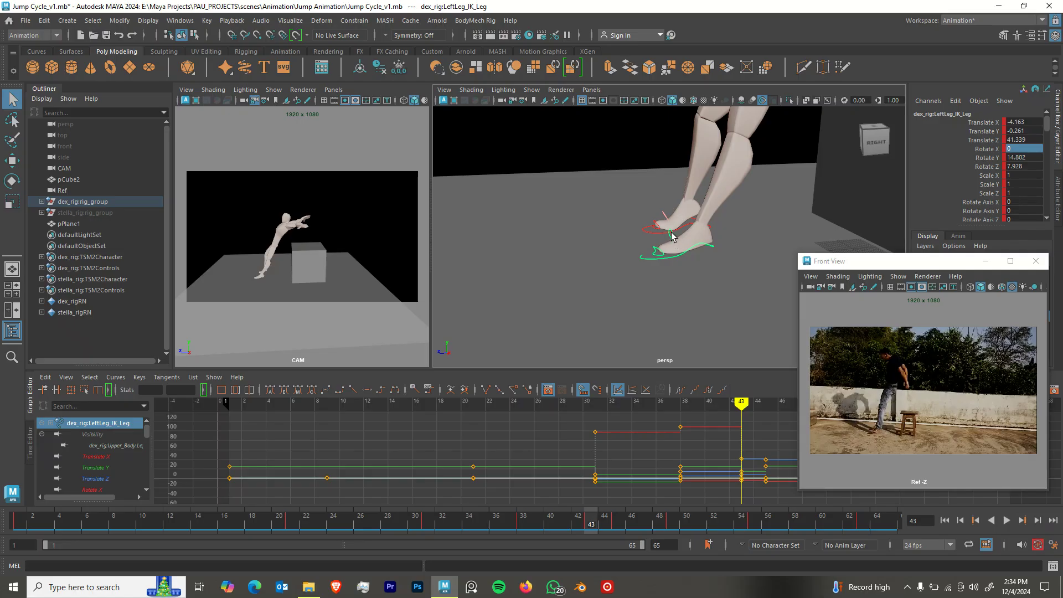
pyautogui.click(656, 252)
pyautogui.press('e')
pyautogui.moveTo(637, 232); pyautogui.dragTo(692, 253)
pyautogui.press('w')
pyautogui.click(656, 253)
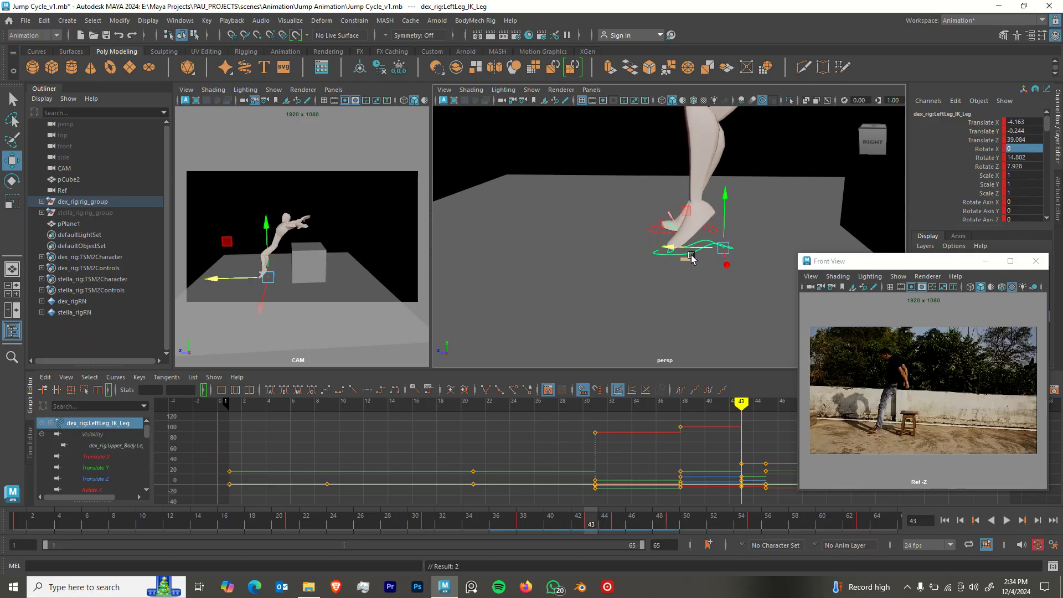
# Compare the left foot's placement between frames 43 and 45 from the side.
pyautogui.press('.')
pyautogui.press(',')
pyautogui.press('.')
pyautogui.press(',')
pyautogui.press('.')
pyautogui.press(',')
pyautogui.press('.')
pyautogui.press(',')
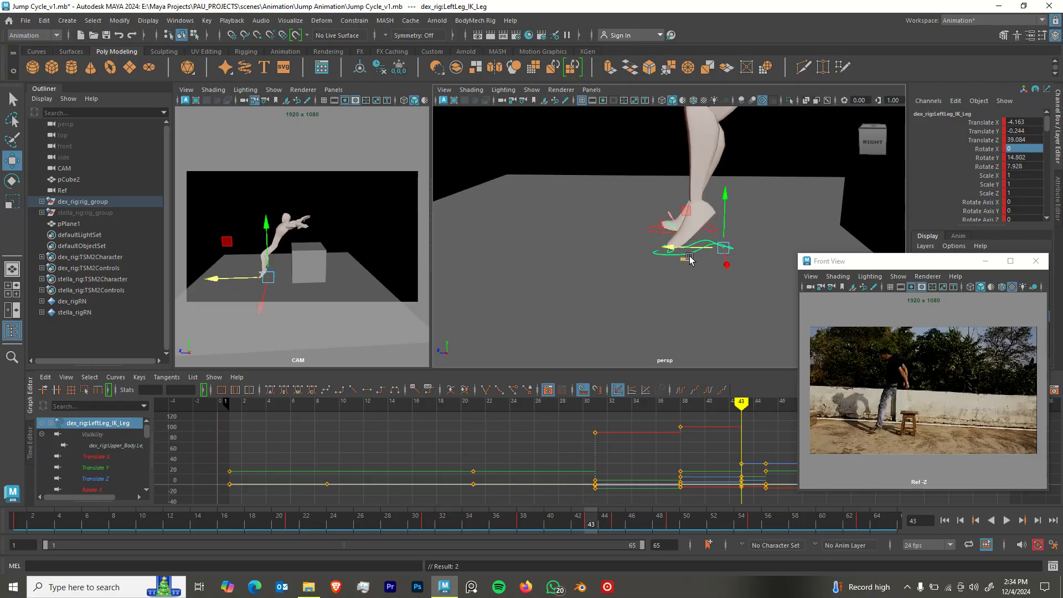
# Adjust the left foot's rotation at frame 43 from the front, comparing its direction with frame 45.
pyautogui.keyDown('alt'); pyautogui.moveTo(718, 228); pyautogui.dragTo(815, 234); pyautogui.keyUp('alt')
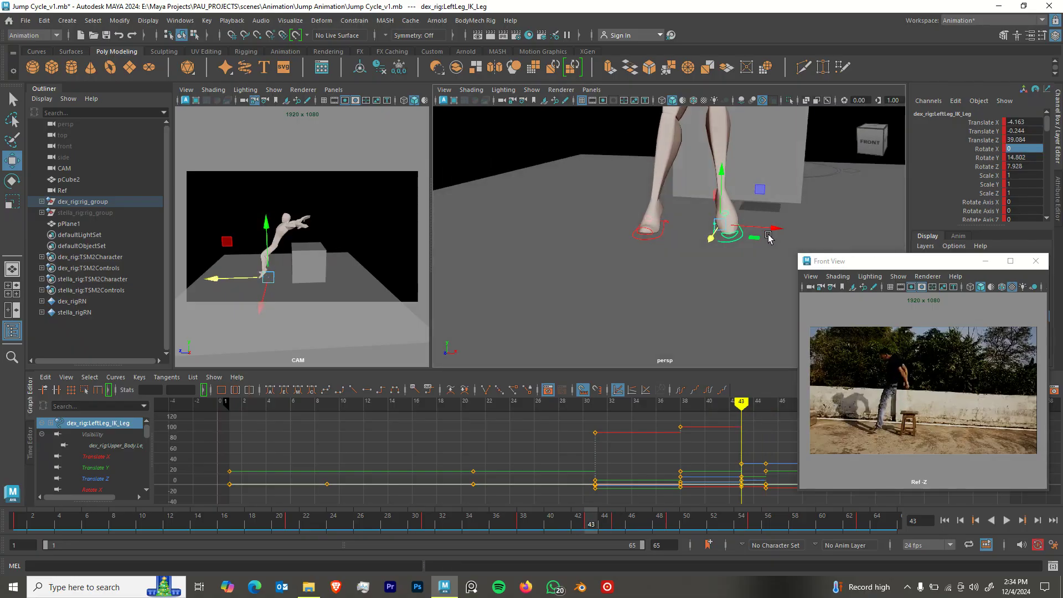
pyautogui.press('e')
pyautogui.moveTo(754, 190); pyautogui.dragTo(657, 223)
pyautogui.press('.')
pyautogui.press(',')
pyautogui.press('.')
pyautogui.press(',')
pyautogui.press('.')
# Play back the blocked jump from the side with the whole character and cube in view.
pyautogui.press('q')
pyautogui.scroll(-5, 692, 239)
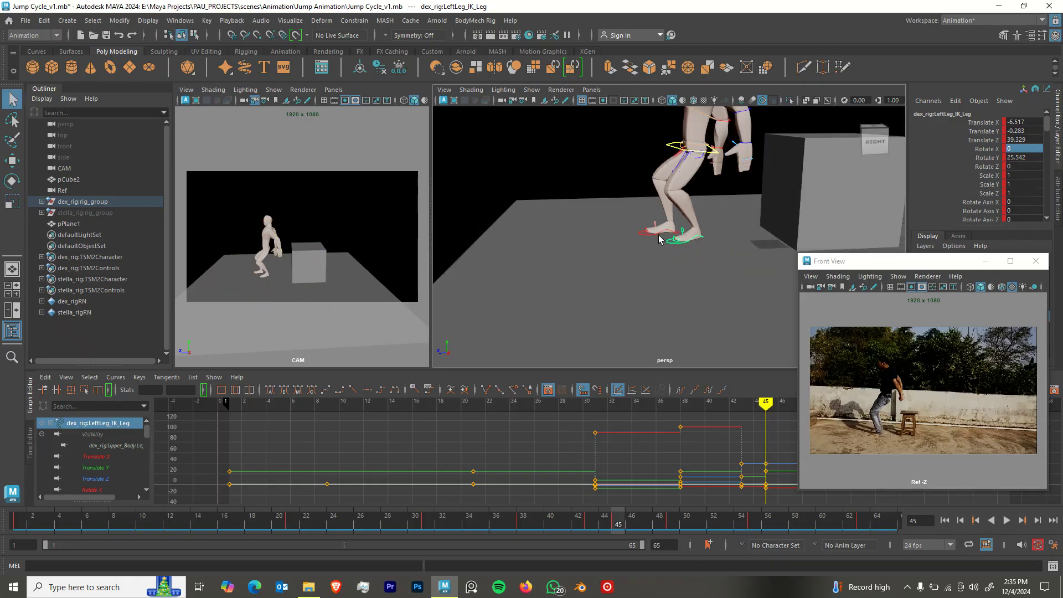
pyautogui.keyDown('alt'); pyautogui.moveTo(692, 227); pyautogui.dragTo(623, 277, button='middle'); pyautogui.keyUp('alt')
pyautogui.moveTo(623, 277)
pyautogui.keyDown('alt'); pyautogui.mouseDown()
pyautogui.moveTo(626, 259)
pyautogui.moveTo(612, 289)
pyautogui.mouseUp(); pyautogui.keyUp('alt')
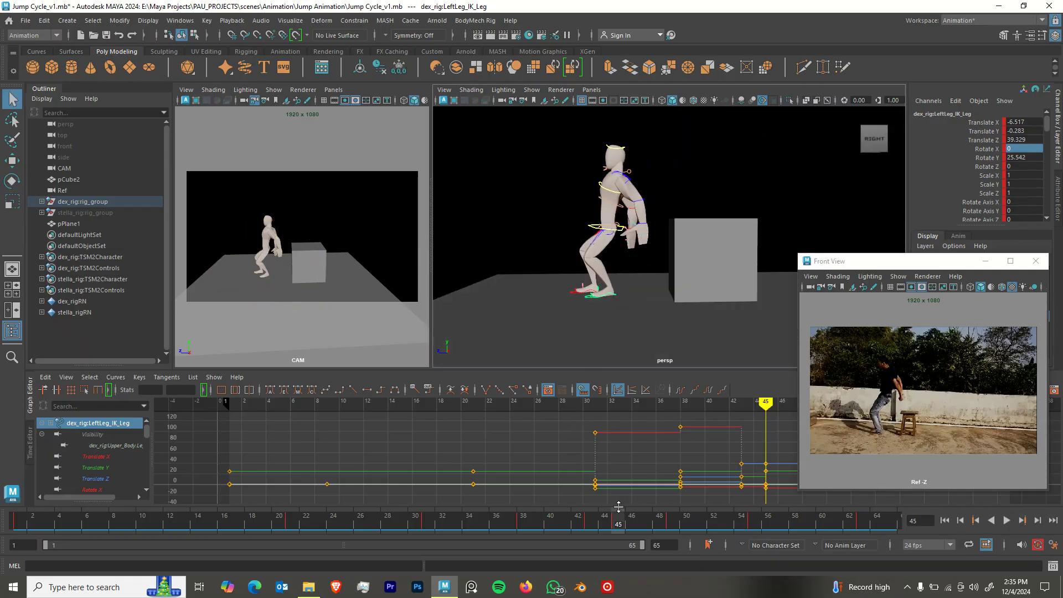
pyautogui.hotkey('alt', 'v')
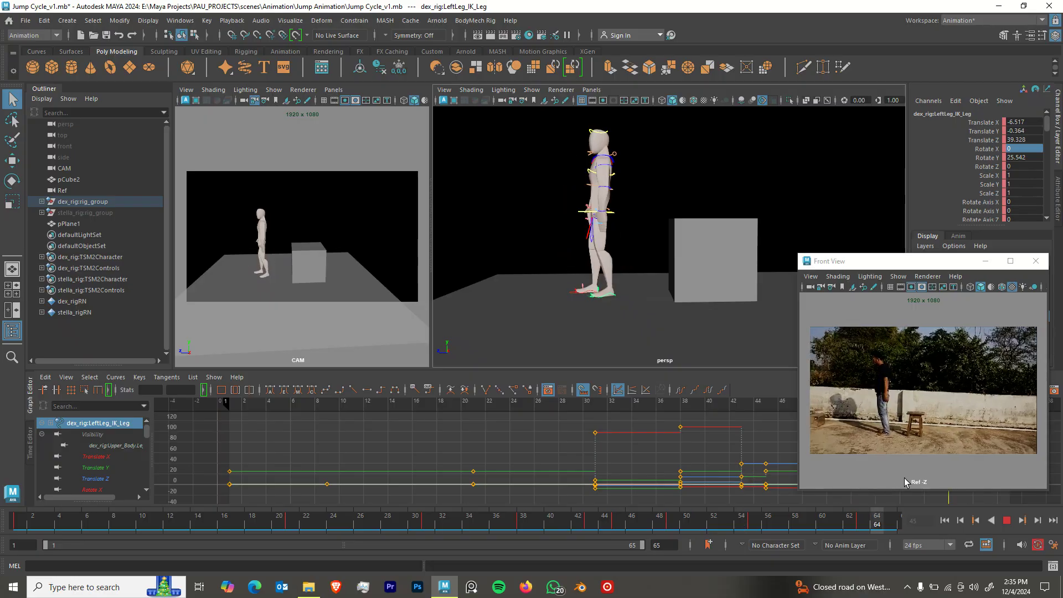
pyautogui.hotkey('alt', 'v')
# Select the character's body controls and save the scene.
pyautogui.keyDown('alt'); pyautogui.moveTo(685, 140); pyautogui.dragTo(665, 243); pyautogui.keyUp('alt')
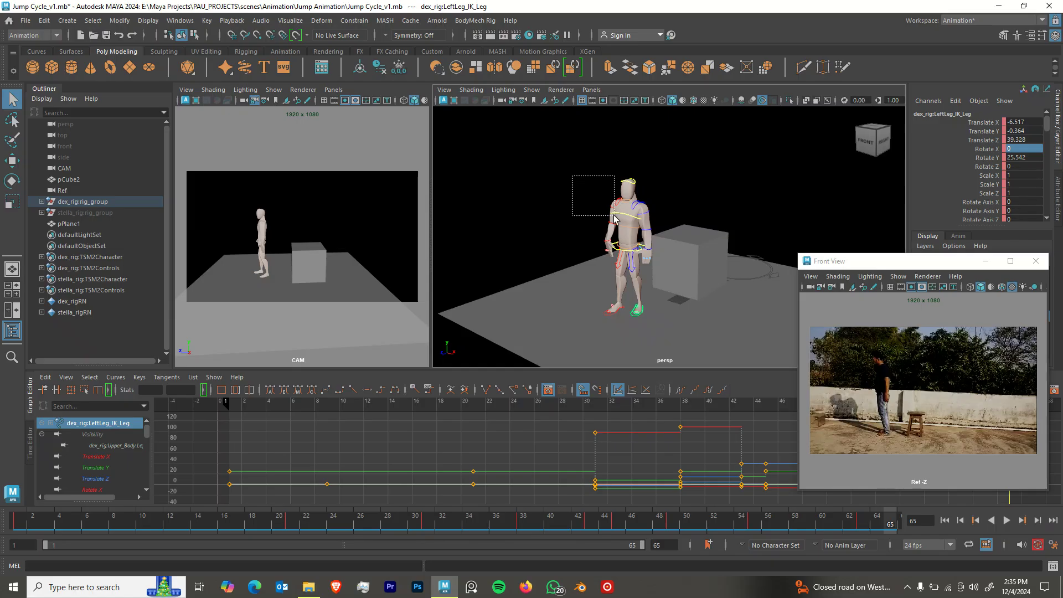
pyautogui.moveTo(573, 176); pyautogui.dragTo(603, 263)
pyautogui.hotkey('ctrl', 's')
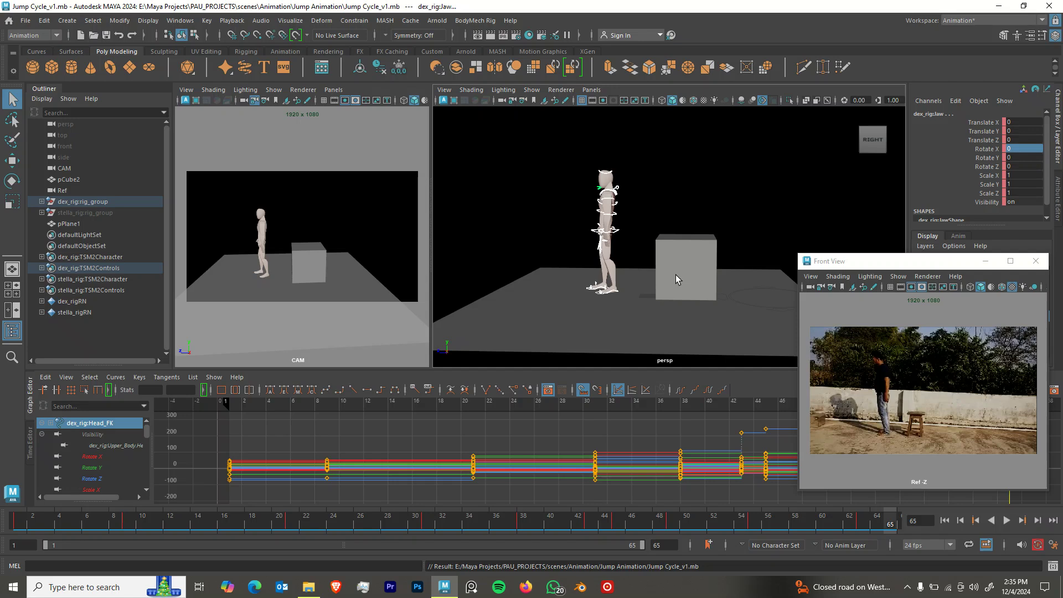
# Return to frame 1, open the animation preferences, and select all of the character's rig controls.
pyautogui.keyDown('alt'); pyautogui.moveTo(655, 251); pyautogui.dragTo(550, 288); pyautogui.keyUp('alt')
pyautogui.moveTo(127, 531); pyautogui.dragTo(8, 505)
pyautogui.click(1054, 547)
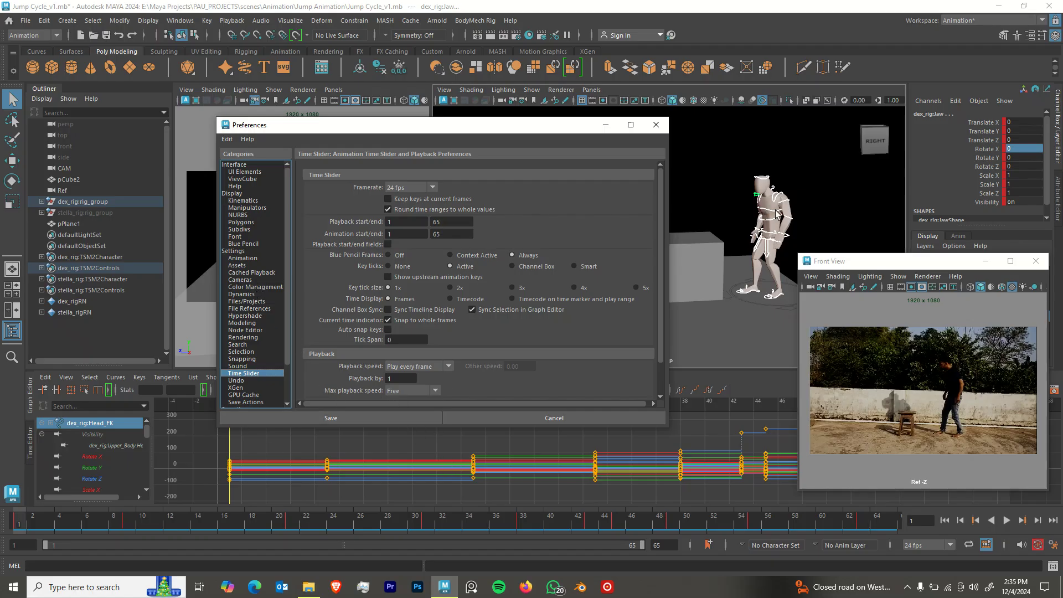
pyautogui.moveTo(736, 167); pyautogui.dragTo(792, 332)
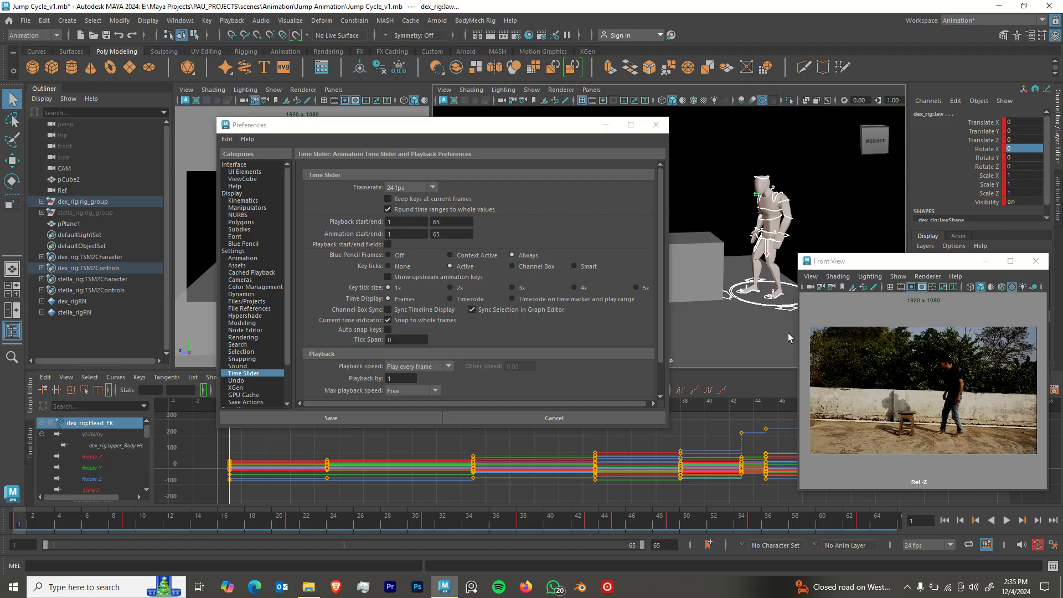
# Set the default in and out tangents to Auto Span (Legacy) and save the preferences.
pyautogui.click(243, 258)
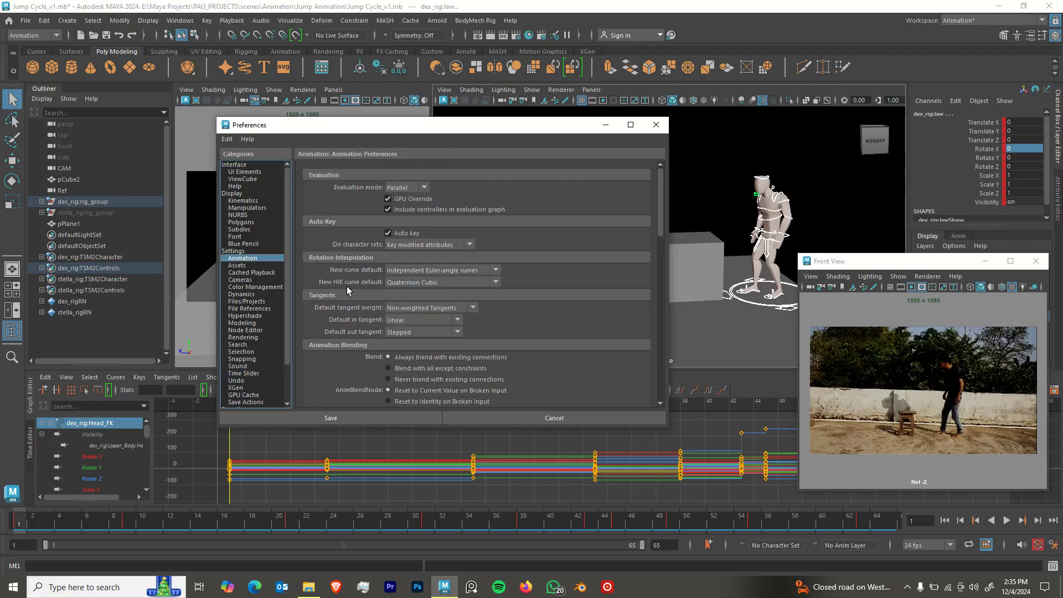
pyautogui.click(426, 319)
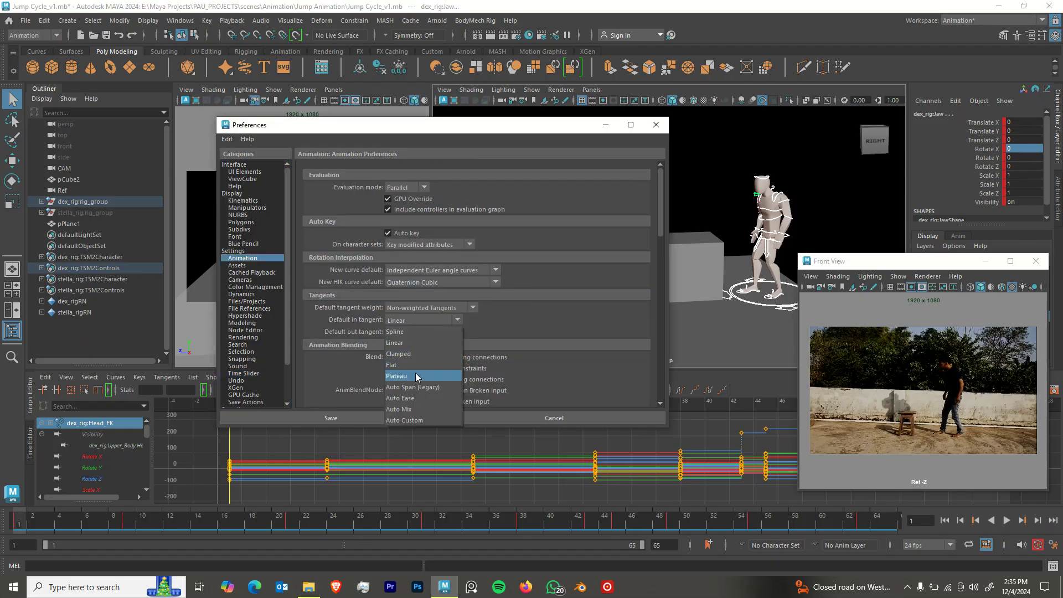
pyautogui.click(418, 392)
pyautogui.click(410, 332)
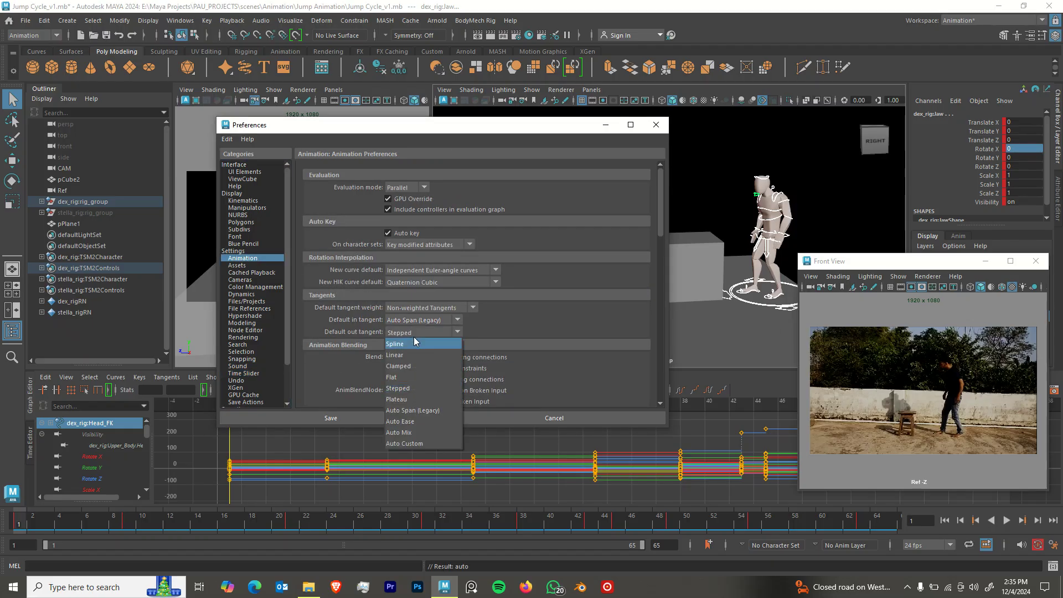
pyautogui.click(418, 408)
pyautogui.click(388, 416)
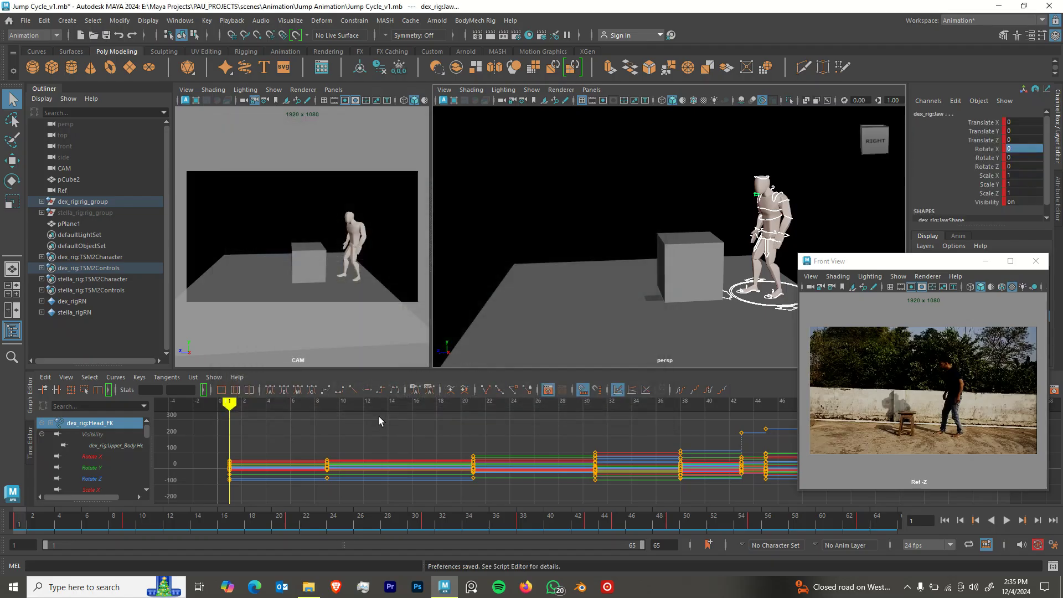
# Select every key on the character's animation curves and convert them from stepped to automatic tangents.
pyautogui.keyDown('alt'); pyautogui.moveTo(440, 468); pyautogui.dragTo(420, 467); pyautogui.keyUp('alt')
pyautogui.keyDown('alt'); pyautogui.moveTo(440, 469); pyautogui.dragTo(294, 454, button='middle'); pyautogui.keyUp('alt')
pyautogui.keyDown('alt'); pyautogui.moveTo(294, 454); pyautogui.dragTo(361, 467, button='right'); pyautogui.keyUp('alt')
pyautogui.keyDown('alt'); pyautogui.moveTo(374, 465); pyautogui.dragTo(574, 494, button='middle'); pyautogui.keyUp('alt')
pyautogui.keyDown('alt'); pyautogui.moveTo(558, 475); pyautogui.dragTo(546, 471, button='right'); pyautogui.keyUp('alt')
pyautogui.moveTo(330, 427); pyautogui.dragTo(527, 480)
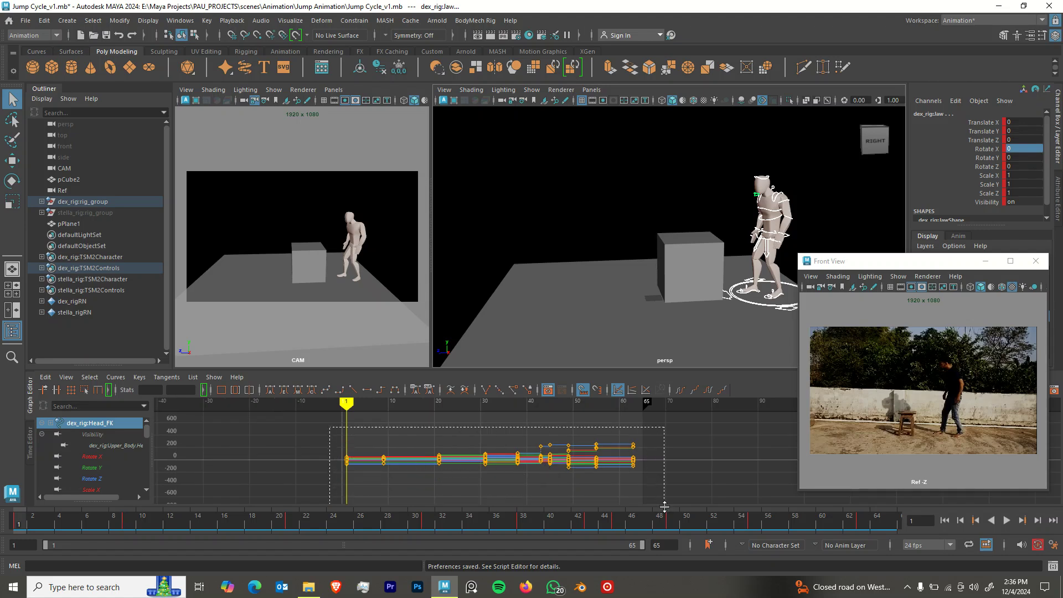
pyautogui.click(270, 390)
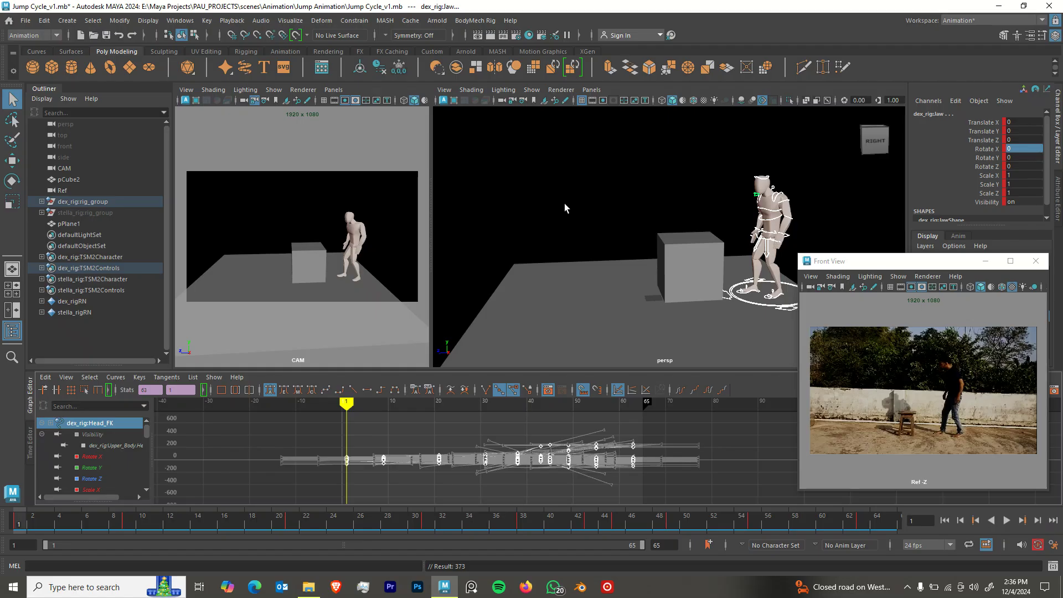
# Move the reference video window clear of the character and play back the interpolated jump from the side.
pyautogui.moveTo(843, 263); pyautogui.dragTo(859, 282)
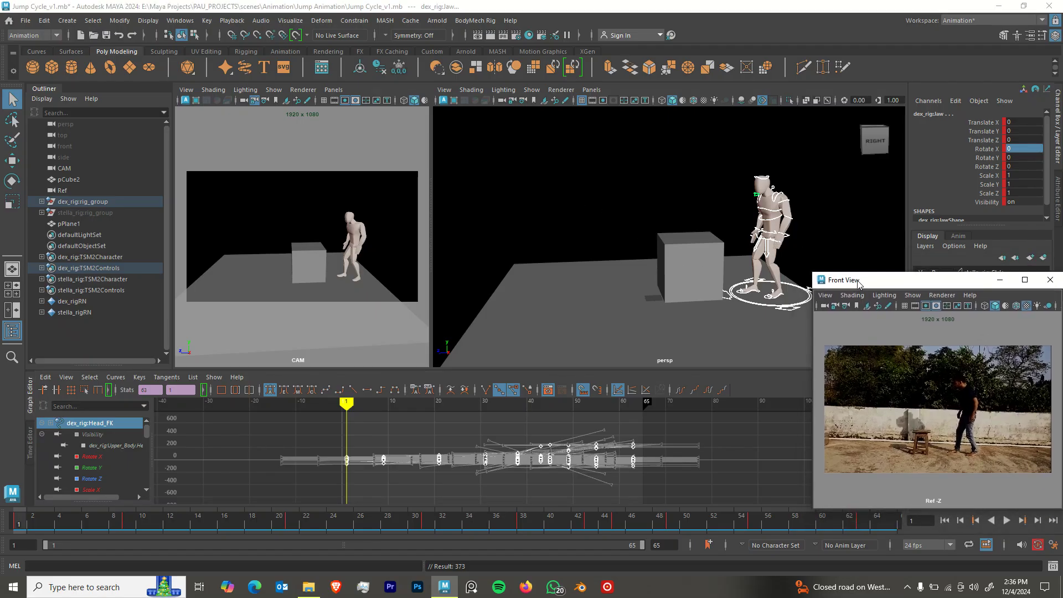
pyautogui.keyDown('alt'); pyautogui.moveTo(601, 251); pyautogui.dragTo(521, 230); pyautogui.keyUp('alt')
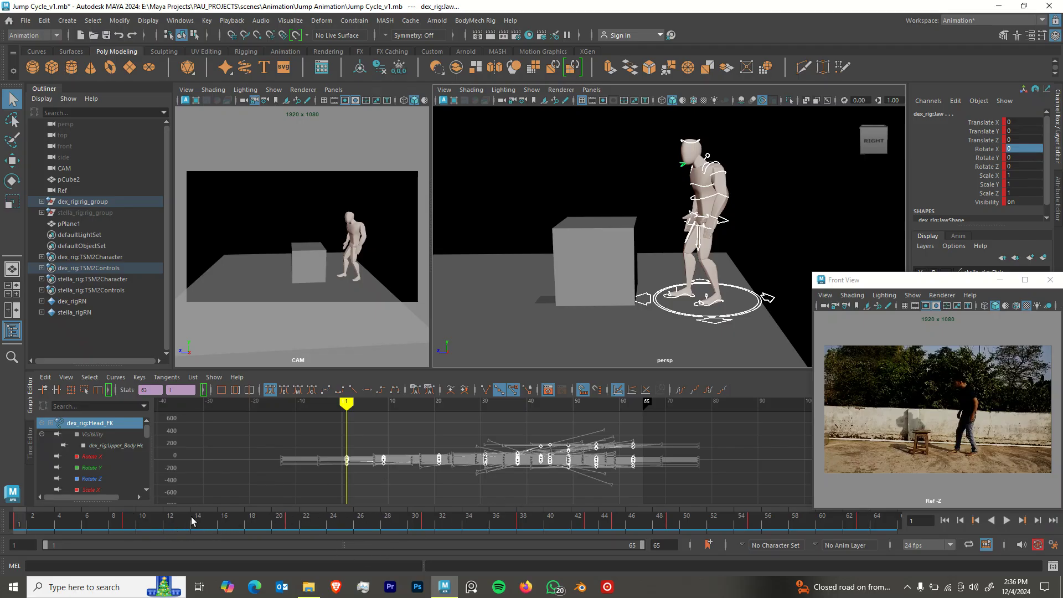
pyautogui.scroll(-2, 604, 276)
pyautogui.keyDown('alt'); pyautogui.moveTo(604, 276); pyautogui.dragTo(617, 271); pyautogui.keyUp('alt')
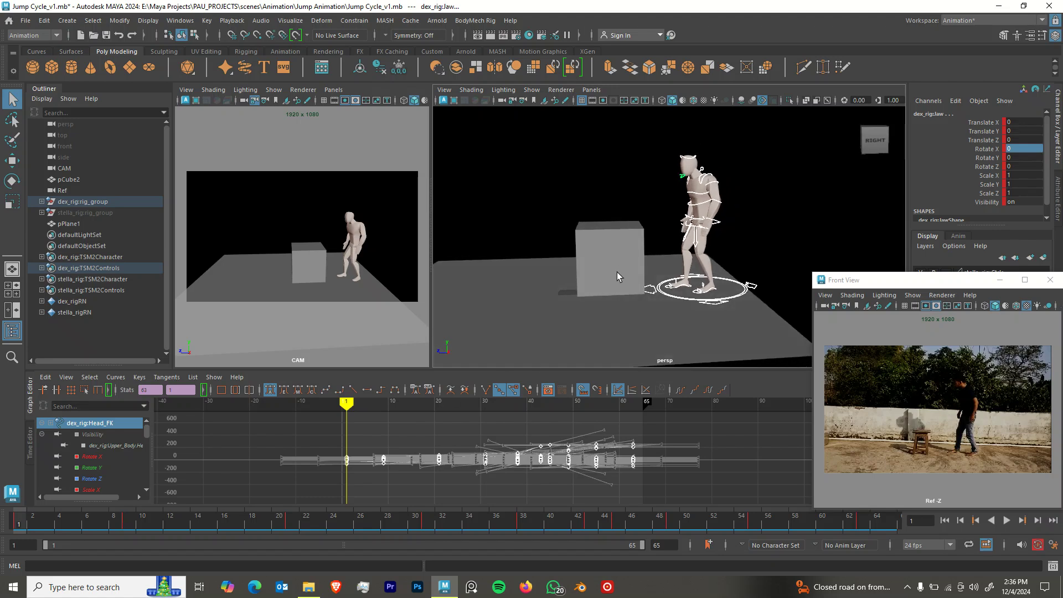
pyautogui.hotkey('alt', 'v')
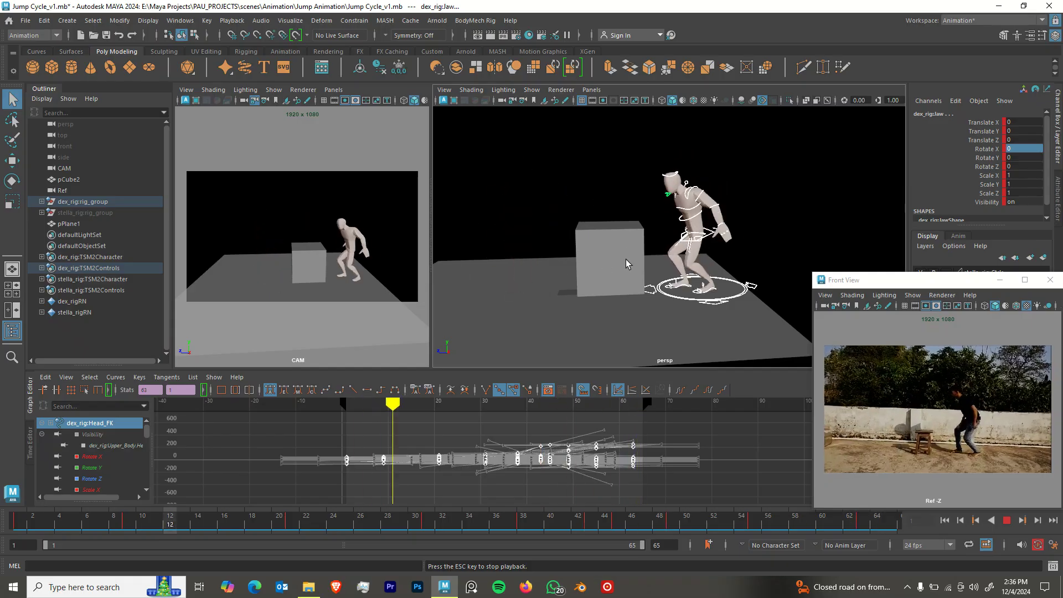
pyautogui.keyDown('alt'); pyautogui.moveTo(626, 261); pyautogui.dragTo(623, 244); pyautogui.keyUp('alt')
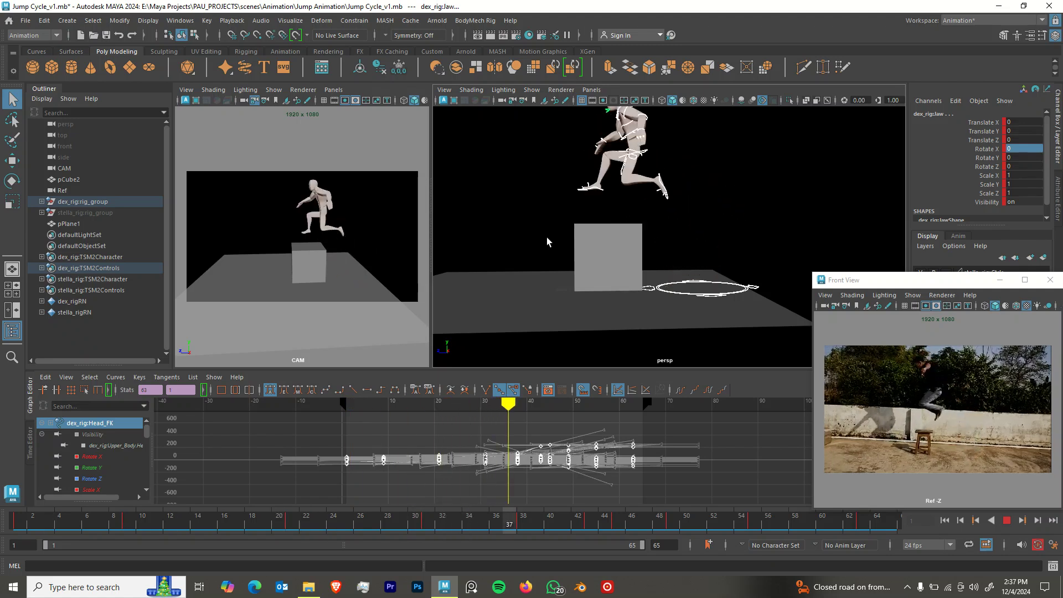
# Review the looping interpolated jump from above and from the side, then stop and restart playback with the view reframed around the character and box.
pyautogui.keyDown('alt'); pyautogui.moveTo(652, 238); pyautogui.dragTo(702, 200); pyautogui.keyUp('alt')
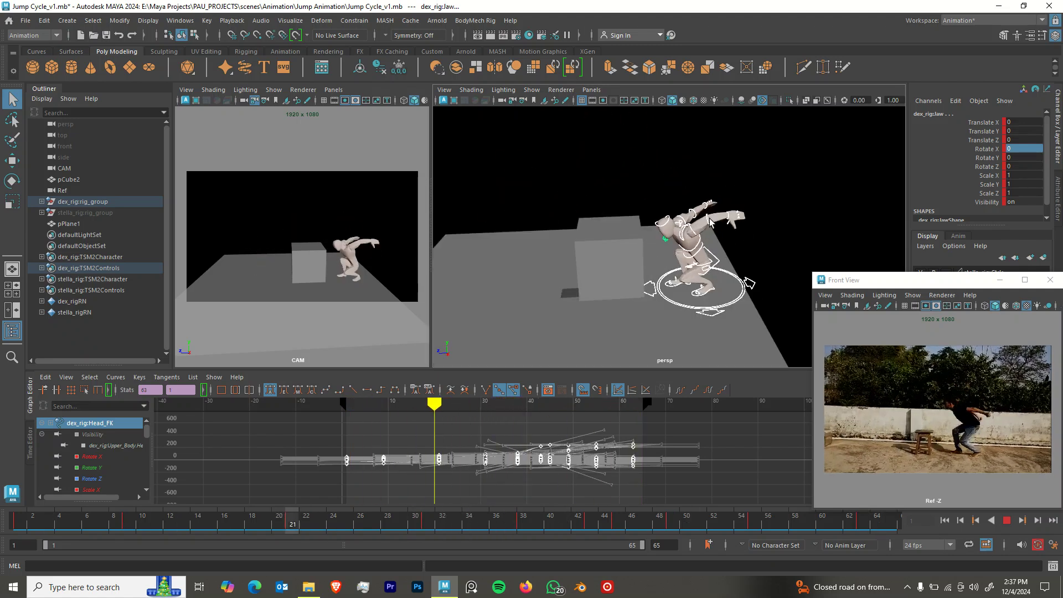
pyautogui.keyDown('alt'); pyautogui.moveTo(585, 188); pyautogui.dragTo(704, 276); pyautogui.keyUp('alt')
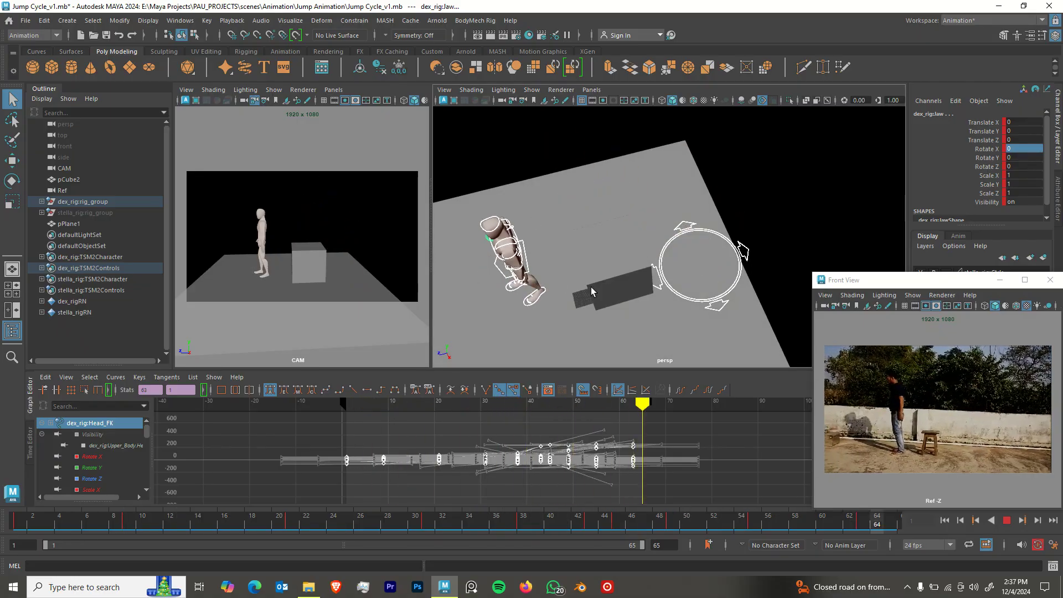
pyautogui.keyDown('alt'); pyautogui.moveTo(631, 283); pyautogui.dragTo(565, 260); pyautogui.keyUp('alt')
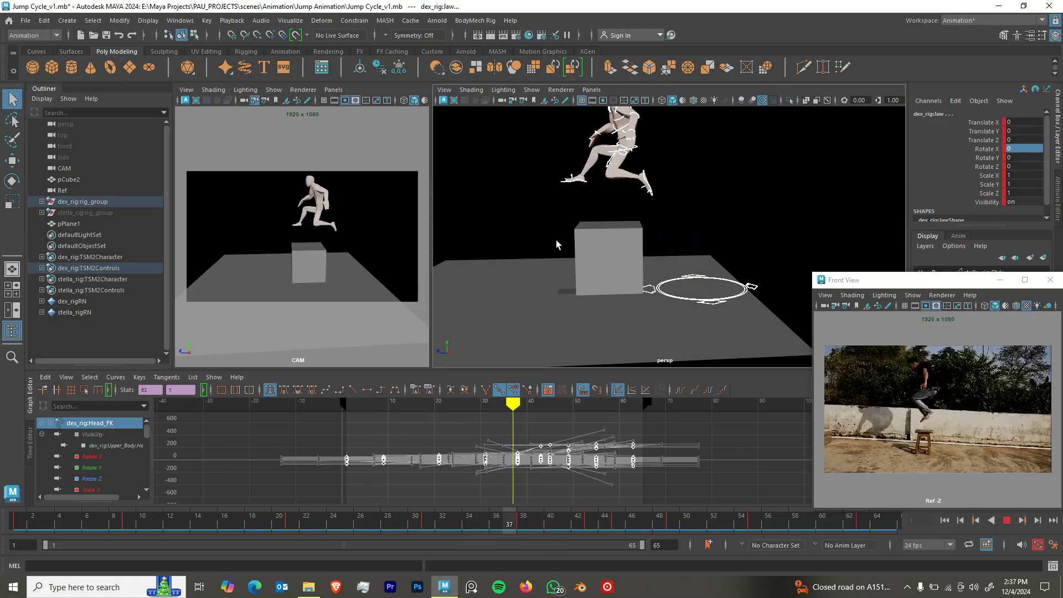
pyautogui.hotkey('alt', 'v')
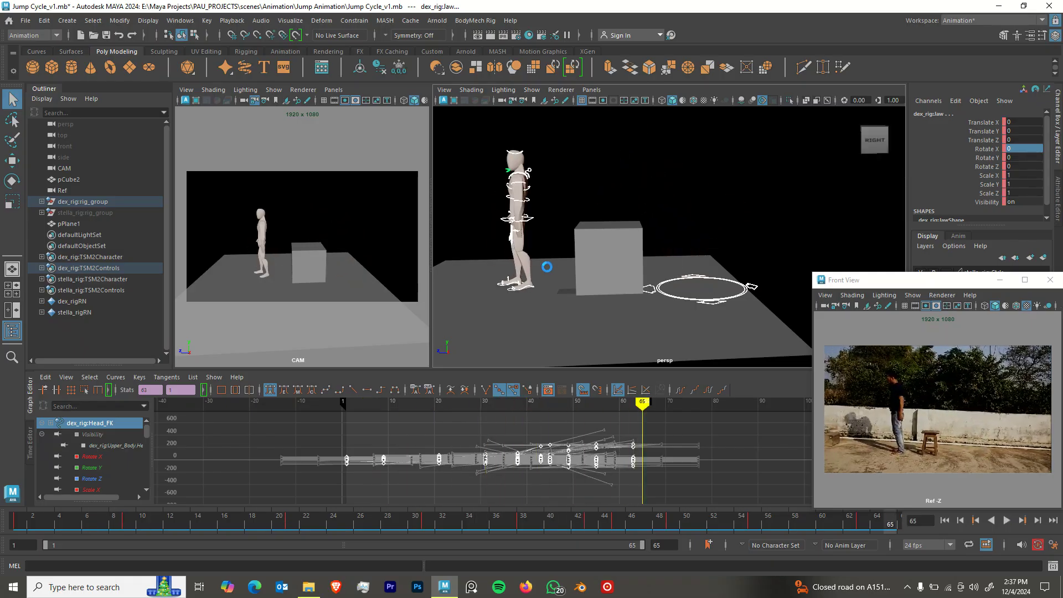
pyautogui.keyDown('alt'); pyautogui.moveTo(573, 271); pyautogui.dragTo(603, 286, button='middle'); pyautogui.keyUp('alt')
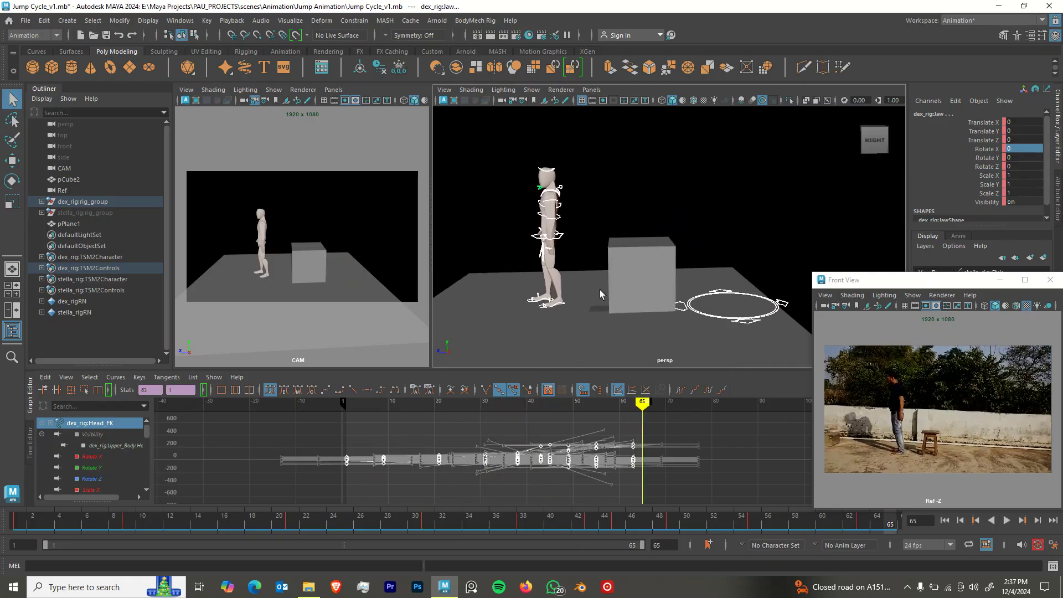
pyautogui.hotkey('alt', 'v')
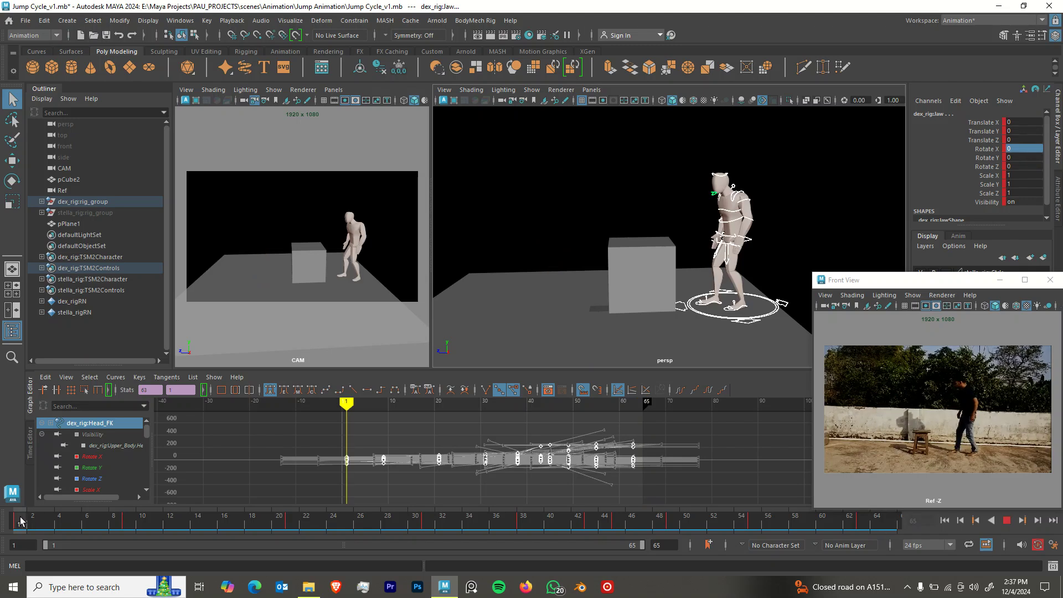
# Scrub through the opening stance and crouch between frames 1 and 26, ending on frame 16, and compare the character's poses with the reference video.
pyautogui.moveTo(21, 521); pyautogui.dragTo(75, 525)
pyautogui.moveTo(87, 527)
pyautogui.mouseDown()
pyautogui.moveTo(100, 526)
pyautogui.moveTo(20, 526)
pyautogui.mouseUp()
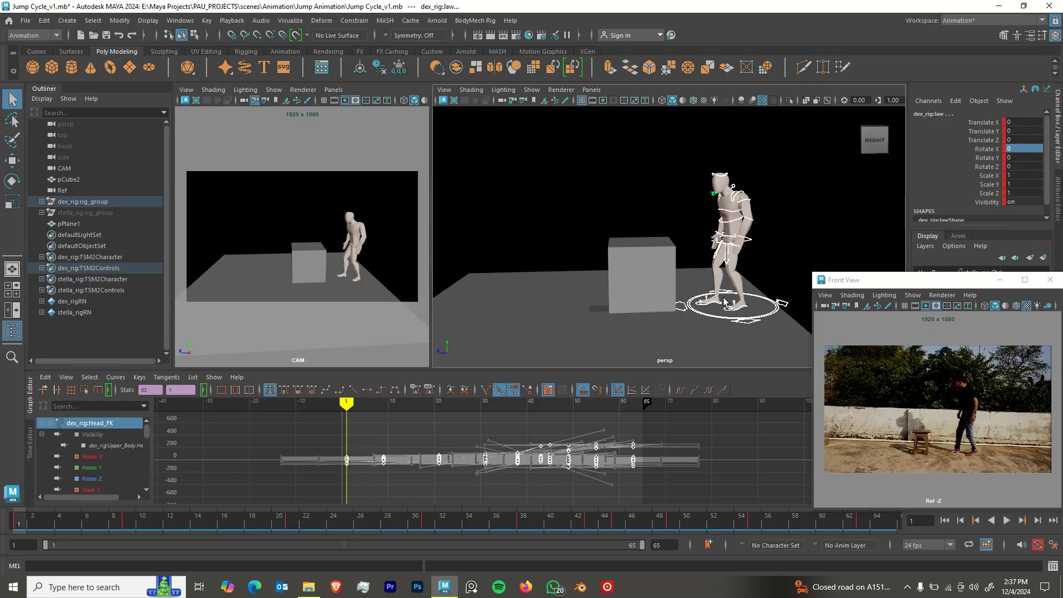
pyautogui.moveTo(28, 529)
pyautogui.mouseDown()
pyautogui.moveTo(278, 519)
pyautogui.moveTo(364, 497)
pyautogui.mouseUp()
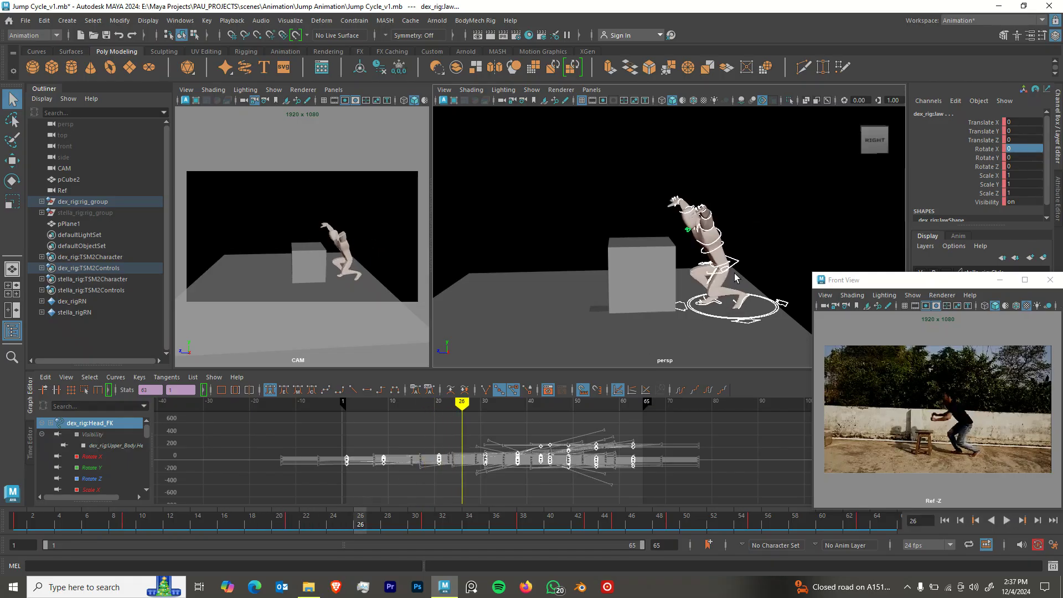
pyautogui.moveTo(294, 527)
pyautogui.mouseDown()
pyautogui.moveTo(351, 521)
pyautogui.moveTo(311, 520)
pyautogui.mouseUp()
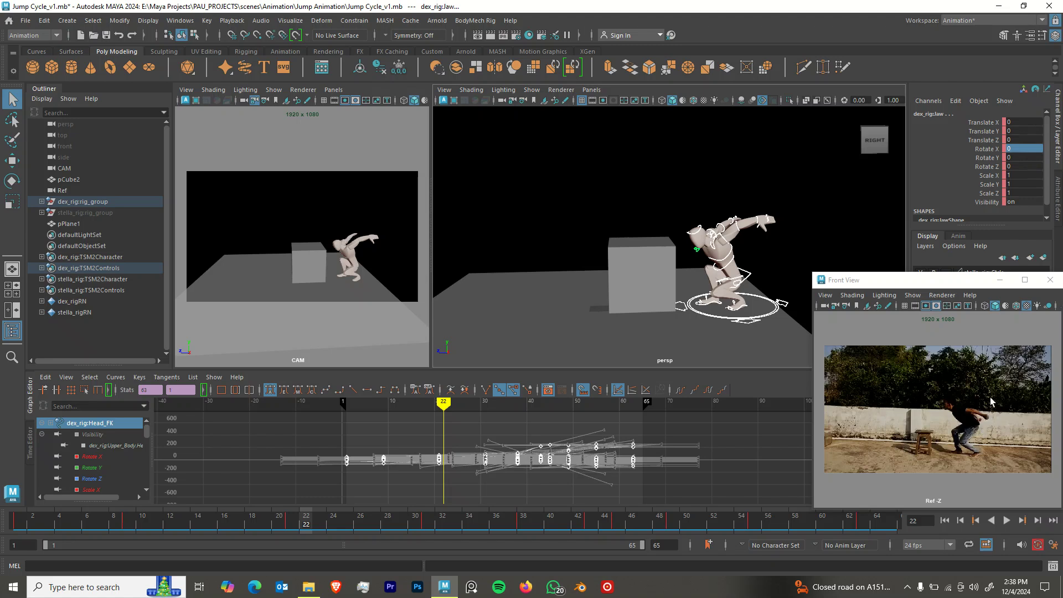
pyautogui.moveTo(303, 516)
pyautogui.mouseDown()
pyautogui.moveTo(201, 517)
pyautogui.moveTo(368, 524)
pyautogui.moveTo(75, 502)
pyautogui.moveTo(244, 519)
pyautogui.moveTo(226, 528)
pyautogui.mouseUp()
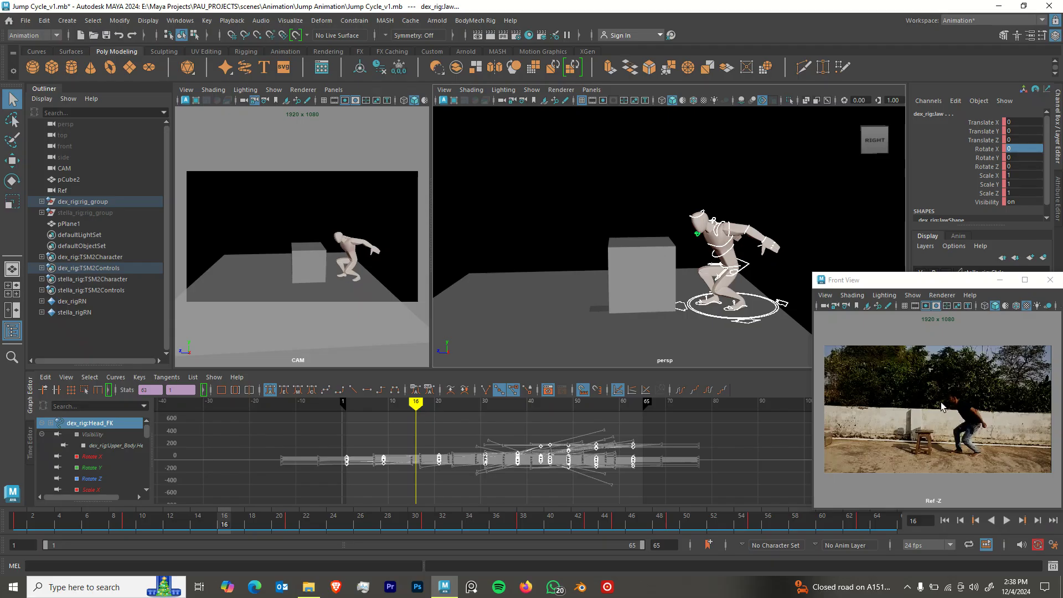
pyautogui.click(984, 427)
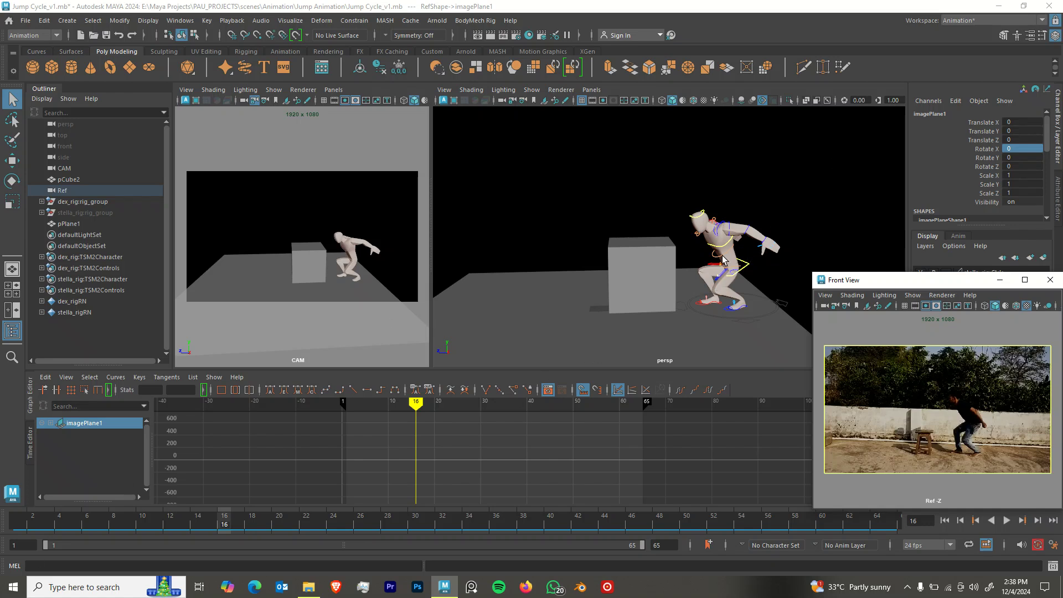
# Play back the jump from its start and compare the arm motion with the reference footage.
pyautogui.keyDown('alt'); pyautogui.moveTo(720, 245); pyautogui.dragTo(689, 263); pyautogui.keyUp('alt')
pyautogui.click(736, 237)
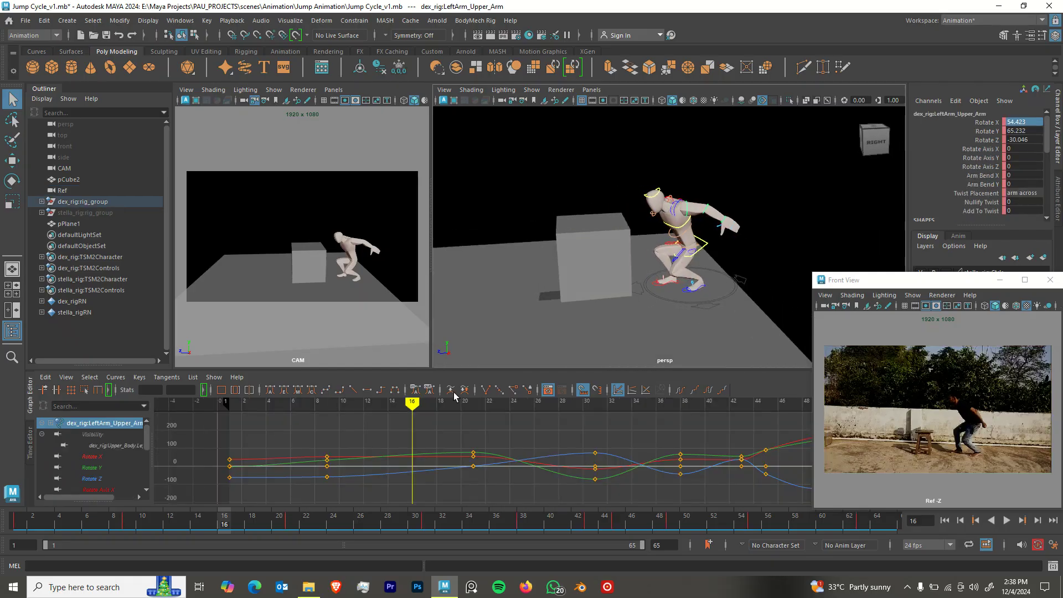
pyautogui.moveTo(119, 523); pyautogui.dragTo(22, 521)
pyautogui.hotkey('alt', 'v')
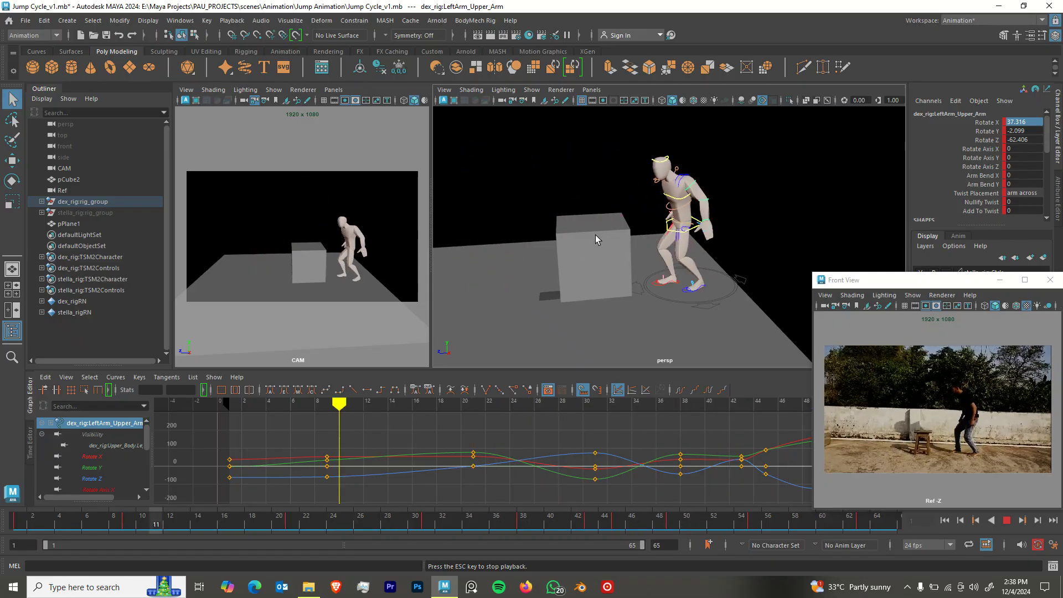
pyautogui.press('Escape')
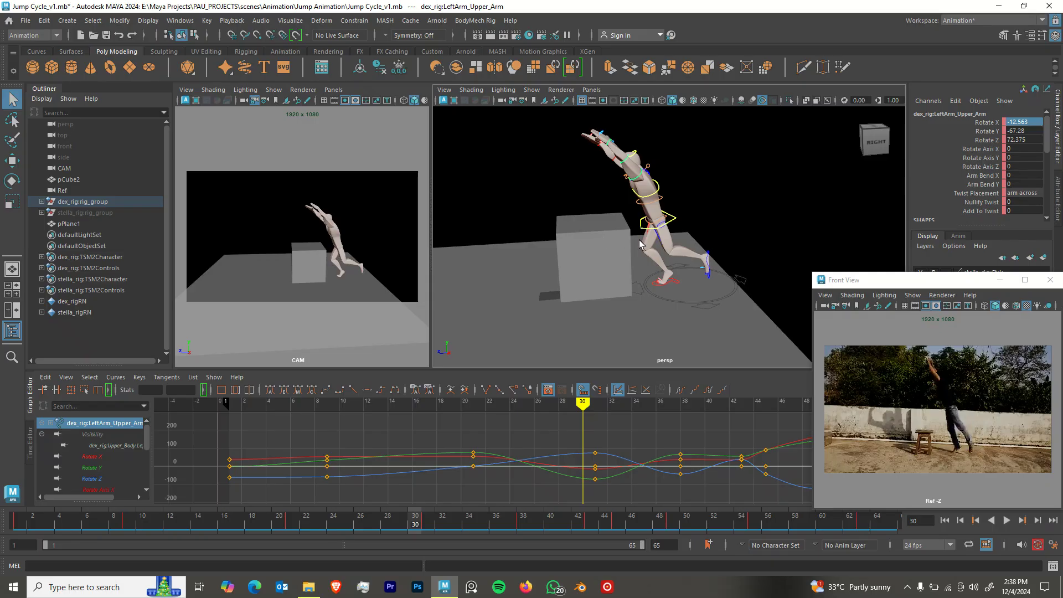
pyautogui.moveTo(630, 250)
pyautogui.keyDown('alt'); pyautogui.mouseDown()
pyautogui.moveTo(612, 247)
pyautogui.moveTo(642, 242)
pyautogui.mouseUp(); pyautogui.keyUp('alt')
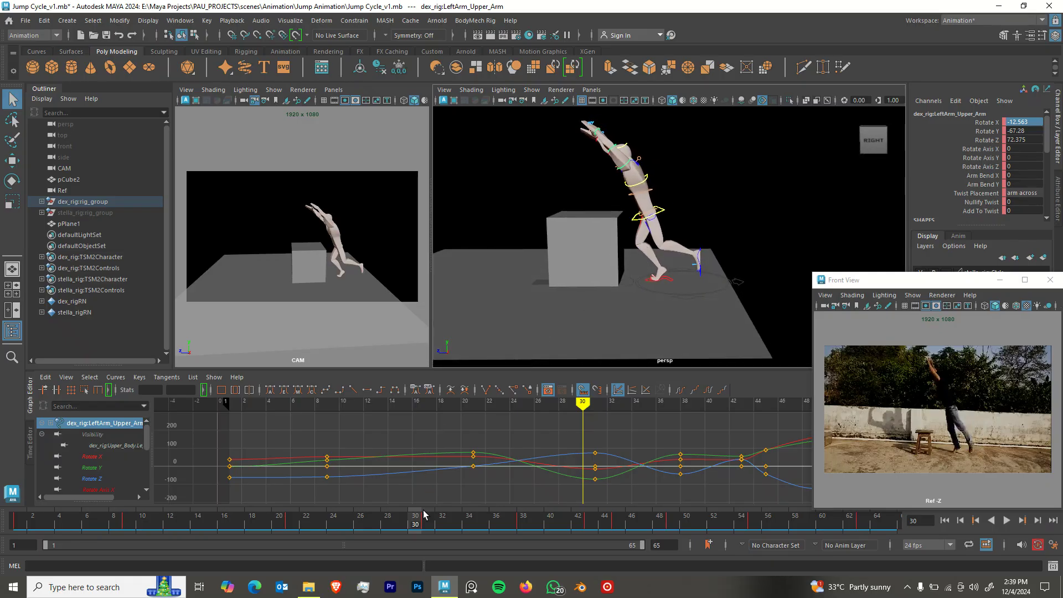
# At frame 16, rotate the left upper arm downward so the arm hangs lower behind the body.
pyautogui.moveTo(415, 523); pyautogui.dragTo(224, 522)
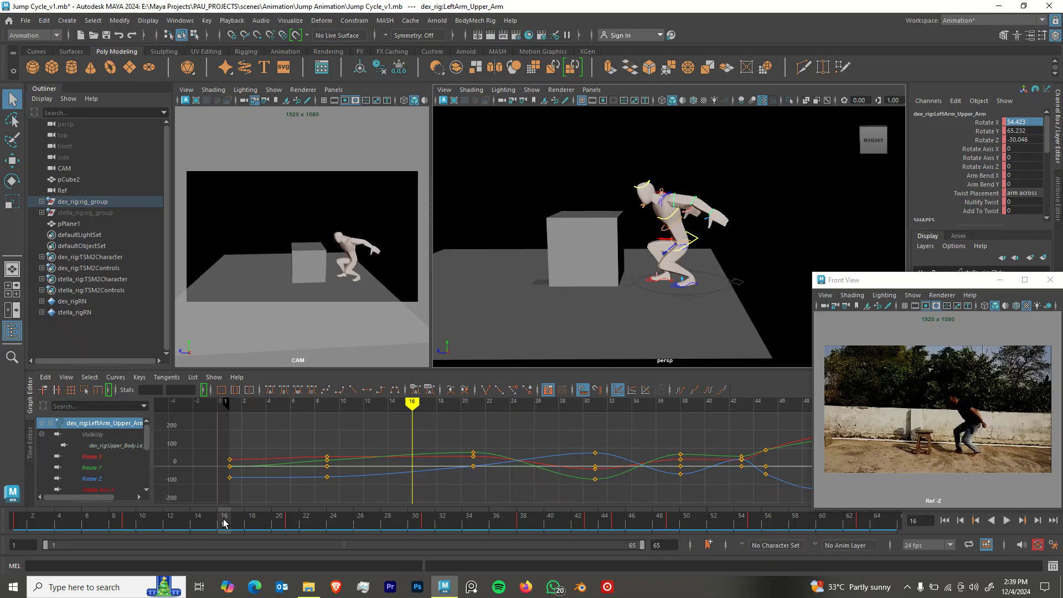
pyautogui.click(674, 197)
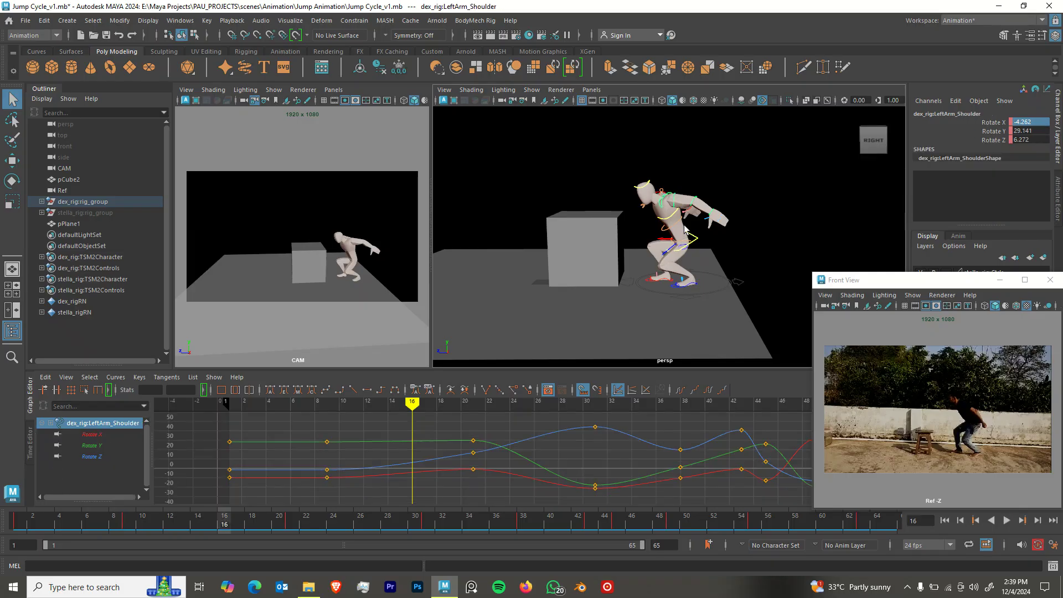
pyautogui.click(675, 200)
pyautogui.press('e')
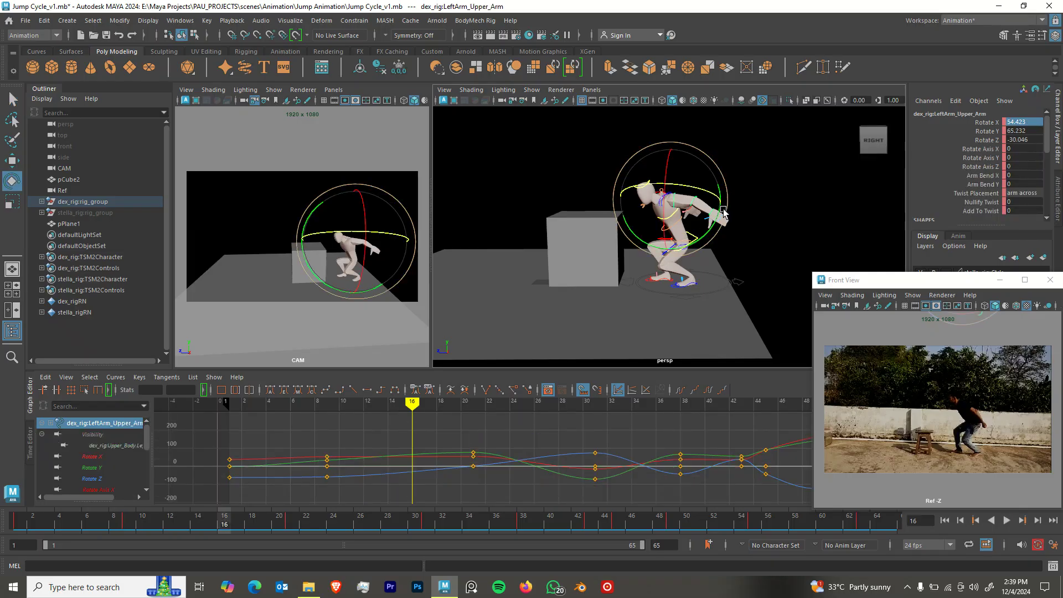
pyautogui.moveTo(727, 219); pyautogui.dragTo(633, 196)
# Rotate the right upper arm at frame 16 to pose it like the left one, then select both upper arm controls.
pyautogui.press('q')
pyautogui.click(661, 194)
pyautogui.press('e')
pyautogui.keyDown('alt'); pyautogui.moveTo(653, 224); pyautogui.dragTo(762, 244); pyautogui.keyUp('alt')
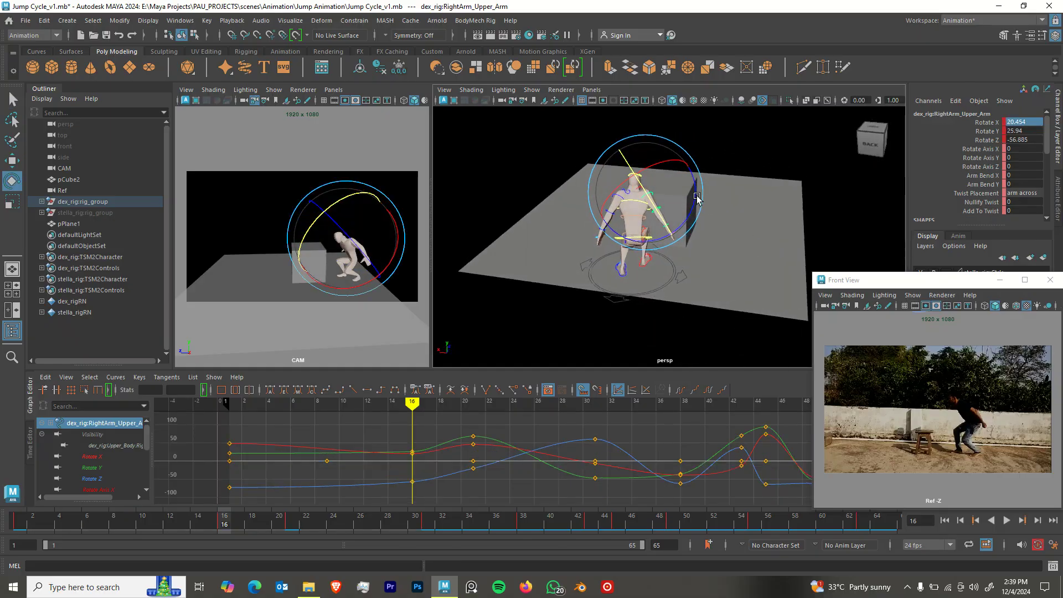
pyautogui.moveTo(697, 204); pyautogui.dragTo(490, 327)
pyautogui.keyDown('alt'); pyautogui.moveTo(620, 272); pyautogui.dragTo(614, 212); pyautogui.keyUp('alt')
pyautogui.keyDown('shift'); pyautogui.click(613, 212); pyautogui.keyUp('shift')
pyautogui.keyDown('alt'); pyautogui.moveTo(523, 303); pyautogui.dragTo(584, 260); pyautogui.keyUp('alt')
# Select all of the character's controls at frame 9 and set a keyframe on them.
pyautogui.click(123, 528)
pyautogui.keyDown('alt'); pyautogui.moveTo(701, 288); pyautogui.dragTo(734, 228); pyautogui.keyUp('alt')
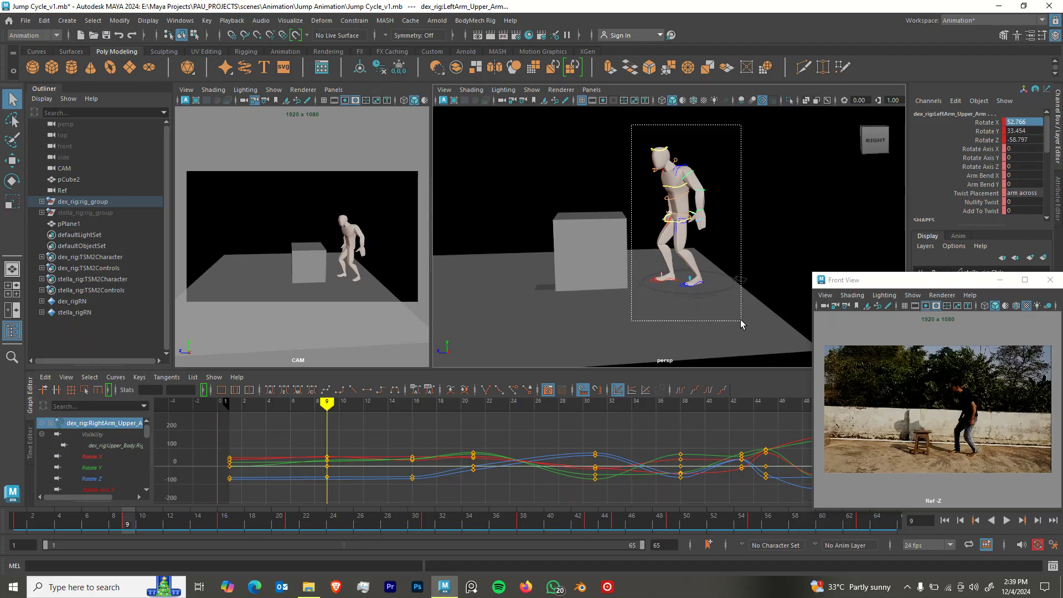
pyautogui.moveTo(738, 311); pyautogui.dragTo(727, 275)
pyautogui.press('s')
# Review the poses at frames 21, 1 and 9, playing and scrubbing the motion up to frame 16.
pyautogui.click(292, 525)
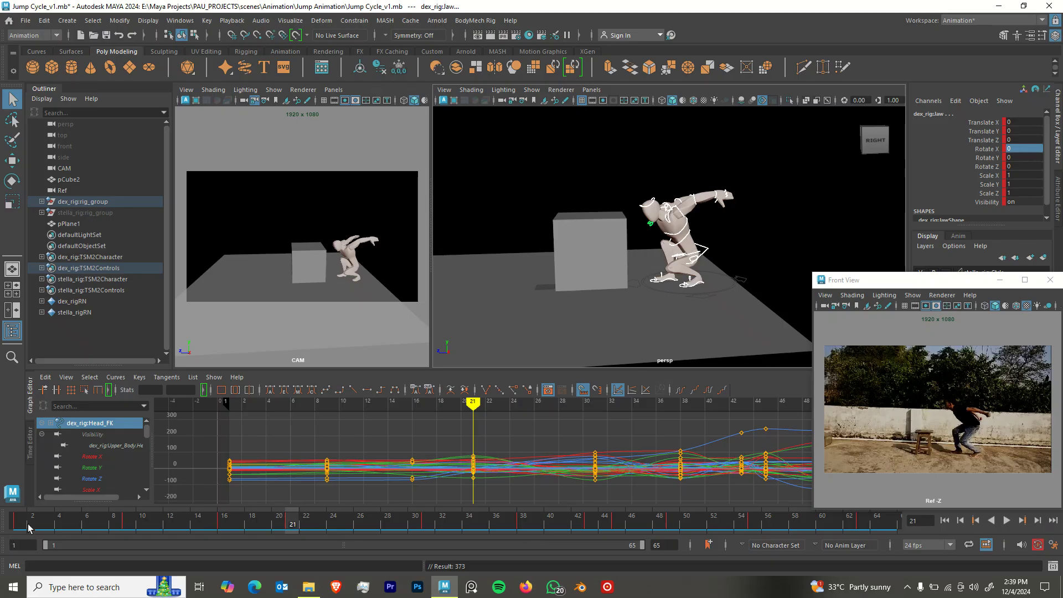
pyautogui.click(22, 522)
pyautogui.keyDown('alt'); pyautogui.moveTo(617, 301); pyautogui.dragTo(499, 364); pyautogui.keyUp('alt')
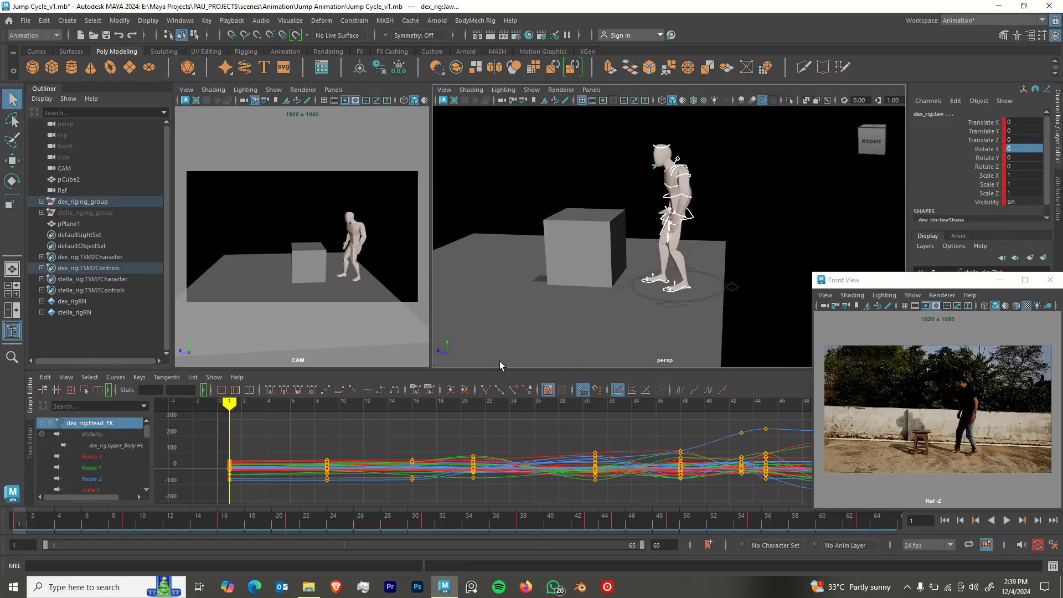
pyautogui.click(133, 523)
pyautogui.keyDown('alt'); pyautogui.moveTo(621, 236); pyautogui.dragTo(559, 242); pyautogui.keyUp('alt')
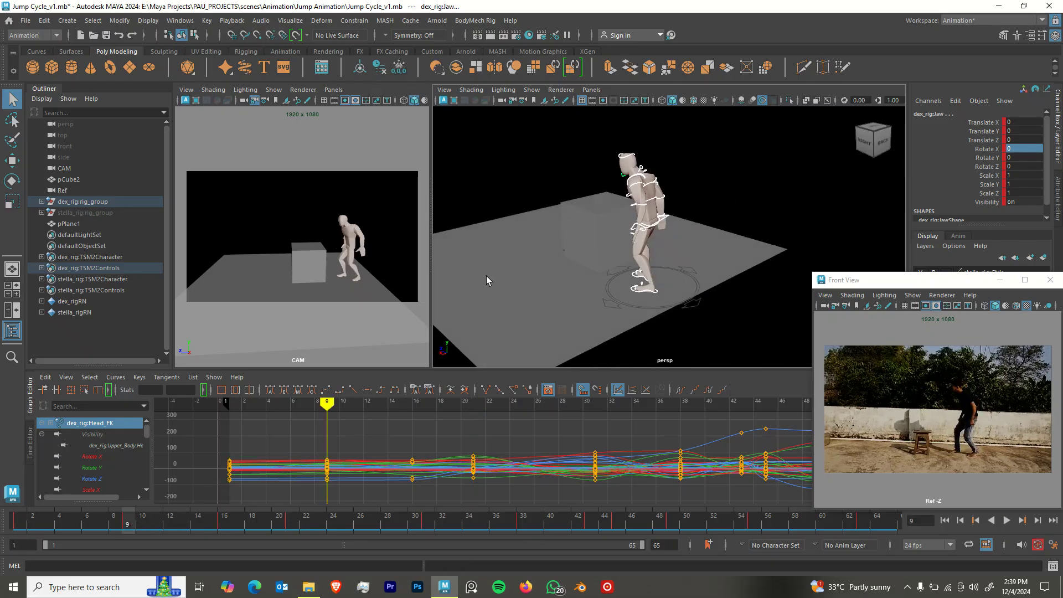
pyautogui.hotkey('alt', 'v')
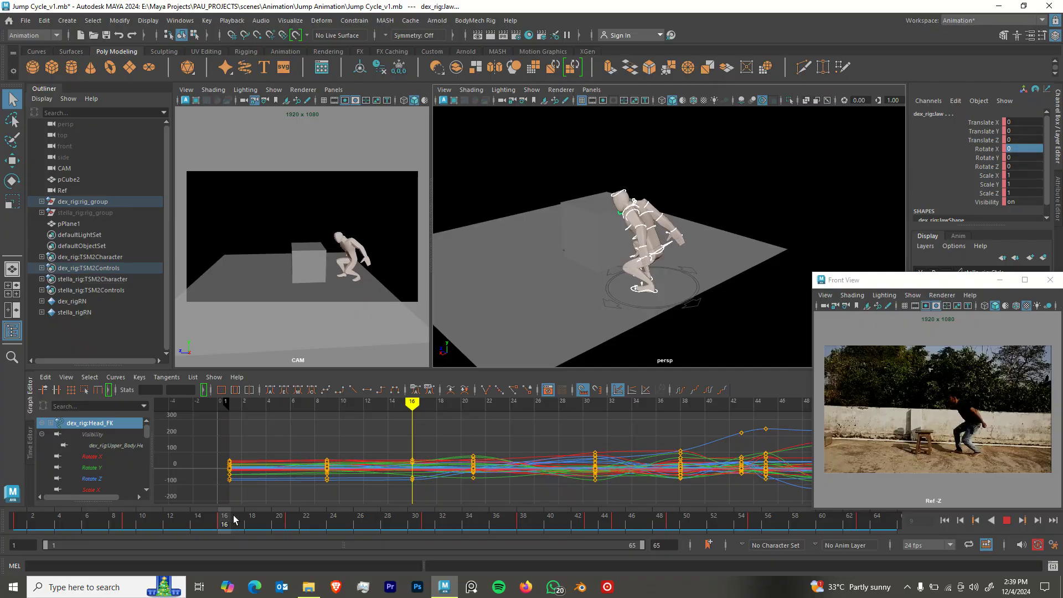
pyautogui.moveTo(19, 520); pyautogui.dragTo(228, 523)
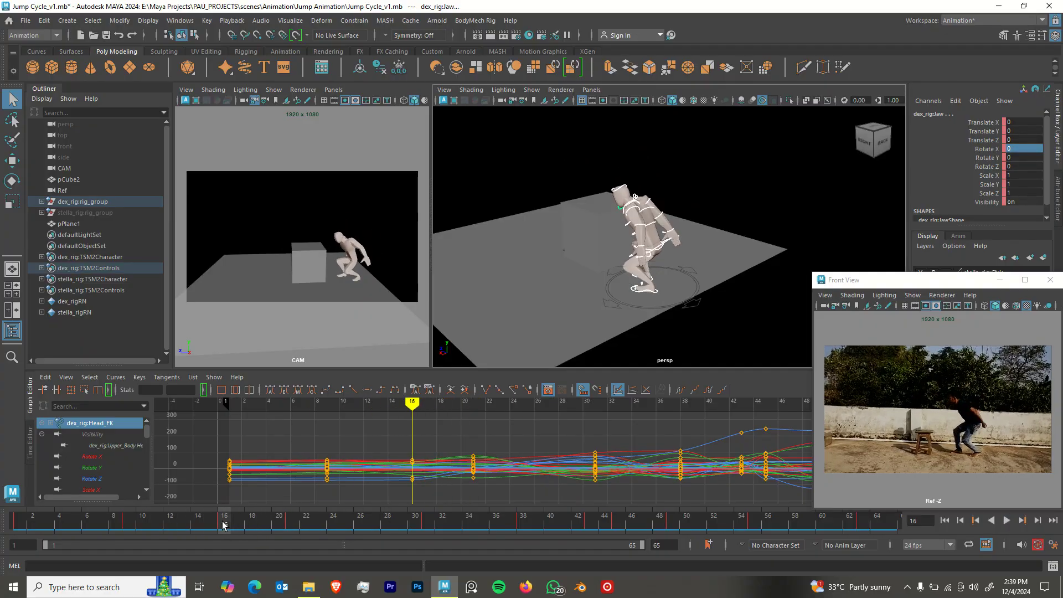
# Adjust the left shoulder's rotation in the crouch pose at frame 16.
pyautogui.keyDown('alt'); pyautogui.moveTo(614, 244); pyautogui.dragTo(709, 229); pyautogui.keyUp('alt')
pyautogui.scroll(4, 704, 257)
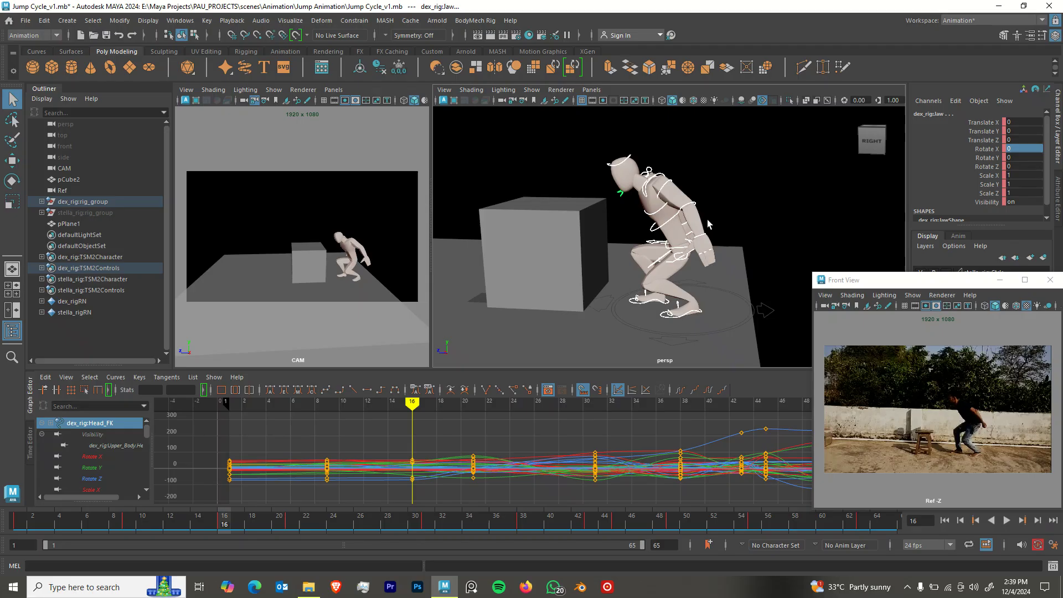
pyautogui.click(637, 168)
pyautogui.press('e')
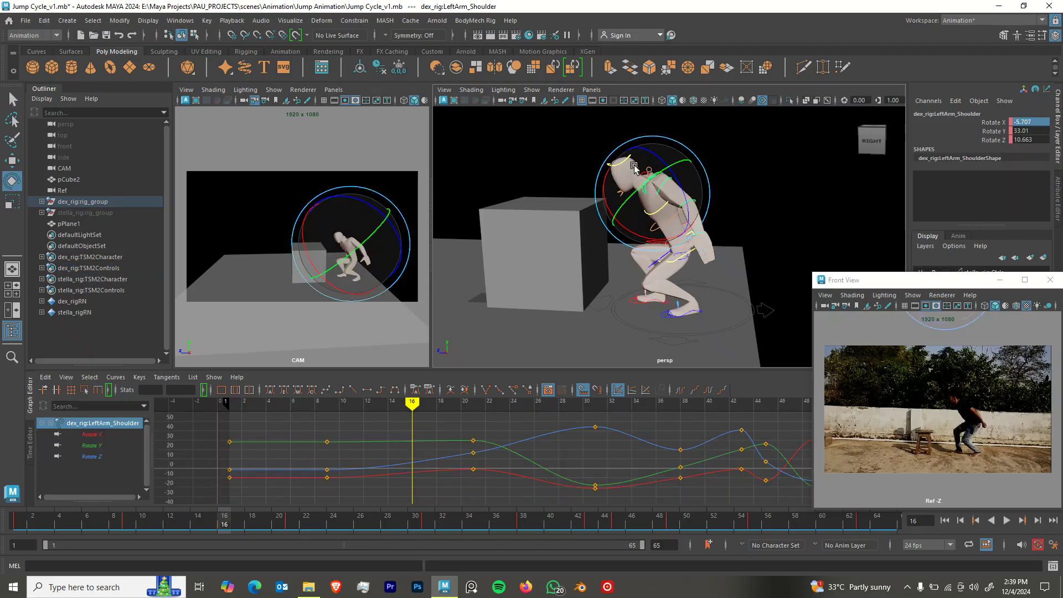
pyautogui.moveTo(628, 165); pyautogui.dragTo(627, 164)
pyautogui.keyDown('alt'); pyautogui.moveTo(627, 166); pyautogui.dragTo(534, 239); pyautogui.keyUp('alt')
# Bend the right lower arm at frame 16 to a Rotate Y of -27.38.
pyautogui.press('q')
pyautogui.keyDown('alt'); pyautogui.moveTo(638, 167); pyautogui.dragTo(665, 191); pyautogui.keyUp('alt')
pyautogui.click(659, 184)
pyautogui.press('e')
pyautogui.keyDown('alt'); pyautogui.moveTo(669, 202); pyautogui.dragTo(637, 190); pyautogui.keyUp('alt')
pyautogui.press('q')
pyautogui.click(669, 196)
pyautogui.press('e')
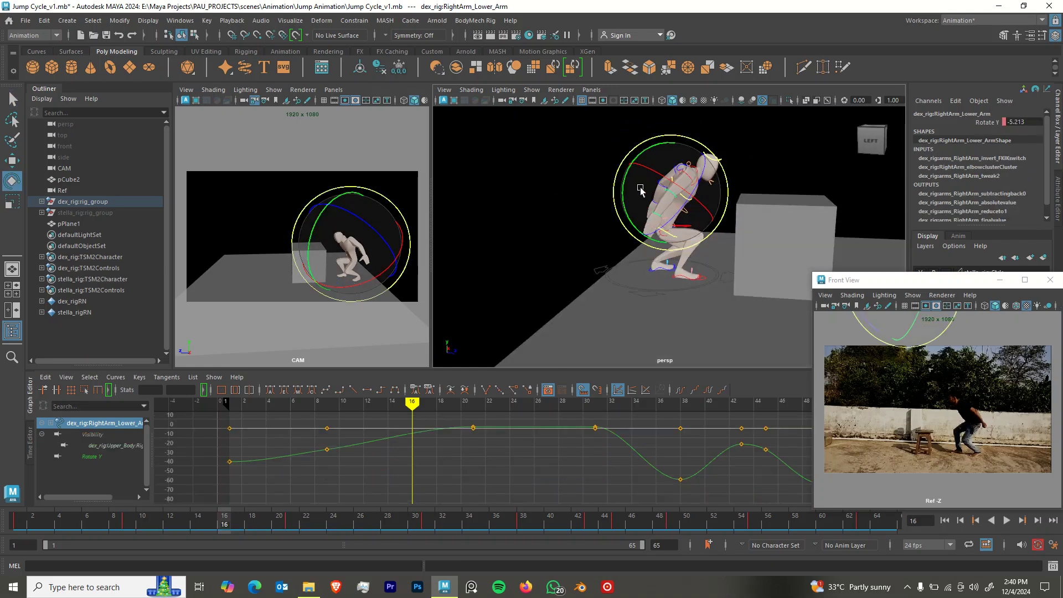
pyautogui.press('q')
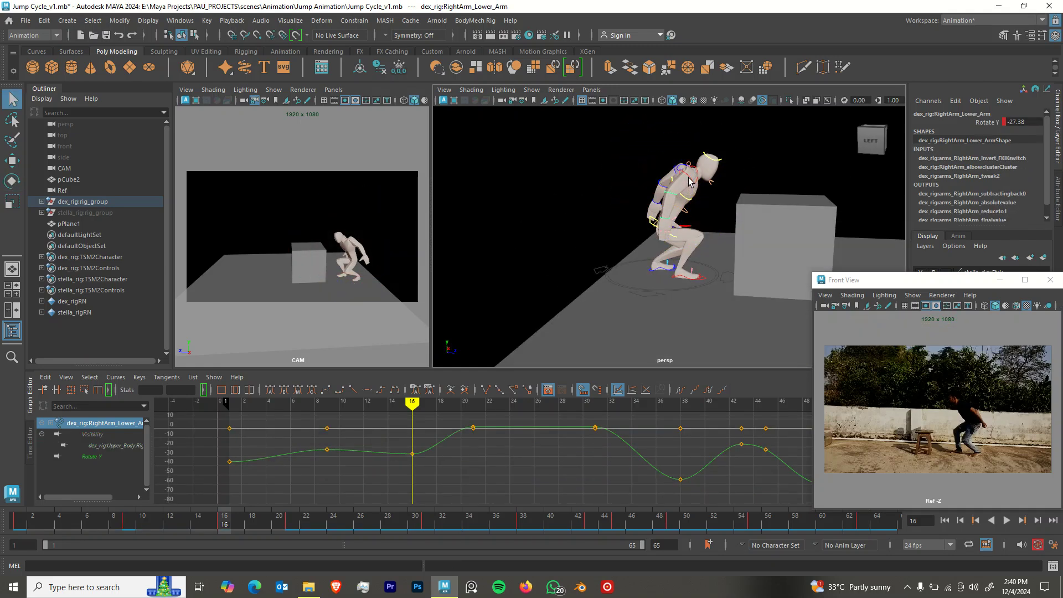
# Rotate the right upper arm at frame 16 to about 51.7, 41.6, -58.1 and play the motion back to check it.
pyautogui.click(661, 165)
pyautogui.press('e')
pyautogui.moveTo(664, 159); pyautogui.dragTo(779, 213)
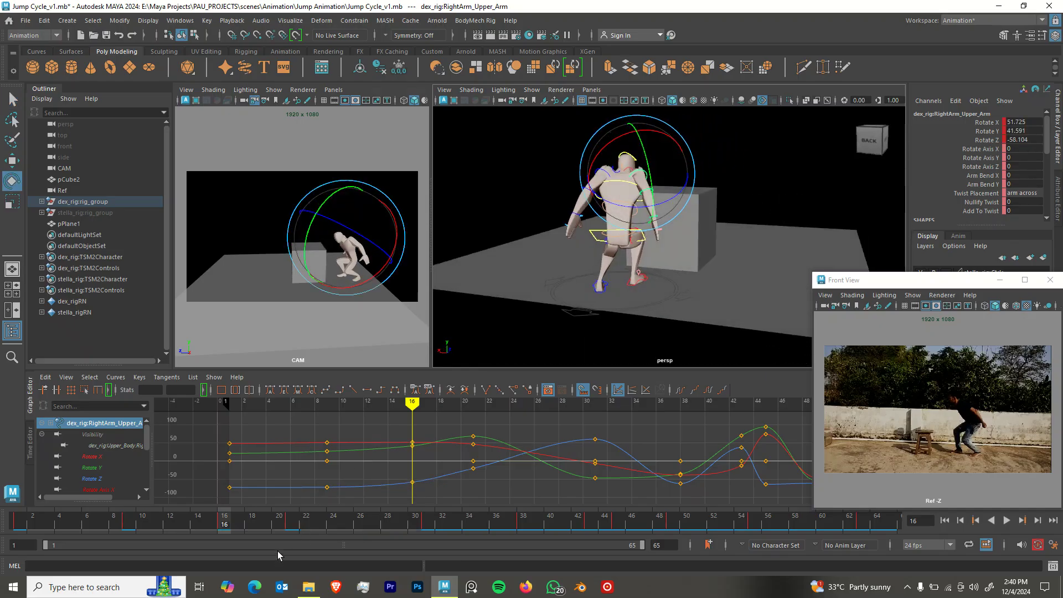
pyautogui.hotkey('alt', 'v')
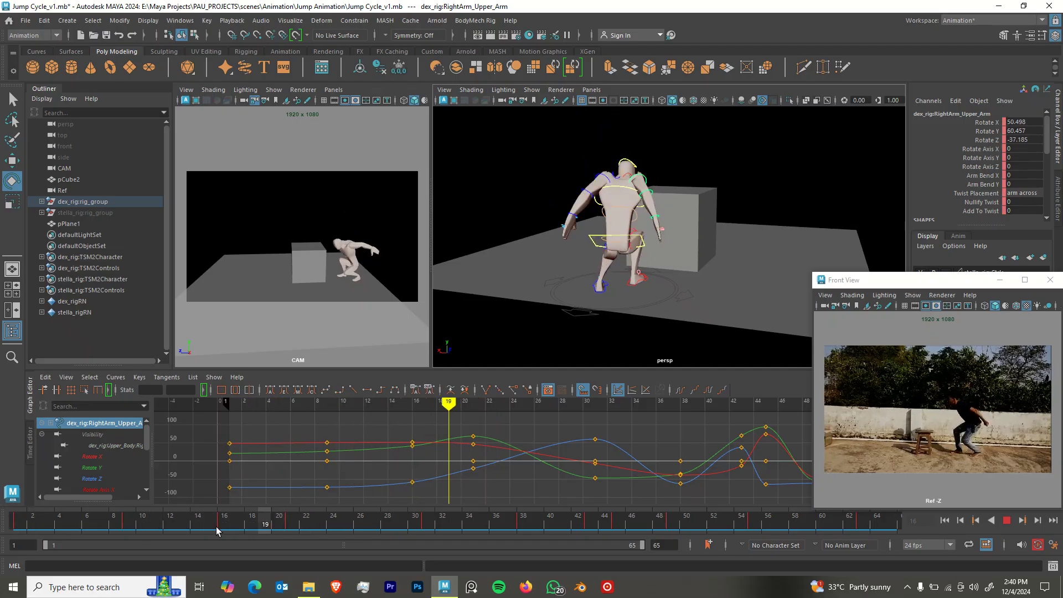
pyautogui.click(74, 524)
pyautogui.moveTo(75, 527); pyautogui.dragTo(222, 532)
# Bend the left lower arm at frame 16 to a Rotate Y of about -59.95.
pyautogui.keyDown('alt'); pyautogui.moveTo(573, 214); pyautogui.dragTo(761, 177); pyautogui.keyUp('alt')
pyautogui.press('q')
pyautogui.click(721, 213)
pyautogui.moveTo(741, 238)
pyautogui.keyDown('alt'); pyautogui.mouseDown()
pyautogui.moveTo(702, 209)
pyautogui.moveTo(724, 237)
pyautogui.mouseUp(); pyautogui.keyUp('alt')
pyautogui.press('e')
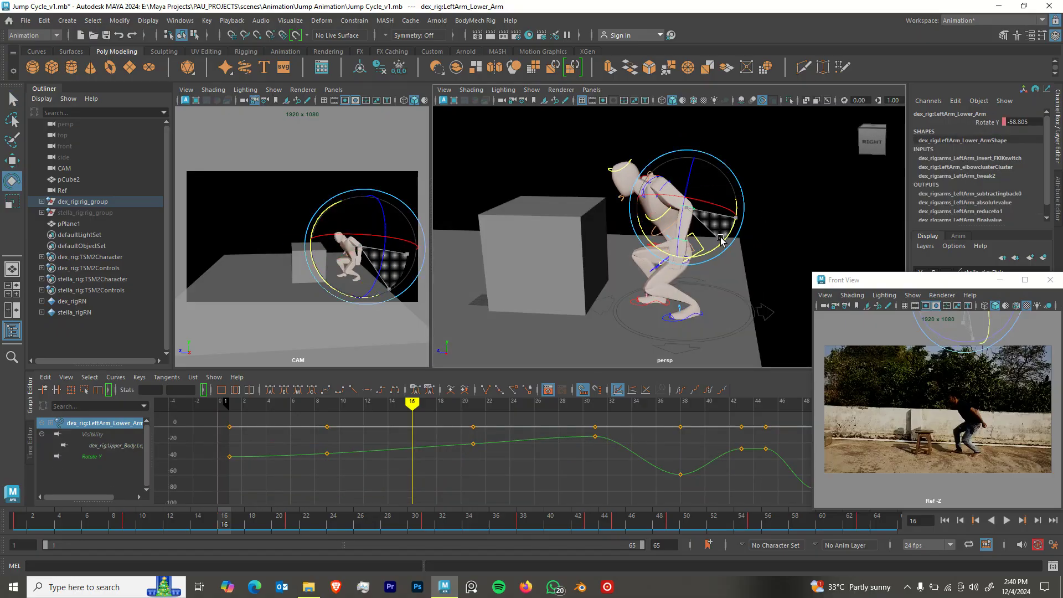
pyautogui.press('q')
# Rotate the left hand at frame 16 to about 31.3, 1, -6.8, key it, and play back the motion.
pyautogui.click(677, 242)
pyautogui.click(689, 245)
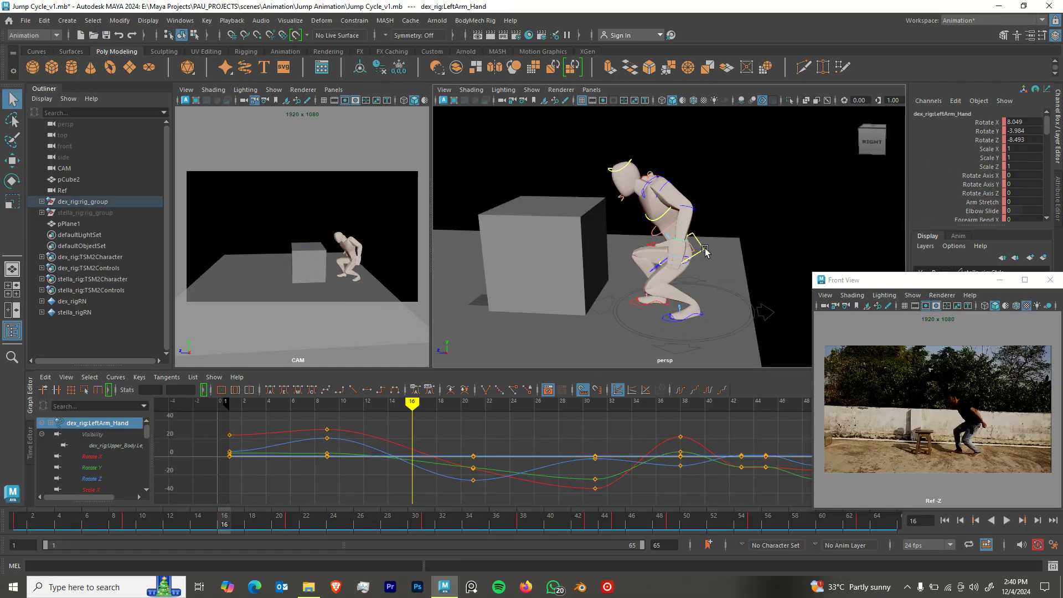
pyautogui.press('e')
pyautogui.moveTo(668, 213); pyautogui.dragTo(703, 227)
pyautogui.press('s')
pyautogui.hotkey('alt', 'v')
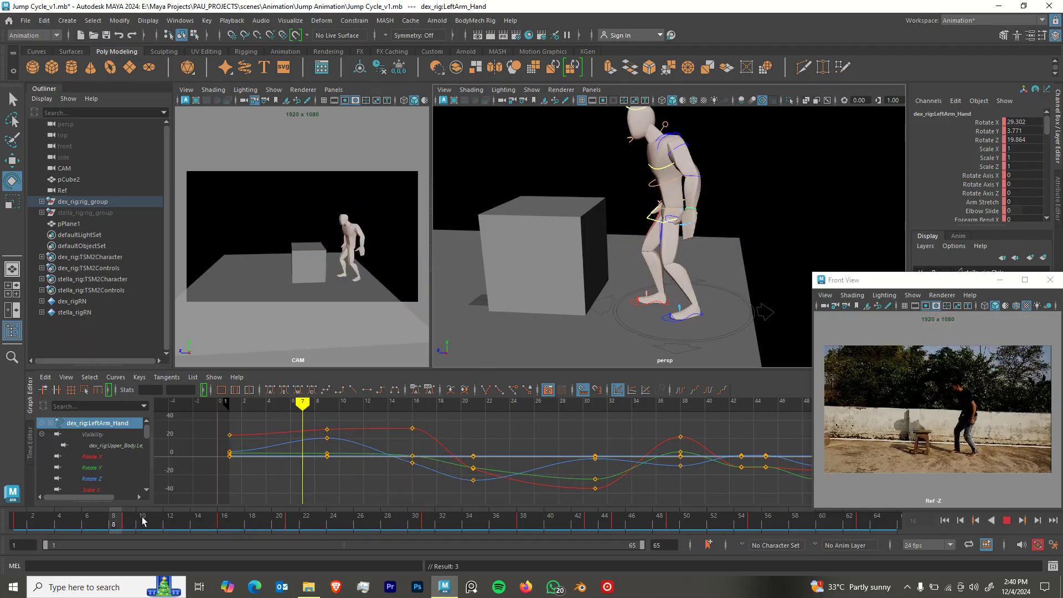
pyautogui.moveTo(105, 526); pyautogui.dragTo(226, 514)
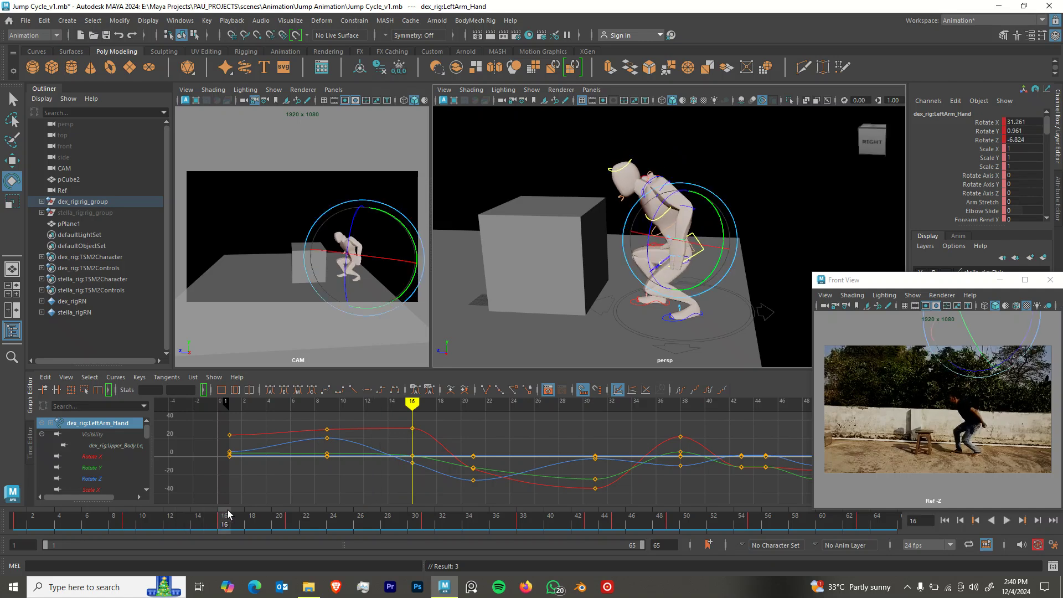
# Rotate the left upper arm outward in the frame 16 crouch, key it, and scrub back through the motion.
pyautogui.press('q')
pyautogui.click(692, 214)
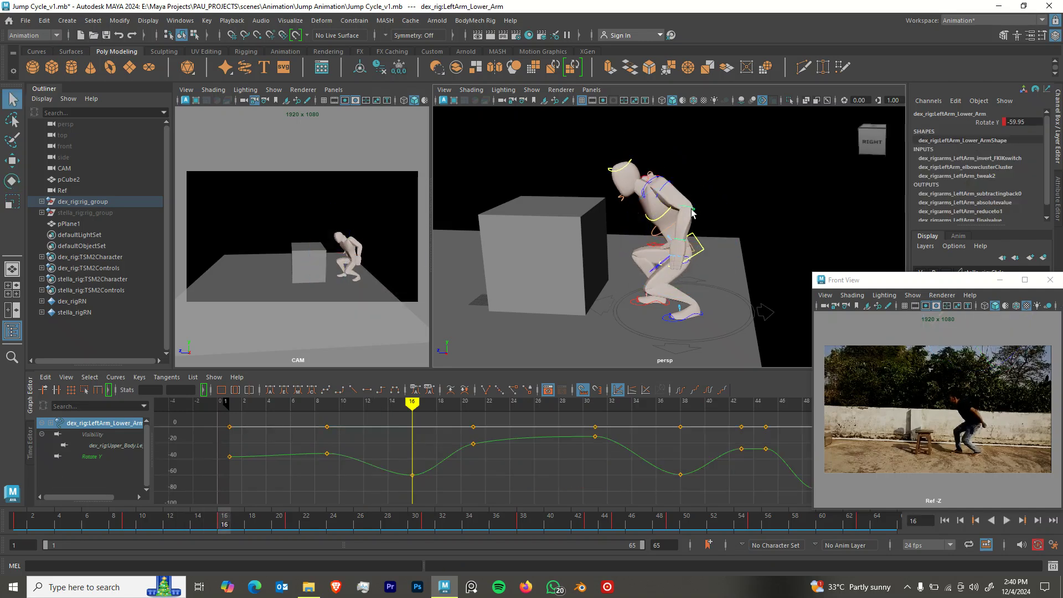
pyautogui.click(658, 181)
pyautogui.press('e')
pyautogui.moveTo(705, 201); pyautogui.dragTo(709, 231)
pyautogui.press('s')
pyautogui.press('s')
pyautogui.moveTo(169, 530); pyautogui.dragTo(225, 519)
# Select the left hand's second and third finger controls and curl them to a Rotate Z of about -93.3.
pyautogui.keyDown('alt'); pyautogui.moveTo(545, 265); pyautogui.dragTo(651, 212); pyautogui.keyUp('alt')
pyautogui.keyDown('alt'); pyautogui.moveTo(651, 212); pyautogui.dragTo(757, 254, button='right'); pyautogui.keyUp('alt')
pyautogui.keyDown('alt'); pyautogui.moveTo(757, 253); pyautogui.dragTo(551, 268); pyautogui.keyUp('alt')
pyautogui.keyDown('alt'); pyautogui.moveTo(551, 268); pyautogui.dragTo(670, 279, button='middle'); pyautogui.keyUp('alt')
pyautogui.keyDown('alt'); pyautogui.moveTo(670, 279); pyautogui.dragTo(692, 252); pyautogui.keyUp('alt')
pyautogui.click(753, 227)
pyautogui.press('q')
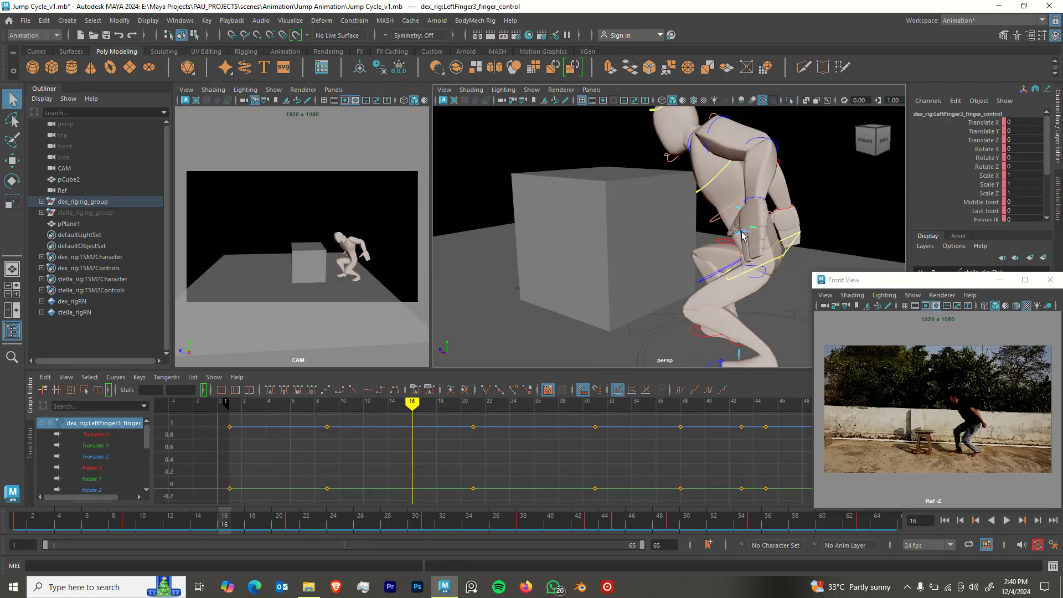
pyautogui.press('e')
pyautogui.moveTo(715, 241)
pyautogui.mouseDown()
pyautogui.moveTo(747, 274)
pyautogui.moveTo(774, 277)
pyautogui.moveTo(707, 257)
pyautogui.mouseUp()
# Curl the two selected left fingers further by setting Middle Joint to about -80.9 and bending Last Joint.
pyautogui.scroll(5, 707, 257)
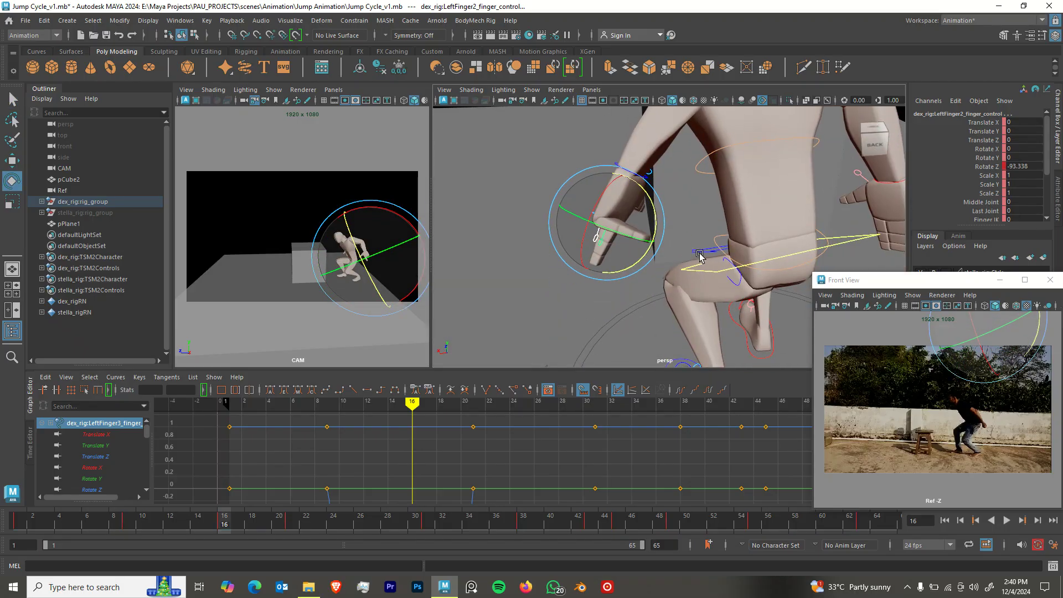
pyautogui.keyDown('alt'); pyautogui.moveTo(667, 268); pyautogui.dragTo(646, 266, button='middle'); pyautogui.keyUp('alt')
pyautogui.scroll(-3, 987, 207)
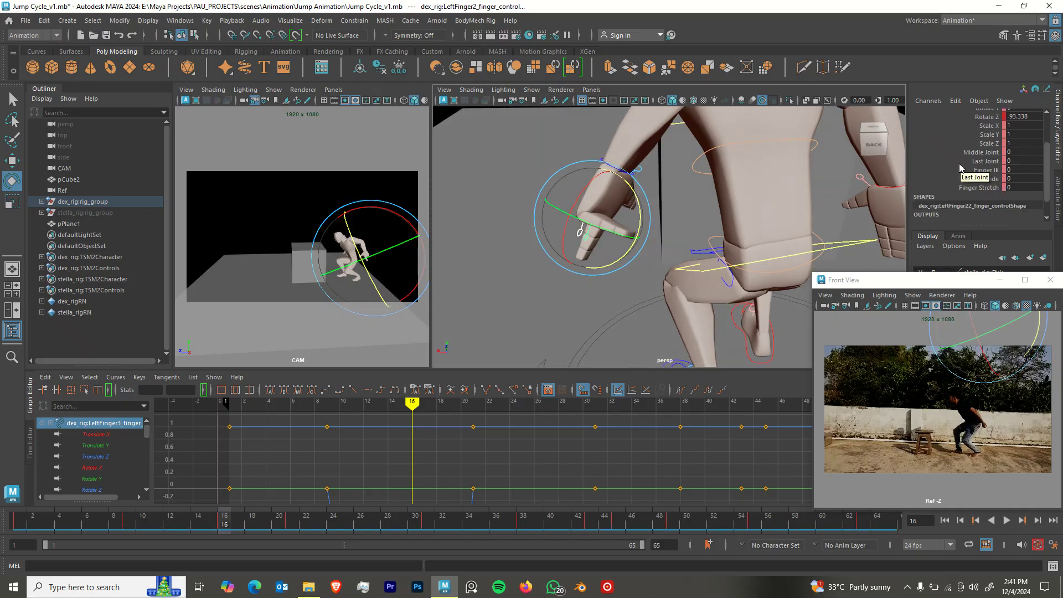
pyautogui.click(980, 152)
pyautogui.moveTo(823, 217); pyautogui.dragTo(421, 215, button='middle')
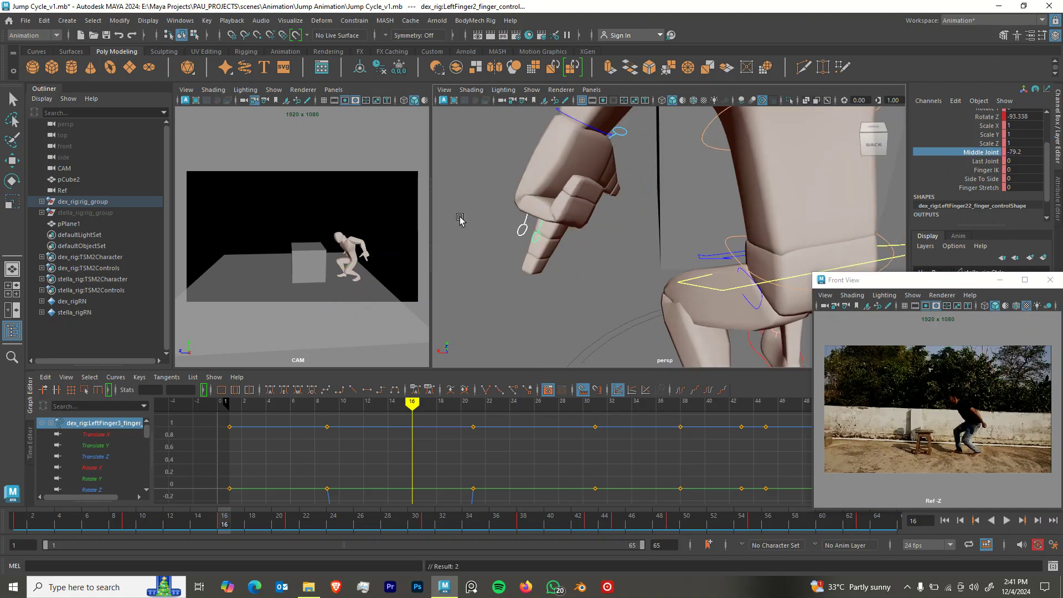
pyautogui.keyDown('alt'); pyautogui.moveTo(655, 239); pyautogui.dragTo(685, 240); pyautogui.keyUp('alt')
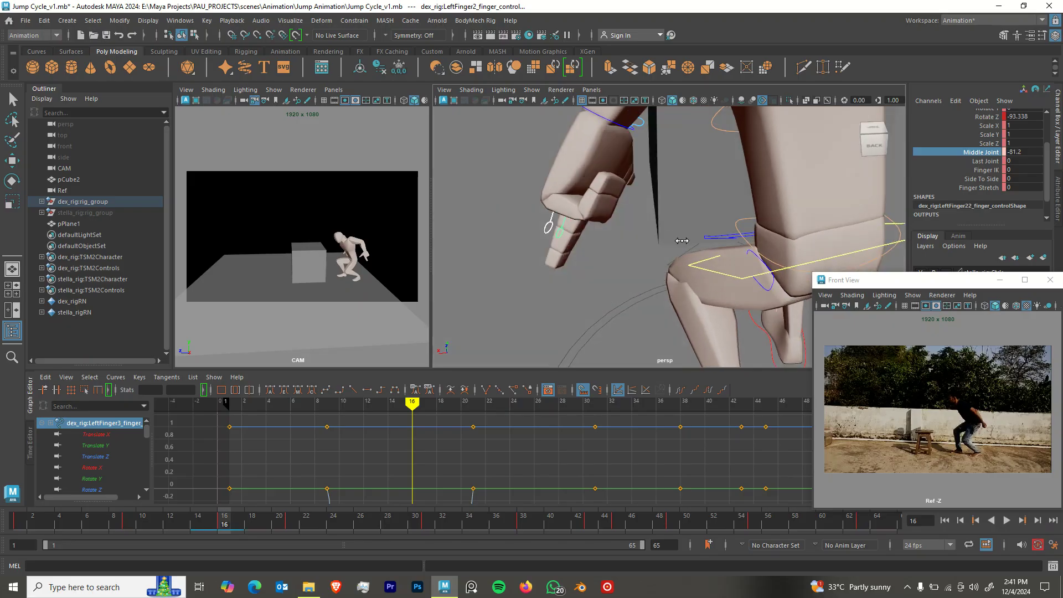
pyautogui.click(988, 161)
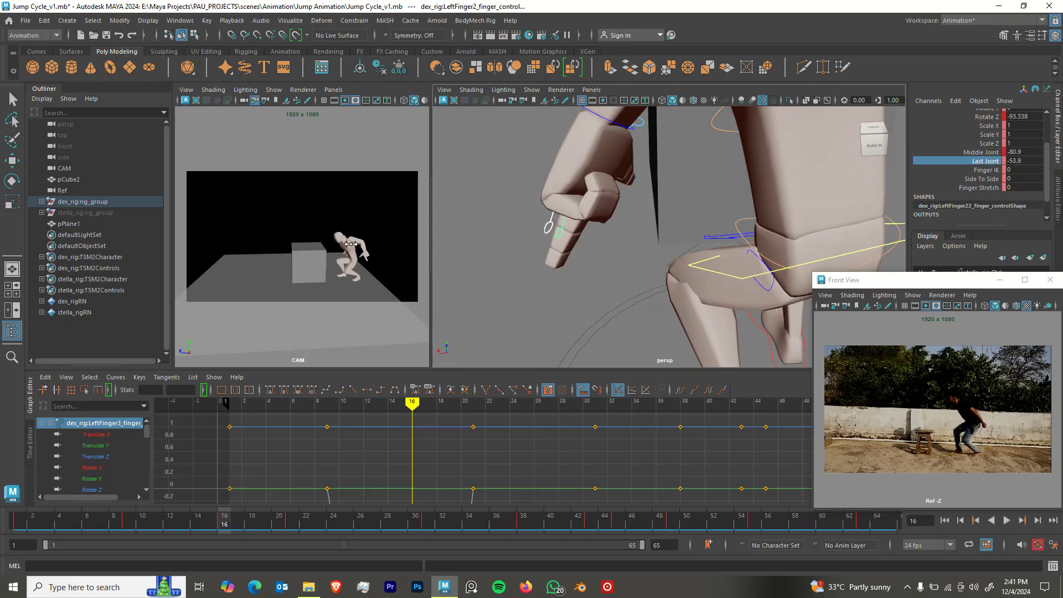
pyautogui.keyDown('alt'); pyautogui.moveTo(621, 250); pyautogui.dragTo(664, 240); pyautogui.keyUp('alt')
# Add the left first finger control to the selection and bend the Last Joint, reaching -29.8 on that finger.
pyautogui.keyDown('shift'); pyautogui.click(798, 204); pyautogui.keyUp('shift')
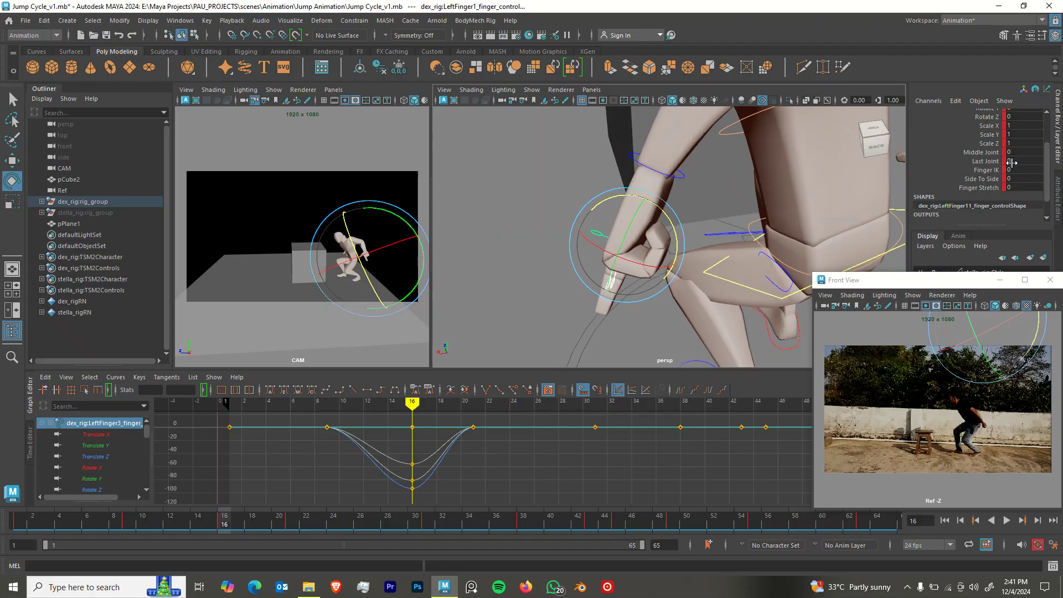
pyautogui.scroll(-1, 996, 177)
pyautogui.scroll(1, 983, 159)
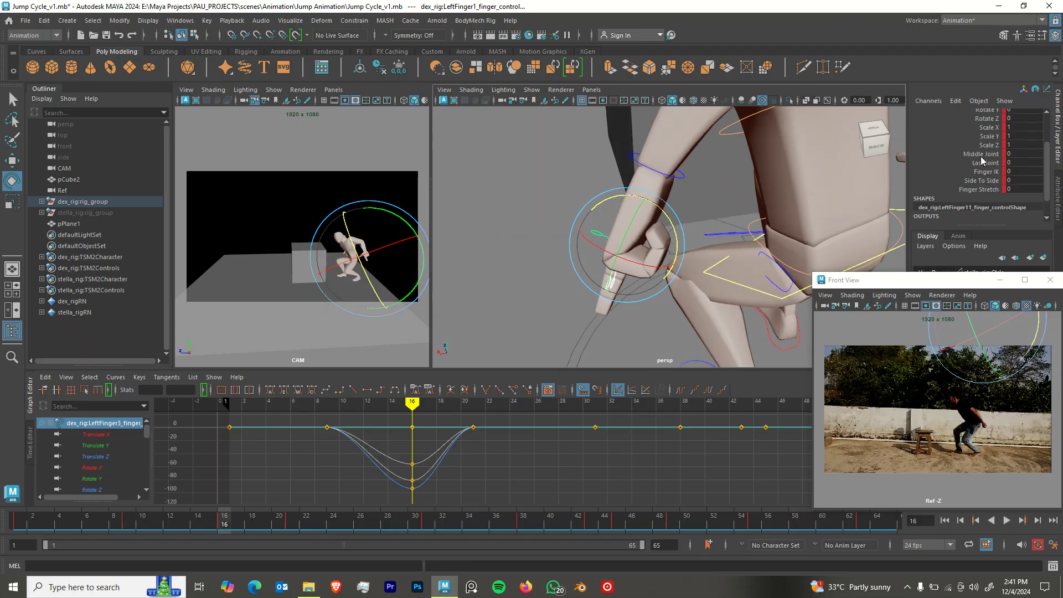
pyautogui.click(992, 163)
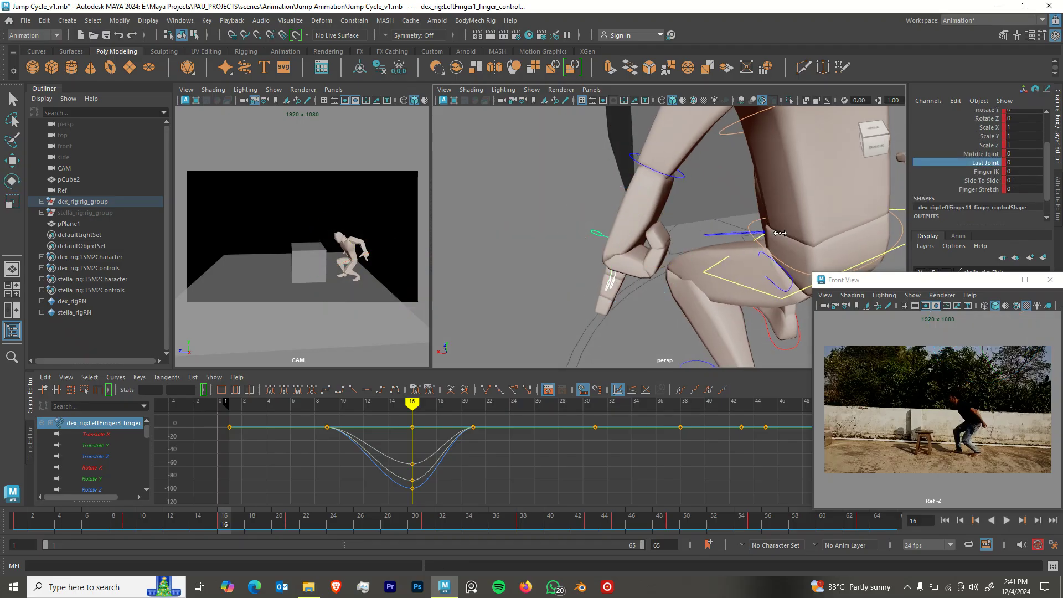
pyautogui.moveTo(603, 245); pyautogui.dragTo(615, 249, button='middle')
pyautogui.moveTo(926, 191); pyautogui.dragTo(952, 184)
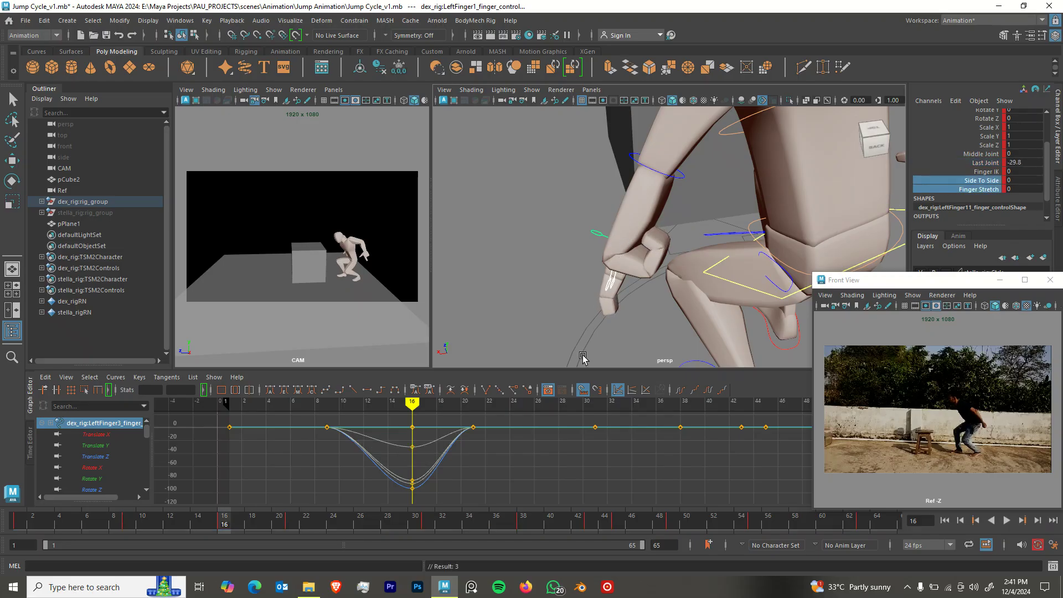
# Select only the left first finger control at frame 16 and bend its Middle Joint to -83.5.
pyautogui.keyDown('alt'); pyautogui.moveTo(581, 358); pyautogui.dragTo(654, 315); pyautogui.keyUp('alt')
pyautogui.click(776, 192)
pyautogui.keyDown('alt'); pyautogui.moveTo(807, 195); pyautogui.dragTo(788, 209); pyautogui.keyUp('alt')
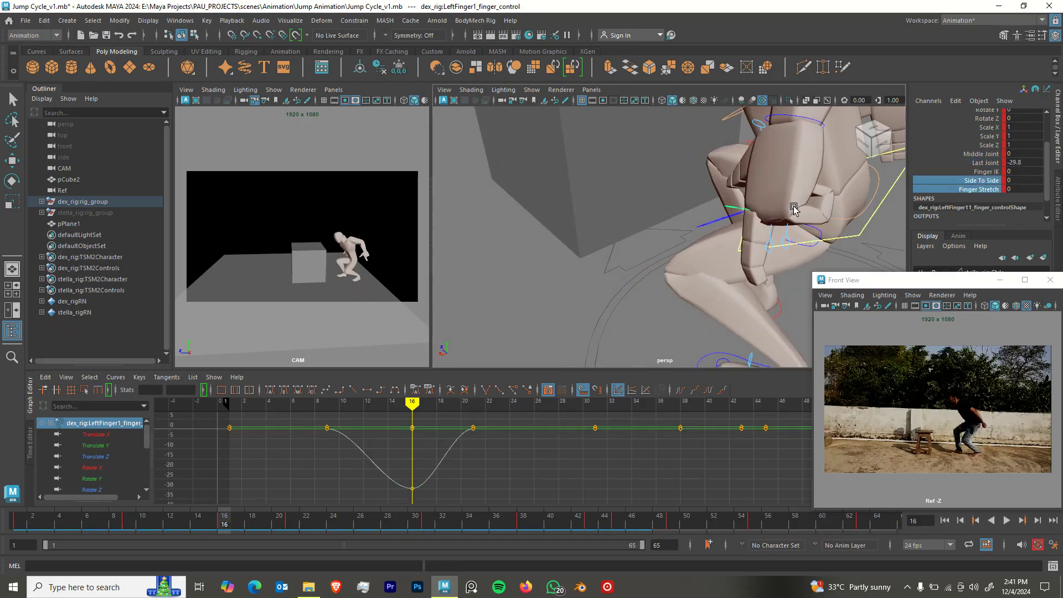
pyautogui.click(984, 155)
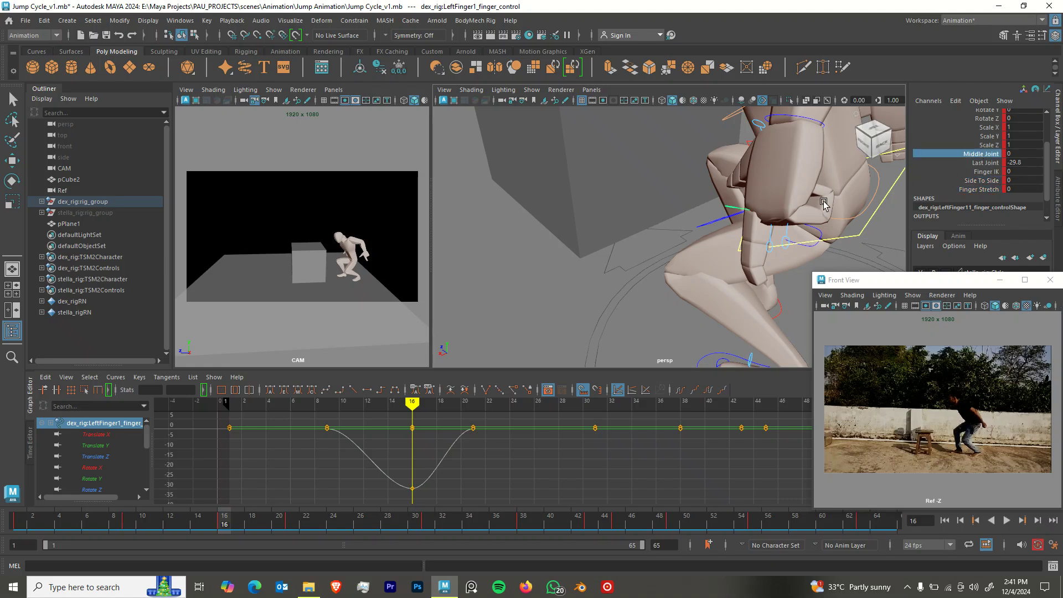
pyautogui.moveTo(852, 206); pyautogui.dragTo(505, 243, button='middle')
pyautogui.moveTo(722, 223)
pyautogui.keyDown('alt'); pyautogui.mouseDown()
pyautogui.moveTo(715, 212)
pyautogui.moveTo(727, 217)
pyautogui.mouseUp(); pyautogui.keyUp('alt')
pyautogui.moveTo(663, 217); pyautogui.dragTo(645, 218, button='middle')
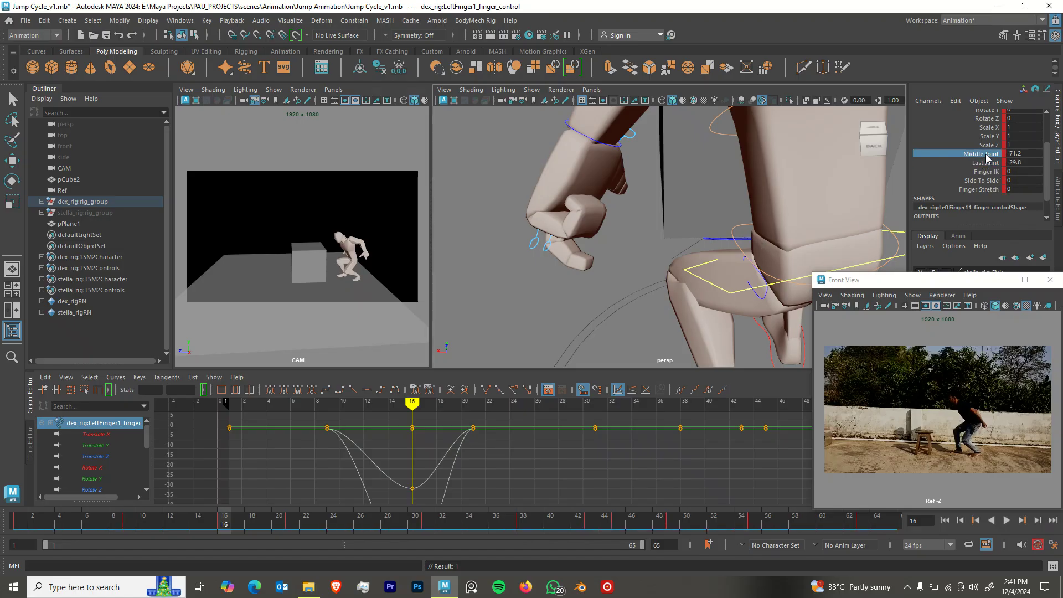
pyautogui.moveTo(650, 261); pyautogui.dragTo(643, 262, button='middle')
pyautogui.keyDown('alt'); pyautogui.moveTo(642, 262); pyautogui.dragTo(668, 256); pyautogui.keyUp('alt')
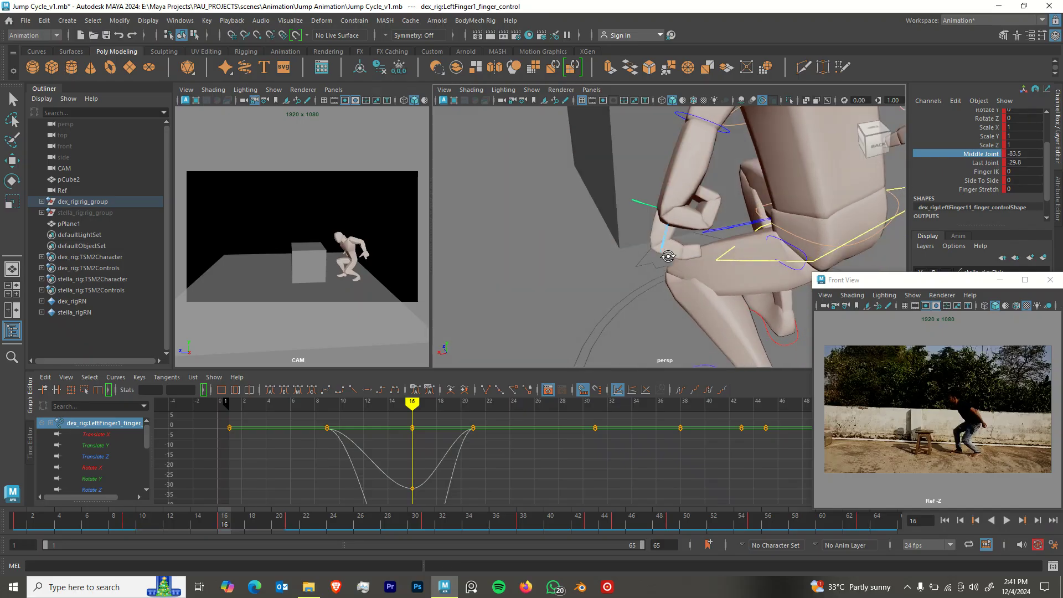
# Rotate the left first finger inward to a Rotate Z of about -73.2 so it curls with the other fingers.
pyautogui.press('e')
pyautogui.moveTo(629, 188); pyautogui.dragTo(629, 235)
pyautogui.keyDown('alt'); pyautogui.moveTo(719, 213); pyautogui.dragTo(643, 236); pyautogui.keyUp('alt')
pyautogui.moveTo(480, 229); pyautogui.dragTo(514, 246)
pyautogui.keyDown('alt'); pyautogui.moveTo(533, 249); pyautogui.dragTo(645, 255, button='middle'); pyautogui.keyUp('alt')
pyautogui.keyDown('alt'); pyautogui.moveTo(639, 225); pyautogui.dragTo(856, 218); pyautogui.keyUp('alt')
pyautogui.scroll(-3, 857, 219)
pyautogui.keyDown('alt'); pyautogui.moveTo(856, 219); pyautogui.dragTo(736, 308, button='middle'); pyautogui.keyUp('alt')
pyautogui.keyDown('alt'); pyautogui.moveTo(736, 308); pyautogui.dragTo(678, 202); pyautogui.keyUp('alt')
pyautogui.keyDown('alt'); pyautogui.moveTo(677, 202); pyautogui.dragTo(847, 253); pyautogui.keyUp('alt')
# Reselect the left first finger control and curl the fingertip by setting Last Joint to -89.2.
pyautogui.press('q')
pyautogui.click(700, 212)
pyautogui.press('e')
pyautogui.hotkey('ctrl', 'z')
pyautogui.press('q')
pyautogui.keyDown('alt'); pyautogui.moveTo(685, 256); pyautogui.dragTo(700, 264); pyautogui.keyUp('alt')
pyautogui.click(687, 259)
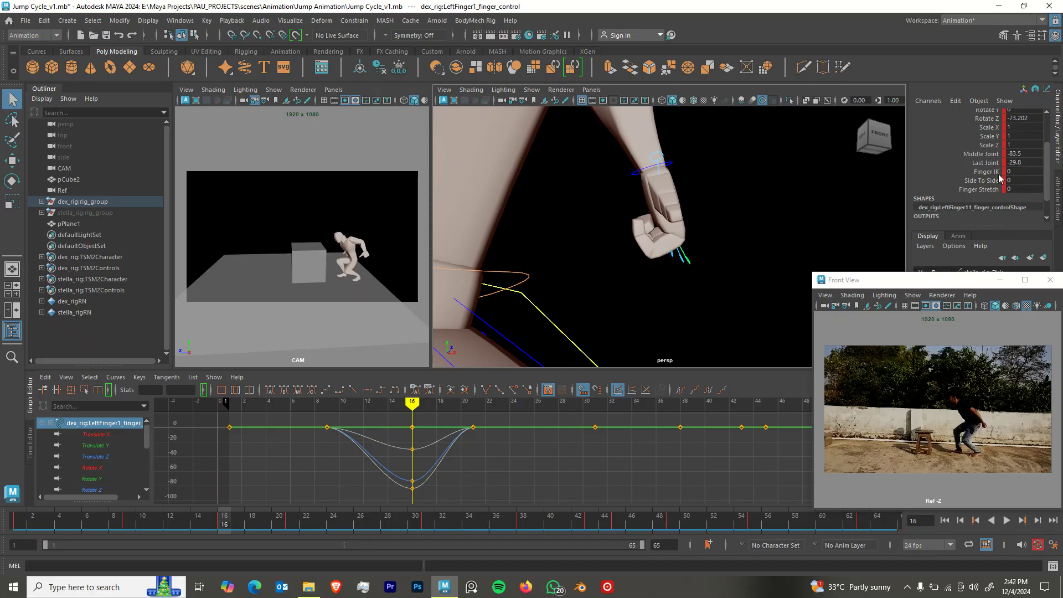
pyautogui.click(984, 164)
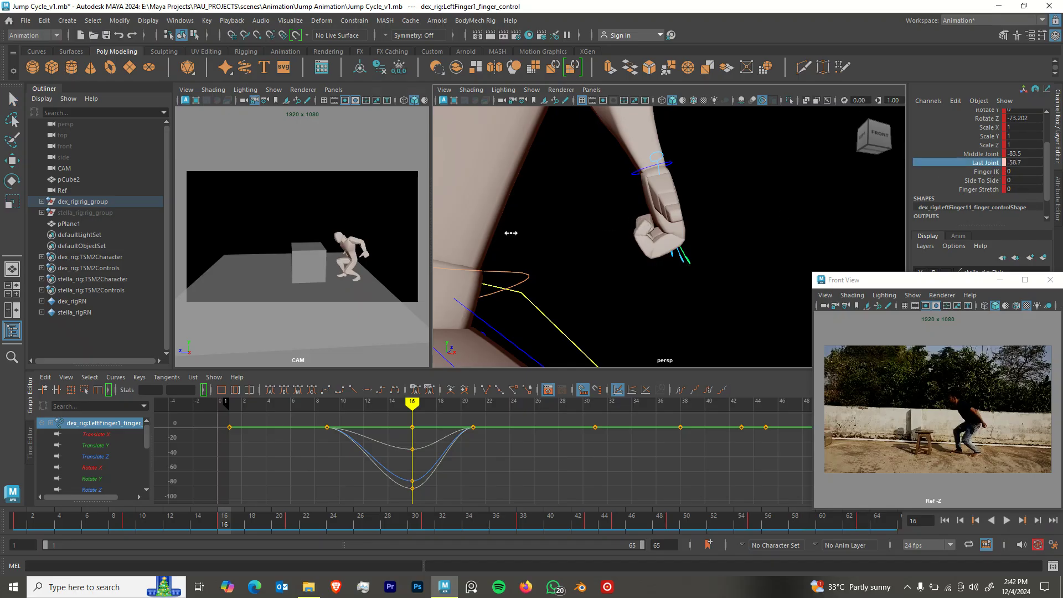
pyautogui.moveTo(432, 238); pyautogui.dragTo(434, 239, button='middle')
pyautogui.keyDown('alt'); pyautogui.moveTo(697, 254); pyautogui.dragTo(634, 263); pyautogui.keyUp('alt')
# Select the left thumb control and rotate it toward the palm, with Rotate Z at about 6.6.
pyautogui.click(631, 182)
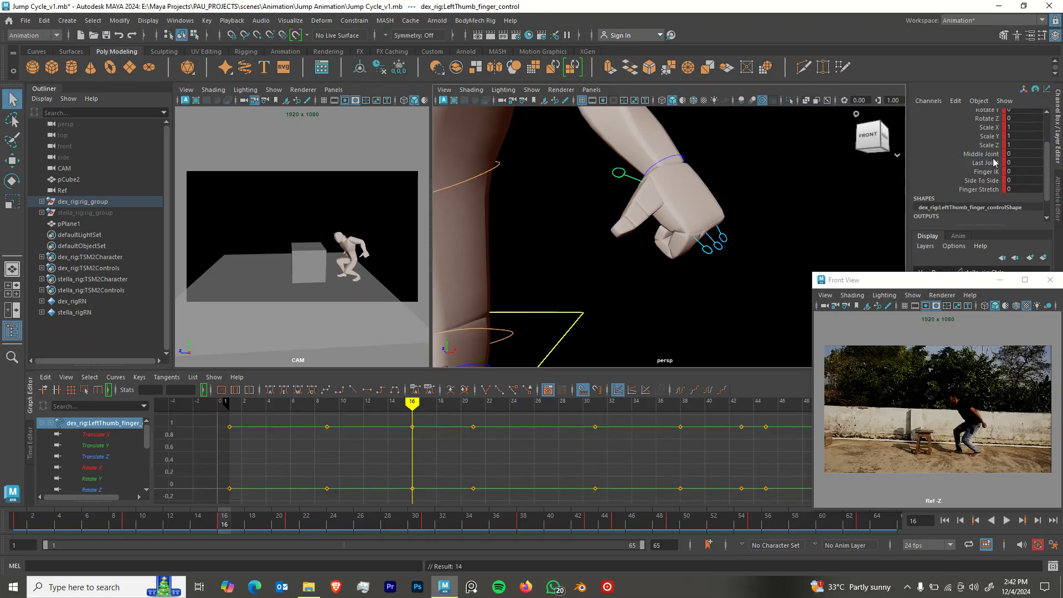
pyautogui.press('e')
pyautogui.moveTo(652, 208); pyautogui.dragTo(687, 219)
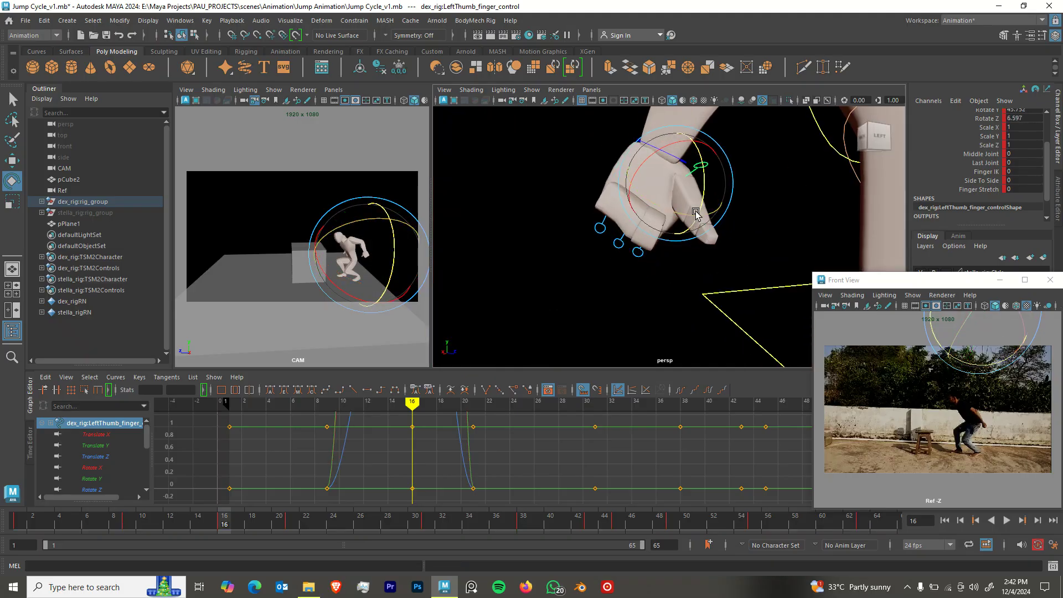
# Bend the left thumb's Middle Joint and Last Joint together to -46.
pyautogui.moveTo(982, 154); pyautogui.dragTo(983, 163)
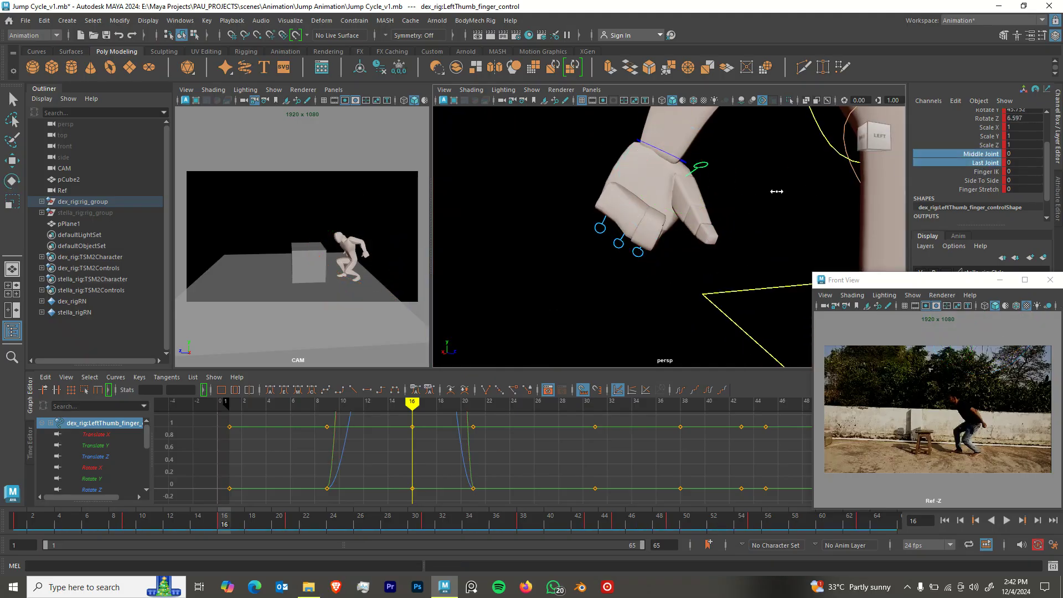
pyautogui.moveTo(573, 204); pyautogui.dragTo(772, 210, button='middle')
pyautogui.keyDown('alt'); pyautogui.moveTo(724, 232); pyautogui.dragTo(700, 242); pyautogui.keyUp('alt')
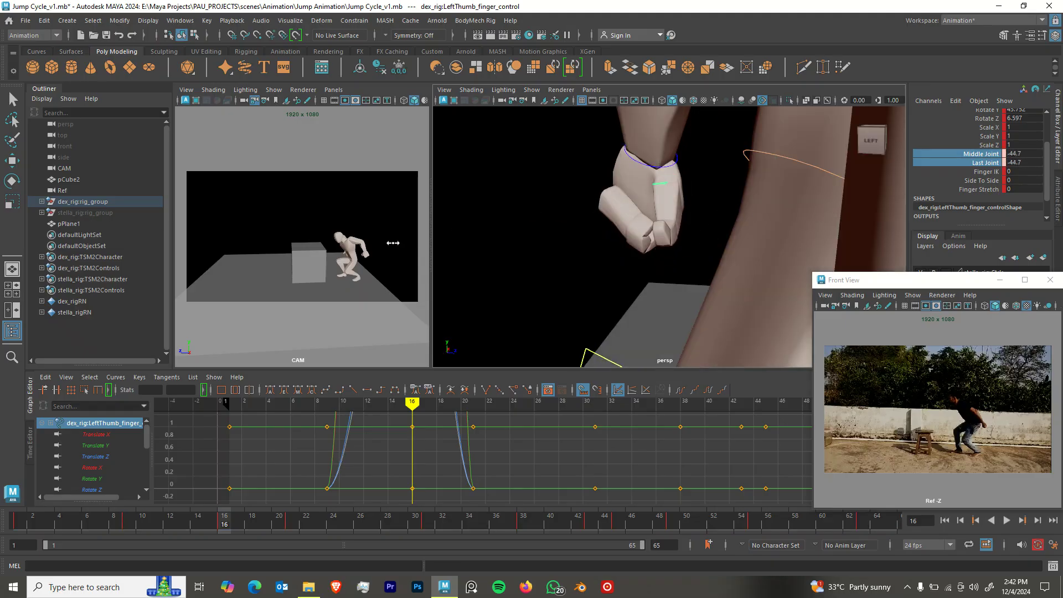
pyautogui.keyDown('alt'); pyautogui.moveTo(699, 230); pyautogui.dragTo(782, 231); pyautogui.keyUp('alt')
# Rotate the left thumb further to a Rotate Z of about 17.16, with Last Joint at -60.5 and Middle Joint at -97.9.
pyautogui.click(680, 197)
pyautogui.press('e')
pyautogui.press('w')
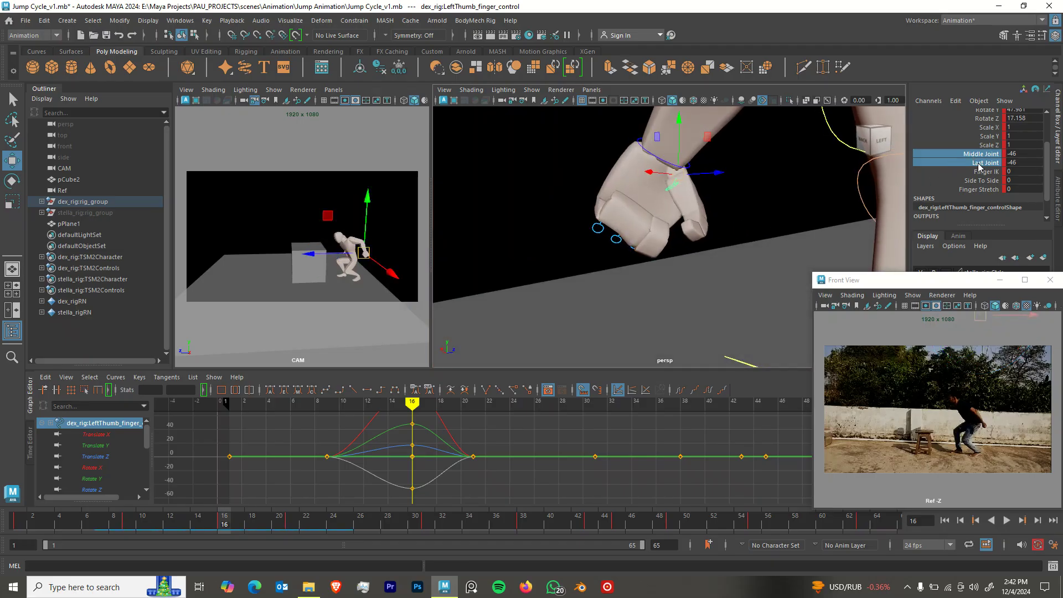
pyautogui.click(980, 162)
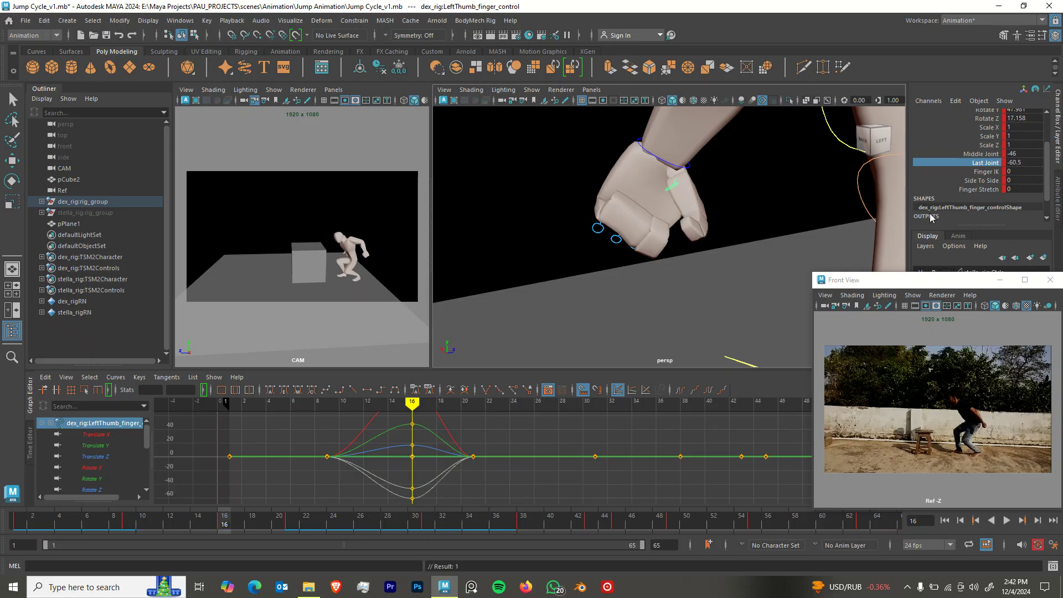
pyautogui.click(980, 154)
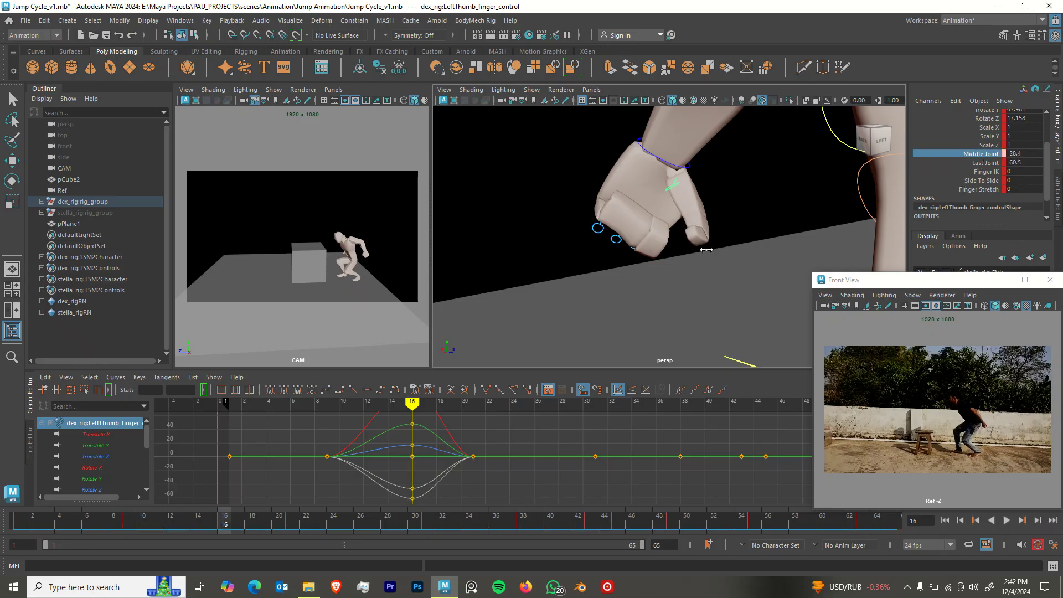
pyautogui.keyDown('alt'); pyautogui.moveTo(559, 249); pyautogui.dragTo(593, 244); pyautogui.keyUp('alt')
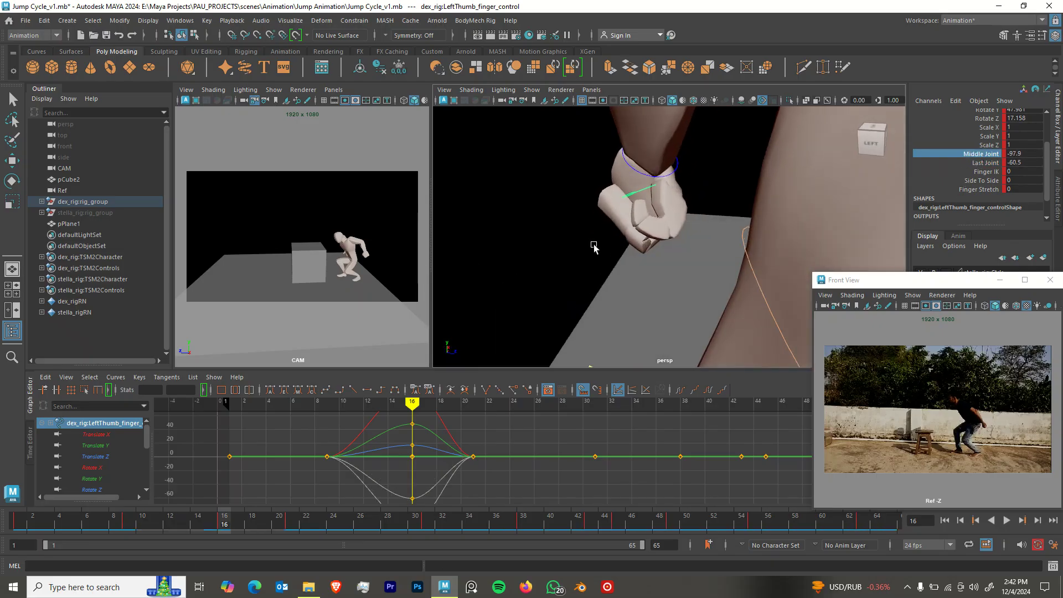
# Rotate the left thumb across the fist to a Rotate Z of about 45.17 and key it at frame 16.
pyautogui.click(651, 189)
pyautogui.press('e')
pyautogui.moveTo(667, 208)
pyautogui.mouseDown()
pyautogui.moveTo(688, 212)
pyautogui.moveTo(643, 218)
pyautogui.moveTo(680, 215)
pyautogui.mouseUp()
pyautogui.press('w')
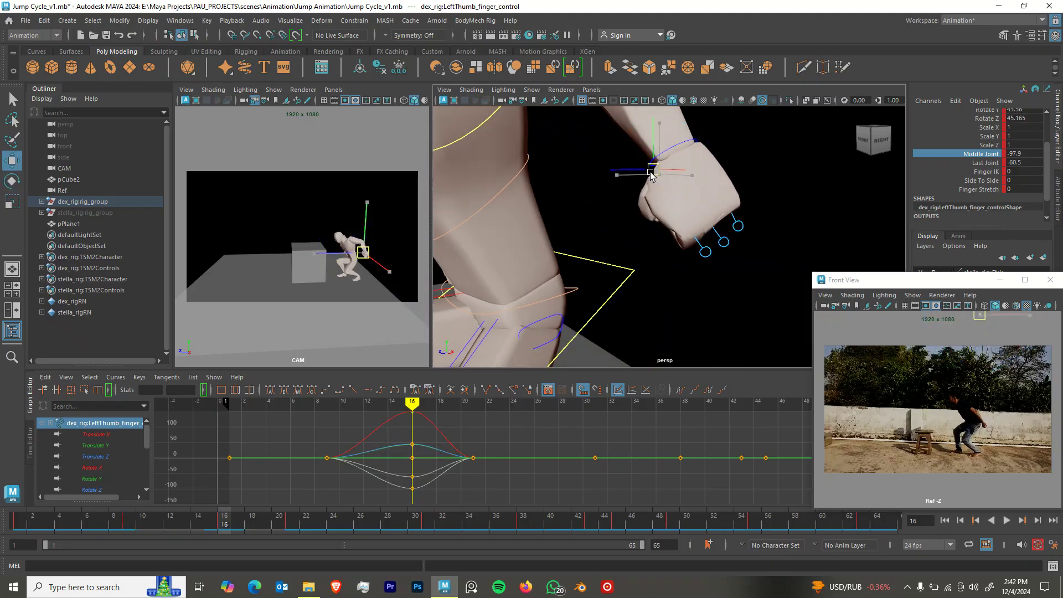
pyautogui.press('s')
# Select all left finger and thumb controls and copy their fist pose from frame 16 to a key at frame 21.
pyautogui.keyDown('alt'); pyautogui.moveTo(699, 216); pyautogui.dragTo(721, 226); pyautogui.keyUp('alt')
pyautogui.keyDown('shift'); pyautogui.click(707, 253); pyautogui.keyUp('shift')
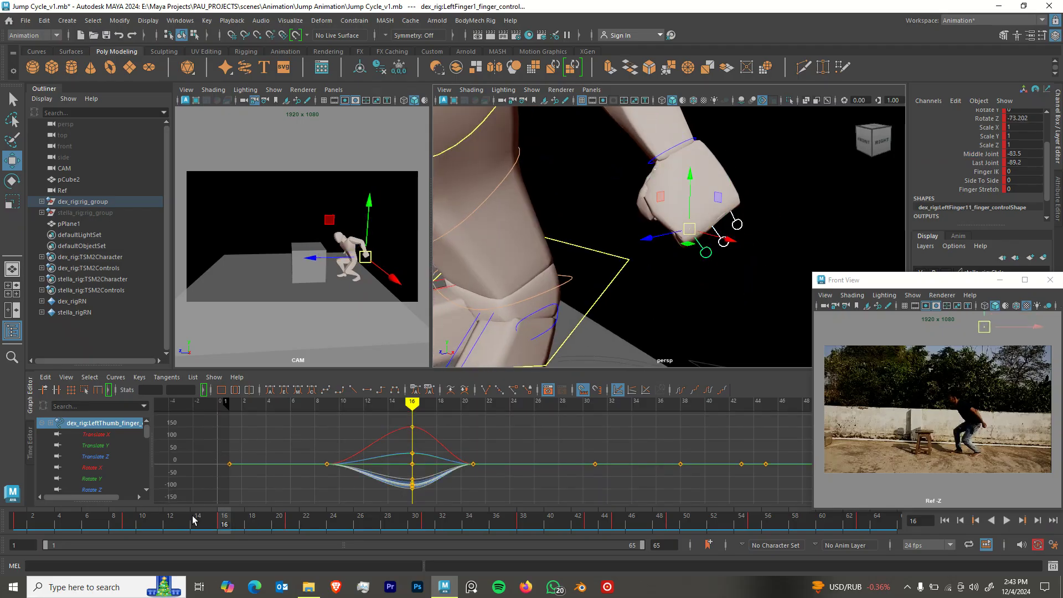
pyautogui.moveTo(150, 524); pyautogui.dragTo(386, 525)
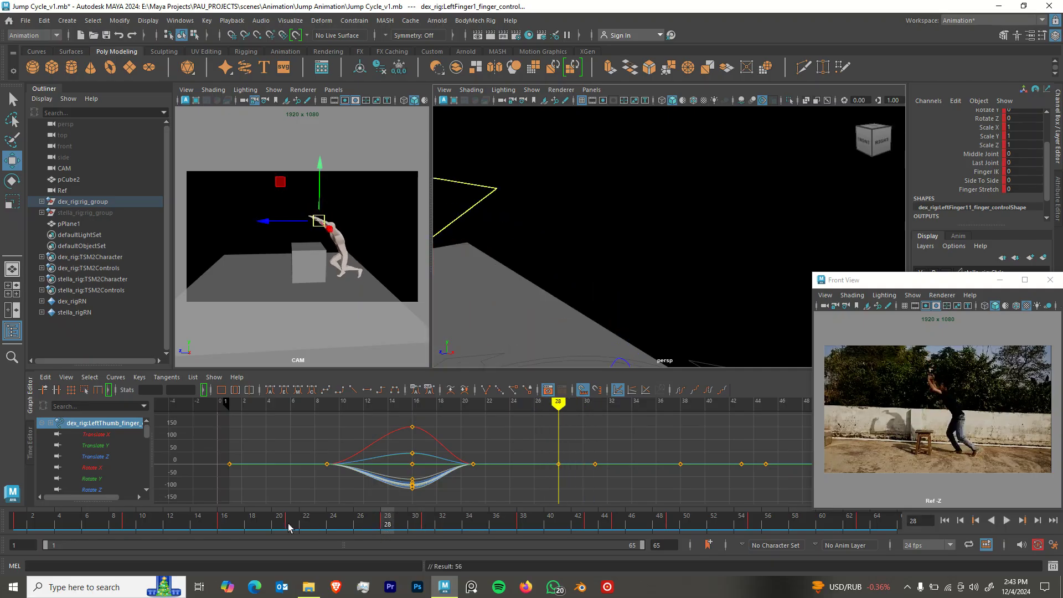
pyautogui.click(224, 518)
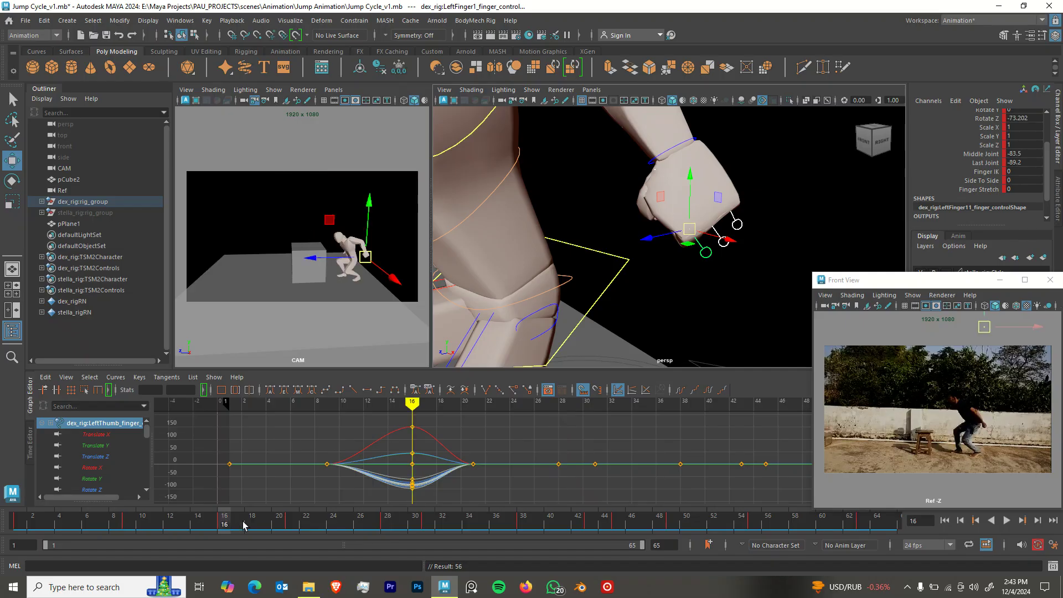
pyautogui.middleClick(294, 522)
pyautogui.press('s')
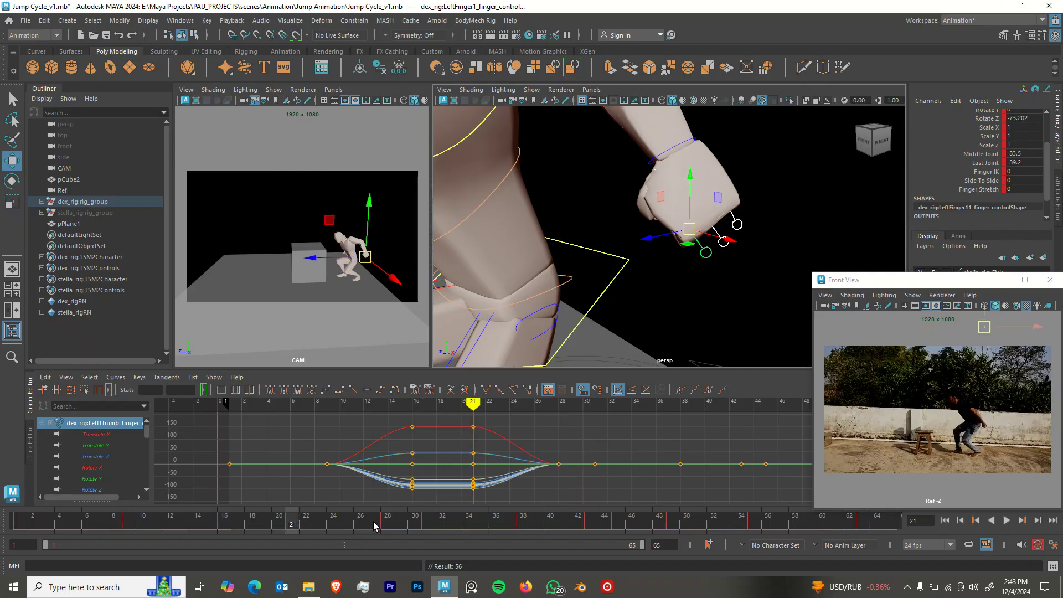
# Copy the left hand's fist pose to keys at frames 28 and 31.
pyautogui.middleClick(388, 519)
pyautogui.press('s')
pyautogui.hotkey('alt', 'v')
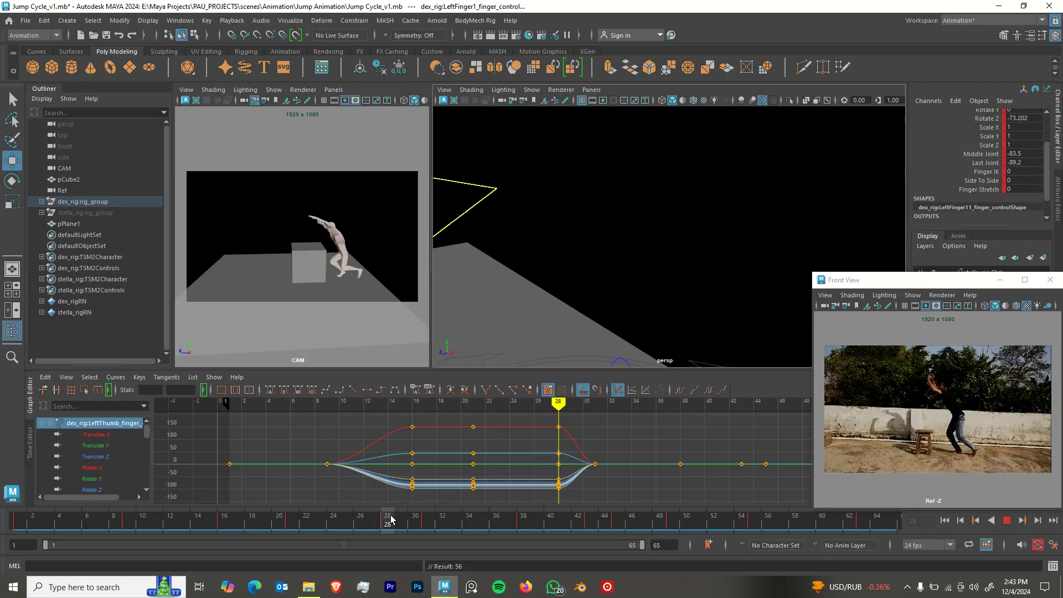
pyautogui.click(422, 523)
pyautogui.click(390, 520)
pyautogui.moveTo(390, 520); pyautogui.dragTo(427, 525, button='middle')
pyautogui.press('s')
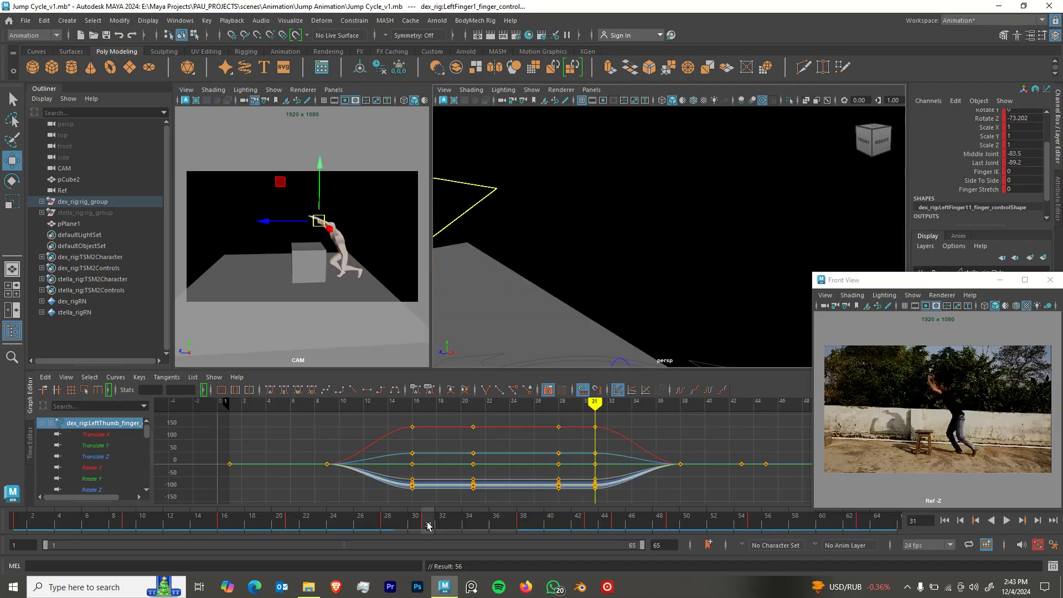
# Delete the left finger keys at frame 28 and scrub ahead to frame 38.
pyautogui.click(389, 524)
pyautogui.rightClick(388, 524)
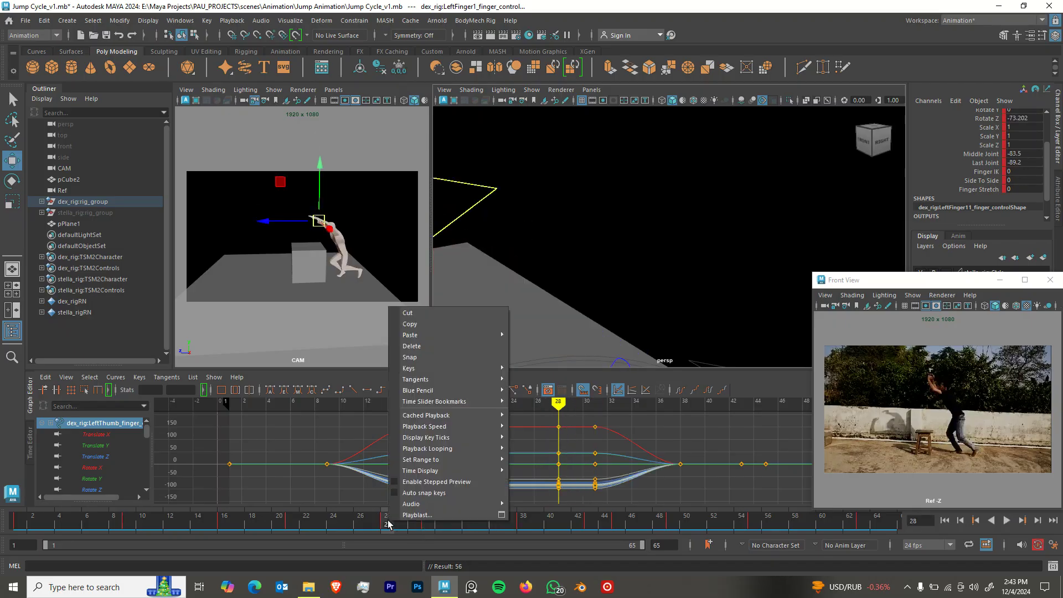
pyautogui.click(415, 361)
pyautogui.moveTo(379, 522)
pyautogui.mouseDown()
pyautogui.moveTo(334, 524)
pyautogui.moveTo(543, 529)
pyautogui.moveTo(525, 524)
pyautogui.mouseUp()
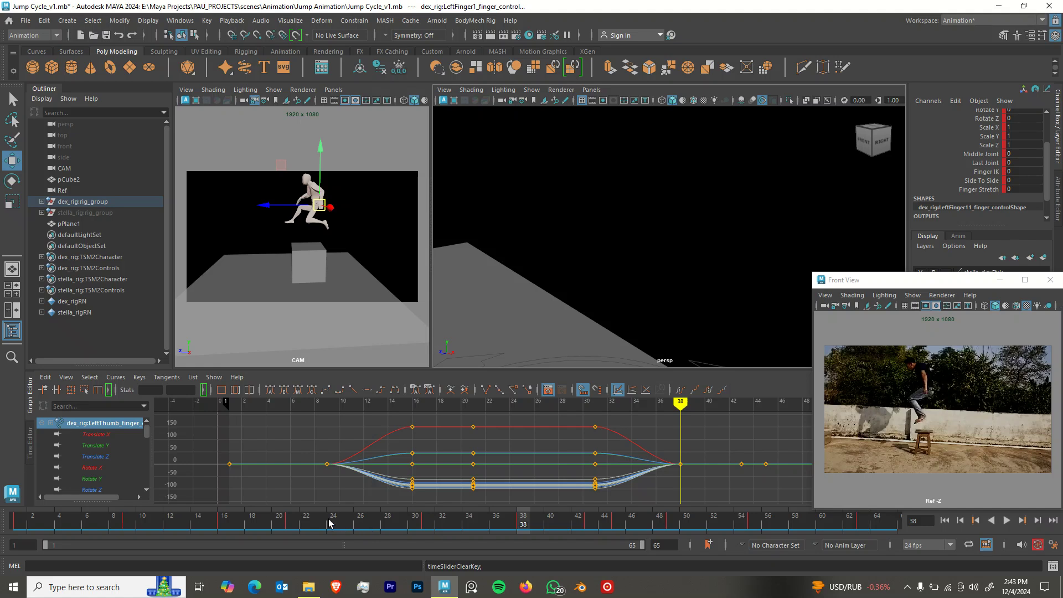
# Copy the left hand's fist pose from frame 21 to a key at frame 38.
pyautogui.click(290, 521)
pyautogui.middleClick(522, 518)
pyautogui.press('s')
# Go to frame 25, rotate the raised left upper arm down beside the body, and key it.
pyautogui.moveTo(455, 523)
pyautogui.mouseDown()
pyautogui.moveTo(441, 522)
pyautogui.moveTo(592, 521)
pyautogui.moveTo(200, 526)
pyautogui.moveTo(386, 534)
pyautogui.moveTo(347, 529)
pyautogui.mouseUp()
pyautogui.scroll(-6, 576, 262)
pyautogui.keyDown('alt'); pyautogui.moveTo(576, 261); pyautogui.dragTo(606, 257); pyautogui.keyUp('alt')
pyautogui.click(530, 158)
pyautogui.scroll(-3, 581, 272)
pyautogui.press('e')
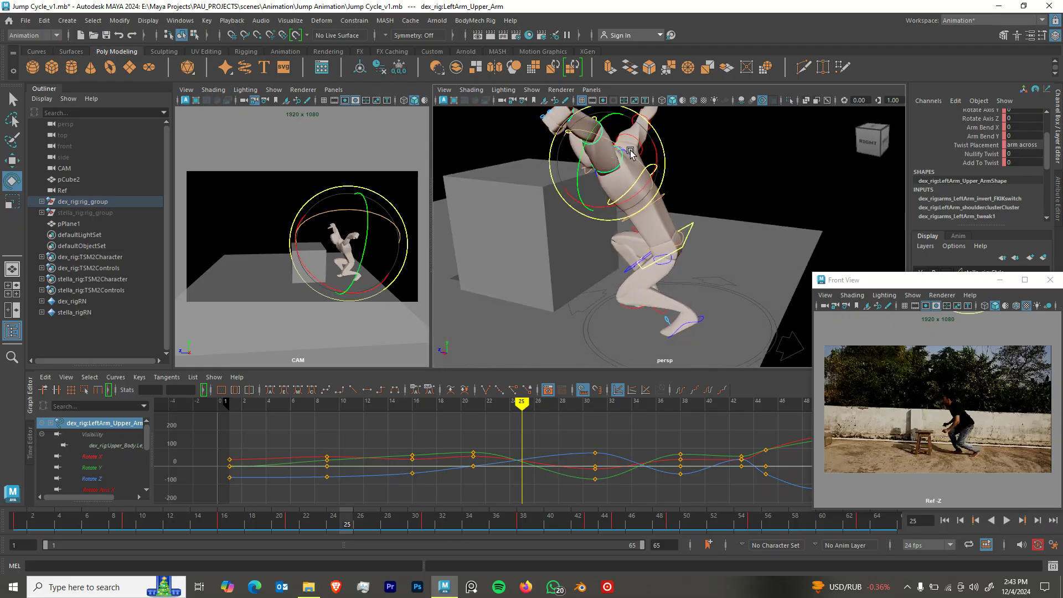
pyautogui.moveTo(623, 135); pyautogui.dragTo(625, 221)
pyautogui.press('s')
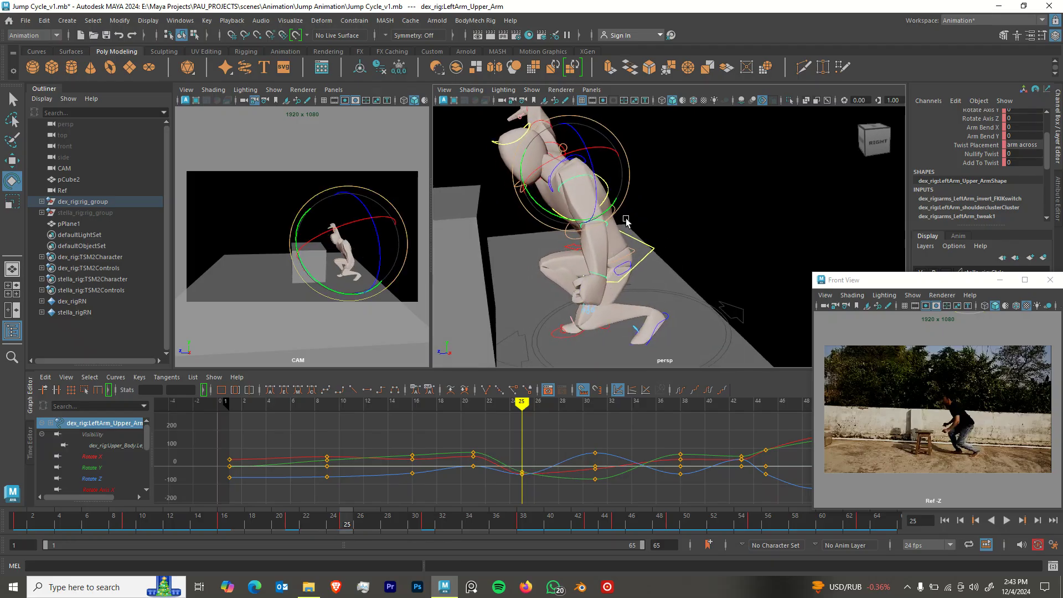
# Bend the left lower arm forward at frame 25 to a Rotate Y of about -87.28.
pyautogui.press('q')
pyautogui.click(599, 224)
pyautogui.press('e')
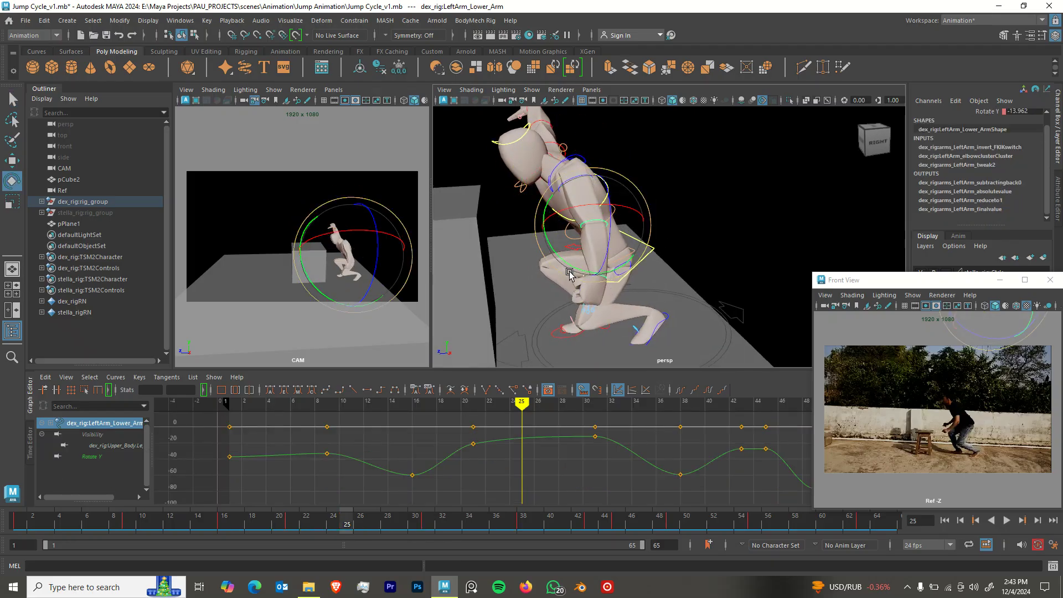
pyautogui.moveTo(536, 239); pyautogui.dragTo(516, 227)
pyautogui.keyDown('alt'); pyautogui.moveTo(577, 233); pyautogui.dragTo(522, 196); pyautogui.keyUp('alt')
pyautogui.keyDown('alt'); pyautogui.moveTo(559, 213); pyautogui.dragTo(537, 210); pyautogui.keyUp('alt')
pyautogui.press('q')
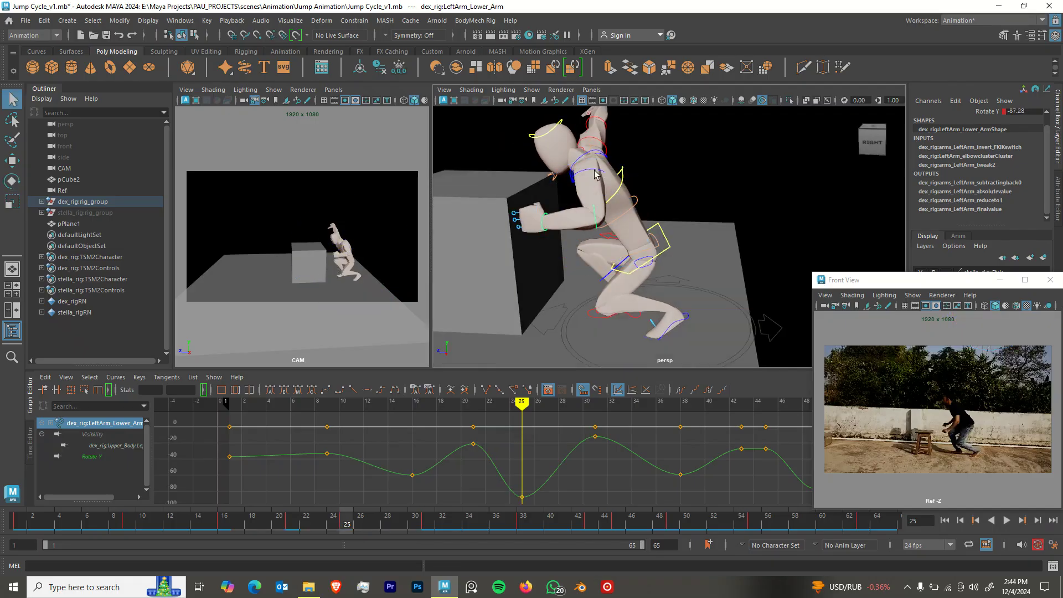
# Adjust the left upper arm at frame 25 to about Rotate X -49.18, Rotate Y -58 and Rotate Z -32.34.
pyautogui.click(591, 171)
pyautogui.press('e')
pyautogui.moveTo(626, 206)
pyautogui.mouseDown()
pyautogui.moveTo(601, 203)
pyautogui.moveTo(636, 209)
pyautogui.mouseUp()
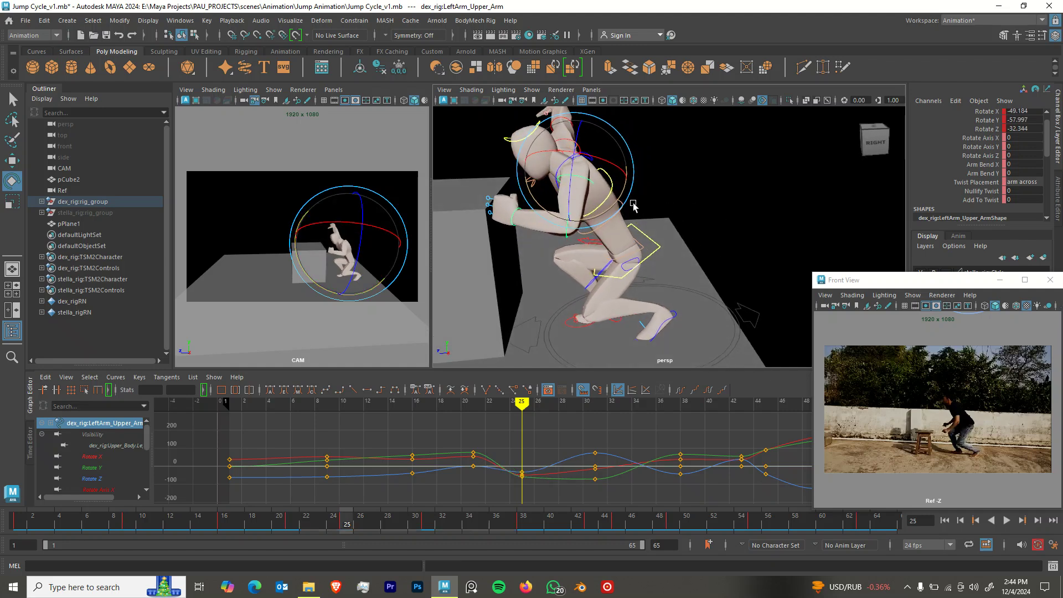
# Lower the right upper arm at frame 25 to about Rotate X -79.38, Rotate Y -40.11 and Rotate Z -54.14.
pyautogui.keyDown('alt'); pyautogui.moveTo(638, 206); pyautogui.dragTo(669, 235, button='middle'); pyautogui.keyUp('alt')
pyautogui.keyDown('alt'); pyautogui.moveTo(669, 235); pyautogui.dragTo(526, 219); pyautogui.keyUp('alt')
pyautogui.keyDown('alt'); pyautogui.moveTo(731, 241); pyautogui.dragTo(634, 230); pyautogui.keyUp('alt')
pyautogui.press('q')
pyautogui.click(669, 211)
pyautogui.press('e')
pyautogui.moveTo(706, 195); pyautogui.dragTo(724, 214)
pyautogui.press('q')
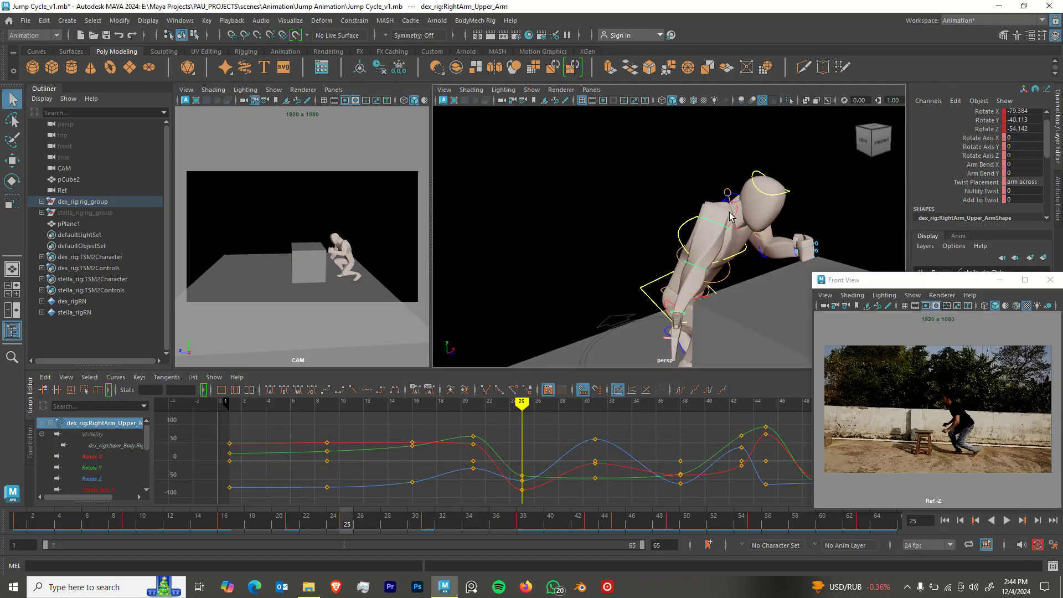
# Refine the rotation at the right shoulder and bend the right lower arm to a Rotate Y of -73.38.
pyautogui.click(728, 206)
pyautogui.moveTo(731, 196); pyautogui.dragTo(742, 260)
pyautogui.press('q')
pyautogui.click(694, 281)
pyautogui.press('e')
pyautogui.keyDown('alt'); pyautogui.moveTo(742, 260); pyautogui.dragTo(611, 232); pyautogui.keyUp('alt')
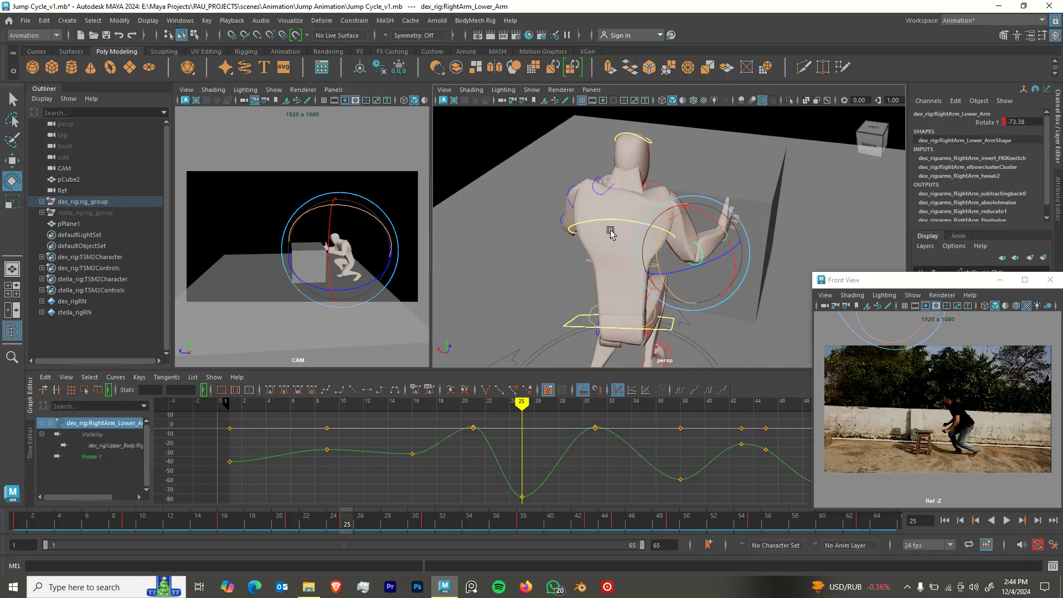
# Rotate the right shoulder control at frame 25 to about Rotate X 32.37, Rotate Y 3.33 and Rotate Z 25.06.
pyautogui.click(651, 188)
pyautogui.moveTo(642, 195); pyautogui.dragTo(612, 179)
pyautogui.keyDown('alt'); pyautogui.moveTo(612, 179); pyautogui.dragTo(565, 199); pyautogui.keyUp('alt')
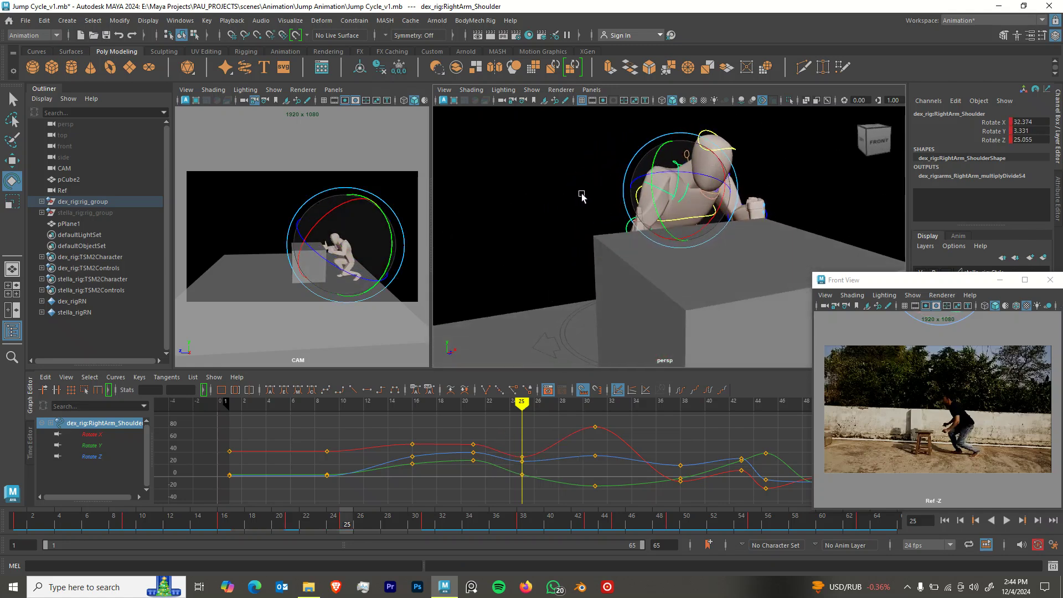
# Refine the right upper arm's rotation and open the elbow by setting the right lower arm's Rotate Y to -40.54.
pyautogui.press('q')
pyautogui.keyDown('alt'); pyautogui.moveTo(687, 191); pyautogui.dragTo(718, 233); pyautogui.keyUp('alt')
pyautogui.press('e')
pyautogui.press('q')
pyautogui.click(652, 189)
pyautogui.press('e')
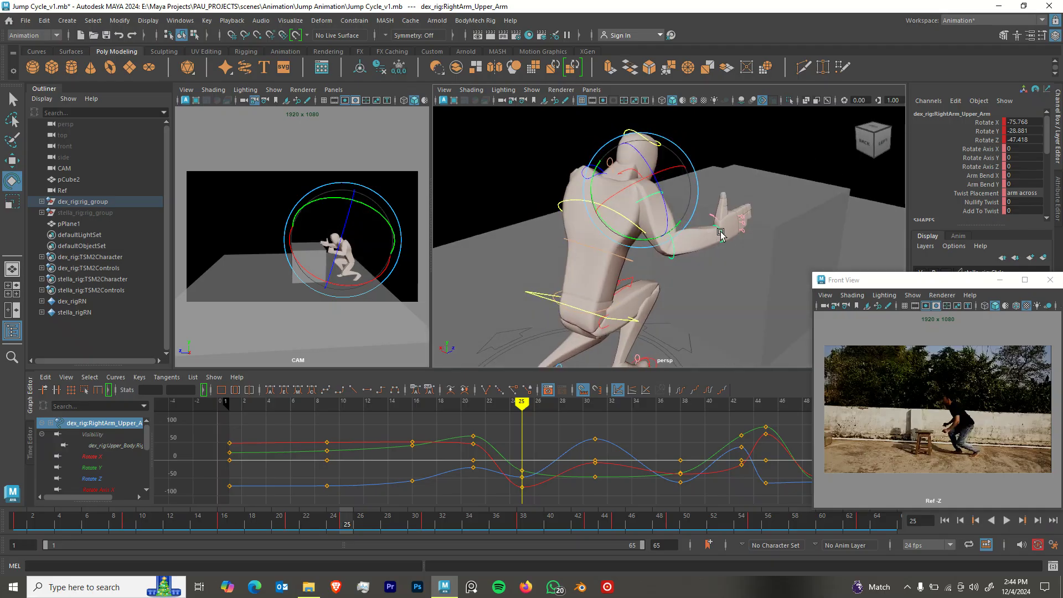
pyautogui.keyDown('alt'); pyautogui.moveTo(704, 277); pyautogui.dragTo(656, 235); pyautogui.keyUp('alt')
pyautogui.press('q')
pyautogui.click(616, 238)
pyautogui.press('e')
pyautogui.keyDown('alt'); pyautogui.moveTo(656, 234); pyautogui.dragTo(645, 199); pyautogui.keyUp('alt')
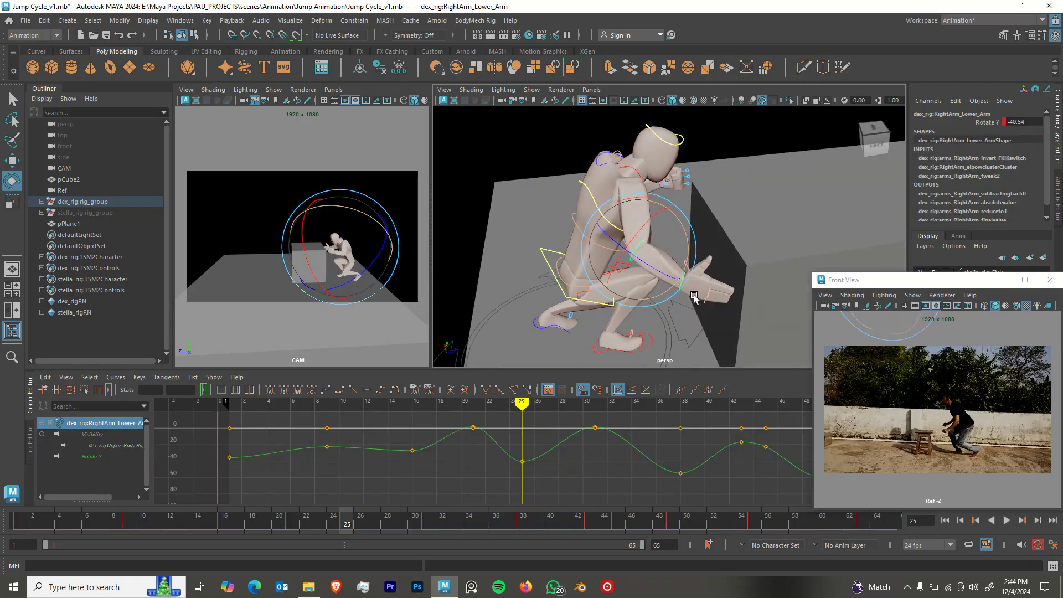
# Rotate the right upper arm at frame 25 to about Rotate X -44.77, Rotate Y -30.77 and Rotate Z -60.93.
pyautogui.press('q')
pyautogui.click(645, 200)
pyautogui.press('e')
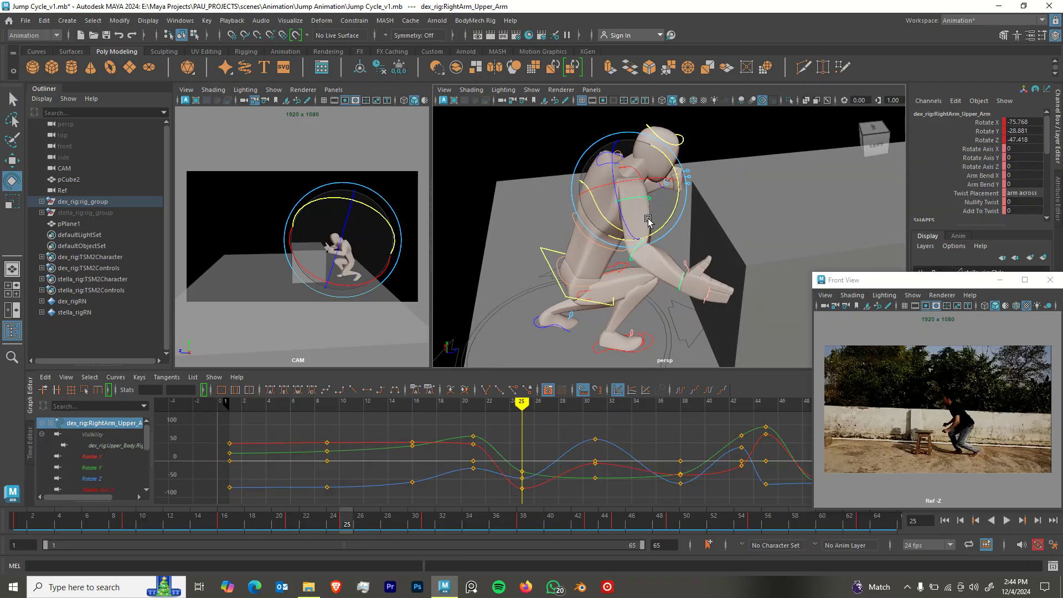
pyautogui.moveTo(671, 213); pyautogui.dragTo(642, 186)
pyautogui.moveTo(624, 231); pyautogui.dragTo(603, 221)
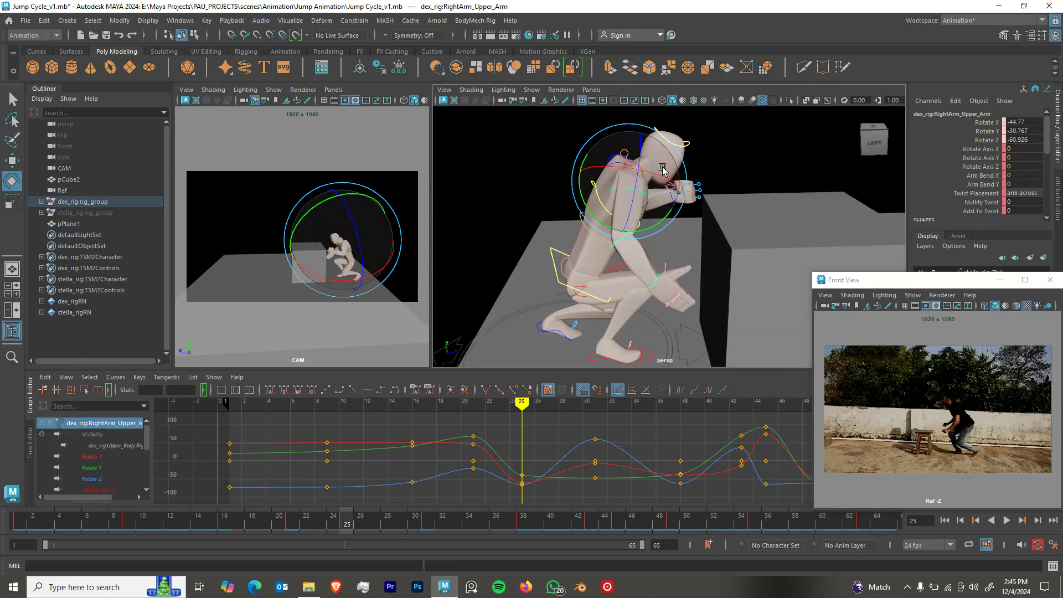
# Rotate the right upper arm to about X -56.57, Y -31.39, Z -56.67, and curl the right fingers to Rotate Z -60.525.
pyautogui.keyDown('alt'); pyautogui.moveTo(654, 162); pyautogui.dragTo(638, 201); pyautogui.keyUp('alt')
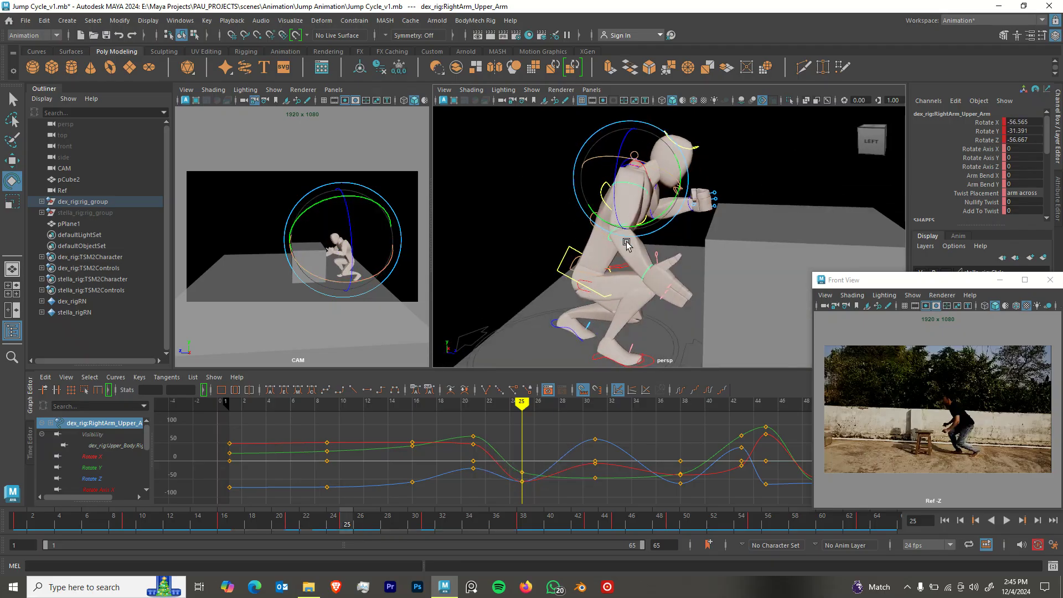
pyautogui.scroll(5, 627, 239)
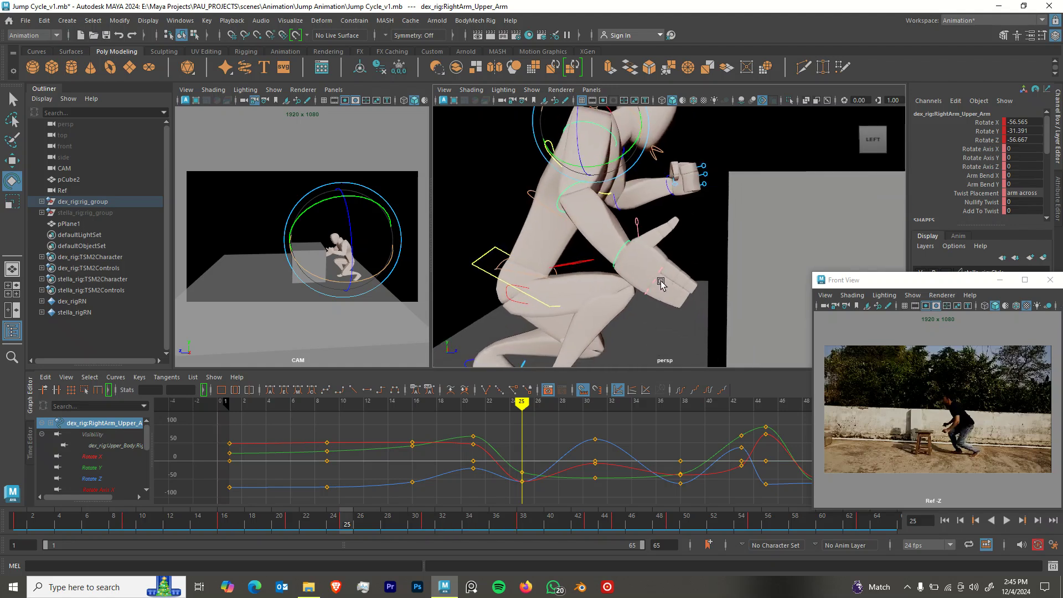
pyautogui.keyDown('alt'); pyautogui.moveTo(663, 288); pyautogui.dragTo(670, 276); pyautogui.keyUp('alt')
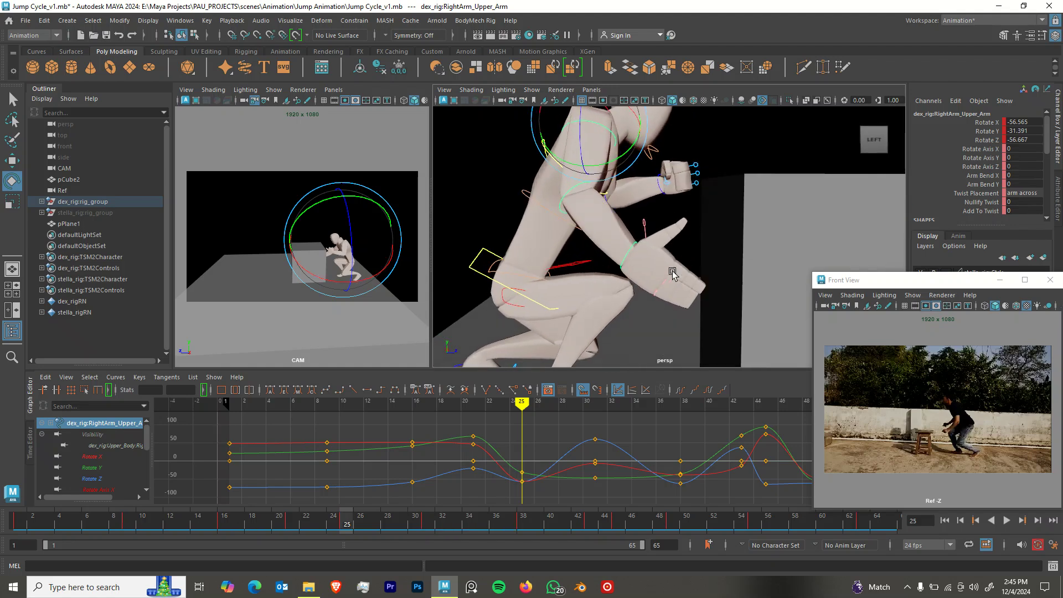
pyautogui.press('q')
pyautogui.click(668, 296)
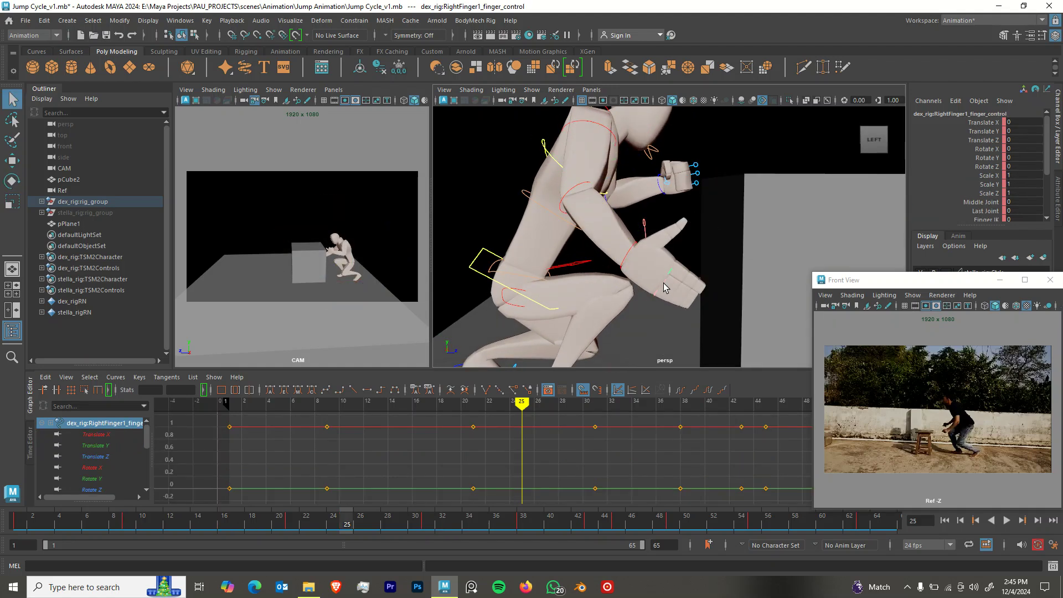
pyautogui.press('e')
pyautogui.moveTo(629, 290); pyautogui.dragTo(679, 312)
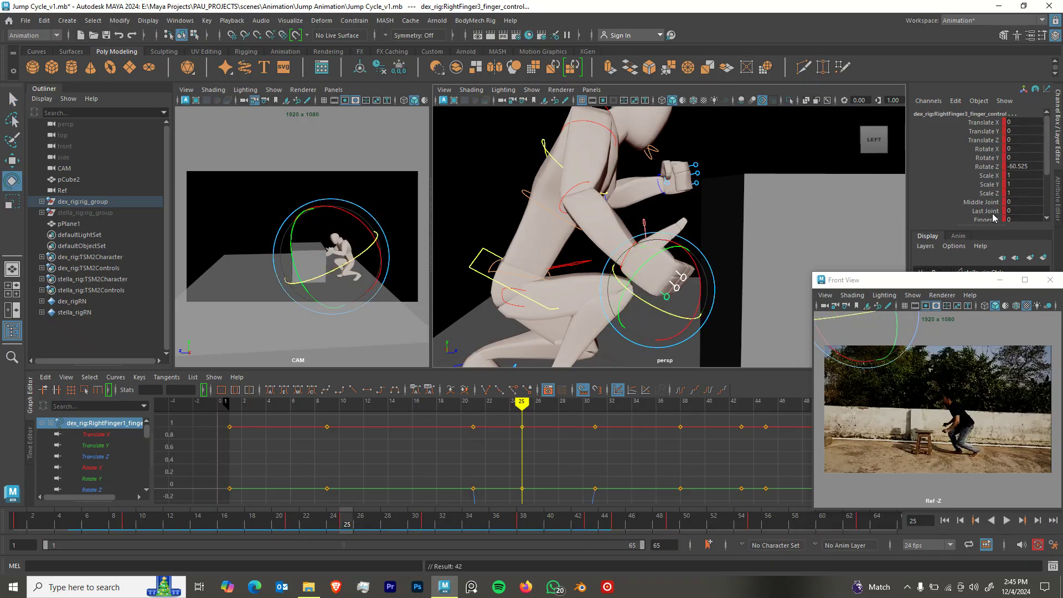
pyautogui.scroll(-1, 992, 211)
pyautogui.moveTo(991, 195); pyautogui.dragTo(991, 189)
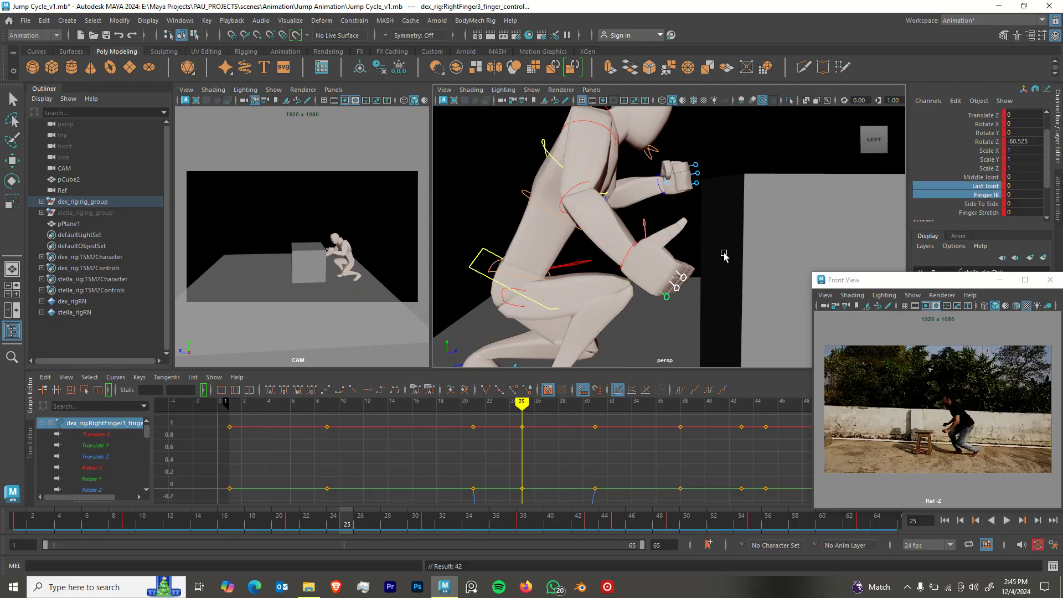
pyautogui.moveTo(722, 252); pyautogui.dragTo(656, 254, button='middle')
pyautogui.keyDown('alt'); pyautogui.moveTo(547, 261); pyautogui.dragTo(695, 287); pyautogui.keyUp('alt')
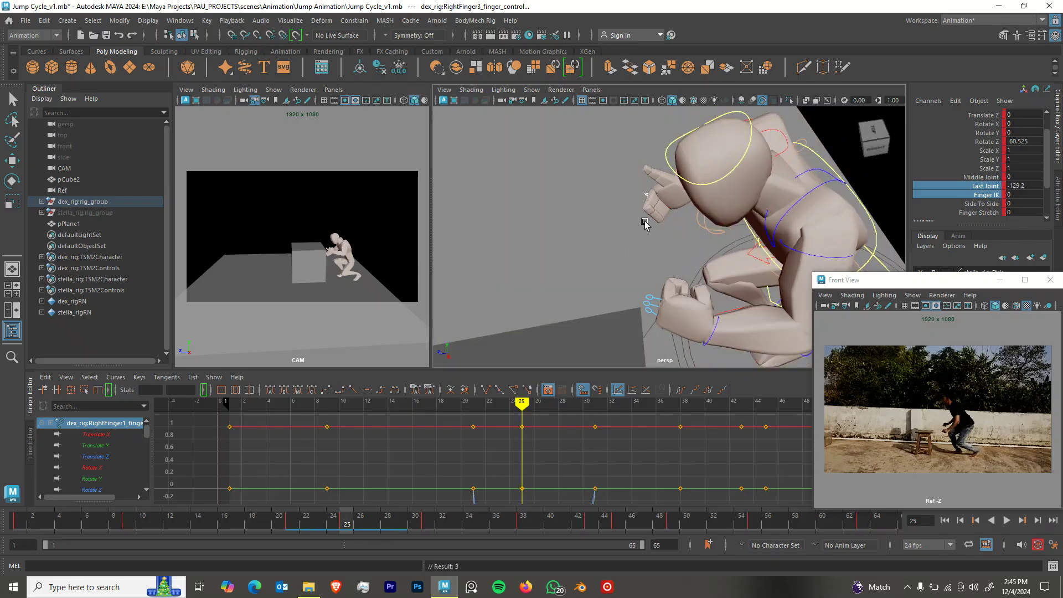
pyautogui.keyDown('alt'); pyautogui.moveTo(646, 198); pyautogui.dragTo(686, 202); pyautogui.keyUp('alt')
pyautogui.keyDown('alt'); pyautogui.moveTo(679, 202); pyautogui.dragTo(759, 239, button='right'); pyautogui.keyUp('alt')
pyautogui.keyDown('alt'); pyautogui.moveTo(689, 191); pyautogui.dragTo(720, 212); pyautogui.keyUp('alt')
pyautogui.moveTo(666, 206); pyautogui.dragTo(700, 208, button='middle')
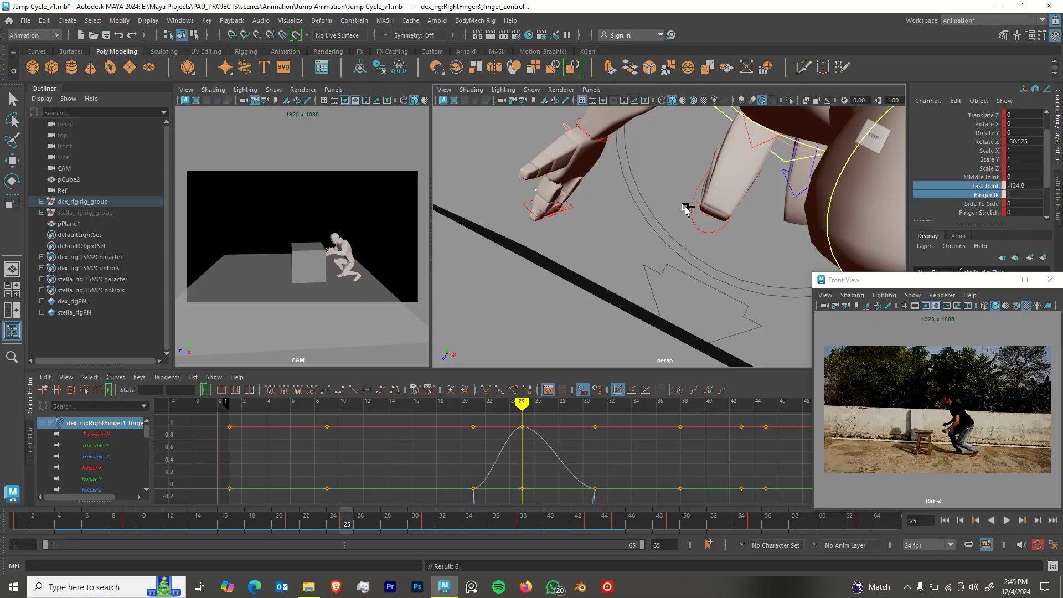
pyautogui.hotkey('ctrl', 'z')
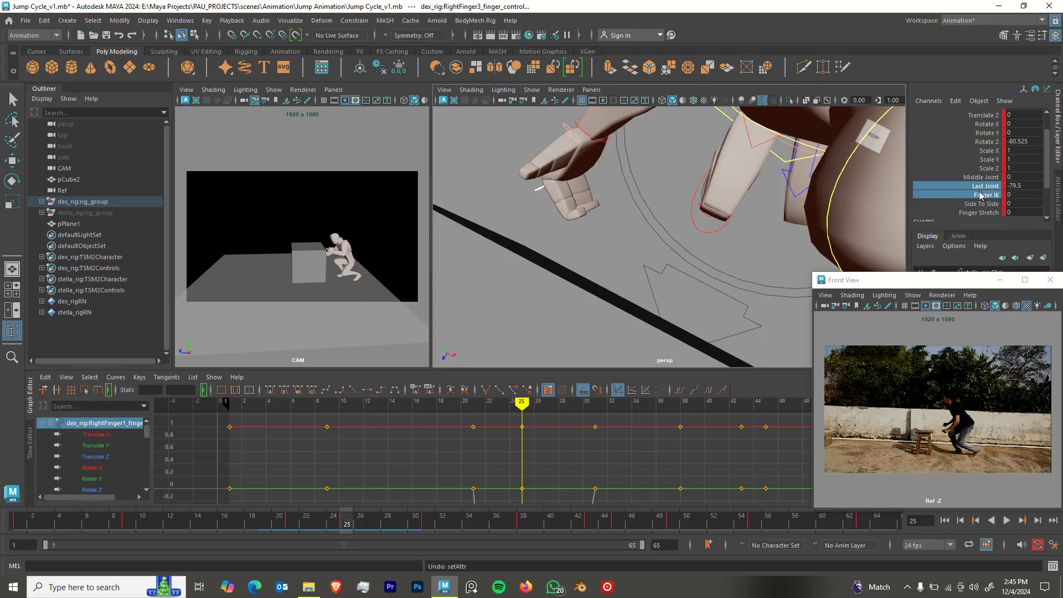
# Bend the right-hand fingers at frame 25 by setting Middle Joint and Last Joint together to about -84.9.
pyautogui.click(986, 177)
pyautogui.moveTo(673, 222); pyautogui.dragTo(692, 222, button='middle')
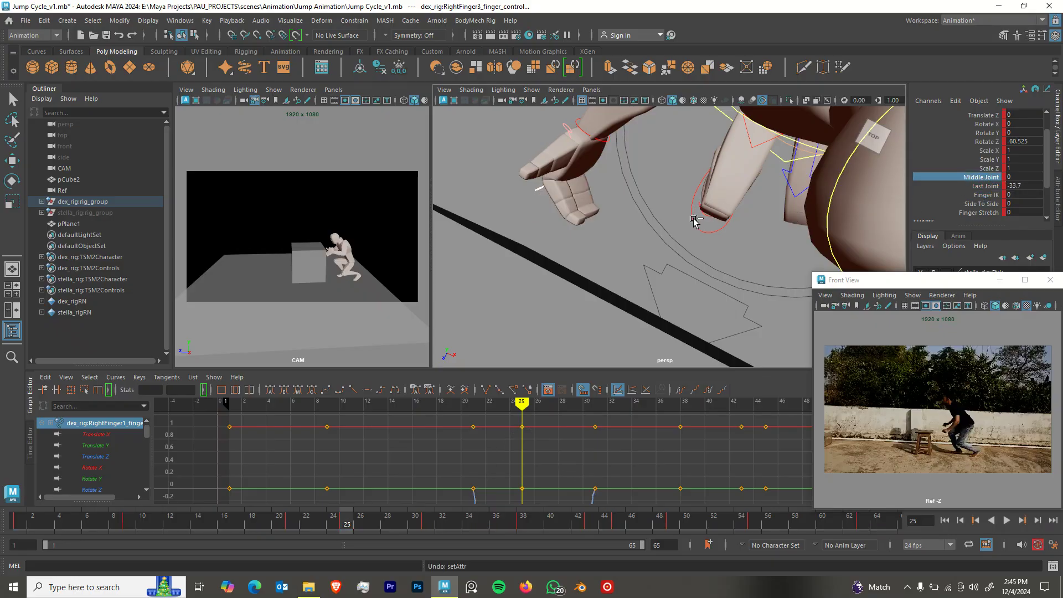
pyautogui.click(985, 186)
pyautogui.keyDown('ctrl'); pyautogui.click(986, 177); pyautogui.keyUp('ctrl')
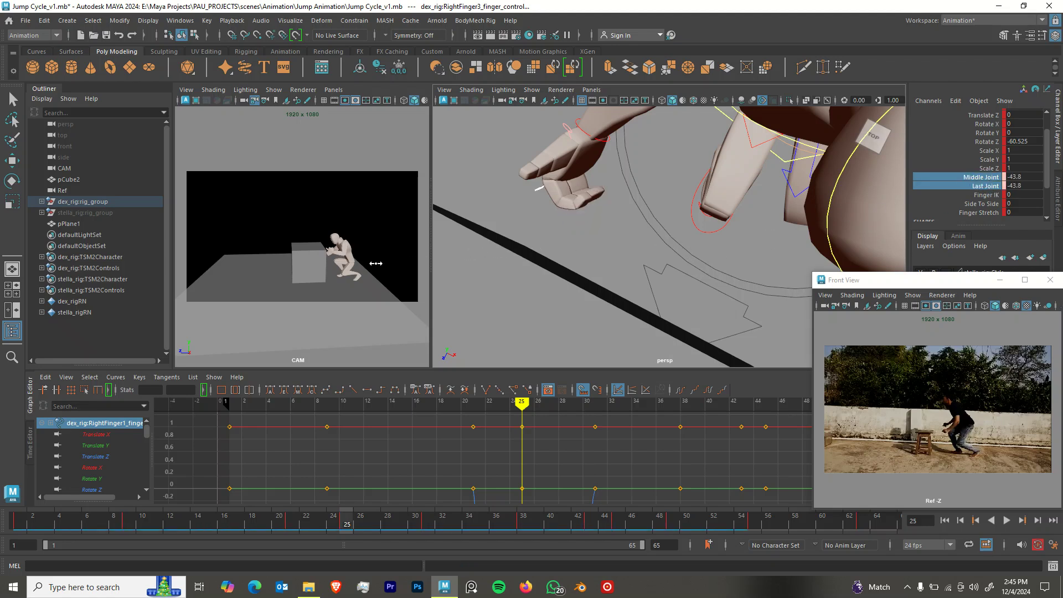
pyautogui.moveTo(523, 249); pyautogui.dragTo(522, 249, button='middle')
pyautogui.keyDown('alt'); pyautogui.moveTo(583, 201); pyautogui.dragTo(670, 191); pyautogui.keyUp('alt')
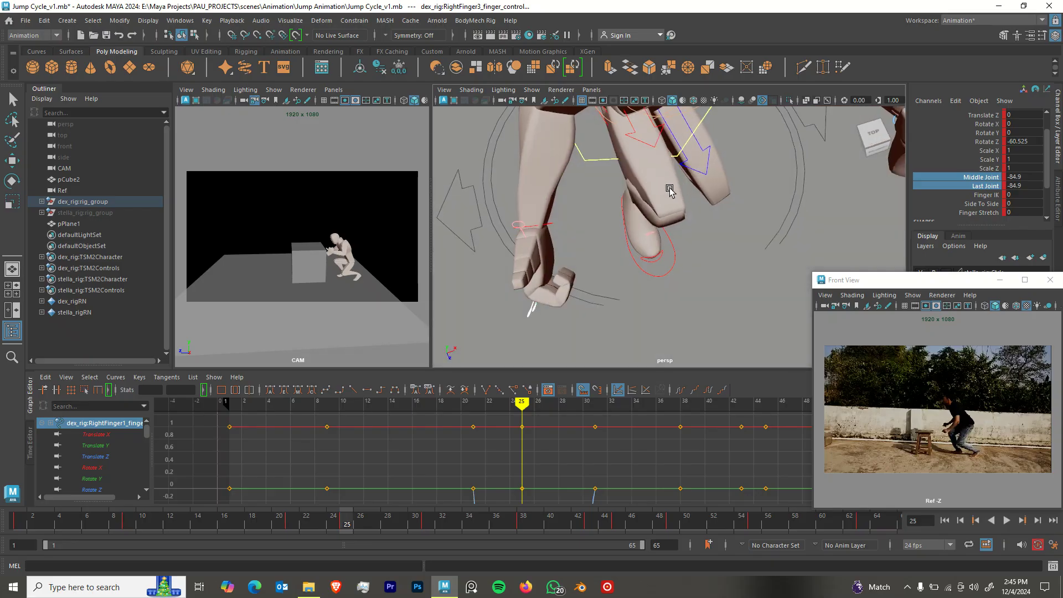
pyautogui.keyDown('alt'); pyautogui.moveTo(537, 305); pyautogui.dragTo(683, 175); pyautogui.keyUp('alt')
pyautogui.keyDown('alt'); pyautogui.moveTo(609, 248); pyautogui.dragTo(613, 204); pyautogui.keyUp('alt')
# Refine the right fist, rotating Finger1 to about X -4.65, Y 3.69, Z -69.45 with Middle Joint and Last Joint at -89.7.
pyautogui.click(605, 231)
pyautogui.press('e')
pyautogui.keyDown('alt'); pyautogui.moveTo(609, 261); pyautogui.dragTo(885, 173); pyautogui.keyUp('alt')
pyautogui.click(629, 208)
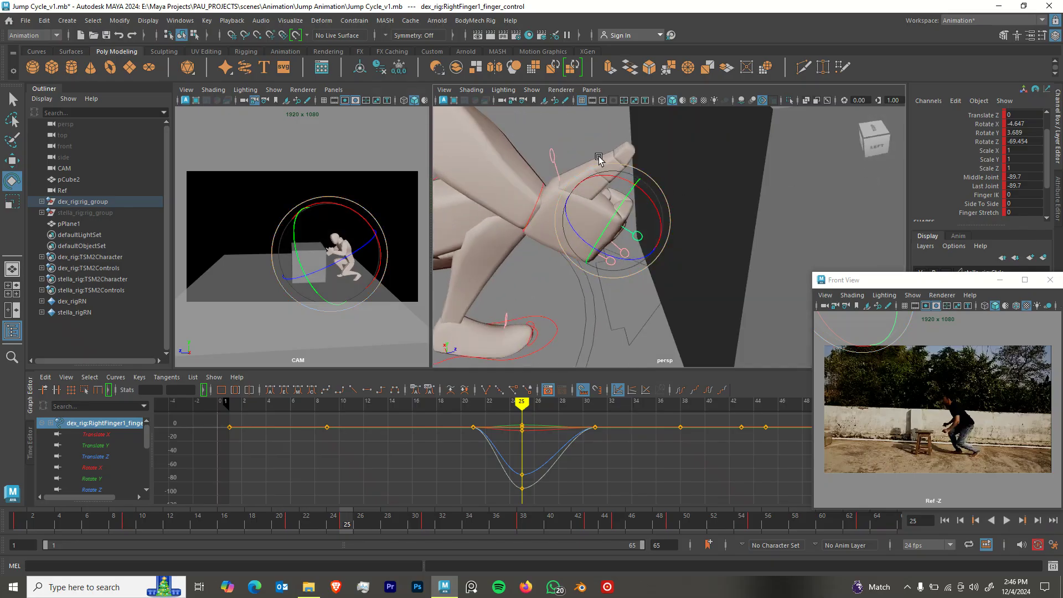
# Rotate the right thumb to about X -12.98, Y -45.86, Z 12.05 and bend its Middle Joint and Last Joint to 64.7.
pyautogui.click(550, 161)
pyautogui.moveTo(557, 174); pyautogui.dragTo(609, 179)
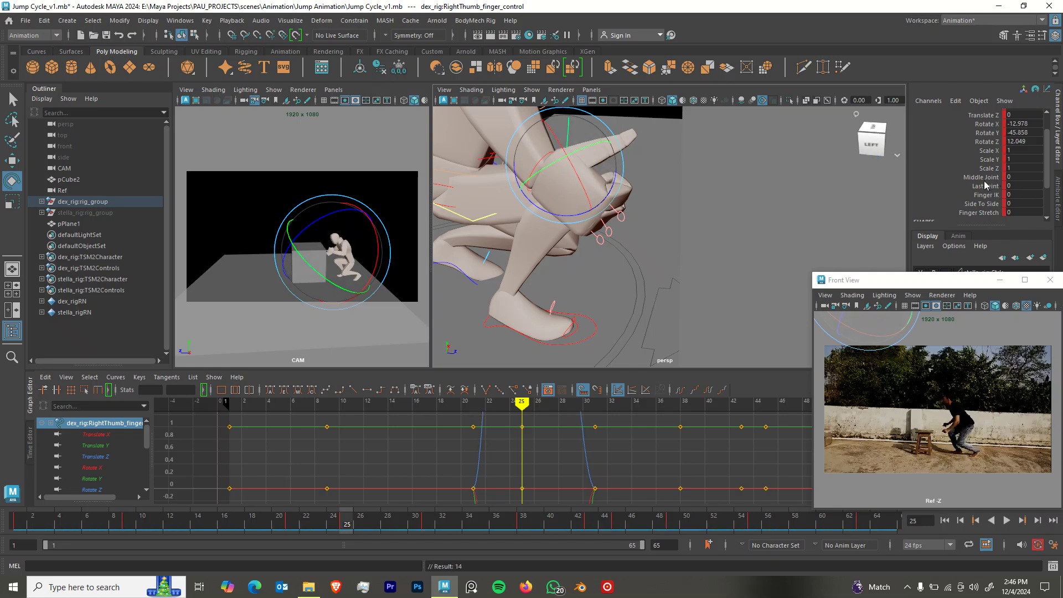
pyautogui.click(983, 180)
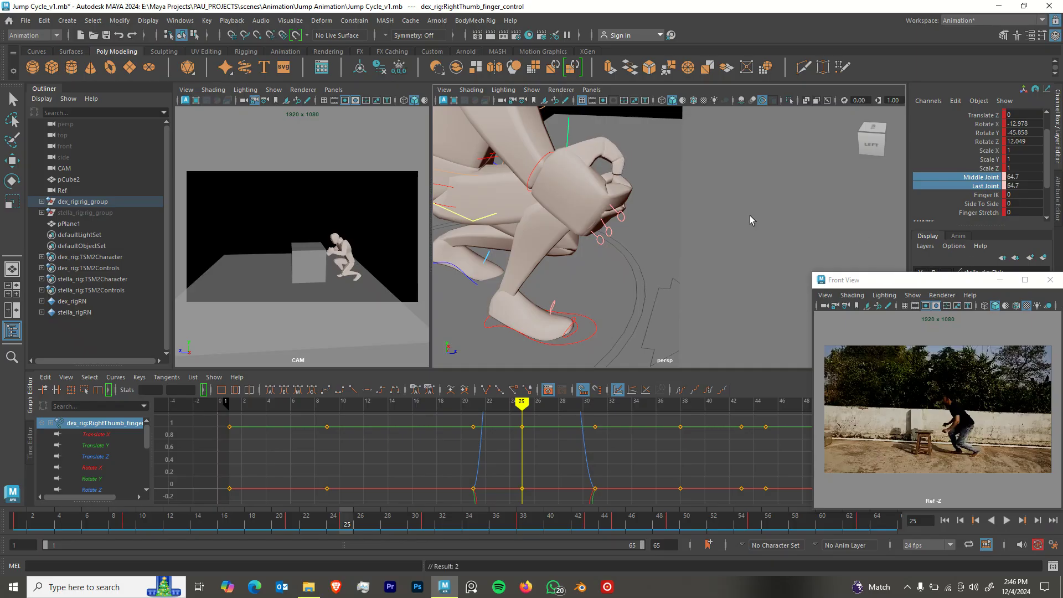
# Fold the right thumb over the fist by rotating it to about X -59.70, Y -50.28, Z 30.58.
pyautogui.keyDown('alt'); pyautogui.moveTo(596, 216); pyautogui.dragTo(652, 215); pyautogui.keyUp('alt')
pyautogui.press('e')
pyautogui.moveTo(584, 226); pyautogui.dragTo(562, 273)
pyautogui.hotkey('ctrl', 'z')
pyautogui.keyDown('alt'); pyautogui.moveTo(722, 217); pyautogui.dragTo(673, 215); pyautogui.keyUp('alt')
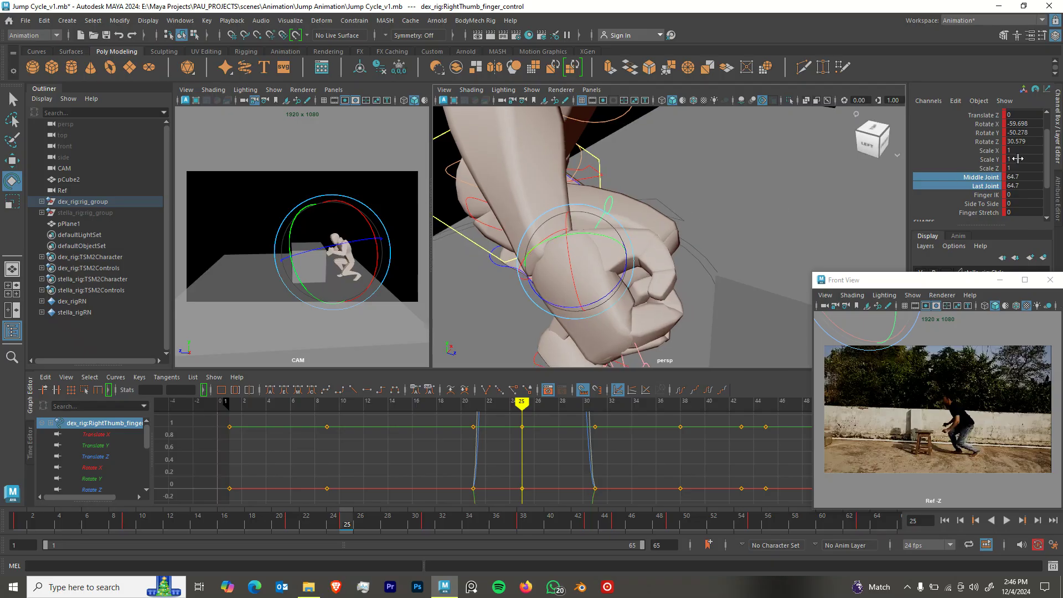
pyautogui.click(987, 179)
pyautogui.keyDown('shift'); pyautogui.click(986, 186); pyautogui.keyUp('shift')
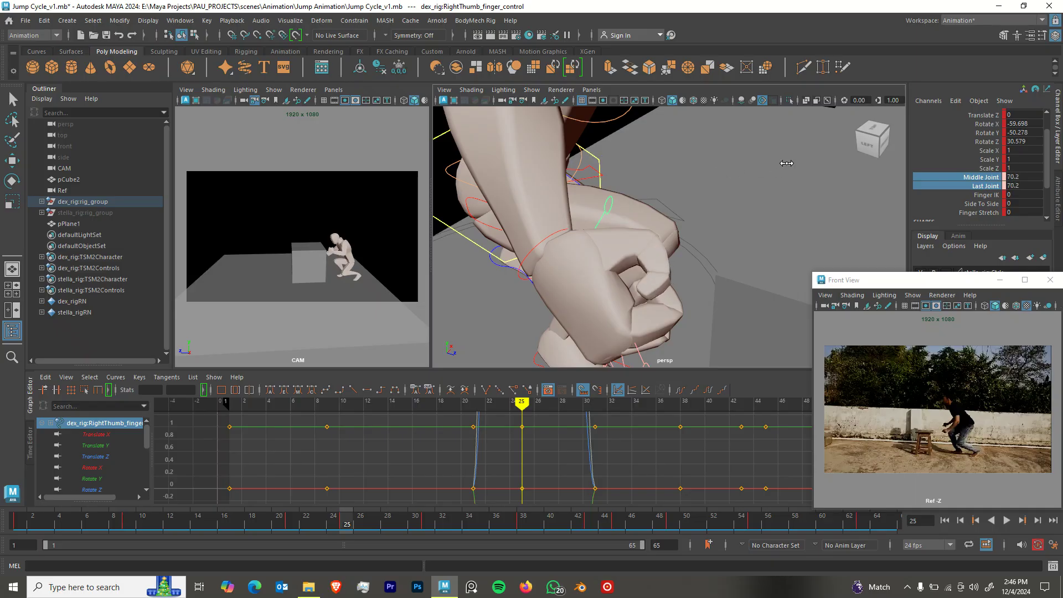
pyautogui.moveTo(718, 159); pyautogui.dragTo(769, 152, button='middle')
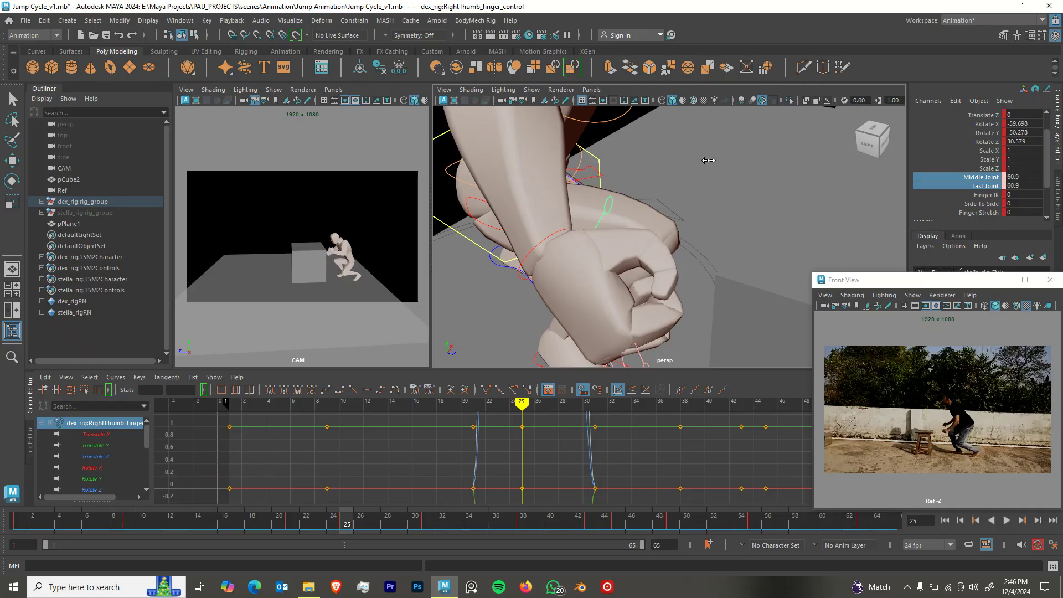
pyautogui.hotkey('ctrl', 'z')
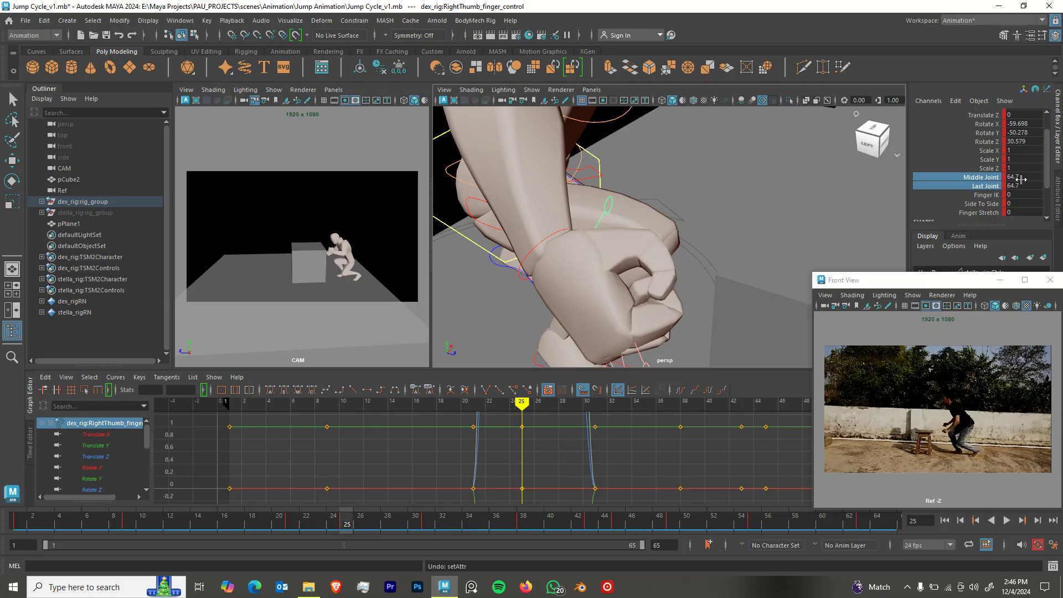
# Bend the right thumb's Middle Joint and Last Joint to about 74.1 and refine how it closes over the fist.
pyautogui.keyDown('alt'); pyautogui.moveTo(665, 211); pyautogui.dragTo(688, 235); pyautogui.keyUp('alt')
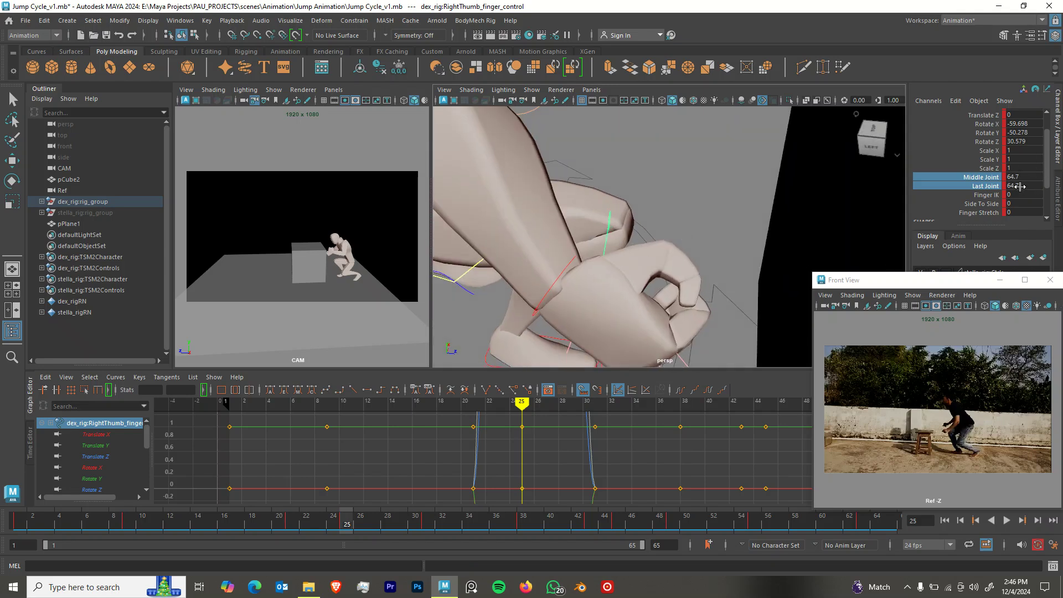
pyautogui.keyDown('alt'); pyautogui.moveTo(766, 235); pyautogui.dragTo(624, 230); pyautogui.keyUp('alt')
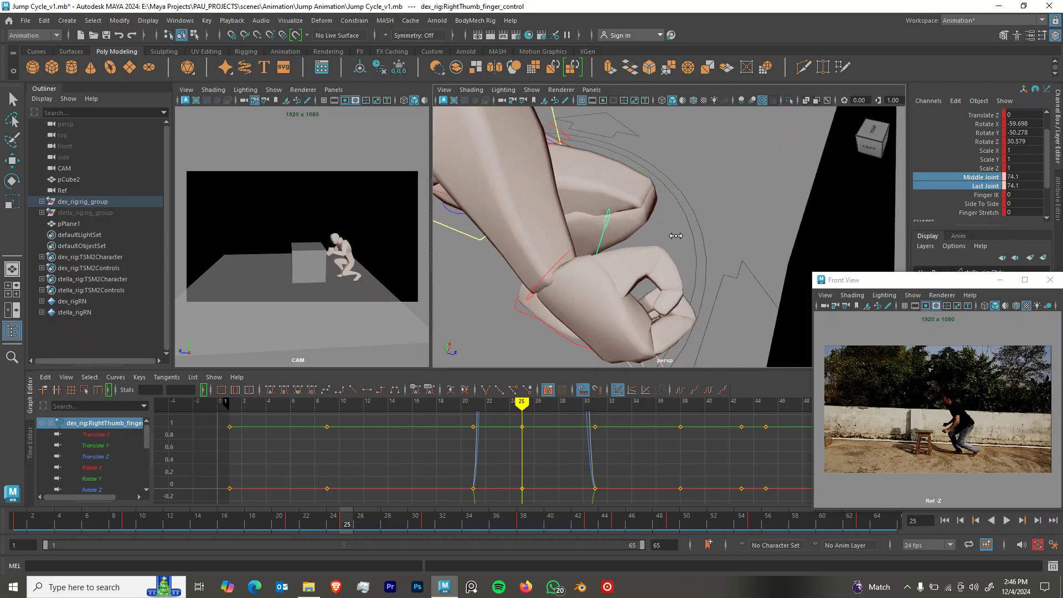
pyautogui.keyDown('alt'); pyautogui.moveTo(610, 281); pyautogui.dragTo(627, 282); pyautogui.keyUp('alt')
pyautogui.press('e')
pyautogui.moveTo(607, 237); pyautogui.dragTo(686, 304)
# Select all right-hand finger and thumb controls and key their frame 25 fist pose at frames 21 and 31.
pyautogui.scroll(-6, 709, 272)
pyautogui.press('q')
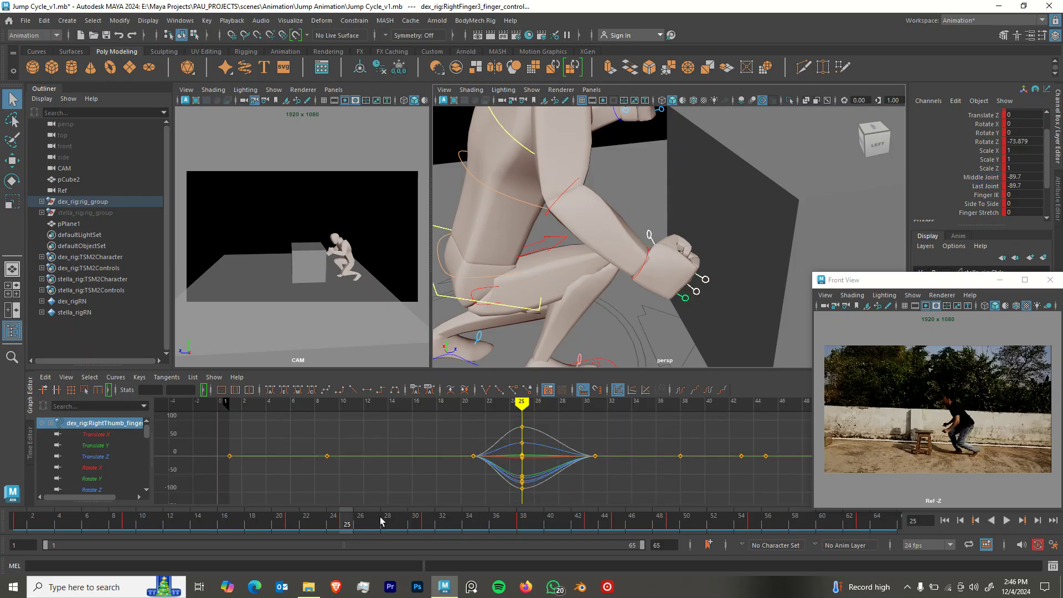
pyautogui.moveTo(304, 530); pyautogui.dragTo(292, 531, button='middle')
pyautogui.press('s')
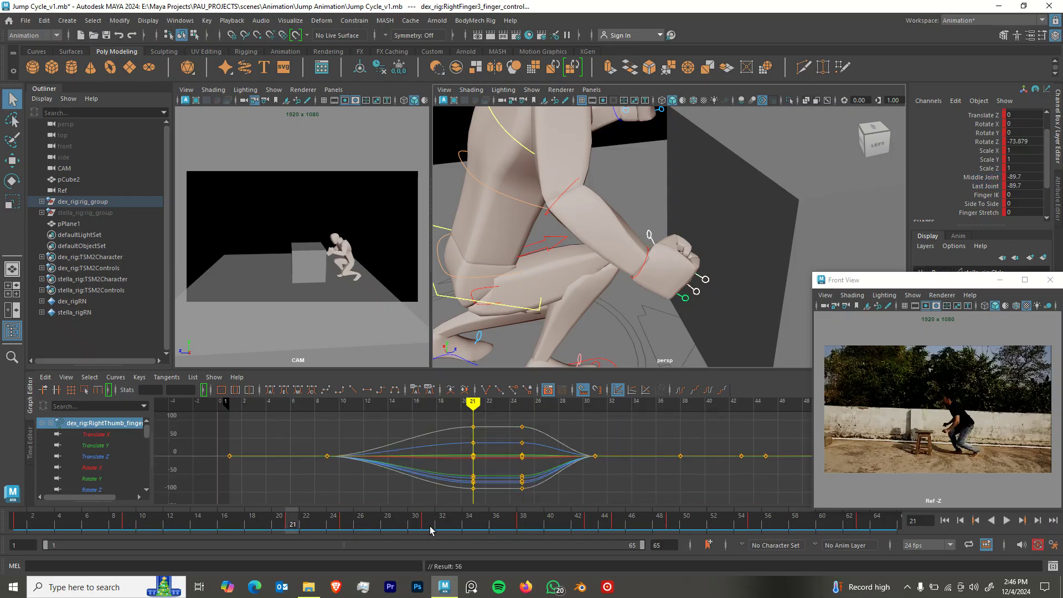
pyautogui.middleClick(431, 530)
pyautogui.press('s')
# Copy the right-hand fist pose from frame 31 to a key at frame 38 and save the scene.
pyautogui.moveTo(437, 524); pyautogui.dragTo(484, 520)
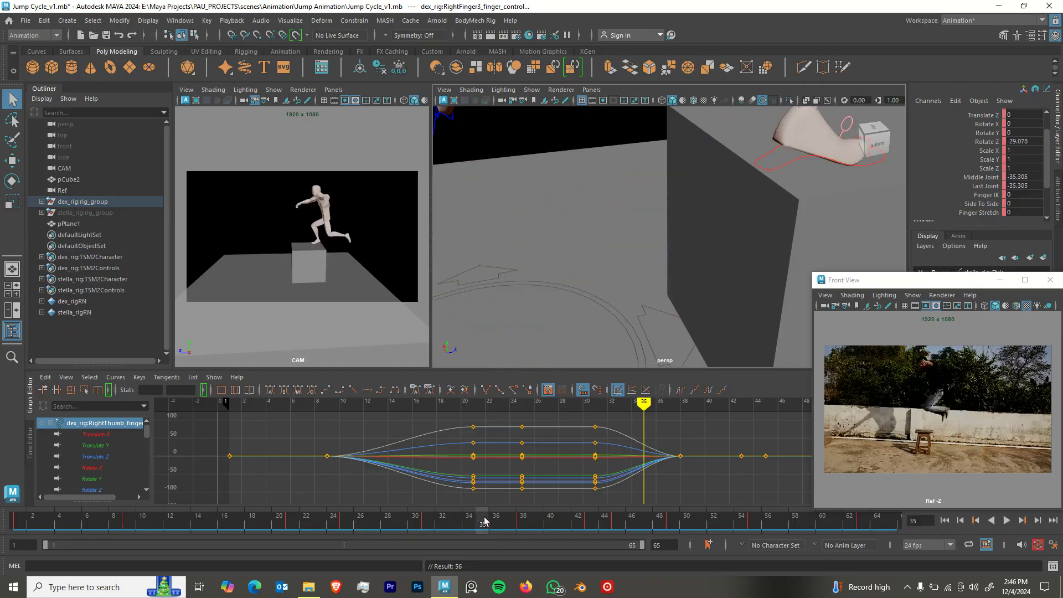
pyautogui.click(430, 524)
pyautogui.middleClick(523, 526)
pyautogui.press('s')
pyautogui.click(274, 531)
pyautogui.hotkey('ctrl', 's')
# Play back the jump animation to review the hand poses and return to frame 1.
pyautogui.scroll(-6, 653, 237)
pyautogui.keyDown('alt'); pyautogui.moveTo(652, 238); pyautogui.dragTo(746, 241); pyautogui.keyUp('alt')
pyautogui.hotkey('alt', 'v')
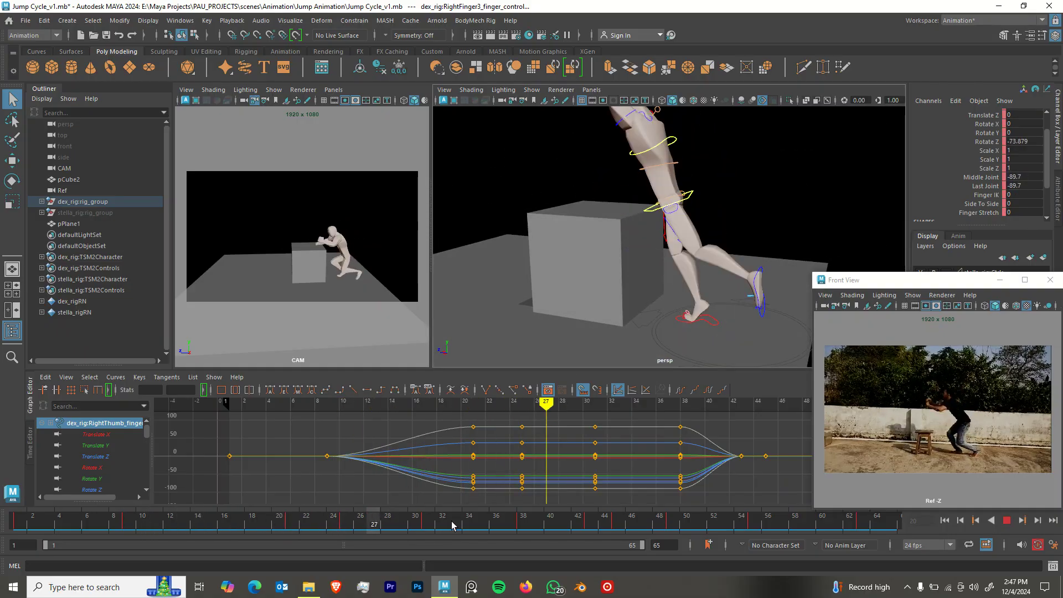
pyautogui.moveTo(244, 526); pyautogui.dragTo(14, 547)
# At frame 1, rotate the left Finger3 control to about X -8.27, Y -3.58, Z -18.80.
pyautogui.keyDown('alt'); pyautogui.moveTo(667, 278); pyautogui.dragTo(711, 296); pyautogui.keyUp('alt')
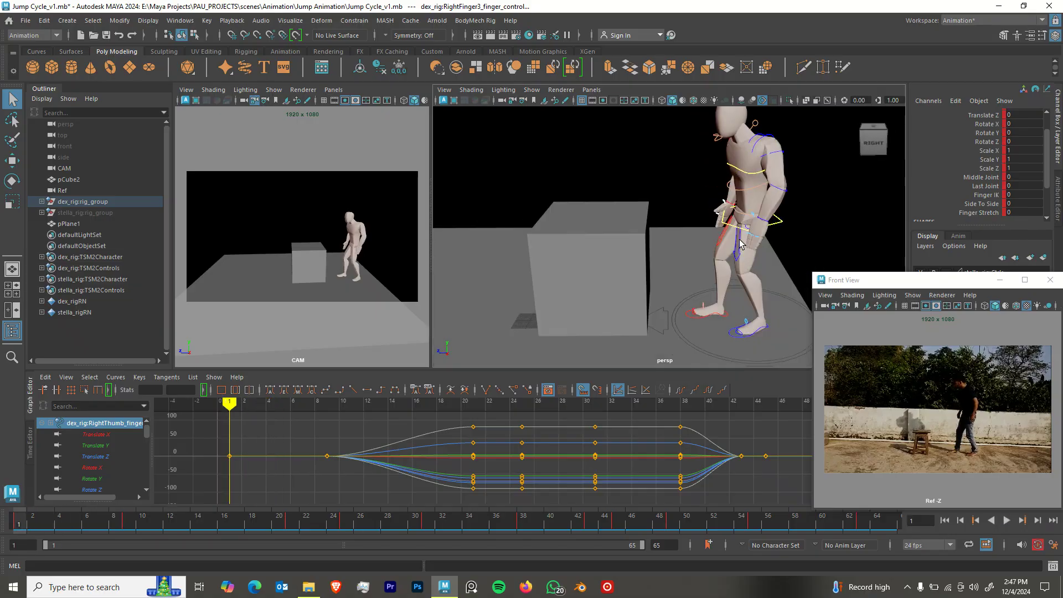
pyautogui.keyDown('alt'); pyautogui.moveTo(712, 297); pyautogui.dragTo(830, 257, button='right'); pyautogui.keyUp('alt')
pyautogui.keyDown('alt'); pyautogui.moveTo(831, 257); pyautogui.dragTo(659, 204, button='middle'); pyautogui.keyUp('alt')
pyautogui.keyDown('alt'); pyautogui.moveTo(659, 203); pyautogui.dragTo(718, 273, button='right'); pyautogui.keyUp('alt')
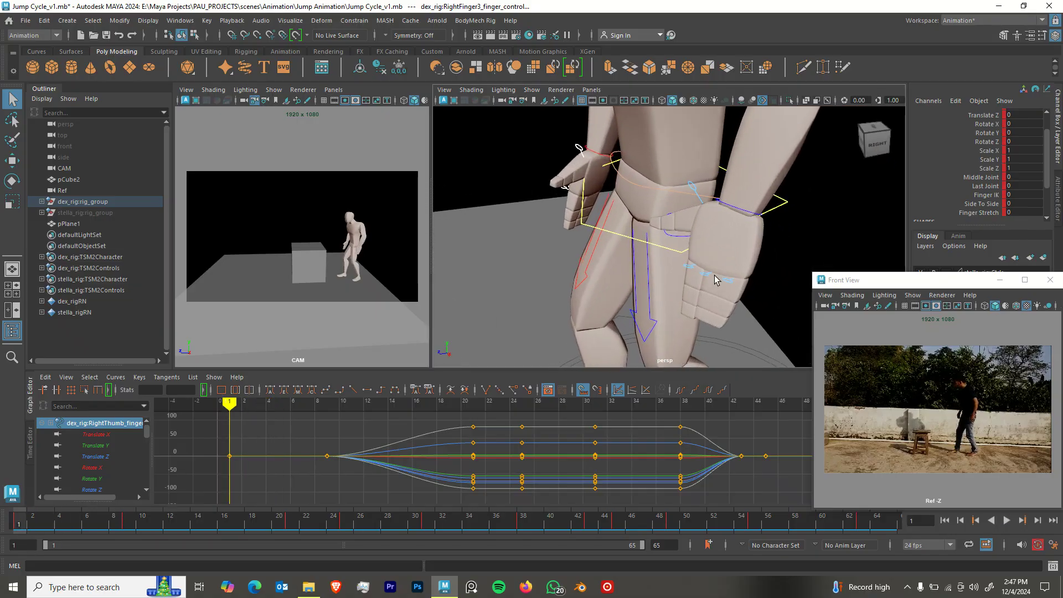
pyautogui.click(725, 278)
pyautogui.press('e')
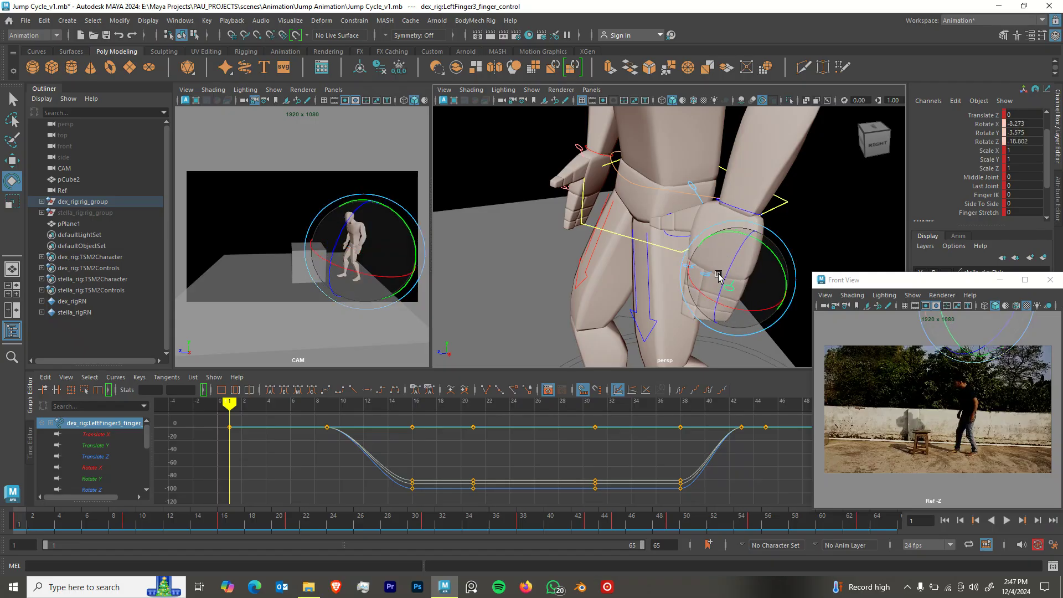
# Rotate the left hand's middle and outer finger controls together into a slight relaxed curl at frame 1.
pyautogui.press('q')
pyautogui.click(707, 275)
pyautogui.keyDown('shift'); pyautogui.click(724, 285); pyautogui.keyUp('shift')
pyautogui.press('e')
pyautogui.moveTo(705, 246)
pyautogui.mouseDown()
pyautogui.moveTo(706, 260)
pyautogui.moveTo(688, 250)
pyautogui.mouseUp()
# Rotate the left Finger1 control to about X 1.44, Y -0.11, Z -5.61 and adjust its Last Joint.
pyautogui.press('q')
pyautogui.click(689, 267)
pyautogui.press('e')
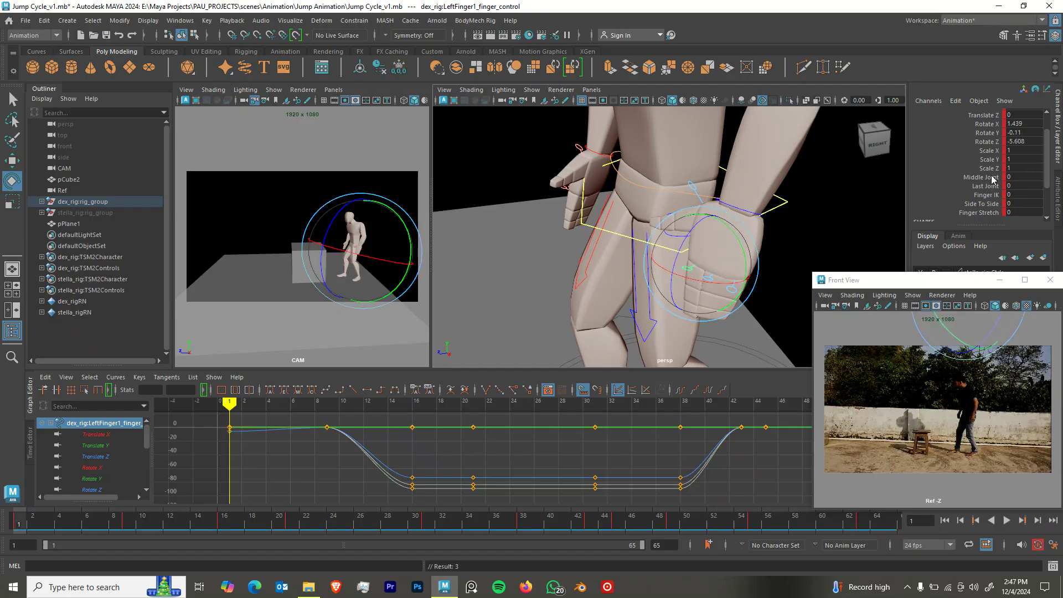
pyautogui.click(983, 187)
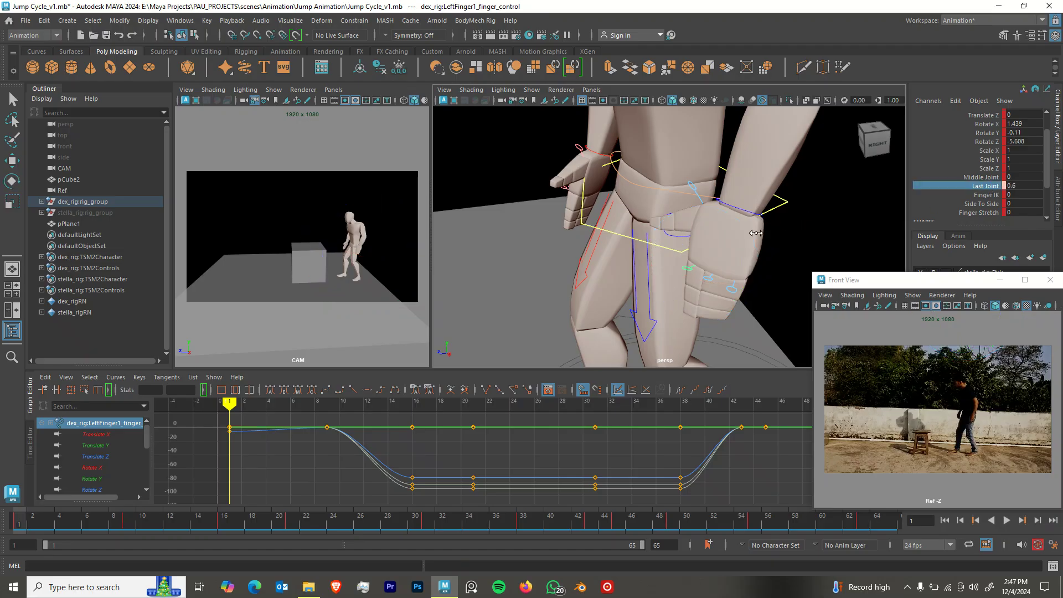
# Bend the right Finger1 control's Last Joint to about -21.2 at frame 1.
pyautogui.moveTo(696, 285)
pyautogui.keyDown('alt'); pyautogui.mouseDown()
pyautogui.moveTo(731, 286)
pyautogui.moveTo(693, 296)
pyautogui.mouseUp(); pyautogui.keyUp('alt')
pyautogui.keyDown('alt'); pyautogui.moveTo(605, 281); pyautogui.dragTo(639, 289); pyautogui.keyUp('alt')
pyautogui.click(519, 241)
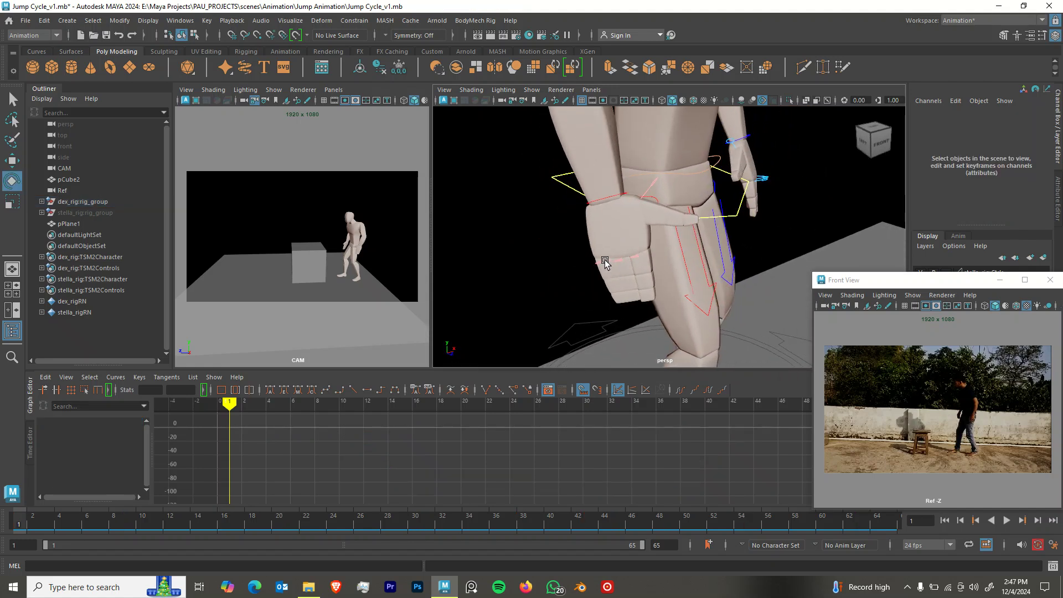
pyautogui.click(608, 262)
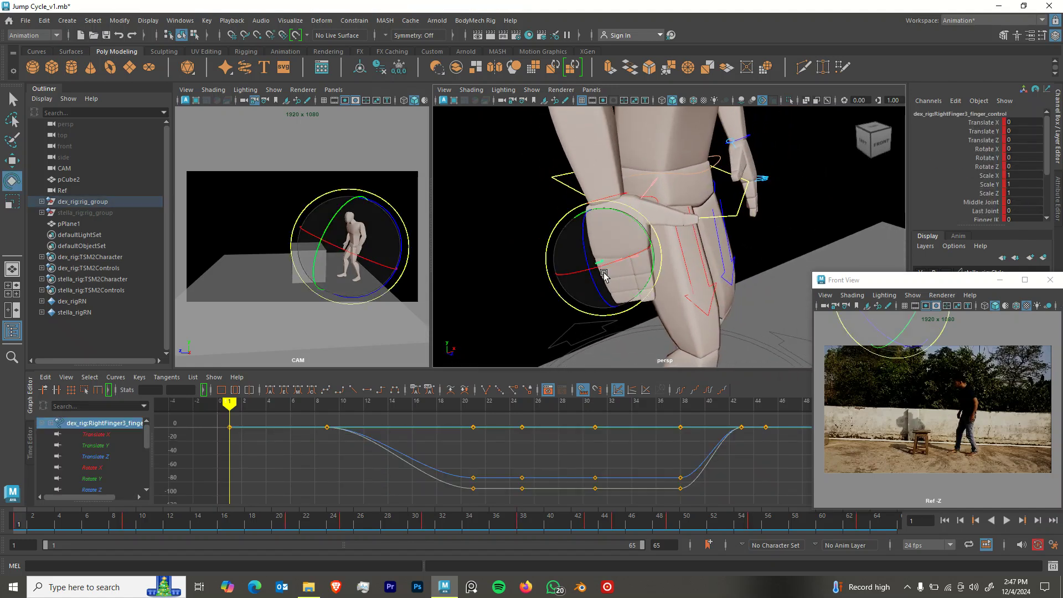
pyautogui.click(638, 258)
pyautogui.press('q')
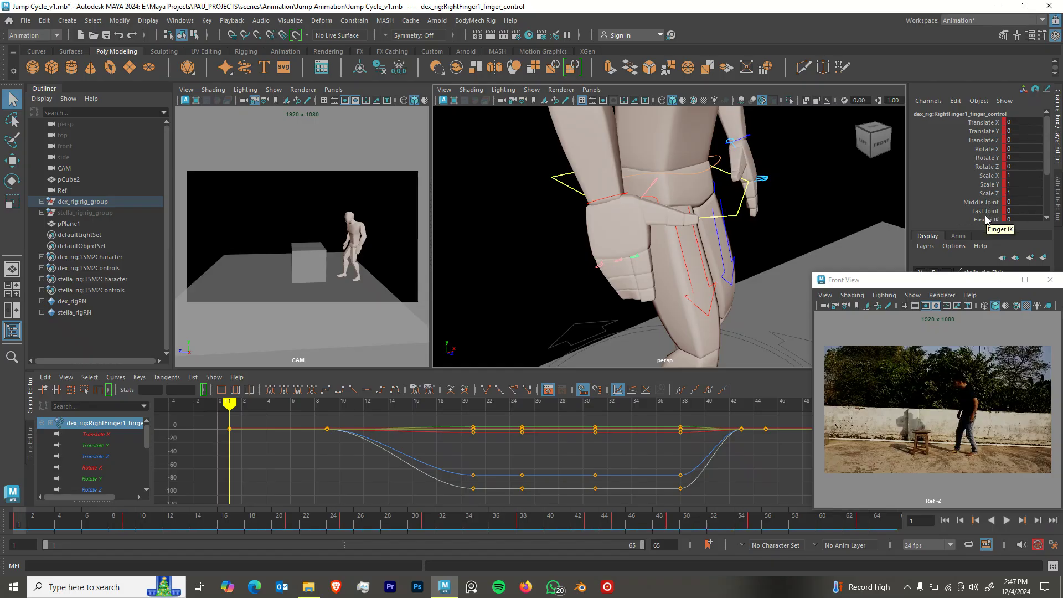
pyautogui.click(986, 211)
pyautogui.moveTo(737, 244); pyautogui.dragTo(726, 244, button='middle')
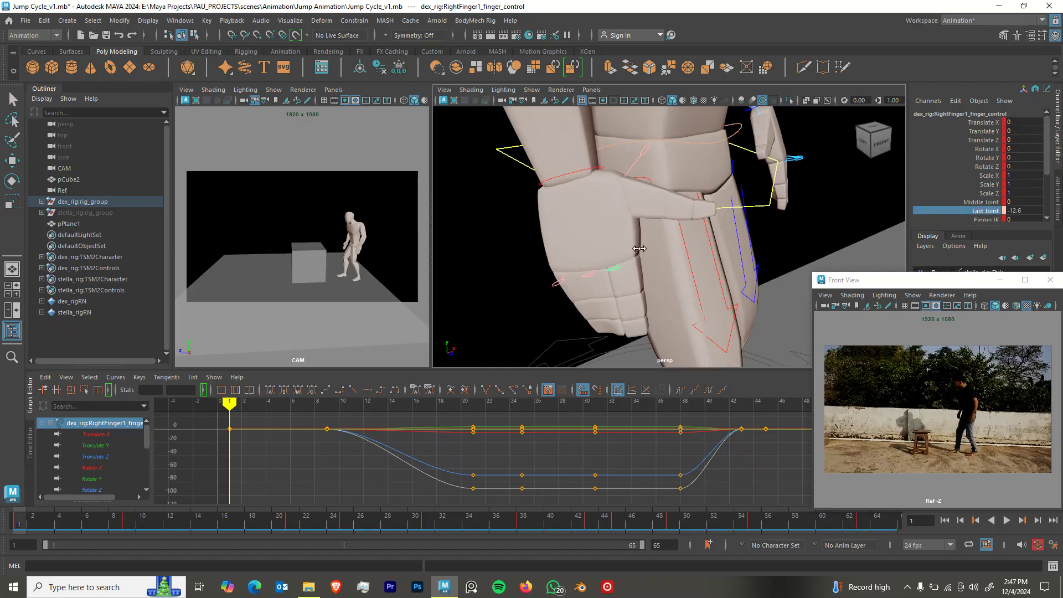
pyautogui.moveTo(615, 250); pyautogui.dragTo(613, 249, button='middle')
pyautogui.keyDown('alt'); pyautogui.moveTo(659, 288); pyautogui.dragTo(560, 233); pyautogui.keyUp('alt')
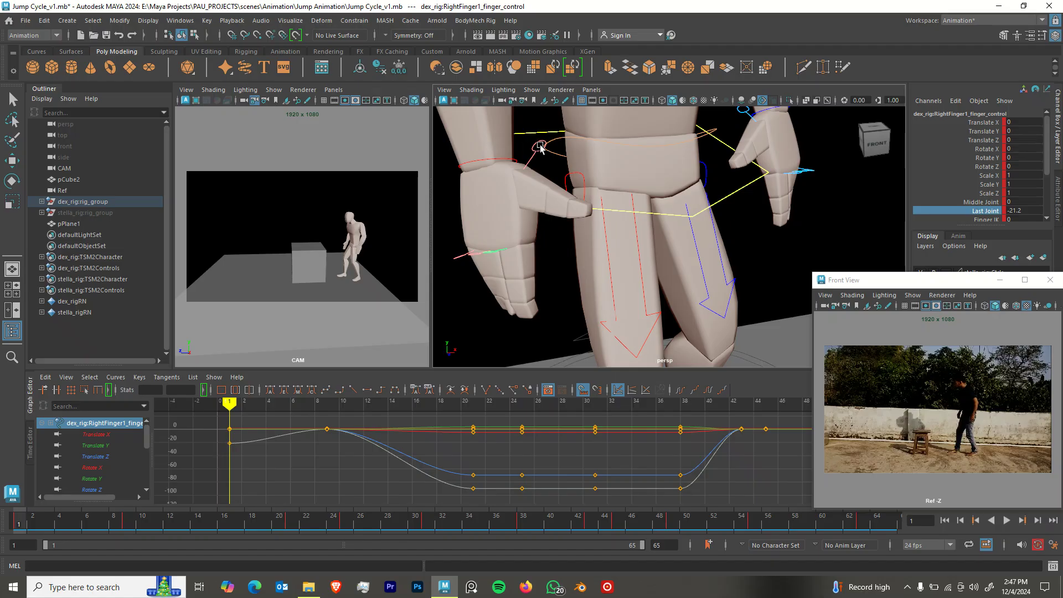
# Rotate the right thumb control to about X -4.10, Y -10.81, Z 18.29 with Last Joint 24.7 and Middle Joint 18.5 at frame 1.
pyautogui.click(566, 190)
pyautogui.press('e')
pyautogui.click(547, 141)
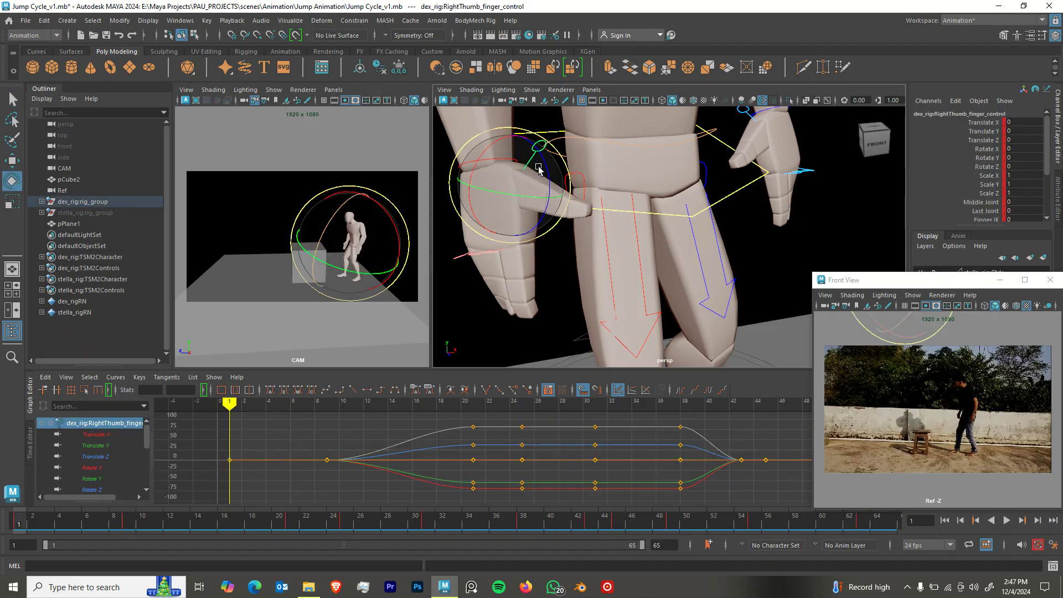
pyautogui.moveTo(923, 194); pyautogui.dragTo(929, 194)
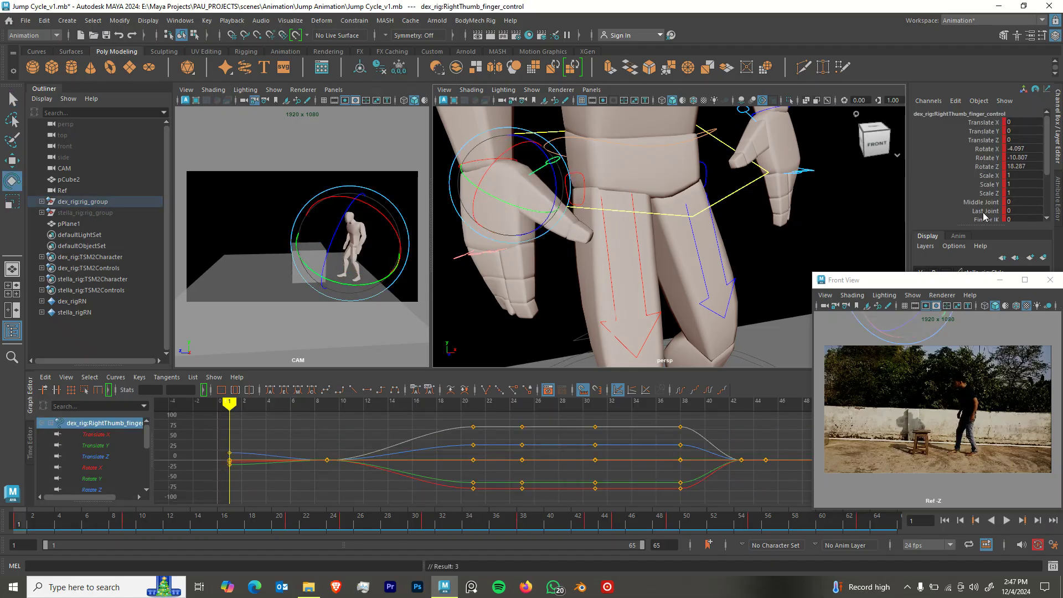
pyautogui.click(983, 211)
pyautogui.moveTo(686, 208); pyautogui.dragTo(704, 211, button='middle')
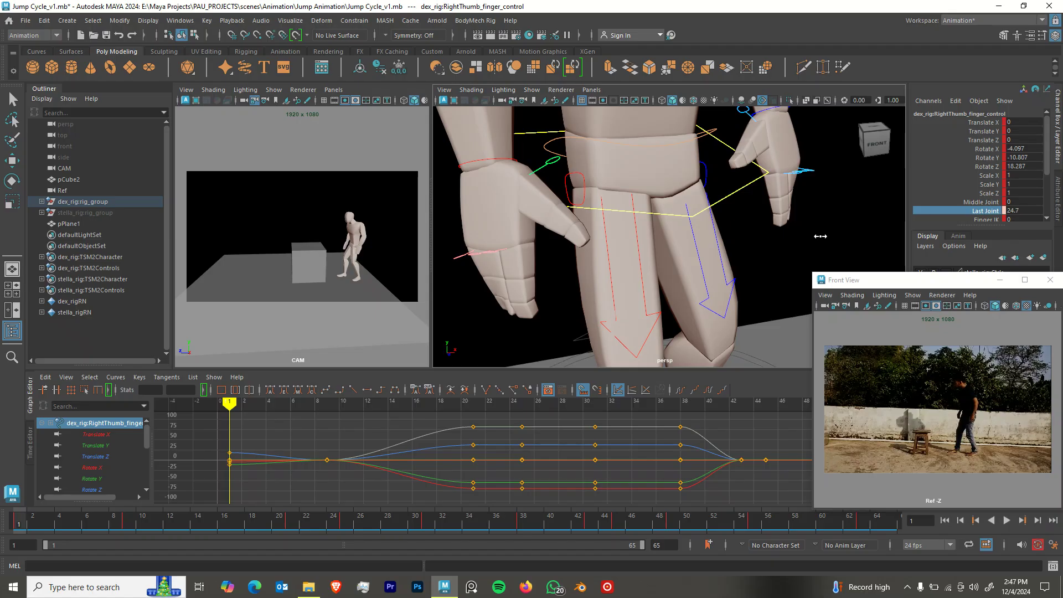
pyautogui.click(982, 203)
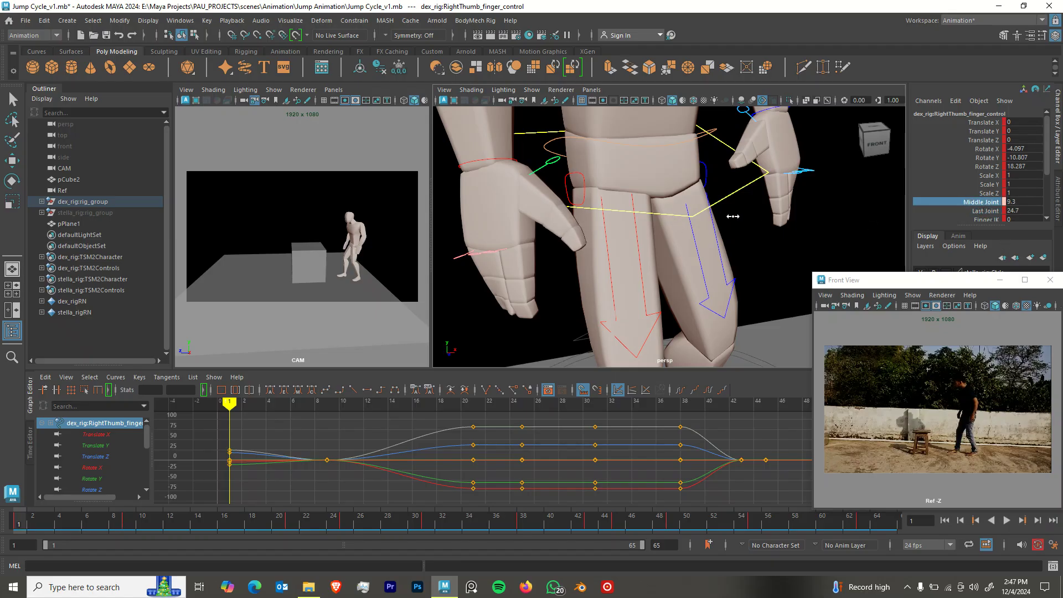
pyautogui.keyDown('alt'); pyautogui.moveTo(760, 231); pyautogui.dragTo(703, 213); pyautogui.keyUp('alt')
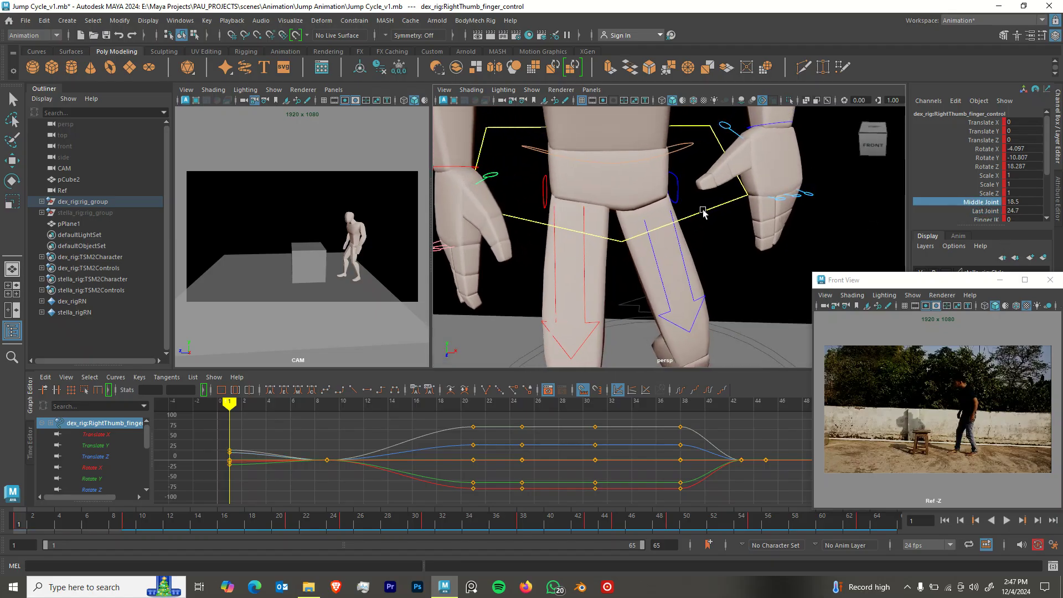
# Set the left thumb control's Middle Joint and Last Joint to 16.4 at frame 1 and rotate the thumb into a relaxed pose.
pyautogui.click(727, 127)
pyautogui.press('e')
pyautogui.click(986, 211)
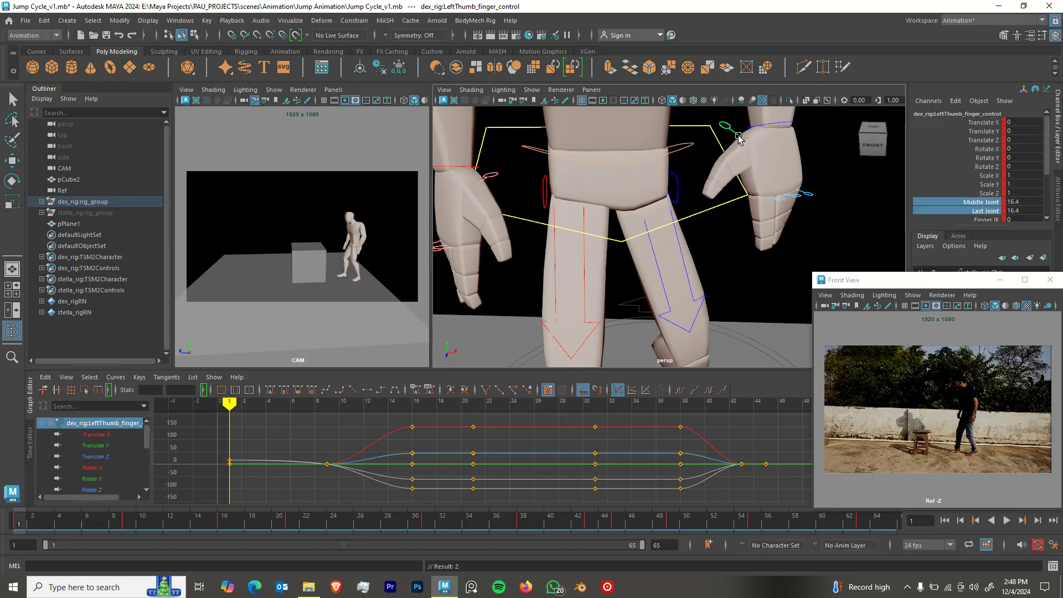
pyautogui.press('e')
pyautogui.moveTo(741, 140); pyautogui.dragTo(507, 212)
# Rotate the right thumb control to about X -30.39, Y -20.85, Z 31.87 and set its Last Joint to 3.8.
pyautogui.click(492, 175)
pyautogui.moveTo(482, 171); pyautogui.dragTo(517, 207)
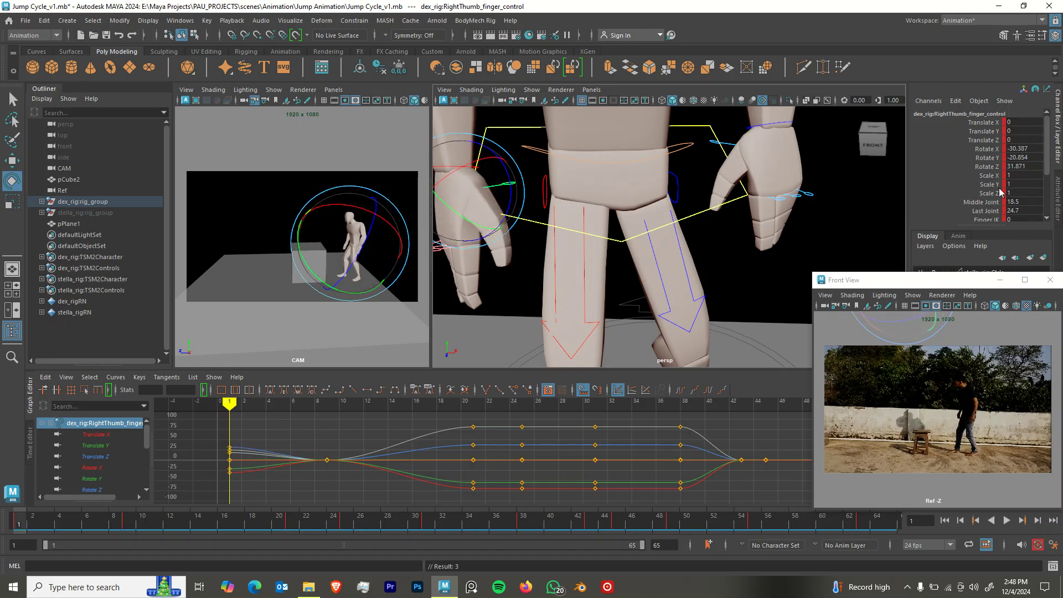
pyautogui.click(985, 211)
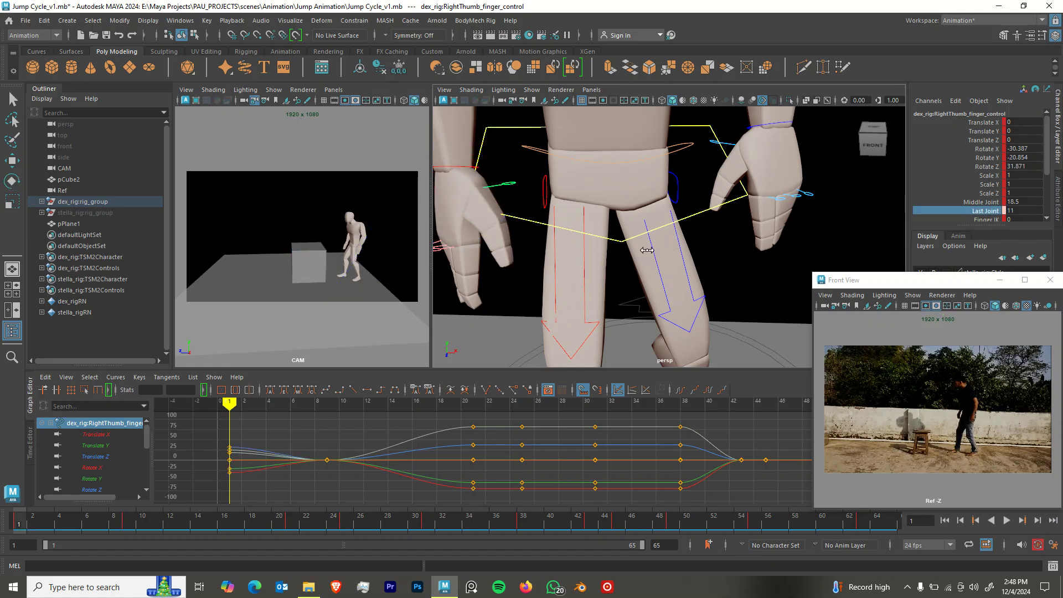
pyautogui.click(761, 255)
# Select all finger and thumb controls of both hands and copy their relaxed frame 1 pose to a key at frame 9.
pyautogui.keyDown('alt'); pyautogui.moveTo(760, 256); pyautogui.dragTo(697, 284); pyautogui.keyUp('alt')
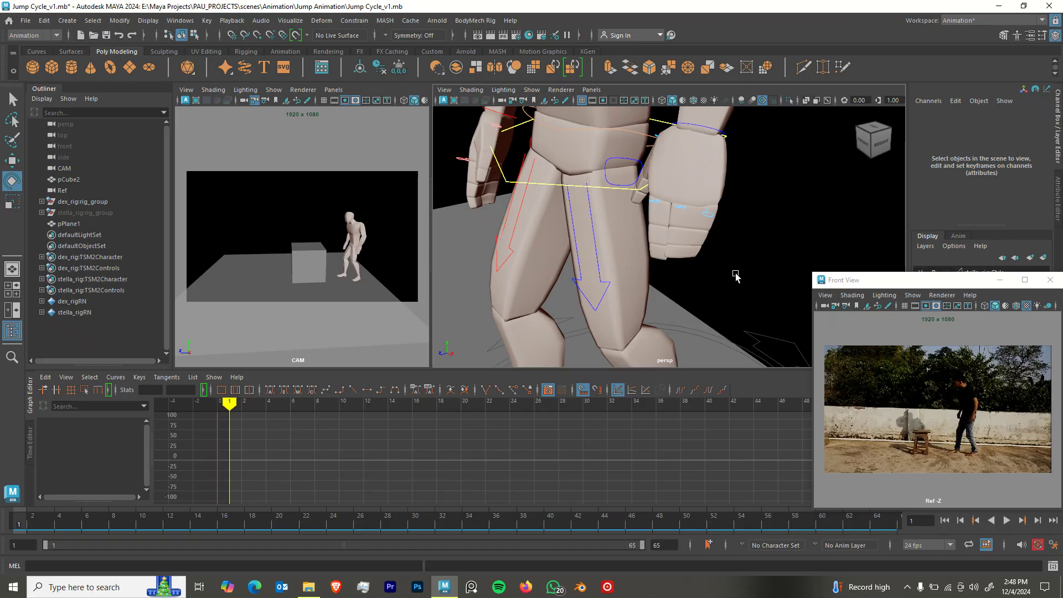
pyautogui.keyDown('alt'); pyautogui.moveTo(719, 276); pyautogui.dragTo(576, 223, button='right'); pyautogui.keyUp('alt')
pyautogui.keyDown('alt'); pyautogui.moveTo(579, 227); pyautogui.dragTo(688, 217); pyautogui.keyUp('alt')
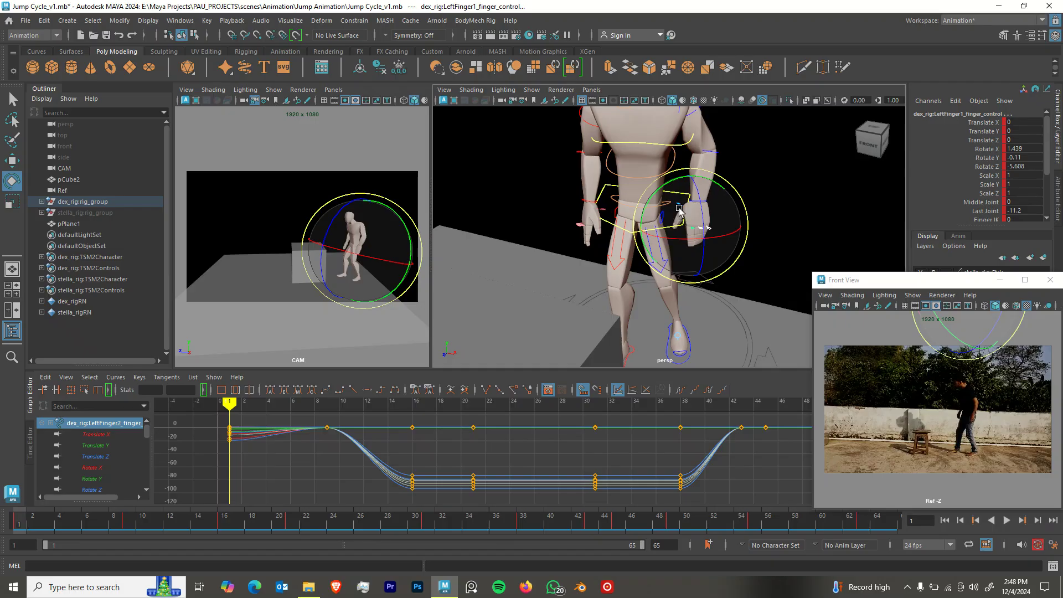
pyautogui.press('q')
pyautogui.moveTo(578, 238); pyautogui.dragTo(598, 233)
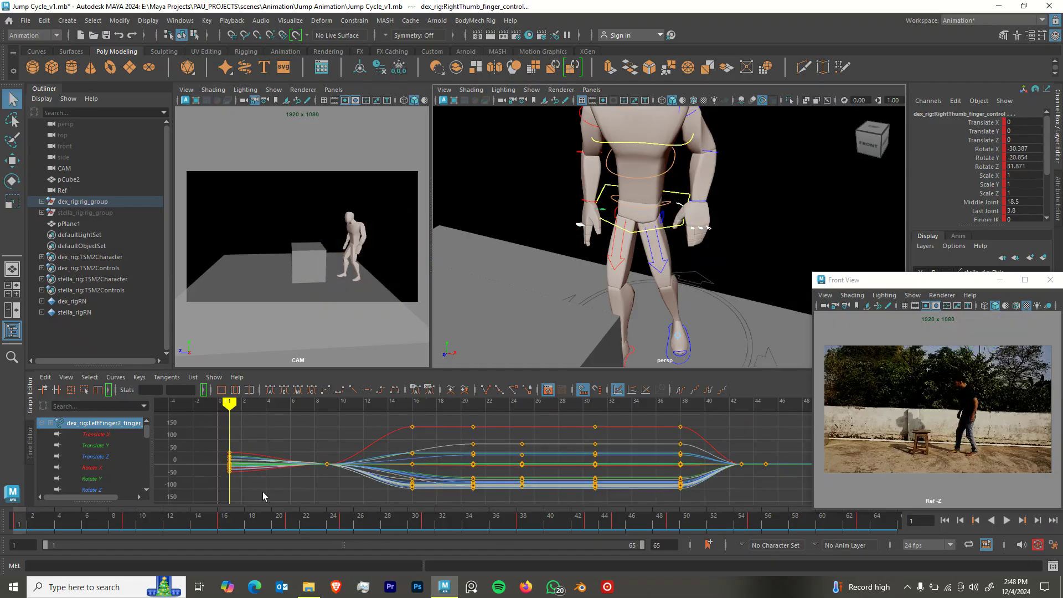
pyautogui.moveTo(18, 520); pyautogui.dragTo(122, 523)
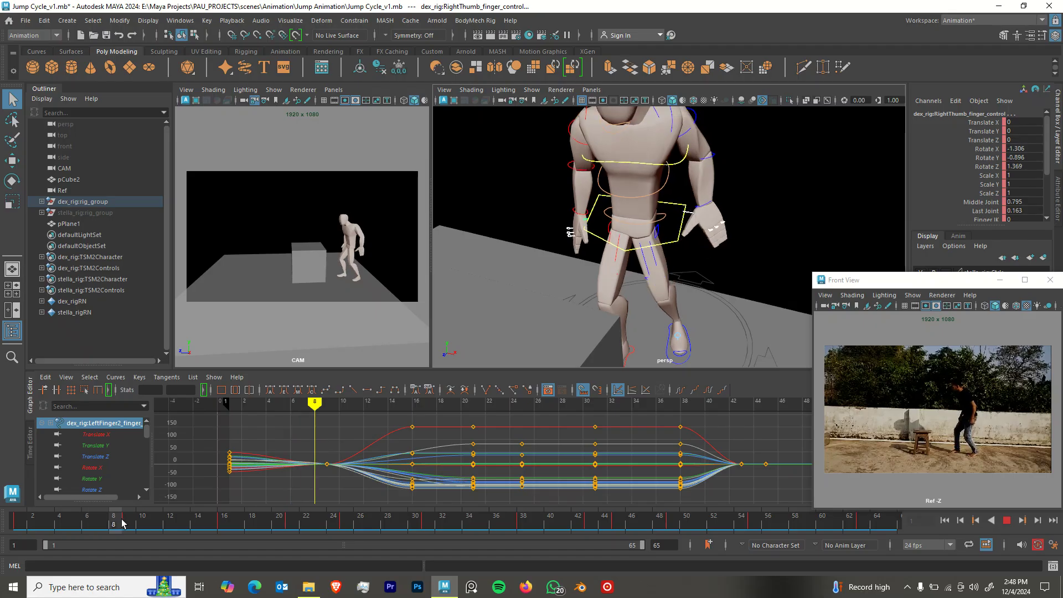
pyautogui.click(16, 515)
pyautogui.middleClick(121, 519)
pyautogui.press('s')
# At frame 6, rotate the left hand control to about X 37.25, Y 15.65, Z 14.12.
pyautogui.moveTo(14, 519); pyautogui.dragTo(88, 524)
pyautogui.keyDown('alt'); pyautogui.moveTo(618, 253); pyautogui.dragTo(685, 198); pyautogui.keyUp('alt')
pyautogui.click(696, 202)
pyautogui.press('e')
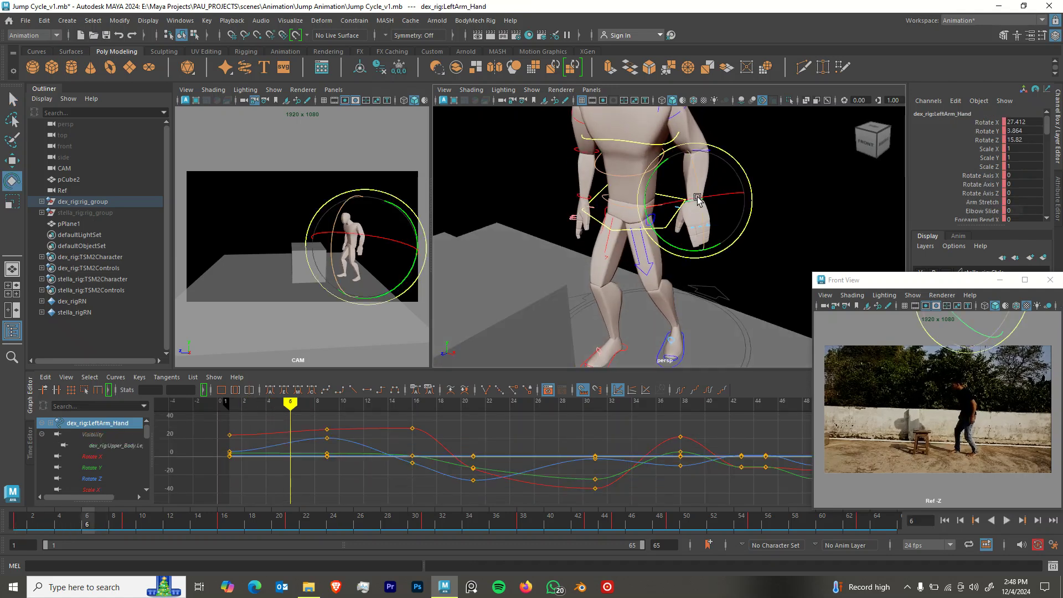
pyautogui.keyDown('alt'); pyautogui.moveTo(684, 235); pyautogui.dragTo(665, 186); pyautogui.keyUp('alt')
pyautogui.press('w')
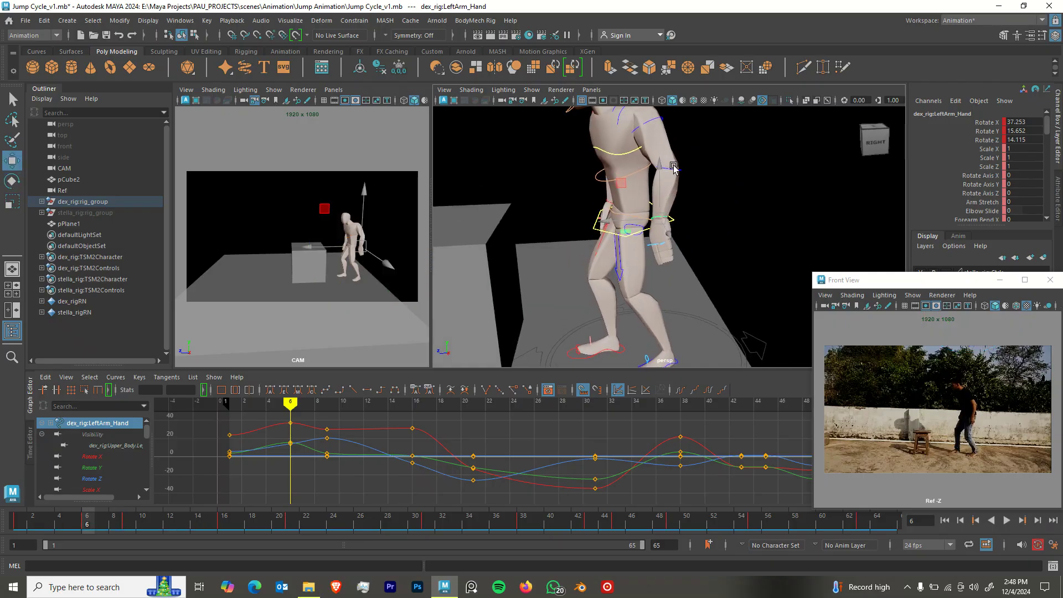
# Rotate the left lower arm control to about Y -28.67 and key it at frame 6.
pyautogui.click(673, 172)
pyautogui.press('e')
pyautogui.moveTo(686, 120); pyautogui.dragTo(686, 122)
pyautogui.press('s')
pyautogui.press('q')
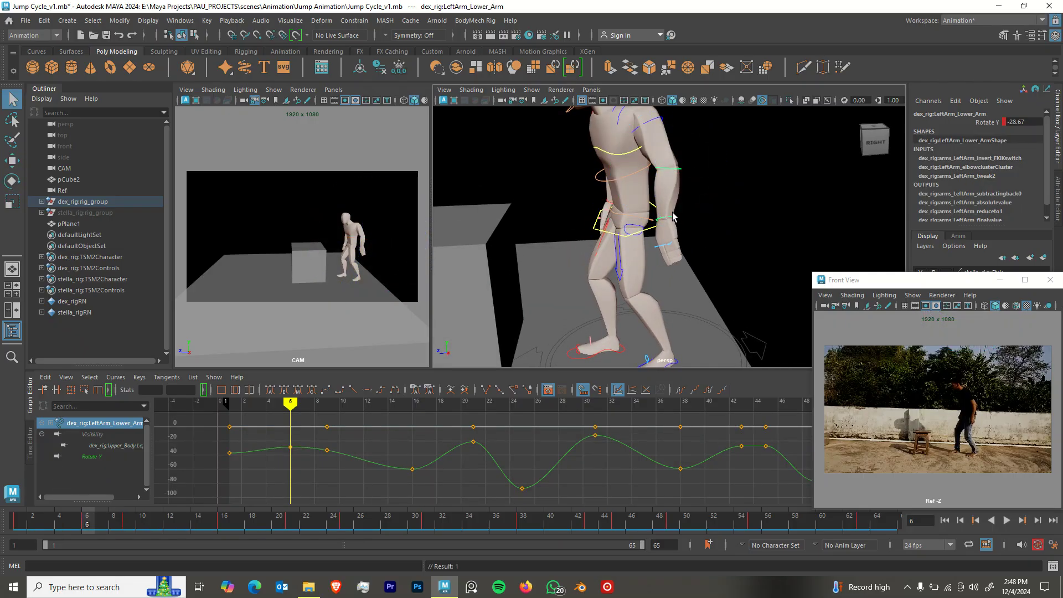
# At frame 6, rotate the left hand control to about X 25.09, Y -0.48, Z 5.84 and adjust the left shoulder control.
pyautogui.click(674, 217)
pyautogui.press('e')
pyautogui.moveTo(675, 193); pyautogui.dragTo(682, 202)
pyautogui.moveTo(58, 525); pyautogui.dragTo(1, 510)
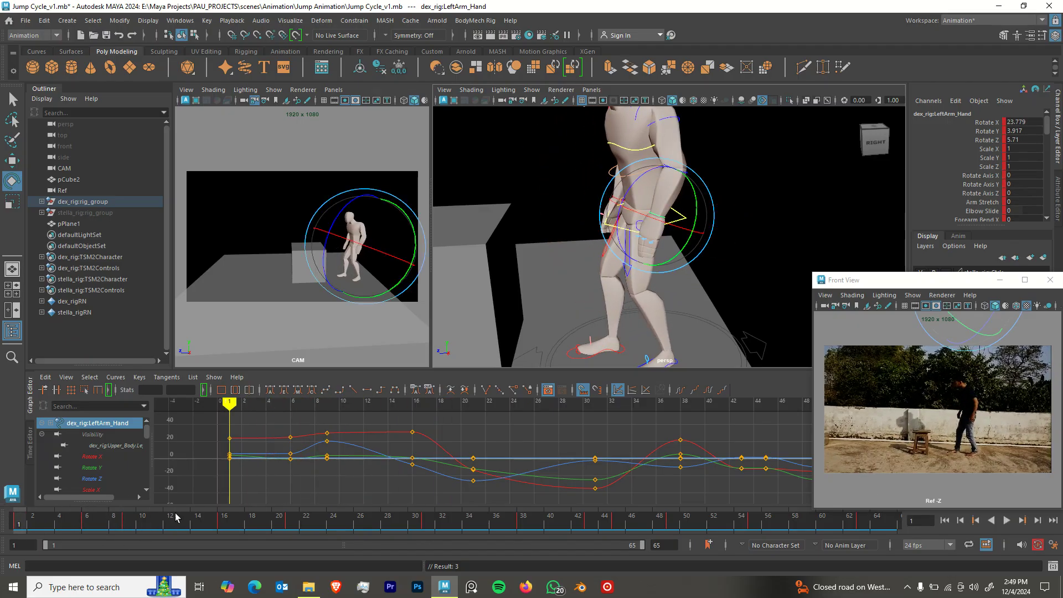
pyautogui.moveTo(24, 518); pyautogui.dragTo(90, 513)
pyautogui.keyDown('alt'); pyautogui.moveTo(578, 230); pyautogui.dragTo(569, 271, button='middle'); pyautogui.keyUp('alt')
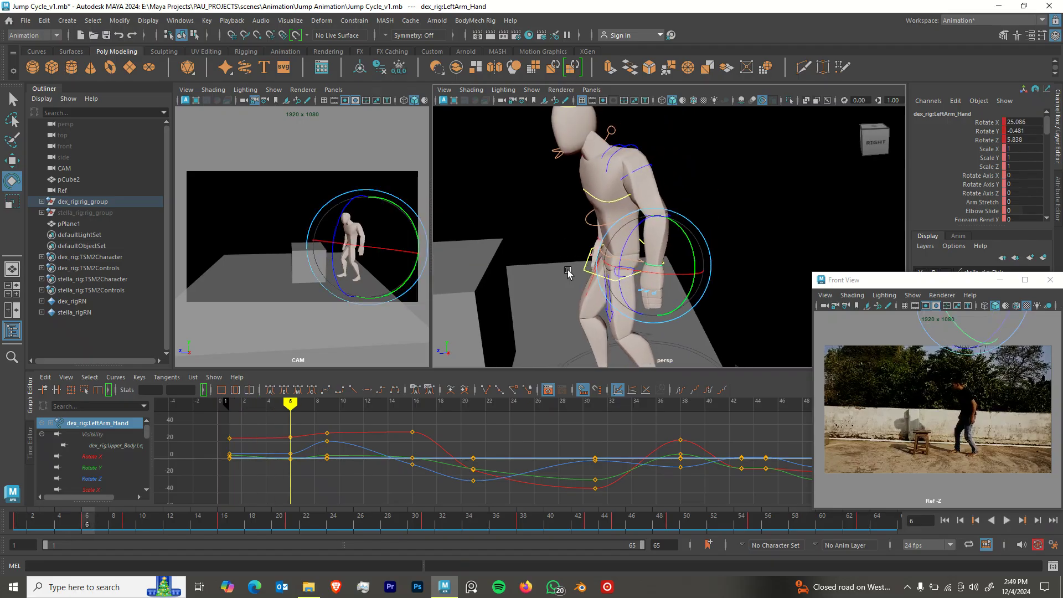
pyautogui.click(613, 156)
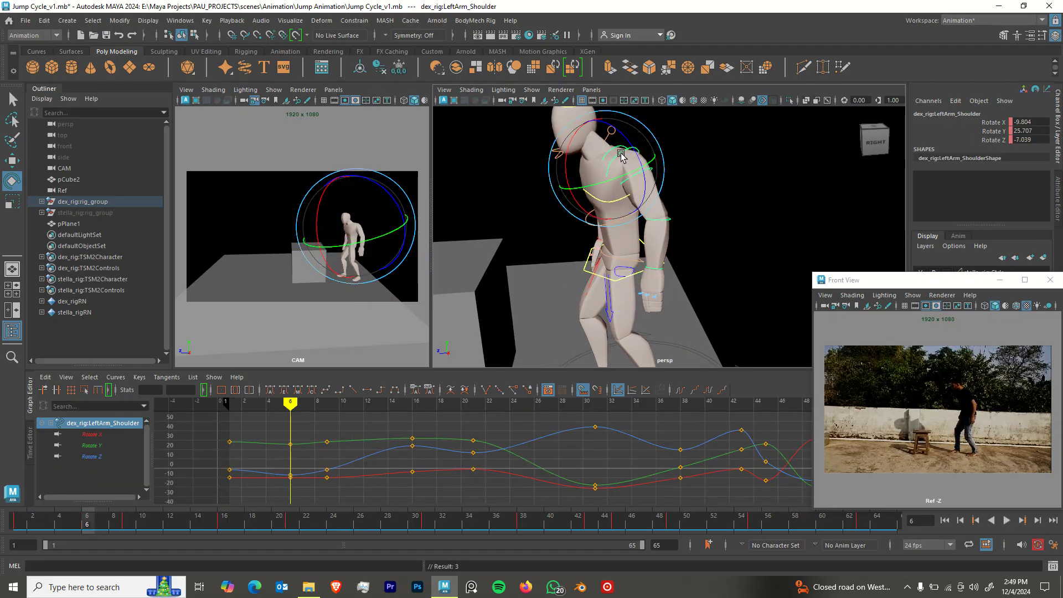
# At frame 12, adjust the left arm and rotate the left hand control to about X 23.71, Y -5.93, Z 6.46.
pyautogui.moveTo(4, 527); pyautogui.dragTo(169, 519)
pyautogui.click(669, 223)
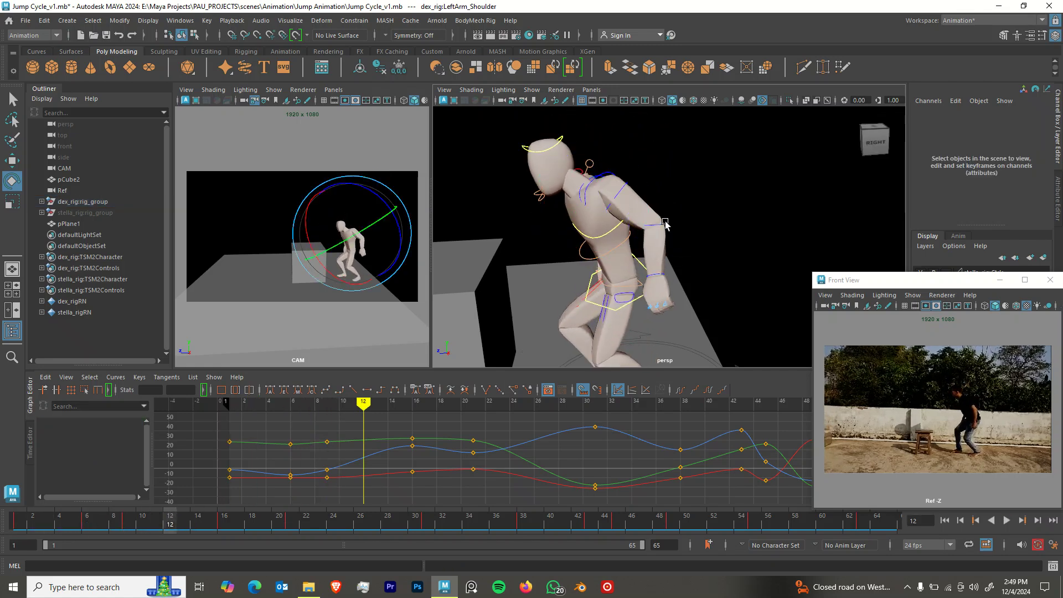
pyautogui.click(607, 214)
pyautogui.moveTo(607, 215); pyautogui.dragTo(699, 246)
pyautogui.click(672, 285)
pyautogui.hotkey('alt', 'v')
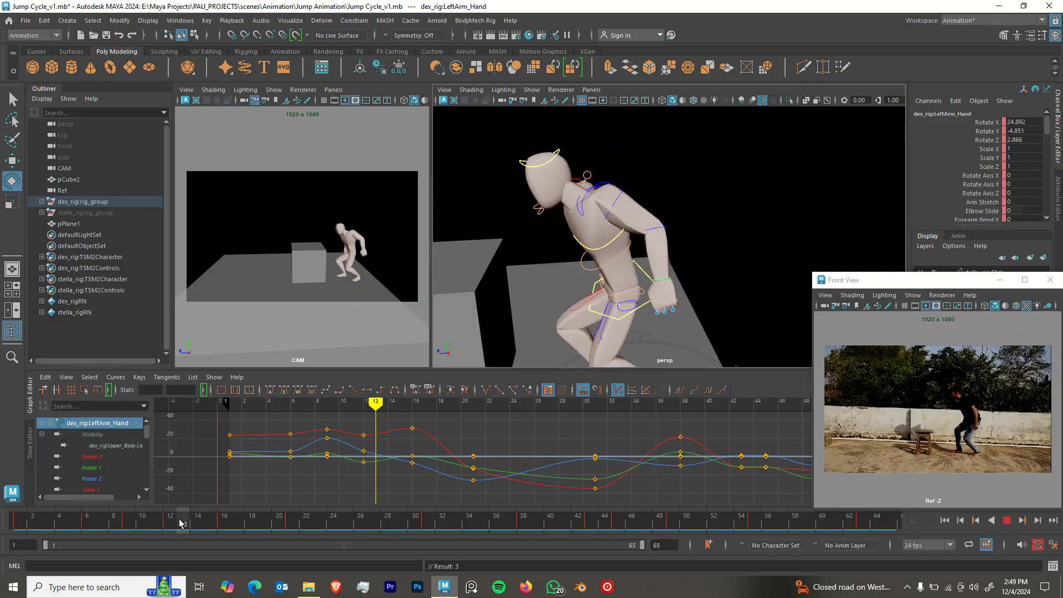
pyautogui.moveTo(180, 521); pyautogui.dragTo(169, 521)
# Select the left hand's finger and thumb controls and move their fist keys from frame 16 to frame 12.
pyautogui.keyDown('alt'); pyautogui.moveTo(675, 325); pyautogui.dragTo(724, 310); pyautogui.keyUp('alt')
pyautogui.press('q')
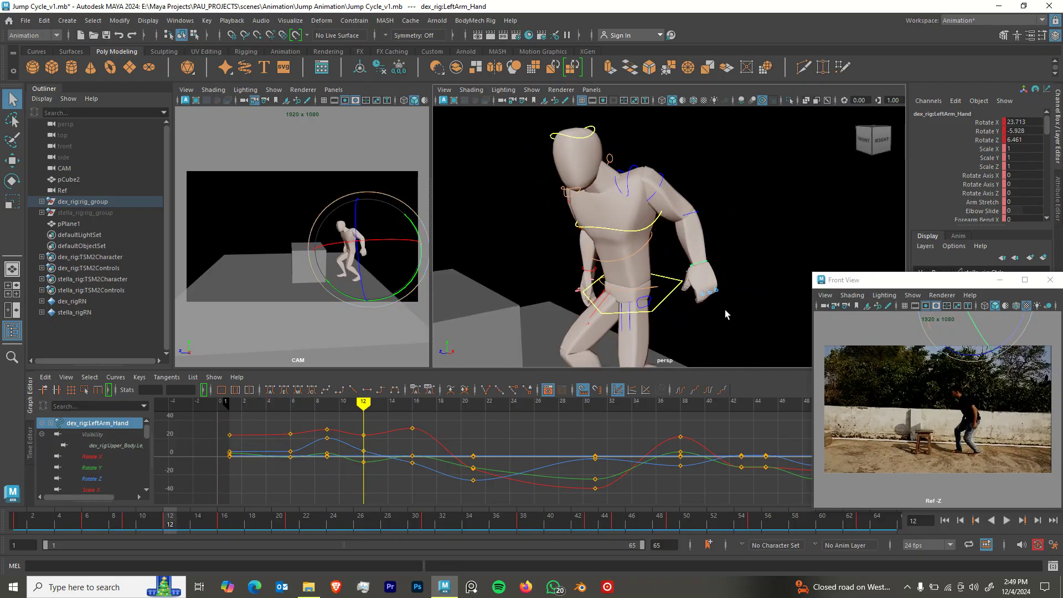
pyautogui.moveTo(686, 268); pyautogui.dragTo(686, 268)
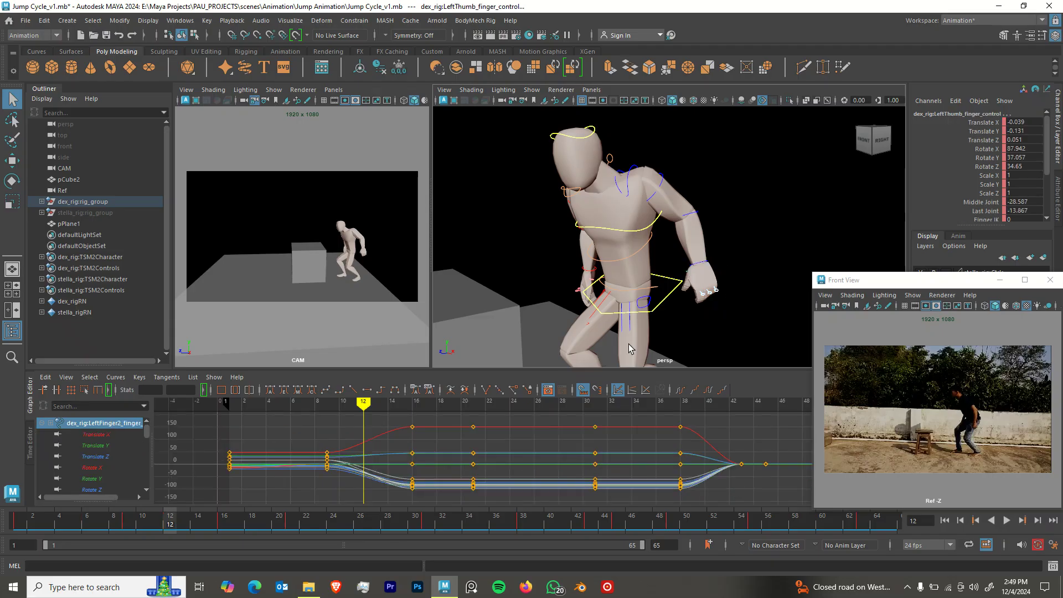
pyautogui.click(222, 525)
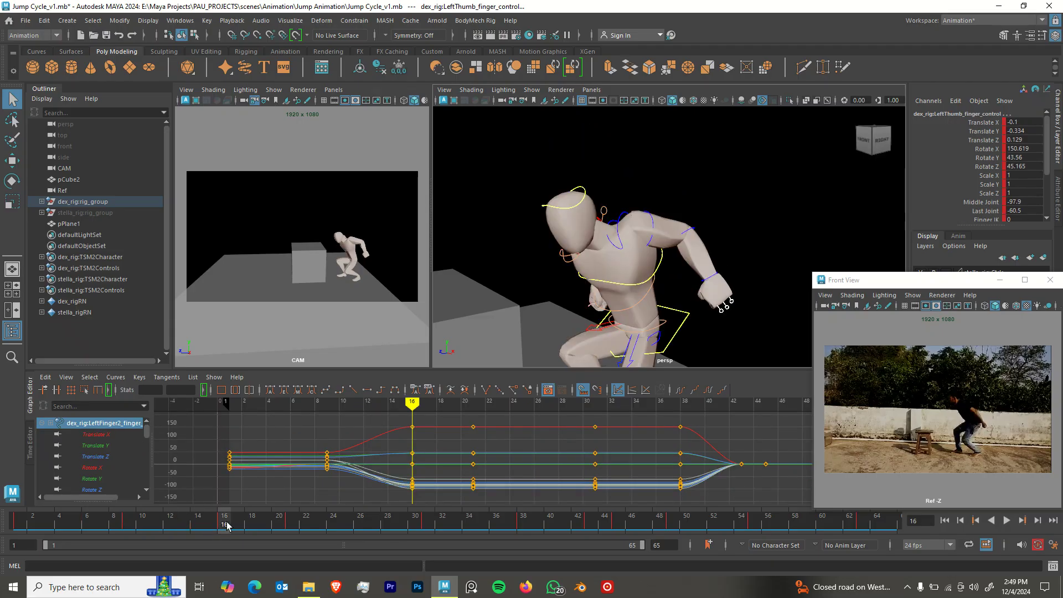
pyautogui.moveTo(228, 531)
pyautogui.mouseDown()
pyautogui.moveTo(101, 523)
pyautogui.moveTo(278, 527)
pyautogui.moveTo(227, 531)
pyautogui.mouseUp()
pyautogui.hotkey('alt', 'v')
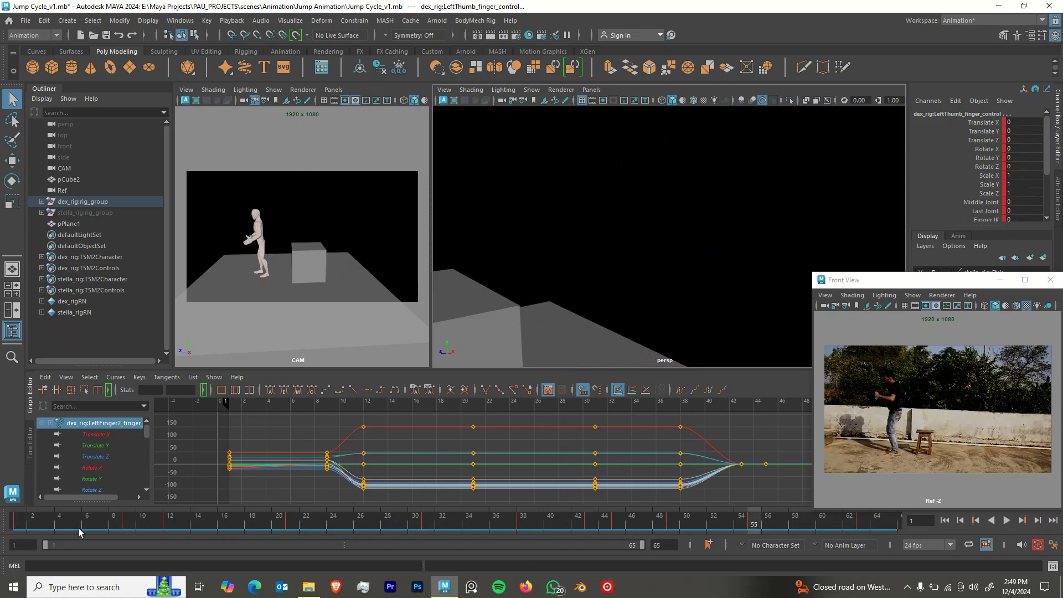
# Go to frame 27, move the upper body control and set a key there.
pyautogui.click(29, 526)
pyautogui.moveTo(29, 526); pyautogui.dragTo(377, 534)
pyautogui.scroll(-2, 594, 283)
pyautogui.click(643, 310)
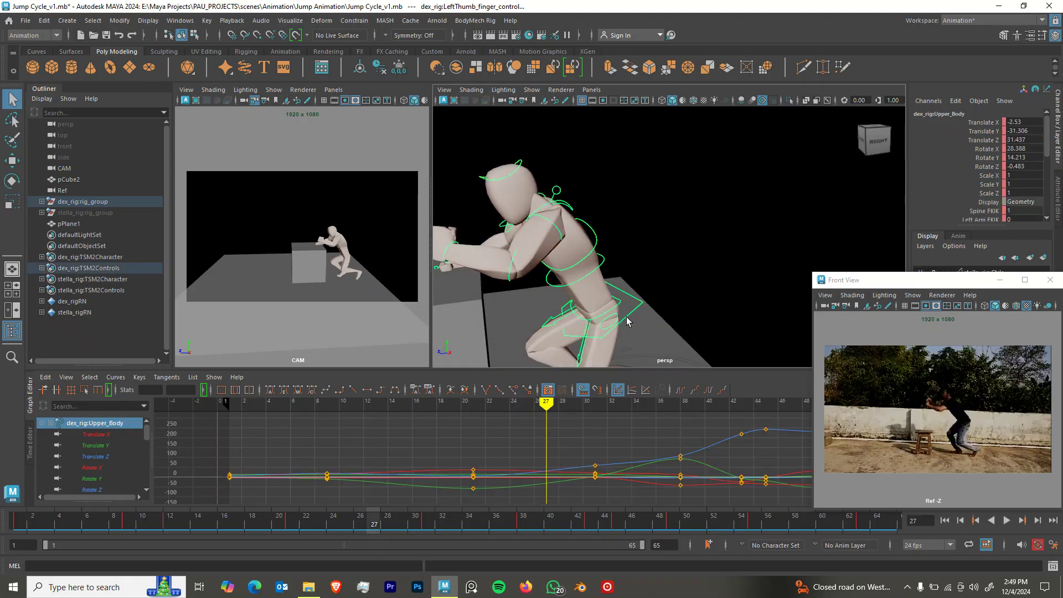
pyautogui.scroll(-3, 623, 316)
pyautogui.press('w')
pyautogui.keyDown('alt'); pyautogui.moveTo(617, 316); pyautogui.dragTo(660, 254); pyautogui.keyUp('alt')
pyautogui.press('s')
# At frame 27, bend the right lower arm to about Rotate Y -76.95 and rotate the right upper arm.
pyautogui.click(646, 272)
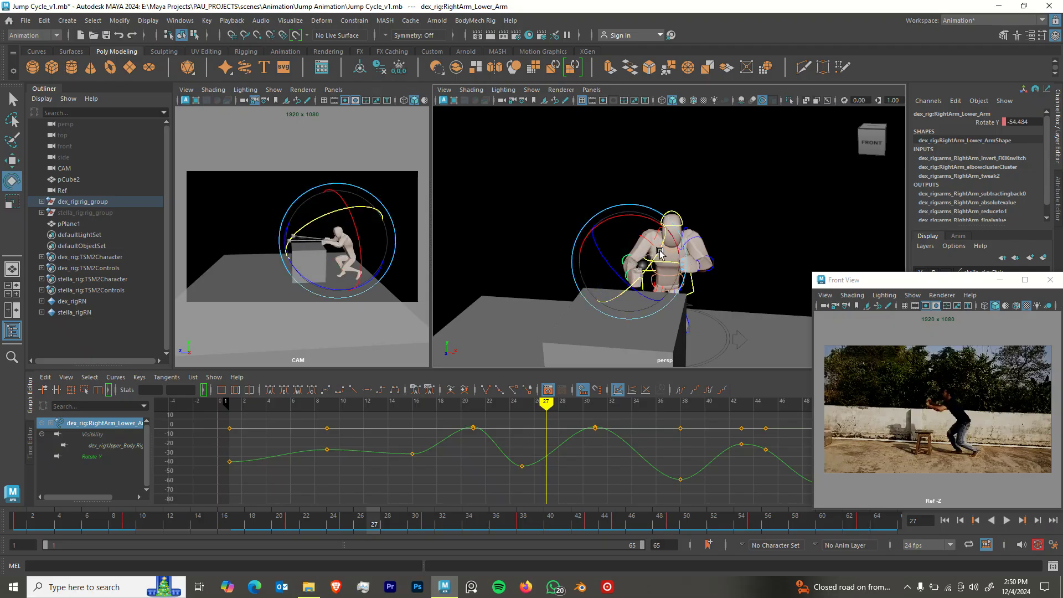
pyautogui.press('q')
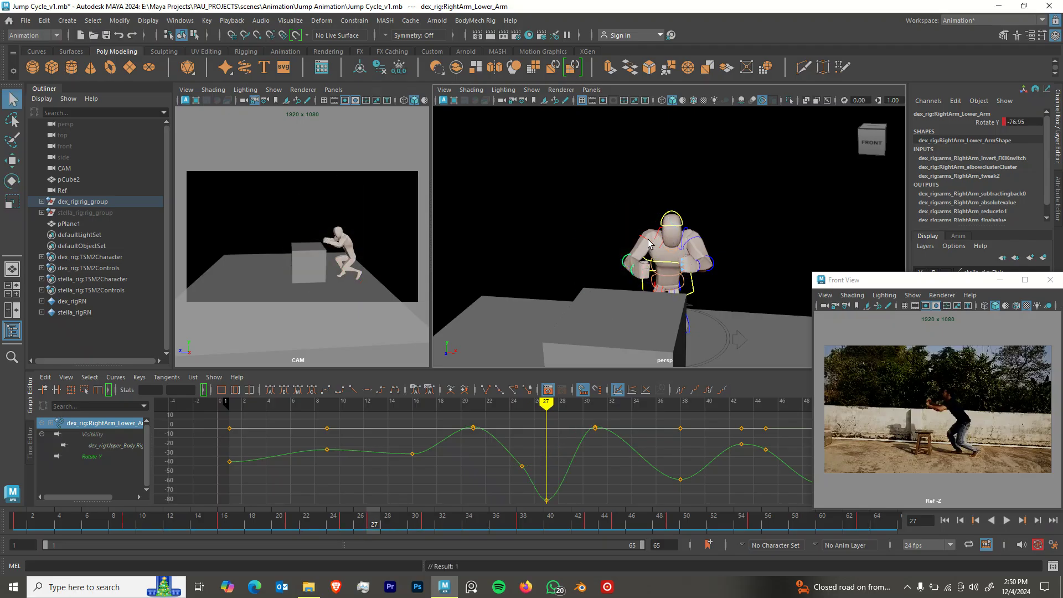
pyautogui.click(624, 254)
pyautogui.press('e')
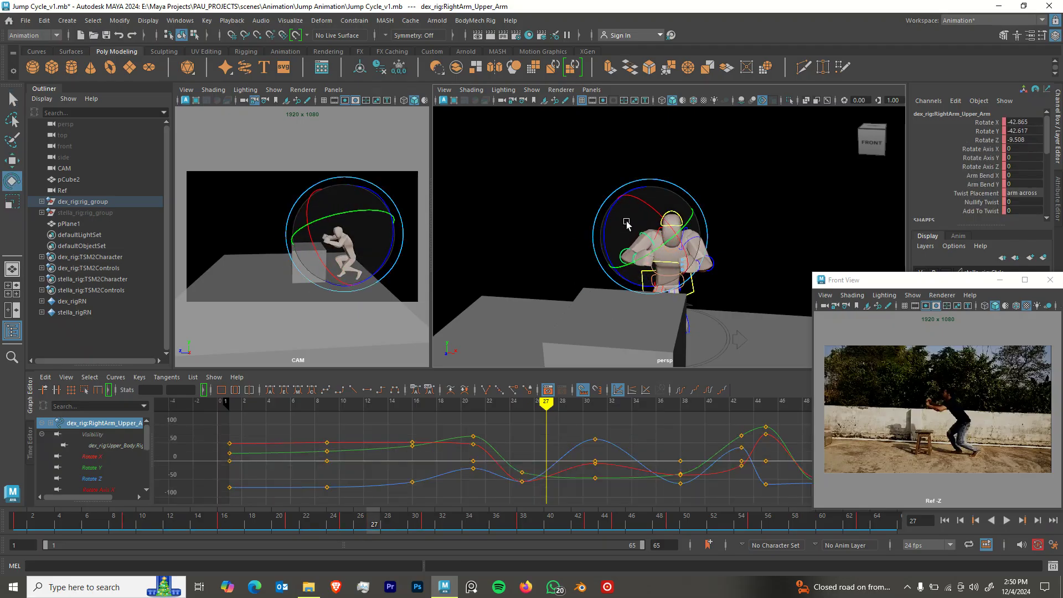
pyautogui.keyDown('alt'); pyautogui.moveTo(628, 221); pyautogui.dragTo(681, 291); pyautogui.keyUp('alt')
# Rotate the head control to about X -6.58, Y -9.40, Z -23.20 at frame 27.
pyautogui.press('q')
pyautogui.click(600, 200)
pyautogui.press('e')
# Try rotating the left foot's heel pivot control to about Z -22.82 at frame 27, and undo that rotation.
pyautogui.scroll(5, 681, 291)
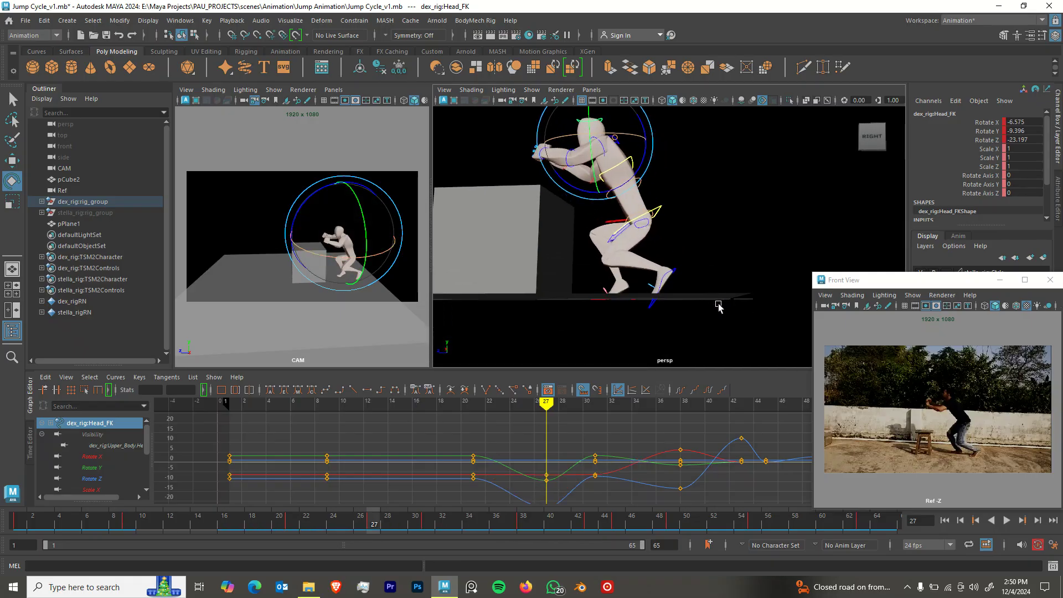
pyautogui.scroll(3, 673, 294)
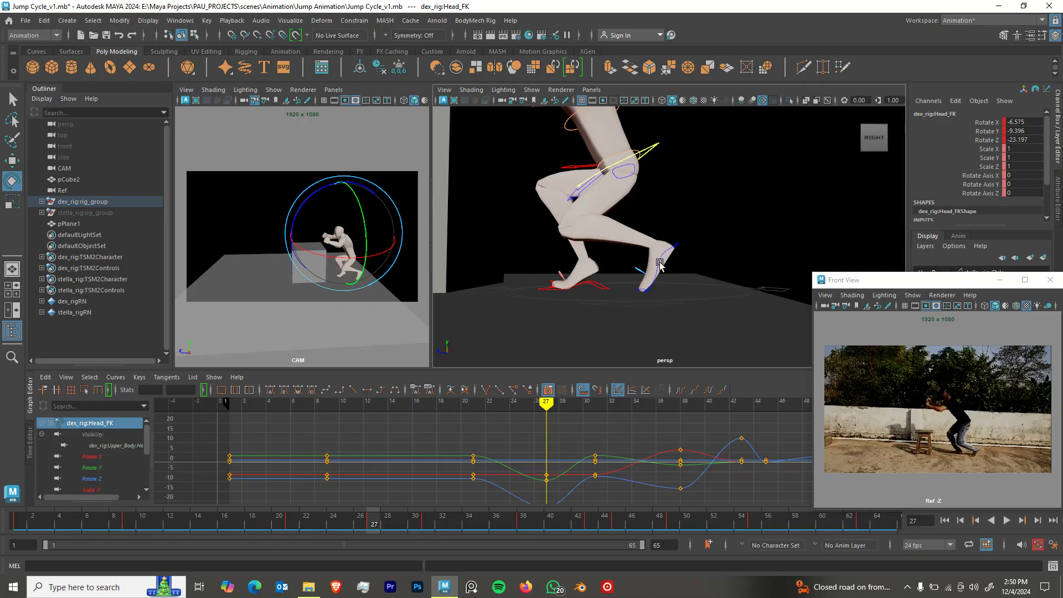
pyautogui.click(660, 265)
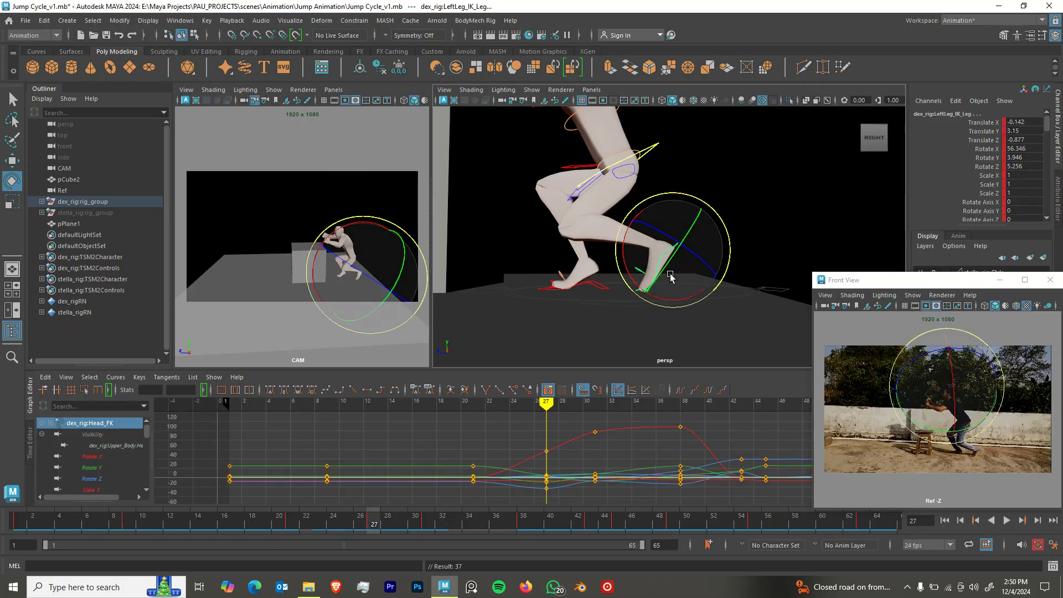
pyautogui.press('q')
pyautogui.click(637, 271)
pyautogui.press('e')
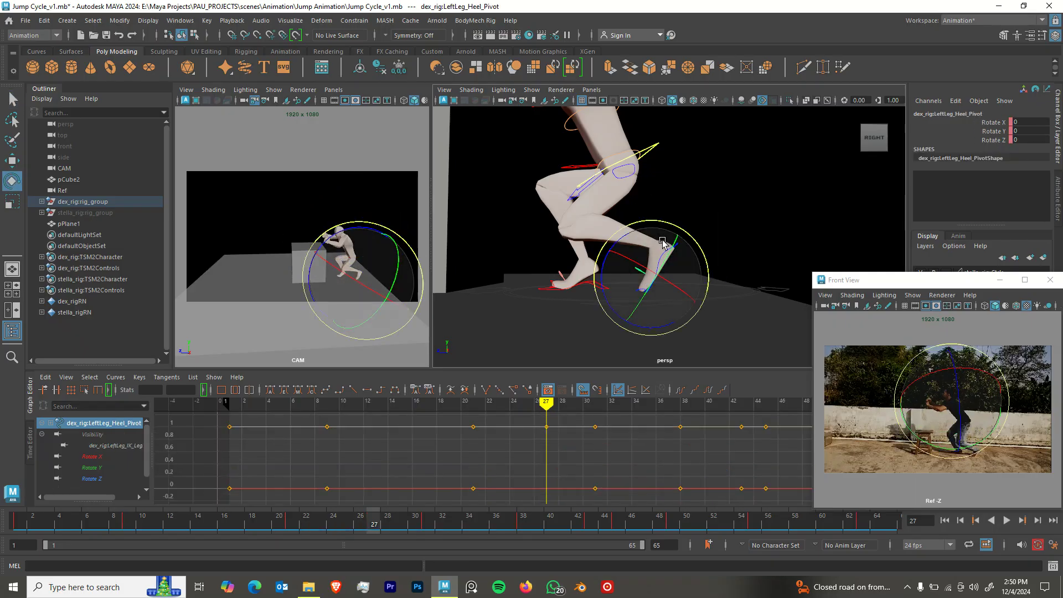
pyautogui.moveTo(620, 256); pyautogui.dragTo(553, 287)
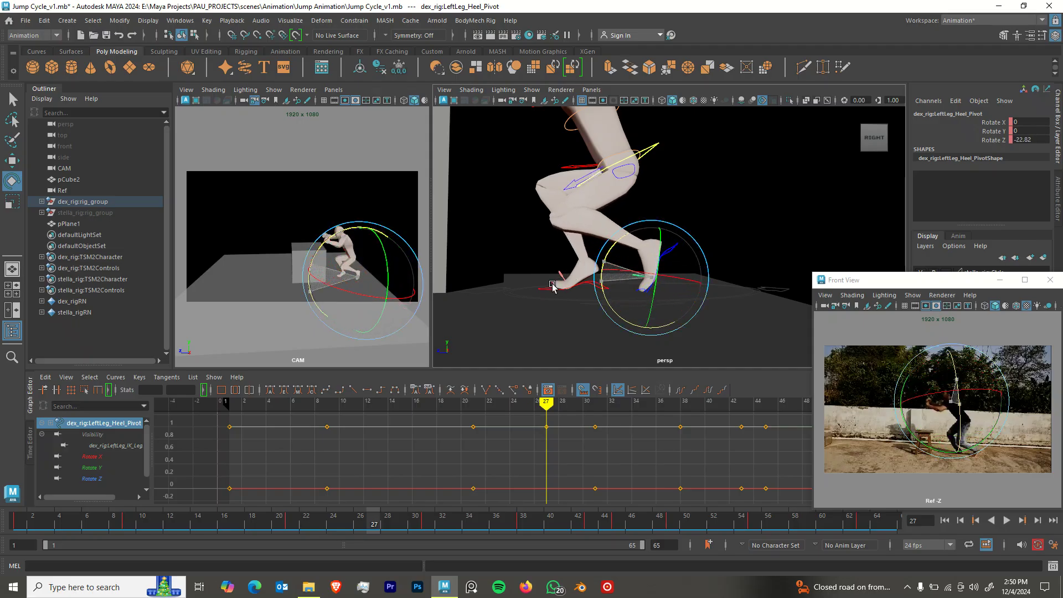
pyautogui.hotkey('ctrl', 'z')
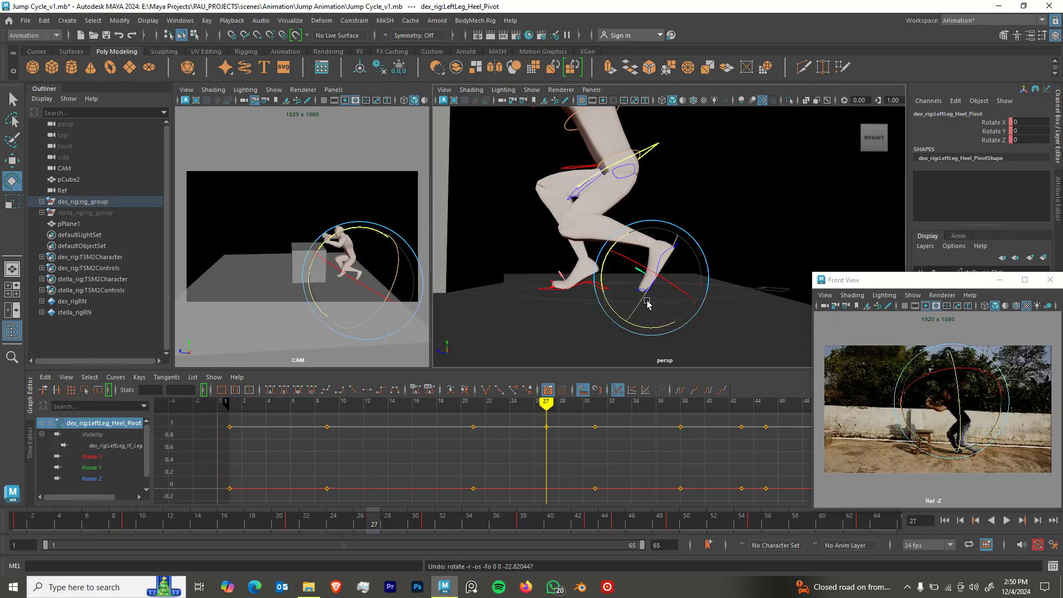
# At frame 27, rotate the left foot's toe pivot to about Rotate Z -44.54 and its heel pivot to about Rotate Z -44.97.
pyautogui.click(647, 295)
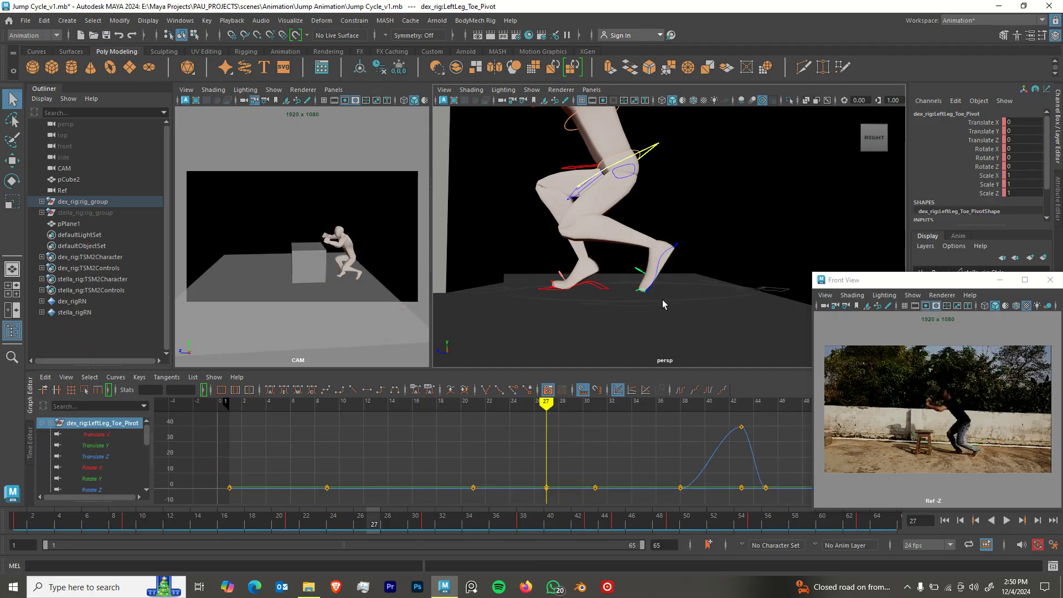
pyautogui.moveTo(621, 253); pyautogui.dragTo(655, 284)
pyautogui.press('q')
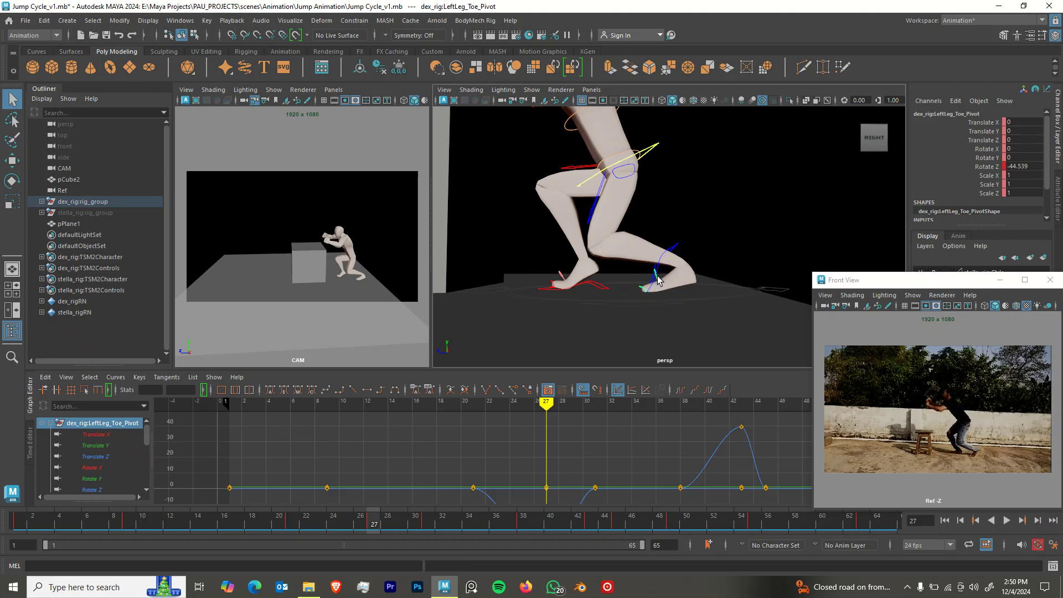
pyautogui.click(656, 284)
pyautogui.press('e')
pyautogui.moveTo(656, 284); pyautogui.dragTo(596, 281)
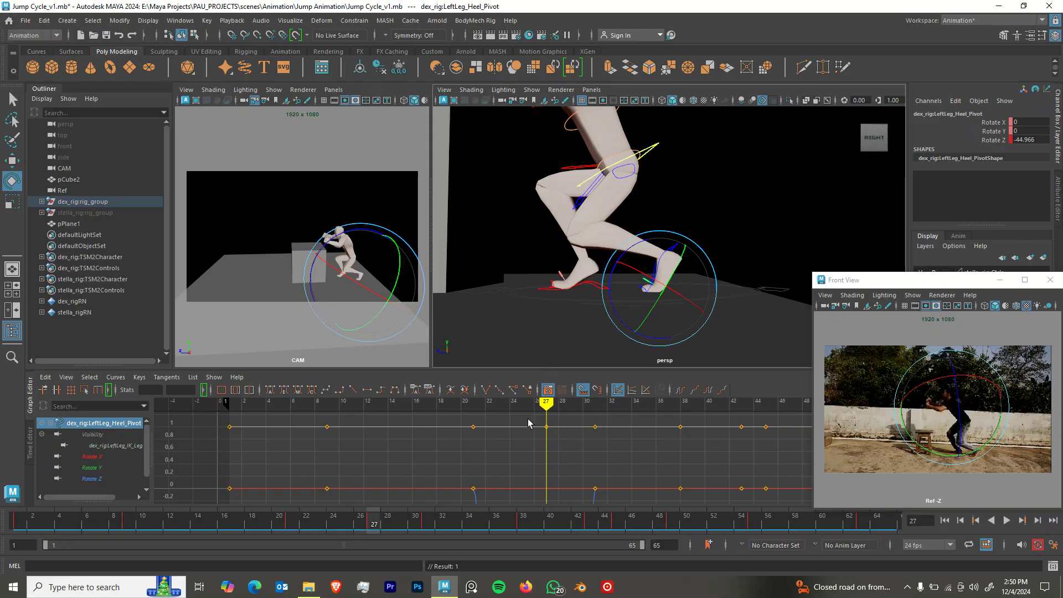
# Check the left foot's motion leading into frame 27, undoing and restoring the heel pivot rotation.
pyautogui.press('q')
pyautogui.moveTo(710, 334); pyautogui.dragTo(637, 281)
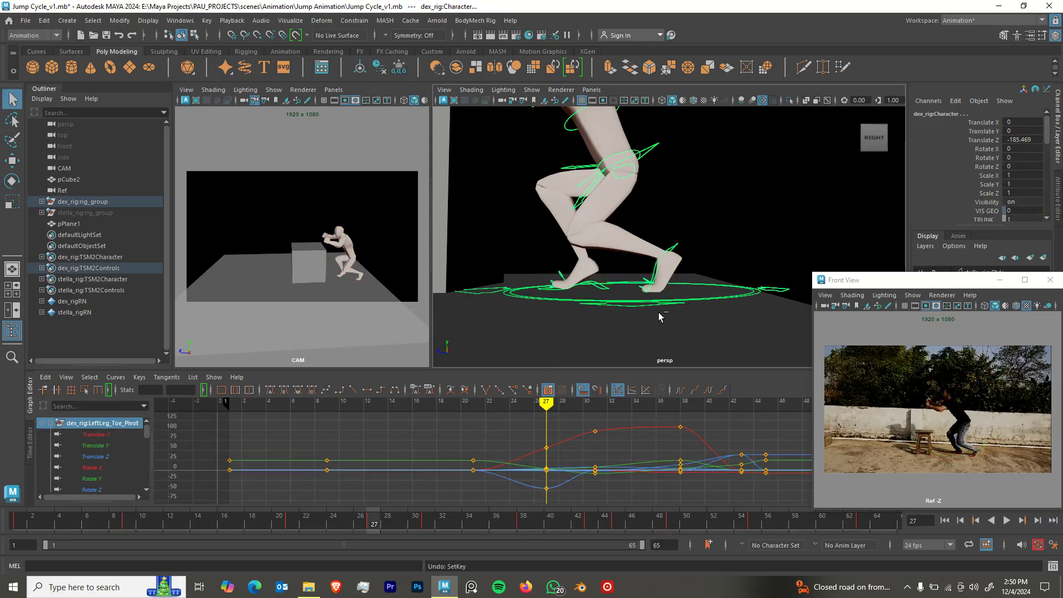
pyautogui.hotkey('ctrl', 'z')
pyautogui.moveTo(643, 284)
pyautogui.keyDown('alt'); pyautogui.mouseDown()
pyautogui.moveTo(665, 309)
pyautogui.moveTo(641, 287)
pyautogui.mouseUp(); pyautogui.keyUp('alt')
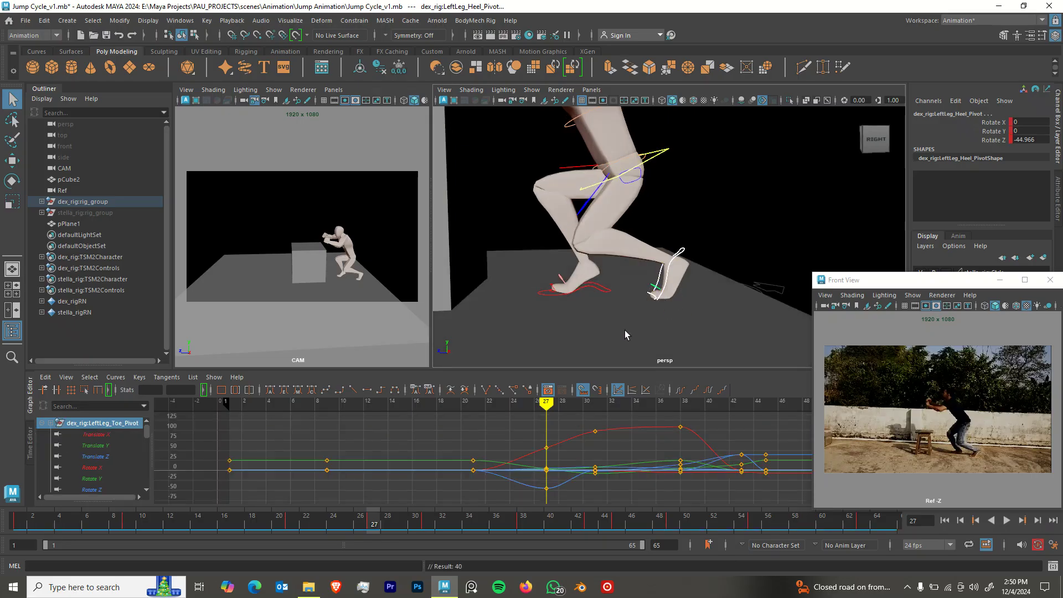
pyautogui.moveTo(367, 522); pyautogui.dragTo(391, 490)
pyautogui.moveTo(318, 516); pyautogui.dragTo(375, 516)
pyautogui.hotkey('ctrl', 'z')
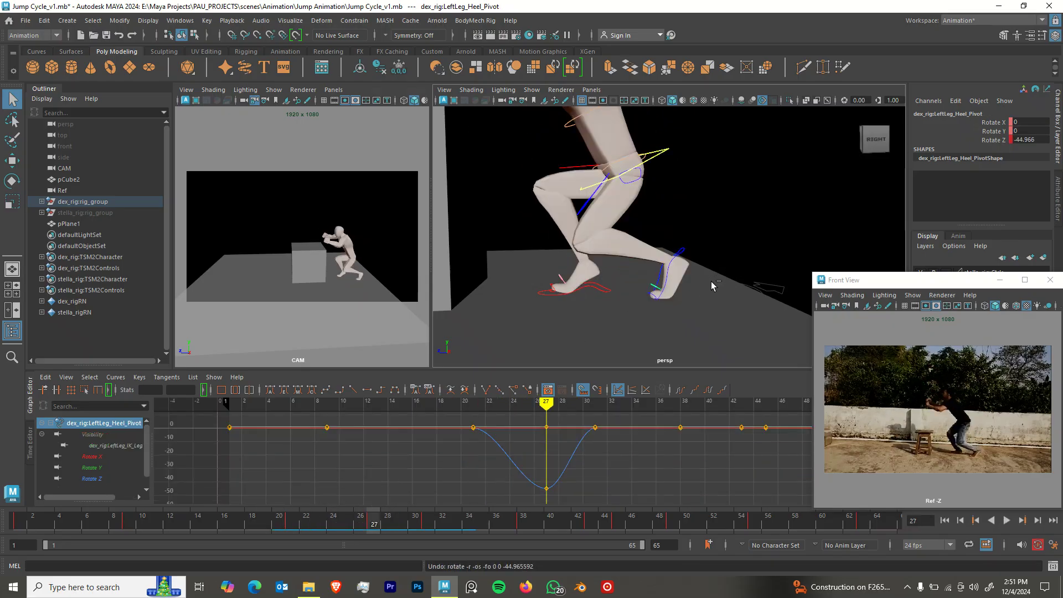
pyautogui.hotkey('ctrl', 'z')
pyautogui.hotkey('shift', 'z')
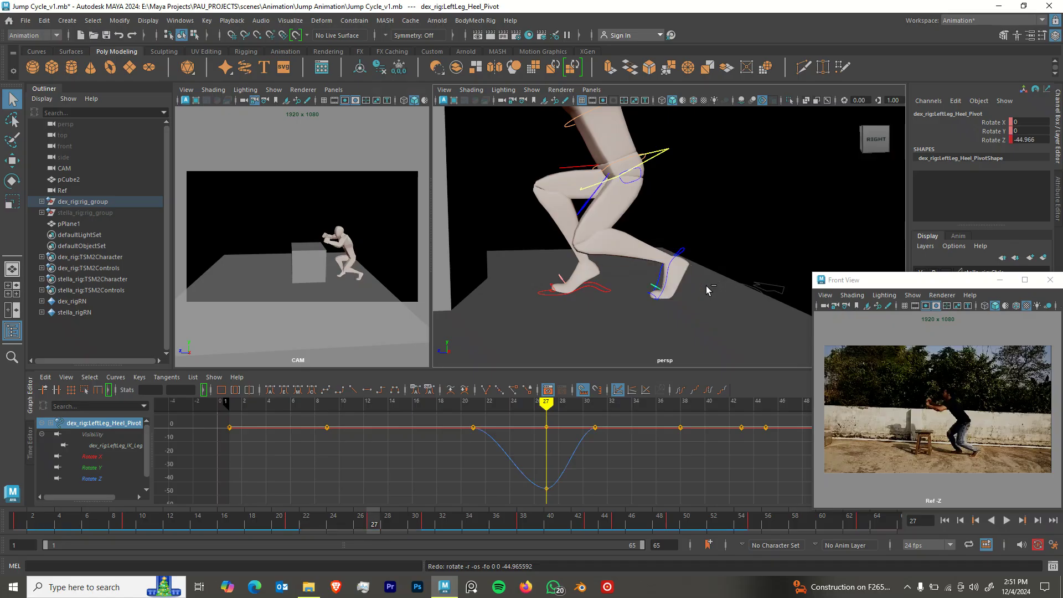
# Copy the left leg IK control's pose from frame 21 to frame 27, key it there and play the animation.
pyautogui.click(292, 518)
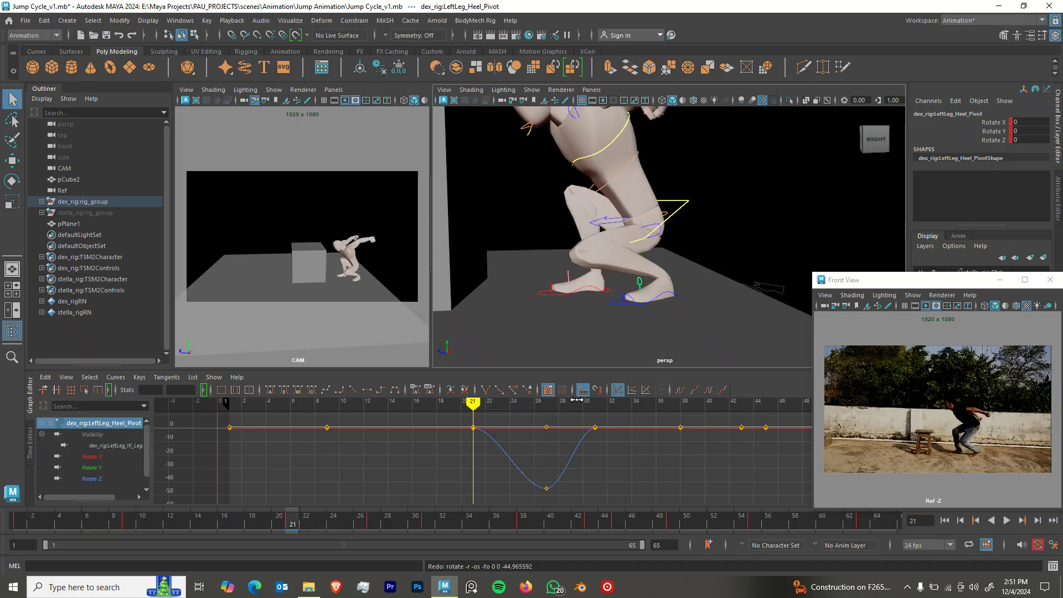
pyautogui.click(615, 305)
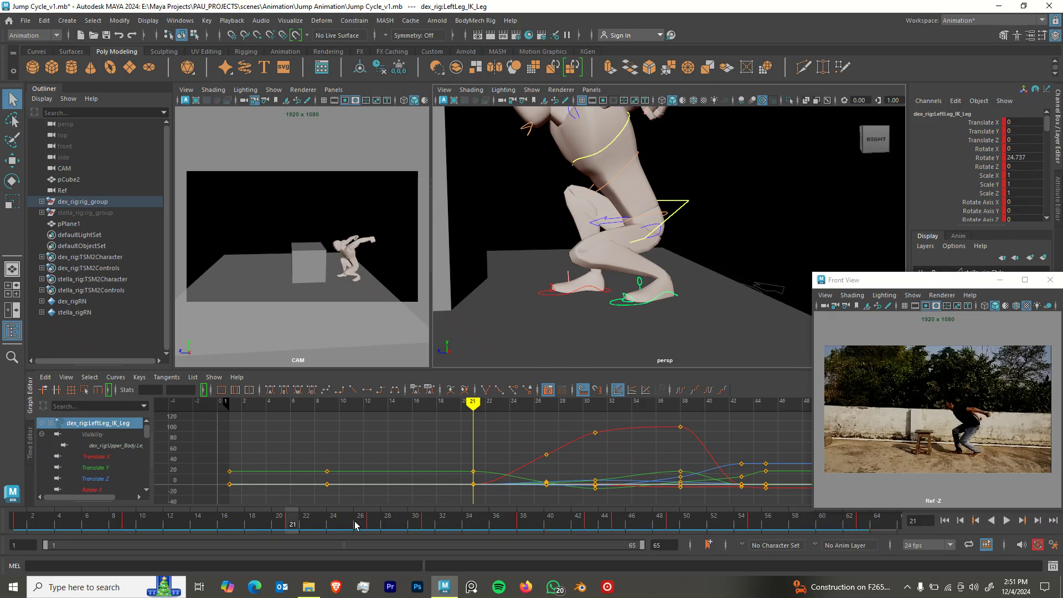
pyautogui.moveTo(292, 521); pyautogui.dragTo(377, 524)
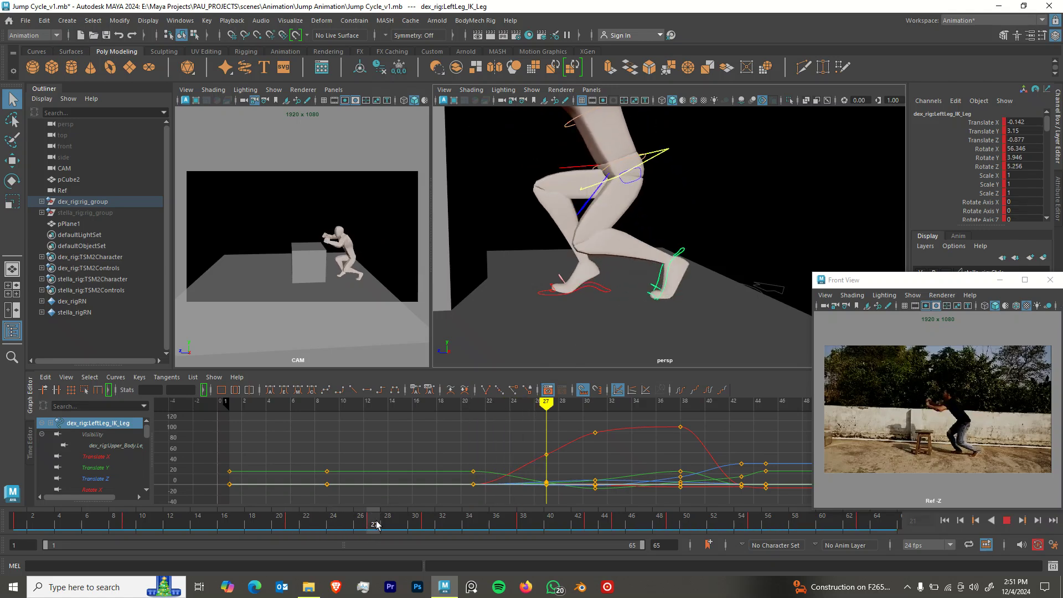
pyautogui.click(292, 521)
pyautogui.moveTo(292, 520); pyautogui.dragTo(374, 521, button='middle')
pyautogui.press('s')
pyautogui.hotkey('alt', 'v')
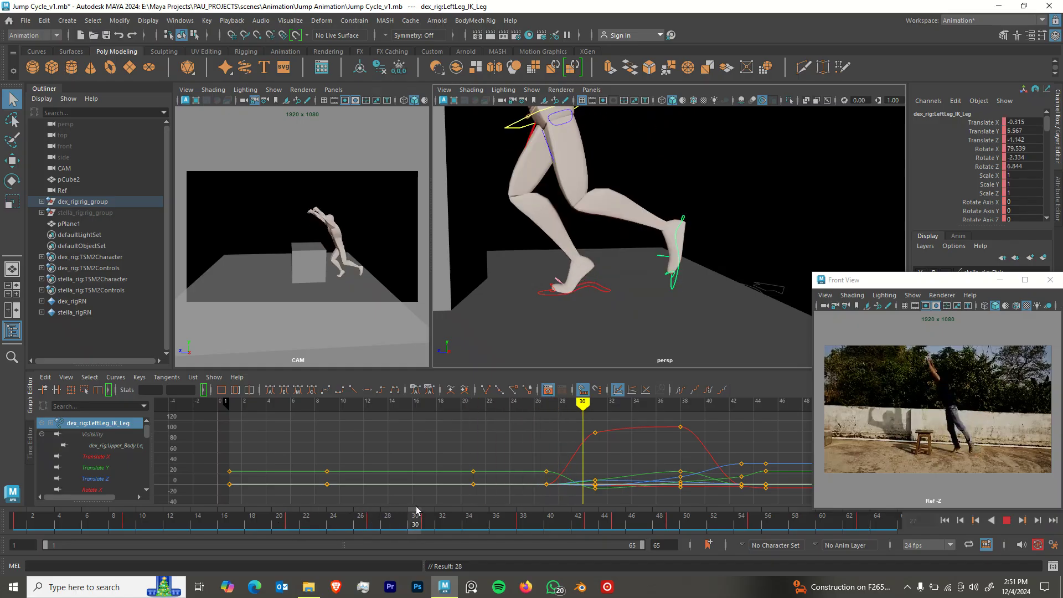
# Try rotating the left foot's heel pivot to about Rotate Z -71.00 at frame 27.
pyautogui.keyDown('alt'); pyautogui.moveTo(605, 336); pyautogui.dragTo(572, 325); pyautogui.keyUp('alt')
pyautogui.keyDown('alt'); pyautogui.moveTo(635, 299); pyautogui.dragTo(641, 301); pyautogui.keyUp('alt')
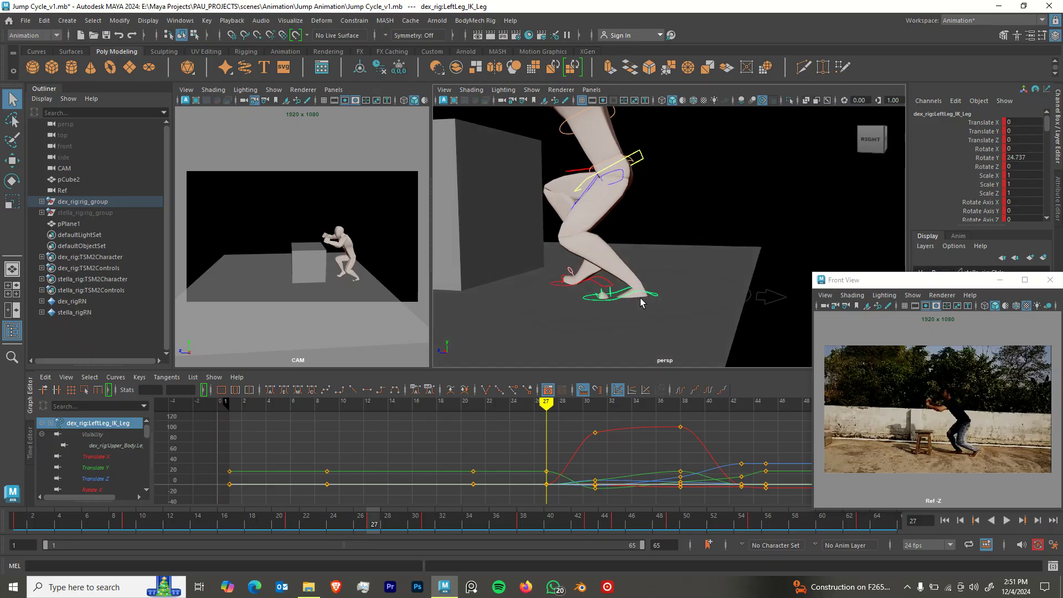
pyautogui.click(607, 294)
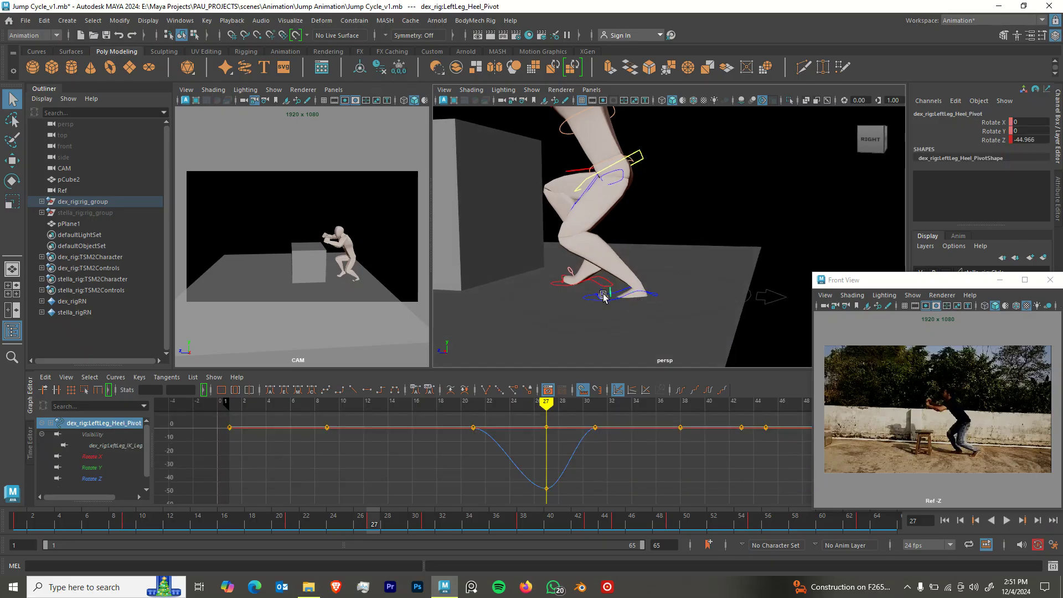
pyautogui.press('e')
pyautogui.moveTo(605, 296); pyautogui.dragTo(574, 284)
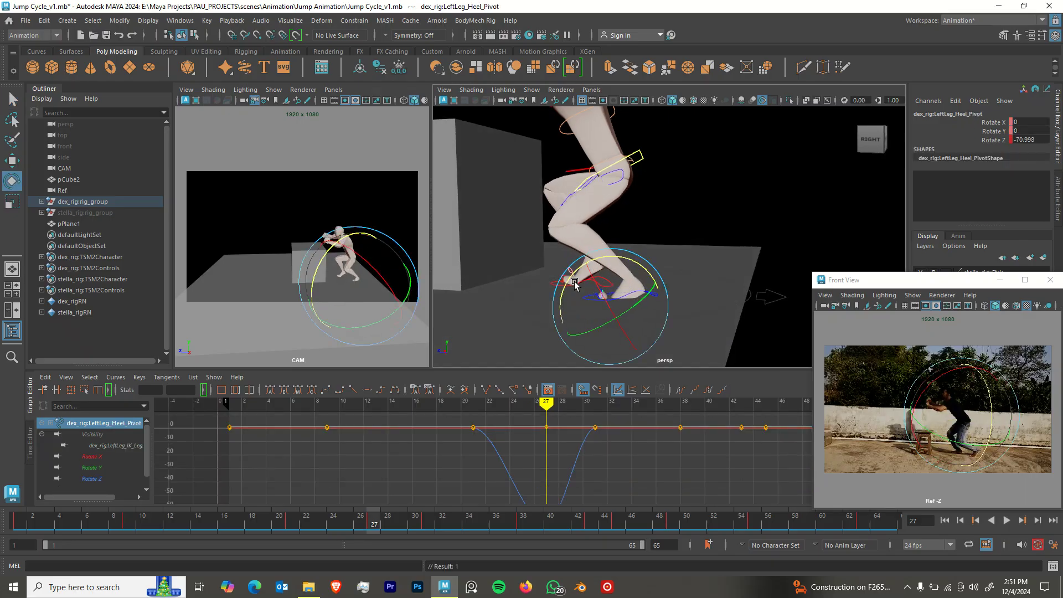
# Reset the left foot's toe pivot to Rotate Z 0 at frame 27.
pyautogui.click(600, 295)
pyautogui.press('w')
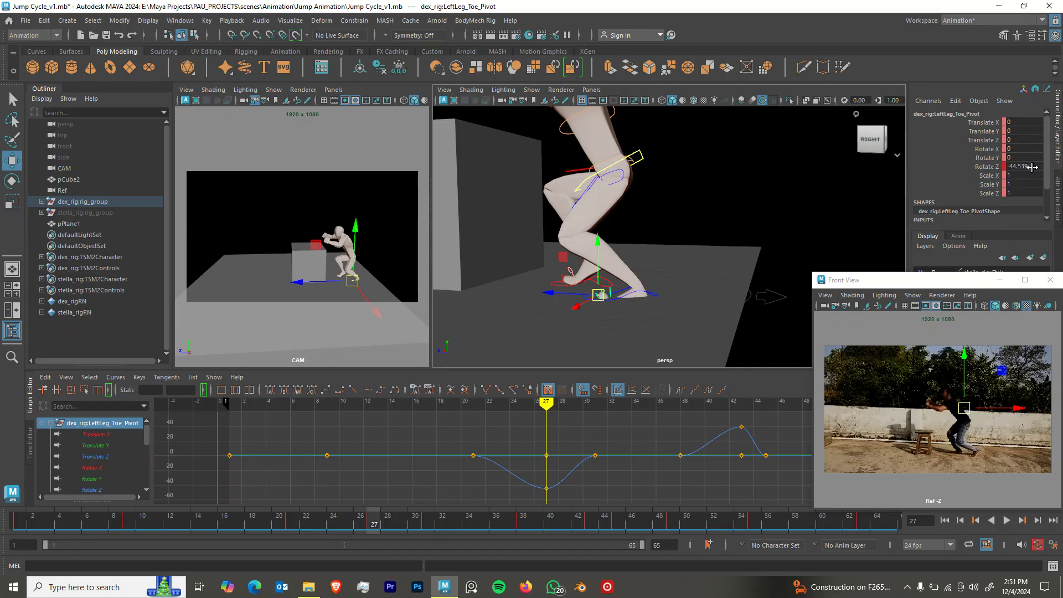
pyautogui.press('Return')
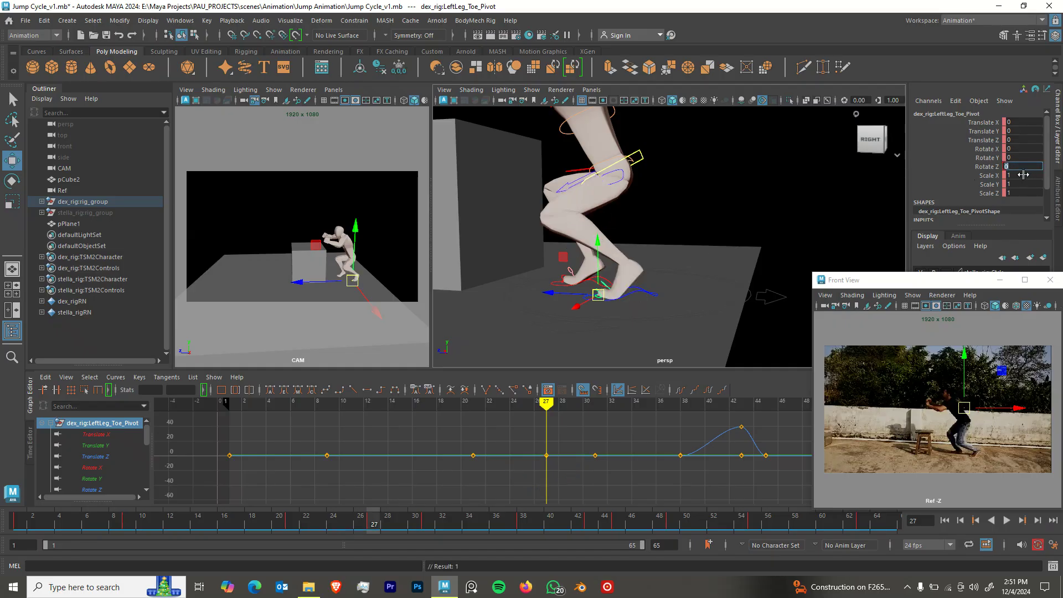
pyautogui.keyDown('alt'); pyautogui.moveTo(618, 350); pyautogui.dragTo(641, 309); pyautogui.keyUp('alt')
pyautogui.press('q')
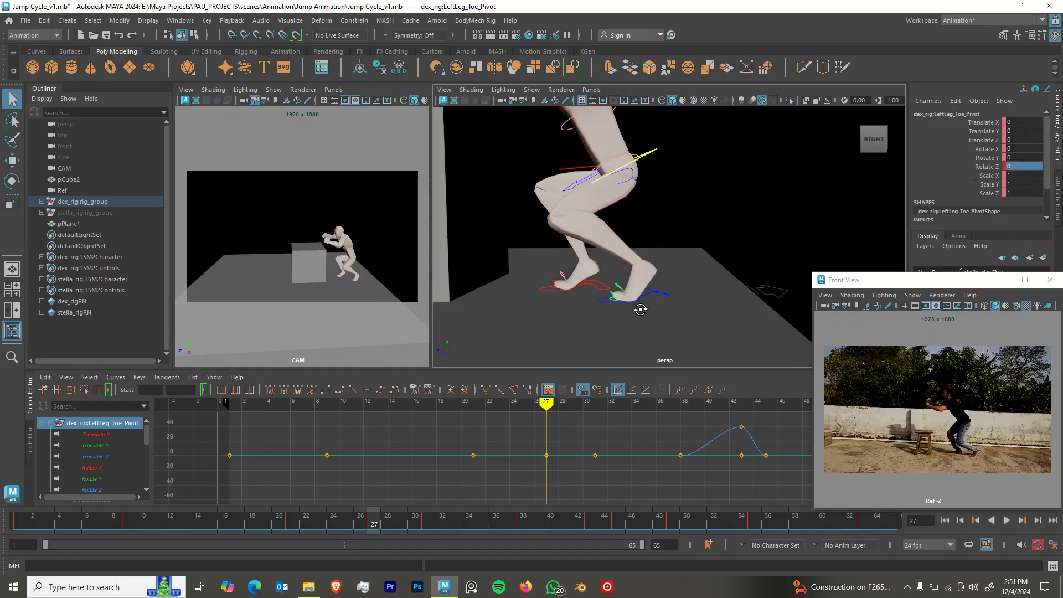
# Rotate the left foot's heel pivot to about Rotate Z -26.38 at frame 27.
pyautogui.click(620, 286)
pyautogui.press('e')
pyautogui.moveTo(603, 254)
pyautogui.mouseDown()
pyautogui.moveTo(593, 260)
pyautogui.moveTo(619, 248)
pyautogui.mouseUp()
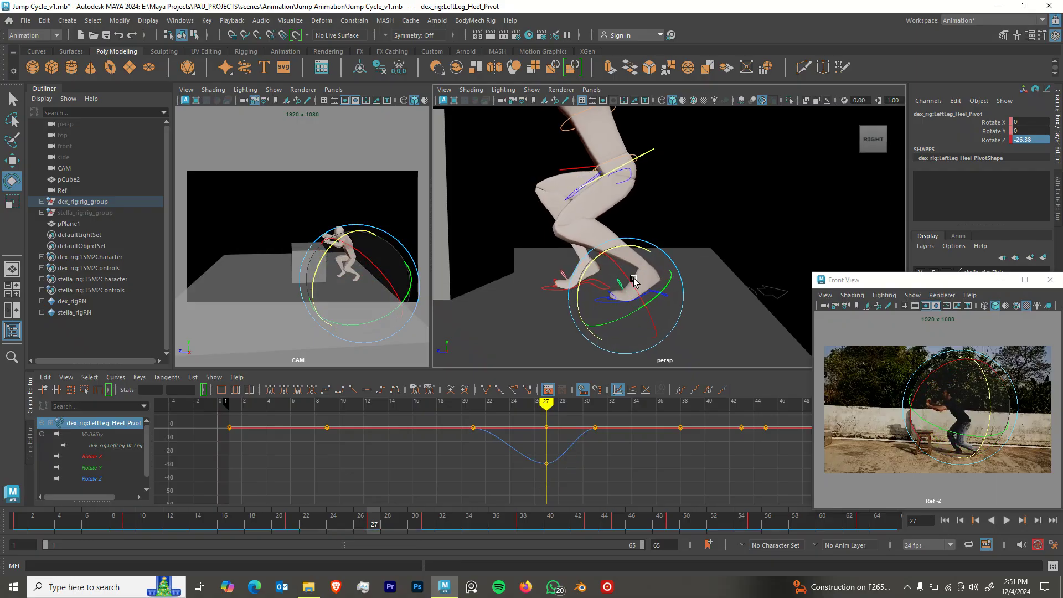
pyautogui.keyDown('alt'); pyautogui.moveTo(642, 289); pyautogui.dragTo(627, 279); pyautogui.keyUp('alt')
pyautogui.press('q')
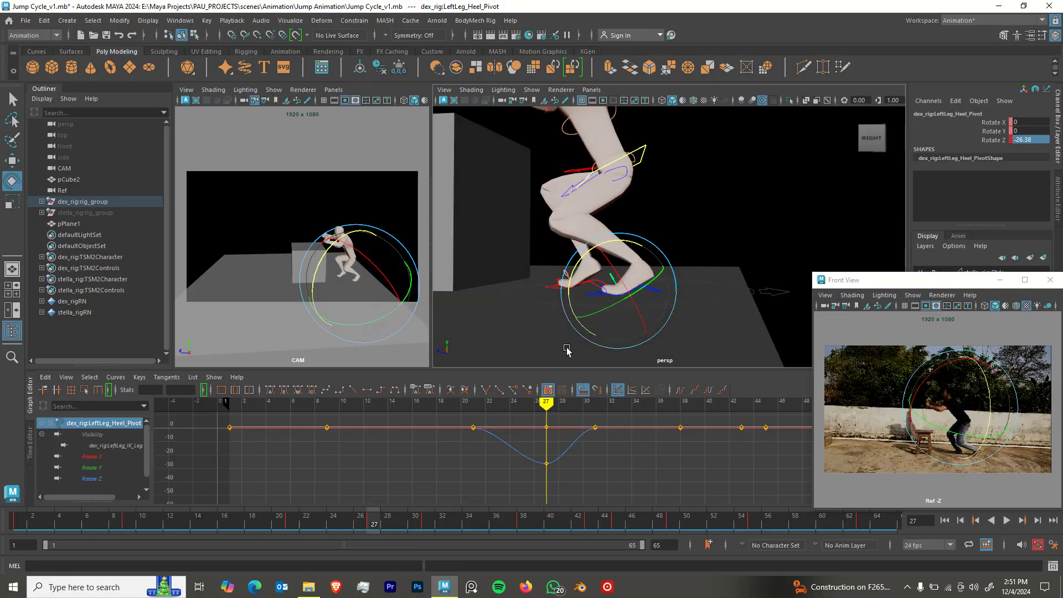
pyautogui.keyDown('alt'); pyautogui.moveTo(573, 341); pyautogui.dragTo(612, 333); pyautogui.keyUp('alt')
# Select the left foot controls together, review their motion up to frame 27, and save the scene.
pyautogui.keyDown('shift'); pyautogui.click(616, 310); pyautogui.keyUp('shift')
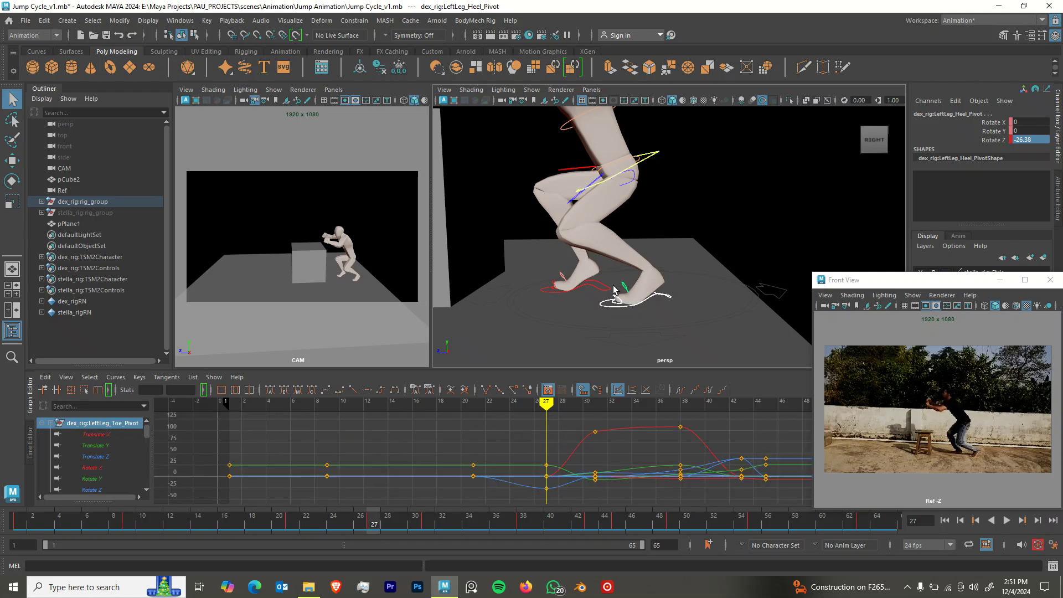
pyautogui.moveTo(312, 520); pyautogui.dragTo(375, 523)
pyautogui.keyDown('alt'); pyautogui.moveTo(512, 348); pyautogui.dragTo(519, 318); pyautogui.keyUp('alt')
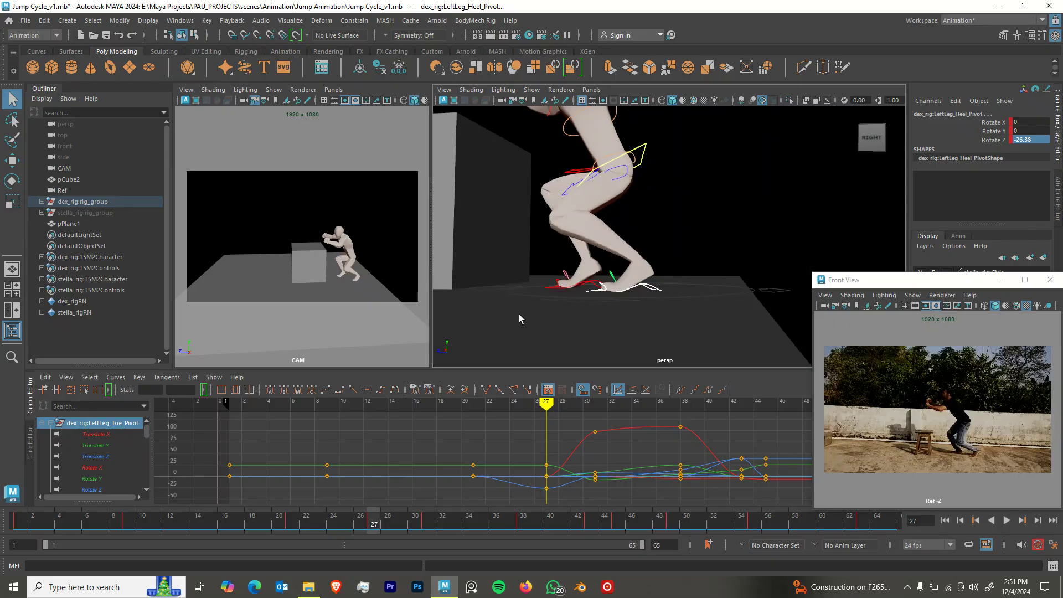
pyautogui.moveTo(381, 517)
pyautogui.mouseDown()
pyautogui.moveTo(420, 519)
pyautogui.moveTo(375, 521)
pyautogui.moveTo(388, 503)
pyautogui.moveTo(315, 503)
pyautogui.moveTo(427, 486)
pyautogui.moveTo(299, 501)
pyautogui.moveTo(405, 490)
pyautogui.moveTo(371, 503)
pyautogui.moveTo(271, 506)
pyautogui.moveTo(371, 512)
pyautogui.mouseUp()
pyautogui.hotkey('ctrl', 's')
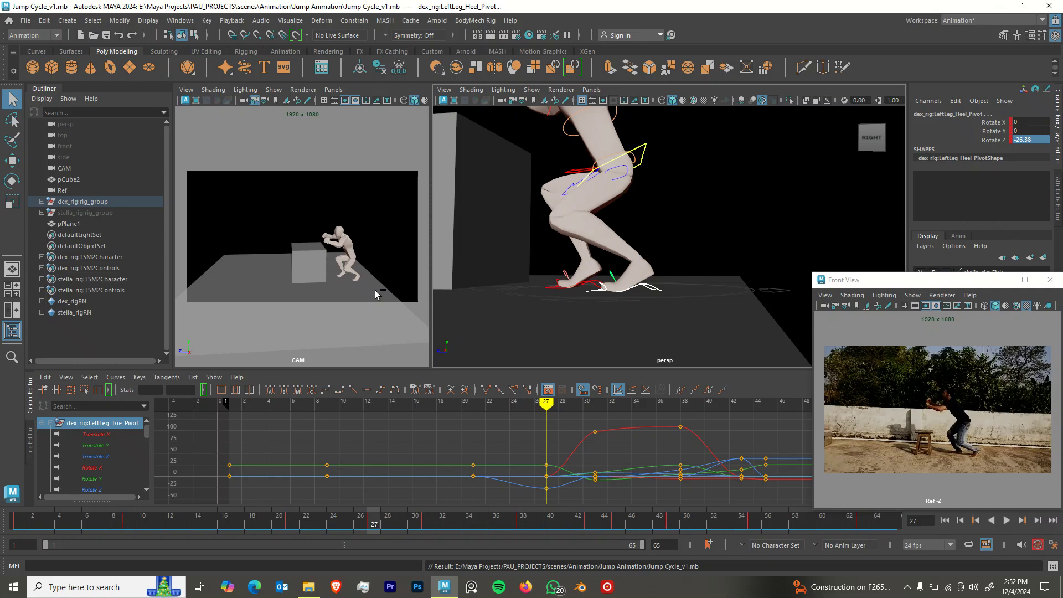
pyautogui.click(908, 586)
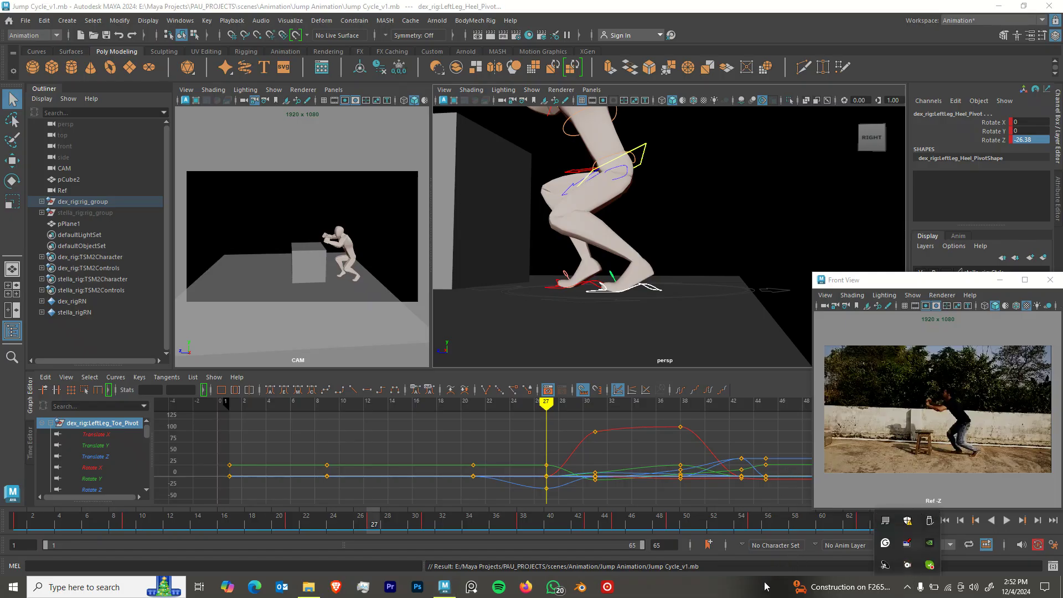
pyautogui.click(767, 587)
# Retime the upper body control's crouch and push-off keys earlier, to frames 20, 24 and 28.
pyautogui.keyDown('alt'); pyautogui.moveTo(607, 314); pyautogui.dragTo(613, 321); pyautogui.keyUp('alt')
pyautogui.moveTo(377, 525); pyautogui.dragTo(426, 529)
pyautogui.keyDown('alt'); pyautogui.moveTo(624, 276); pyautogui.dragTo(577, 279); pyautogui.keyUp('alt')
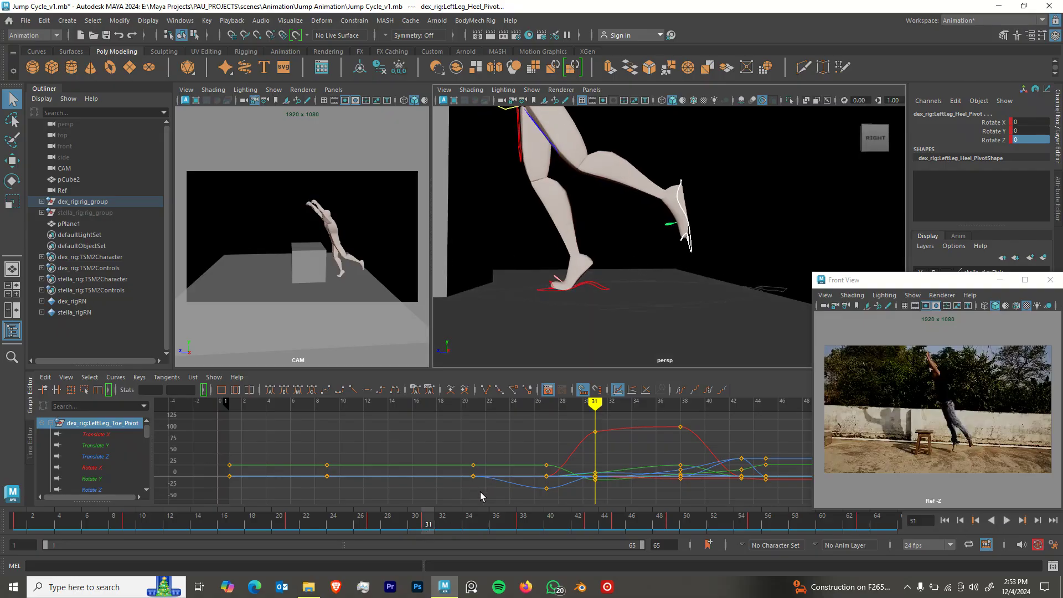
pyautogui.moveTo(427, 526); pyautogui.dragTo(353, 520)
pyautogui.click(669, 165)
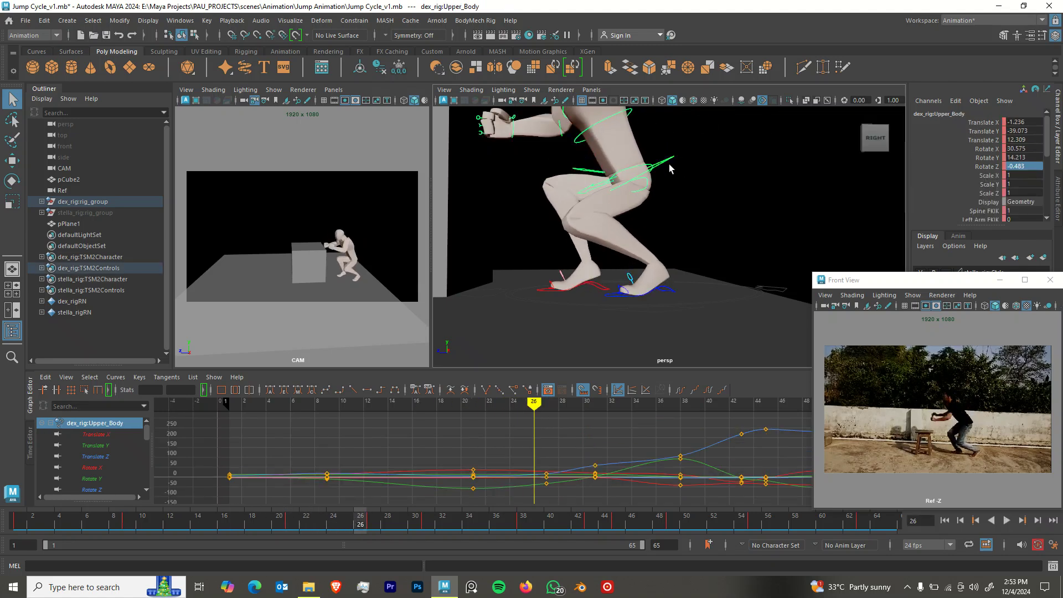
pyautogui.moveTo(313, 530)
pyautogui.mouseDown()
pyautogui.moveTo(289, 525)
pyautogui.moveTo(370, 523)
pyautogui.moveTo(253, 516)
pyautogui.moveTo(388, 510)
pyautogui.moveTo(214, 491)
pyautogui.moveTo(351, 507)
pyautogui.moveTo(259, 519)
pyautogui.moveTo(294, 528)
pyautogui.mouseUp()
pyautogui.moveTo(222, 523)
pyautogui.mouseDown()
pyautogui.moveTo(214, 518)
pyautogui.moveTo(420, 533)
pyautogui.moveTo(193, 532)
pyautogui.moveTo(407, 533)
pyautogui.moveTo(425, 521)
pyautogui.moveTo(86, 527)
pyautogui.moveTo(389, 527)
pyautogui.mouseUp()
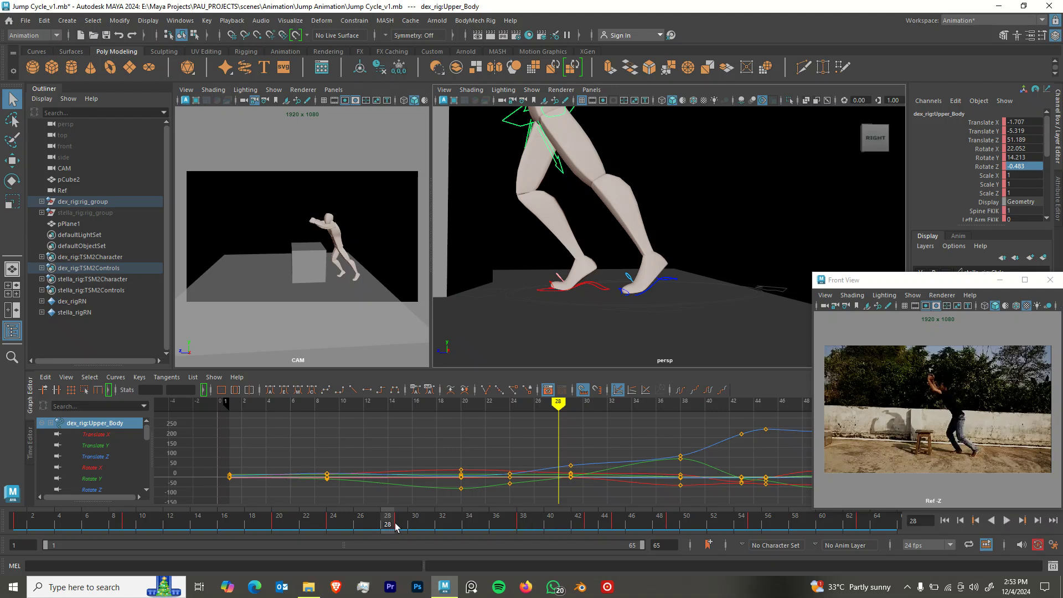
pyautogui.doubleClick(397, 527)
pyautogui.keyDown('shift'); pyautogui.click(397, 525); pyautogui.keyUp('shift')
pyautogui.moveTo(398, 525)
pyautogui.mouseDown()
pyautogui.moveTo(149, 514)
pyautogui.moveTo(415, 526)
pyautogui.moveTo(73, 526)
pyautogui.moveTo(448, 523)
pyautogui.moveTo(225, 526)
pyautogui.mouseUp()
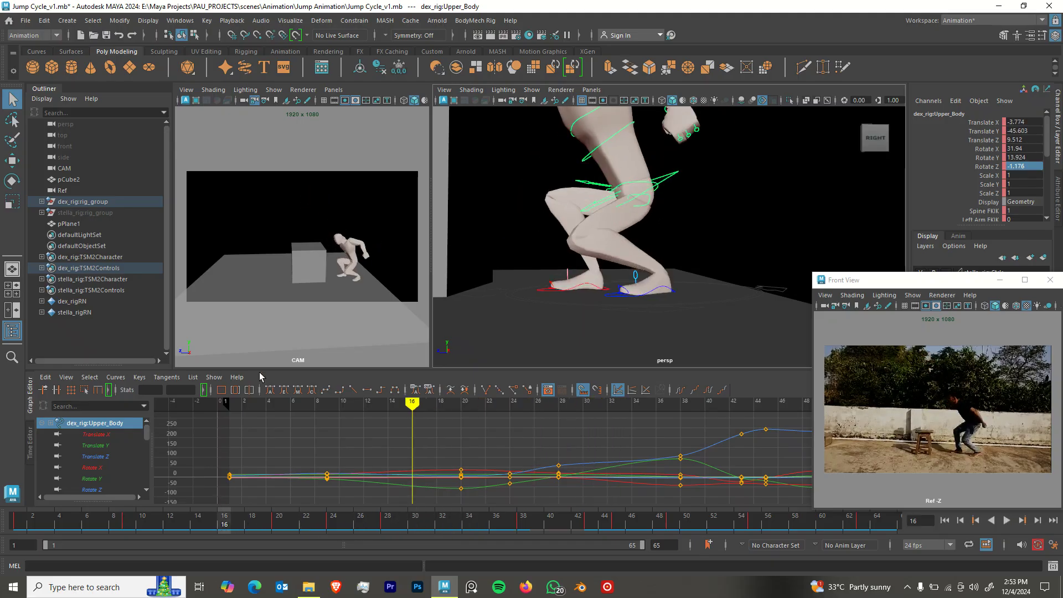
# At frame 28, rotate the pelvis IK control to about X -0.42, Y 24.78, Z -2.55.
pyautogui.moveTo(331, 523)
pyautogui.mouseDown()
pyautogui.moveTo(158, 526)
pyautogui.moveTo(391, 515)
pyautogui.moveTo(244, 525)
pyautogui.moveTo(338, 512)
pyautogui.moveTo(223, 503)
pyautogui.moveTo(383, 503)
pyautogui.moveTo(274, 499)
pyautogui.moveTo(391, 494)
pyautogui.mouseUp()
pyautogui.keyDown('alt'); pyautogui.moveTo(634, 224); pyautogui.dragTo(713, 330, button='middle'); pyautogui.keyUp('alt')
pyautogui.click(620, 197)
pyautogui.press('e')
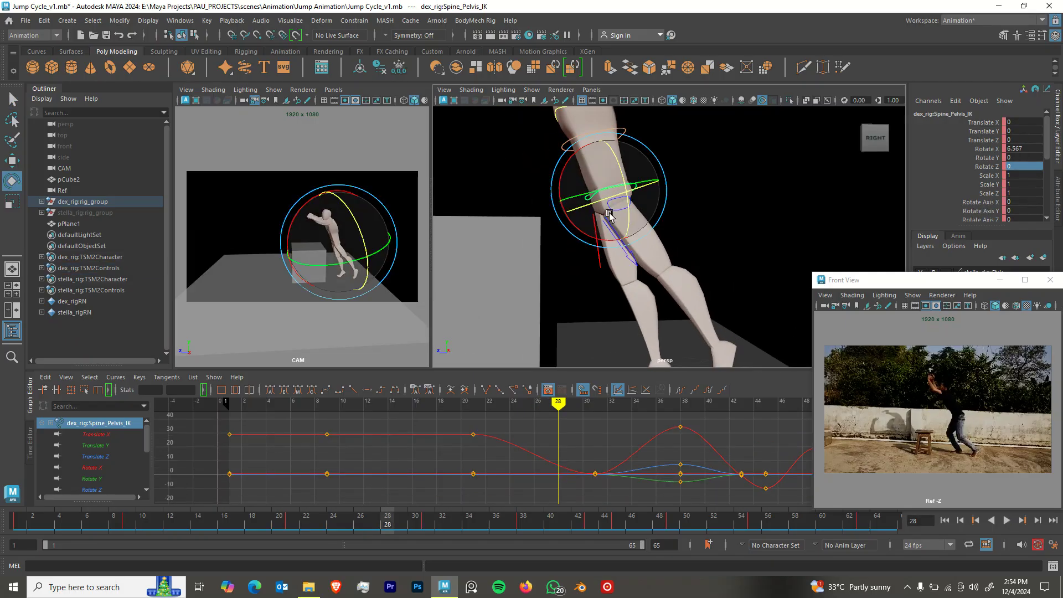
pyautogui.moveTo(624, 201); pyautogui.dragTo(626, 221)
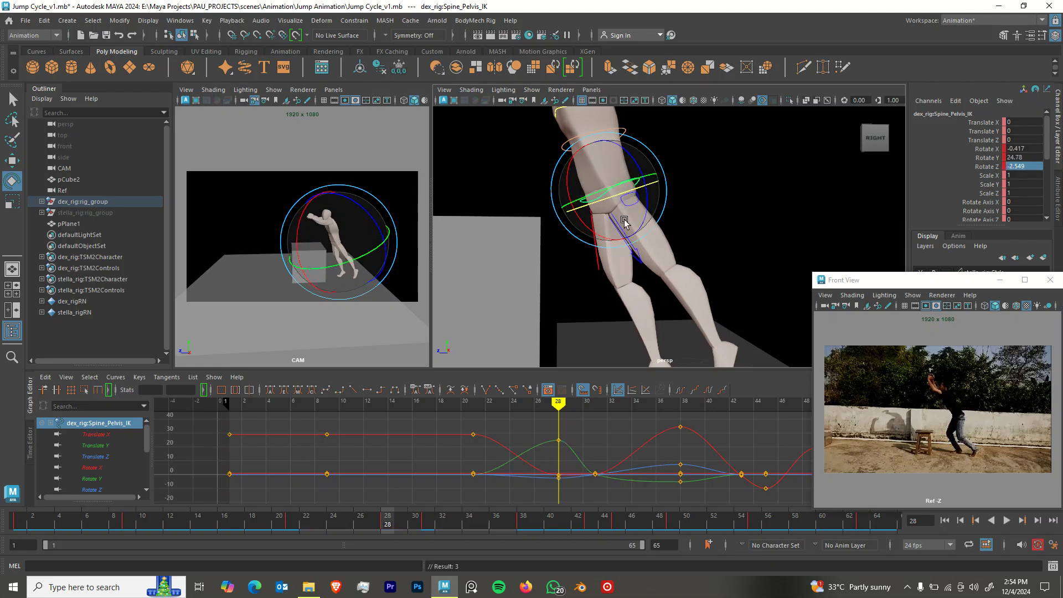
# At frame 31, rotate the pelvis IK control to about X -16.56, Y 28.69, Z 5.90, and play back the jump.
pyautogui.moveTo(386, 516); pyautogui.dragTo(421, 489)
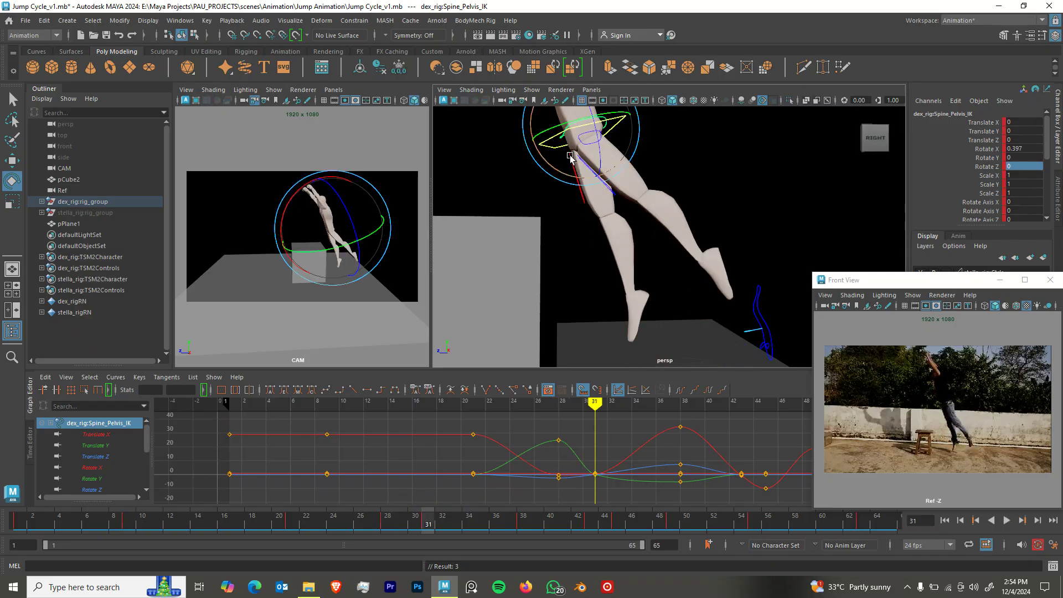
pyautogui.moveTo(572, 146); pyautogui.dragTo(536, 288)
pyautogui.hotkey('alt', 'v')
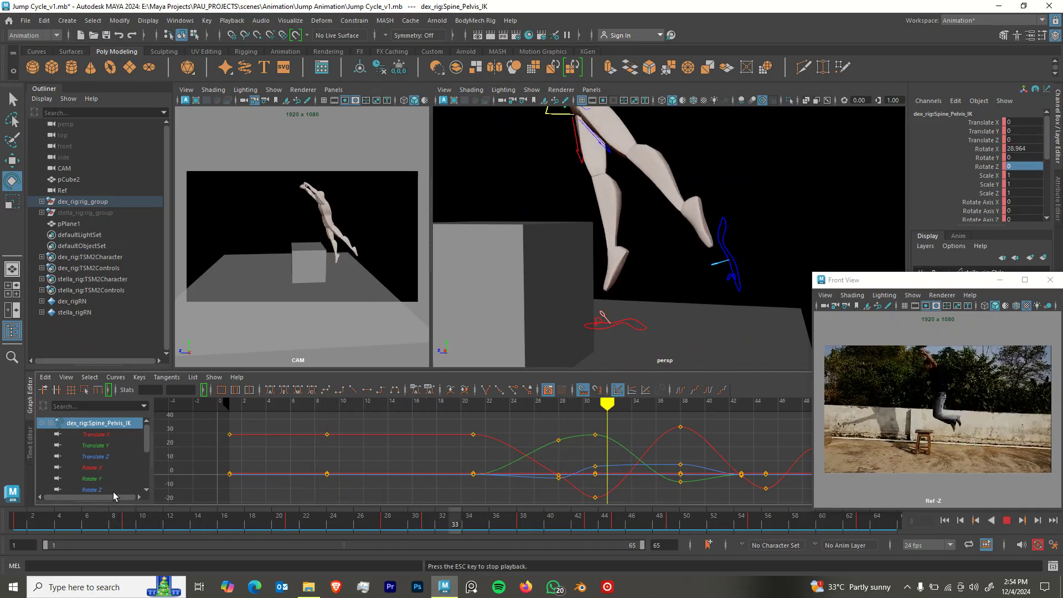
pyautogui.press('Escape')
pyautogui.hotkey('alt', 'v')
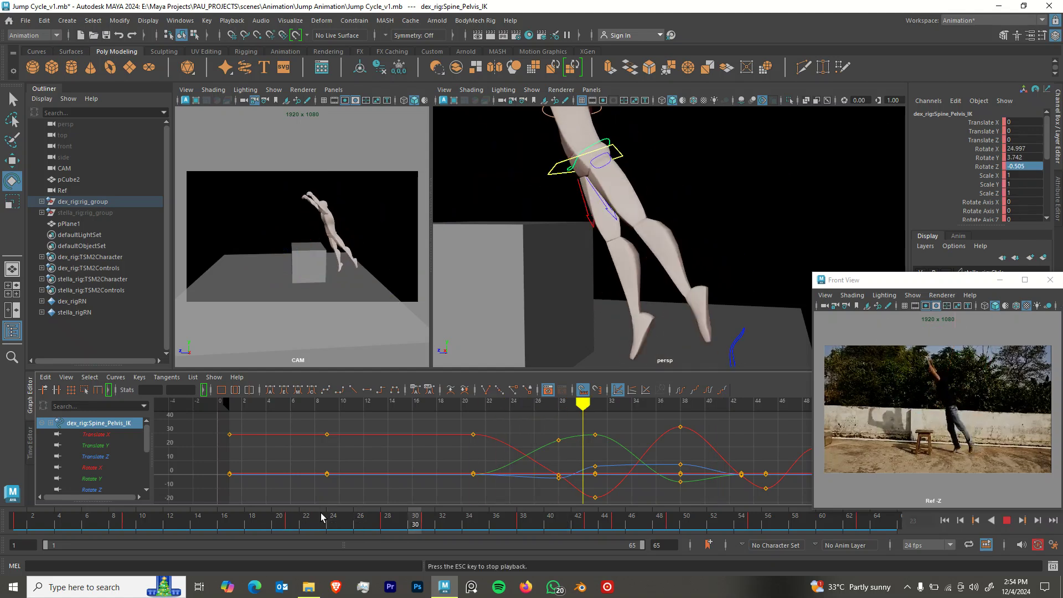
pyautogui.moveTo(318, 524); pyautogui.dragTo(429, 523)
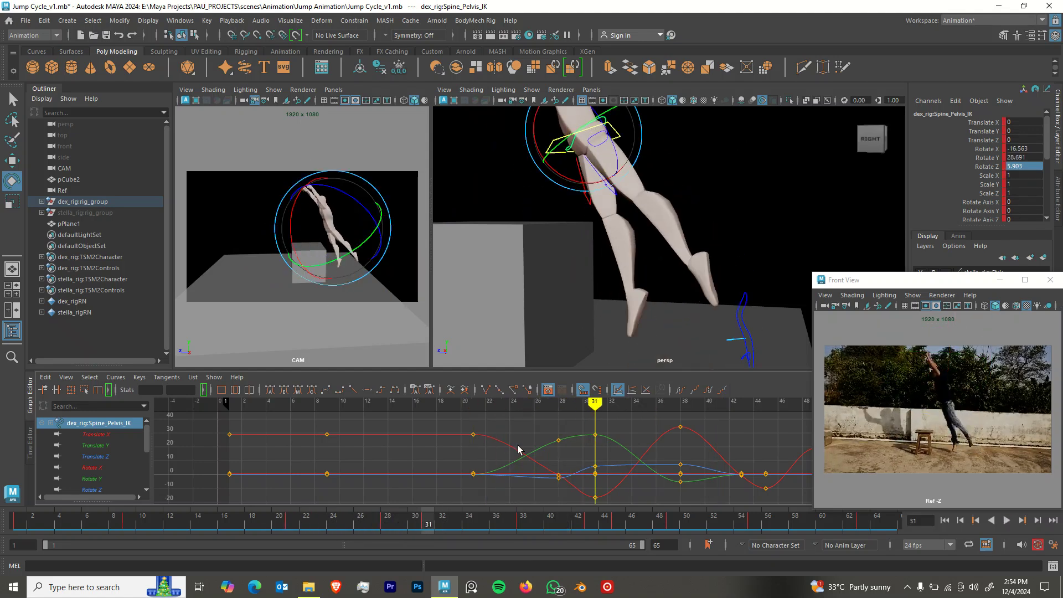
# At frame 31, raise the left foot IK control to about X -0.34, Y 14.69, Z 1.47, and play back the motion.
pyautogui.keyDown('alt'); pyautogui.moveTo(620, 292); pyautogui.dragTo(666, 320); pyautogui.keyUp('alt')
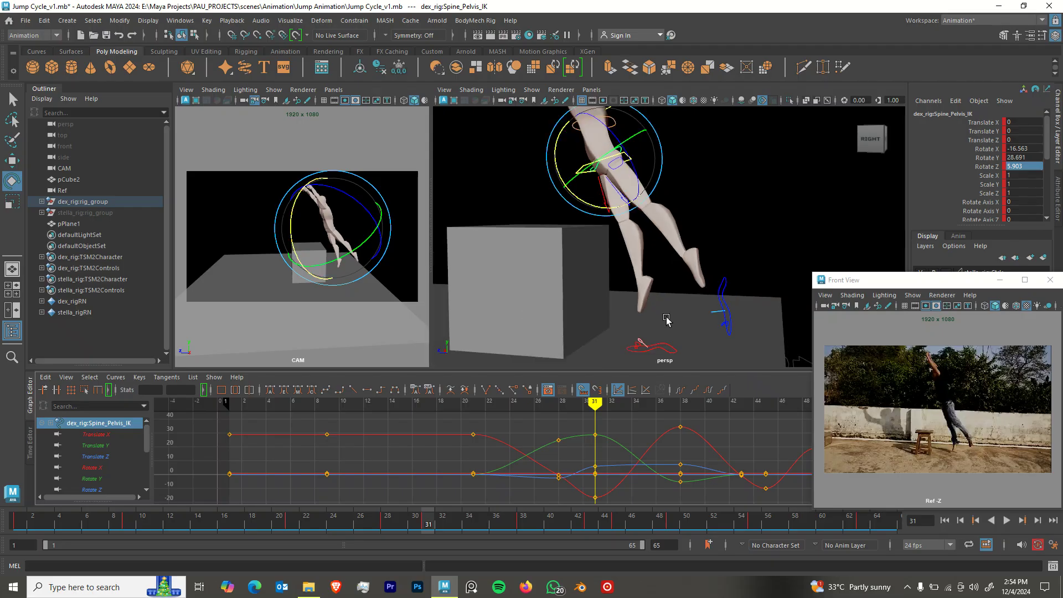
pyautogui.click(652, 351)
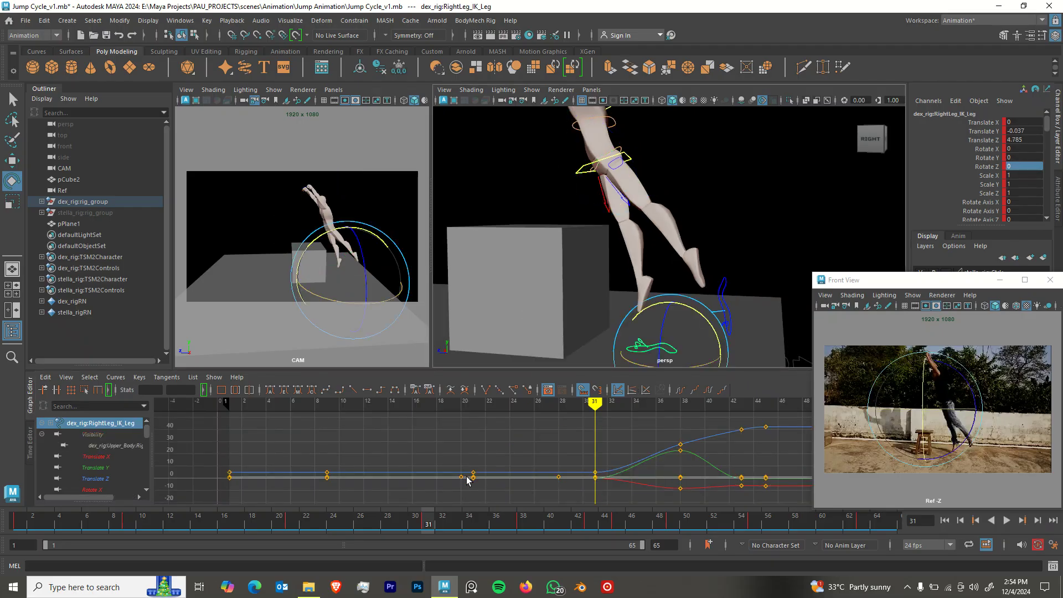
pyautogui.click(717, 326)
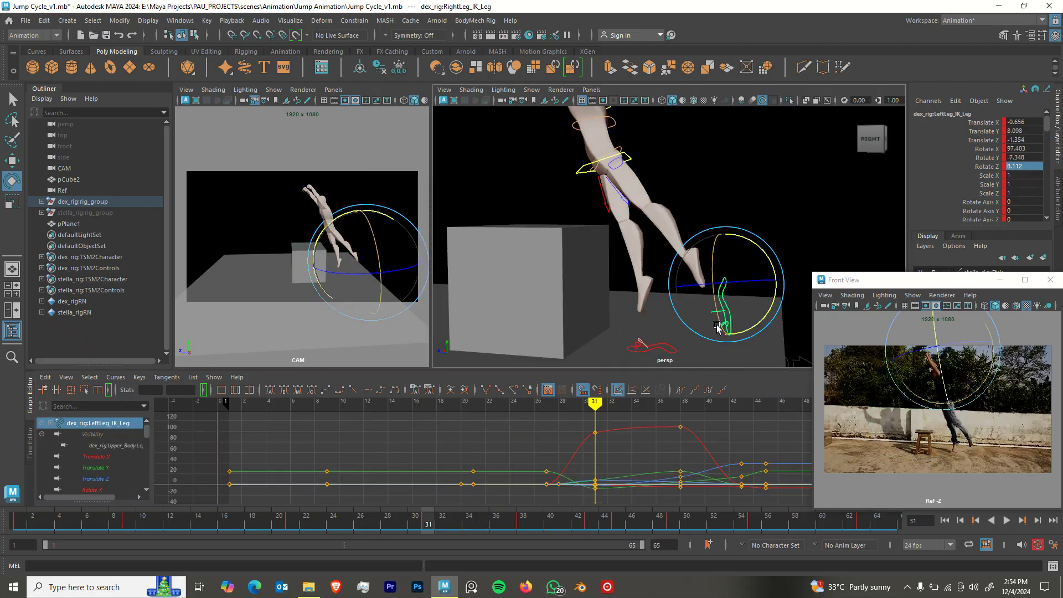
pyautogui.press('w')
pyautogui.moveTo(724, 324); pyautogui.dragTo(698, 218)
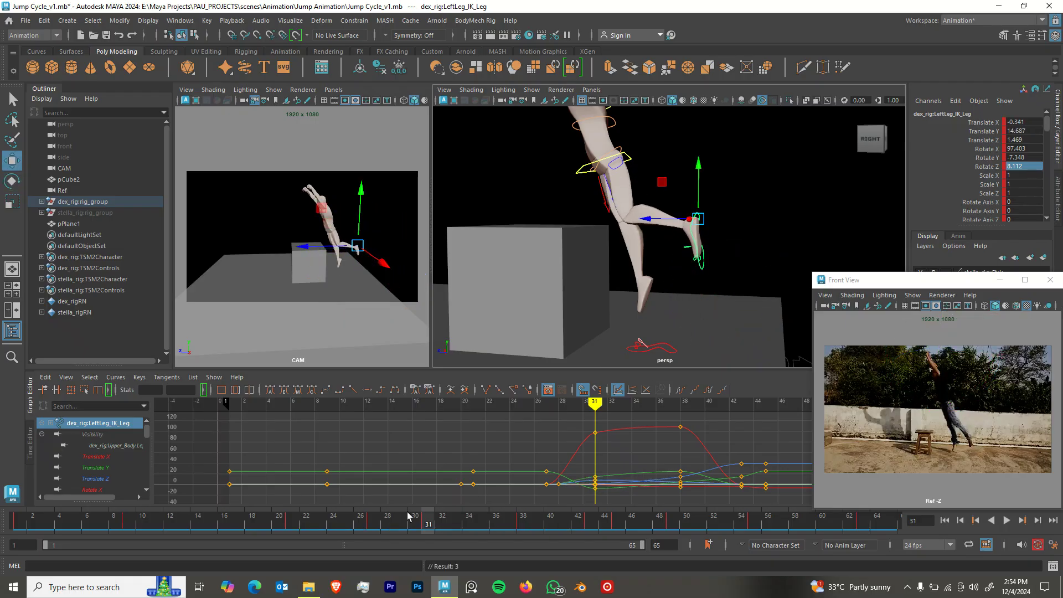
pyautogui.hotkey('alt', 'v')
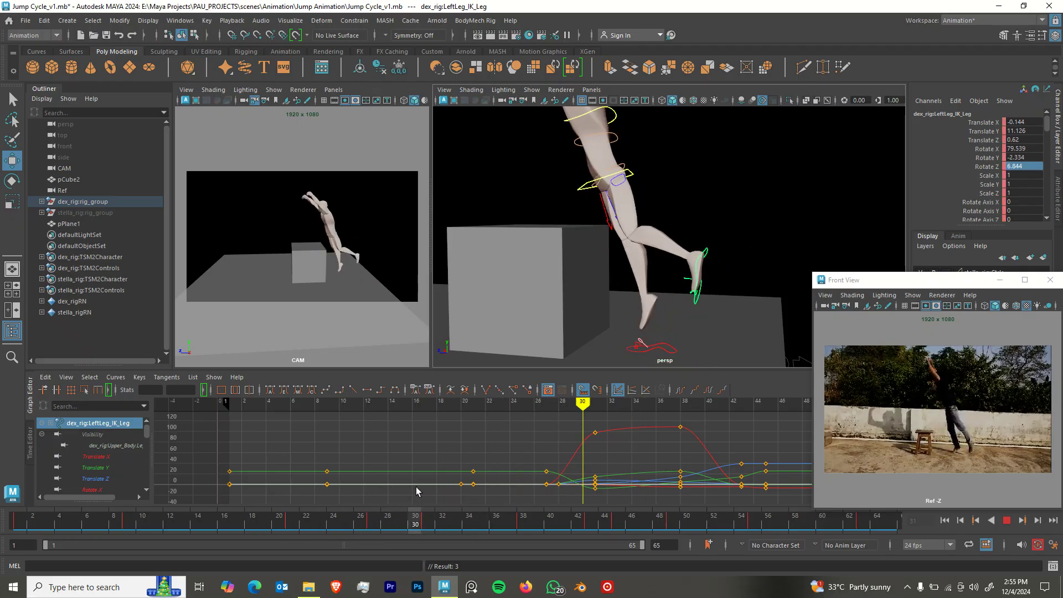
pyautogui.hotkey('alt', 'v')
# At frame 31, rotate the left foot IK control to about X 116.96, reposition it to about X -0.45, Y 14.24, Z 0.91, and play back.
pyautogui.press('e')
pyautogui.moveTo(668, 246); pyautogui.dragTo(704, 223)
pyautogui.press('w')
pyautogui.hotkey('alt', 'v')
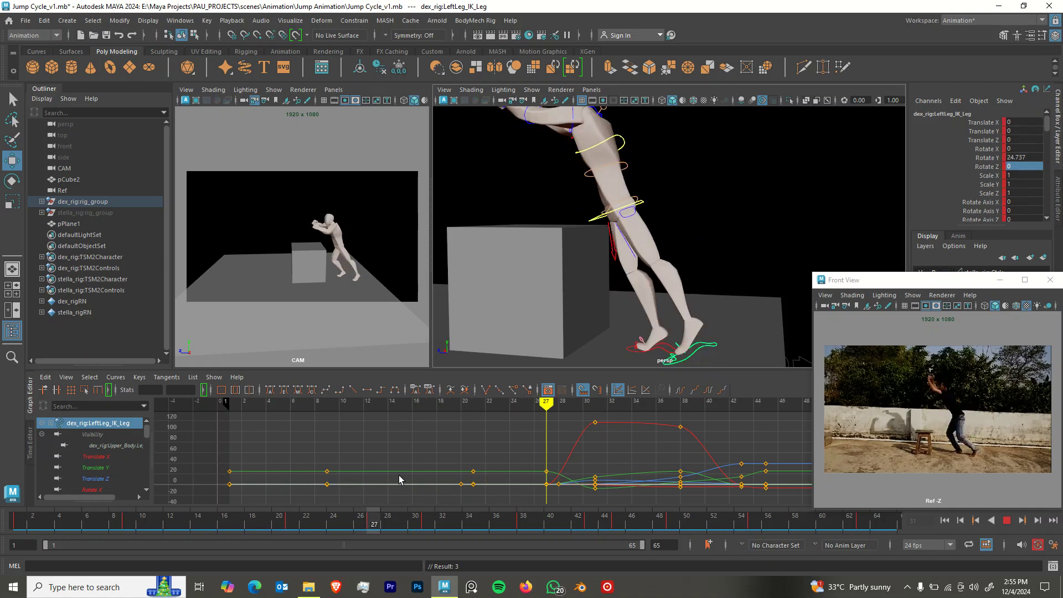
pyautogui.hotkey('alt', 'v')
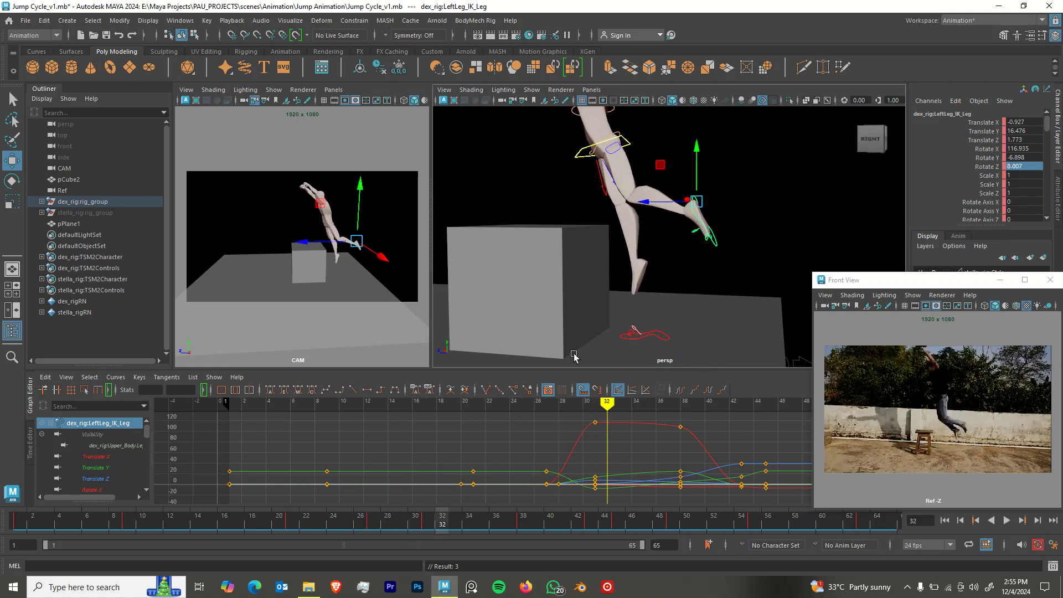
# Move the right foot IK control's grounded key to frame 30, and raise the control at frame 31 to about Y 5.87, Z 4.83.
pyautogui.click(648, 335)
pyautogui.moveTo(429, 523)
pyautogui.mouseDown()
pyautogui.moveTo(346, 526)
pyautogui.moveTo(387, 525)
pyautogui.moveTo(394, 500)
pyautogui.moveTo(391, 525)
pyautogui.moveTo(416, 521)
pyautogui.mouseUp()
pyautogui.doubleClick(424, 523)
pyautogui.keyDown('shift'); pyautogui.click(424, 523); pyautogui.keyUp('shift')
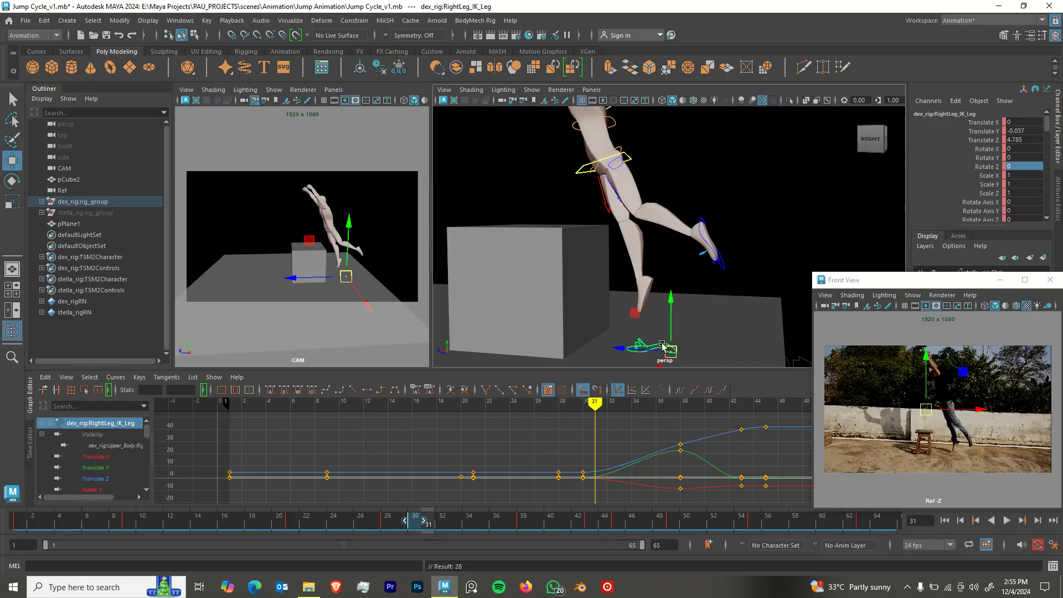
pyautogui.moveTo(672, 335); pyautogui.dragTo(649, 280)
pyautogui.hotkey('shift', 'w')
pyautogui.keyDown('alt'); pyautogui.moveTo(654, 323); pyautogui.dragTo(663, 325); pyautogui.keyUp('alt')
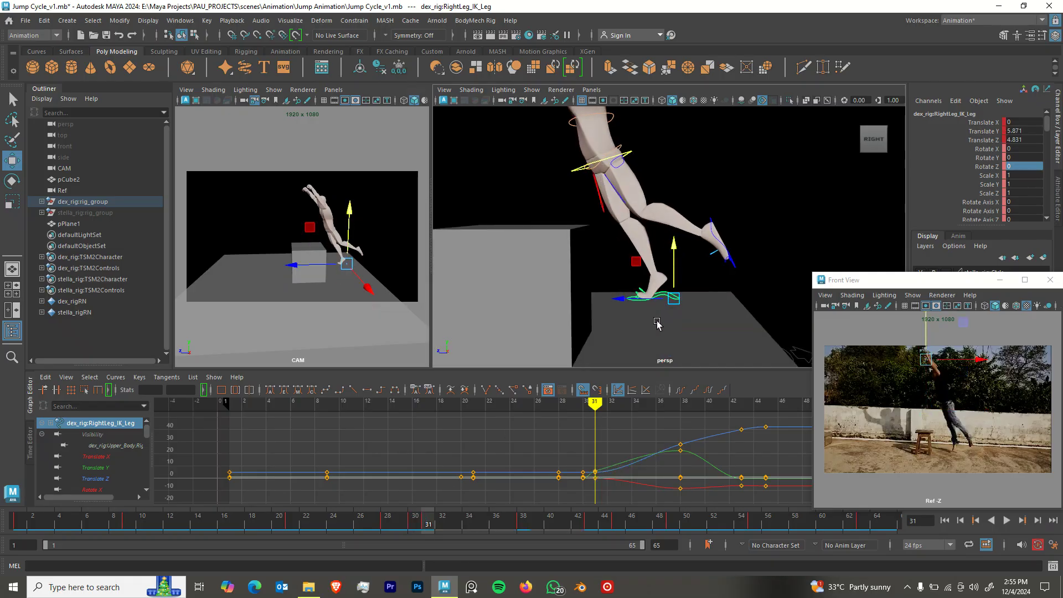
# At frame 31, rotate the right foot IK control to about X 17.40 and set the right heel pivot's Rotate Z to 0.
pyautogui.press('e')
pyautogui.moveTo(630, 275); pyautogui.dragTo(624, 289)
pyautogui.press('q')
pyautogui.click(642, 302)
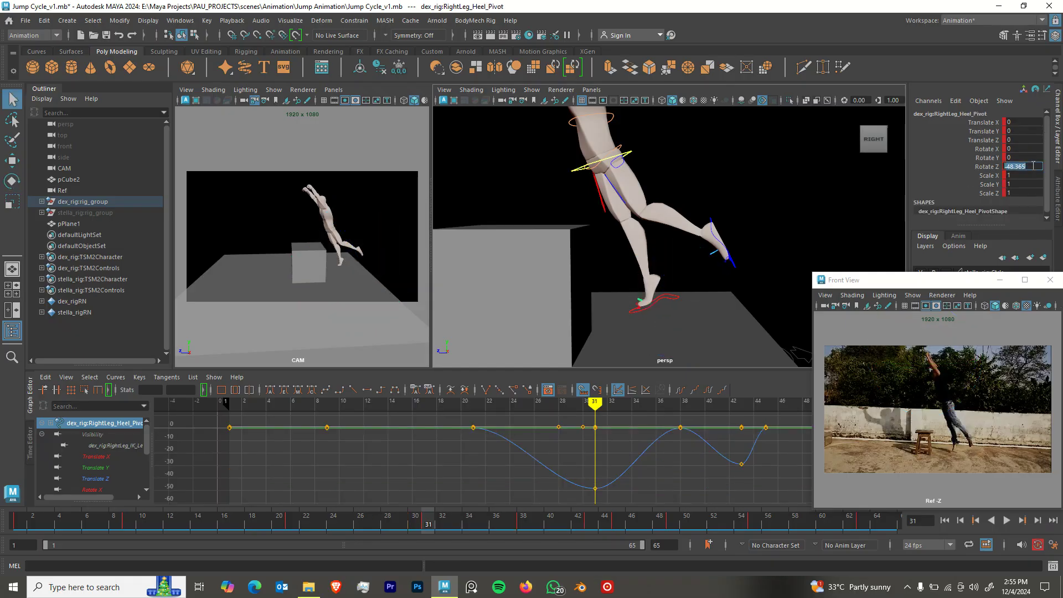
pyautogui.press('Return')
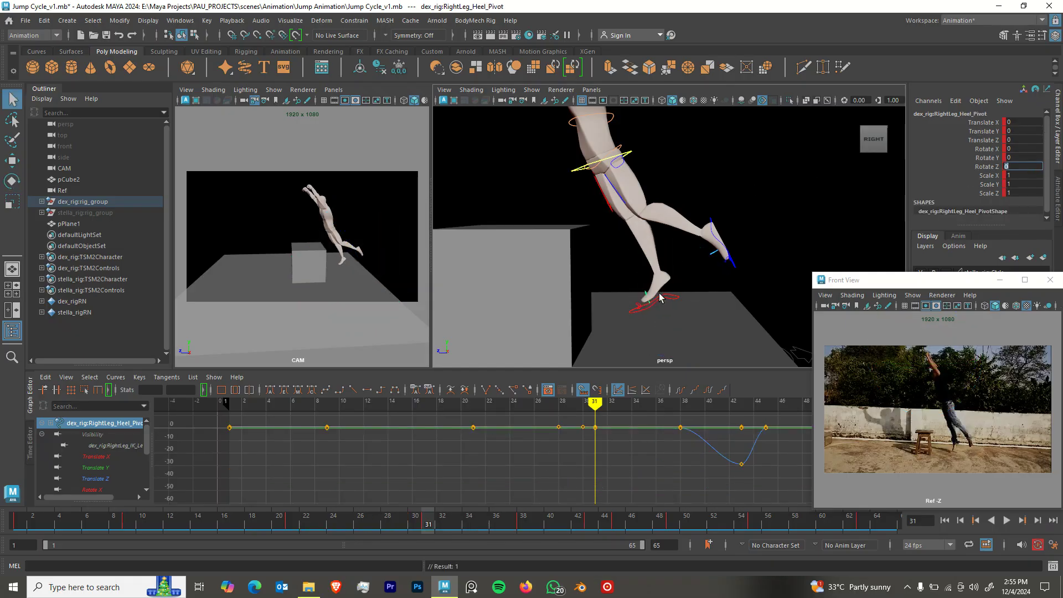
pyautogui.click(639, 308)
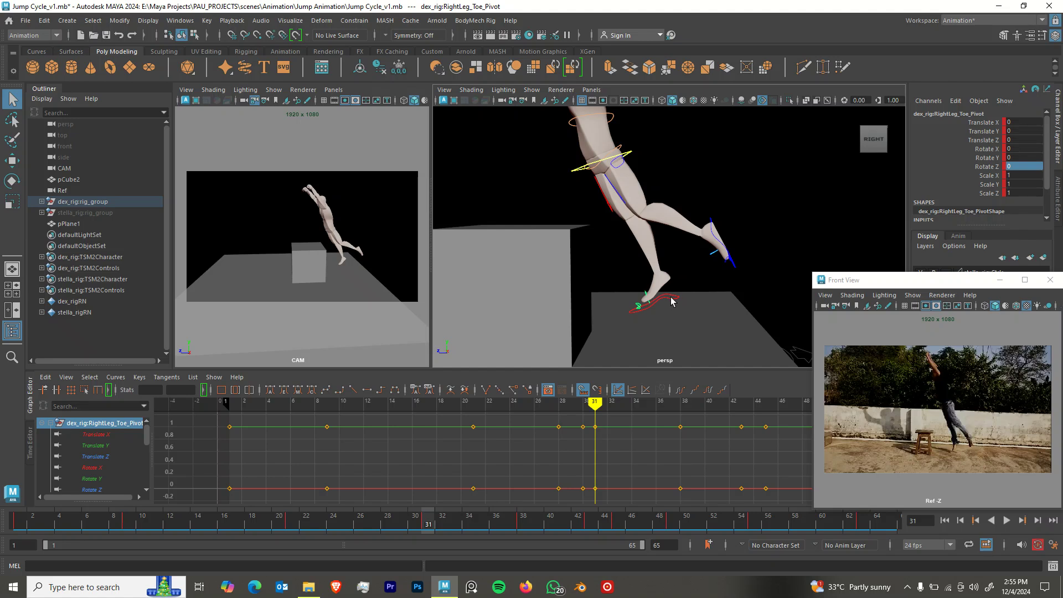
# At frame 31, pose the right foot IK control at about X -0.95, Y 7.37, Z 7.34 with Rotate X about 54.21.
pyautogui.click(665, 306)
pyautogui.press('w')
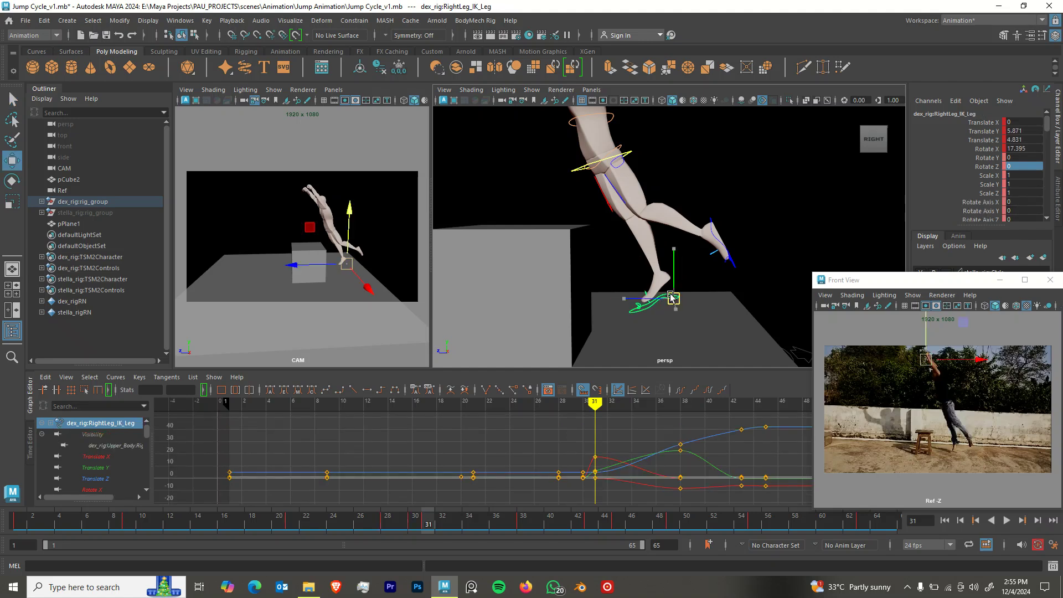
pyautogui.moveTo(671, 298); pyautogui.dragTo(655, 283)
pyautogui.press('e')
pyautogui.moveTo(618, 252); pyautogui.dragTo(566, 280)
pyautogui.press('w')
pyautogui.moveTo(649, 275)
pyautogui.mouseDown()
pyautogui.moveTo(712, 292)
pyautogui.moveTo(658, 282)
pyautogui.mouseUp()
pyautogui.press('e')
pyautogui.moveTo(679, 241); pyautogui.dragTo(672, 239)
pyautogui.keyDown('alt'); pyautogui.moveTo(641, 280); pyautogui.dragTo(640, 304); pyautogui.keyUp('alt')
pyautogui.press('w')
# Try shifting the right foot's frame 31 key to frame 30, review the playback, and undo the retiming.
pyautogui.click(415, 519)
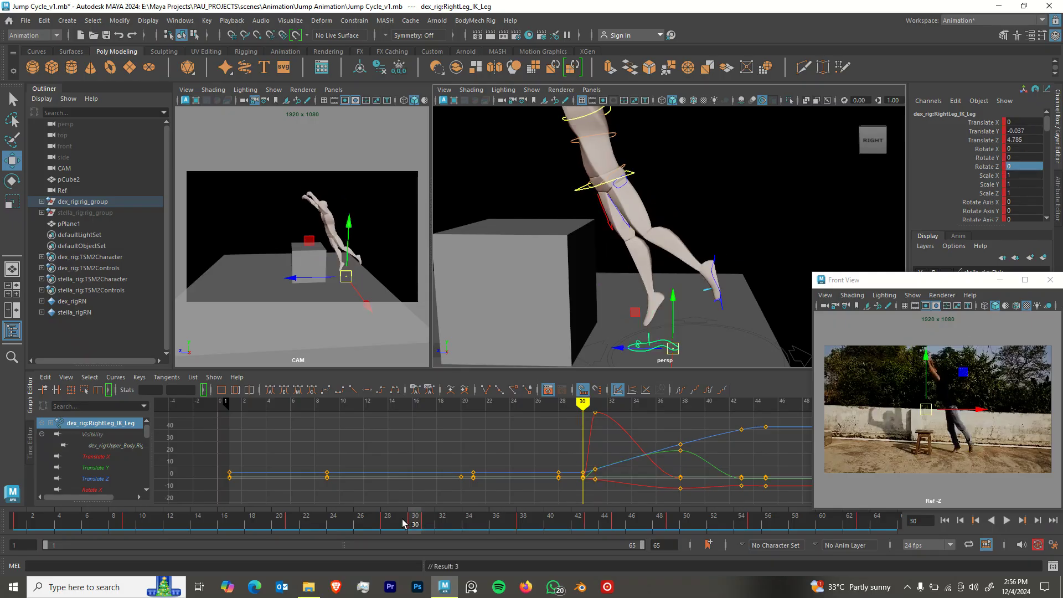
pyautogui.click(427, 523)
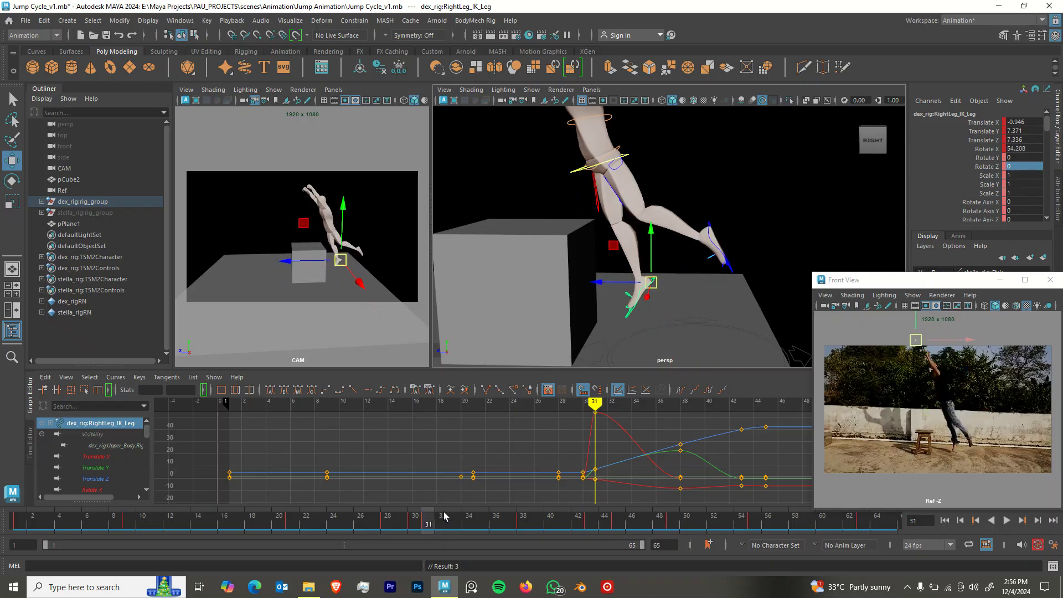
pyautogui.moveTo(431, 526); pyautogui.dragTo(418, 523)
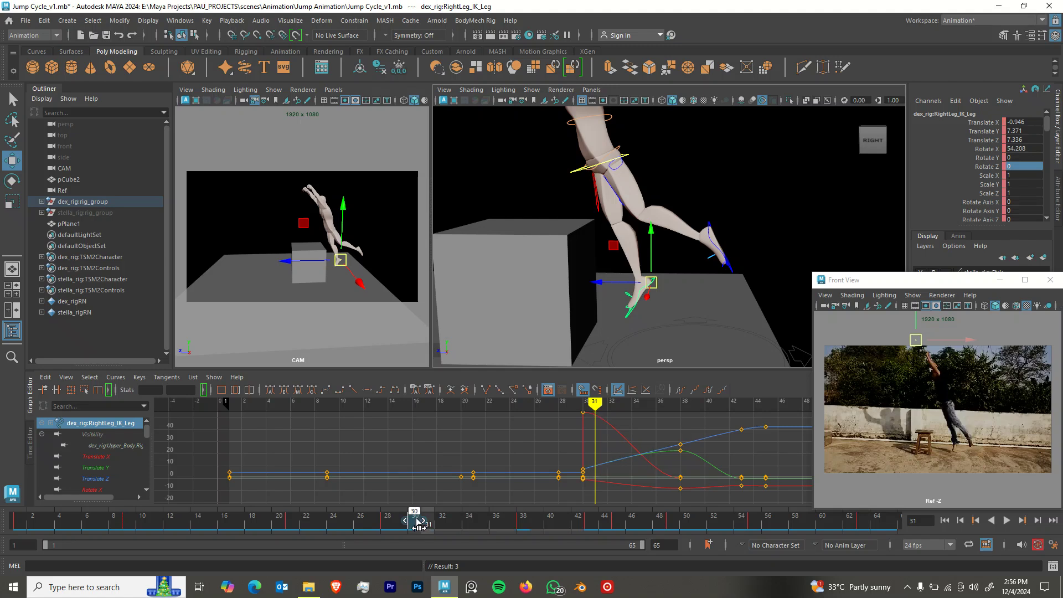
pyautogui.hotkey('alt', 'v')
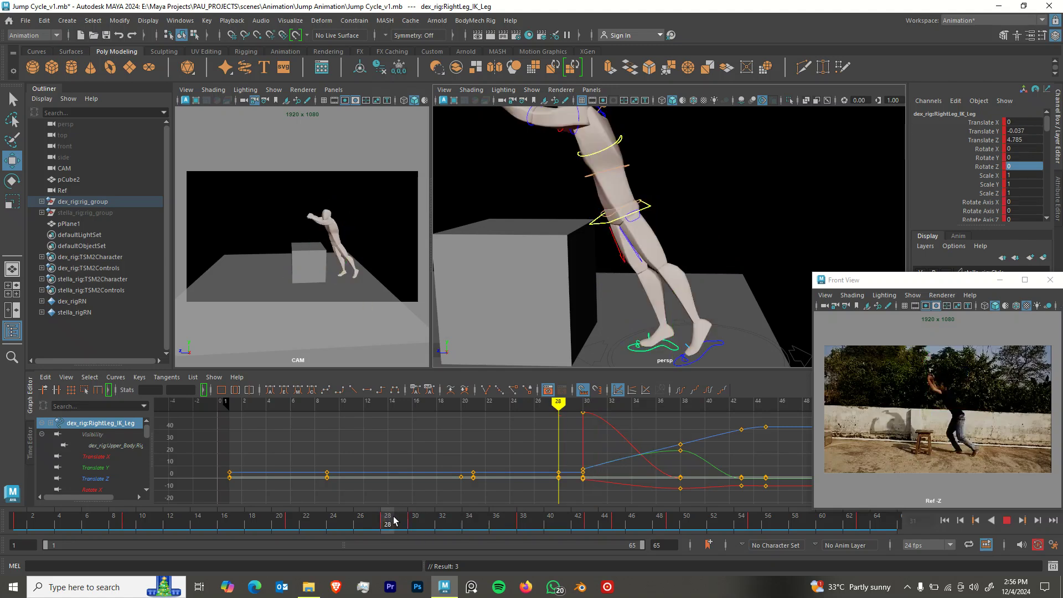
pyautogui.moveTo(402, 521); pyautogui.dragTo(422, 517)
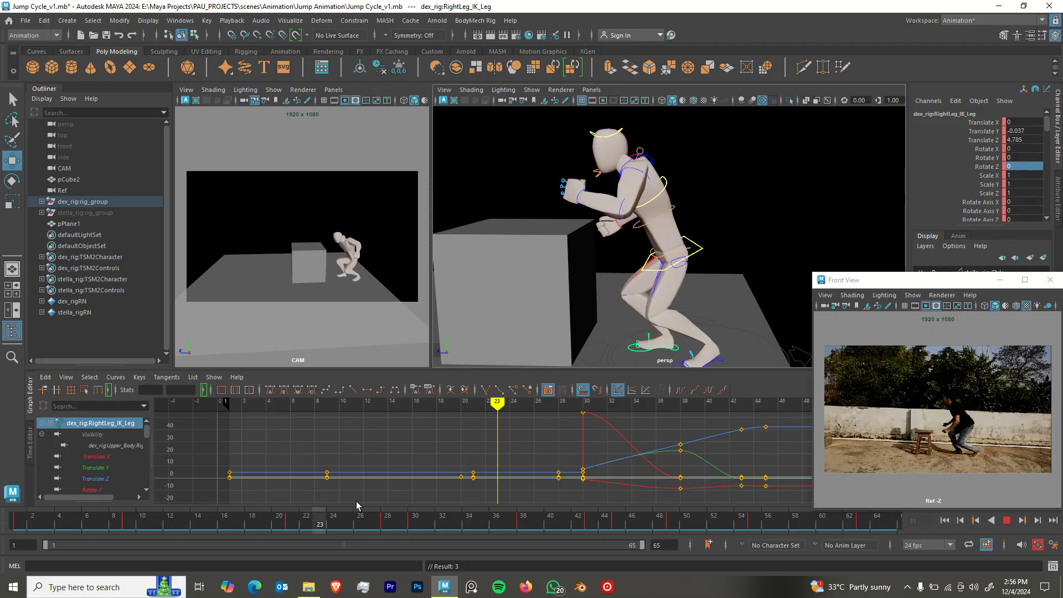
pyautogui.hotkey('alt', 'v')
pyautogui.hotkey('ctrl', 'z')
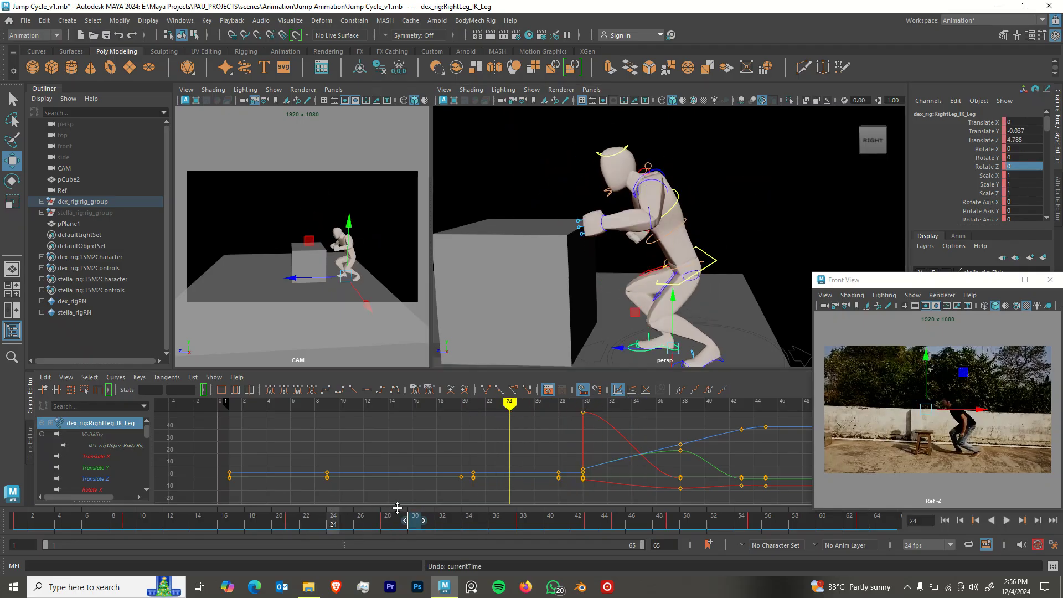
pyautogui.hotkey('ctrl', 'z')
# Copy the right foot's frame 31 pose onto frame 30, delete its frame 31 key, and play back the push-off.
pyautogui.click(414, 525)
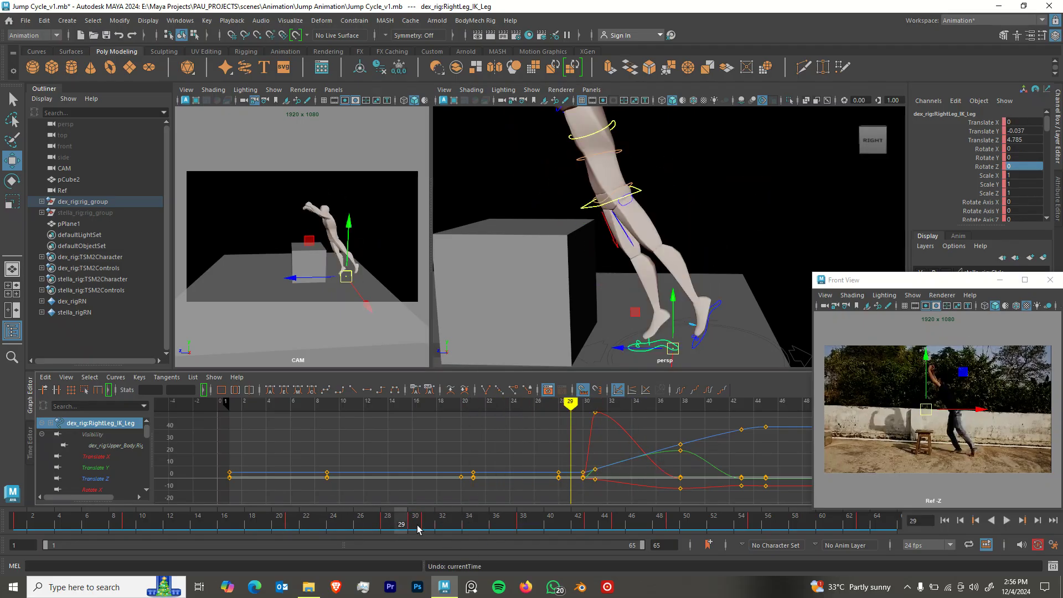
pyautogui.moveTo(416, 525); pyautogui.dragTo(433, 525)
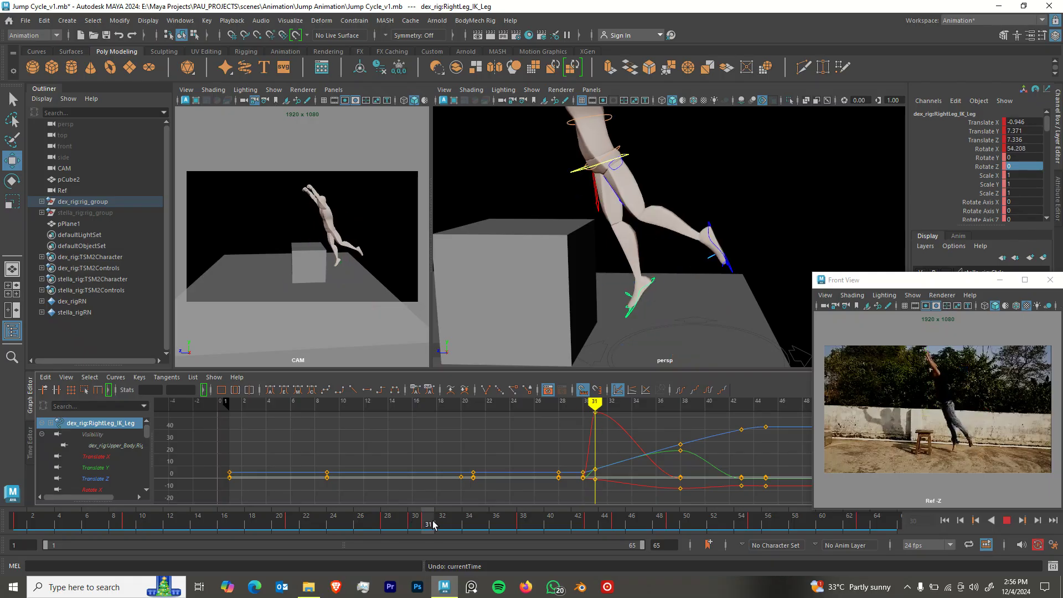
pyautogui.click(413, 522)
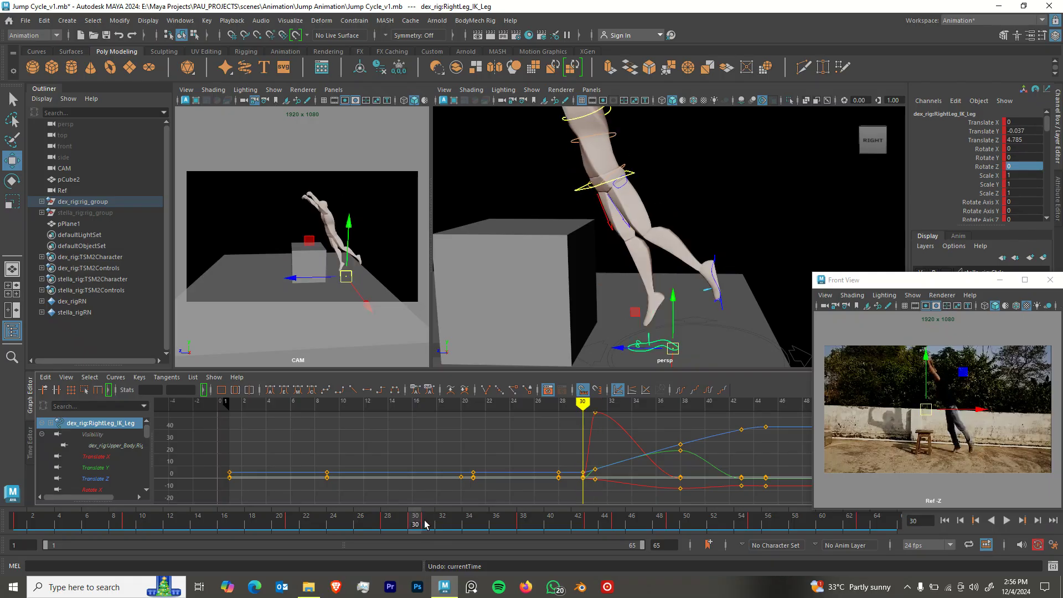
pyautogui.click(425, 524)
pyautogui.middleClick(417, 523)
pyautogui.press('s')
pyautogui.moveTo(395, 520); pyautogui.dragTo(429, 522)
pyautogui.rightClick(435, 523)
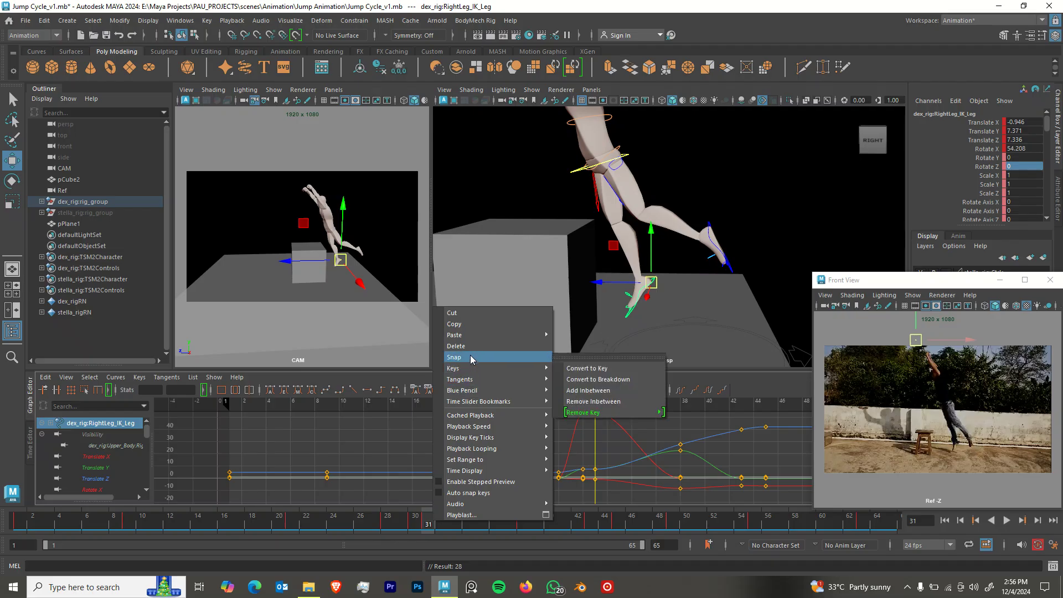
pyautogui.click(465, 346)
pyautogui.hotkey('alt', 'v')
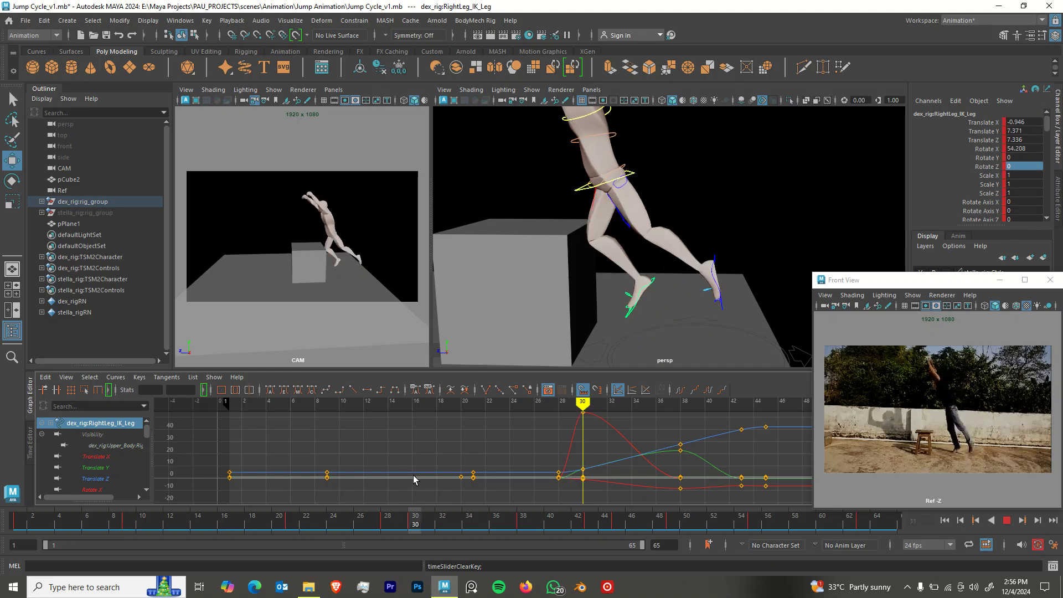
pyautogui.hotkey('alt', 'v')
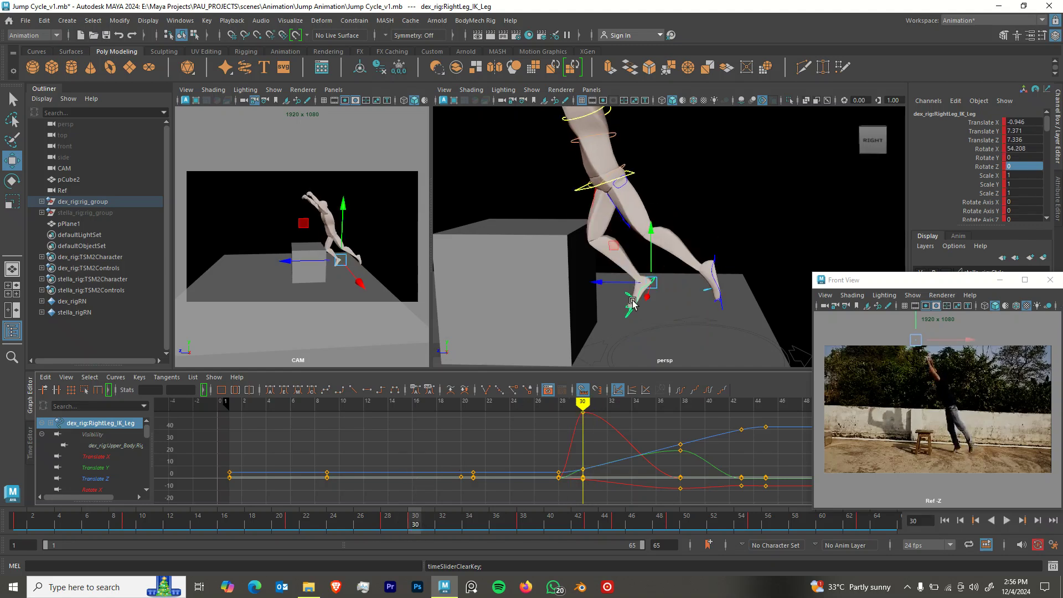
# At frame 30, lower the right foot IK control to about X -0.69, Y 5.58, Z 6.75, and play back the jump.
pyautogui.moveTo(657, 284); pyautogui.dragTo(664, 279)
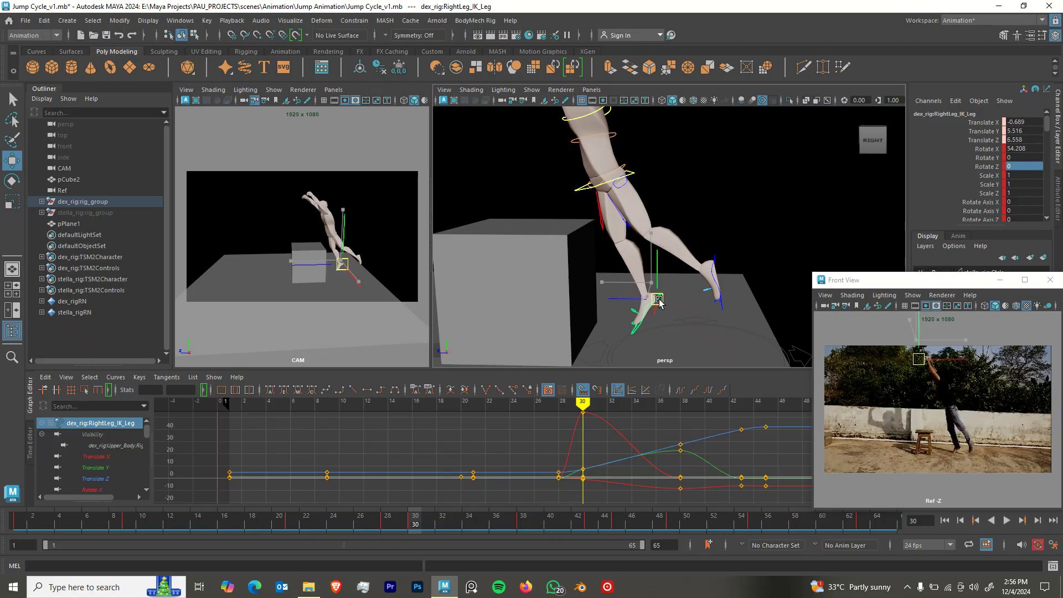
pyautogui.moveTo(658, 299); pyautogui.dragTo(658, 299)
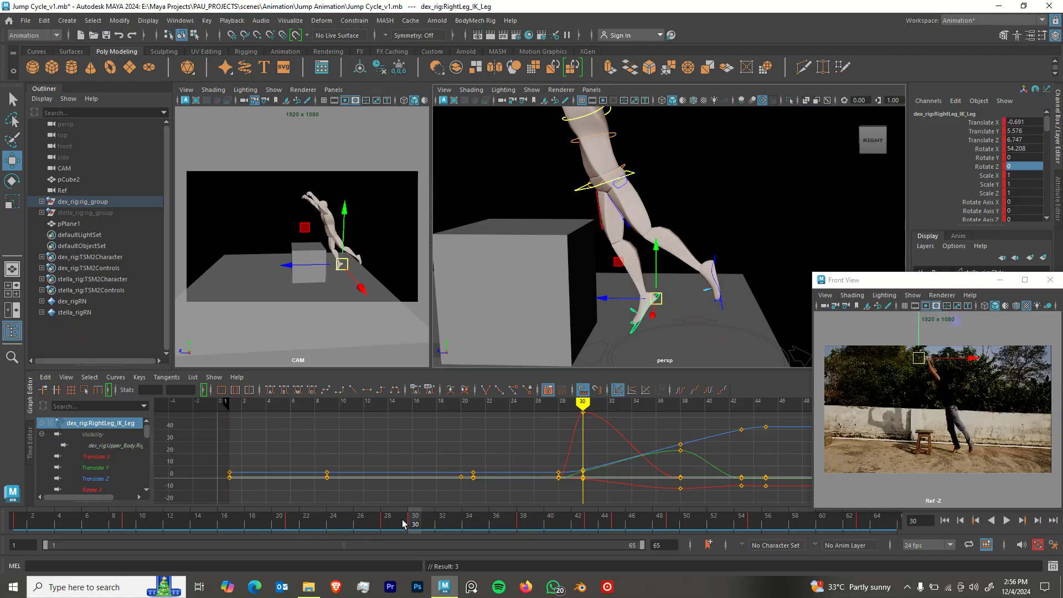
pyautogui.hotkey('alt', 'v')
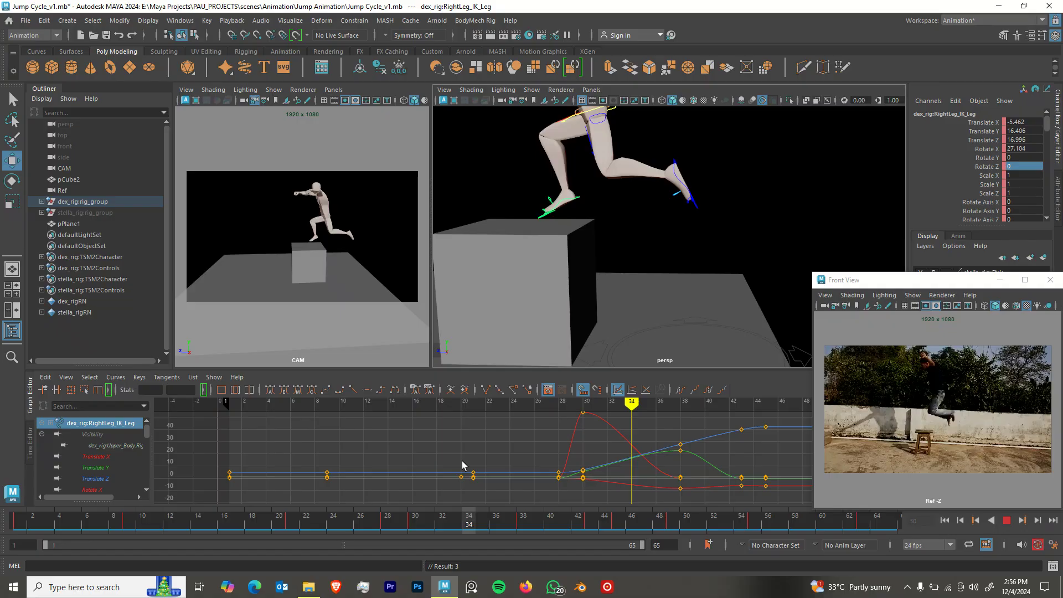
pyautogui.press('Escape')
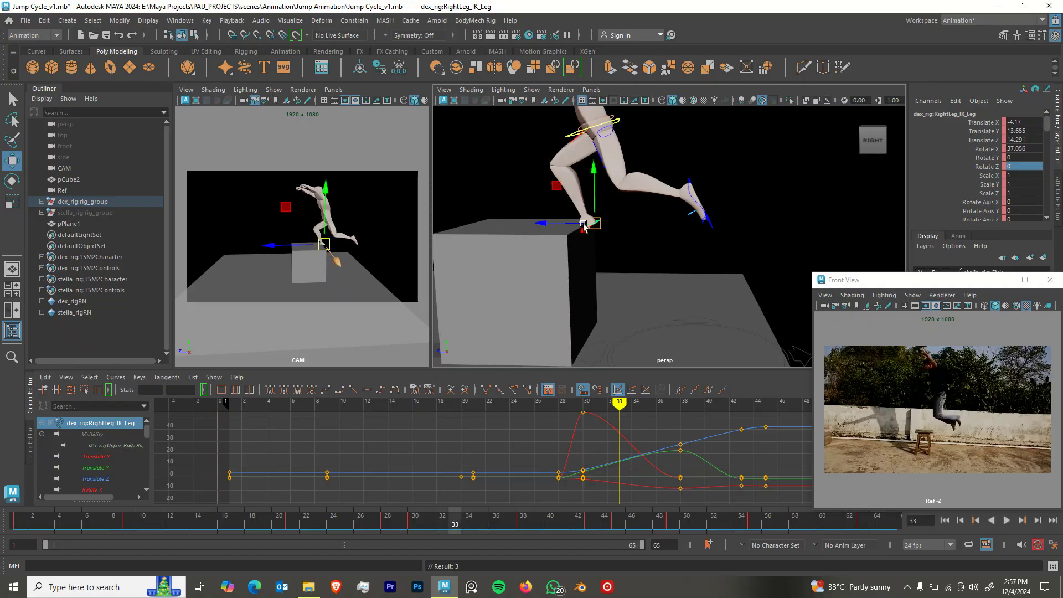
# At frame 33, pose the right foot IK control at about X -3.25, Y 16.81, Z 10.43 with Rotate X about 94.68.
pyautogui.keyDown('alt'); pyautogui.moveTo(589, 264); pyautogui.dragTo(630, 306); pyautogui.keyUp('alt')
pyautogui.moveTo(586, 228); pyautogui.dragTo(625, 215)
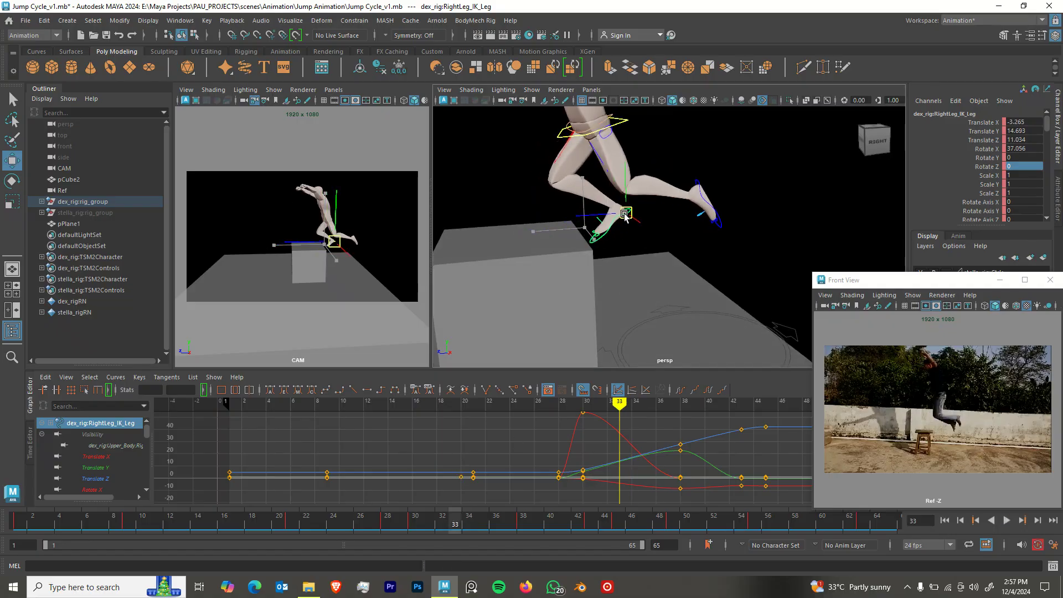
pyautogui.press('e')
pyautogui.moveTo(590, 183); pyautogui.dragTo(621, 206)
pyautogui.press('w')
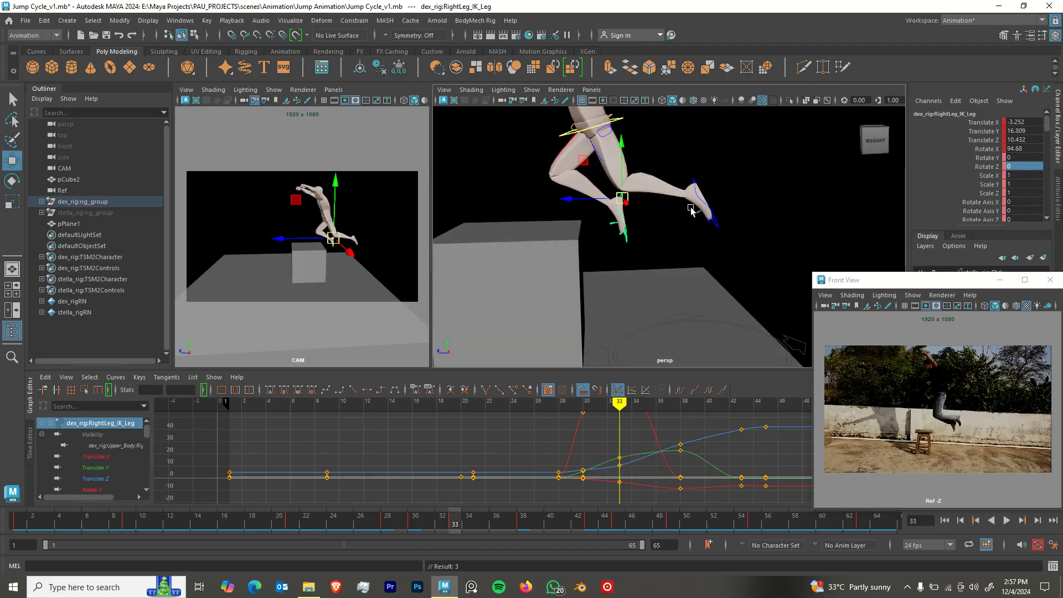
# At frame 33, raise and key the left foot IK control at about X -2.12, Y 21.96, Z 1.76, and play back the jump.
pyautogui.click(702, 199)
pyautogui.moveTo(702, 199); pyautogui.dragTo(699, 170)
pyautogui.hotkey('shift', 'w')
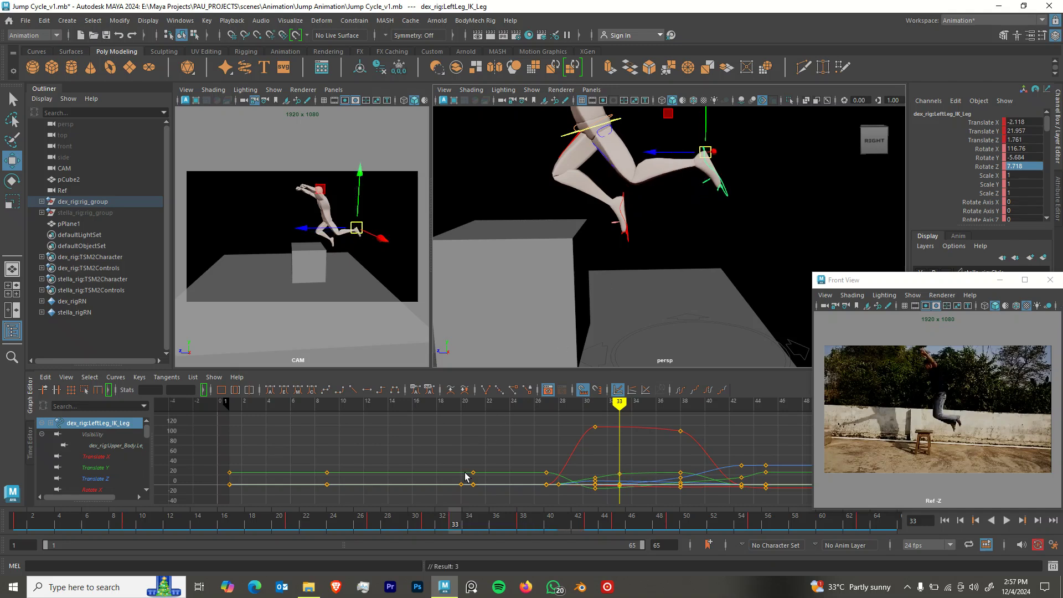
pyautogui.click(447, 525)
pyautogui.hotkey('alt', 'v')
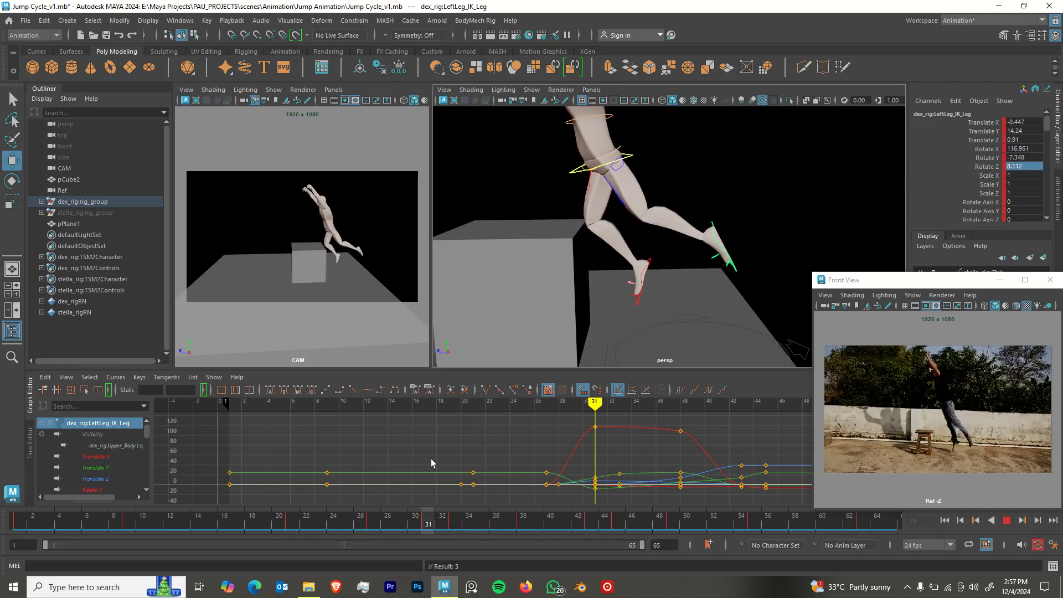
pyautogui.hotkey('alt', 'v')
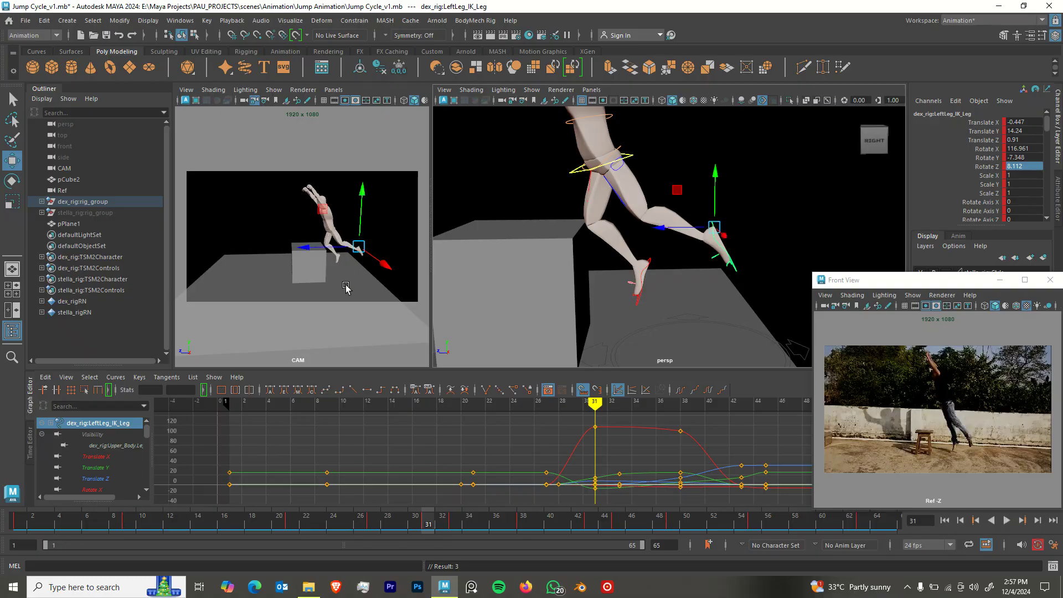
pyautogui.hotkey('alt', 'v')
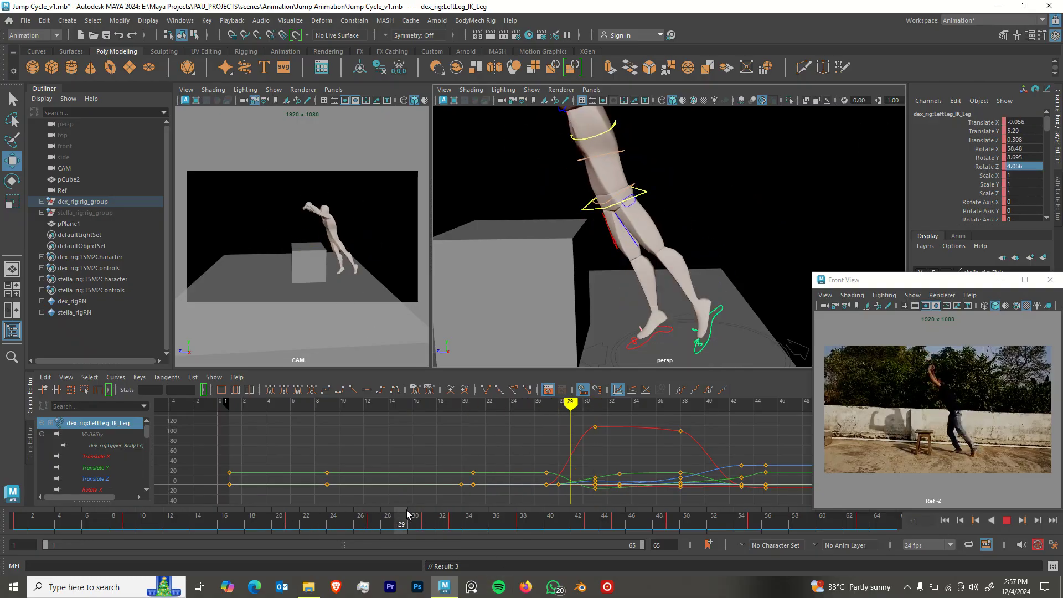
# At frame 41, lift the right foot IK control and set the right heel pivot's Rotate Z to 0.
pyautogui.moveTo(438, 524)
pyautogui.mouseDown()
pyautogui.moveTo(238, 497)
pyautogui.moveTo(600, 499)
pyautogui.moveTo(456, 501)
pyautogui.moveTo(560, 504)
pyautogui.mouseUp()
pyautogui.keyDown('alt'); pyautogui.moveTo(604, 253); pyautogui.dragTo(785, 228, button='middle'); pyautogui.keyUp('alt')
pyautogui.click(576, 250)
pyautogui.moveTo(585, 255); pyautogui.dragTo(577, 186)
pyautogui.press('e')
pyautogui.keyDown('alt'); pyautogui.moveTo(538, 239); pyautogui.dragTo(573, 248); pyautogui.keyUp('alt')
pyautogui.press('q')
pyautogui.click(588, 221)
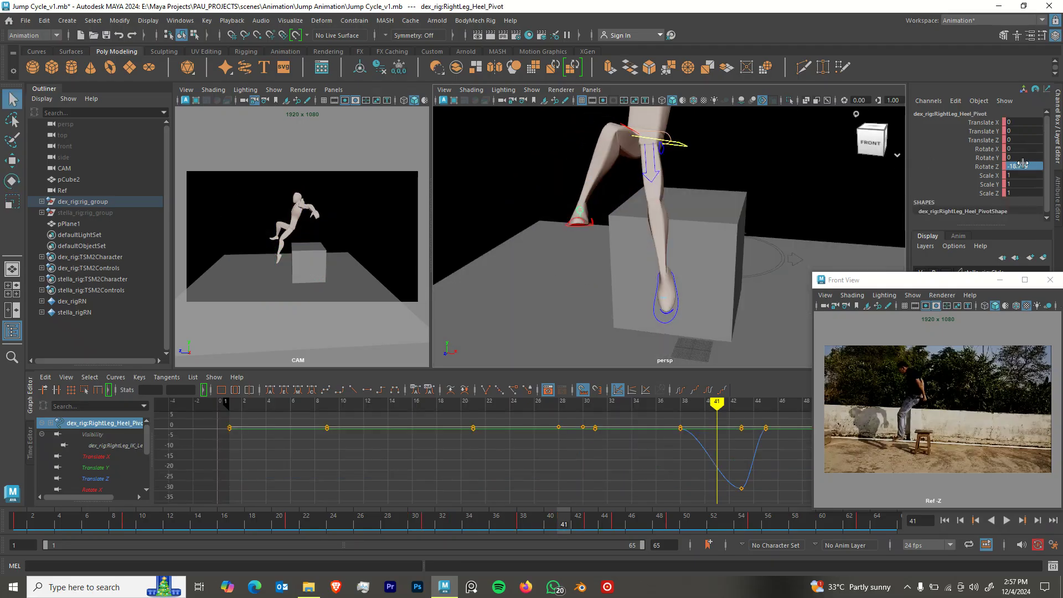
pyautogui.write('0')
pyautogui.press('Return')
# At frame 41, pose the right foot IK control at about X -6.86, Y 14.78, Z 34.87 and refine its rotation.
pyautogui.keyDown('alt'); pyautogui.moveTo(544, 194); pyautogui.dragTo(527, 206); pyautogui.keyUp('alt')
pyautogui.click(563, 244)
pyautogui.keyDown('alt'); pyautogui.moveTo(556, 267); pyautogui.dragTo(621, 202); pyautogui.keyUp('alt')
pyautogui.click(550, 215)
pyautogui.press('e')
pyautogui.press('w')
pyautogui.keyDown('alt'); pyautogui.moveTo(626, 183); pyautogui.dragTo(622, 231, button='middle'); pyautogui.keyUp('alt')
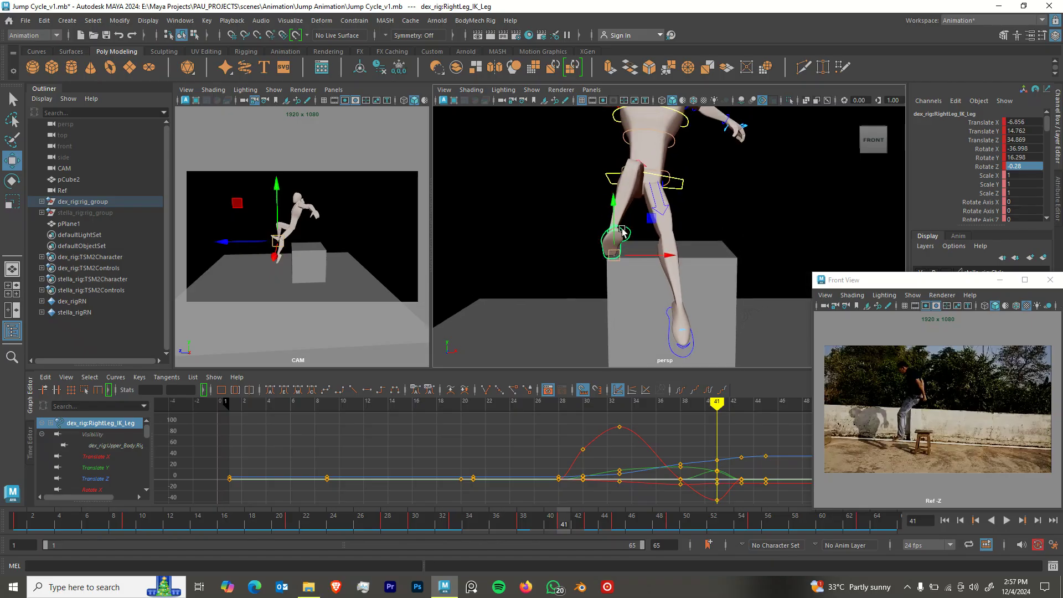
pyautogui.press('e')
pyautogui.moveTo(648, 297)
pyautogui.mouseDown()
pyautogui.moveTo(637, 312)
pyautogui.moveTo(645, 304)
pyautogui.mouseUp()
# At frame 41, rotate the pelvis IK control to about X 32.04, Y 20.87, Z -21.66.
pyautogui.keyDown('alt'); pyautogui.moveTo(631, 228); pyautogui.dragTo(652, 239); pyautogui.keyUp('alt')
pyautogui.click(637, 237)
pyautogui.click(644, 208)
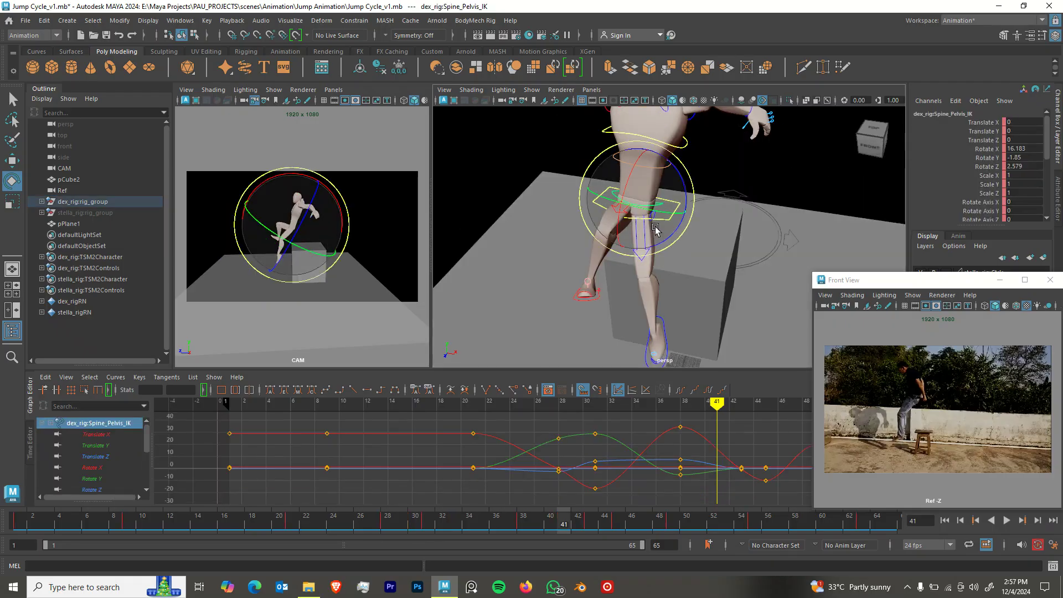
pyautogui.keyDown('alt'); pyautogui.moveTo(660, 221); pyautogui.dragTo(600, 176); pyautogui.keyUp('alt')
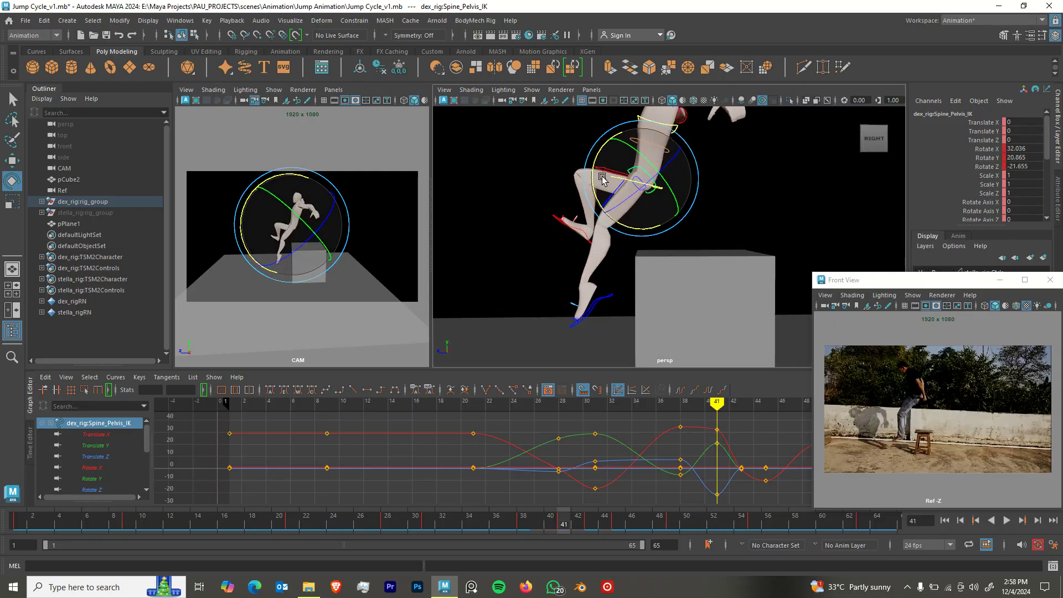
pyautogui.keyDown('alt'); pyautogui.moveTo(600, 175); pyautogui.dragTo(620, 235, button='middle'); pyautogui.keyUp('alt')
pyautogui.press('q')
# At frame 41, rotate the middle spine and torso controls together to key the bend, and play back the landing.
pyautogui.keyDown('alt'); pyautogui.moveTo(659, 212); pyautogui.dragTo(685, 245); pyautogui.keyUp('alt')
pyautogui.click(674, 203)
pyautogui.keyDown('shift'); pyautogui.click(684, 179); pyautogui.keyUp('shift')
pyautogui.press('e')
pyautogui.keyDown('alt'); pyautogui.moveTo(685, 246); pyautogui.dragTo(684, 262, button='middle'); pyautogui.keyUp('alt')
pyautogui.moveTo(535, 521); pyautogui.dragTo(637, 506)
pyautogui.hotkey('alt', 'v')
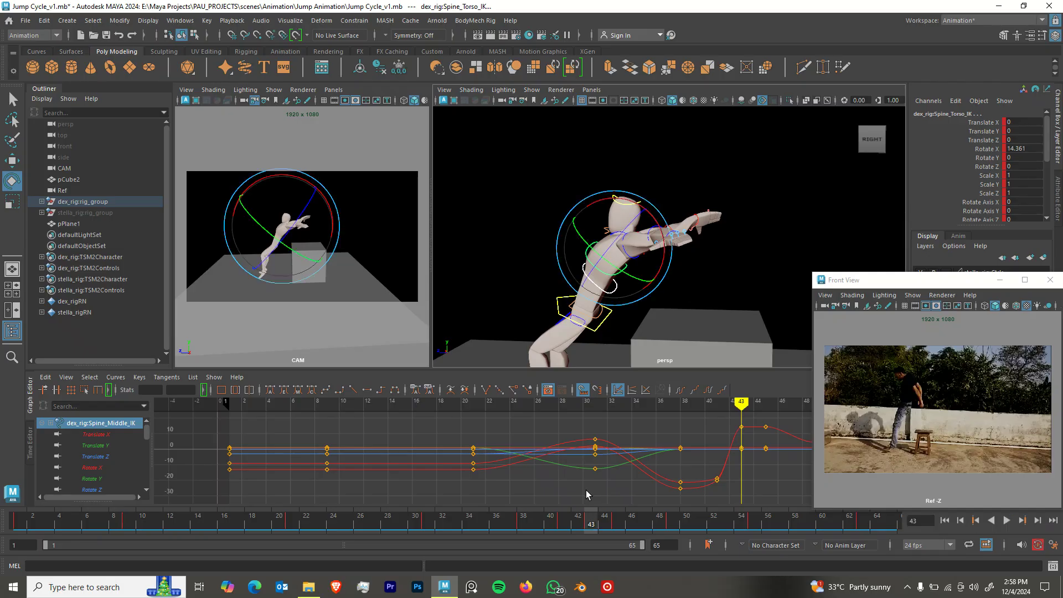
# Play back the push-off, flight and landing from several frames to examine the body and leg motion against the reference.
pyautogui.moveTo(566, 518); pyautogui.dragTo(355, 491)
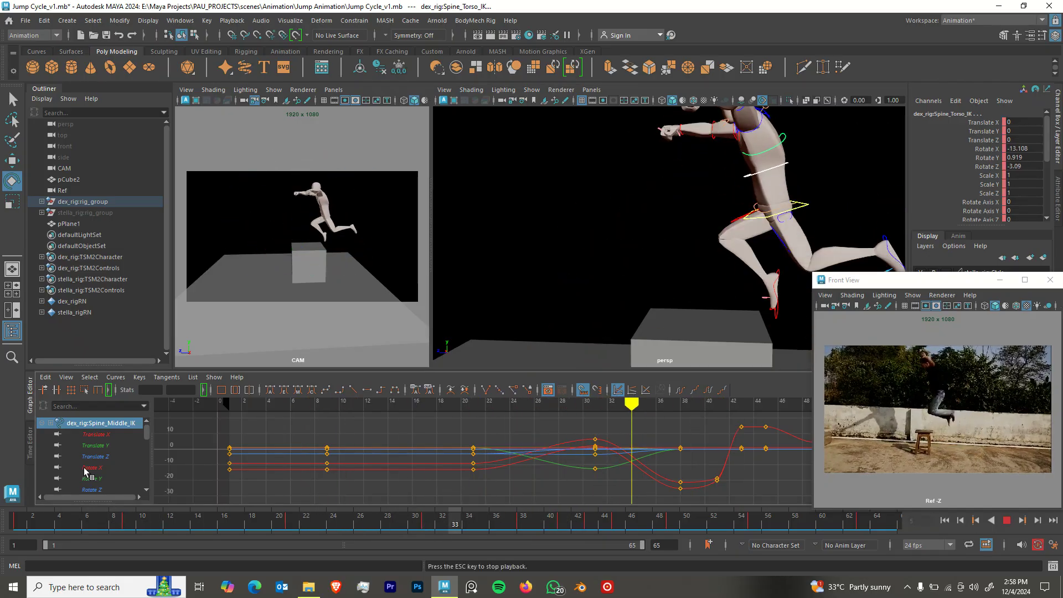
pyautogui.press('Escape')
pyautogui.click(317, 508)
pyautogui.hotkey('alt', 'v')
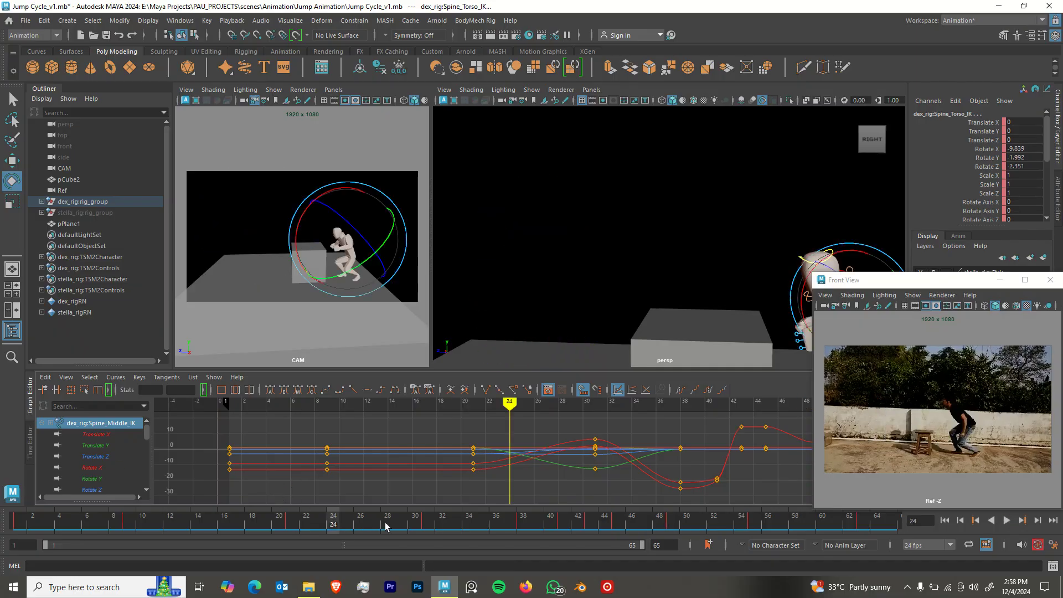
pyautogui.press('Escape')
pyautogui.click(508, 520)
pyautogui.hotkey('alt', 'v')
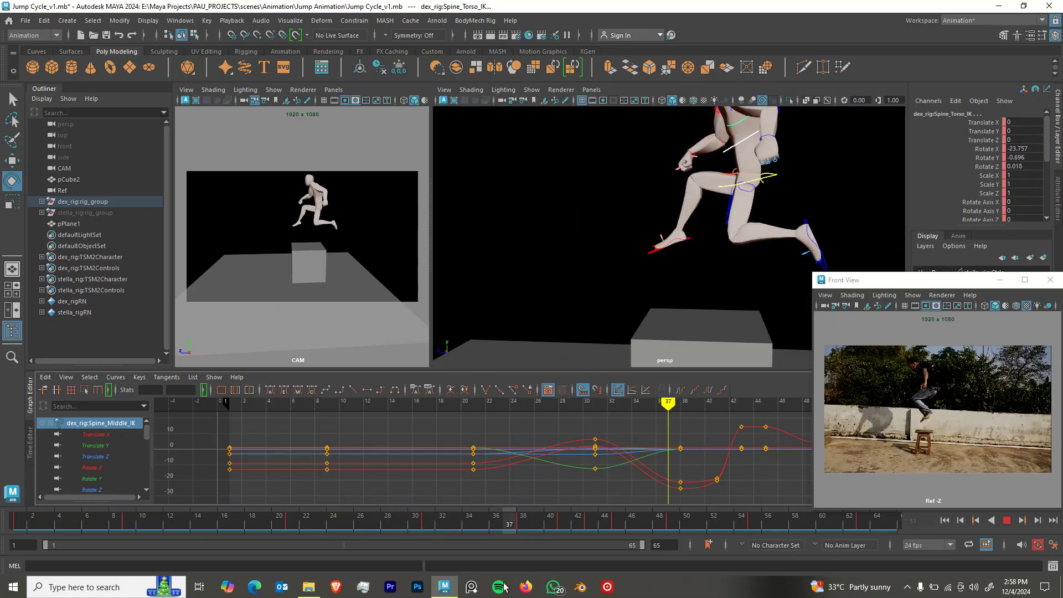
pyautogui.press('Escape')
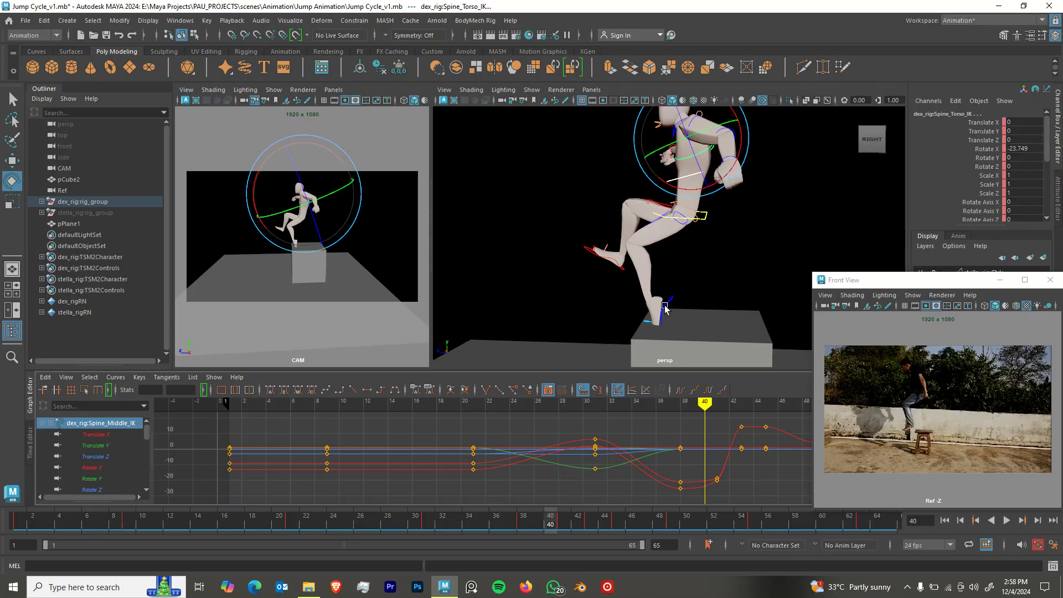
# At frame 40, pose the left foot IK control at about X -5.48, Y 20.63, Z 19.09 with Rotate X about 63.37, and play back.
pyautogui.click(672, 301)
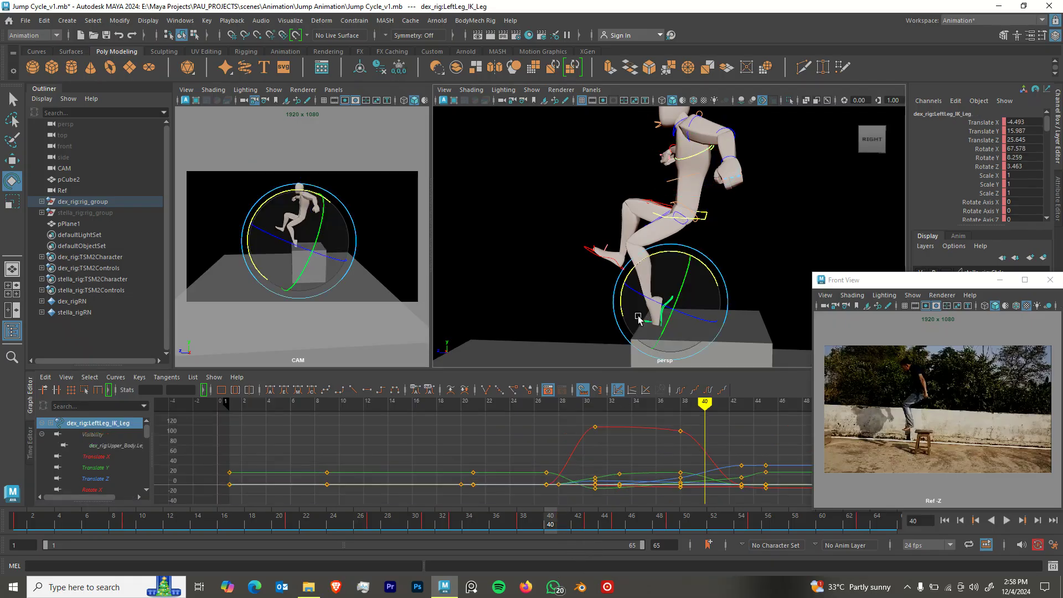
pyautogui.moveTo(724, 296); pyautogui.dragTo(728, 265)
pyautogui.press('w')
pyautogui.press('e')
pyautogui.press('w')
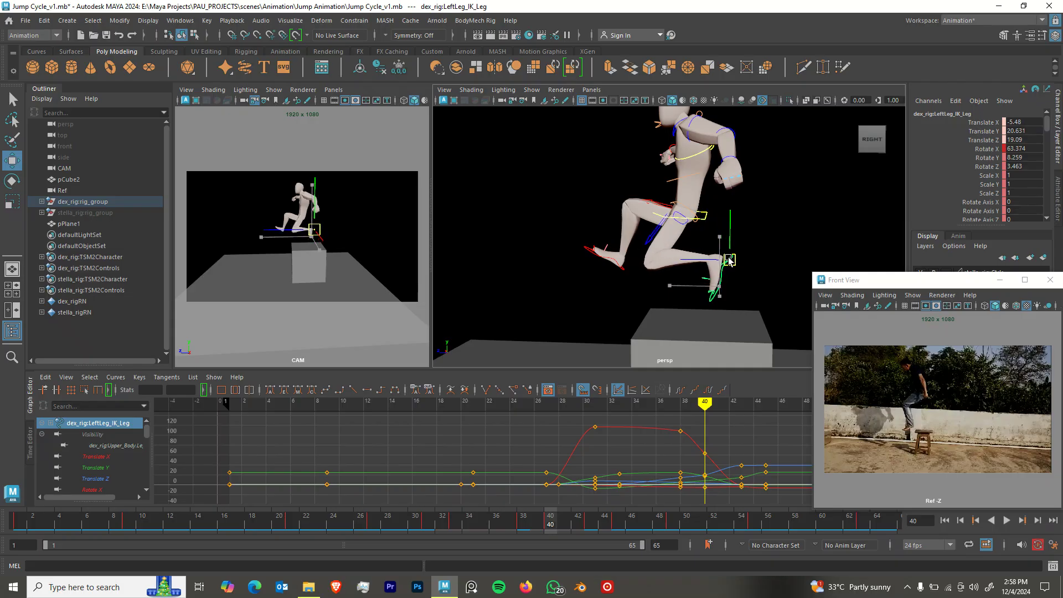
pyautogui.hotkey('alt', 'v')
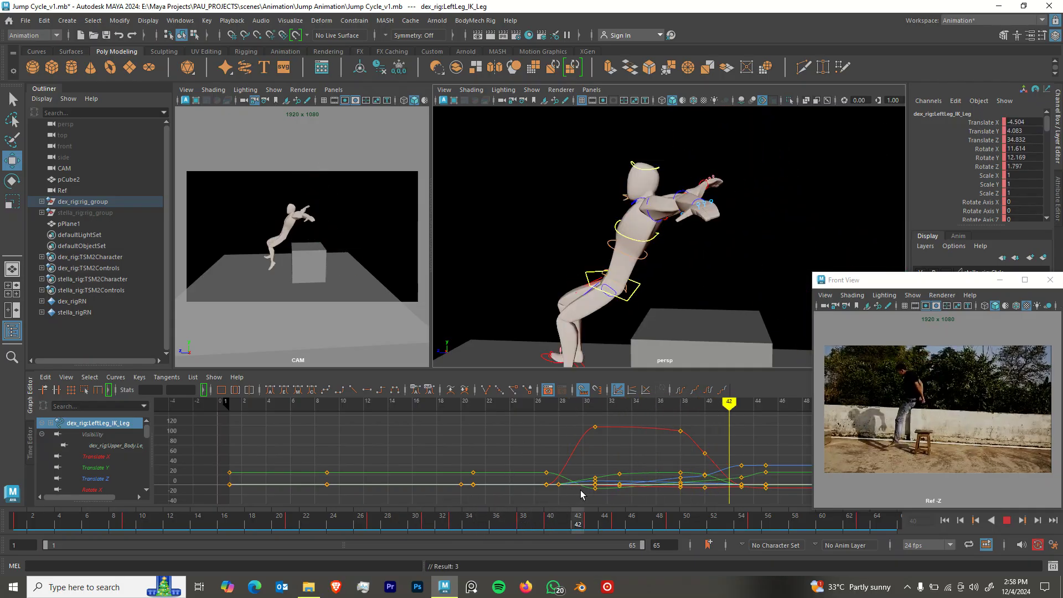
pyautogui.hotkey('alt', 'v')
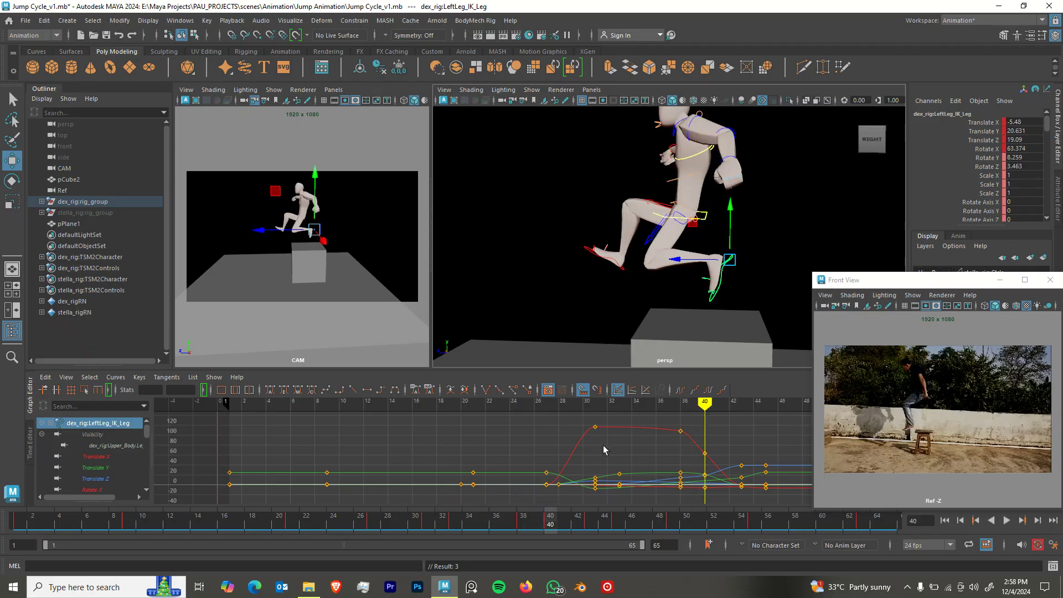
# At frame 40, shift the left foot IK control to about X -4.78, Y 20.33, Z 25.83 with Rotate X about 22.62, and play back.
pyautogui.moveTo(688, 274); pyautogui.dragTo(671, 265)
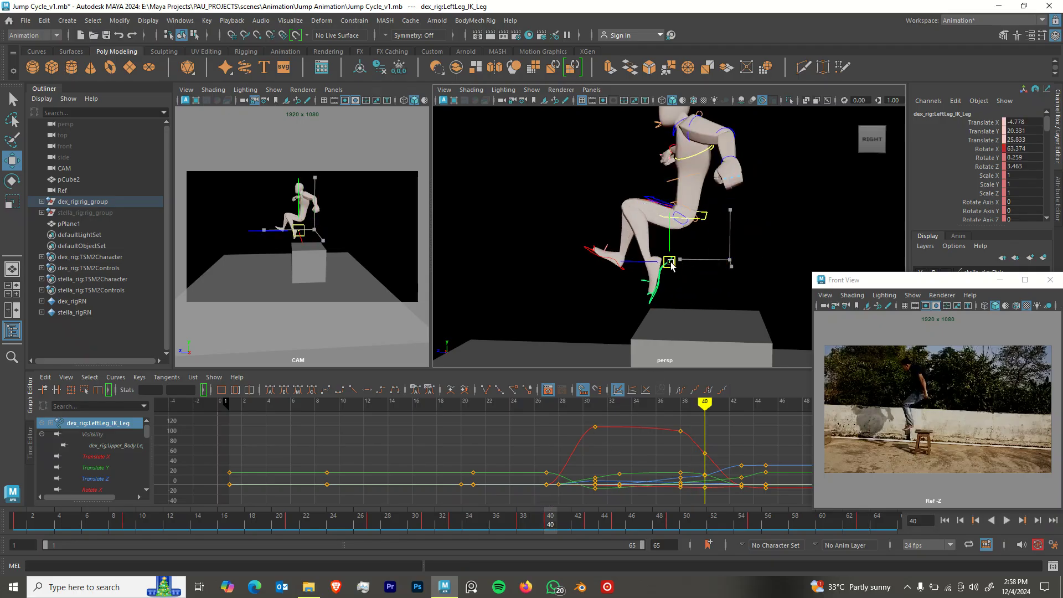
pyautogui.press('e')
pyautogui.moveTo(678, 214); pyautogui.dragTo(703, 234)
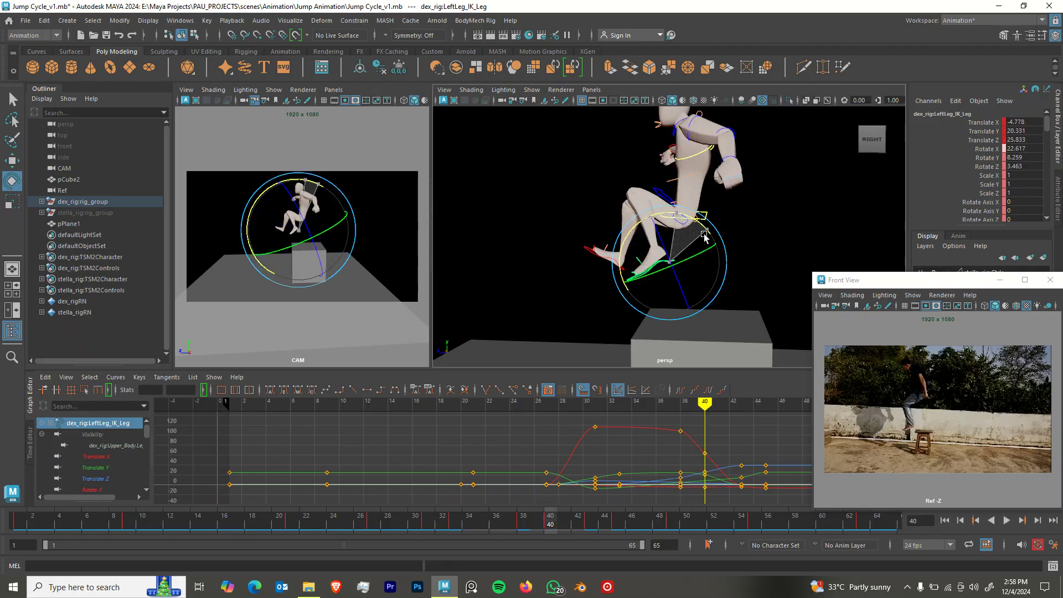
pyautogui.click(523, 525)
pyautogui.hotkey('alt', 'v')
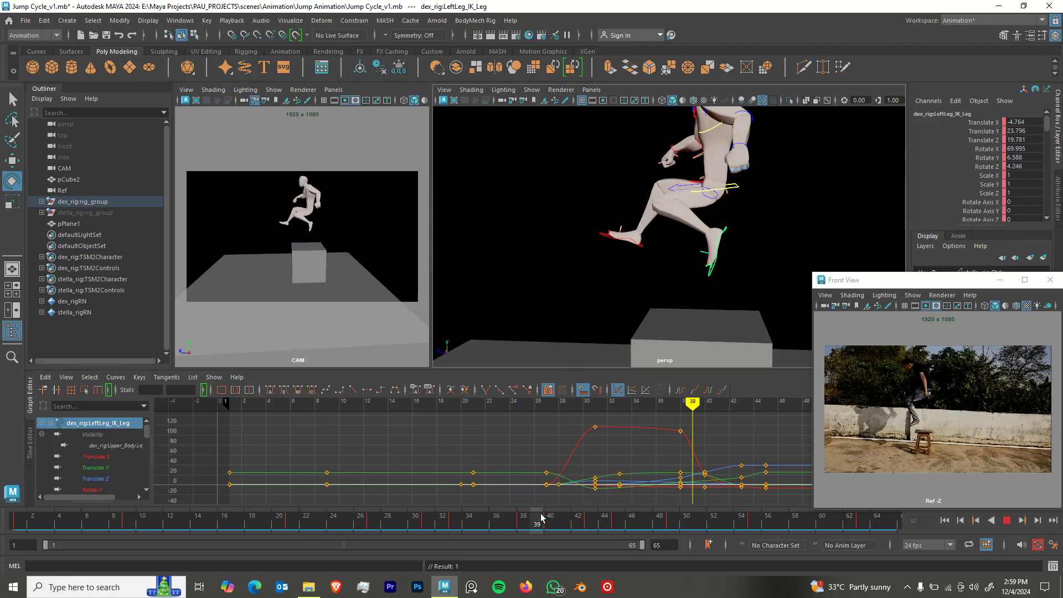
# At frame 40, raise the left foot IK control to about X -4.80, Y 22.43, Z 27.04 with Rotate X about 3.39, and play back.
pyautogui.click(550, 517)
pyautogui.press('w')
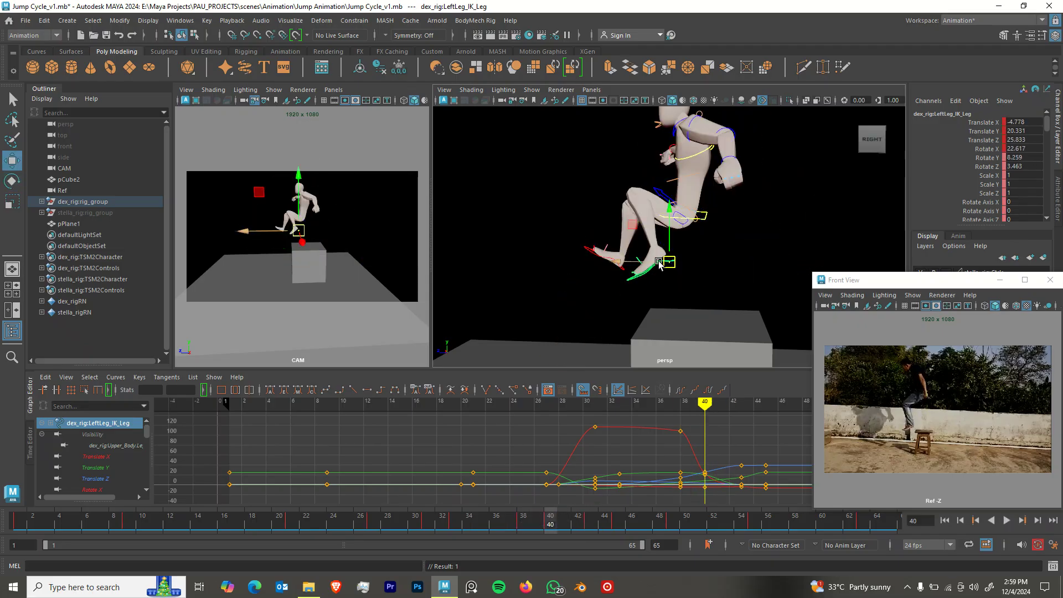
pyautogui.moveTo(665, 264); pyautogui.dragTo(665, 247)
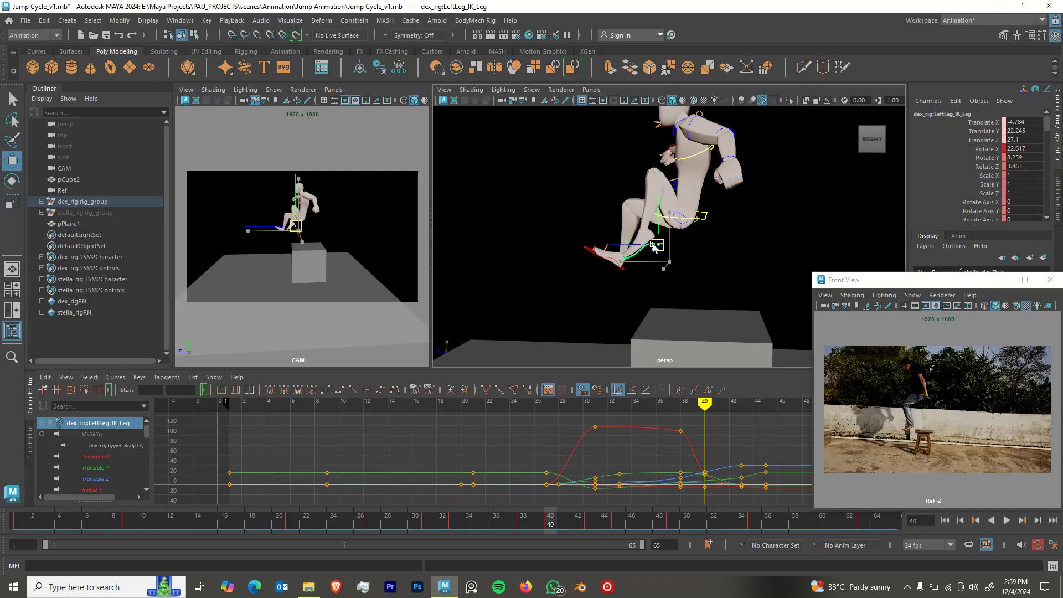
pyautogui.press('e')
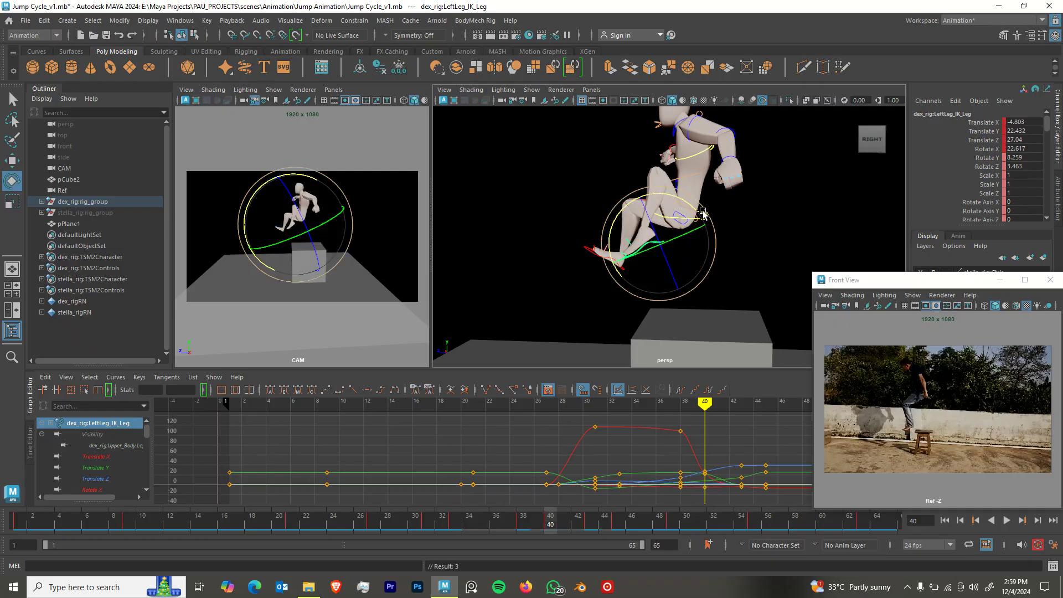
pyautogui.moveTo(701, 216); pyautogui.dragTo(707, 219)
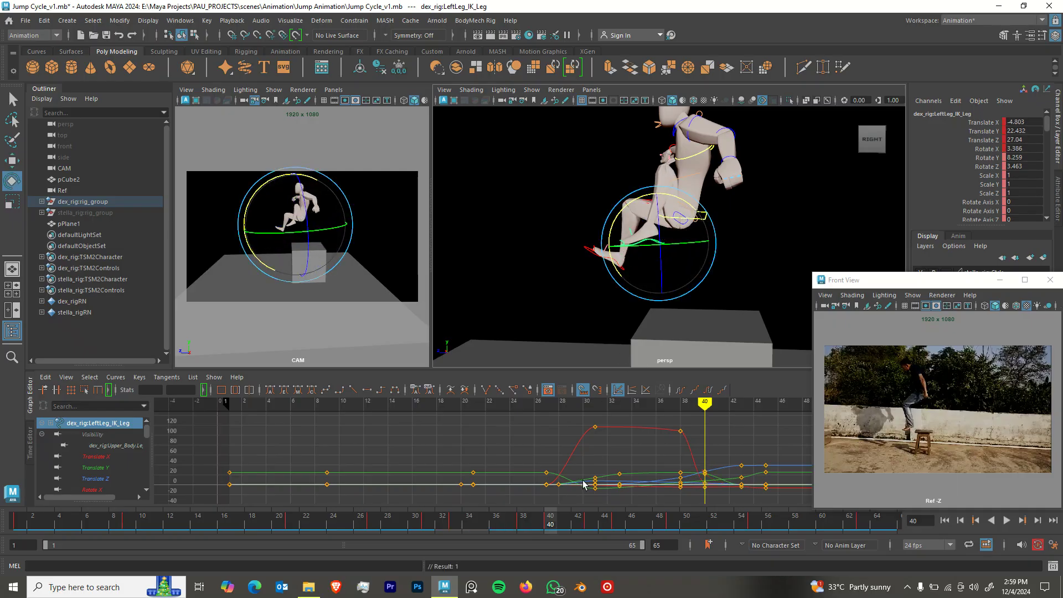
pyautogui.moveTo(522, 519)
pyautogui.mouseDown()
pyautogui.moveTo(586, 503)
pyautogui.moveTo(477, 509)
pyautogui.moveTo(644, 494)
pyautogui.mouseUp()
pyautogui.hotkey('alt', 'v')
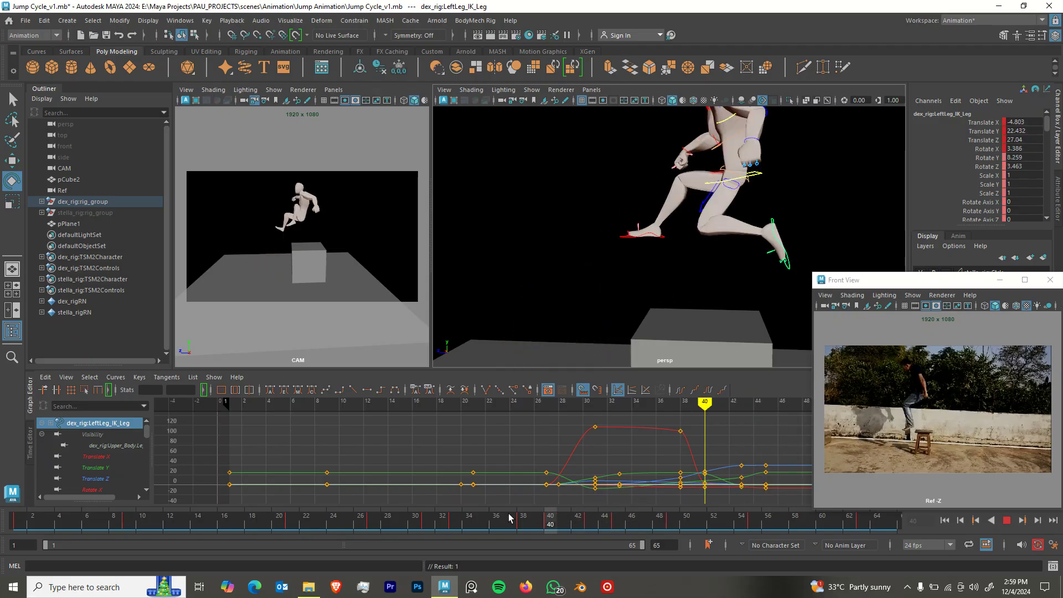
# Play back the whole jump from an earlier frame and save the scene.
pyautogui.hotkey('alt', 'v')
pyautogui.moveTo(306, 515); pyautogui.dragTo(210, 515)
pyautogui.hotkey('alt', 'v')
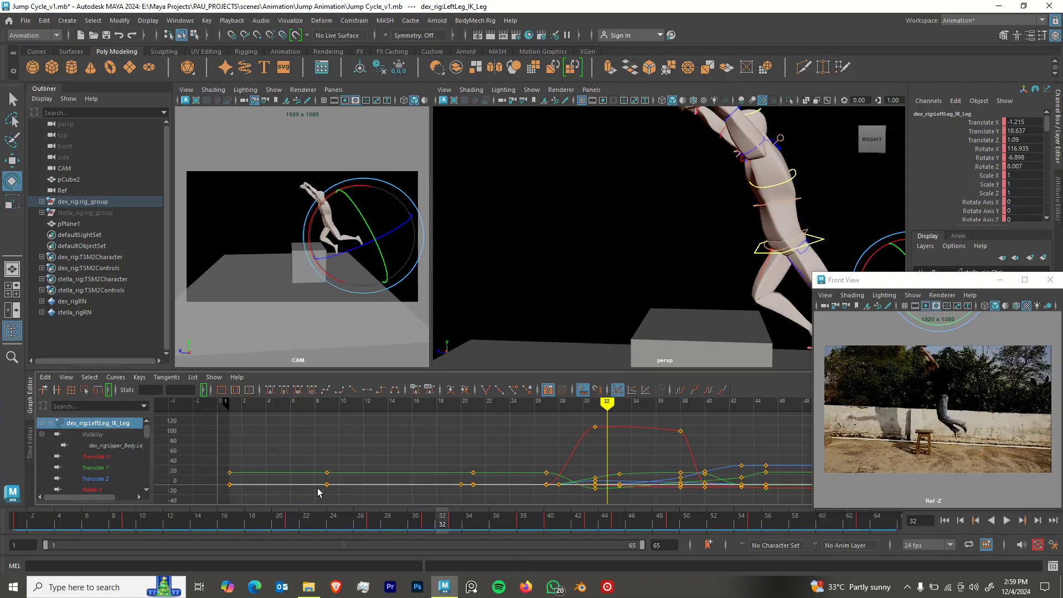
pyautogui.press('Escape')
pyautogui.hotkey('ctrl', 's')
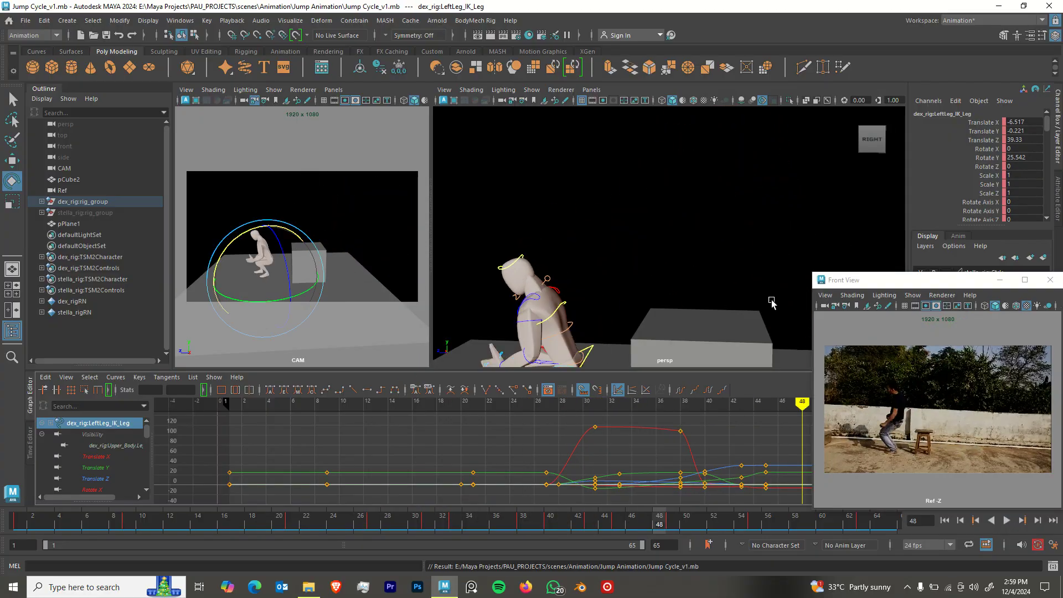
# Select the upper body control, play back the jump, and frame the character at frame 12.
pyautogui.keyDown('alt'); pyautogui.moveTo(602, 359); pyautogui.dragTo(665, 237, button='middle'); pyautogui.keyUp('alt')
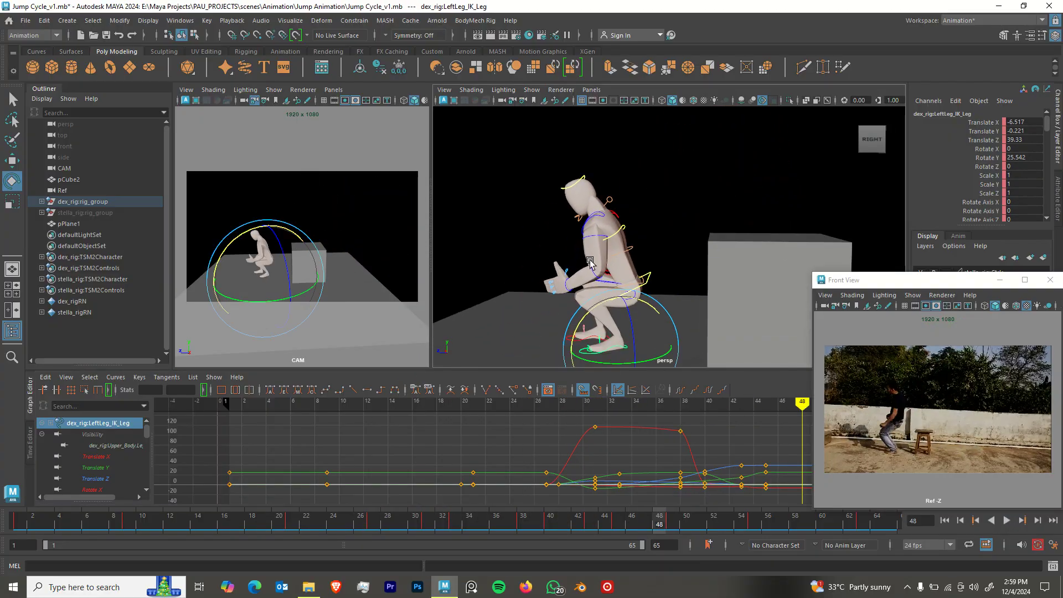
pyautogui.click(652, 279)
pyautogui.press('q')
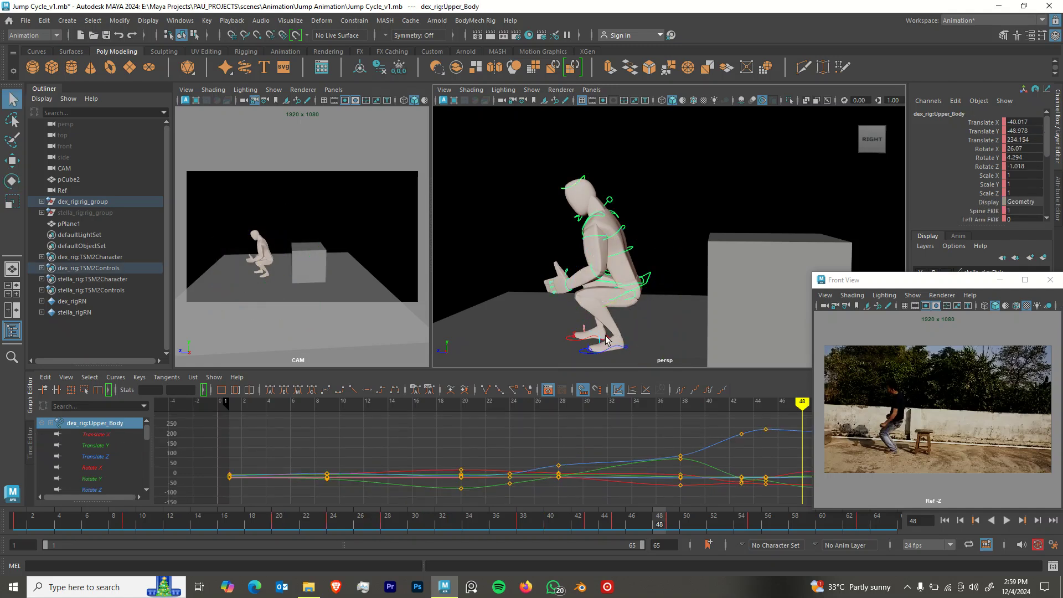
pyautogui.hotkey('alt', 'v')
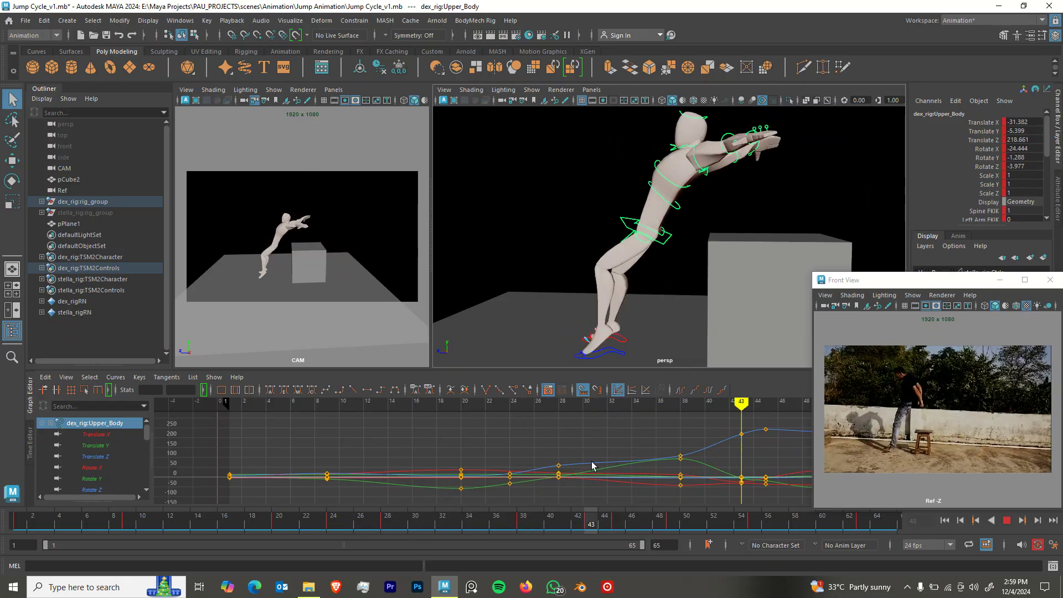
pyautogui.click(168, 520)
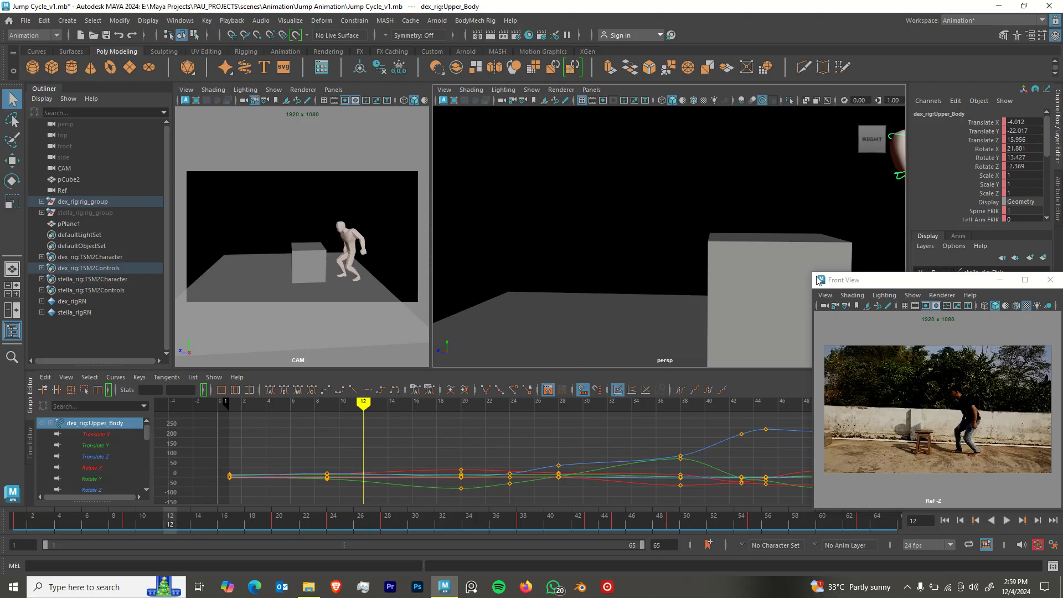
pyautogui.press('f')
pyautogui.keyDown('alt'); pyautogui.moveTo(598, 261); pyautogui.dragTo(642, 288); pyautogui.keyUp('alt')
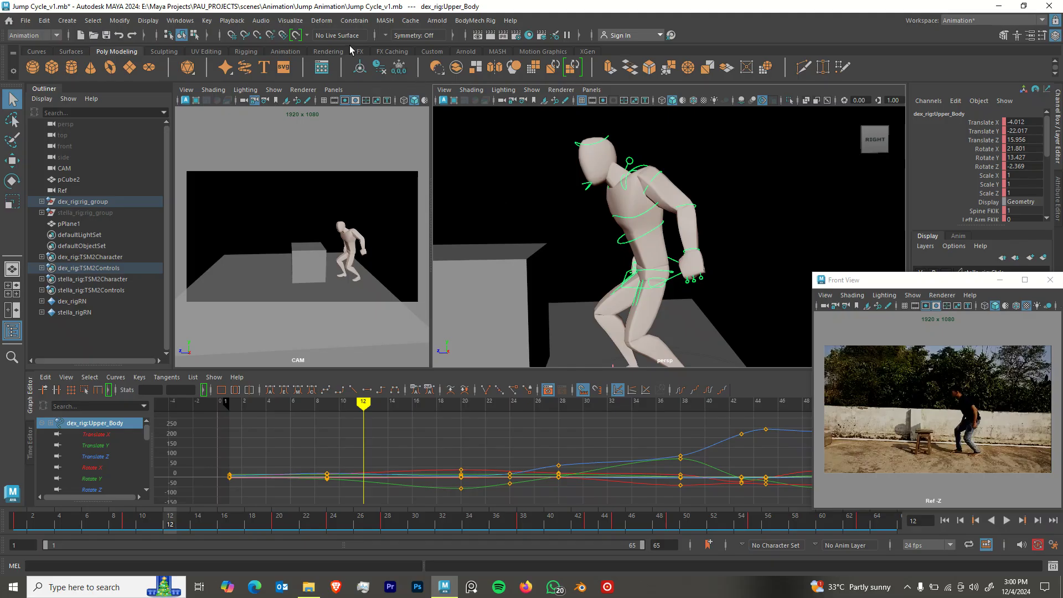
# Create an editable motion trail for the upper body control and examine its arc over the box.
pyautogui.click(291, 21)
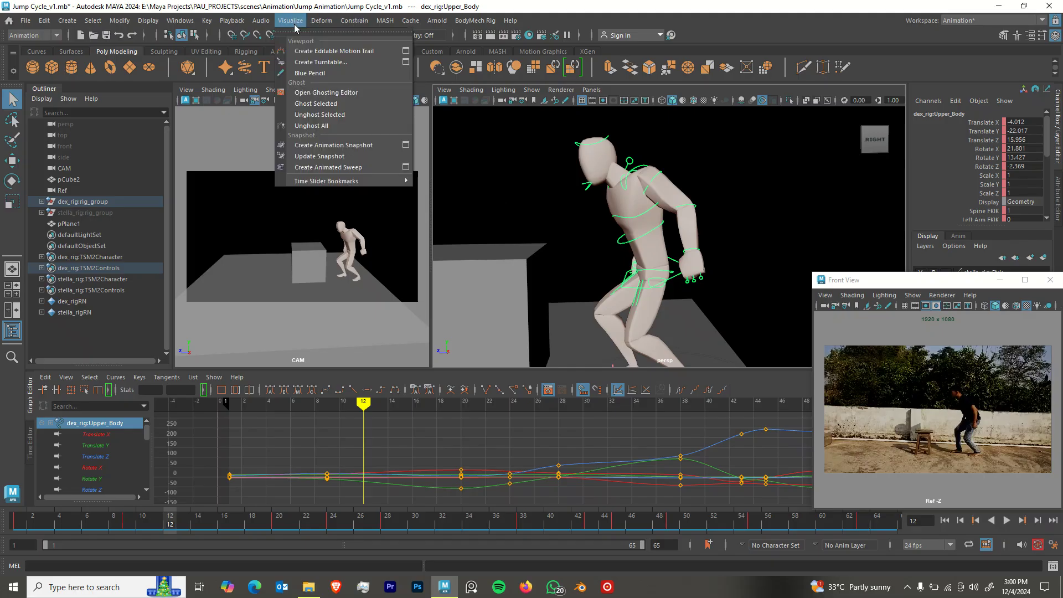
pyautogui.click(369, 52)
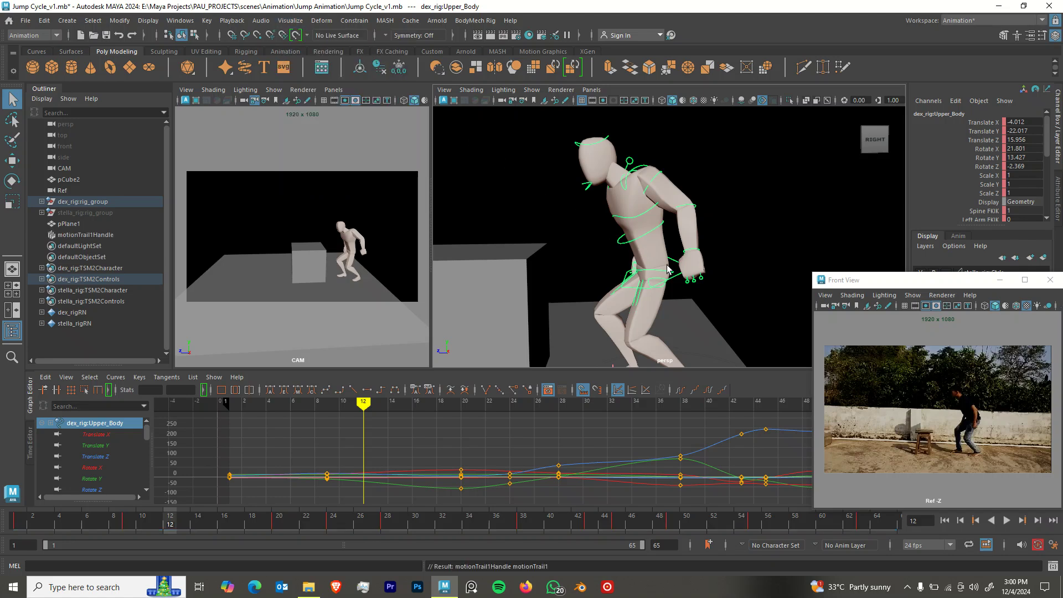
pyautogui.scroll(-3, 667, 270)
pyautogui.keyDown('alt'); pyautogui.moveTo(640, 271); pyautogui.dragTo(646, 288); pyautogui.keyUp('alt')
pyautogui.keyDown('alt'); pyautogui.moveTo(543, 274); pyautogui.dragTo(609, 250); pyautogui.keyUp('alt')
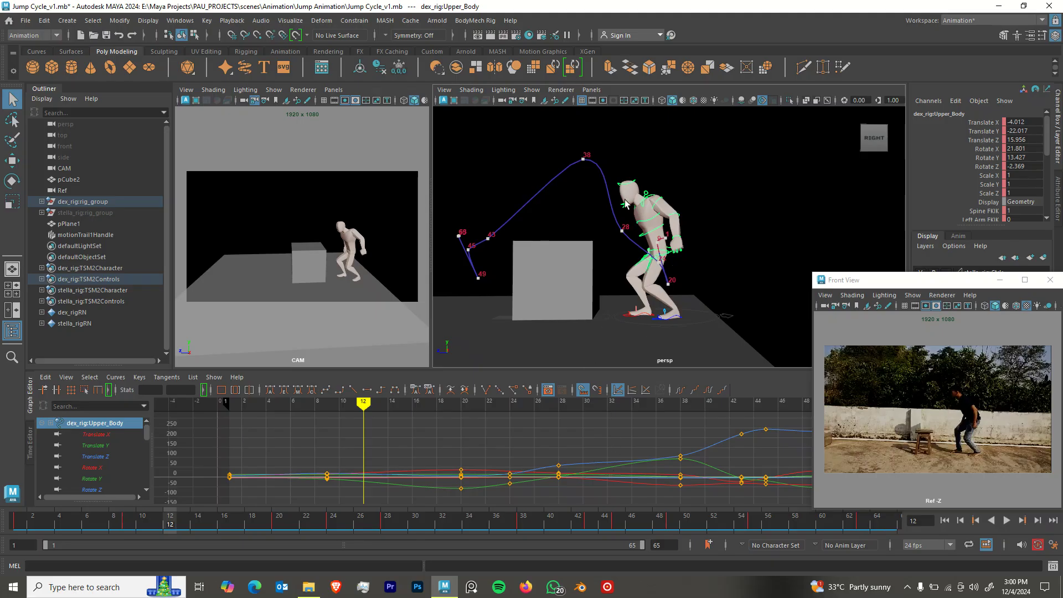
pyautogui.keyDown('alt'); pyautogui.moveTo(519, 308); pyautogui.dragTo(671, 273); pyautogui.keyUp('alt')
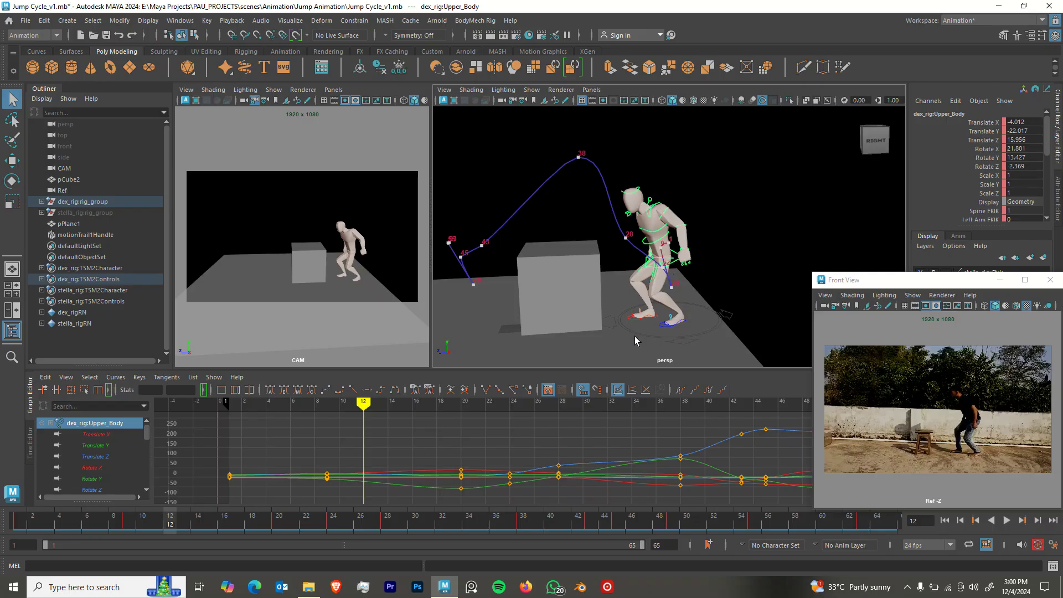
# Play back the jump, and at frame 33 move the upper body control to about X -22.74, Y 62.43, Z 64.16.
pyautogui.hotkey('alt', 'v')
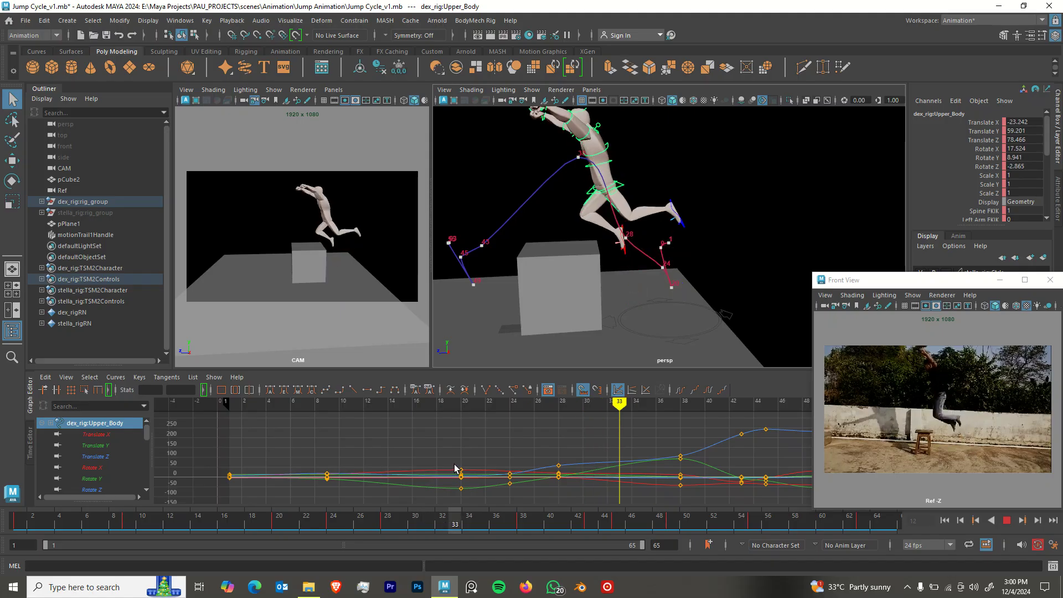
pyautogui.keyDown('alt'); pyautogui.moveTo(683, 205); pyautogui.dragTo(632, 203); pyautogui.keyUp('alt')
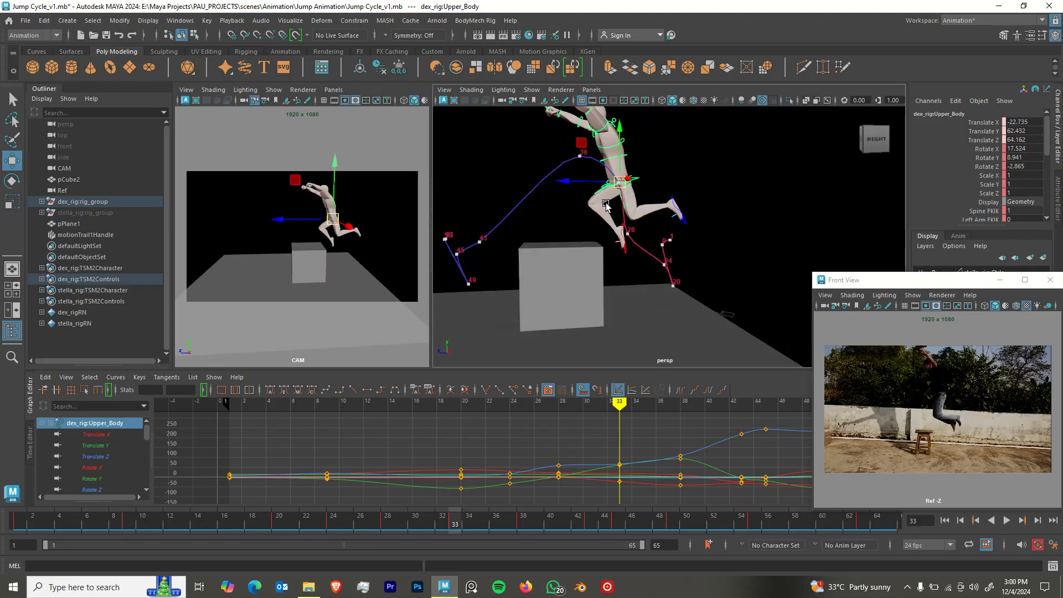
pyautogui.keyDown('alt'); pyautogui.moveTo(631, 189); pyautogui.dragTo(614, 203); pyautogui.keyUp('alt')
pyautogui.scroll(4, 613, 193)
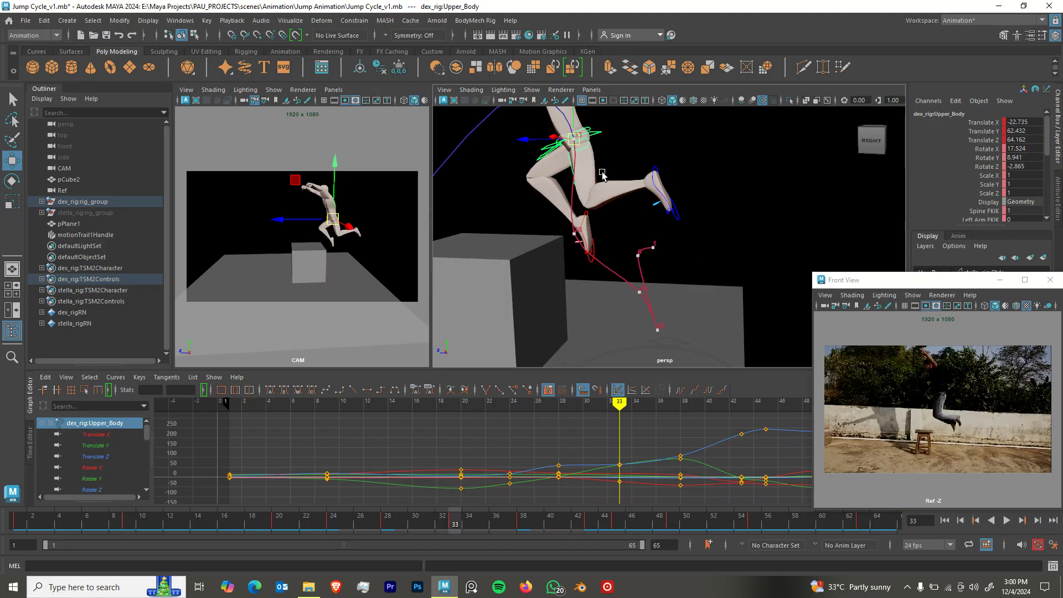
# At frame 40, move the upper body control to about X -38.87, Y 71.92, Z 159.04.
pyautogui.keyDown('alt'); pyautogui.moveTo(613, 167); pyautogui.dragTo(696, 258, button='middle'); pyautogui.keyUp('alt')
pyautogui.moveTo(696, 258)
pyautogui.keyDown('alt'); pyautogui.mouseDown()
pyautogui.moveTo(663, 251)
pyautogui.moveTo(713, 222)
pyautogui.moveTo(706, 242)
pyautogui.mouseUp(); pyautogui.keyUp('alt')
pyautogui.click(677, 222)
pyautogui.press('e')
pyautogui.moveTo(447, 522)
pyautogui.mouseDown()
pyautogui.moveTo(429, 521)
pyautogui.moveTo(551, 520)
pyautogui.mouseUp()
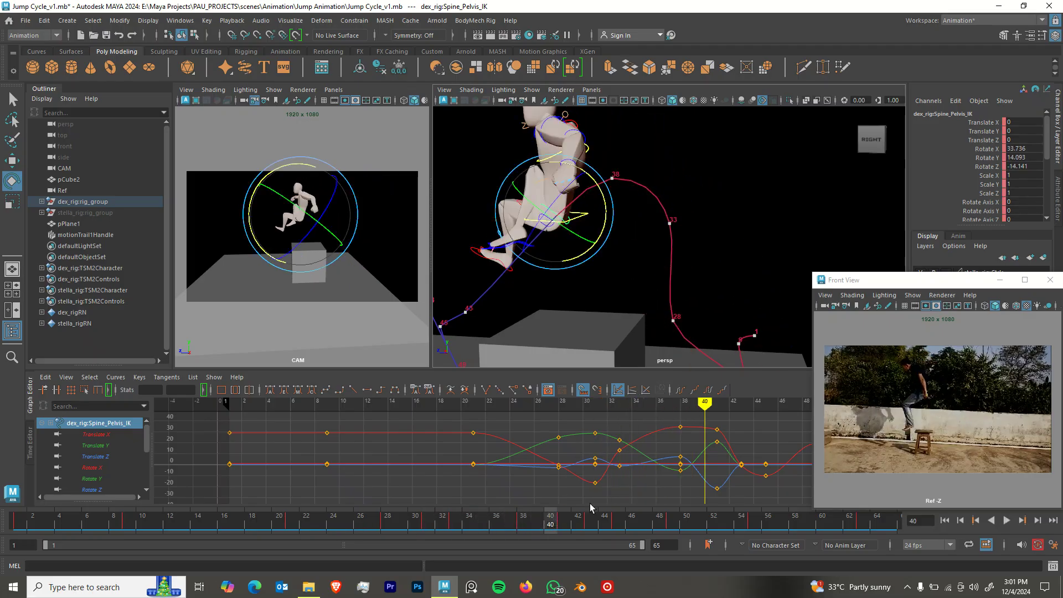
pyautogui.click(561, 523)
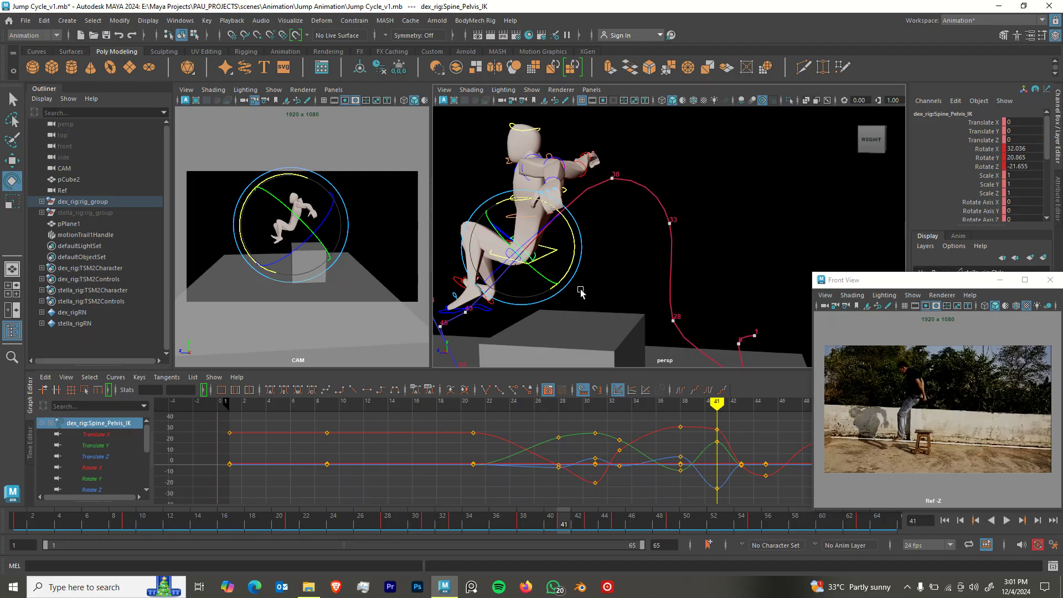
pyautogui.keyDown('alt'); pyautogui.moveTo(575, 290); pyautogui.dragTo(595, 294); pyautogui.keyUp('alt')
pyautogui.keyDown('alt'); pyautogui.moveTo(553, 289); pyautogui.dragTo(628, 285, button='middle'); pyautogui.keyUp('alt')
pyautogui.press('w')
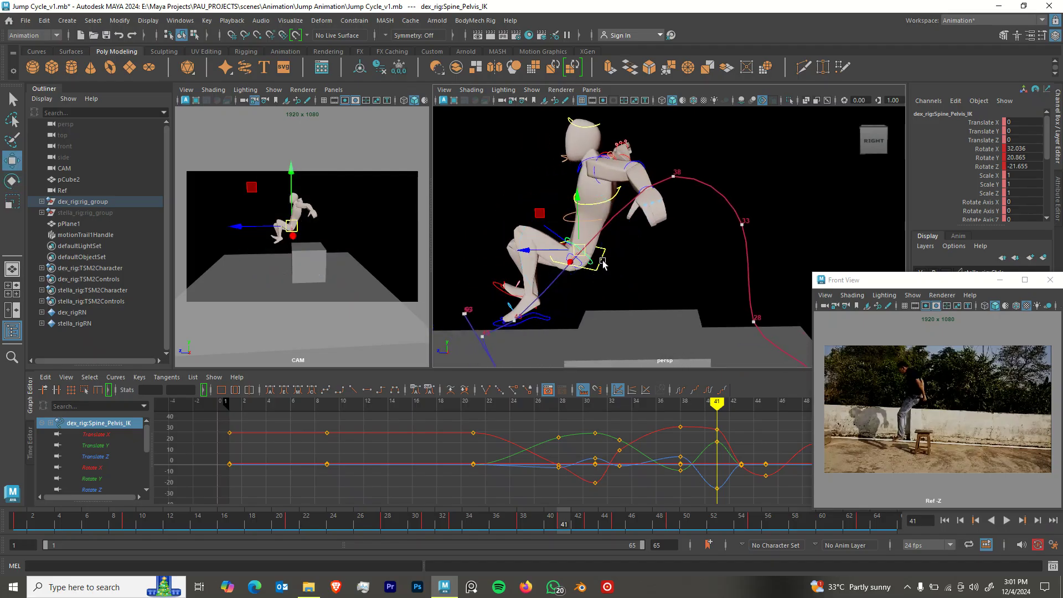
pyautogui.click(602, 267)
pyautogui.click(555, 524)
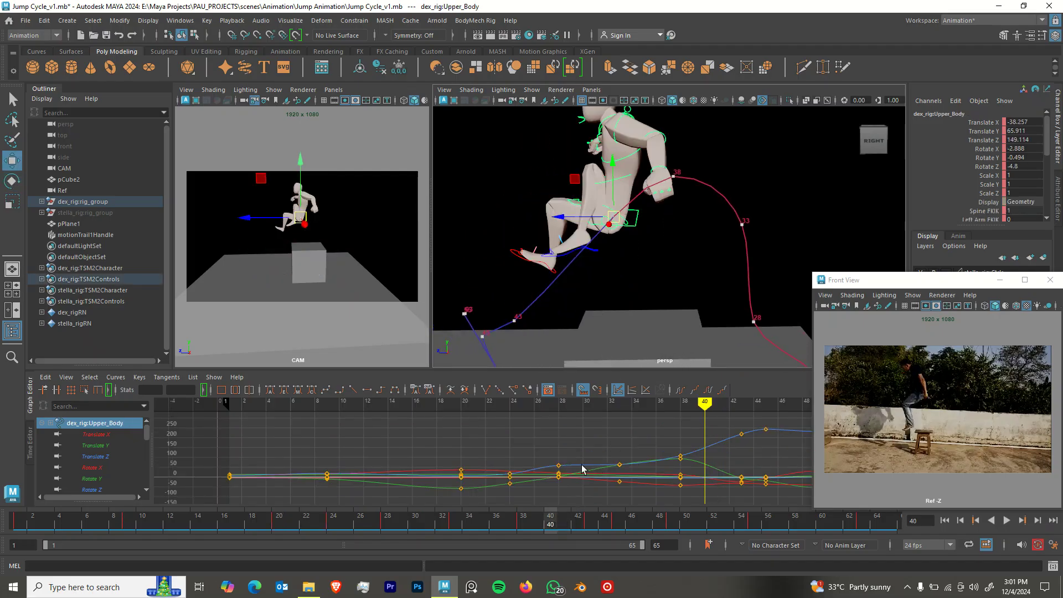
pyautogui.moveTo(613, 216); pyautogui.dragTo(602, 210)
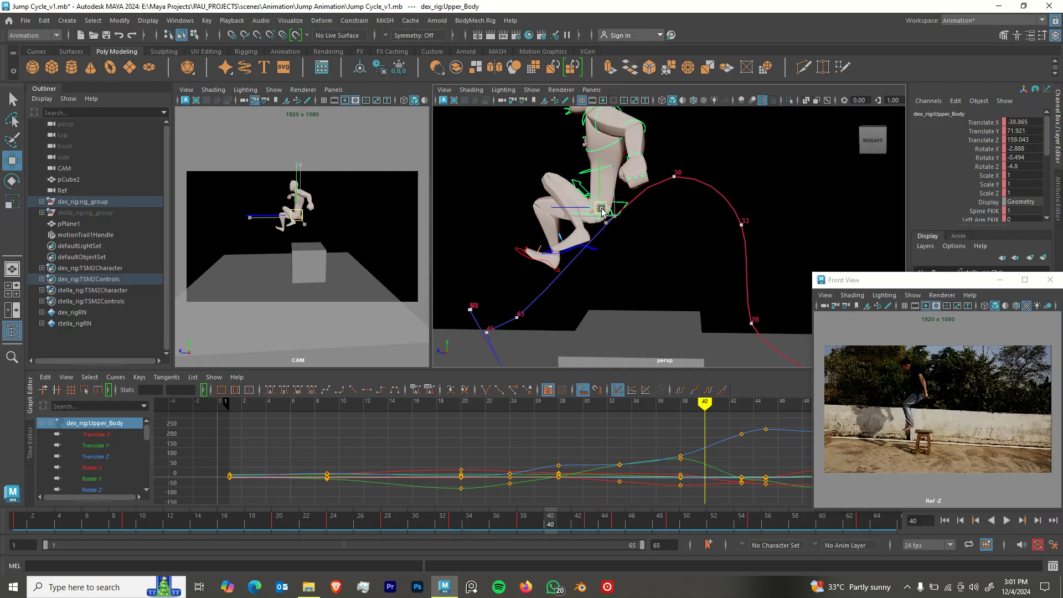
# At frame 40, move the left foot IK control forward to about X -4.62, Y 22.4, Z 31.8.
pyautogui.click(584, 247)
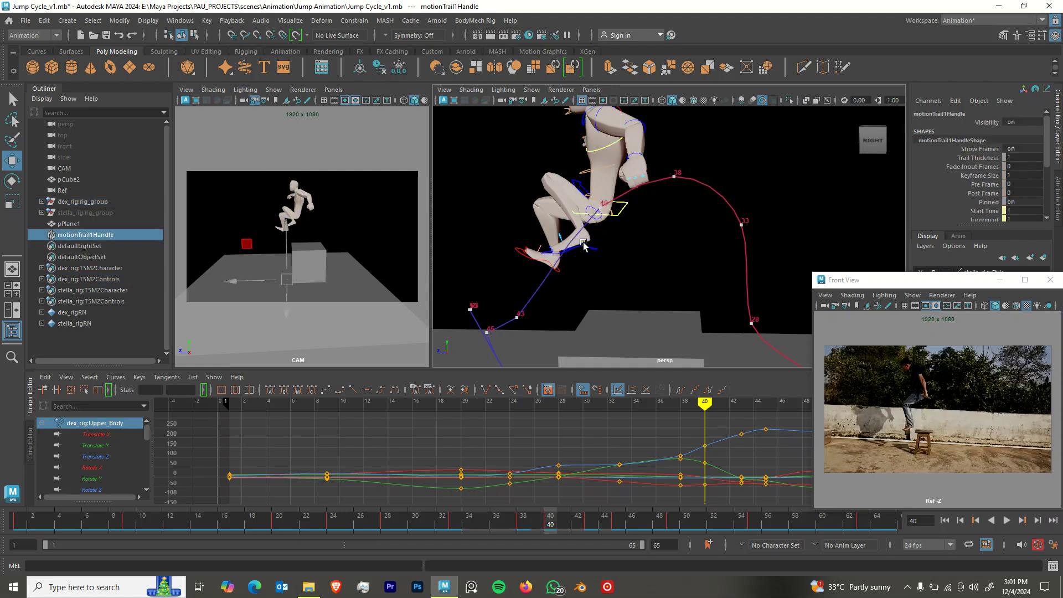
pyautogui.click(590, 247)
pyautogui.moveTo(590, 250); pyautogui.dragTo(548, 252)
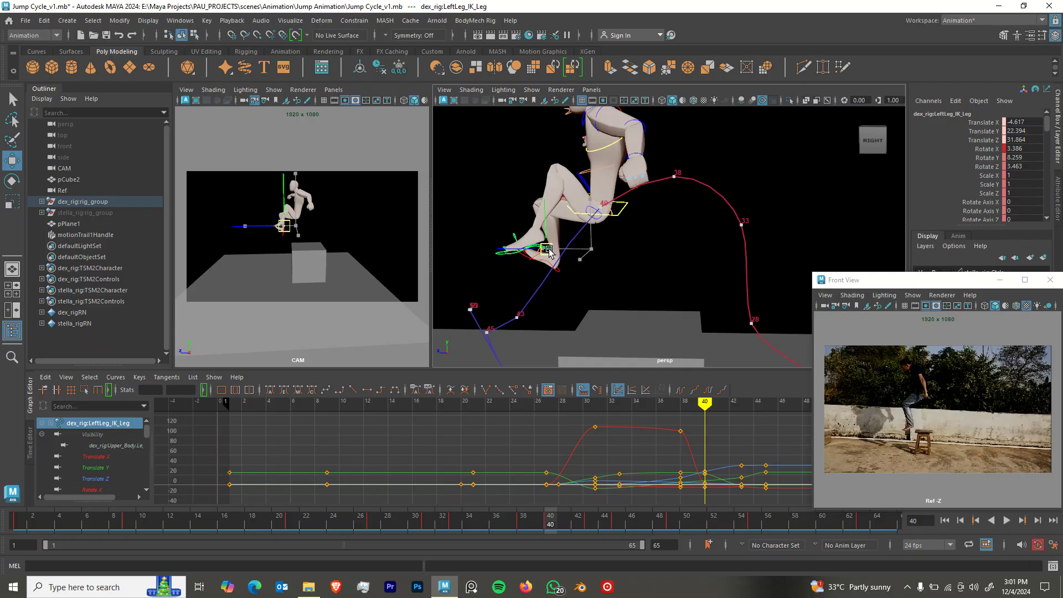
pyautogui.click(560, 272)
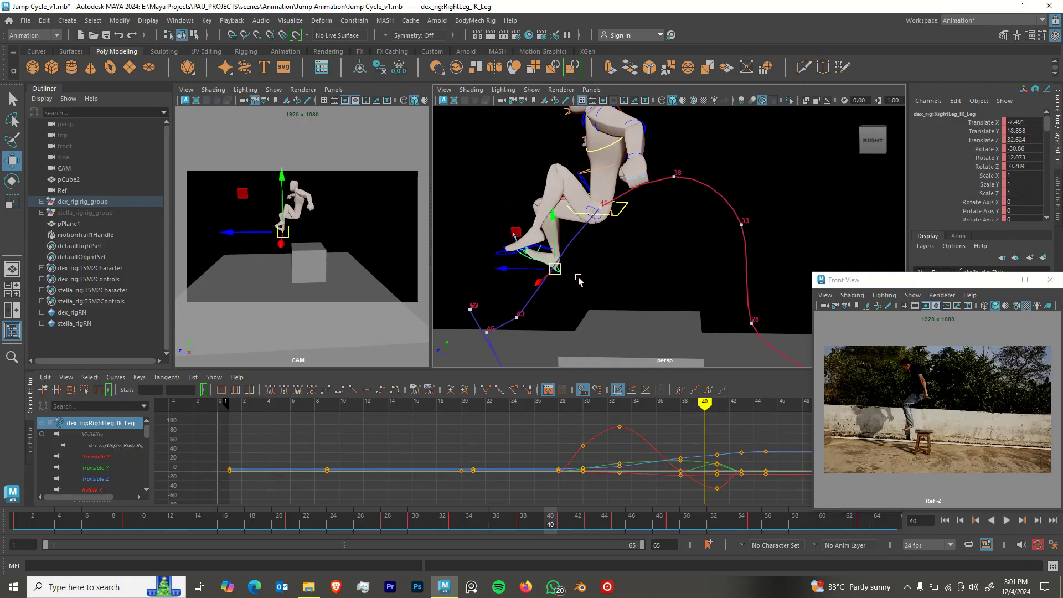
pyautogui.press('e')
pyautogui.press('q')
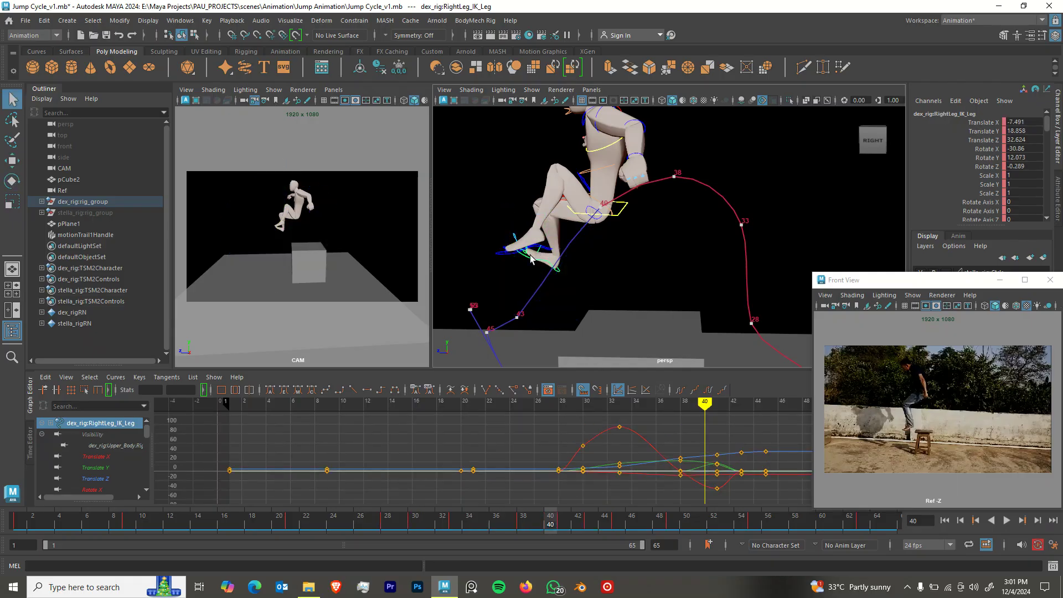
pyautogui.click(510, 263)
pyautogui.click(508, 256)
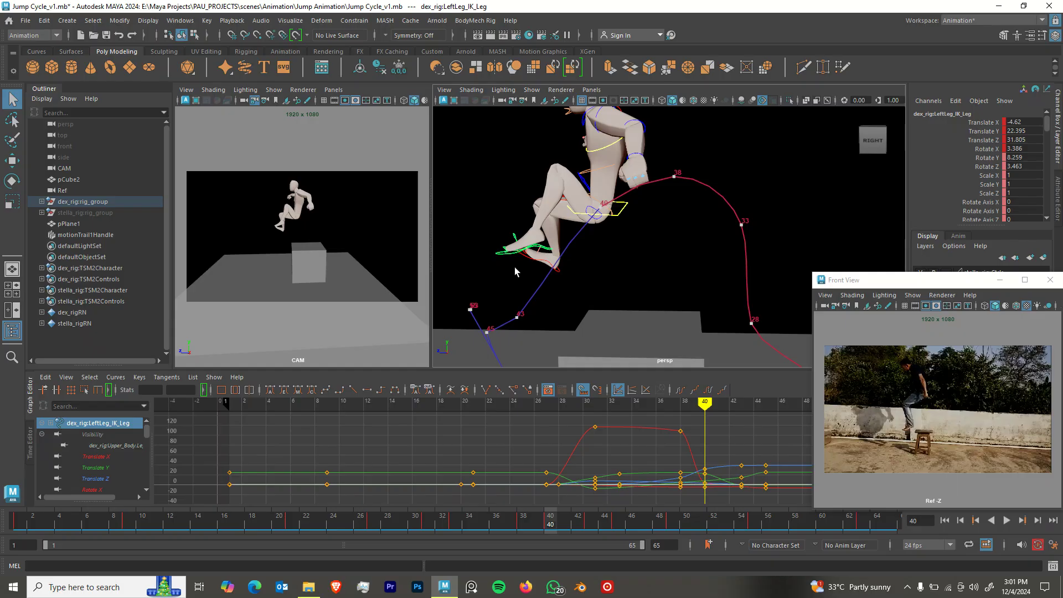
# At frame 41, rotate the right foot IK control to about X 14.28, Y 10.56, Z -1.91.
pyautogui.click(530, 261)
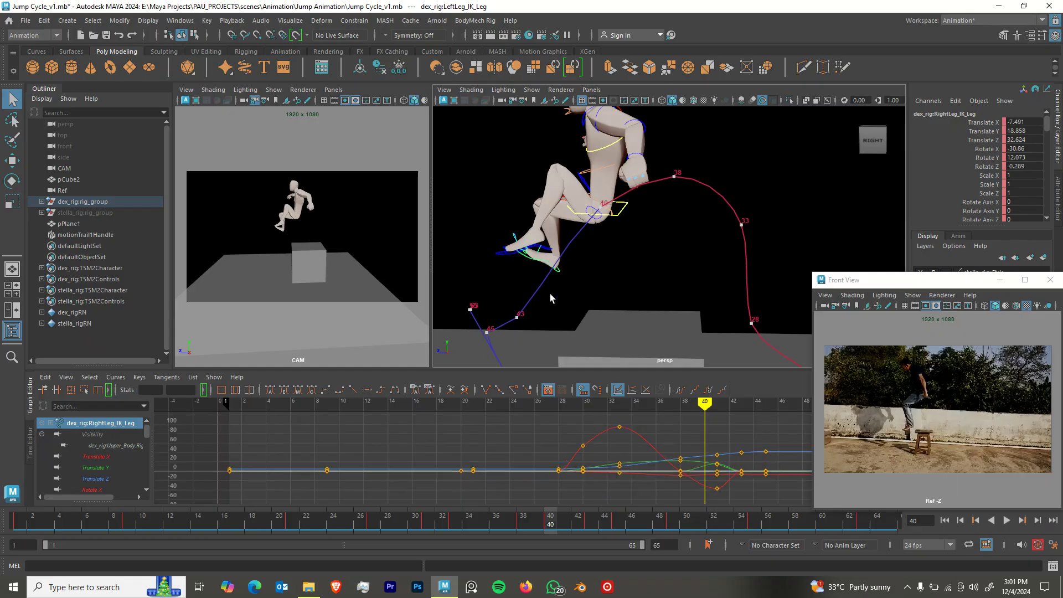
pyautogui.click(559, 519)
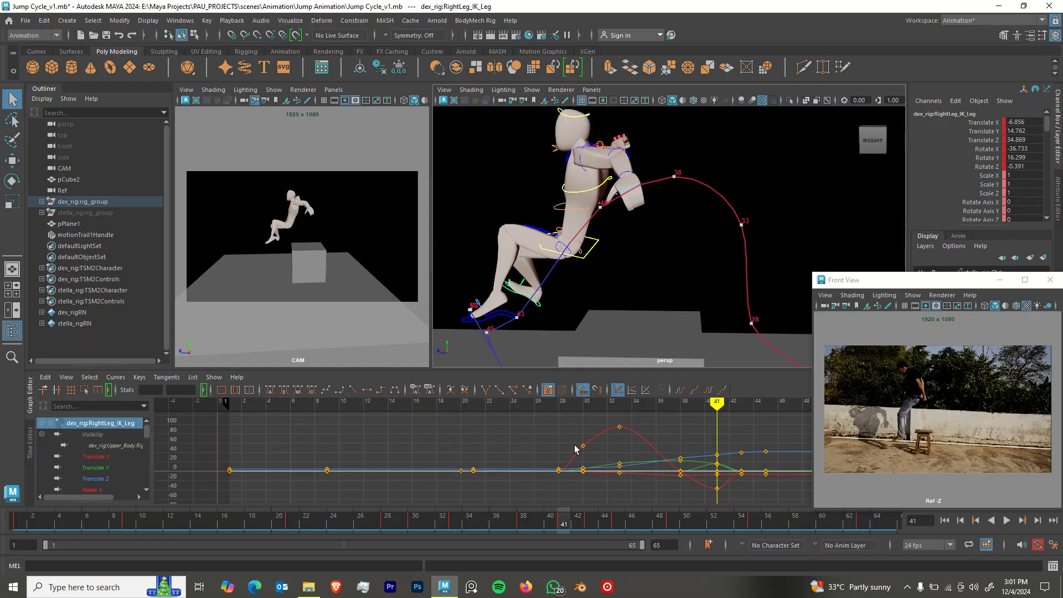
pyautogui.press('e')
pyautogui.moveTo(545, 256); pyautogui.dragTo(657, 245)
pyautogui.moveTo(632, 283); pyautogui.dragTo(633, 242)
pyautogui.press('q')
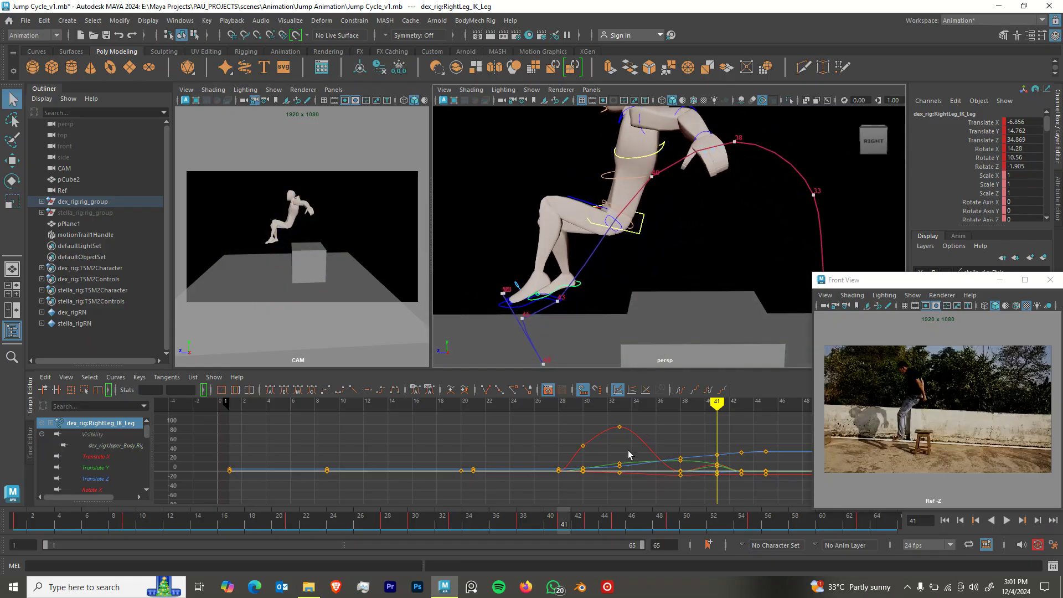
# Scrub through the landing frames, and at frame 43 move the upper body control to about X -32.26, Y 0.16, Z 225.4.
pyautogui.click(632, 233)
pyautogui.keyDown('alt'); pyautogui.moveTo(640, 265); pyautogui.dragTo(642, 318); pyautogui.keyUp('alt')
pyautogui.moveTo(559, 520); pyautogui.dragTo(568, 434)
pyautogui.scroll(-5, 613, 263)
pyautogui.keyDown('alt'); pyautogui.moveTo(614, 264); pyautogui.dragTo(632, 260); pyautogui.keyUp('alt')
pyautogui.moveTo(556, 521); pyautogui.dragTo(608, 531)
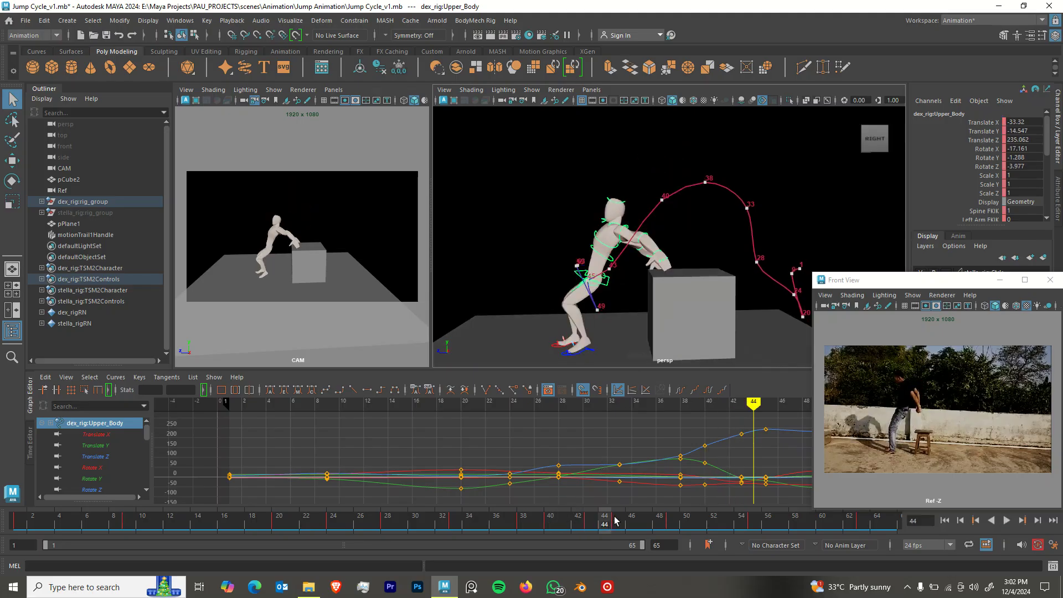
pyautogui.click(616, 520)
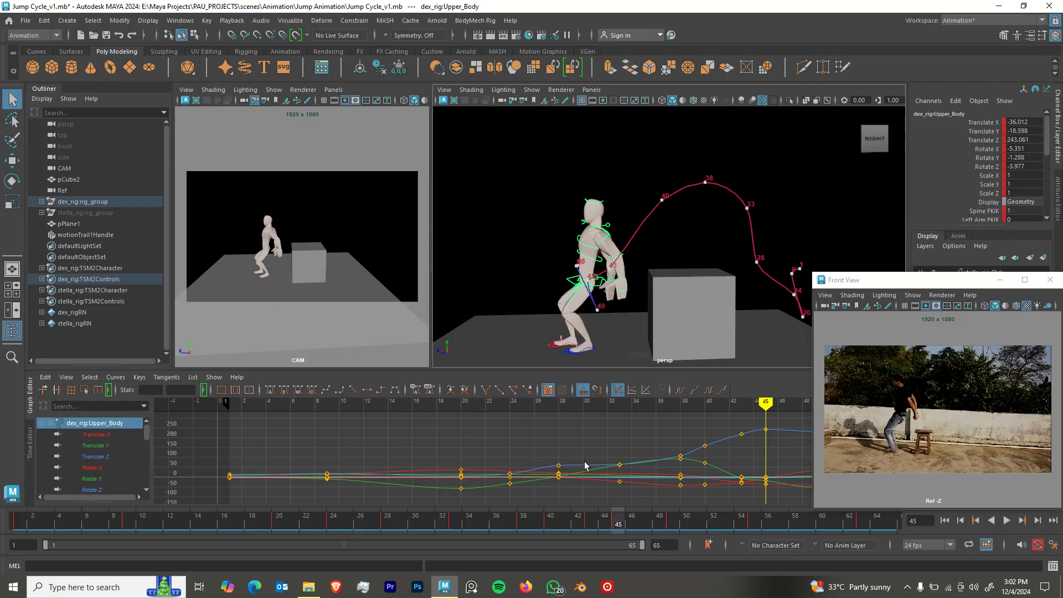
pyautogui.click(586, 526)
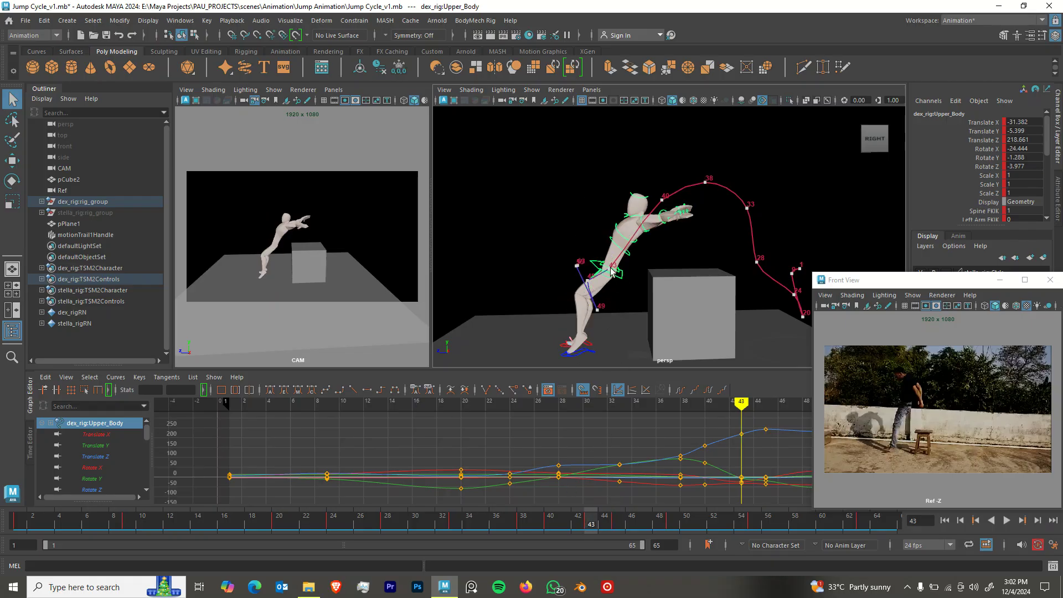
pyautogui.moveTo(602, 262)
pyautogui.mouseDown()
pyautogui.moveTo(611, 281)
pyautogui.moveTo(603, 270)
pyautogui.mouseUp()
pyautogui.hotkey('ctrl', 'z')
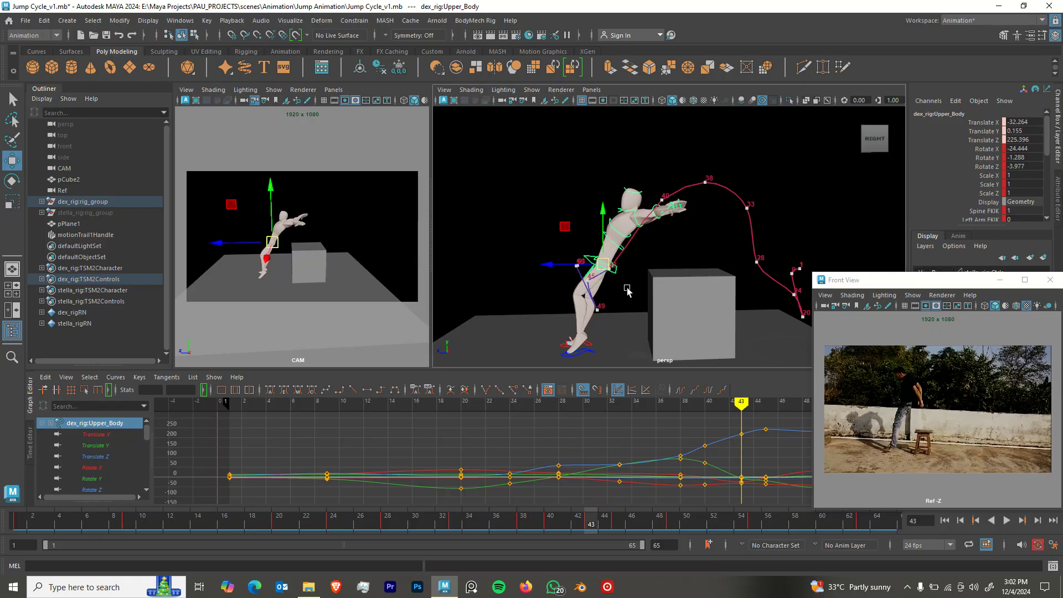
# At frame 43, rotate the upper body control to about X -29.96 and reposition it at about X -32.03, Y 0.16, Z 223.21.
pyautogui.keyDown('alt'); pyautogui.moveTo(600, 272); pyautogui.dragTo(645, 313, button='right'); pyautogui.keyUp('alt')
pyautogui.keyDown('alt'); pyautogui.moveTo(621, 283); pyautogui.dragTo(643, 279, button='middle'); pyautogui.keyUp('alt')
pyautogui.press('e')
pyautogui.moveTo(637, 237); pyautogui.dragTo(641, 239)
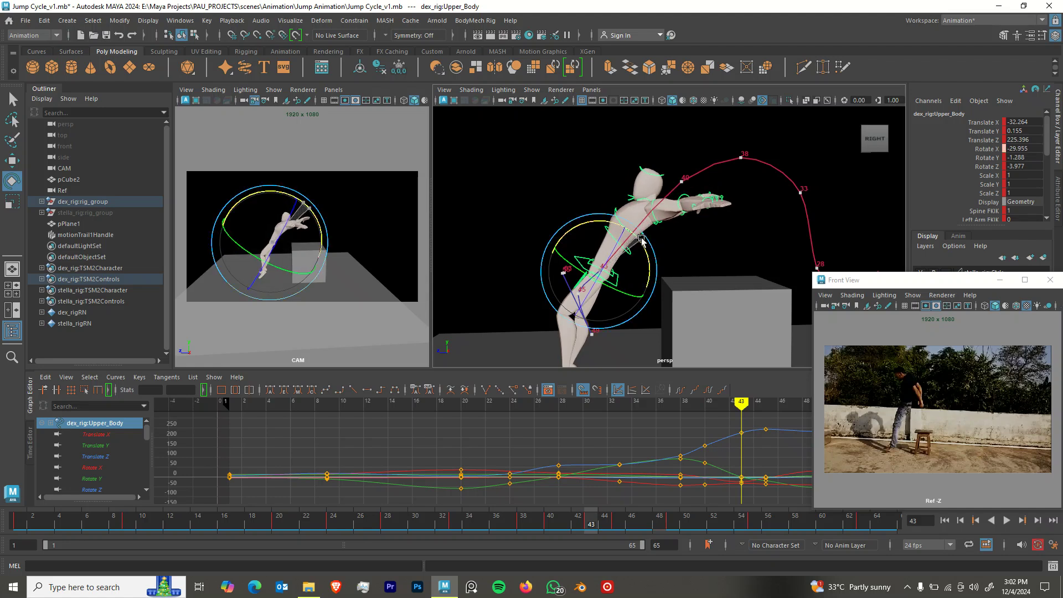
pyautogui.press('w')
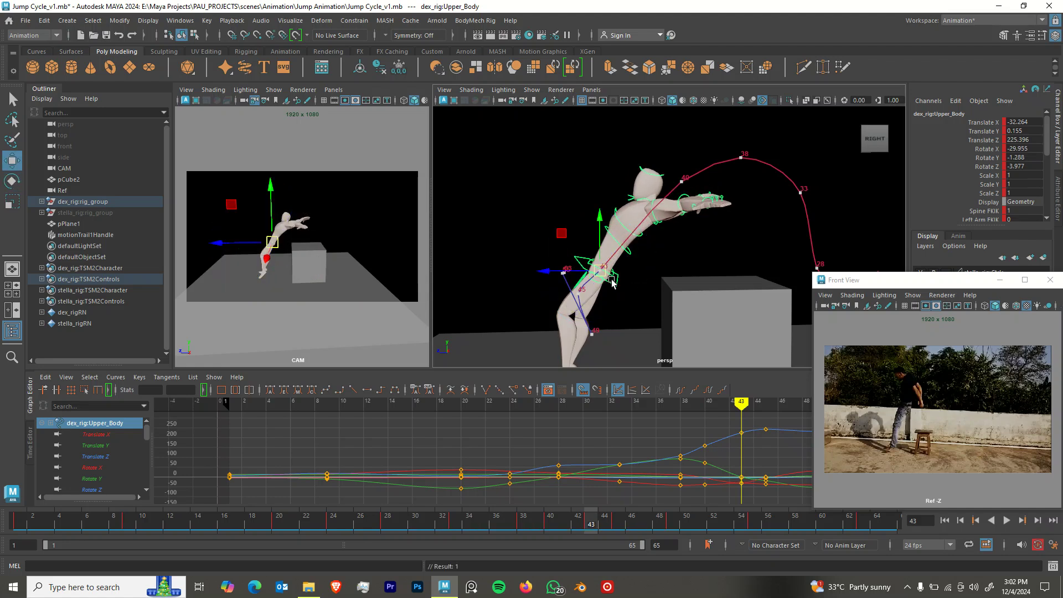
pyautogui.moveTo(603, 272); pyautogui.dragTo(604, 272)
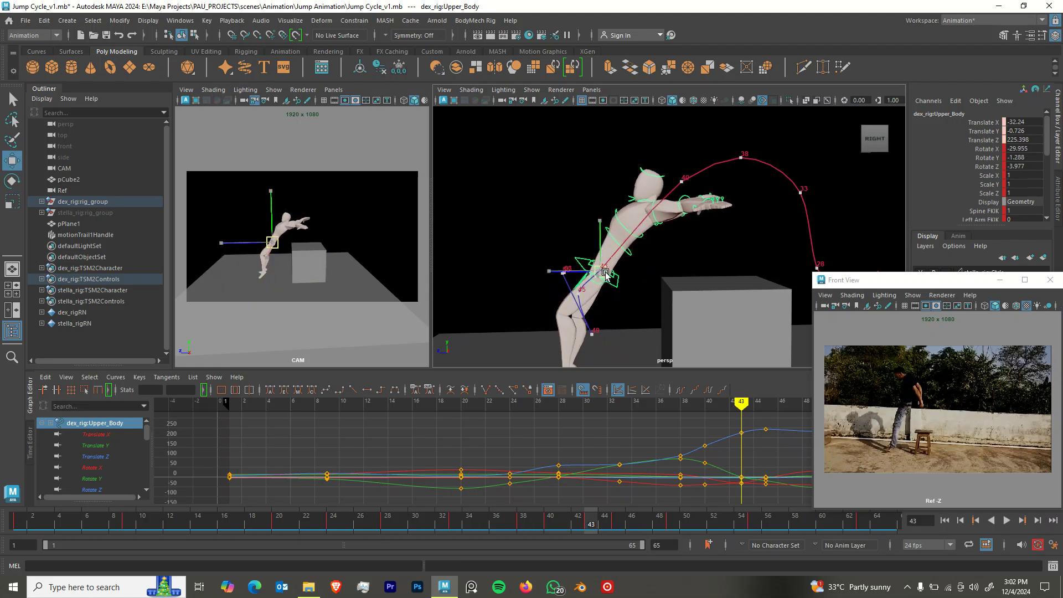
pyautogui.hotkey('ctrl', 'z')
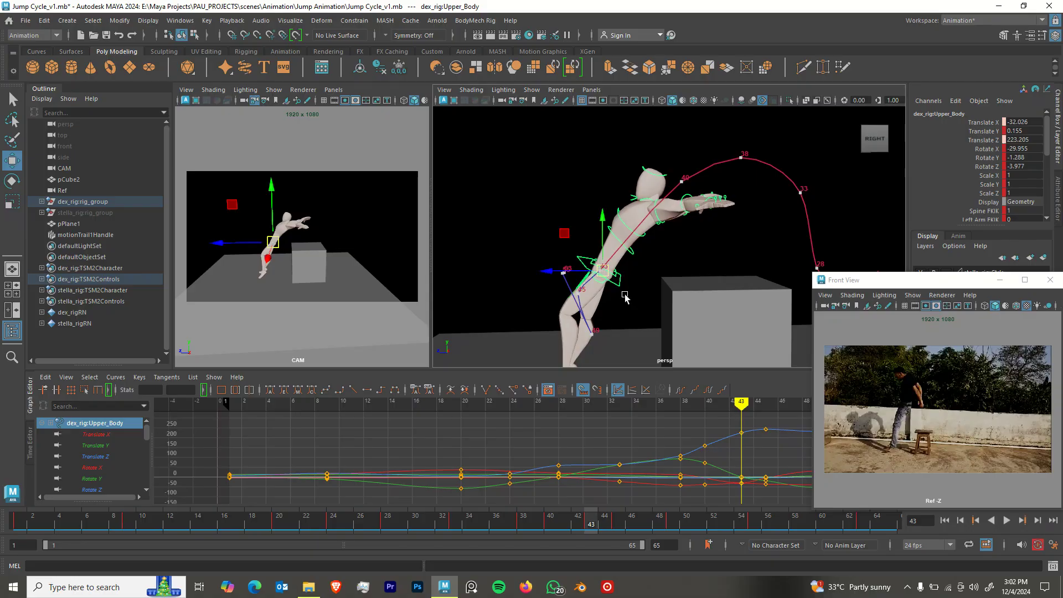
pyautogui.keyDown('alt'); pyautogui.moveTo(629, 231); pyautogui.dragTo(571, 359); pyautogui.keyUp('alt')
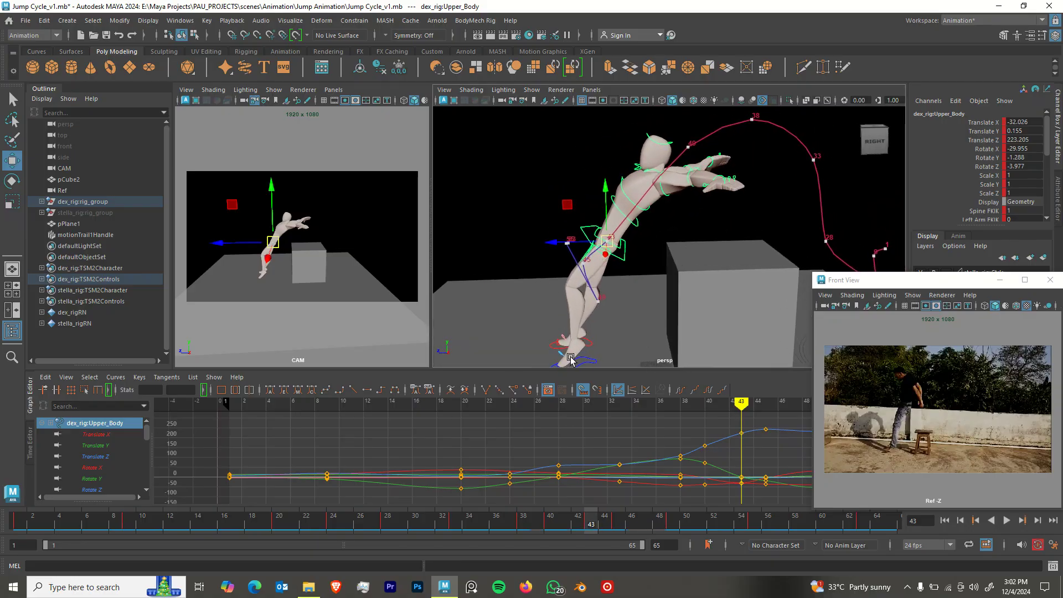
# At frame 40, move the upper body control to about X -39.57, Y 72.34, Z 165.02 and play back the jump.
pyautogui.click(550, 528)
pyautogui.keyDown('alt'); pyautogui.moveTo(645, 231); pyautogui.dragTo(612, 283, button='middle'); pyautogui.keyUp('alt')
pyautogui.moveTo(653, 202); pyautogui.dragTo(646, 204)
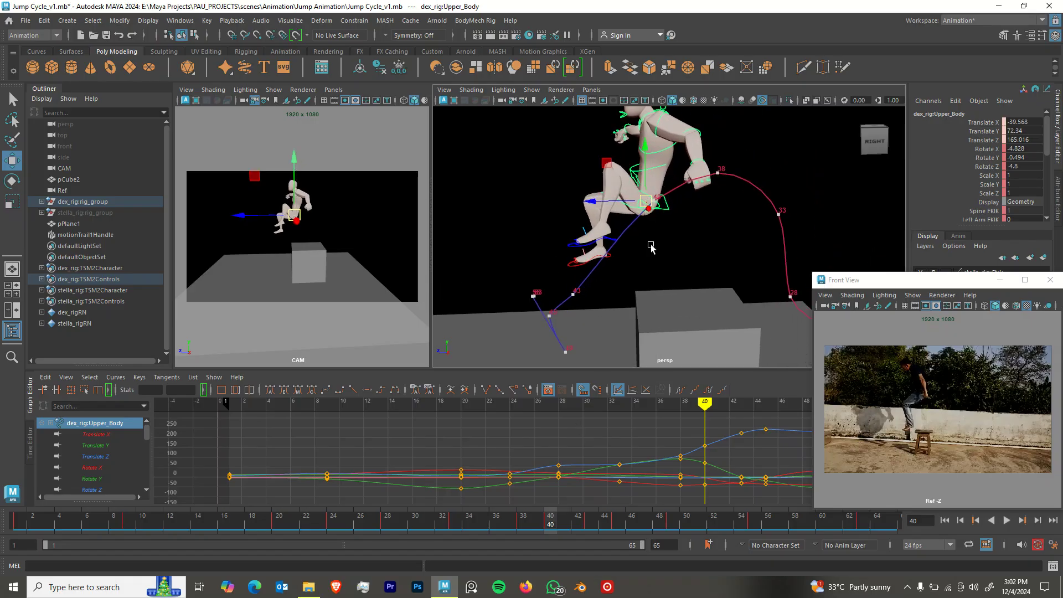
pyautogui.moveTo(644, 242)
pyautogui.keyDown('alt'); pyautogui.mouseDown()
pyautogui.moveTo(699, 246)
pyautogui.moveTo(656, 251)
pyautogui.mouseUp(); pyautogui.keyUp('alt')
pyautogui.hotkey('alt', 'v')
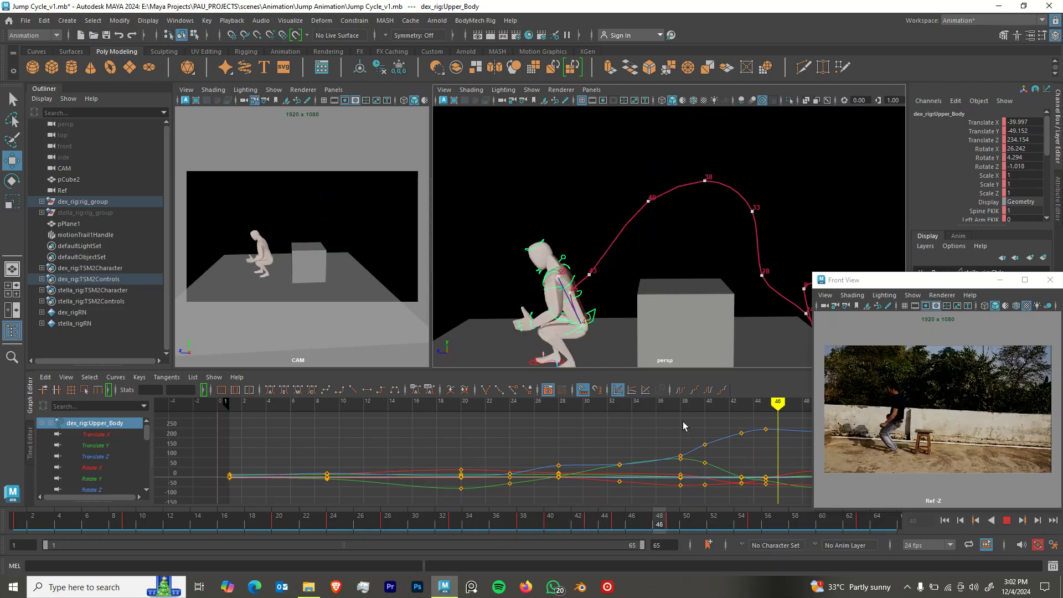
pyautogui.hotkey('alt', 'v')
pyautogui.keyDown('alt'); pyautogui.moveTo(735, 220); pyautogui.dragTo(709, 243, button='middle'); pyautogui.keyUp('alt')
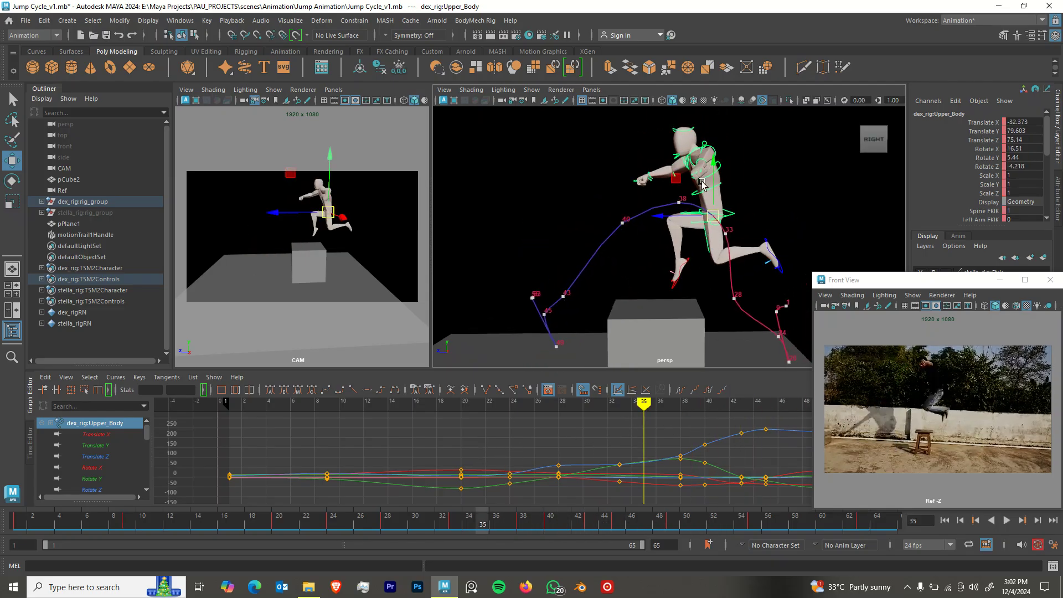
pyautogui.moveTo(709, 219)
pyautogui.keyDown('alt'); pyautogui.mouseDown()
pyautogui.moveTo(741, 238)
pyautogui.moveTo(692, 222)
pyautogui.mouseUp(); pyautogui.keyUp('alt')
# Delete the upper body's motion trail handle and save the scene.
pyautogui.click(613, 236)
pyautogui.keyDown('alt'); pyautogui.moveTo(619, 248); pyautogui.dragTo(636, 242); pyautogui.keyUp('alt')
pyautogui.keyDown('alt'); pyautogui.moveTo(707, 265); pyautogui.dragTo(677, 234, button='middle'); pyautogui.keyUp('alt')
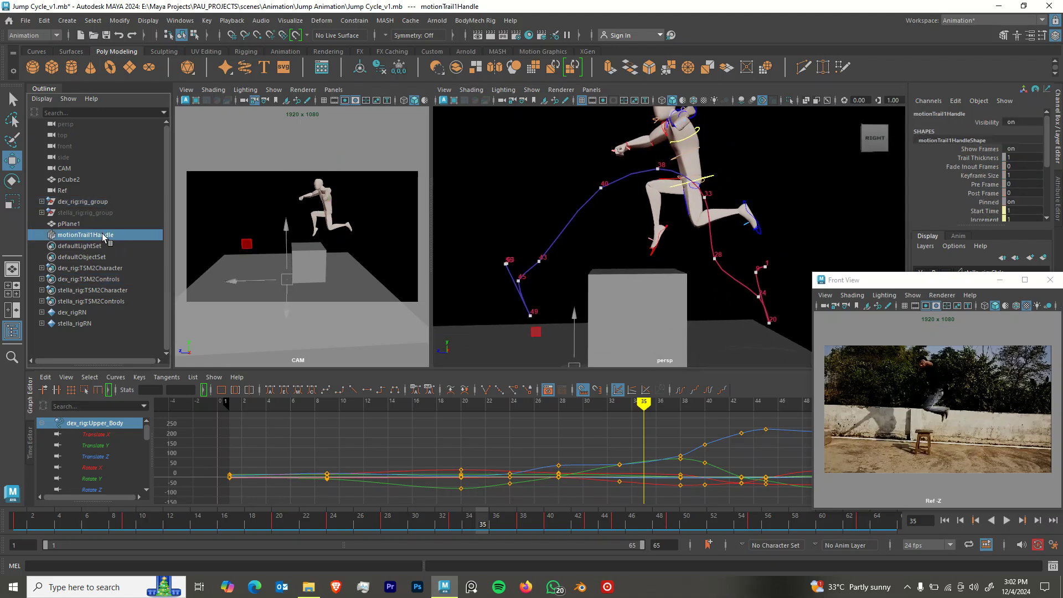
pyautogui.press('Delete')
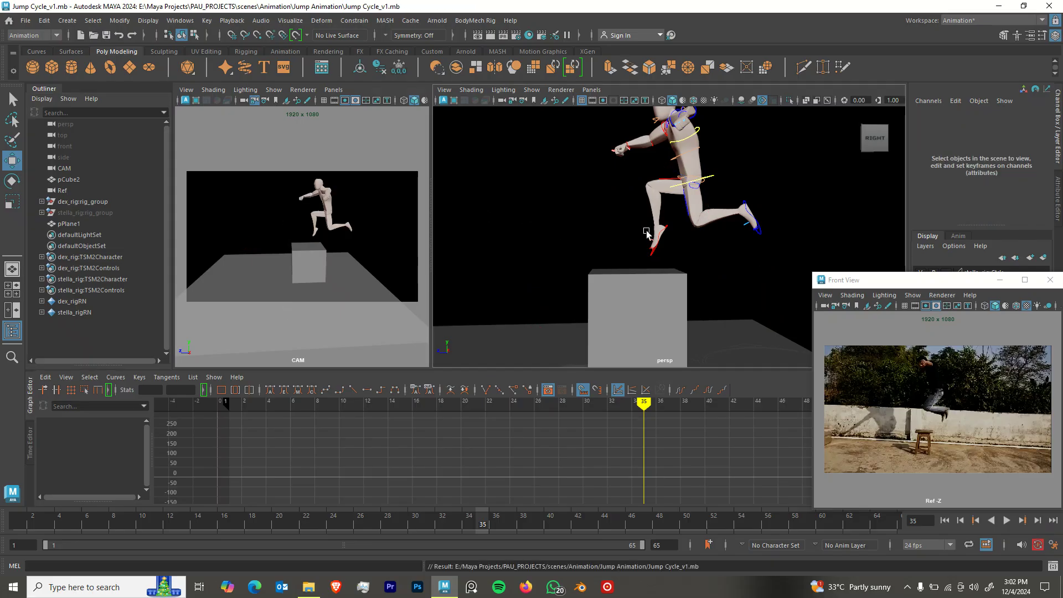
pyautogui.keyDown('alt'); pyautogui.moveTo(610, 213); pyautogui.dragTo(612, 220); pyautogui.keyUp('alt')
# Save the scene as a new version named Jump Cycle_v2.mb in the Jump Animation folder.
pyautogui.hotkey('ctrl', 'shift', 's')
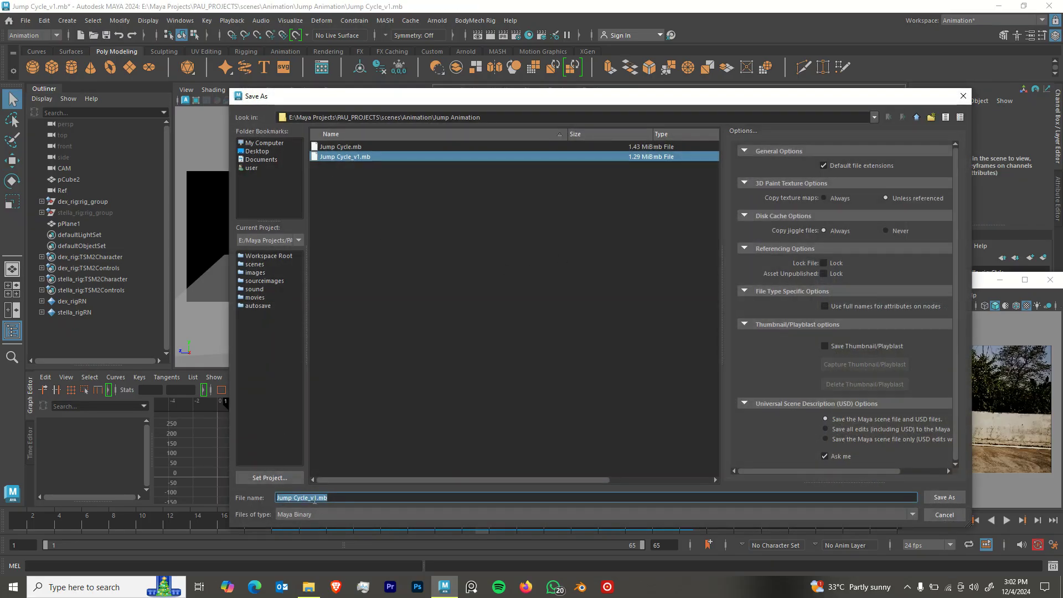
pyautogui.press('BackSpace')
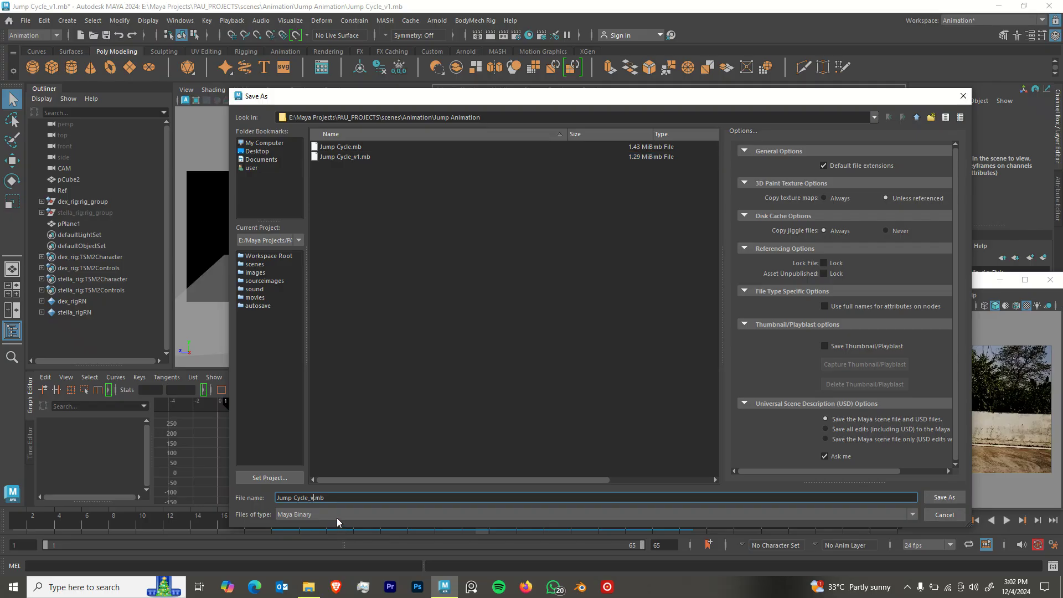
pyautogui.click(953, 496)
pyautogui.scroll(-3, 577, 237)
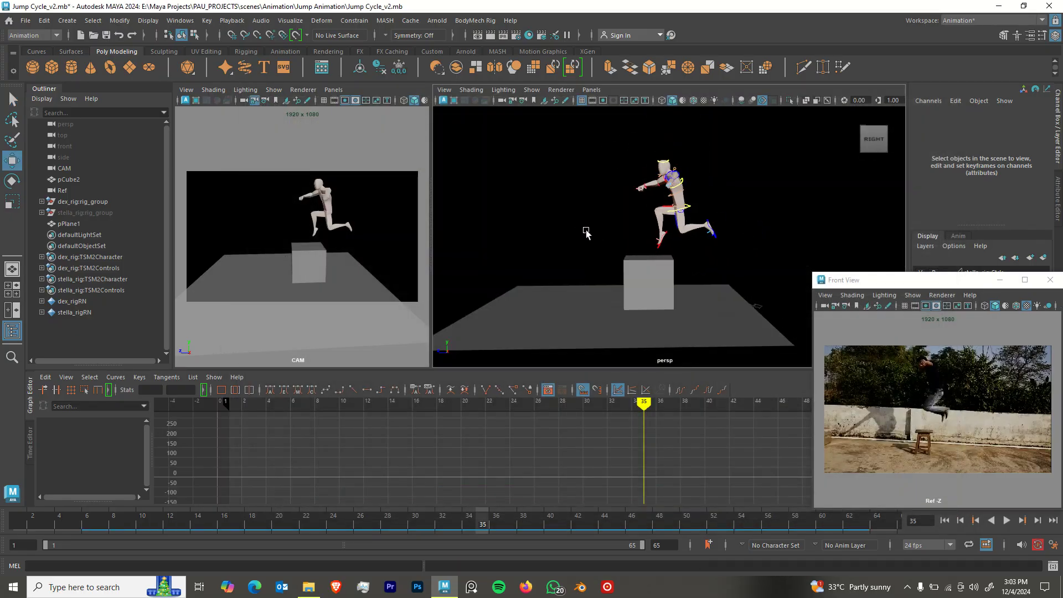
# Play back the whole jump from two slightly different viewing angles to review the motion.
pyautogui.hotkey('alt', 'v')
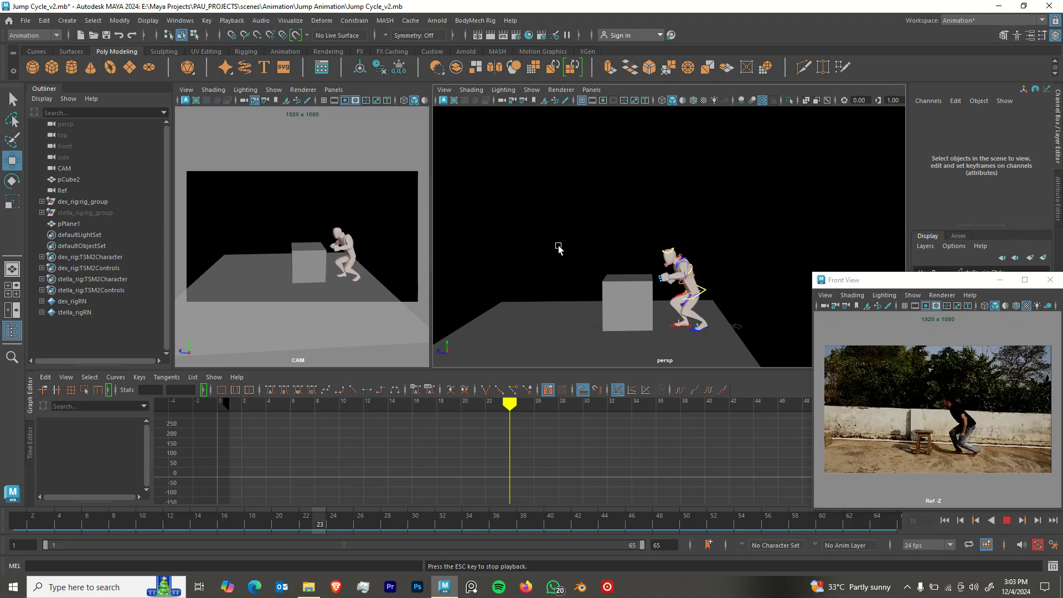
pyautogui.press('Escape')
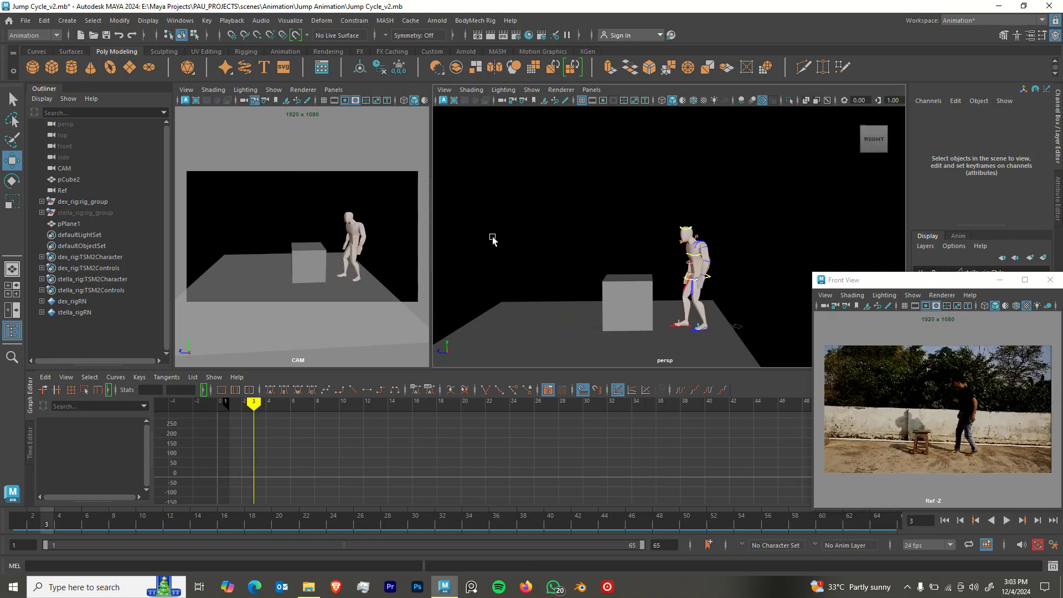
pyautogui.keyDown('alt'); pyautogui.moveTo(696, 279); pyautogui.dragTo(705, 284); pyautogui.keyUp('alt')
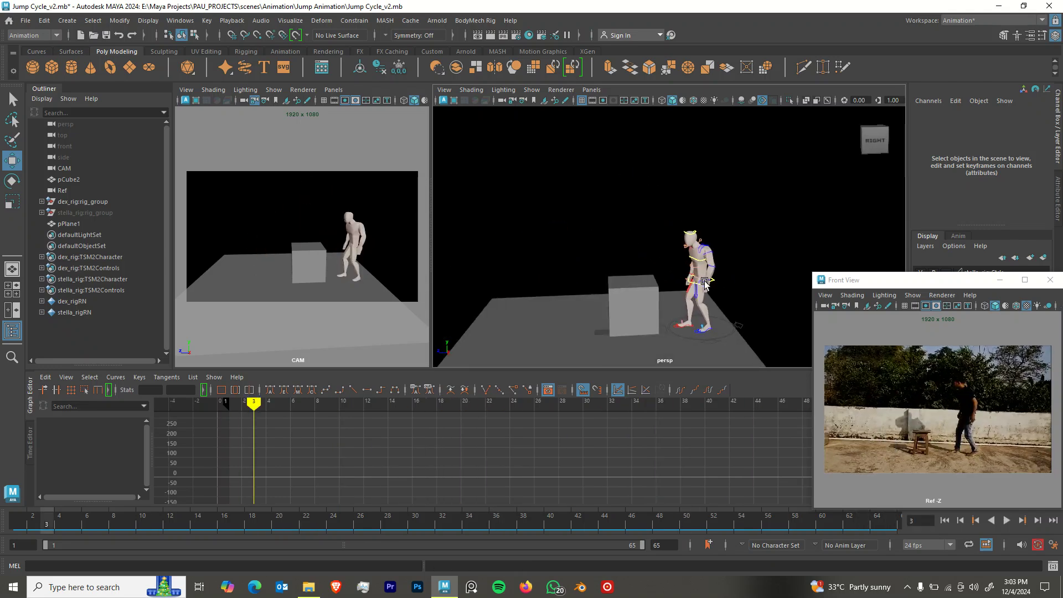
pyautogui.hotkey('alt', 'v')
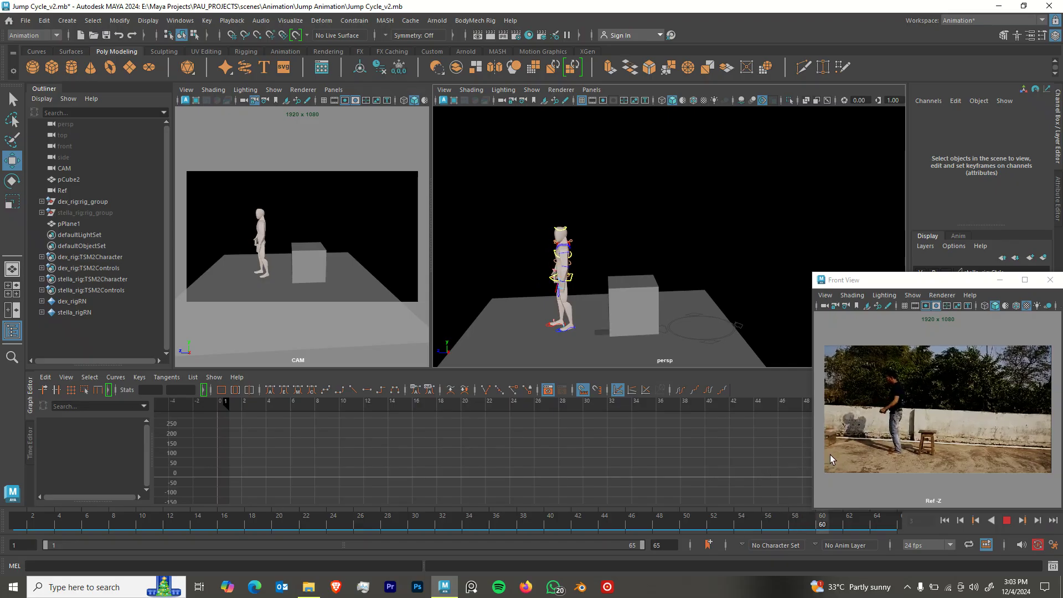
# Delete the left hand's finger and thumb control keys between frames 42 and 54.
pyautogui.moveTo(635, 477); pyautogui.dragTo(523, 460)
pyautogui.keyDown('alt'); pyautogui.moveTo(603, 271); pyautogui.dragTo(660, 232); pyautogui.keyUp('alt')
pyautogui.scroll(5, 740, 252)
pyautogui.keyDown('shift'); pyautogui.moveTo(575, 521); pyautogui.dragTo(722, 520); pyautogui.keyUp('shift')
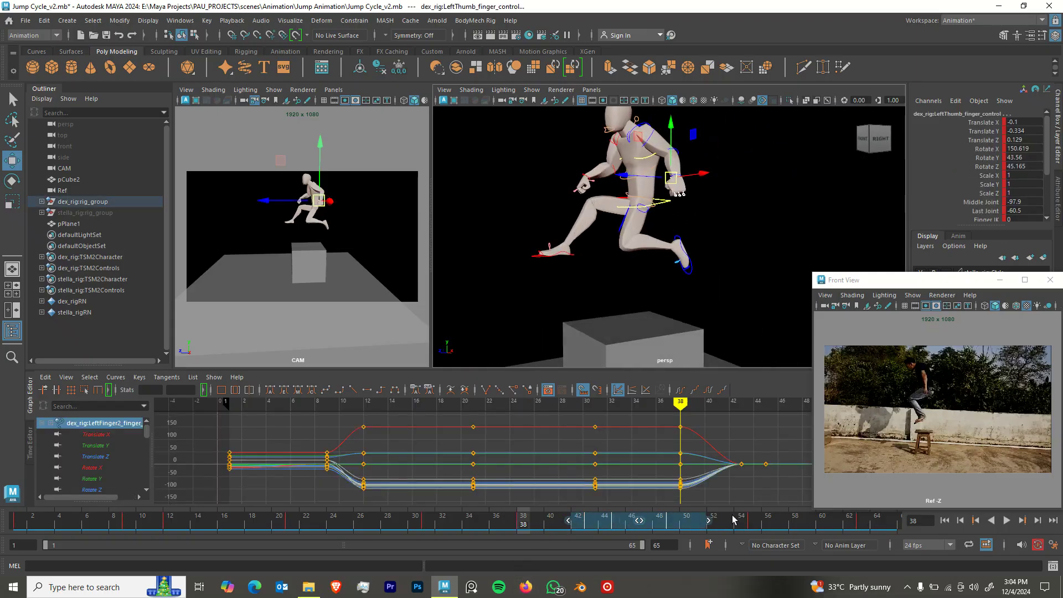
pyautogui.rightClick(756, 520)
pyautogui.click(791, 342)
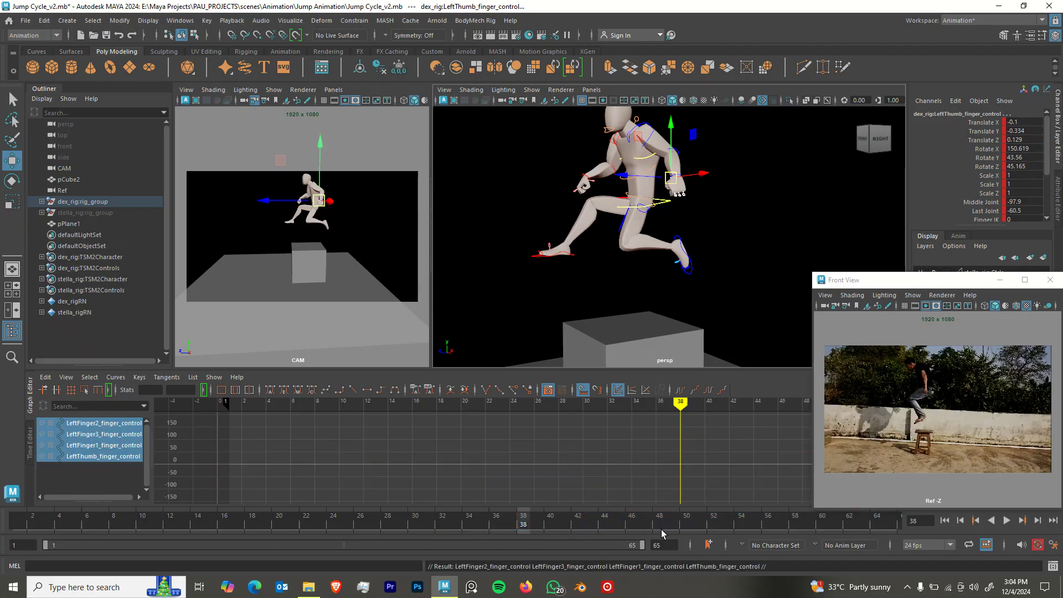
pyautogui.keyDown('alt'); pyautogui.moveTo(627, 301); pyautogui.dragTo(730, 224); pyautogui.keyUp('alt')
pyautogui.moveTo(705, 181); pyautogui.dragTo(720, 184)
pyautogui.hotkey('ctrl', 'z')
pyautogui.hotkey('ctrl', 'z')
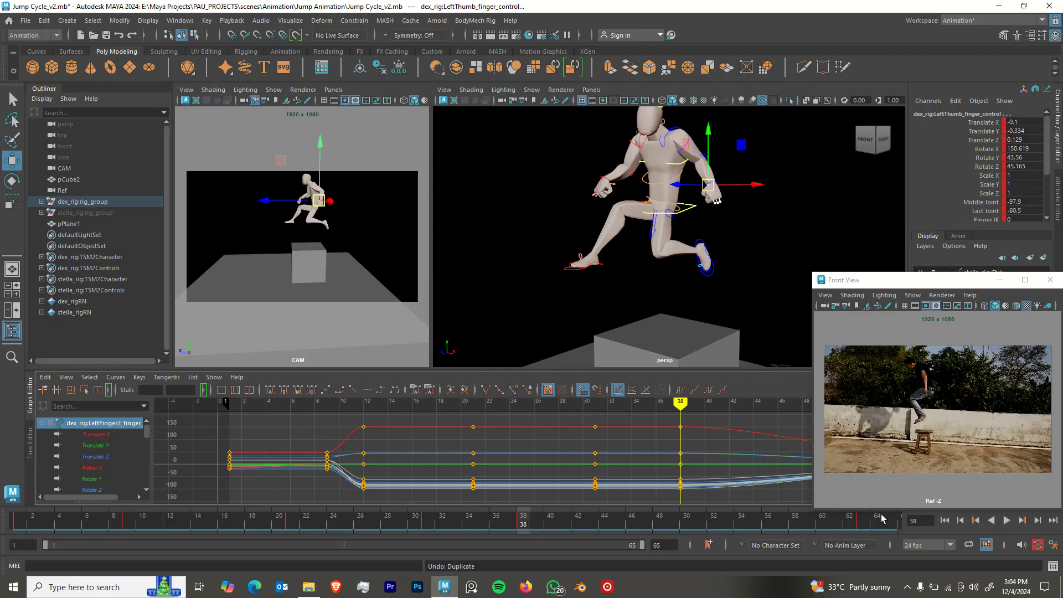
# Play back the jump and inspect the character's hands up close near the end of the animation.
pyautogui.hotkey('alt', 'v')
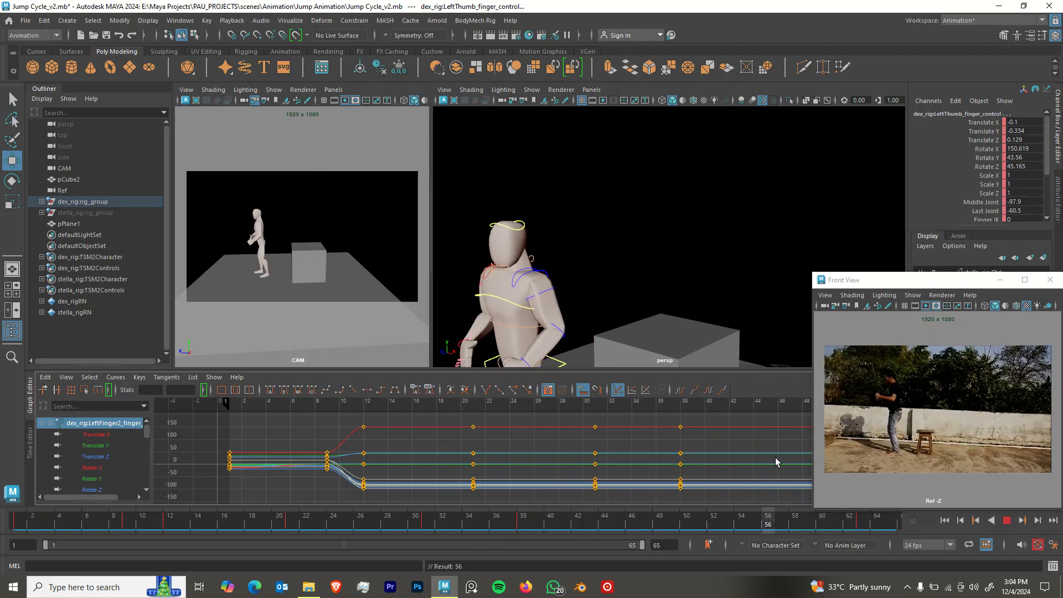
pyautogui.hotkey('alt', 'v')
pyautogui.keyDown('alt'); pyautogui.moveTo(532, 338); pyautogui.dragTo(601, 279, button='middle'); pyautogui.keyUp('alt')
pyautogui.keyDown('alt'); pyautogui.moveTo(601, 280); pyautogui.dragTo(572, 287); pyautogui.keyUp('alt')
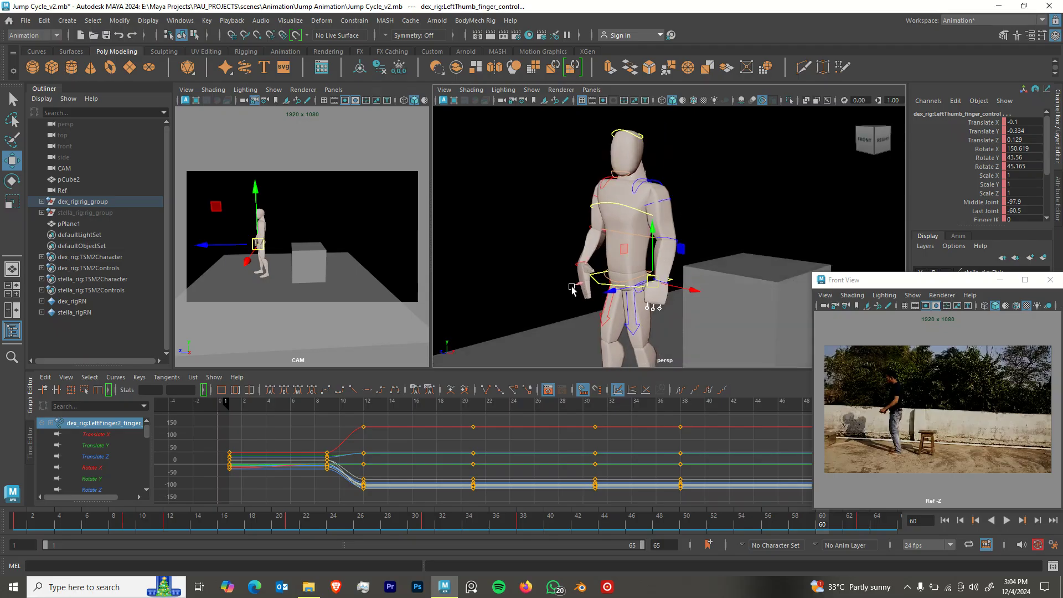
# Delete the right hand's finger and thumb control keys between frames 42 and 56.
pyautogui.click(591, 302)
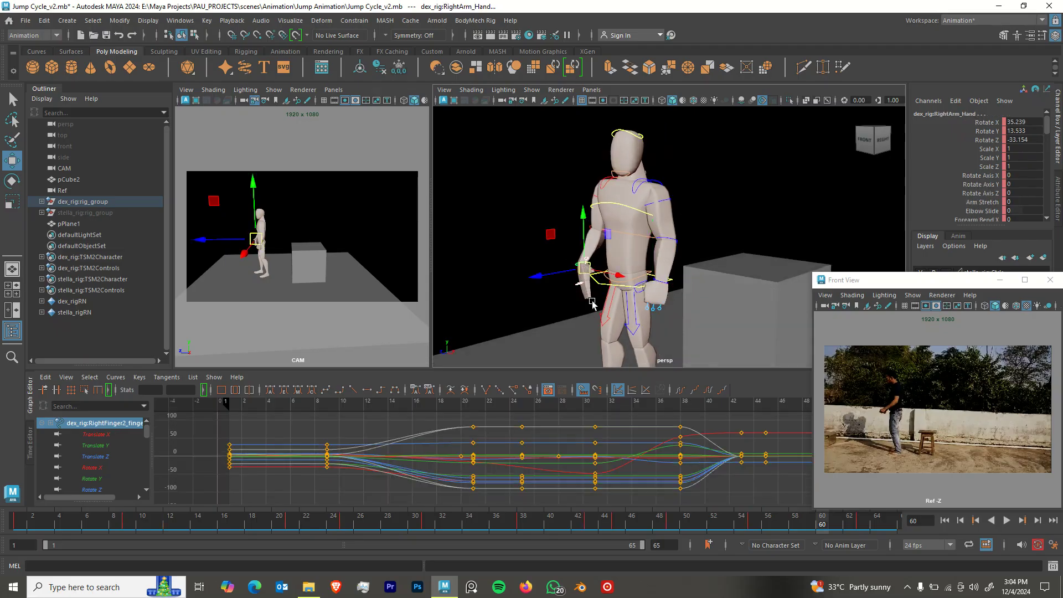
pyautogui.click(589, 269)
pyautogui.keyDown('alt'); pyautogui.moveTo(594, 299); pyautogui.dragTo(685, 263, button='middle'); pyautogui.keyUp('alt')
pyautogui.click(686, 257)
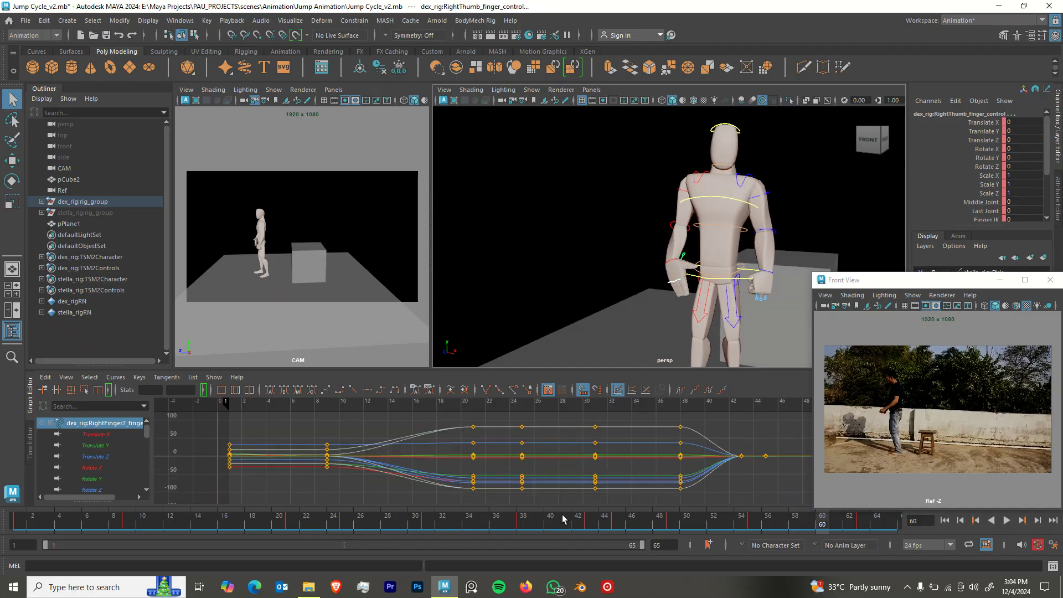
pyautogui.click(525, 525)
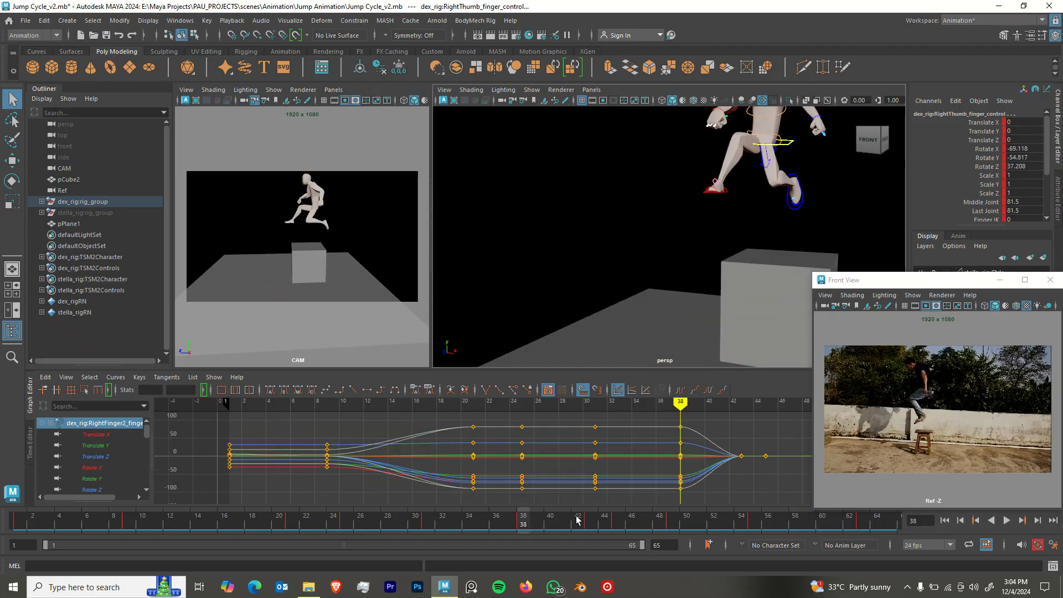
pyautogui.keyDown('shift'); pyautogui.moveTo(576, 520); pyautogui.dragTo(742, 514); pyautogui.keyUp('shift')
pyautogui.rightClick(768, 519)
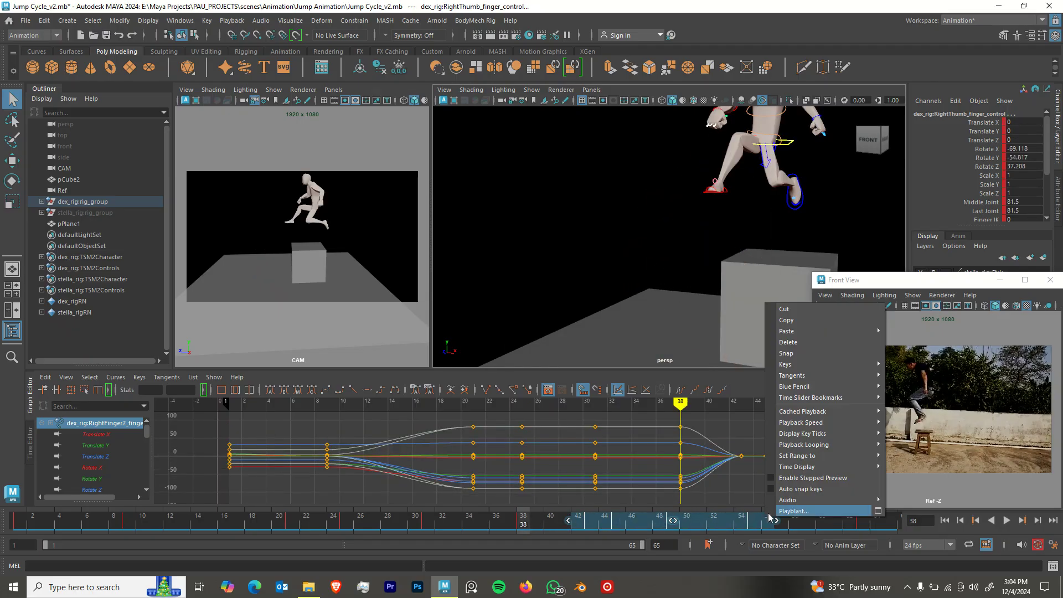
pyautogui.click(835, 331)
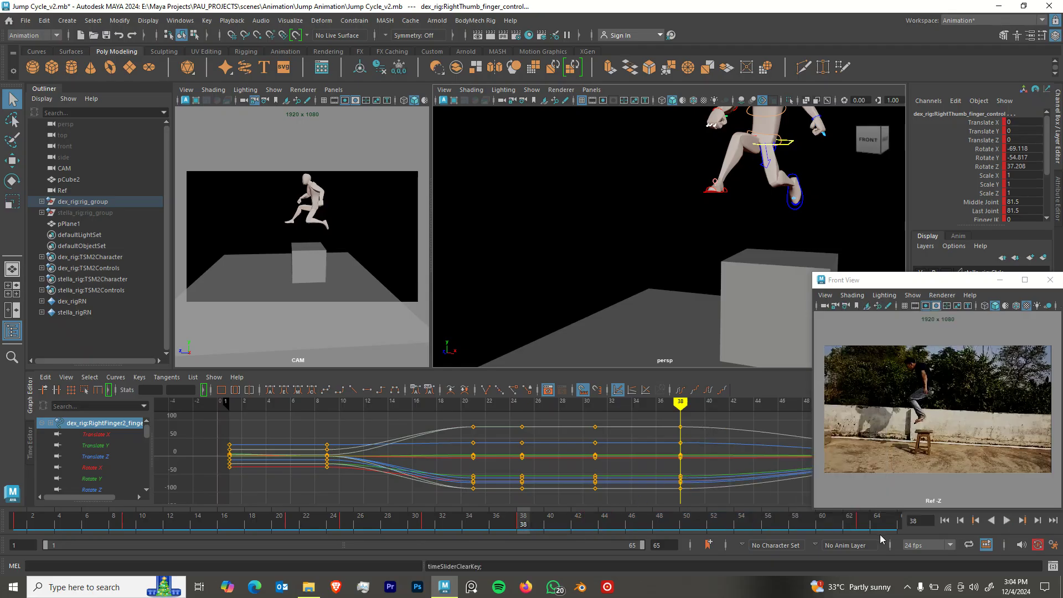
# Play back the jump in the perspective view and again in the maximized CAM view.
pyautogui.click(866, 523)
pyautogui.hotkey('alt', 'v')
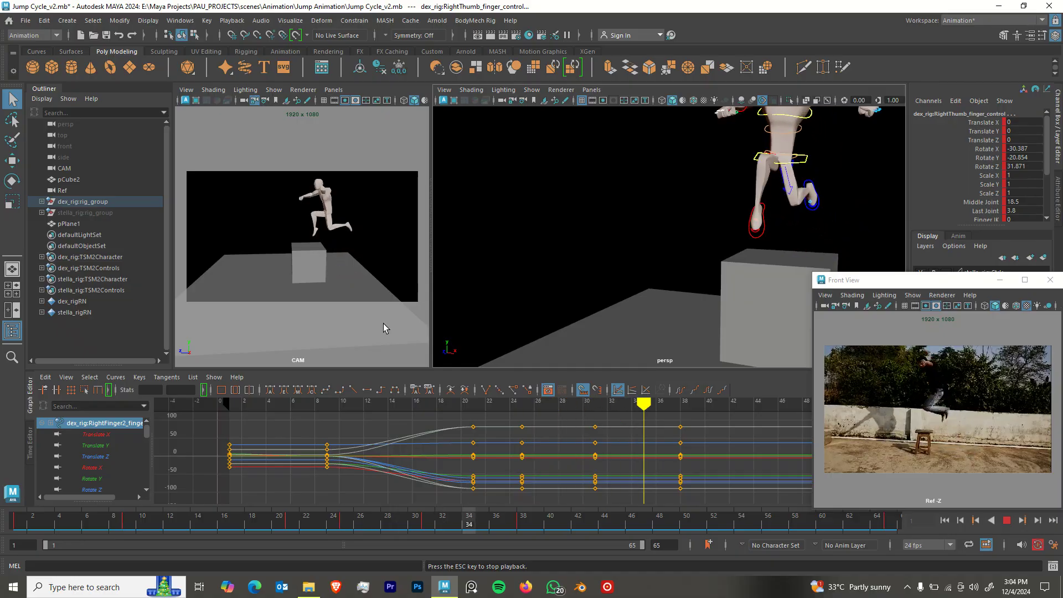
pyautogui.press('Escape')
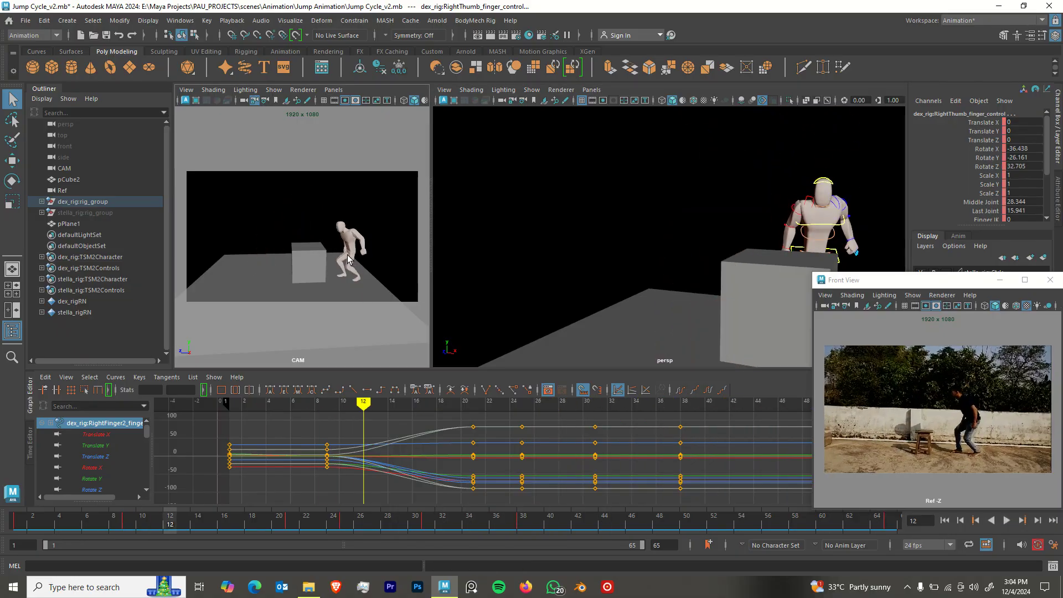
pyautogui.press('space')
pyautogui.hotkey('alt', 'v')
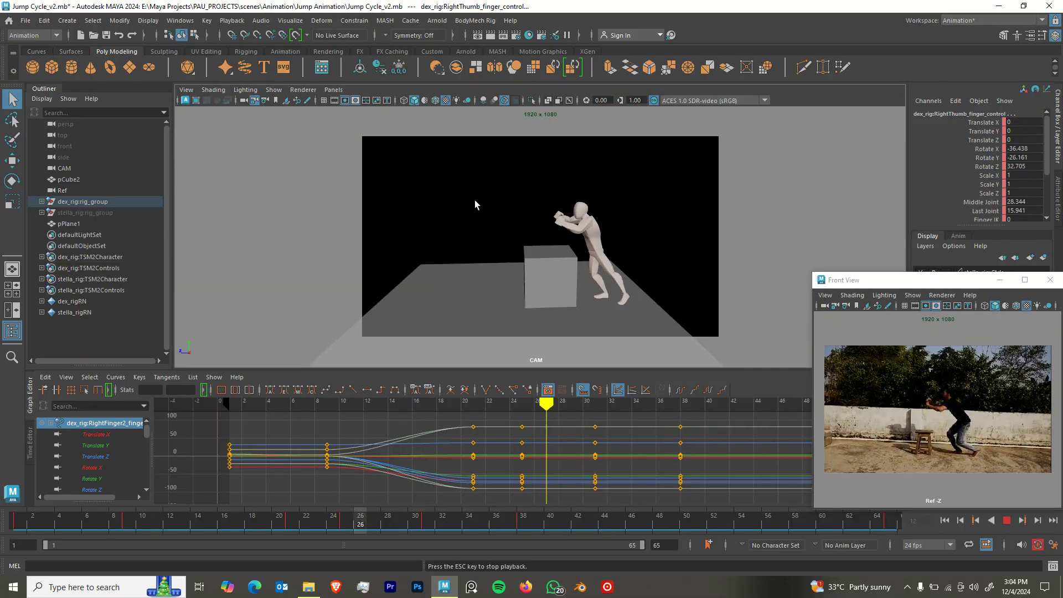
pyautogui.press('Escape')
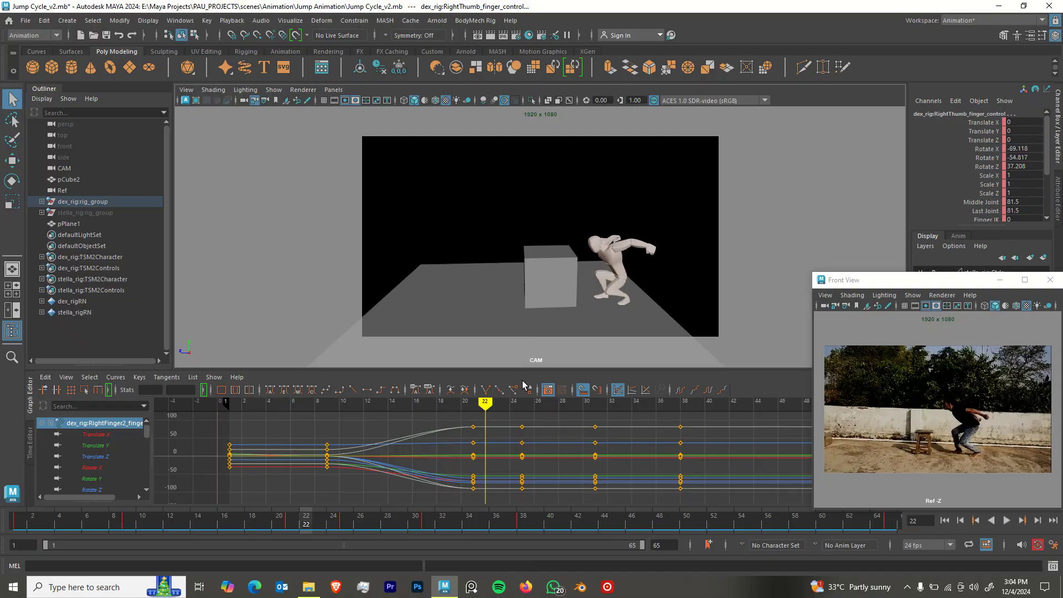
# Enlarge the CAM view by shrinking the Graph Editor, play back the jump and save the scene.
pyautogui.moveTo(527, 368); pyautogui.dragTo(527, 451)
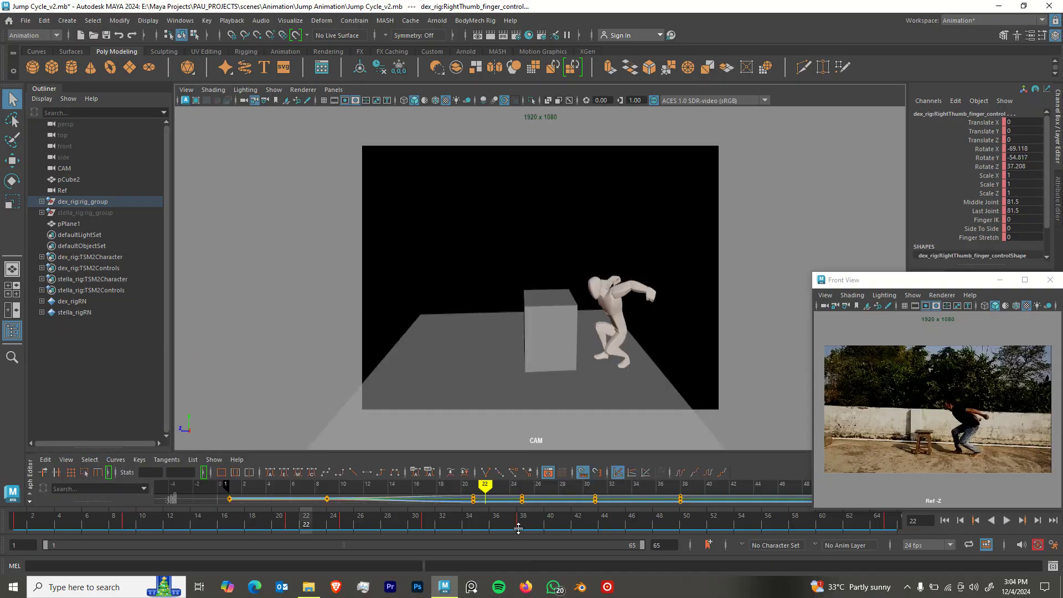
pyautogui.hotkey('alt', 'v')
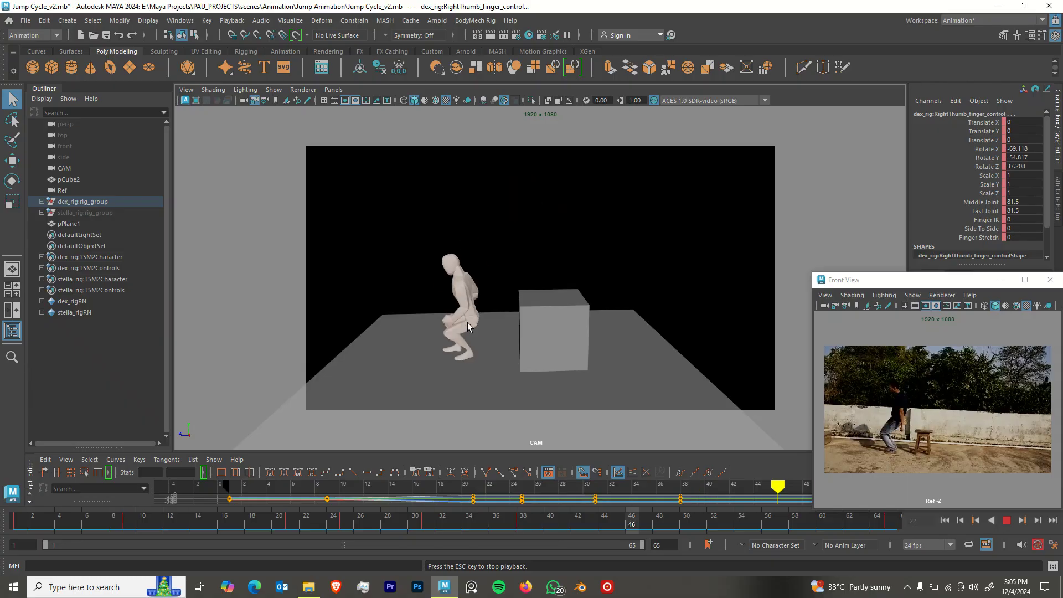
pyautogui.press('Escape')
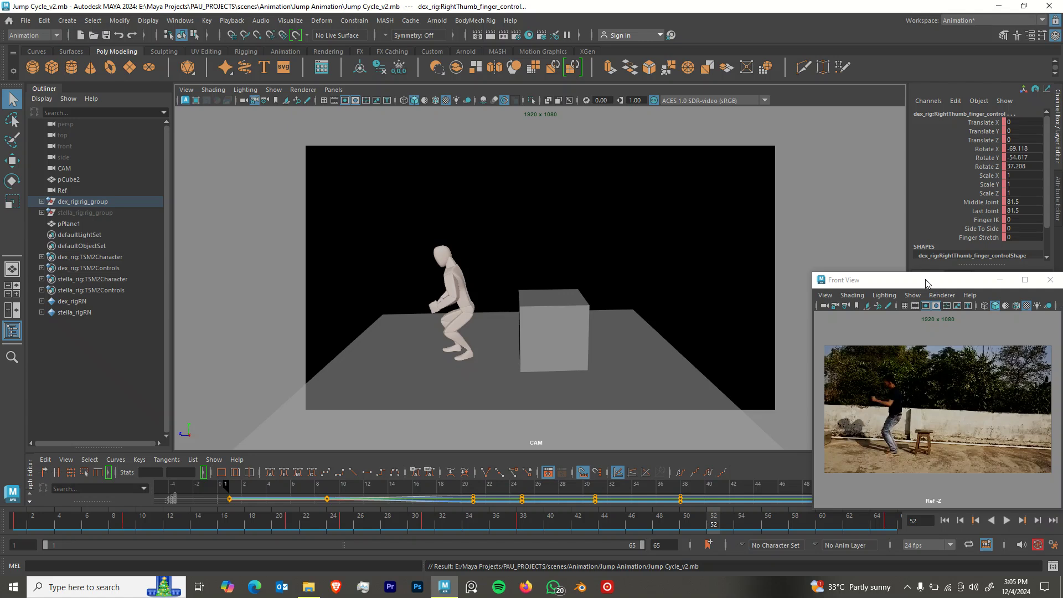
# Move the floating reference view up slightly and set the CAM view's color transform to Un-tone-mapped (sRGB).
pyautogui.moveTo(924, 281); pyautogui.dragTo(923, 270)
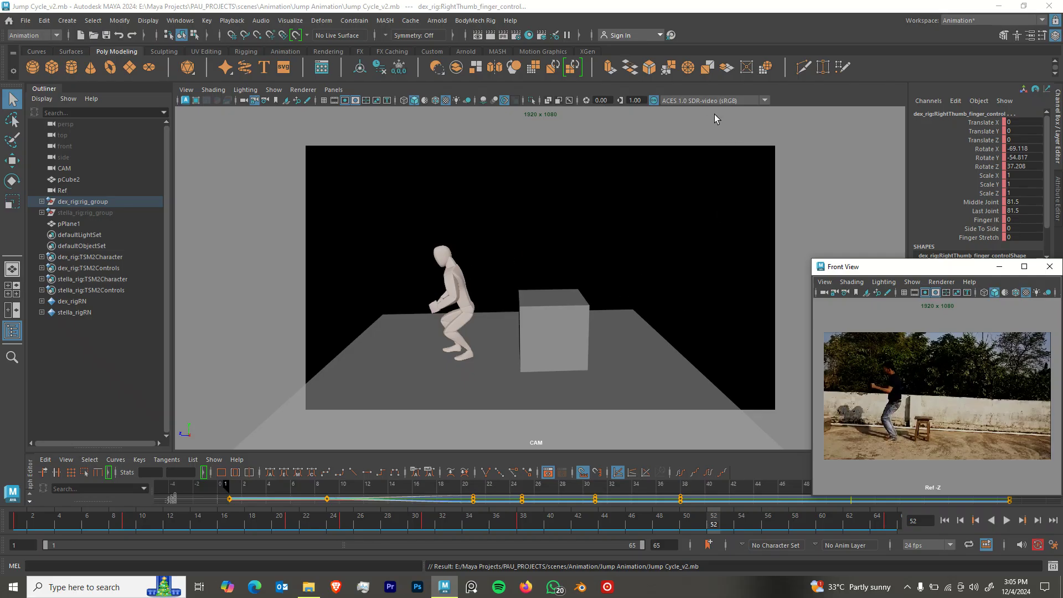
pyautogui.click(707, 102)
pyautogui.click(696, 123)
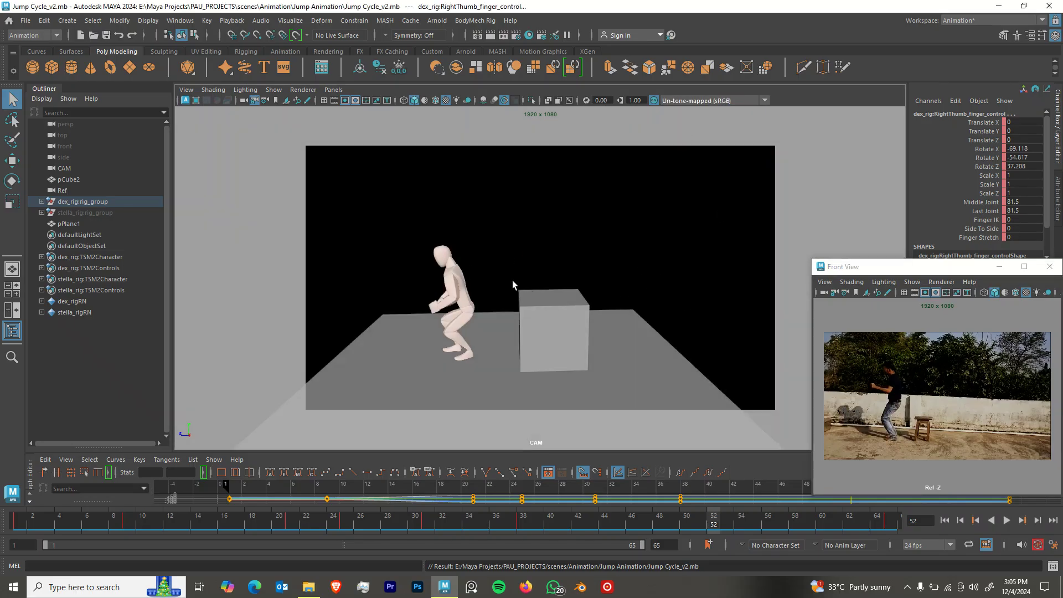
# Open the playblast options and set the format to qt with H.264 encoding.
pyautogui.rightClick(456, 522)
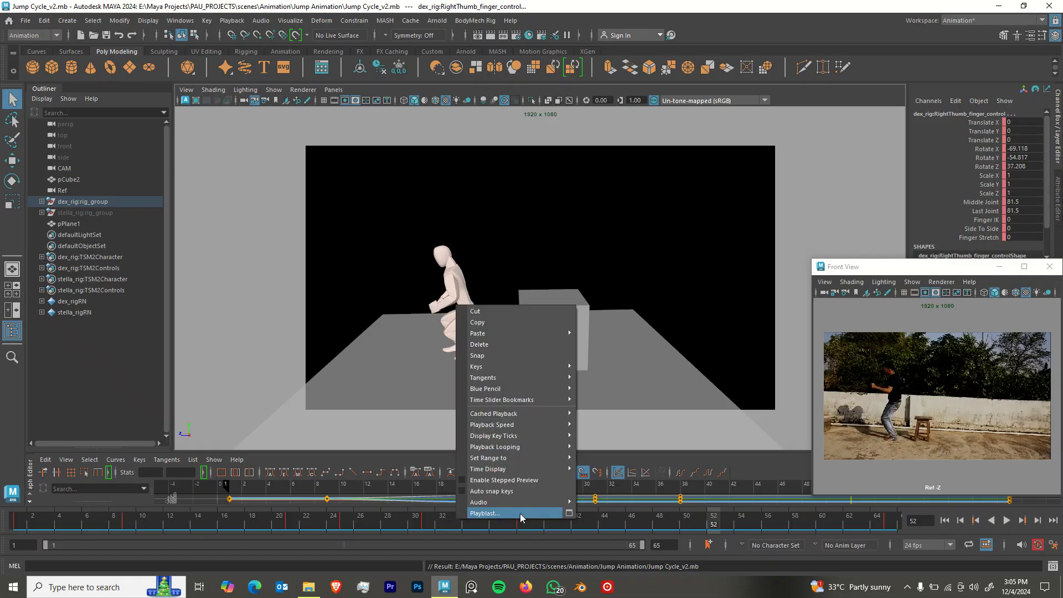
pyautogui.click(569, 514)
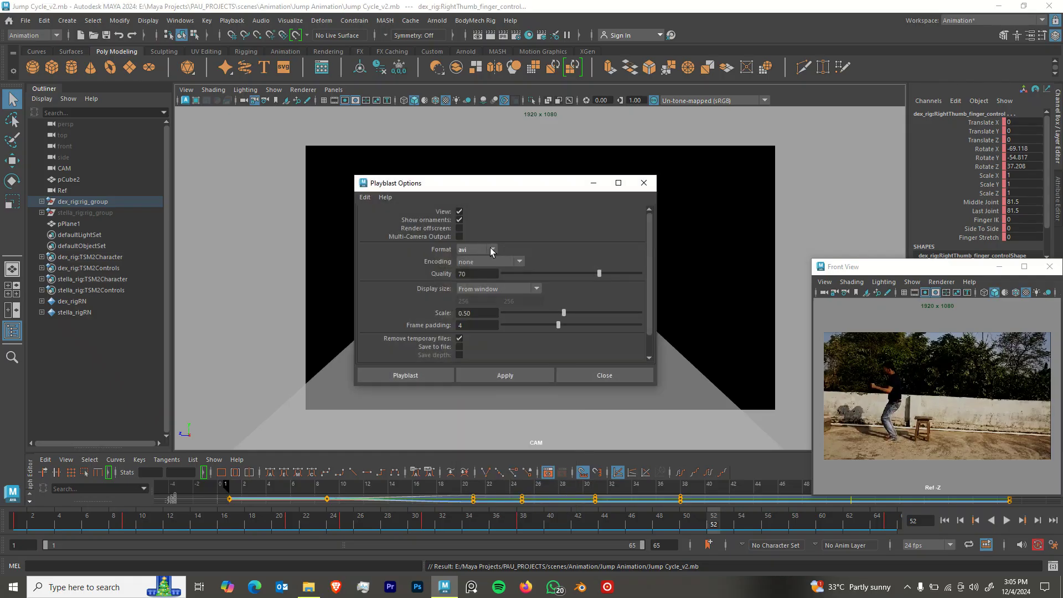
pyautogui.click(484, 252)
pyautogui.click(477, 262)
pyautogui.click(480, 262)
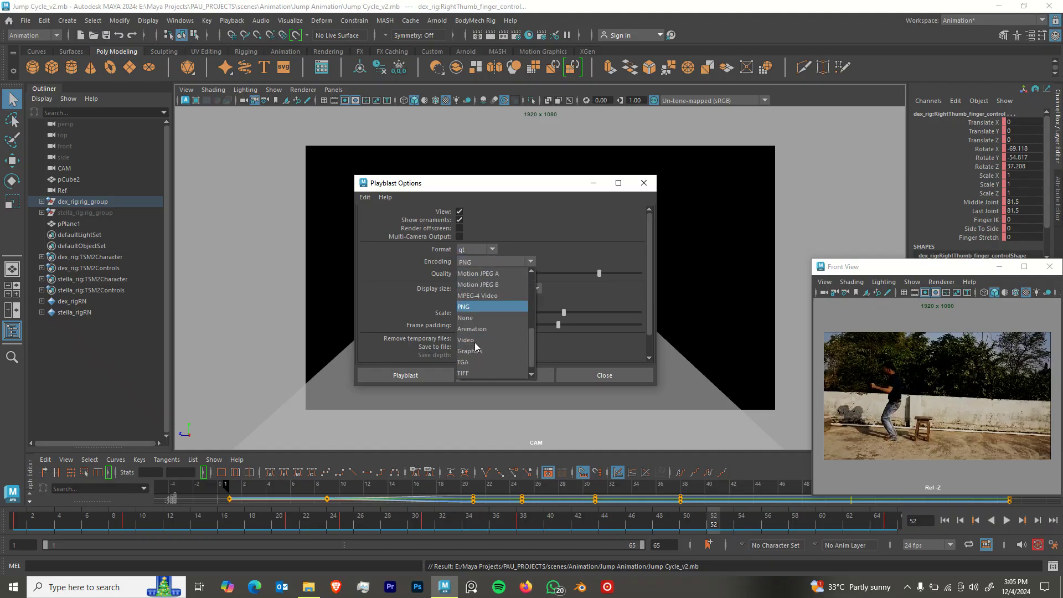
pyautogui.scroll(3, 477, 333)
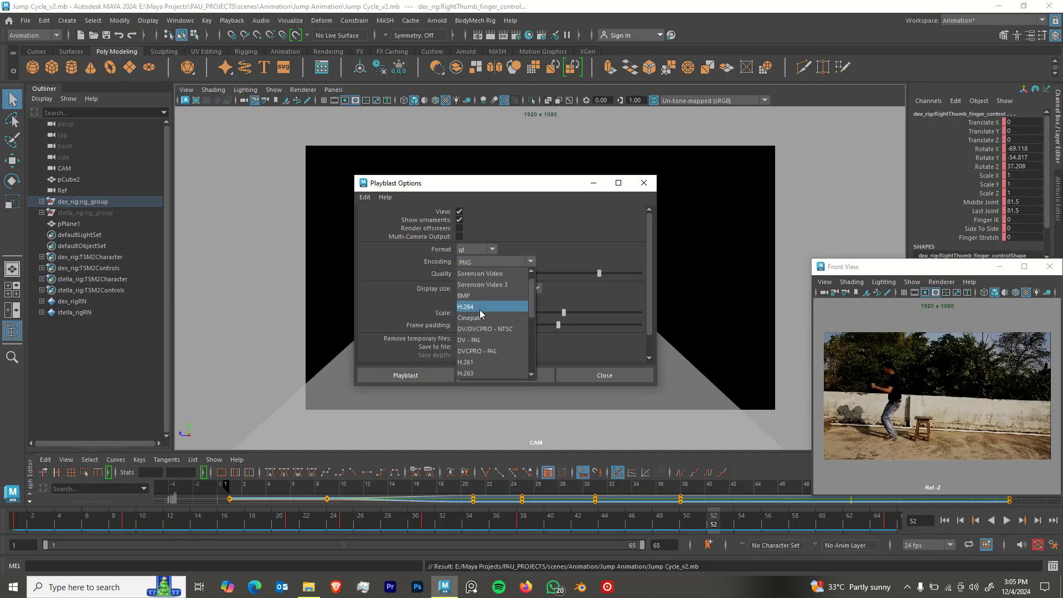
pyautogui.click(474, 307)
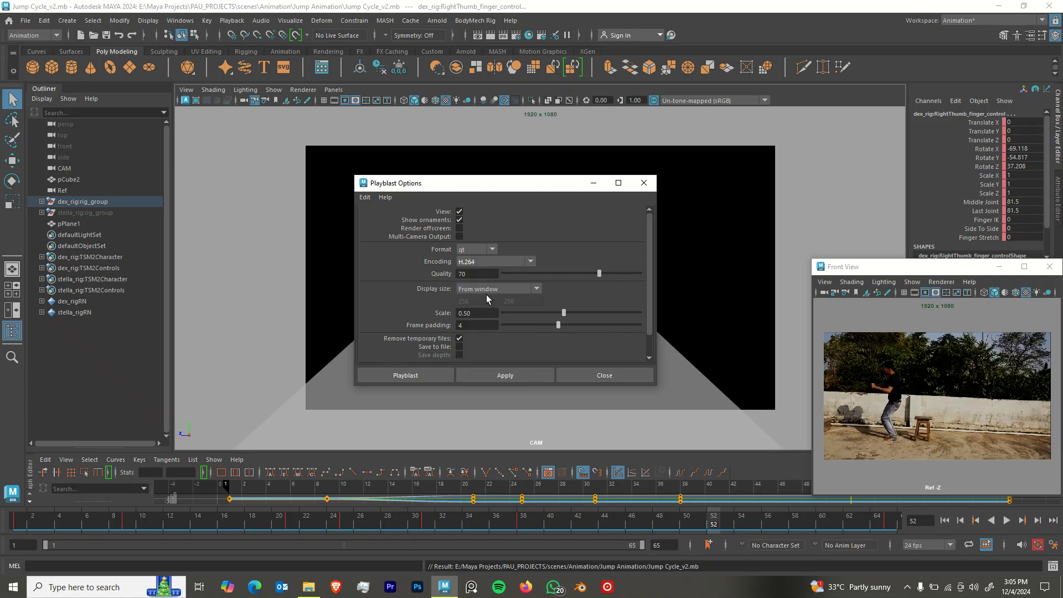
# Set the playblast to a custom display size of 1920 by 1080 at scale 1.00.
pyautogui.click(488, 289)
pyautogui.click(486, 320)
pyautogui.click(472, 302)
pyautogui.moveTo(471, 302); pyautogui.dragTo(458, 301)
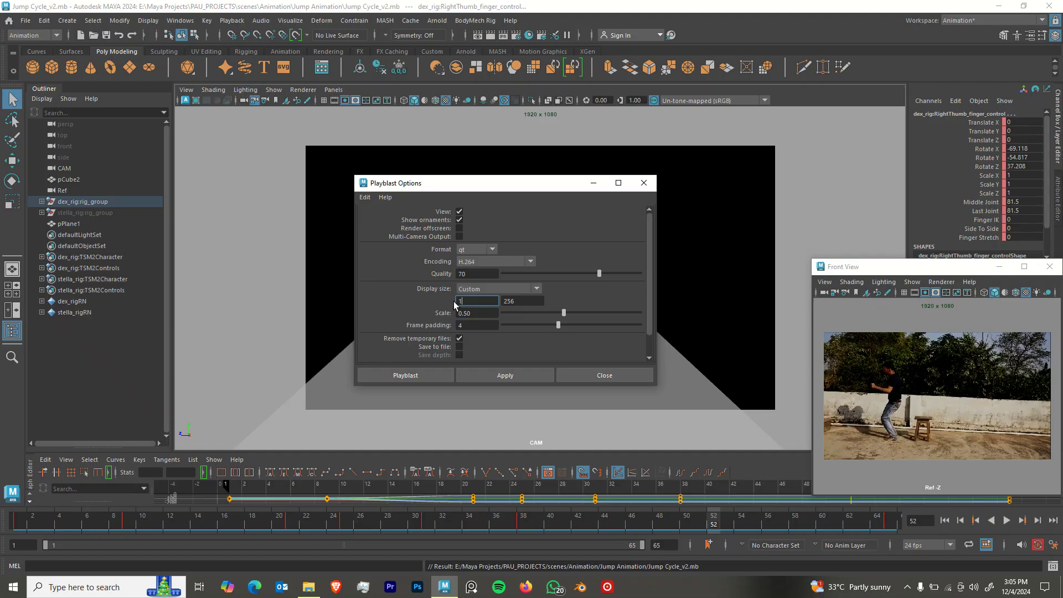
pyautogui.press('Tab')
pyautogui.write('1080')
pyautogui.press('Return')
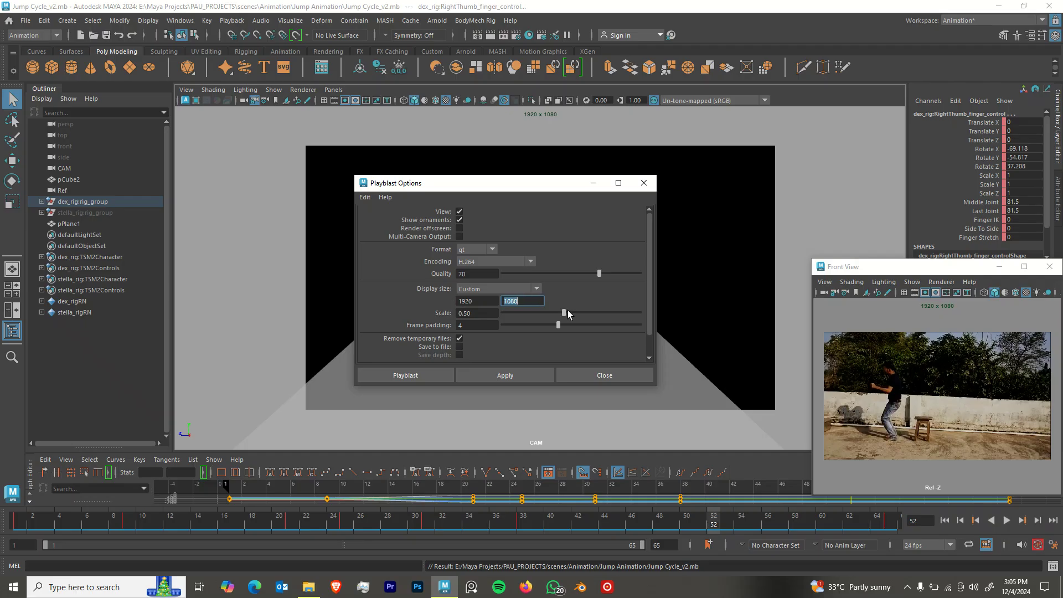
pyautogui.moveTo(564, 313); pyautogui.dragTo(683, 324)
pyautogui.scroll(-1, 493, 330)
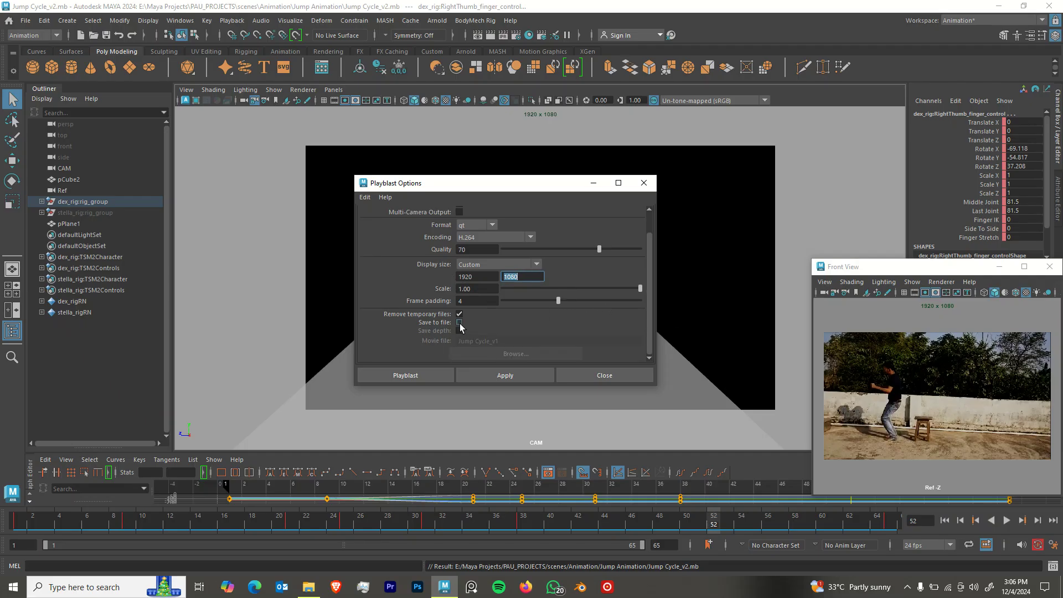
# Enable saving the playblast to a file, check the movies folder, and save the playblast settings.
pyautogui.click(460, 323)
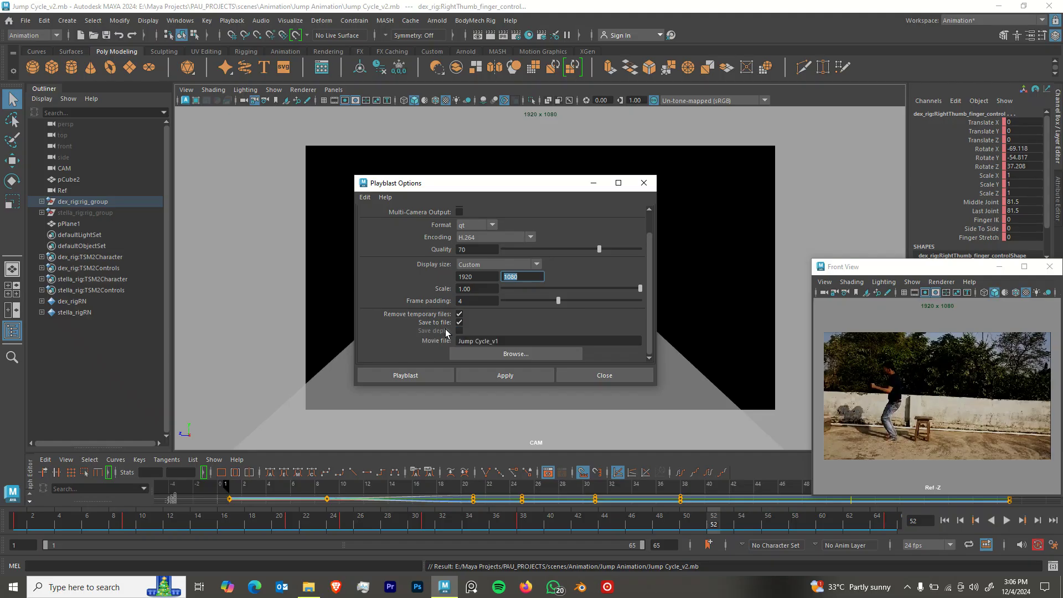
pyautogui.click(512, 354)
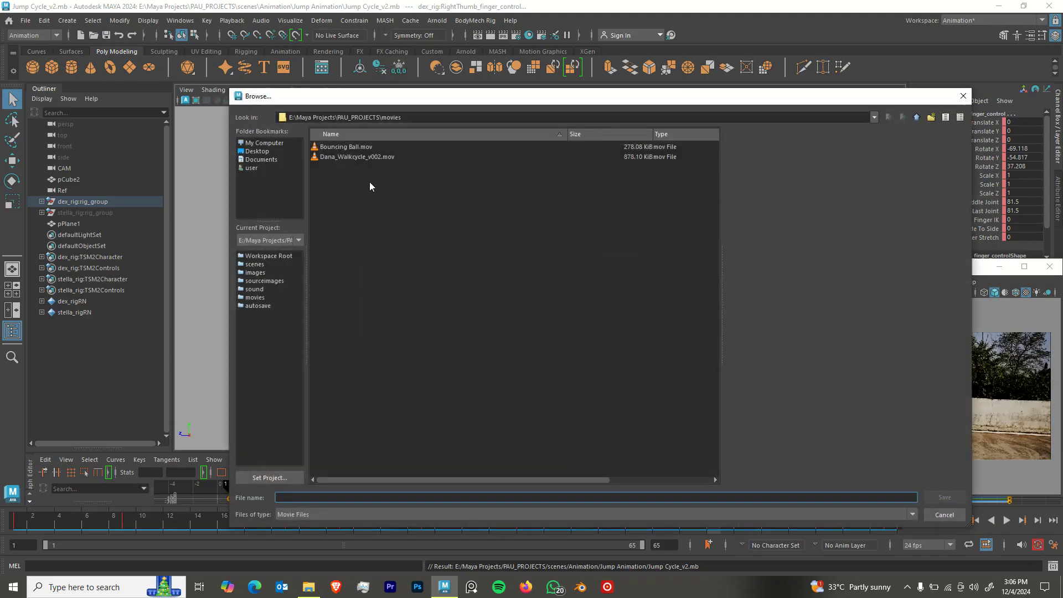
pyautogui.click(963, 97)
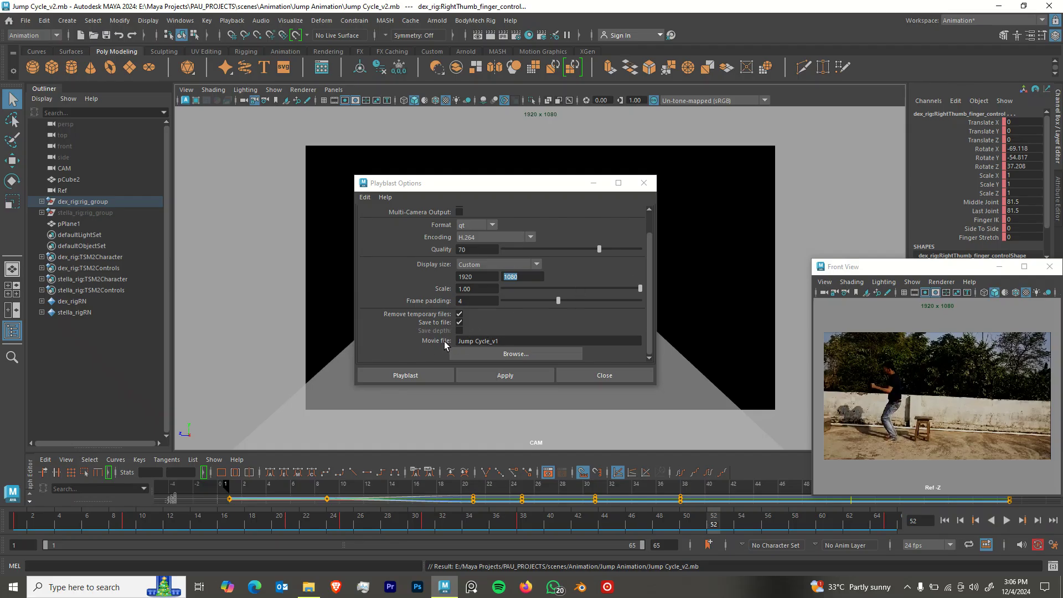
pyautogui.scroll(1, 501, 337)
pyautogui.scroll(-1, 504, 354)
pyautogui.click(365, 198)
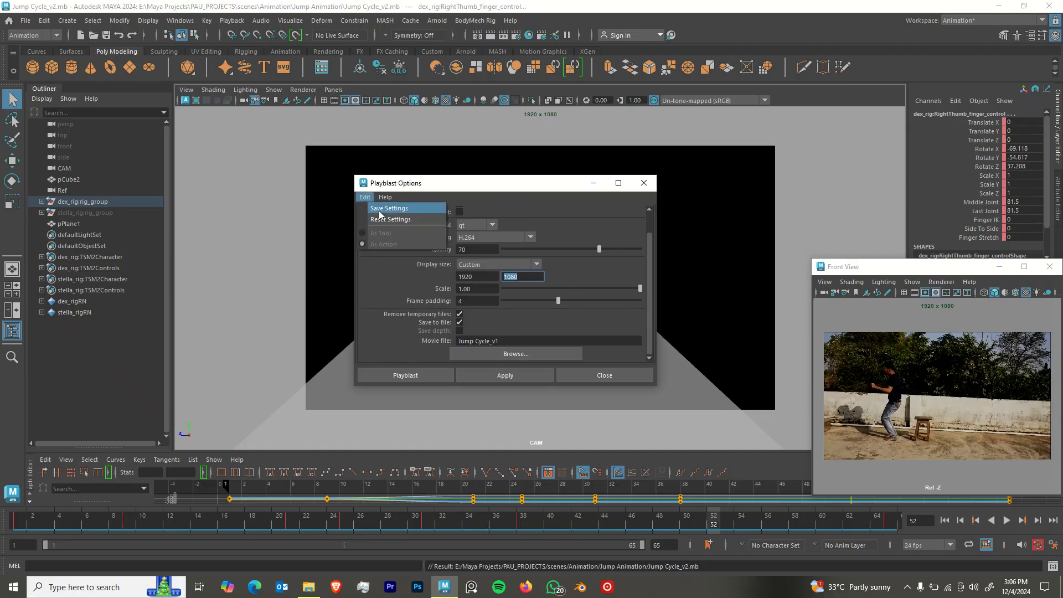
pyautogui.click(386, 214)
pyautogui.scroll(1, 548, 355)
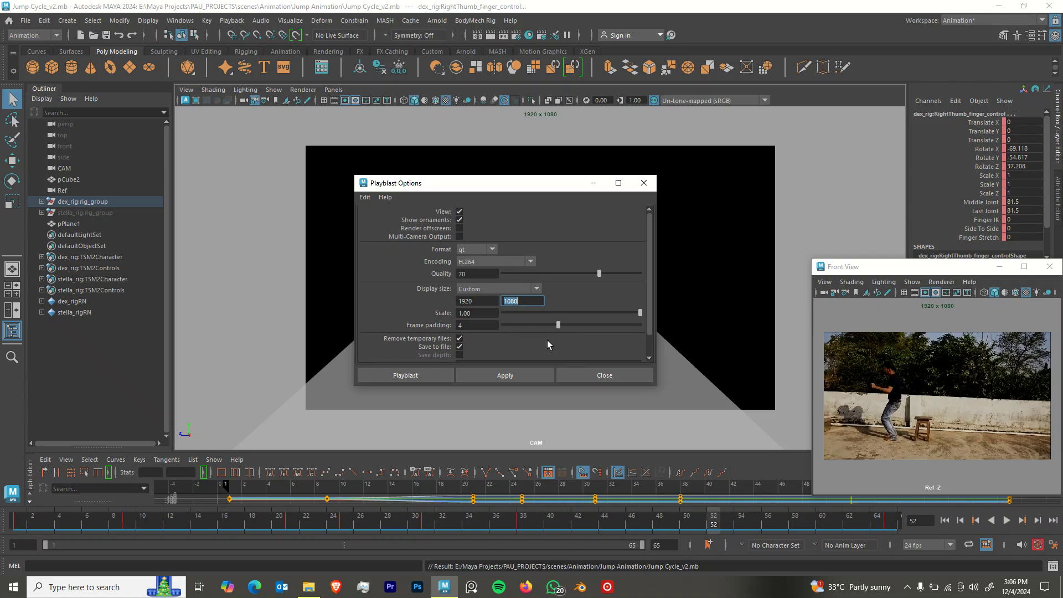
# Playblast the jump animation to the movie Jump Cycle_v1, view the video and close the player.
pyautogui.click(434, 377)
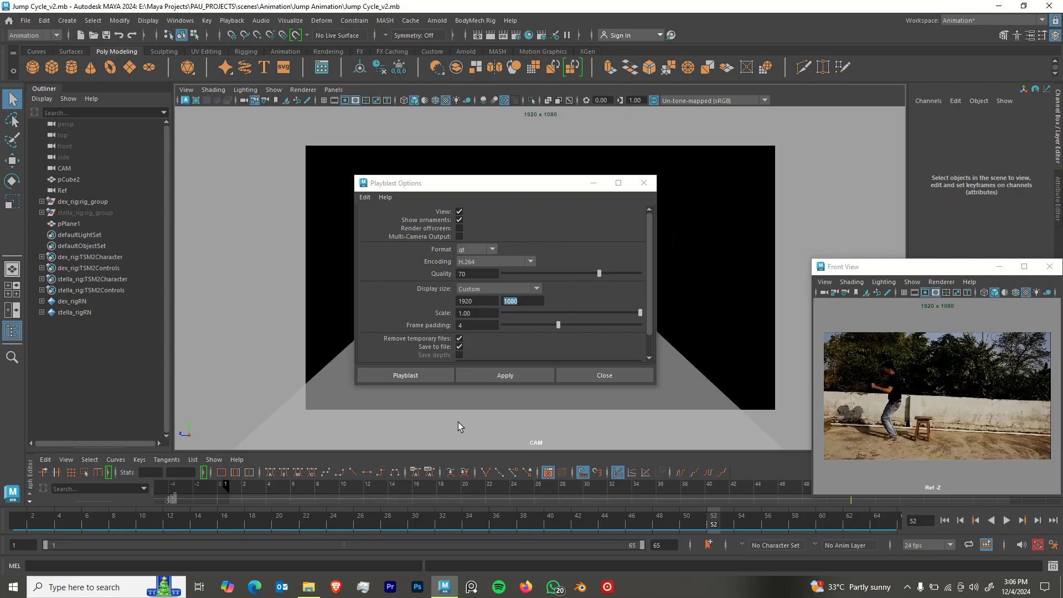
pyautogui.click(429, 376)
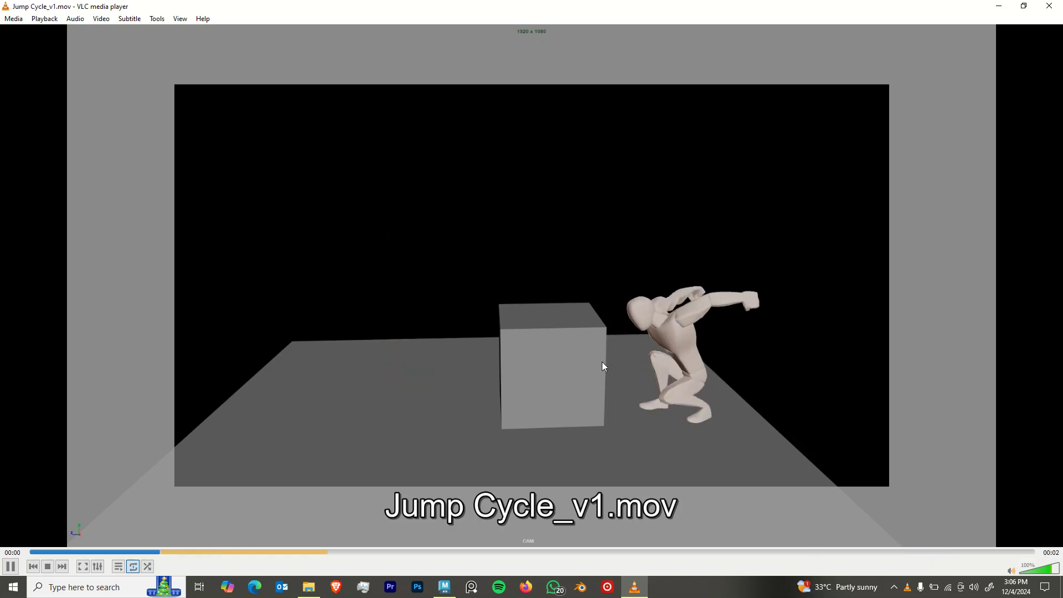
pyautogui.click(1052, 4)
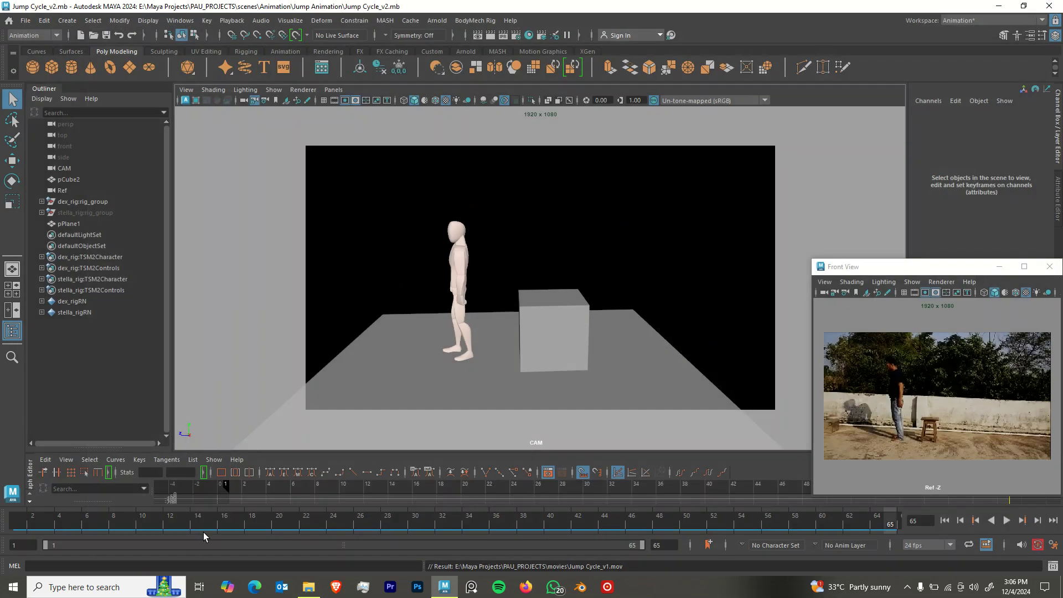
# Switch to File Explorer, play Jump Cycle_v1.mov from the PAU_PROJECTS movies folder to check the exported playblast, and return to Maya.
pyautogui.click(305, 588)
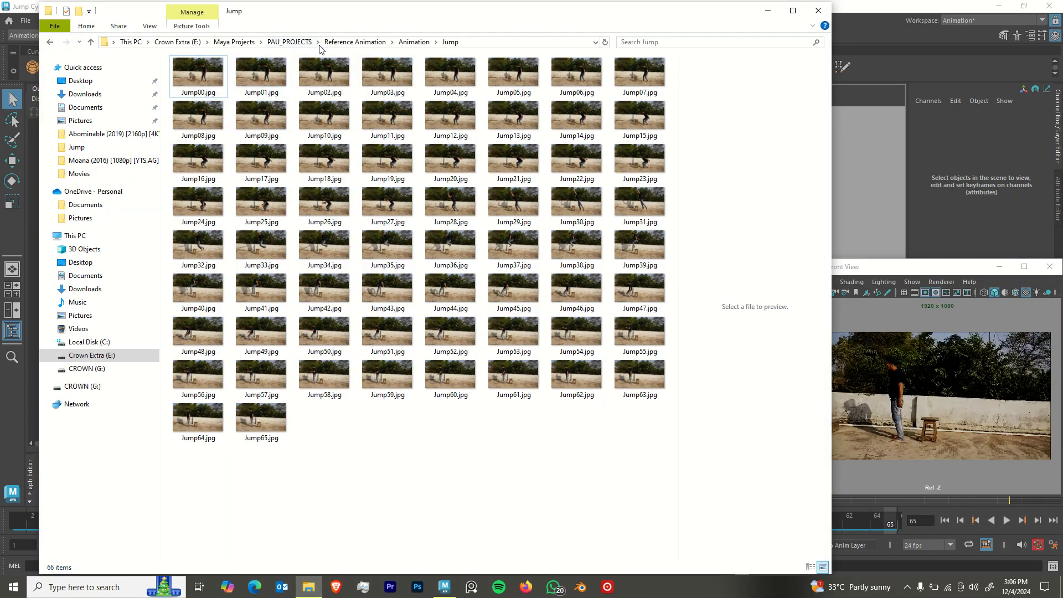
pyautogui.click(282, 42)
pyautogui.doubleClick(231, 111)
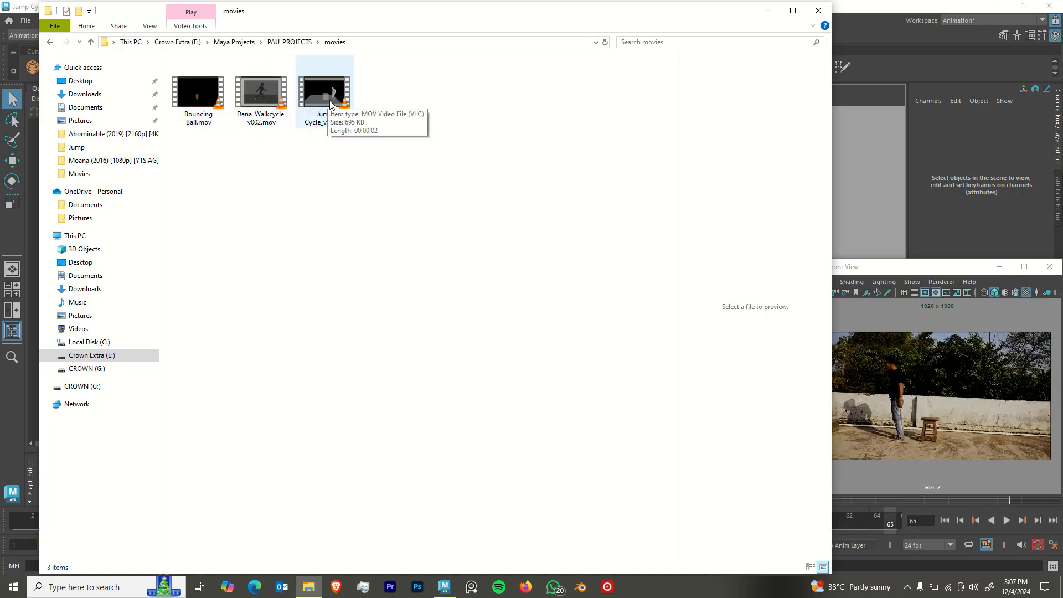
pyautogui.doubleClick(333, 92)
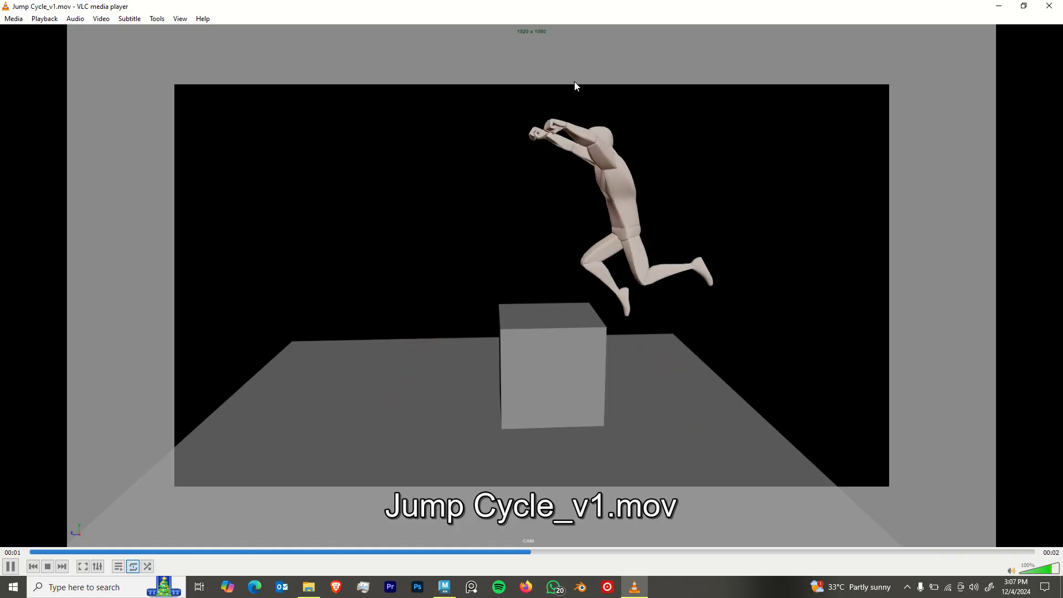
pyautogui.click(1049, 5)
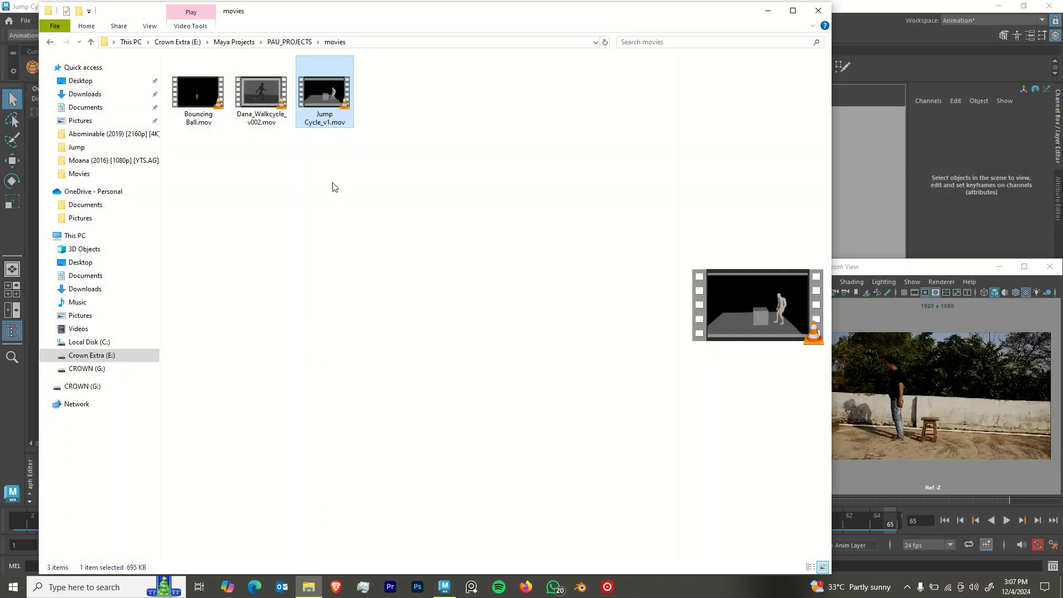
pyautogui.click(768, 11)
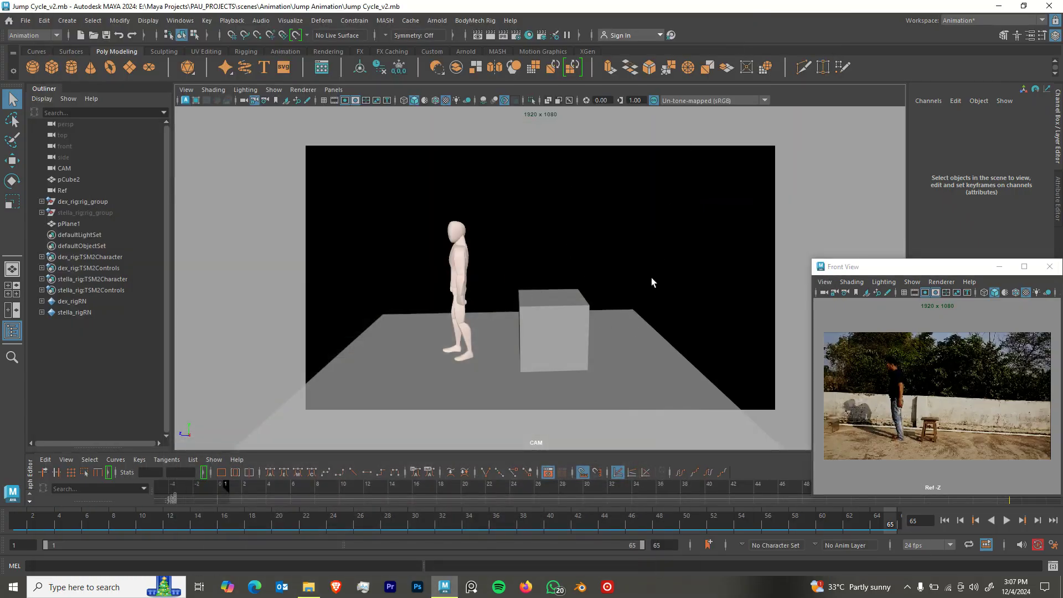
pyautogui.click(908, 587)
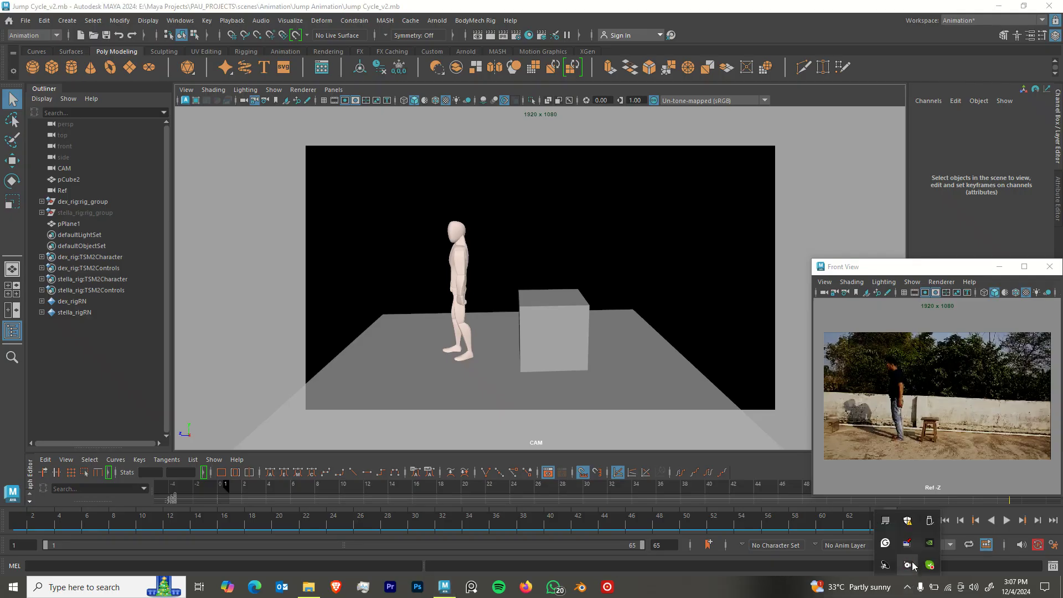